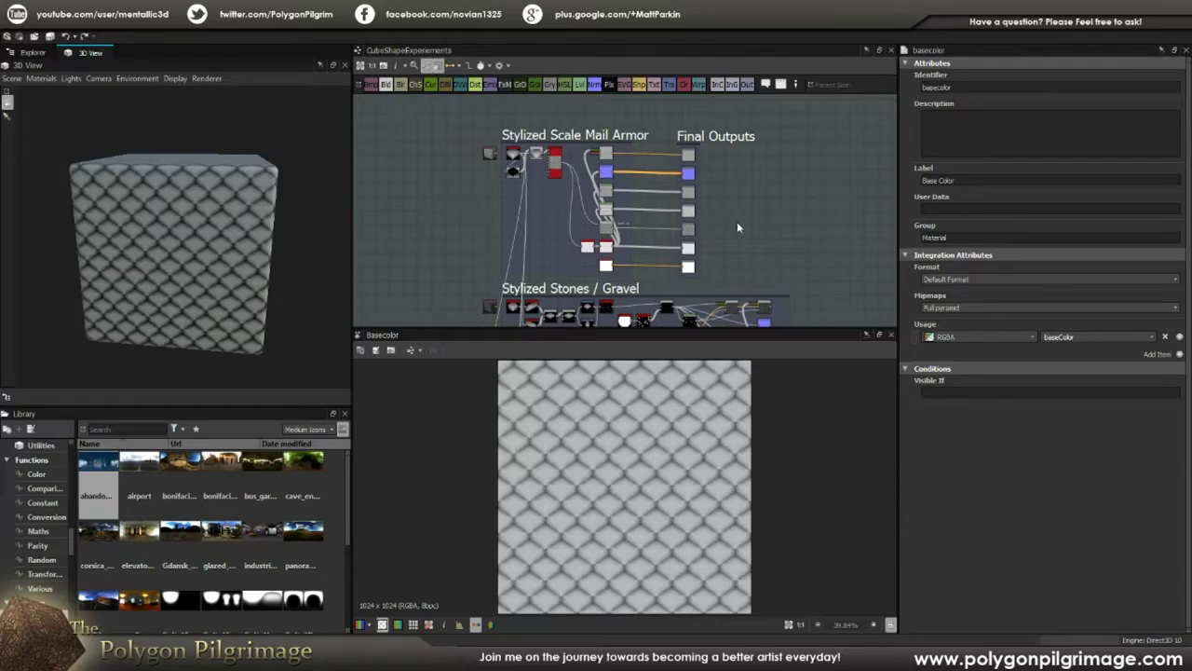
- Examine the scale mail armor material on the 3D preview cube from several angles and up close
{"action": "left_click_drag", "start_coordinate": [213, 252], "coordinate": [304, 240]}
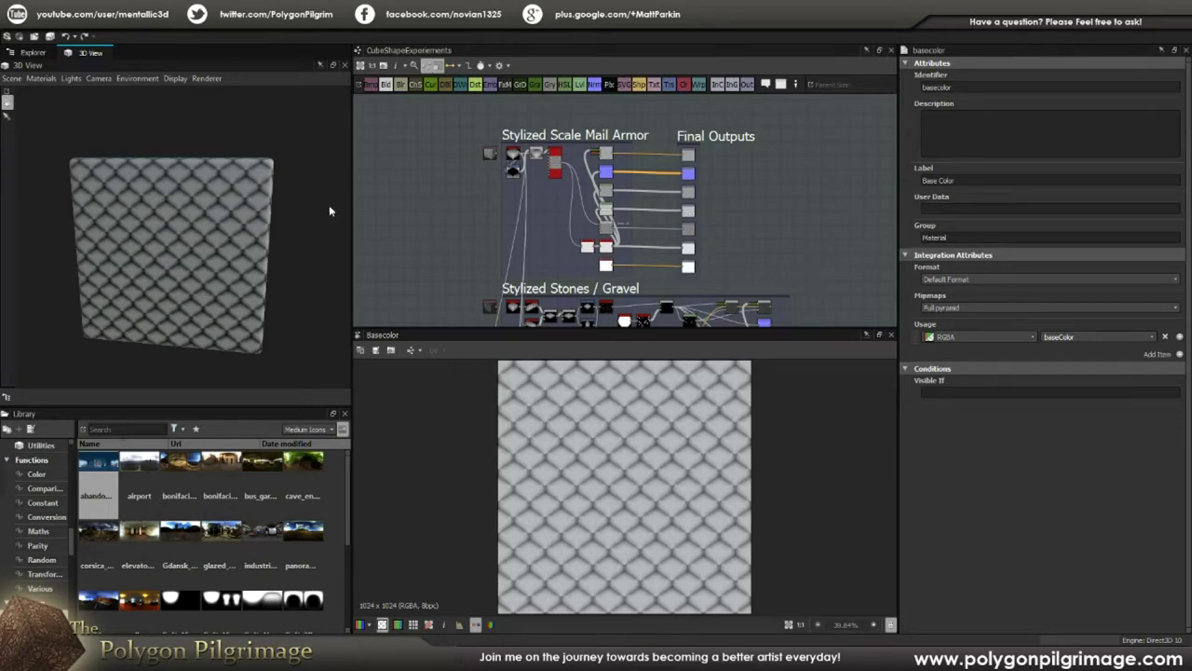
{"action": "left_click_drag", "start_coordinate": [261, 223], "coordinate": [277, 198]}
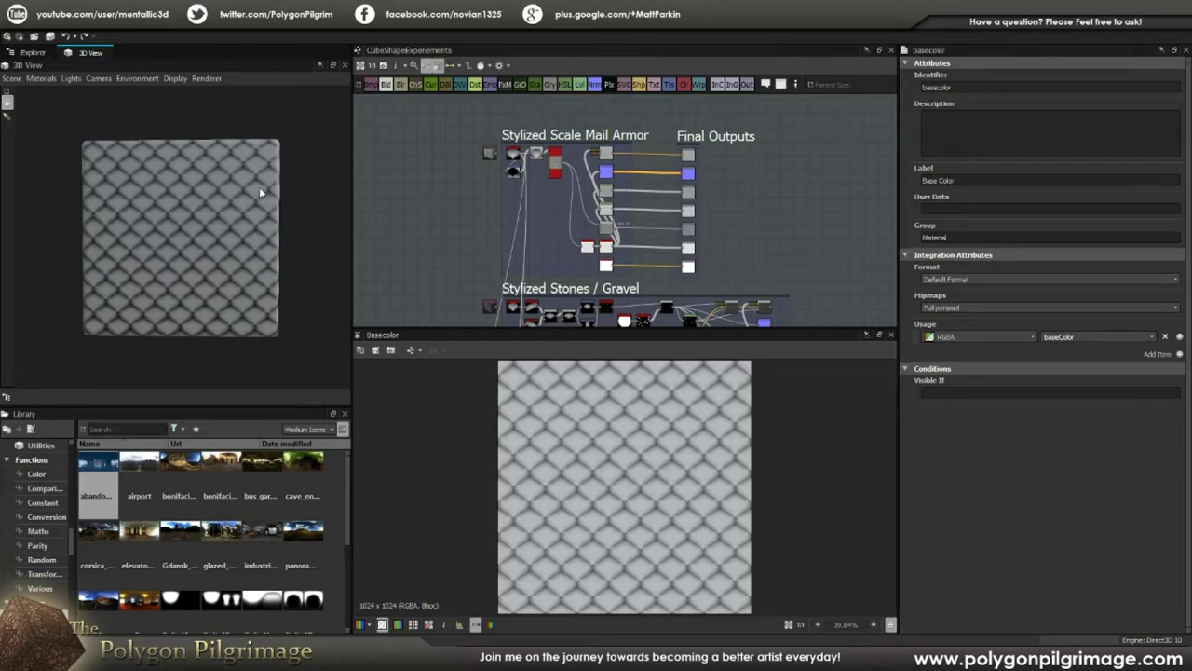
{"action": "left_click_drag", "start_coordinate": [258, 186], "coordinate": [247, 201]}
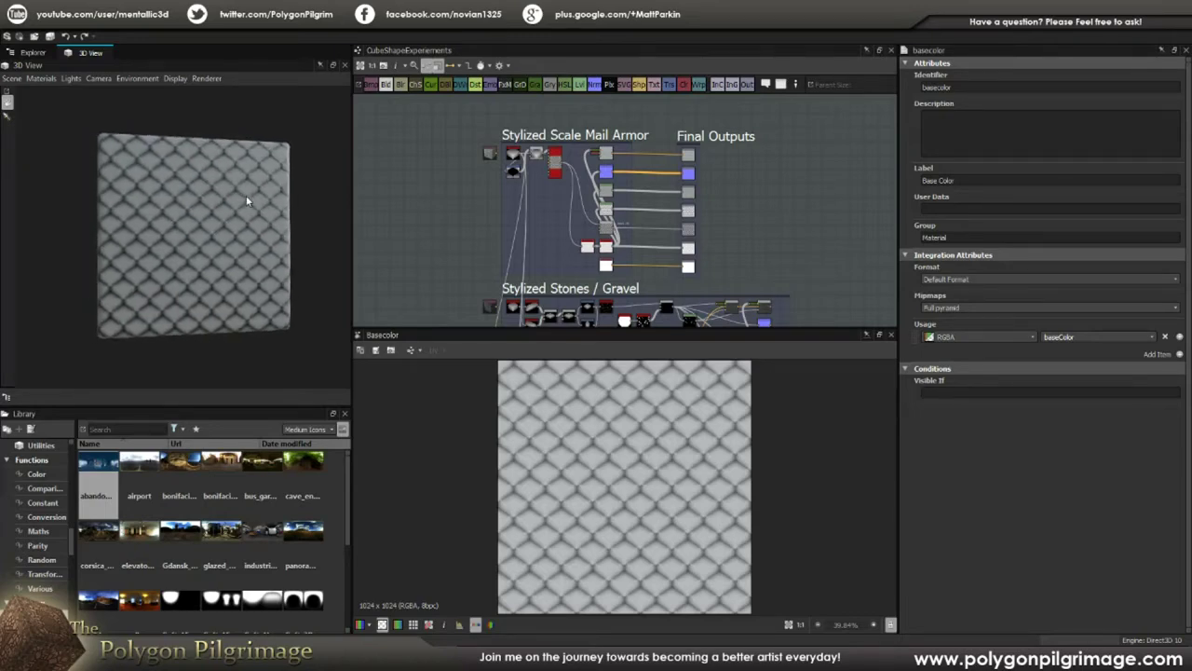
{"action": "mouse_move", "coordinate": [247, 209]}
{"action": "left_mouse_down"}
{"action": "mouse_move", "coordinate": [229, 221]}
{"action": "mouse_move", "coordinate": [282, 208]}
{"action": "mouse_move", "coordinate": [230, 218]}
{"action": "mouse_move", "coordinate": [254, 223]}
{"action": "left_mouse_up"}
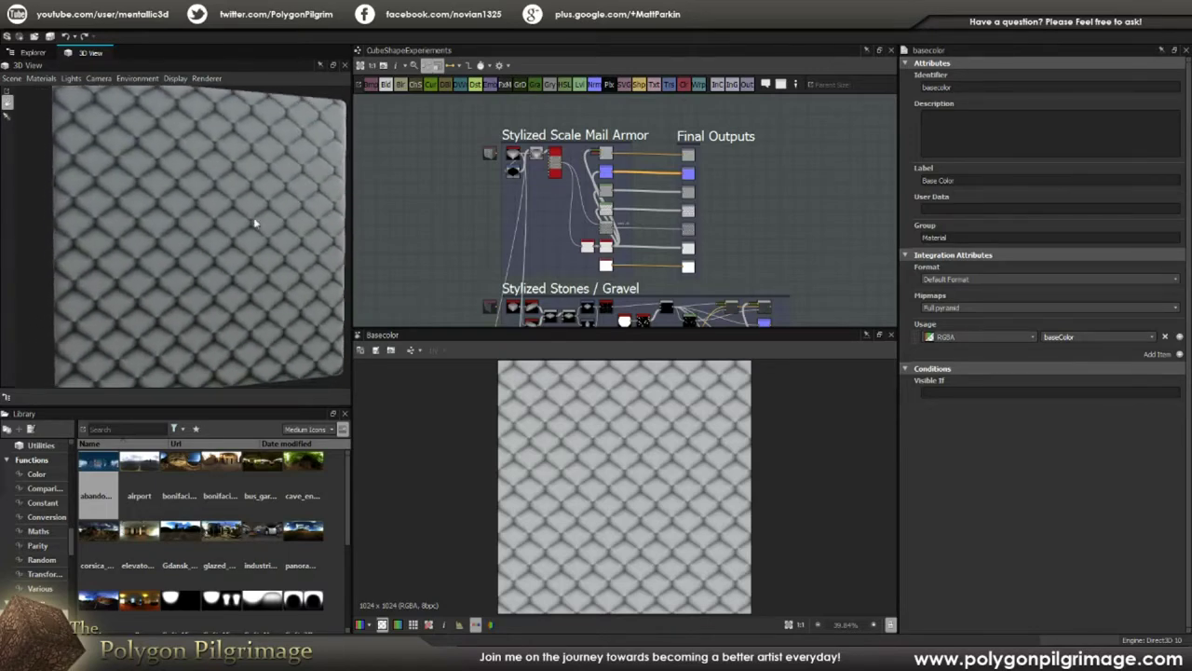
- Show the output and parameters of the Cube 3D node in the Stylized Scale Mail Armor frame
{"action": "scroll", "coordinate": [540, 190], "scroll_direction": "up", "scroll_amount": 5}
{"action": "scroll", "coordinate": [538, 194], "scroll_direction": "up", "scroll_amount": 3}
{"action": "double_click", "coordinate": [489, 189]}
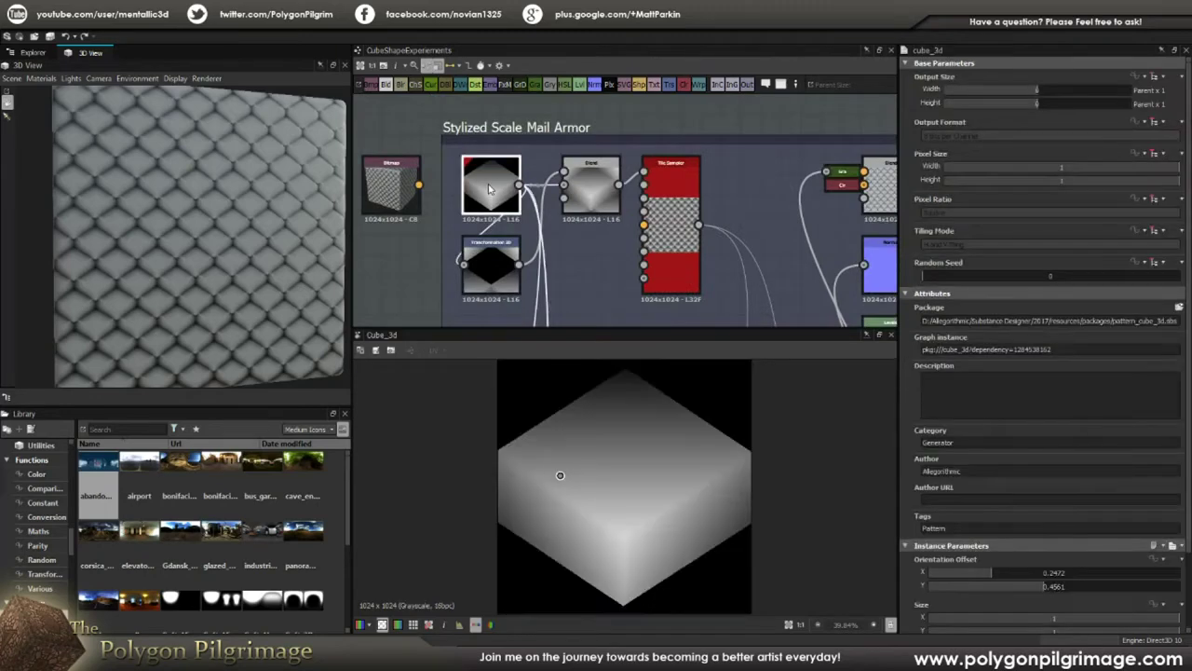
{"action": "scroll", "coordinate": [652, 440], "scroll_direction": "down", "scroll_amount": 1}
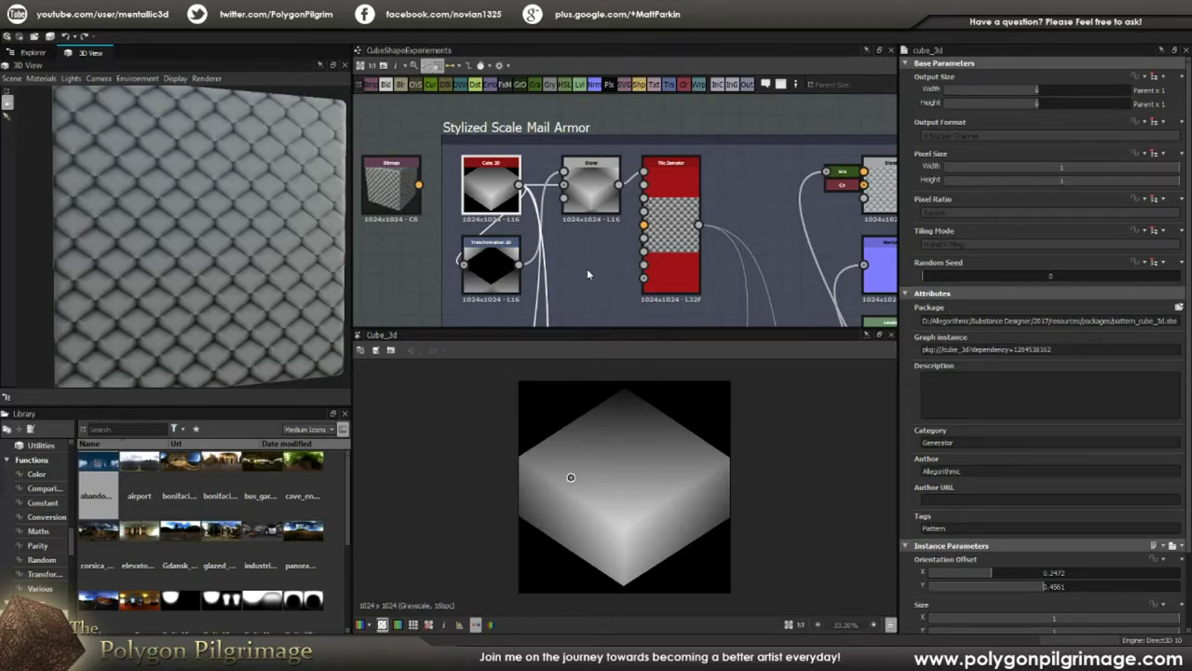
- Add a new Cube 3D node in the empty graph area above the Stylized Scale Mail Armor frame
{"action": "middle_click_drag", "start_coordinate": [573, 247], "coordinate": [598, 299]}
{"action": "middle_click_drag", "start_coordinate": [603, 219], "coordinate": [596, 268]}
{"action": "left_click", "coordinate": [543, 180]}
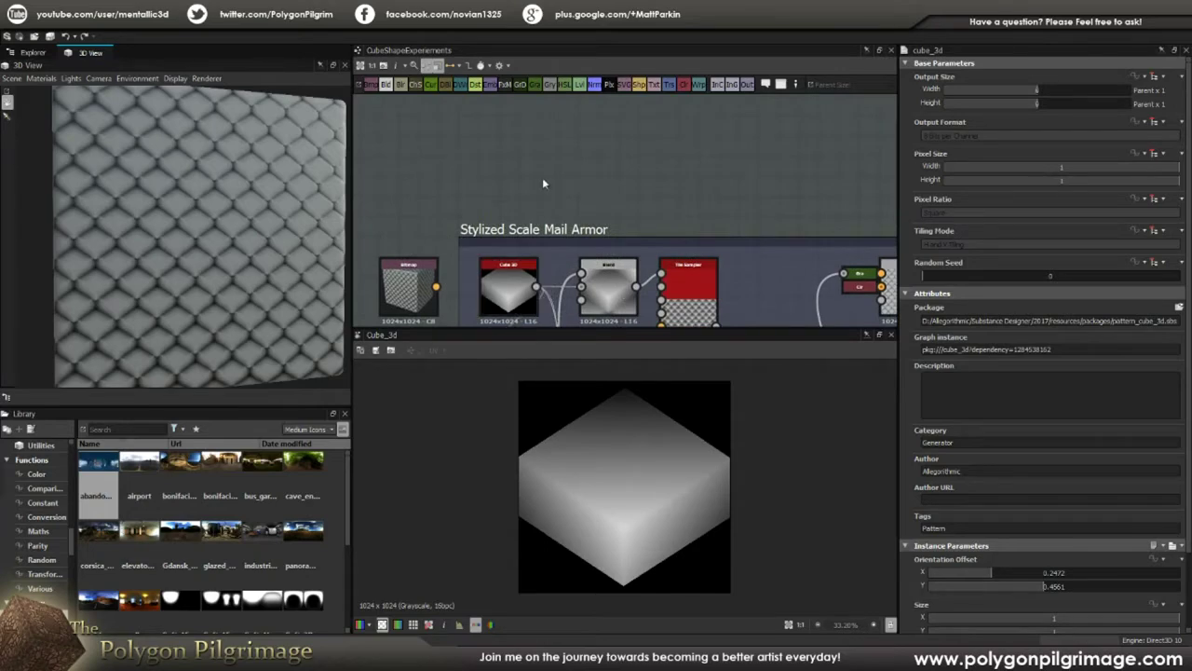
{"action": "key", "text": "space"}
{"action": "type", "text": "cube"}
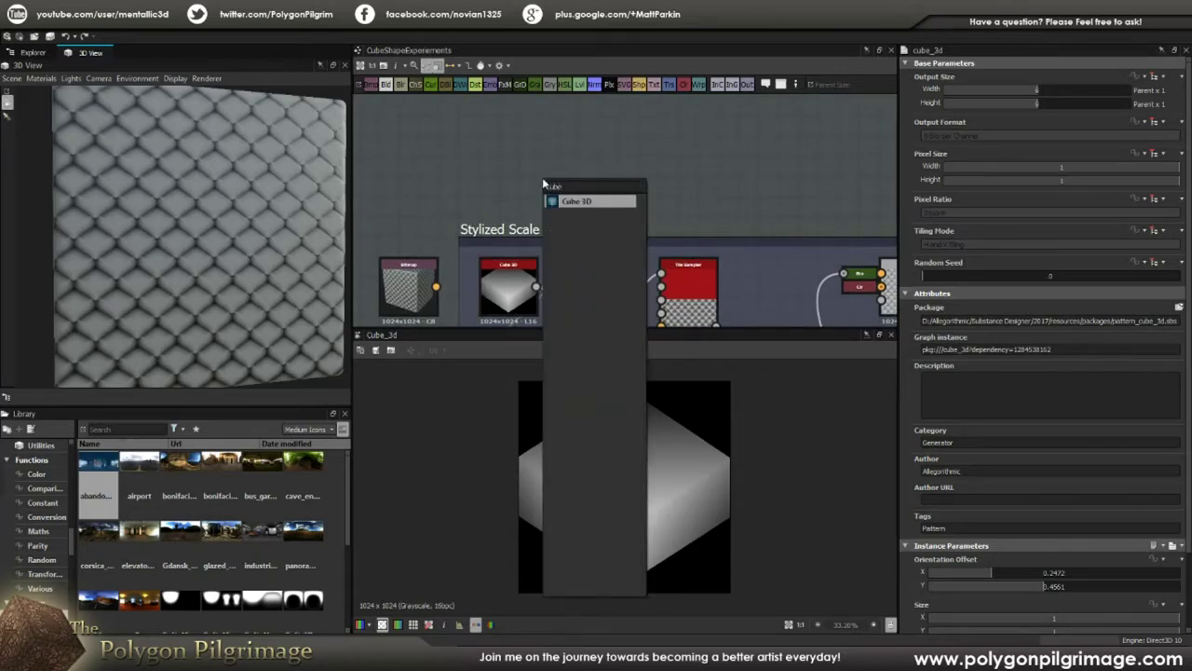
{"action": "left_click", "coordinate": [568, 200]}
{"action": "left_click_drag", "start_coordinate": [555, 191], "coordinate": [492, 152]}
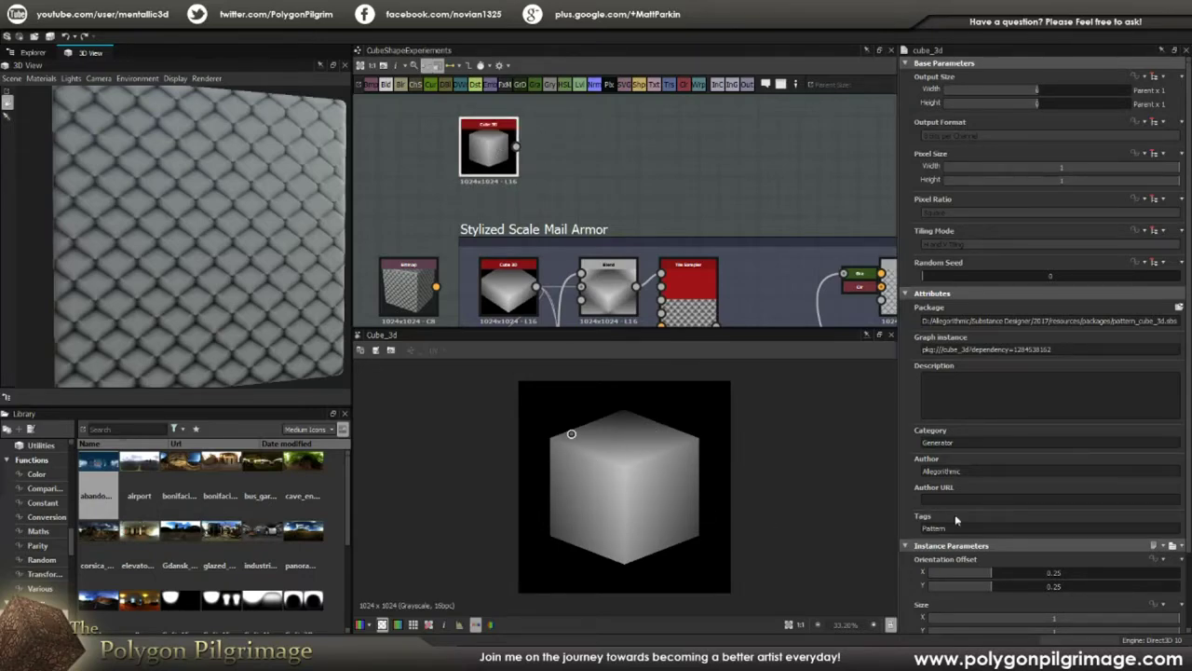
- Set the new Cube 3D node's orientation offset to about X 0.2618, Y 0.2824 and its Z size to 0.66
{"action": "scroll", "coordinate": [1031, 468], "scroll_direction": "down", "scroll_amount": 2}
{"action": "scroll", "coordinate": [1030, 462], "scroll_direction": "down", "scroll_amount": 1}
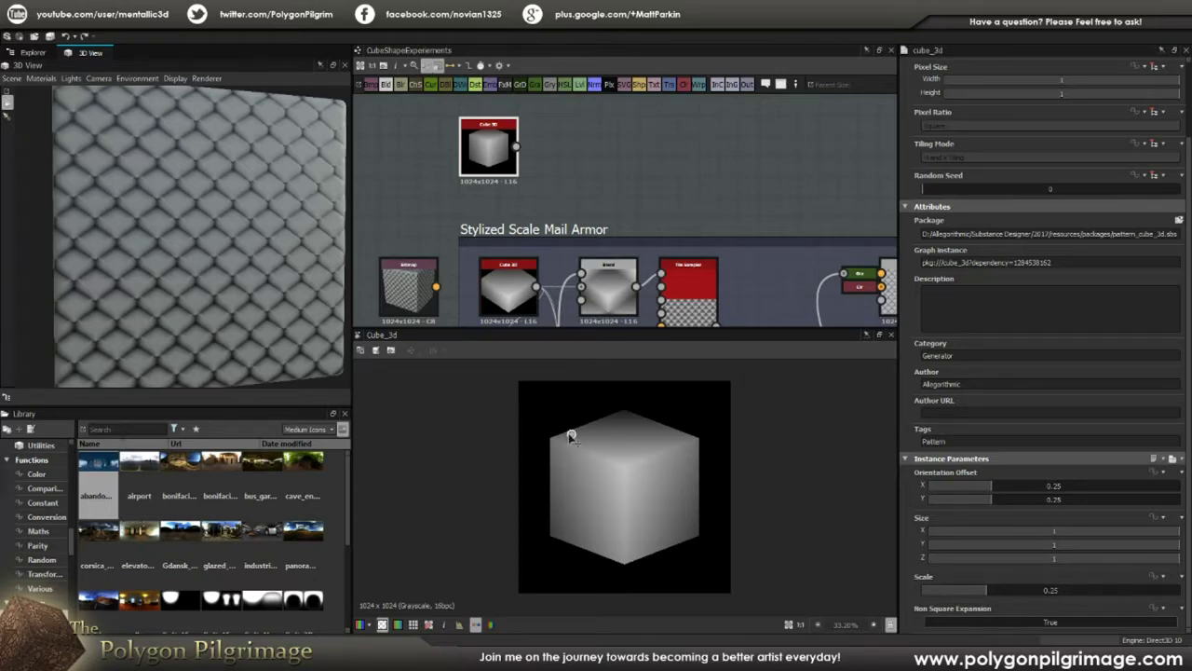
{"action": "mouse_move", "coordinate": [572, 434]}
{"action": "left_mouse_down"}
{"action": "mouse_move", "coordinate": [622, 470]}
{"action": "mouse_move", "coordinate": [642, 472]}
{"action": "mouse_move", "coordinate": [648, 456]}
{"action": "mouse_move", "coordinate": [590, 421]}
{"action": "mouse_move", "coordinate": [569, 425]}
{"action": "mouse_move", "coordinate": [587, 442]}
{"action": "mouse_move", "coordinate": [573, 441]}
{"action": "left_mouse_up"}
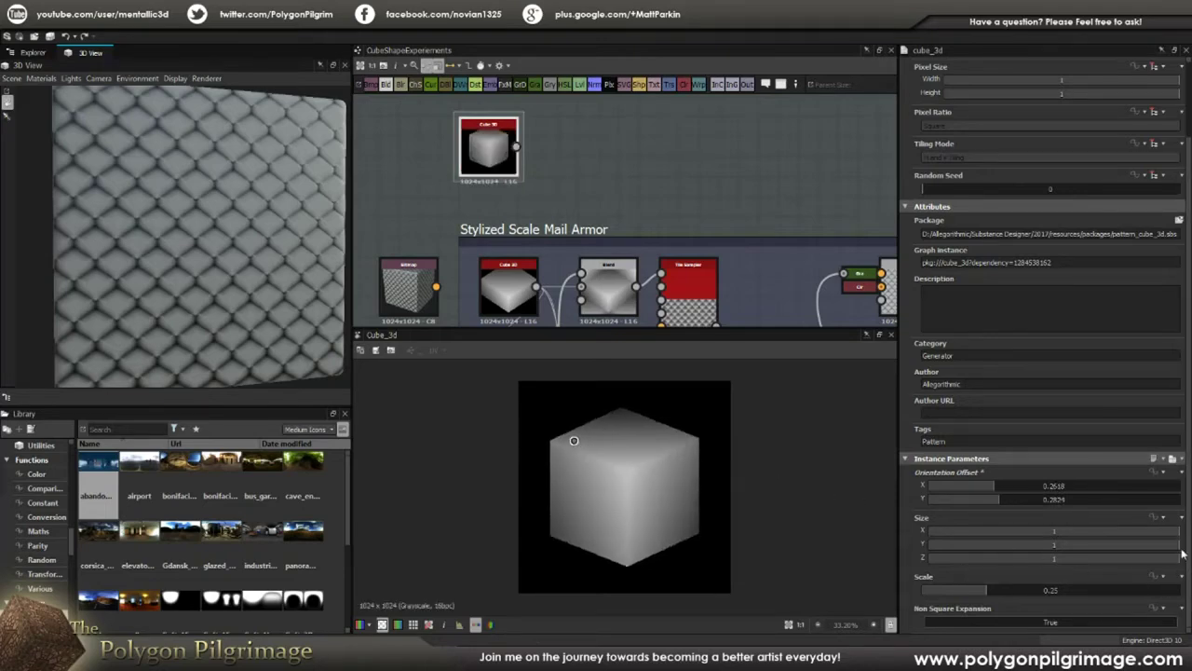
{"action": "left_click_drag", "start_coordinate": [1178, 559], "coordinate": [1094, 558]}
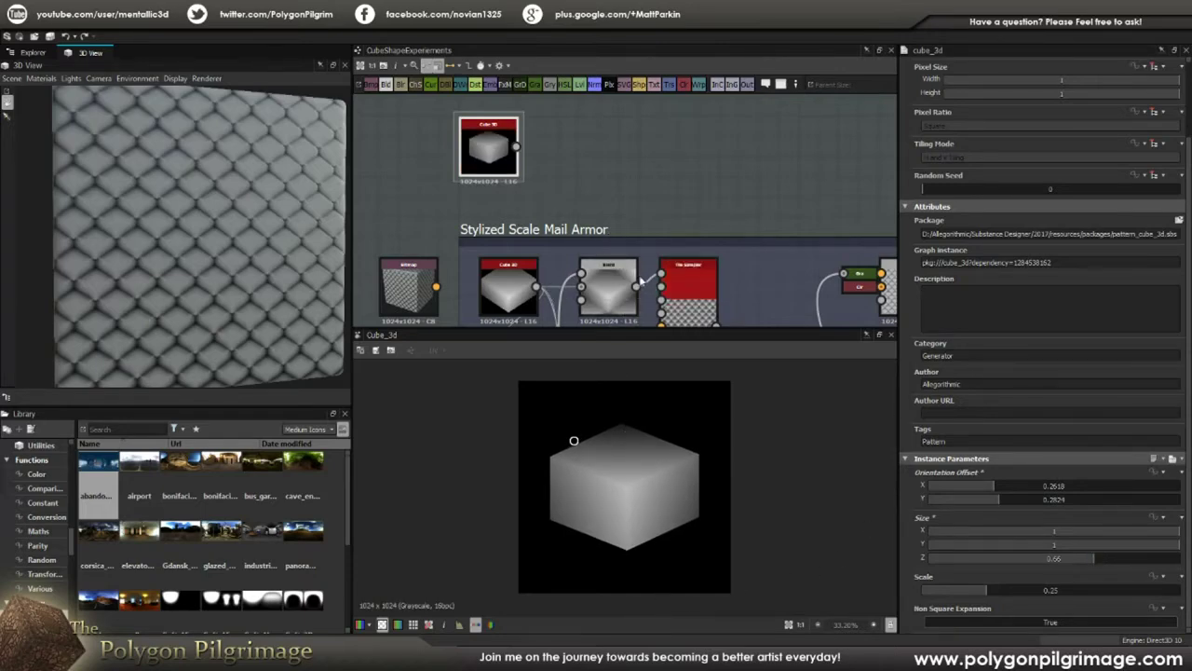
- Examine the orientation offset, size and scale of the Cube 3D node inside the Stylized Scale Mail Armor frame
{"action": "middle_click_drag", "start_coordinate": [578, 197], "coordinate": [598, 150]}
{"action": "scroll", "coordinate": [554, 154], "scroll_direction": "down", "scroll_amount": 2}
{"action": "scroll", "coordinate": [530, 189], "scroll_direction": "up", "scroll_amount": 2}
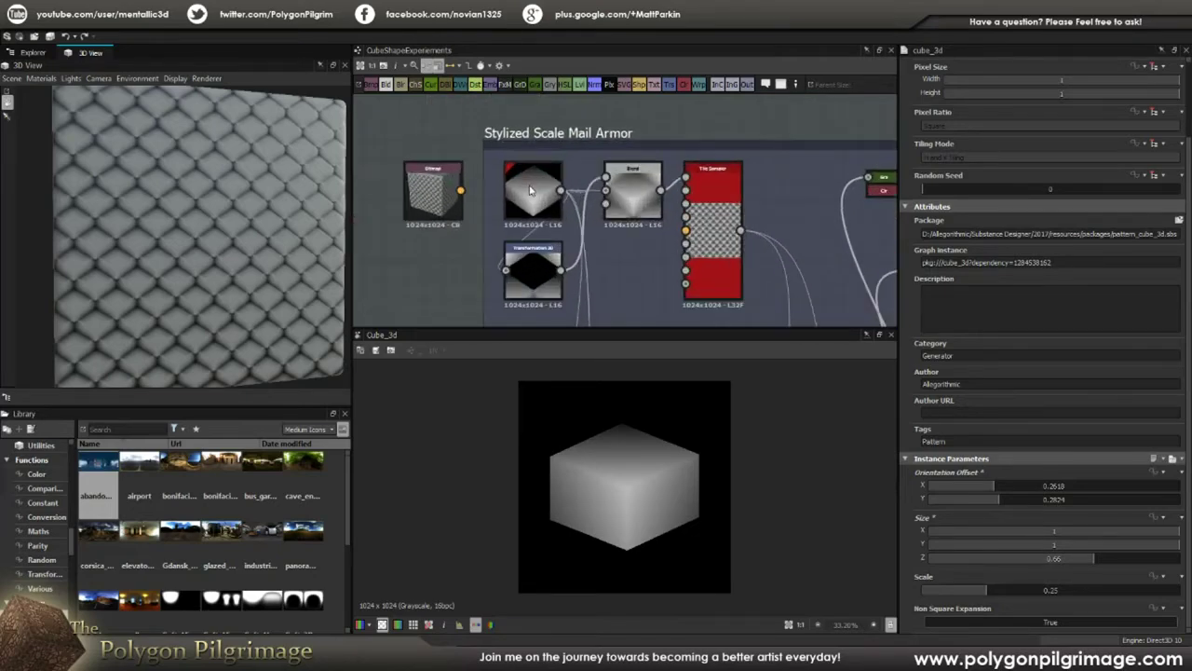
{"action": "double_click", "coordinate": [533, 194]}
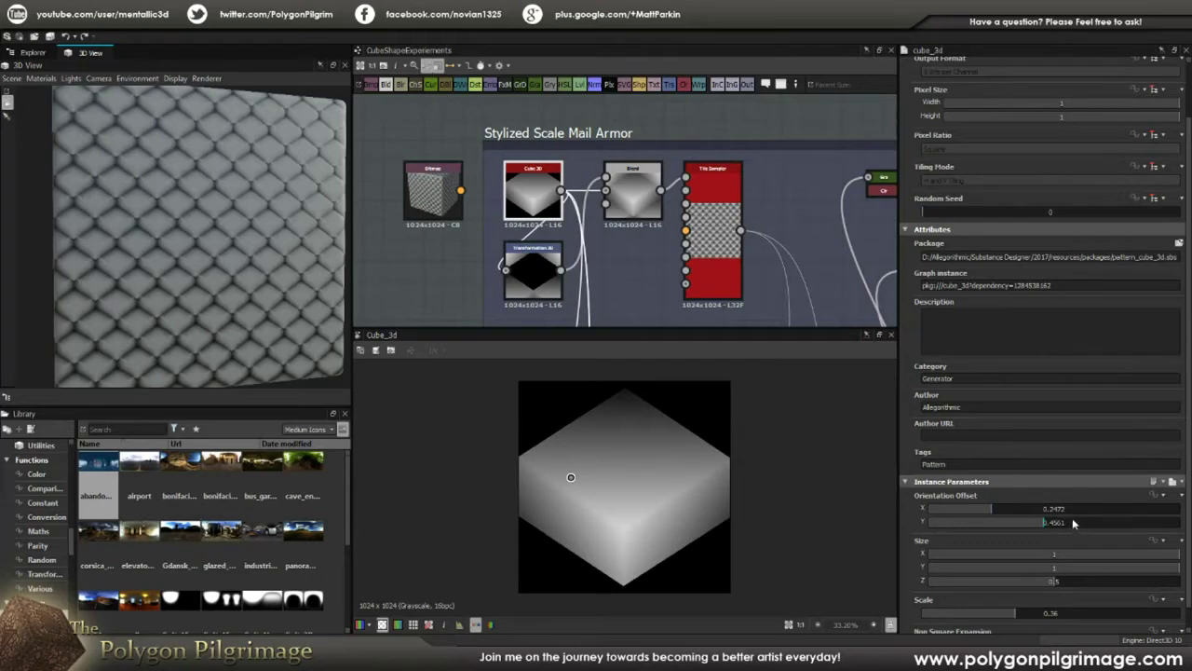
{"action": "scroll", "coordinate": [643, 449], "scroll_direction": "down", "scroll_amount": 1}
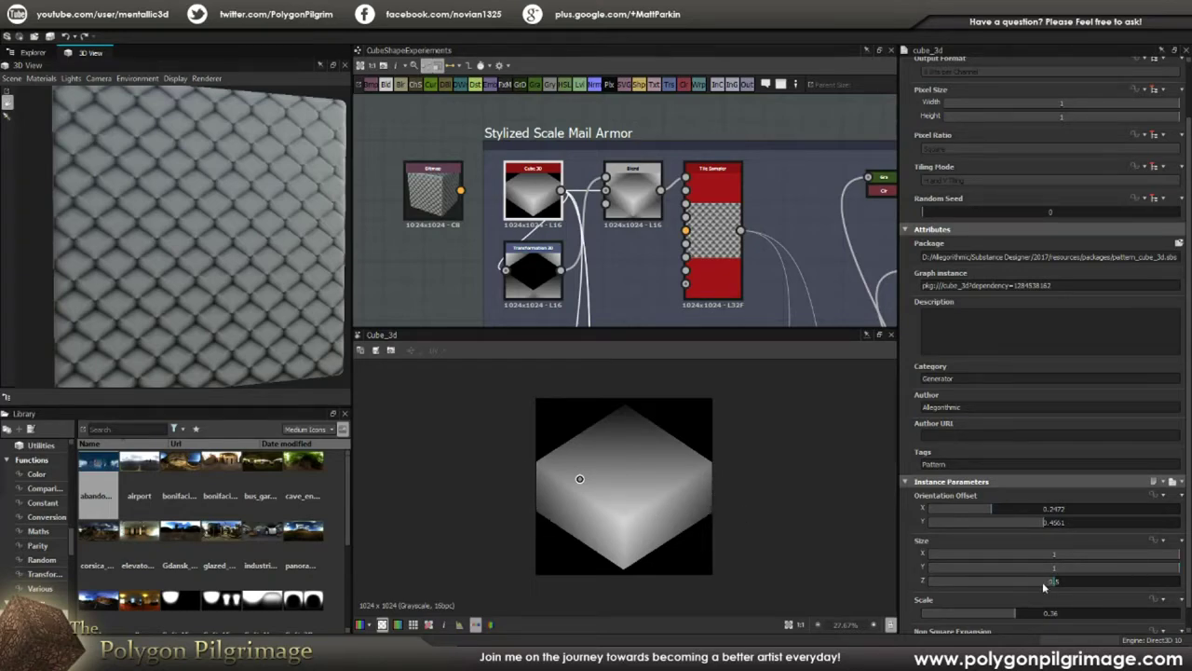
- Examine the Transformation 2D node that offsets the cube shape and the Blend node that combines both shapes
{"action": "middle_click_drag", "start_coordinate": [627, 268], "coordinate": [586, 240]}
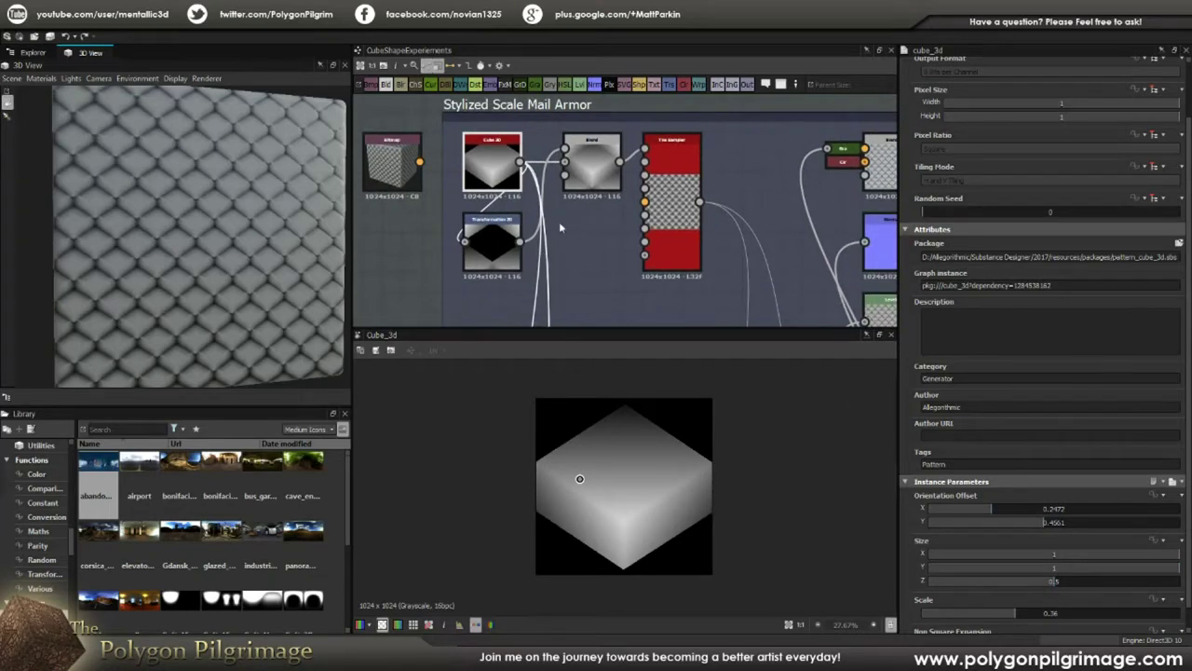
{"action": "left_click", "coordinate": [500, 253]}
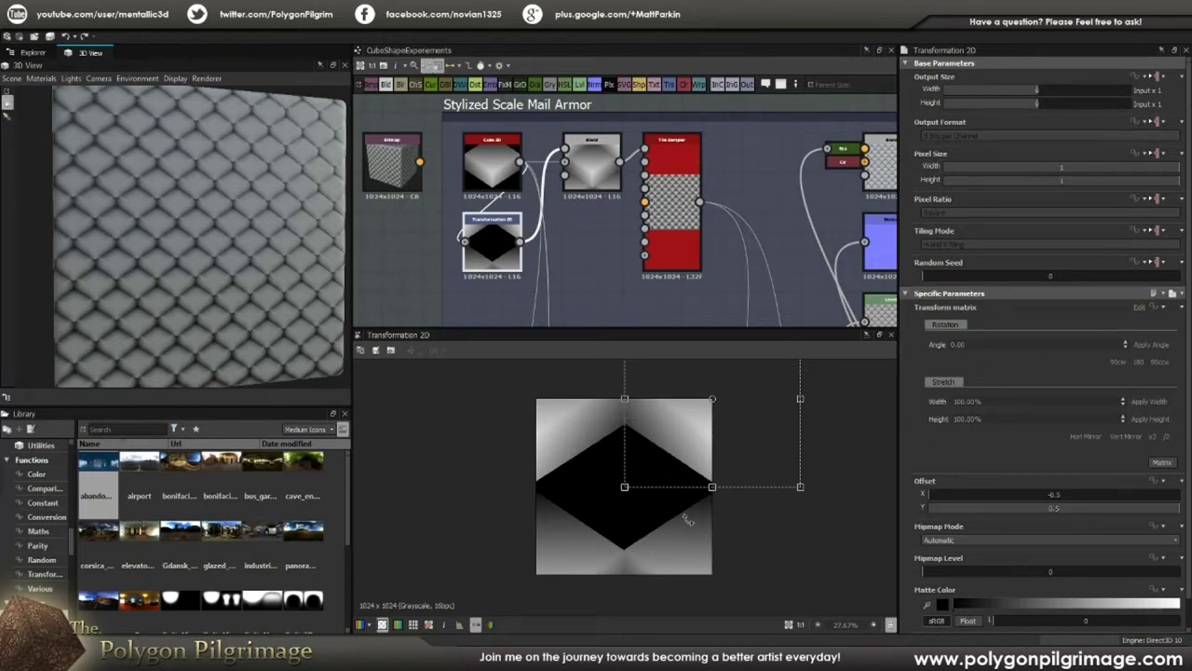
{"action": "left_click", "coordinate": [591, 167]}
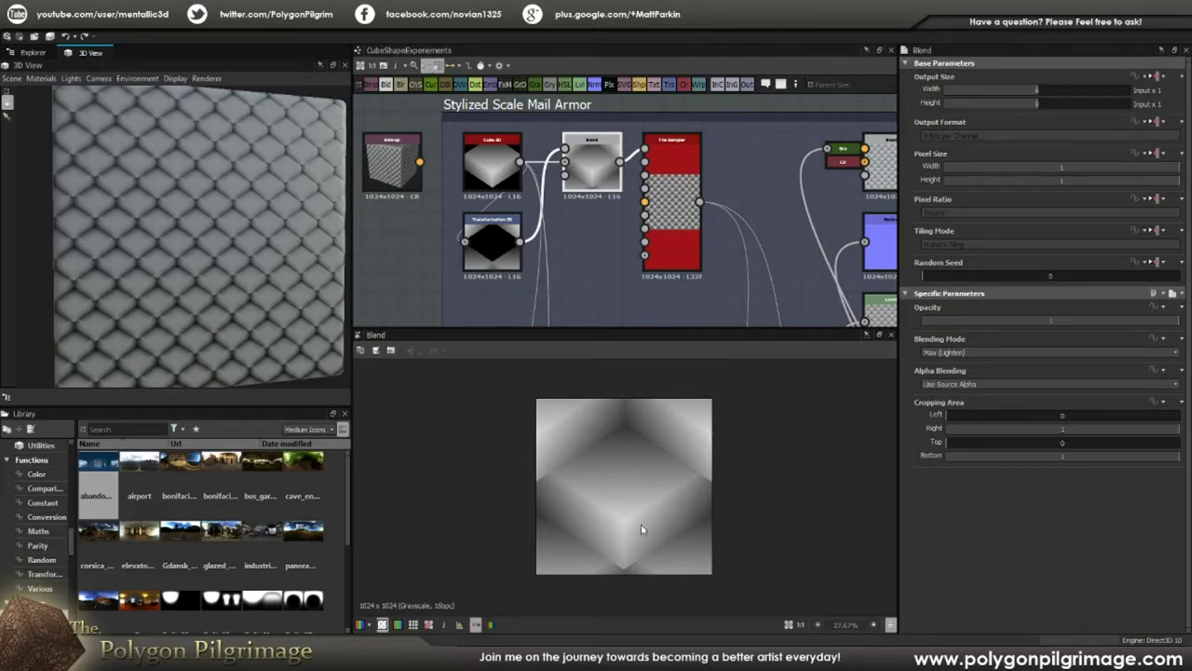
{"action": "scroll", "coordinate": [638, 500], "scroll_direction": "down", "scroll_amount": 1}
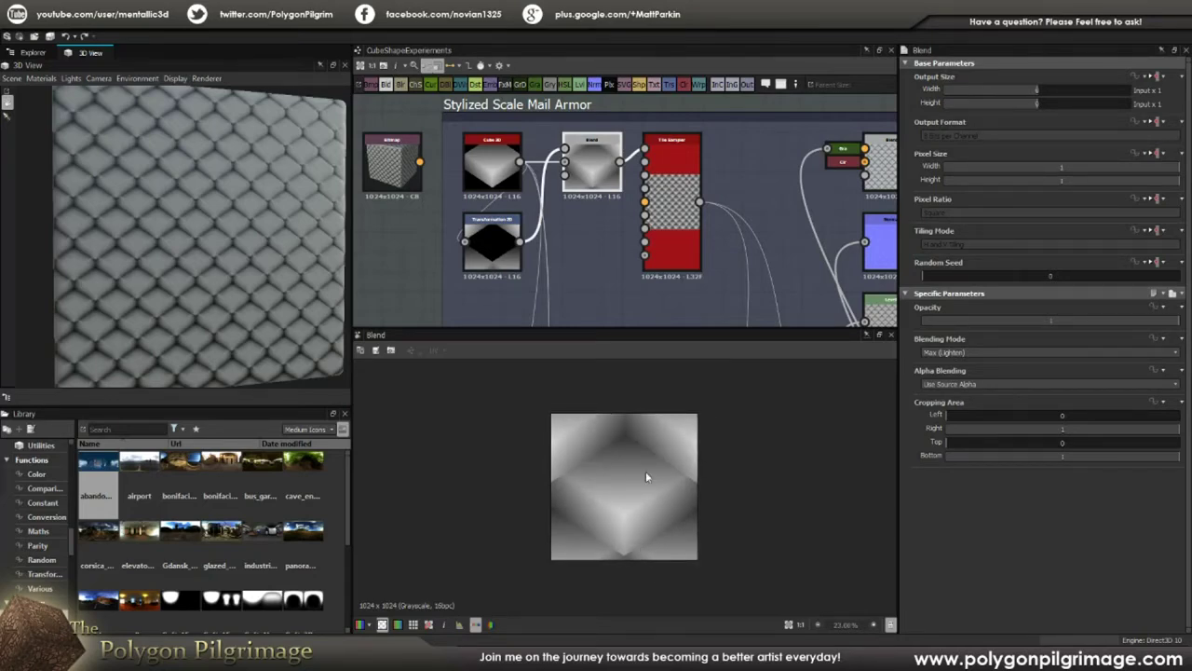
- Examine the Tile Sampler node's tiled output and review its amount, pattern, size, position, rotation and color parameters
{"action": "middle_click_drag", "start_coordinate": [718, 176], "coordinate": [645, 187]}
{"action": "left_click", "coordinate": [601, 199]}
{"action": "double_click", "coordinate": [600, 200]}
{"action": "scroll", "coordinate": [635, 471], "scroll_direction": "up", "scroll_amount": 3}
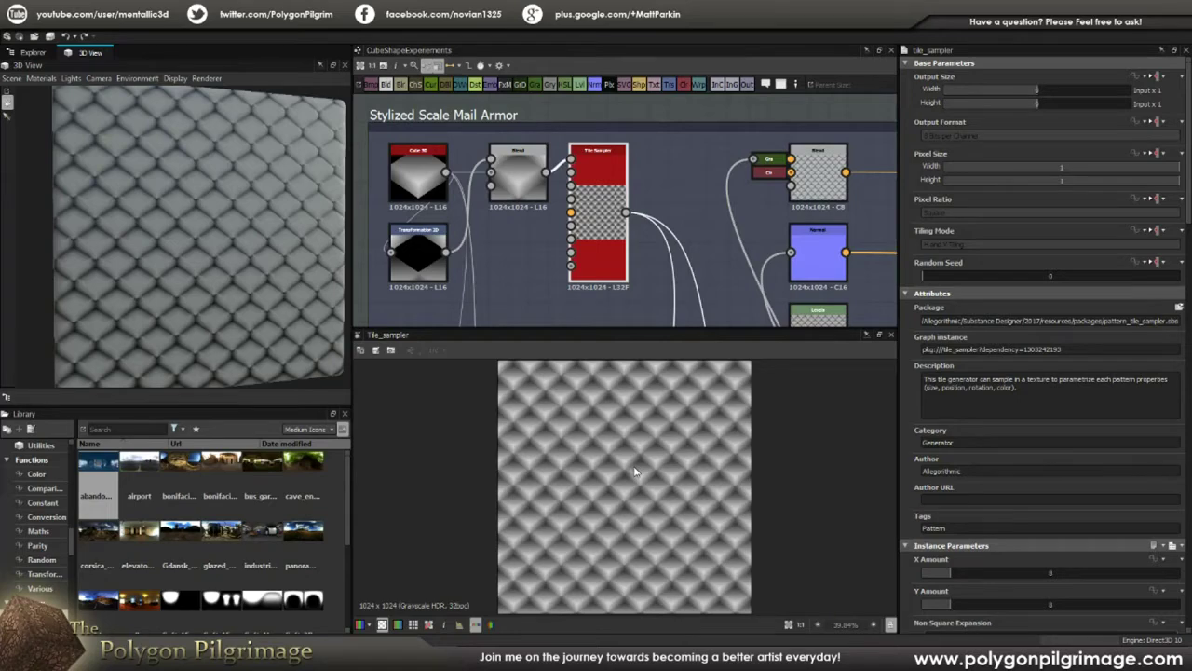
{"action": "scroll", "coordinate": [1129, 433], "scroll_direction": "down", "scroll_amount": 5}
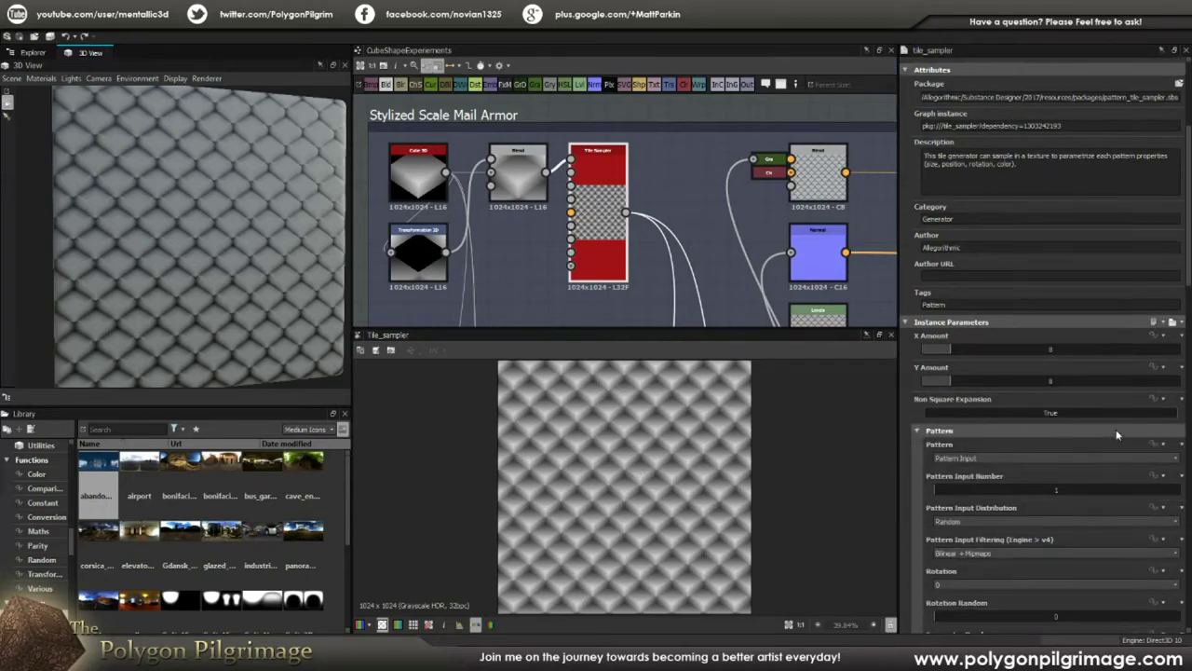
{"action": "scroll", "coordinate": [1103, 429], "scroll_direction": "down", "scroll_amount": 2}
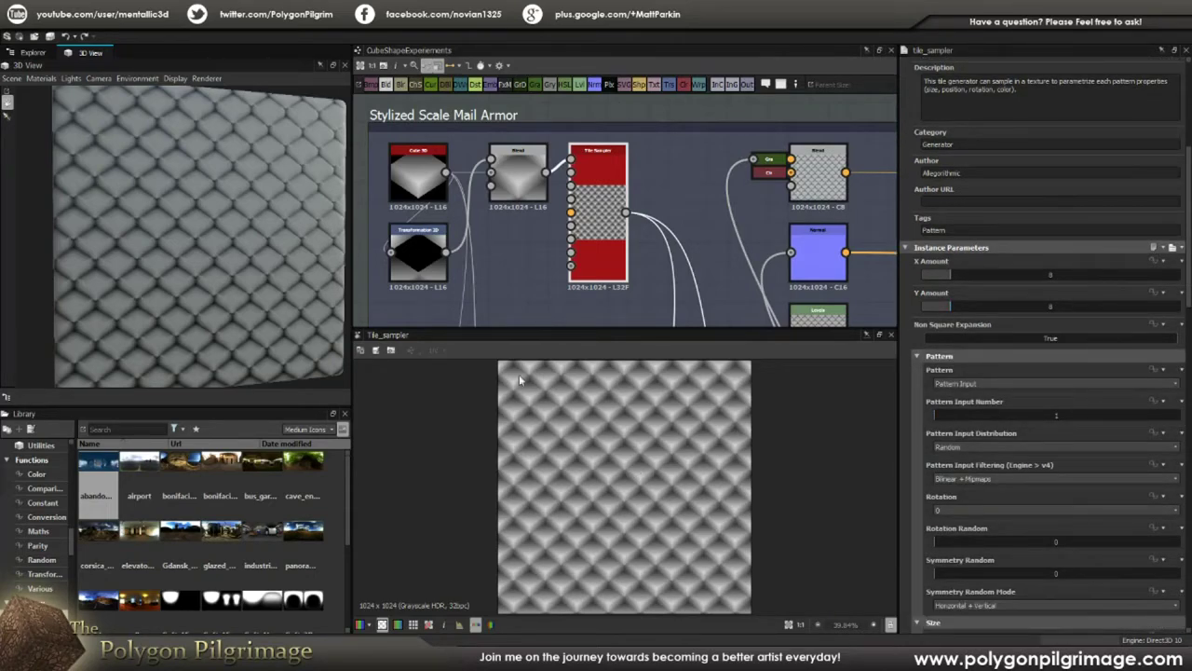
{"action": "scroll", "coordinate": [1049, 445], "scroll_direction": "down", "scroll_amount": 2}
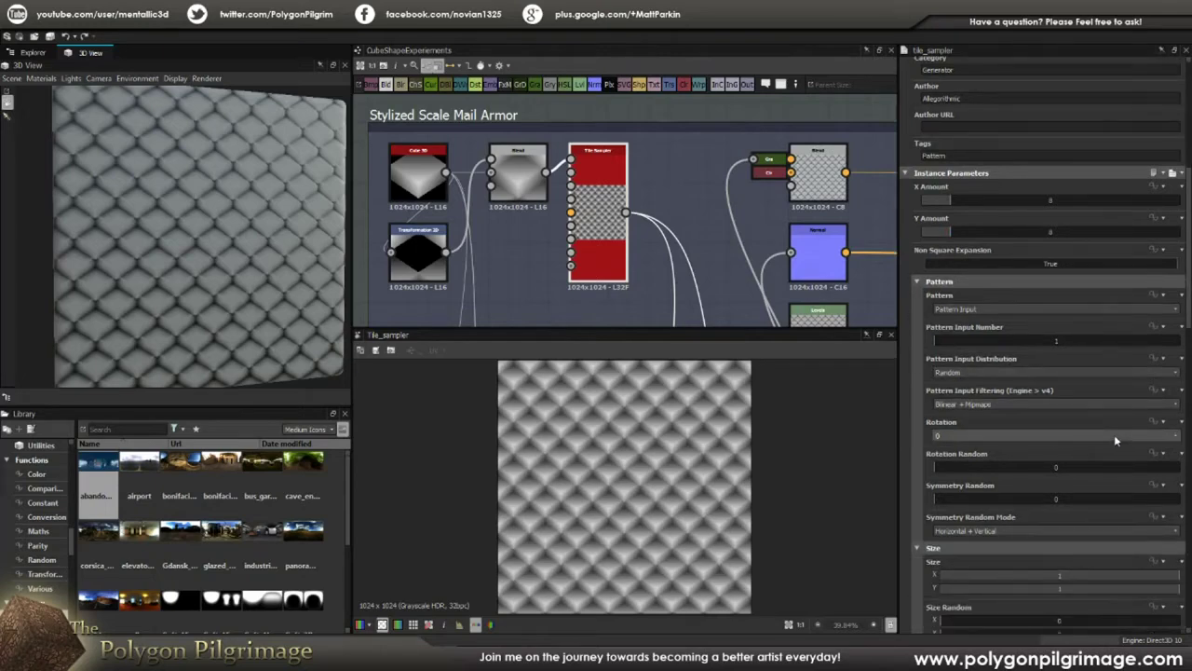
{"action": "scroll", "coordinate": [1105, 436], "scroll_direction": "down", "scroll_amount": 3}
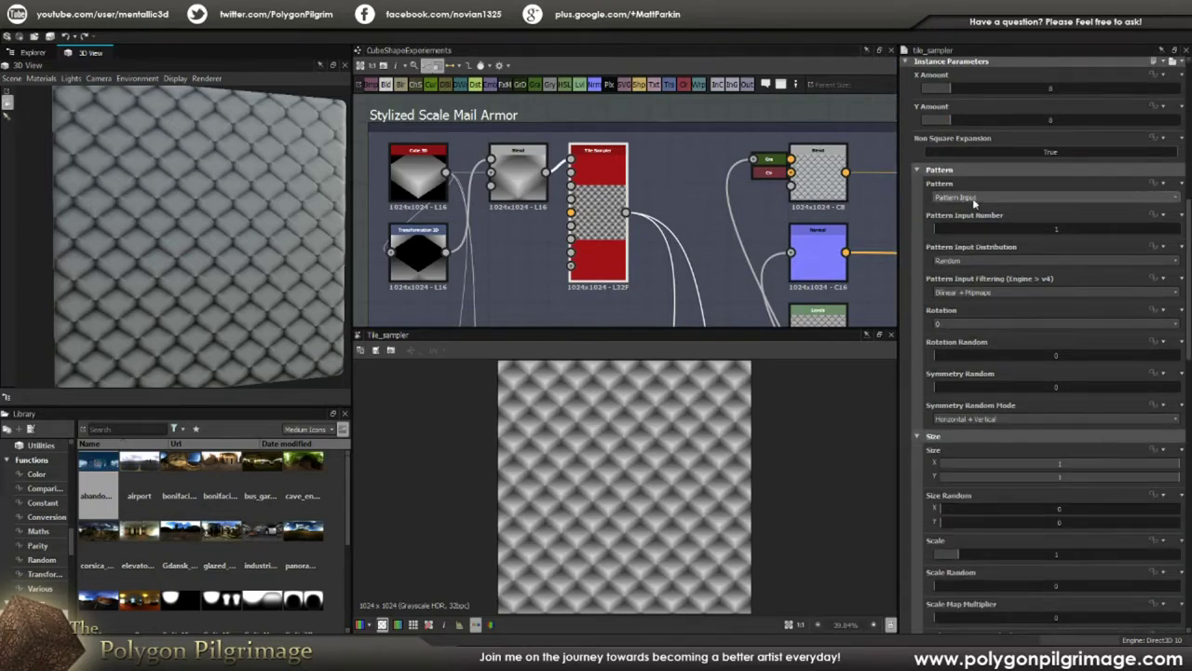
{"action": "scroll", "coordinate": [1081, 435], "scroll_direction": "down", "scroll_amount": 10}
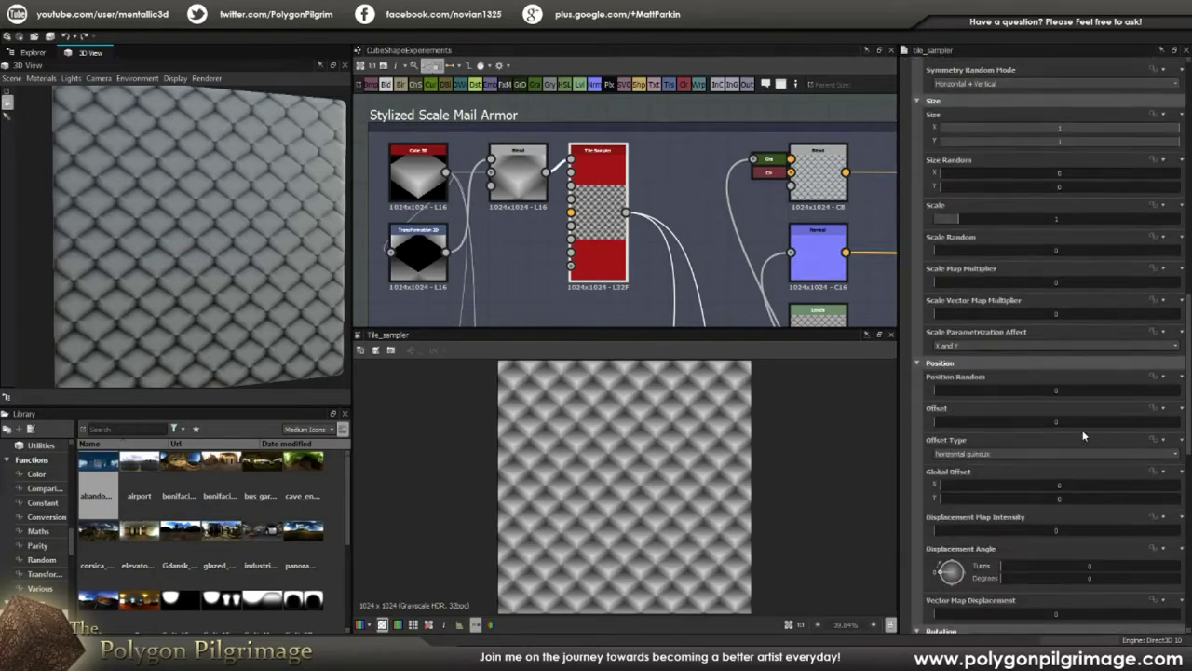
{"action": "scroll", "coordinate": [1083, 435], "scroll_direction": "down", "scroll_amount": 10}
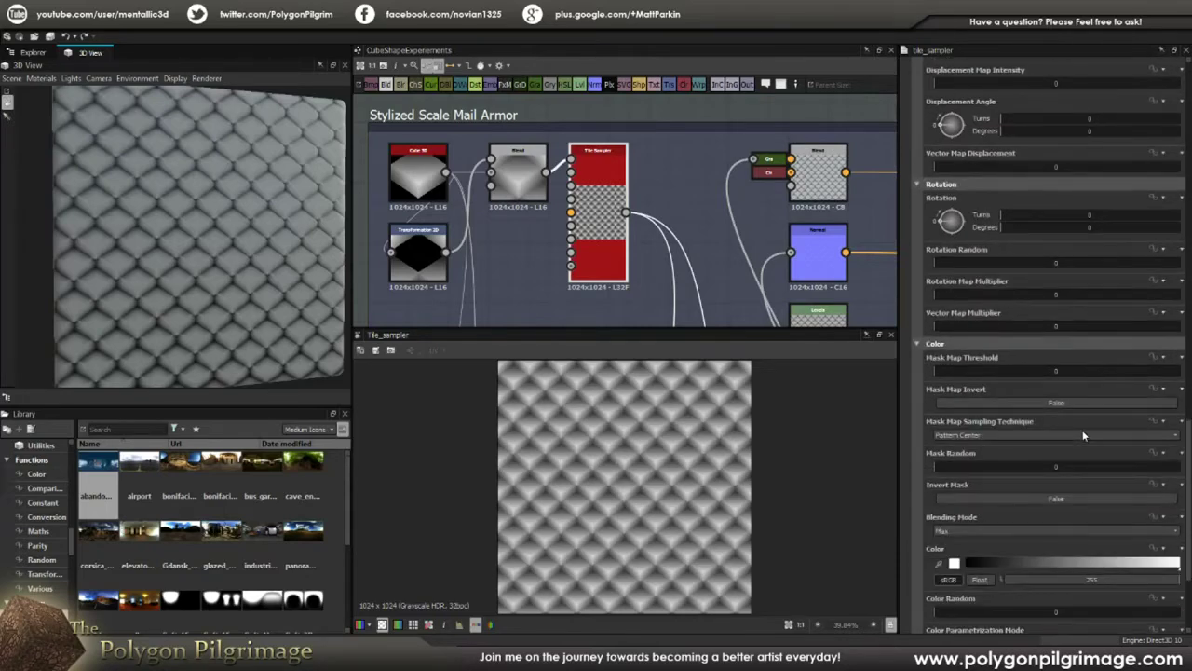
{"action": "scroll", "coordinate": [696, 210], "scroll_direction": "down", "scroll_amount": 3}
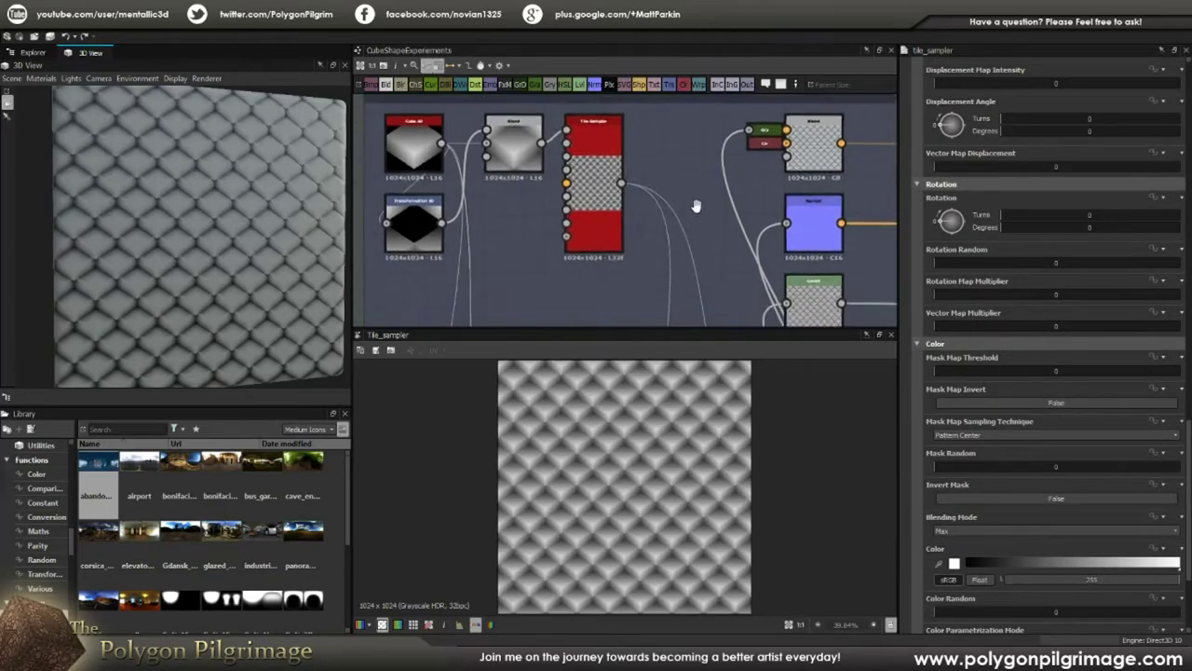
- Examine the Ambient Occlusion node's output and instance parameters, and those of the Blur HQ Grayscale node it feeds
{"action": "scroll", "coordinate": [698, 211], "scroll_direction": "down", "scroll_amount": 3}
{"action": "middle_click_drag", "start_coordinate": [671, 226], "coordinate": [538, 232]}
{"action": "scroll", "coordinate": [672, 210], "scroll_direction": "up", "scroll_amount": 1}
{"action": "scroll", "coordinate": [634, 202], "scroll_direction": "up", "scroll_amount": 4}
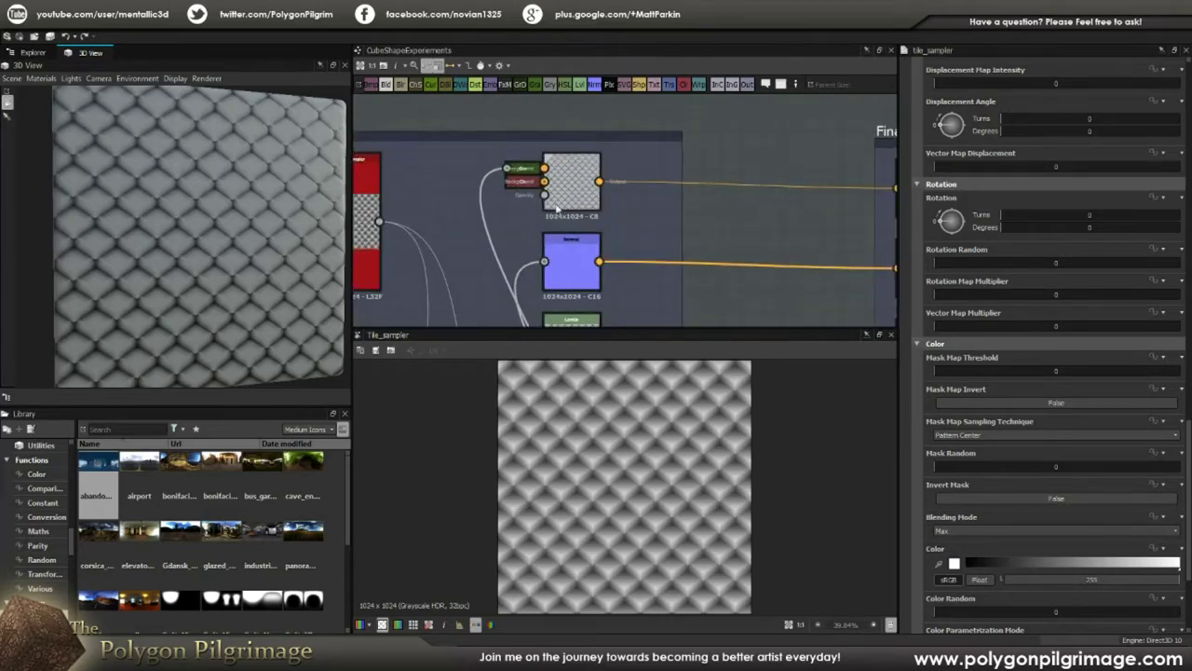
{"action": "scroll", "coordinate": [605, 168], "scroll_direction": "down", "scroll_amount": 3}
{"action": "middle_click_drag", "start_coordinate": [601, 264], "coordinate": [625, 177]}
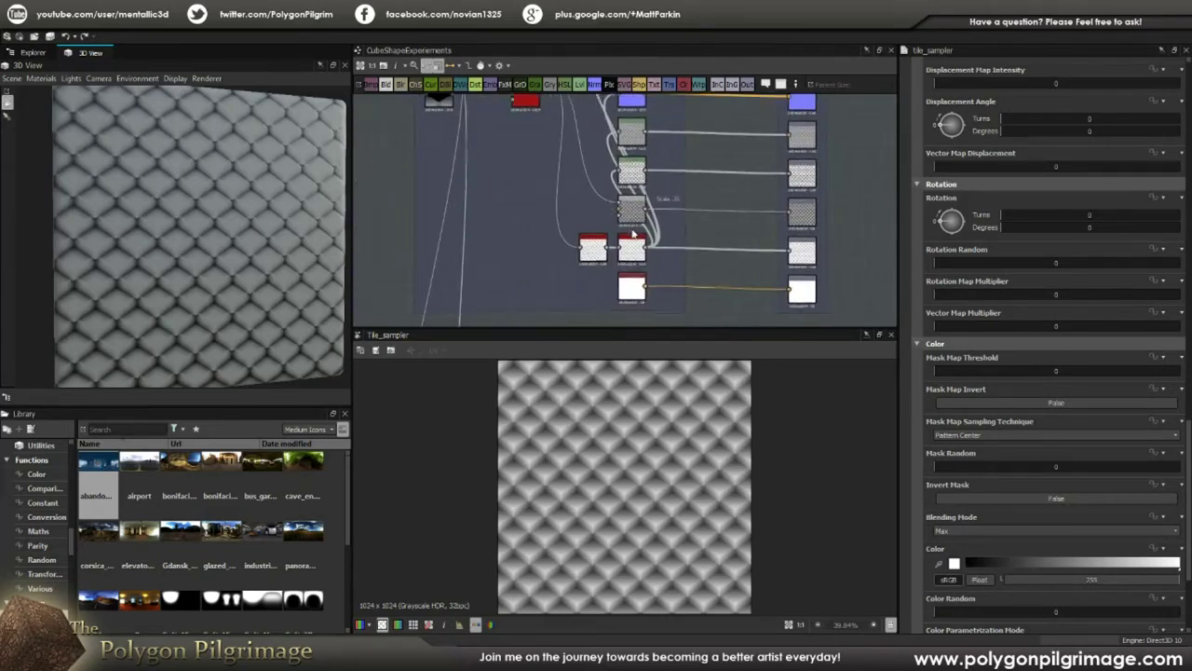
{"action": "scroll", "coordinate": [626, 232], "scroll_direction": "up", "scroll_amount": 3}
{"action": "scroll", "coordinate": [577, 265], "scroll_direction": "up", "scroll_amount": 1}
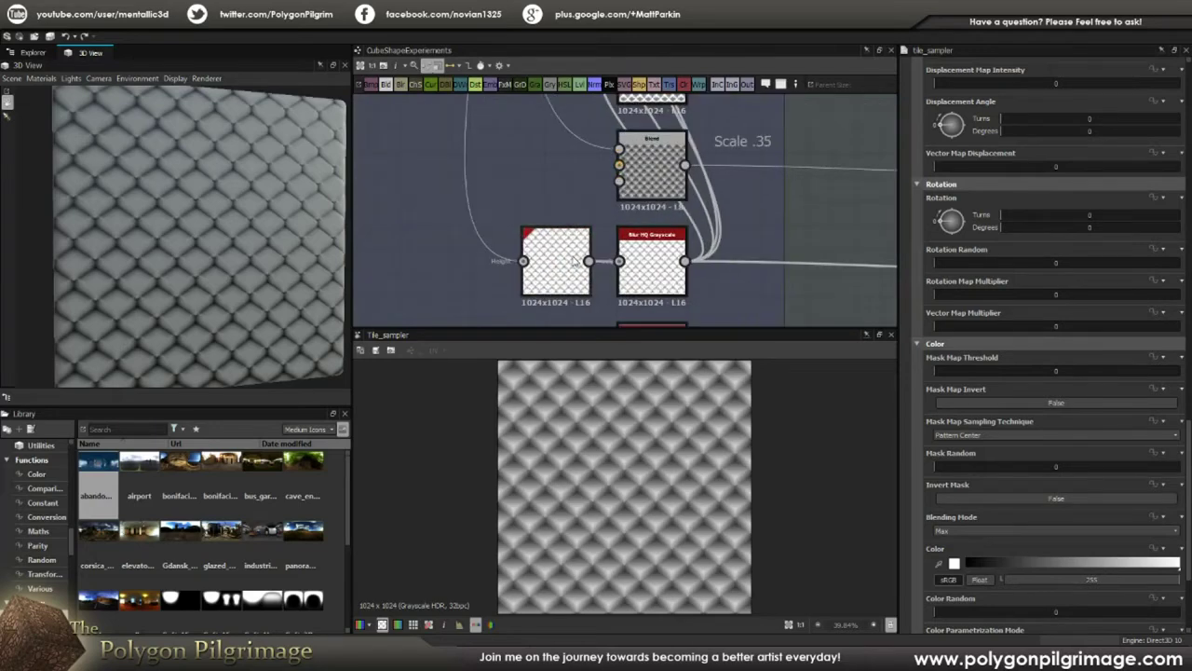
{"action": "scroll", "coordinate": [579, 259], "scroll_direction": "up", "scroll_amount": 1}
{"action": "double_click", "coordinate": [546, 264]}
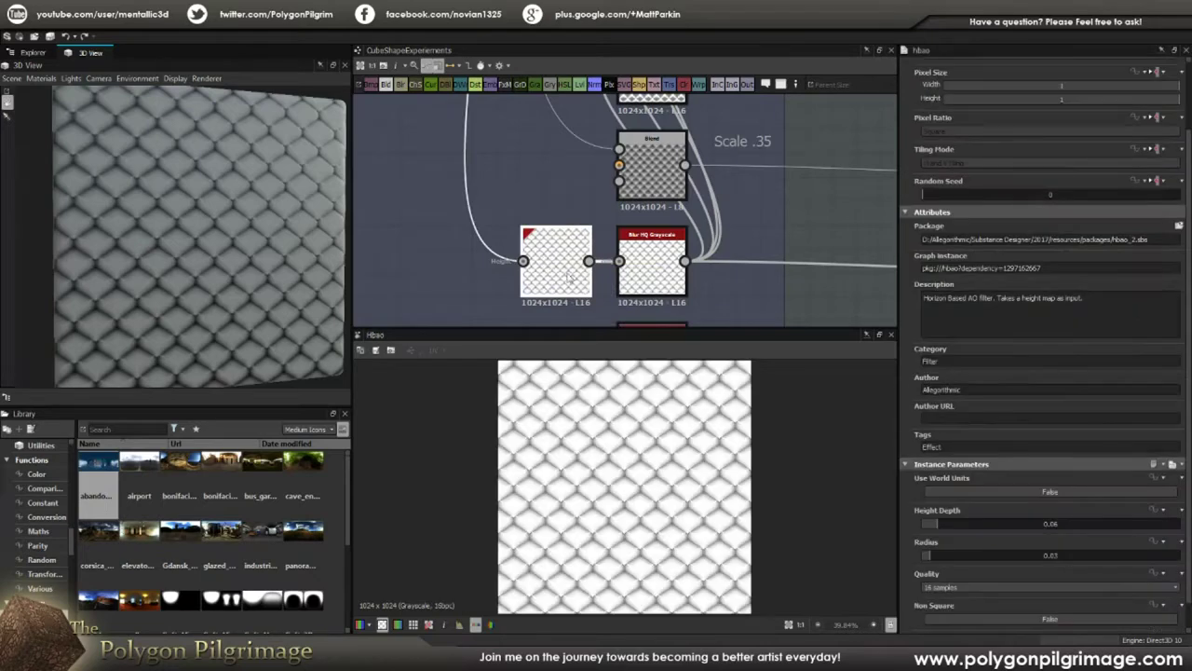
{"action": "scroll", "coordinate": [1015, 529], "scroll_direction": "down", "scroll_amount": 1}
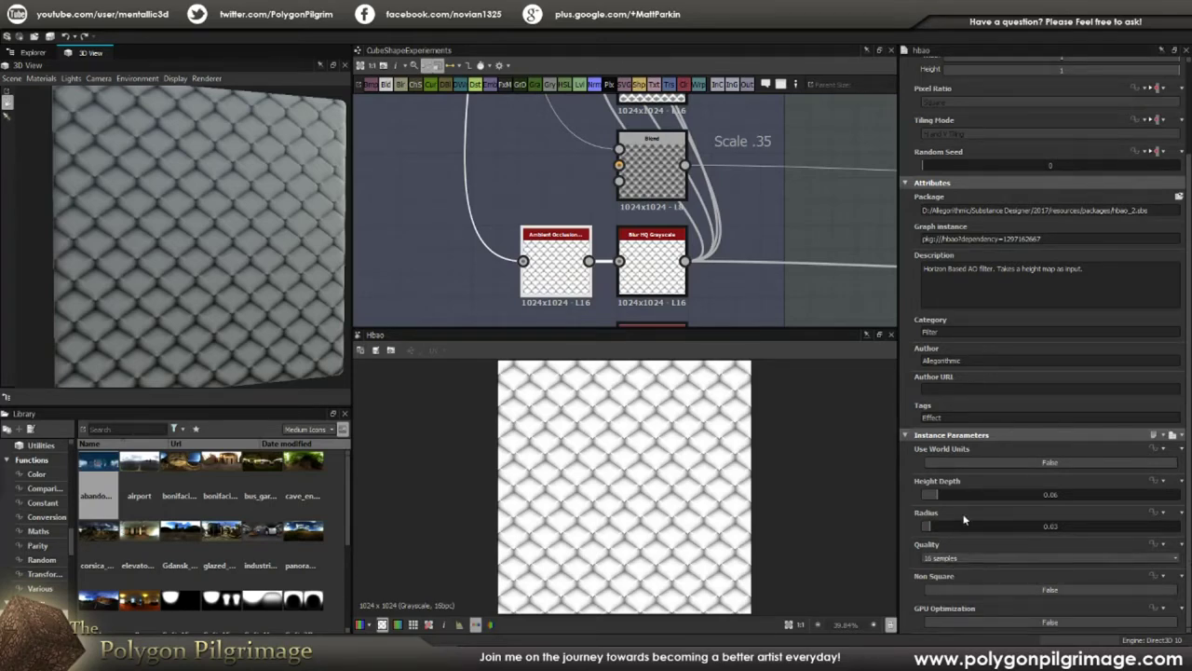
{"action": "scroll", "coordinate": [637, 462], "scroll_direction": "up", "scroll_amount": 3}
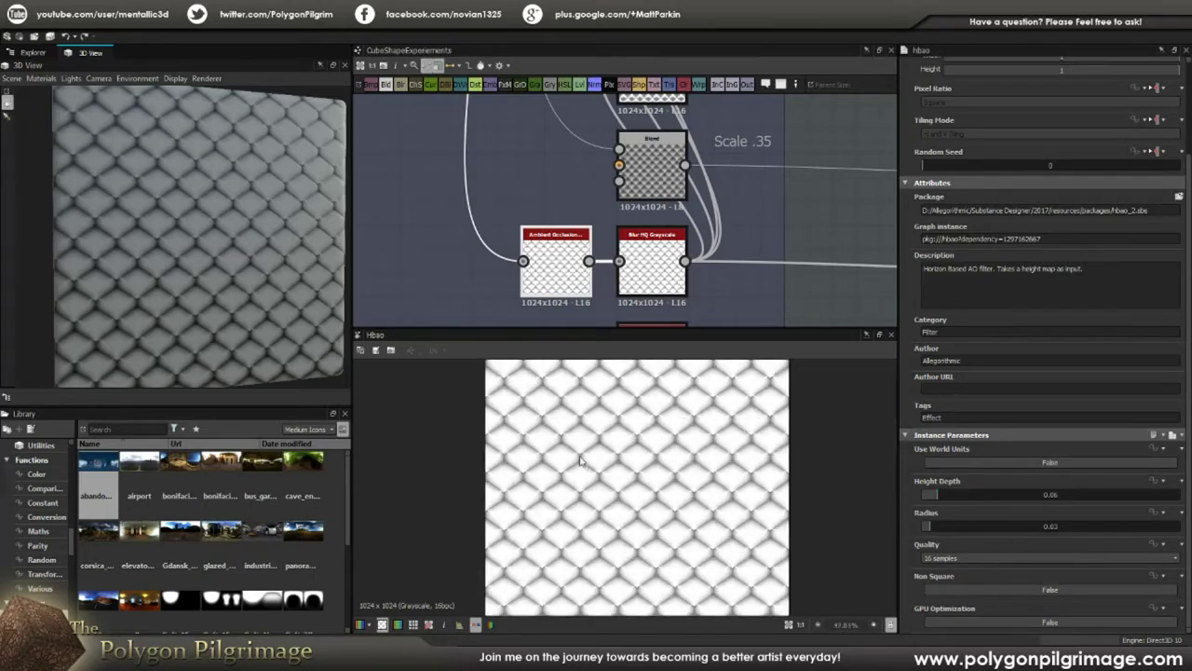
{"action": "scroll", "coordinate": [670, 475], "scroll_direction": "down", "scroll_amount": 2}
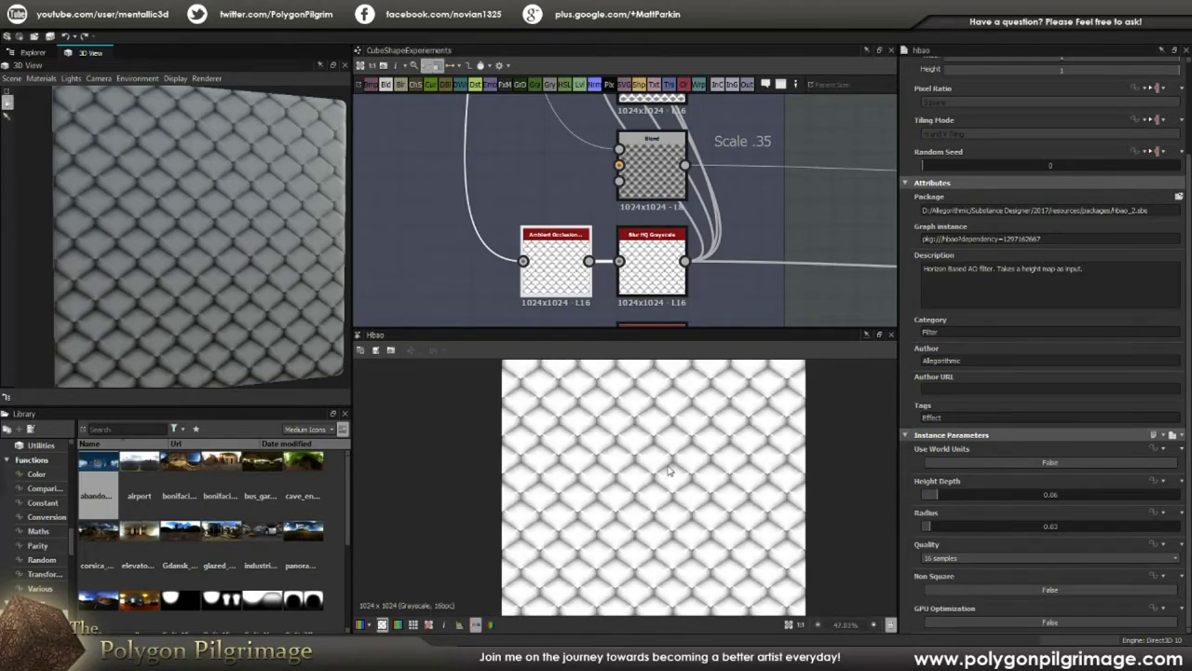
{"action": "double_click", "coordinate": [650, 272]}
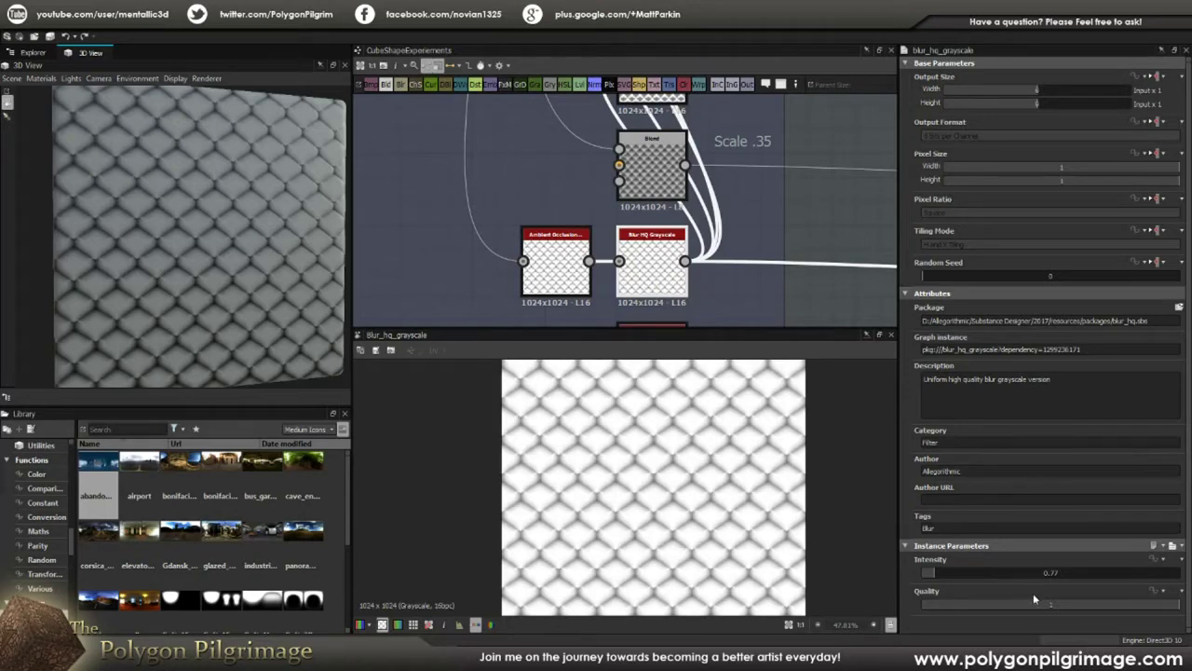
- Inspect the Blur HQ Grayscale node's output pattern close up
{"action": "scroll", "coordinate": [646, 473], "scroll_direction": "up", "scroll_amount": 5}
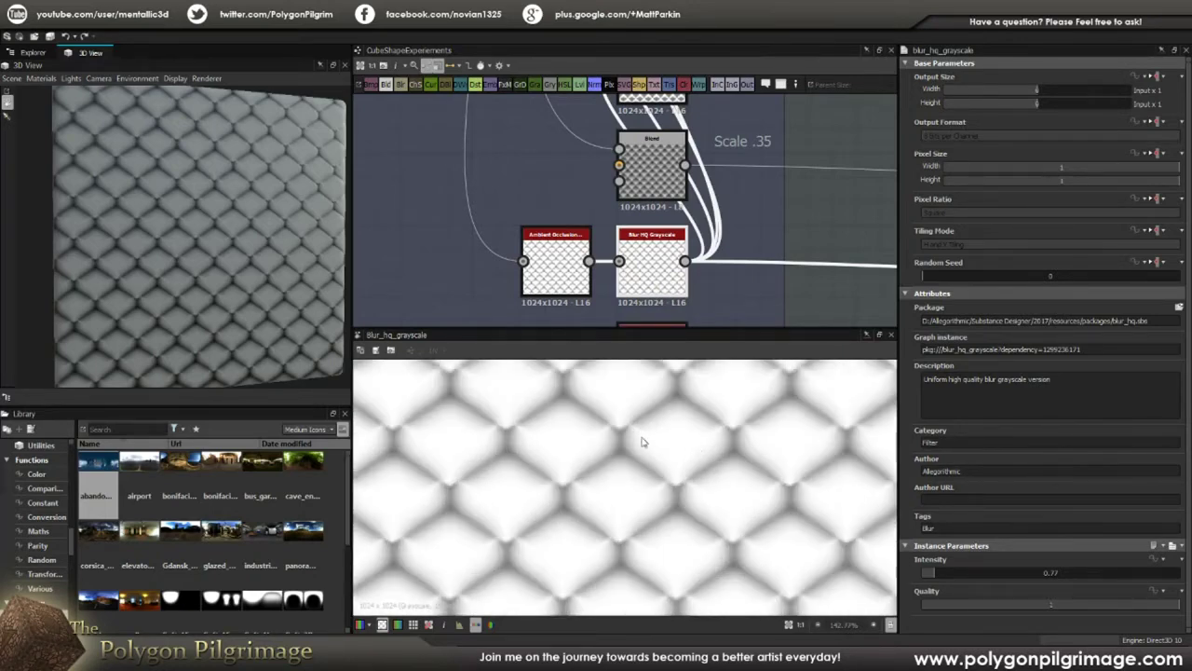
{"action": "scroll", "coordinate": [645, 445], "scroll_direction": "down", "scroll_amount": 4}
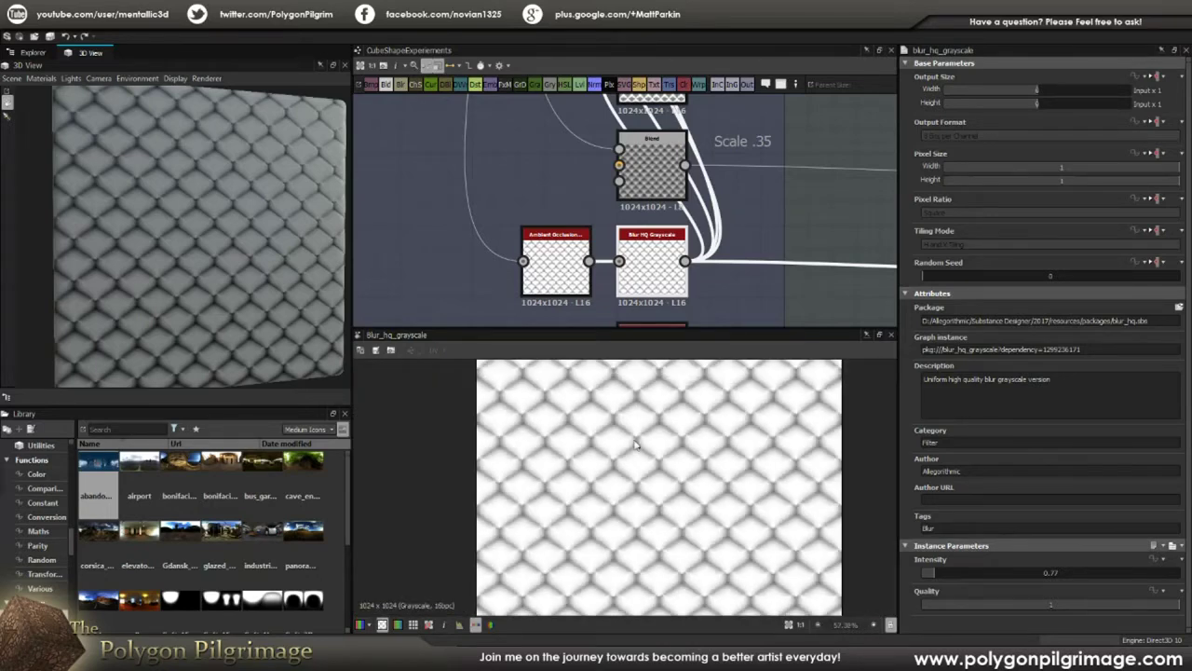
{"action": "scroll", "coordinate": [667, 421], "scroll_direction": "down", "scroll_amount": 2}
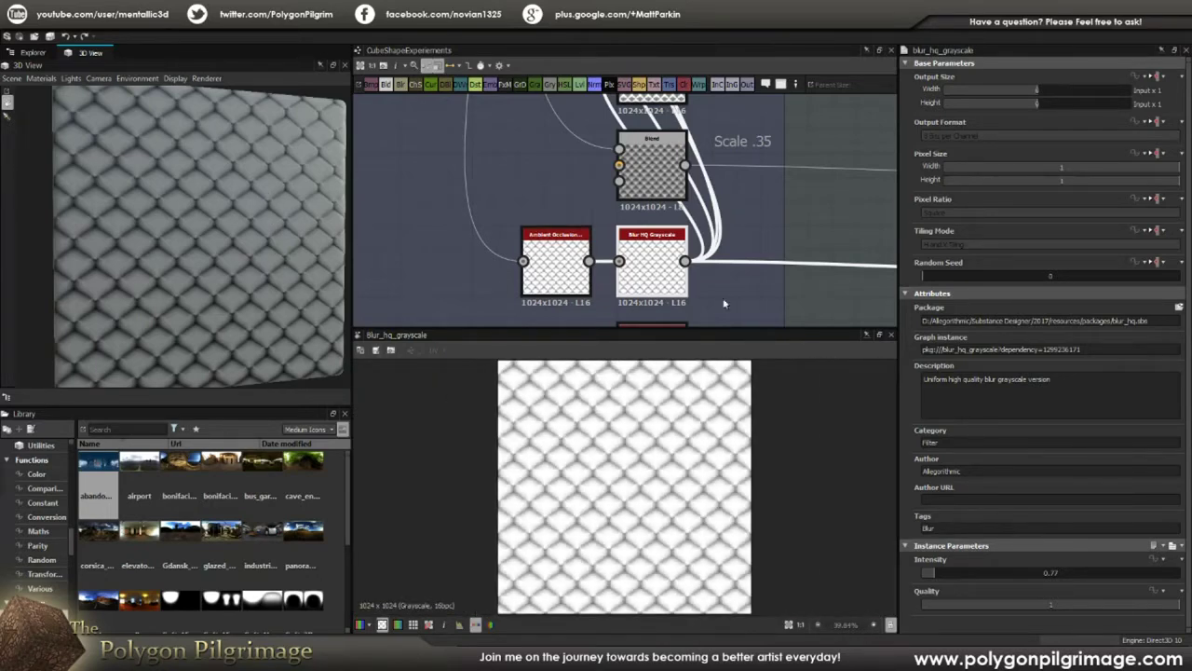
- Examine the output and Multiply blending parameters of the uppermost color Blend node feeding the final outputs
{"action": "scroll", "coordinate": [738, 233], "scroll_direction": "down", "scroll_amount": 3}
{"action": "middle_click_drag", "start_coordinate": [735, 196], "coordinate": [704, 218]}
{"action": "scroll", "coordinate": [639, 124], "scroll_direction": "up", "scroll_amount": 3}
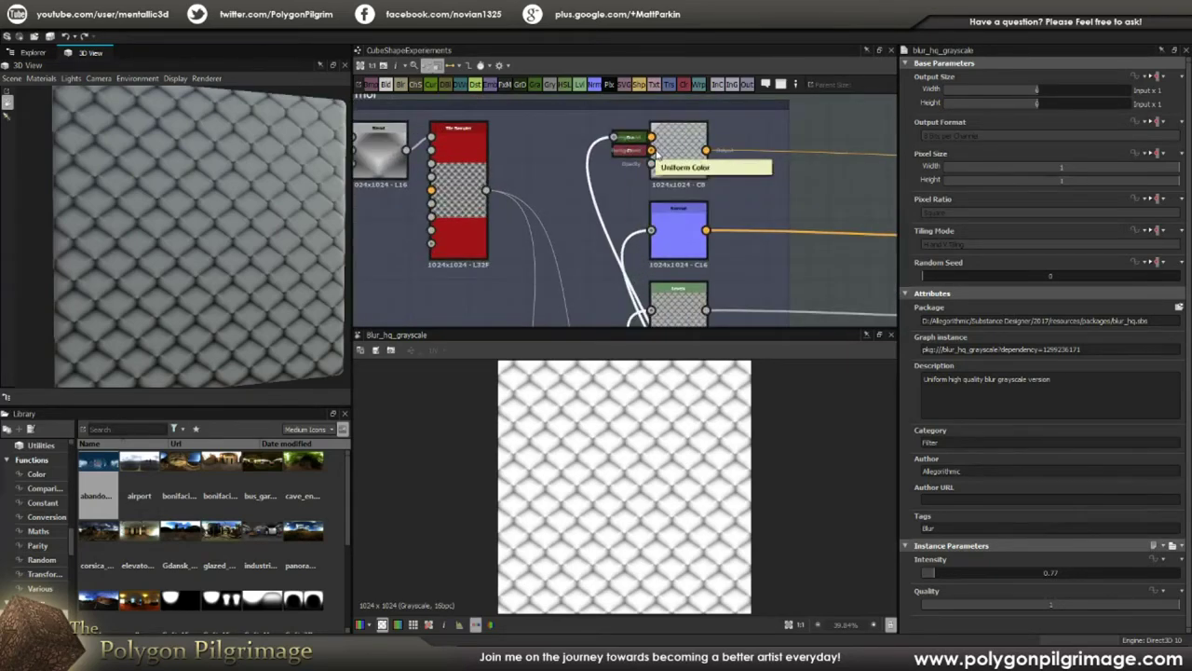
{"action": "left_click", "coordinate": [678, 153]}
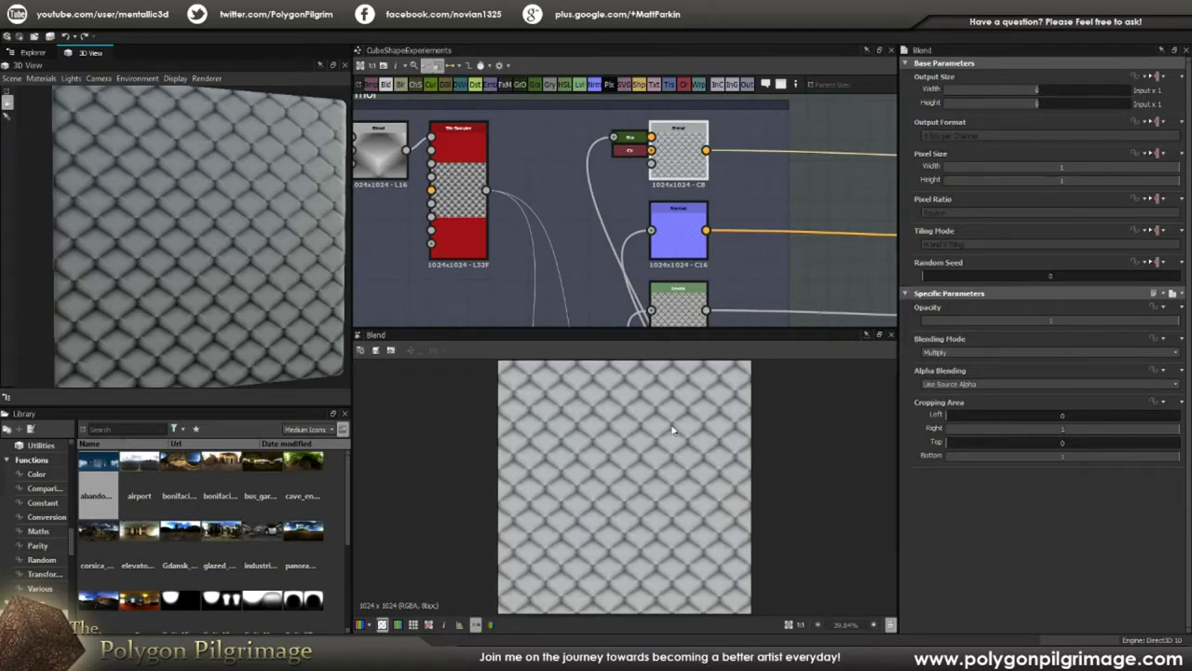
{"action": "scroll", "coordinate": [657, 447], "scroll_direction": "up", "scroll_amount": 1}
{"action": "scroll", "coordinate": [604, 438], "scroll_direction": "up", "scroll_amount": 1}
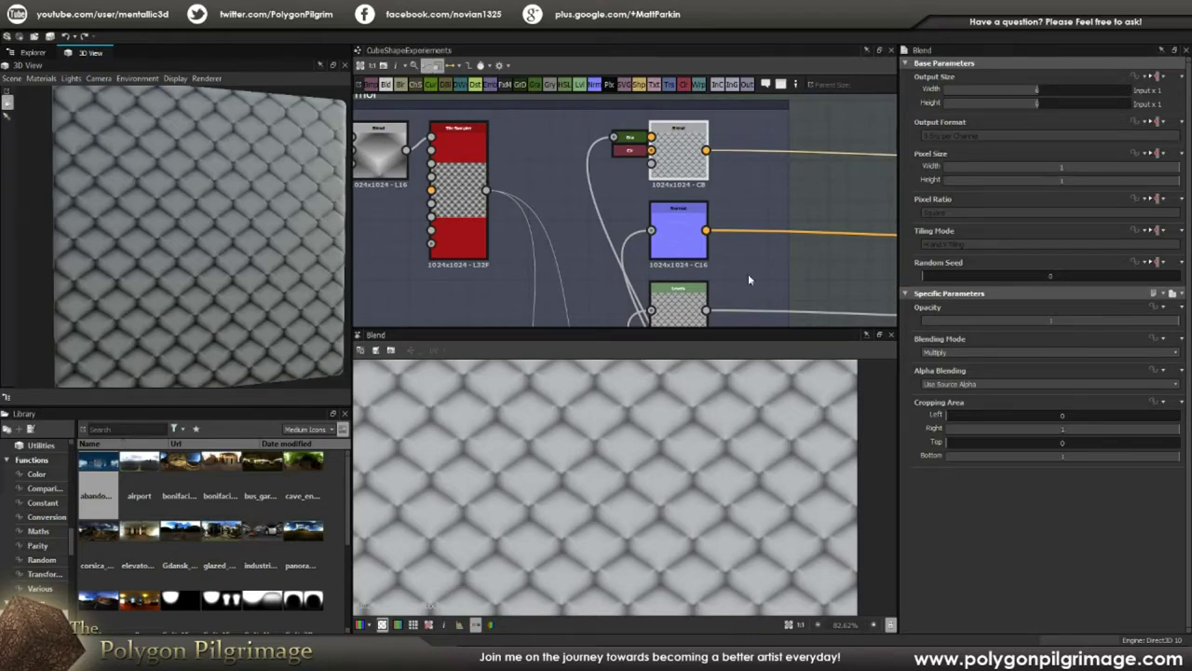
- Examine the blurred ambient occlusion output alongside the Normal node's output, intensity and DirectX format setting
{"action": "scroll", "coordinate": [782, 186], "scroll_direction": "down", "scroll_amount": 4}
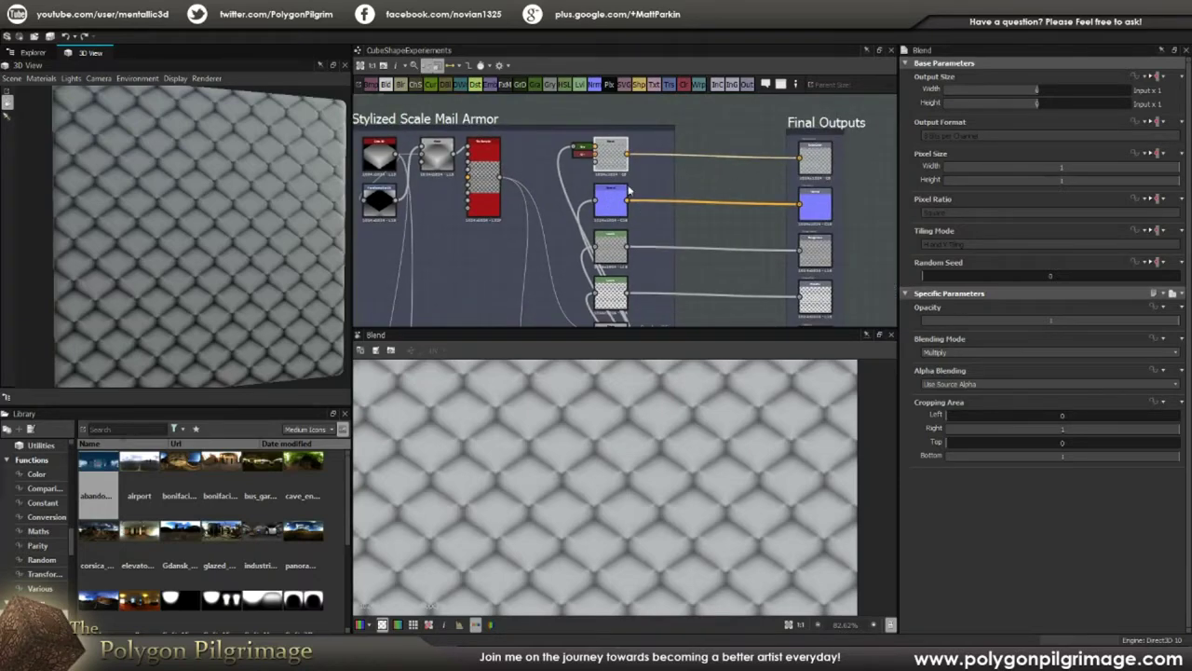
{"action": "scroll", "coordinate": [596, 205], "scroll_direction": "up", "scroll_amount": 2}
{"action": "scroll", "coordinate": [588, 219], "scroll_direction": "down", "scroll_amount": 2}
{"action": "middle_click_drag", "start_coordinate": [587, 215], "coordinate": [585, 124]}
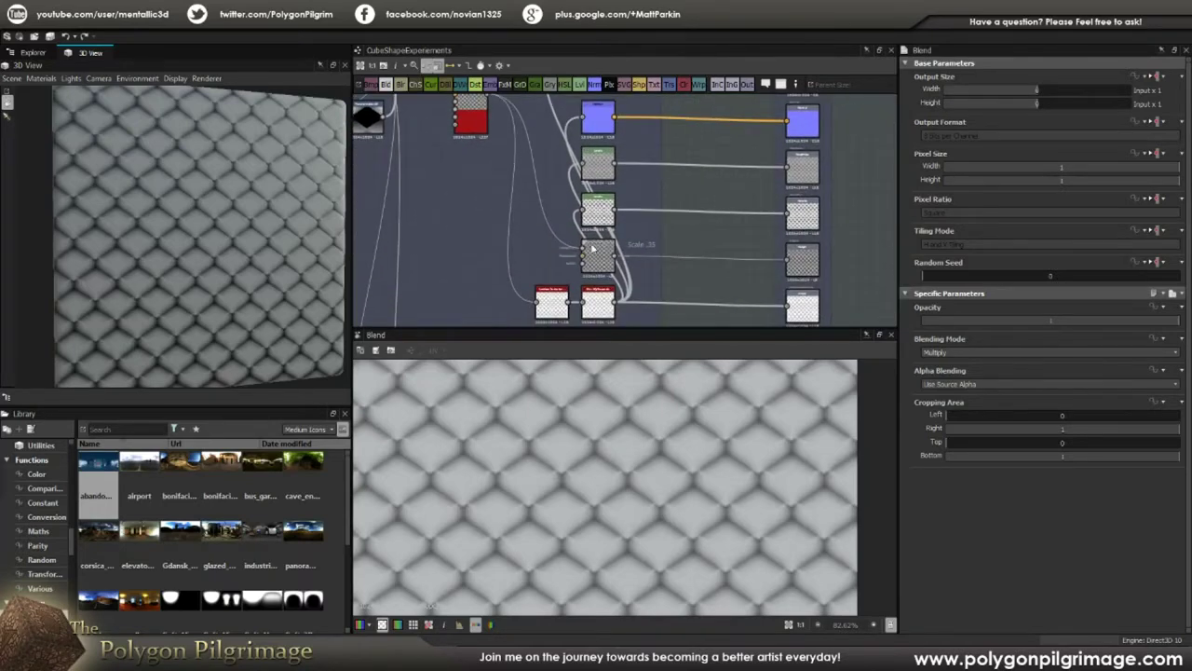
{"action": "double_click", "coordinate": [592, 300]}
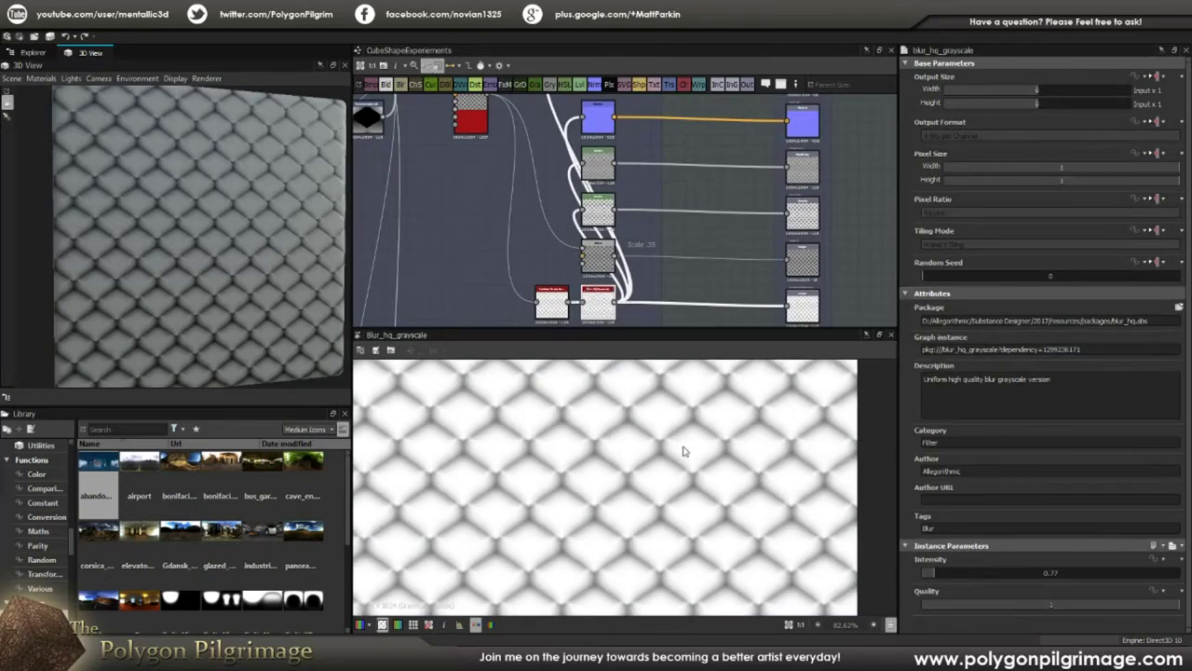
{"action": "middle_click_drag", "start_coordinate": [612, 147], "coordinate": [612, 186]}
{"action": "double_click", "coordinate": [605, 164]}
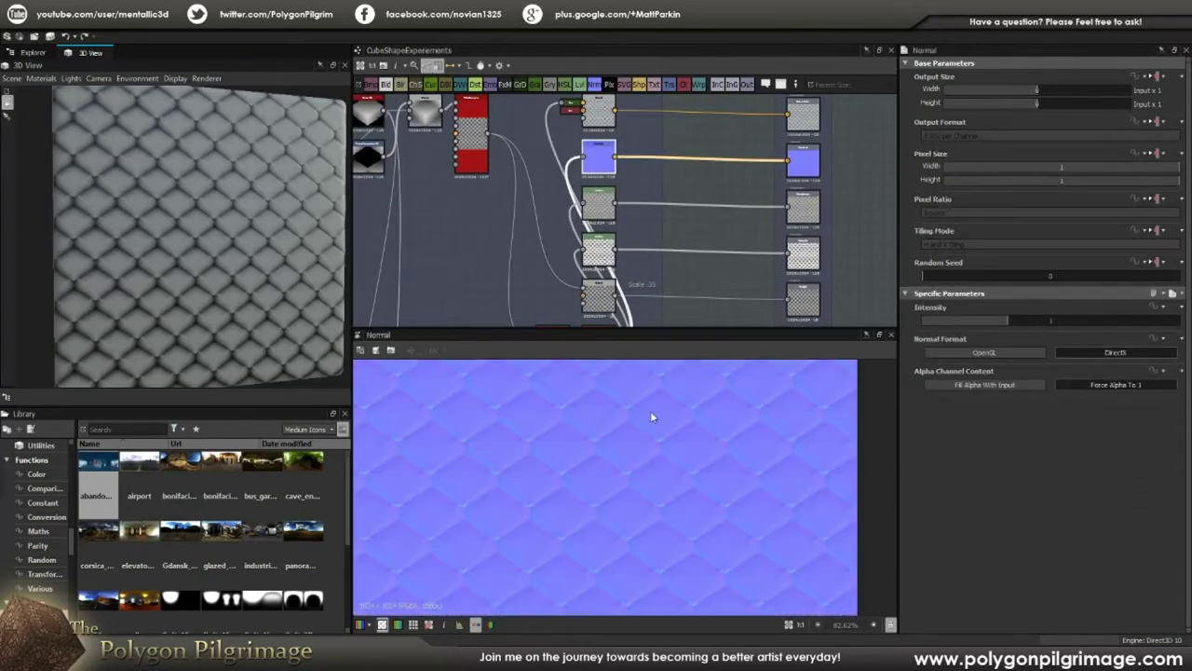
{"action": "middle_click_drag", "start_coordinate": [599, 209], "coordinate": [603, 191]}
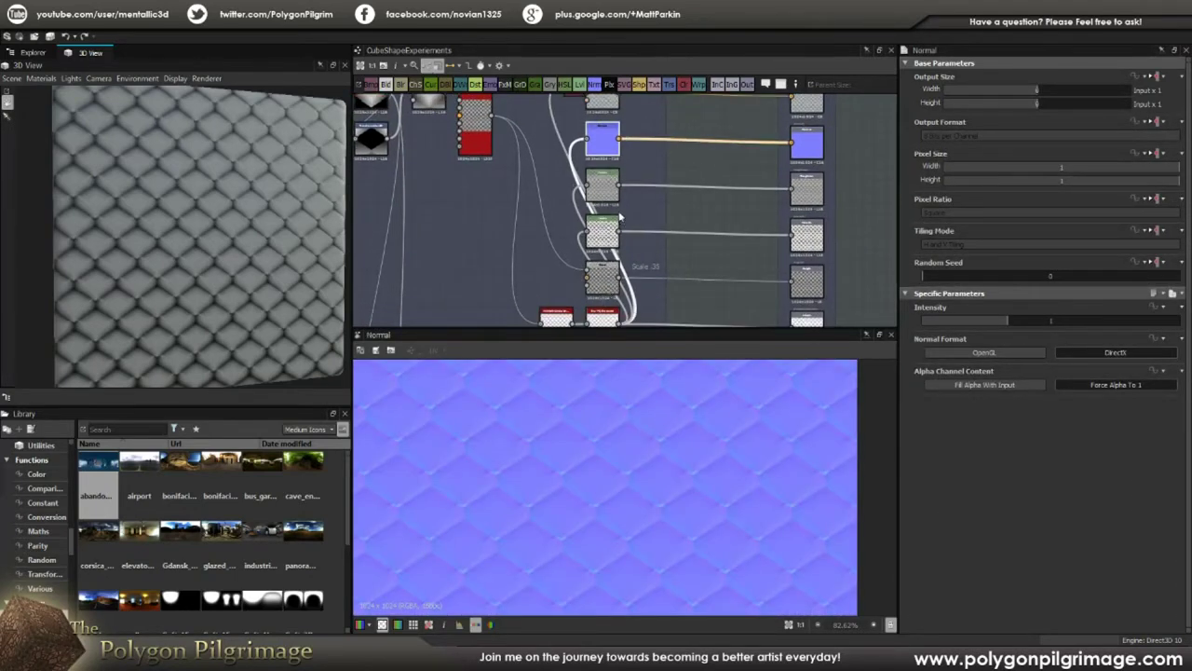
- Examine the Levels node feeding Roughness and its histogram, plus the Metallic output's grayscale result
{"action": "double_click", "coordinate": [600, 190]}
{"action": "scroll", "coordinate": [637, 453], "scroll_direction": "down", "scroll_amount": 3}
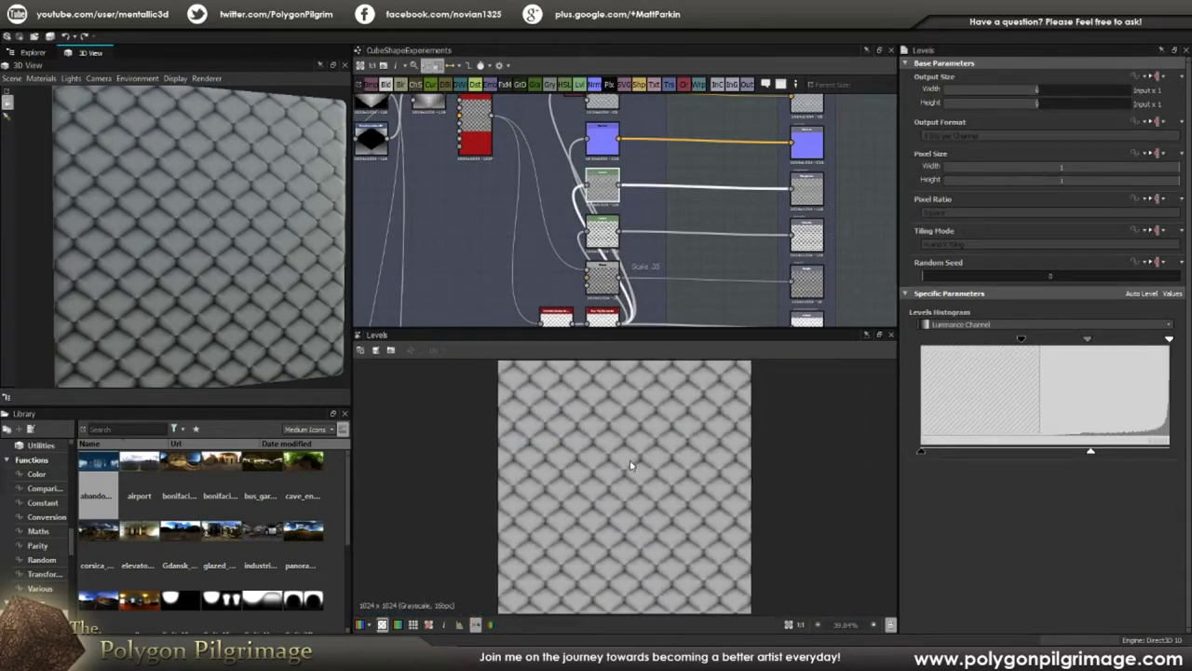
{"action": "scroll", "coordinate": [752, 259], "scroll_direction": "up", "scroll_amount": 3}
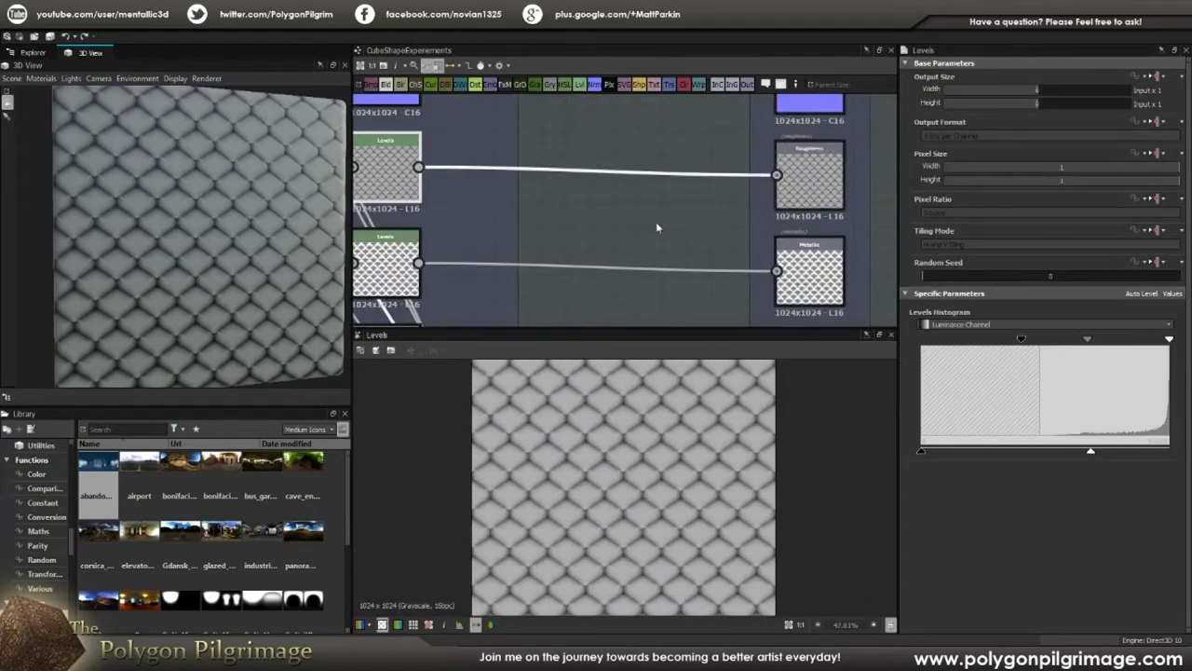
{"action": "scroll", "coordinate": [678, 202], "scroll_direction": "up", "scroll_amount": 1}
{"action": "double_click", "coordinate": [831, 233]}
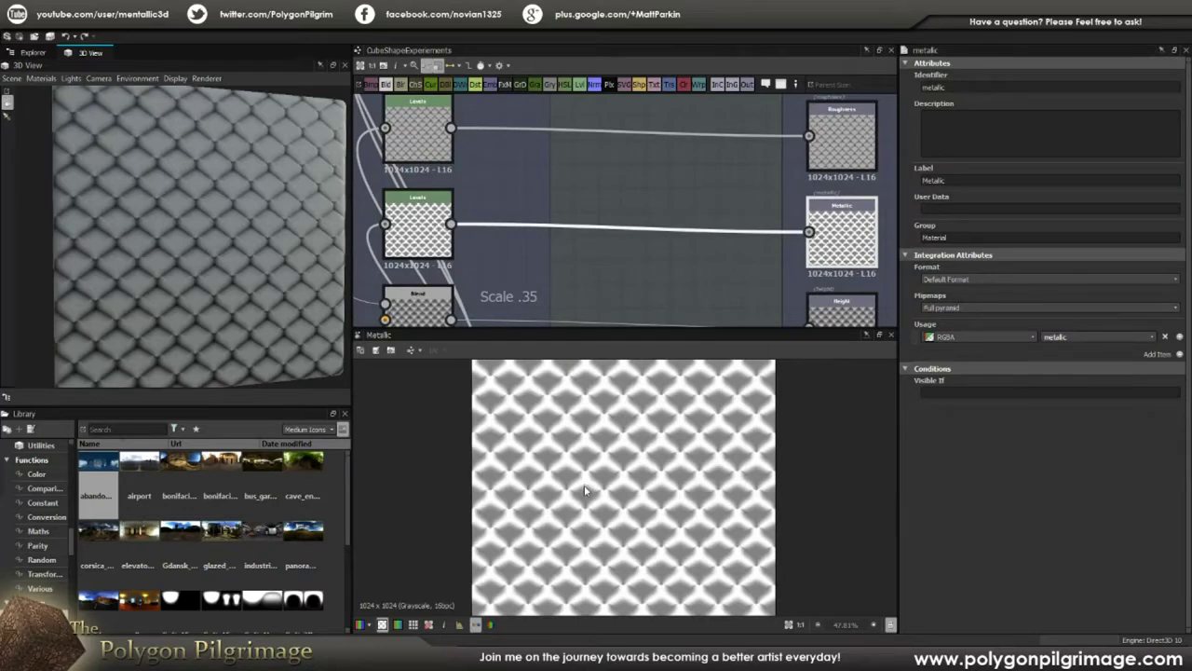
{"action": "middle_click_drag", "start_coordinate": [579, 238], "coordinate": [611, 223]}
{"action": "scroll", "coordinate": [619, 222], "scroll_direction": "down", "scroll_amount": 1}
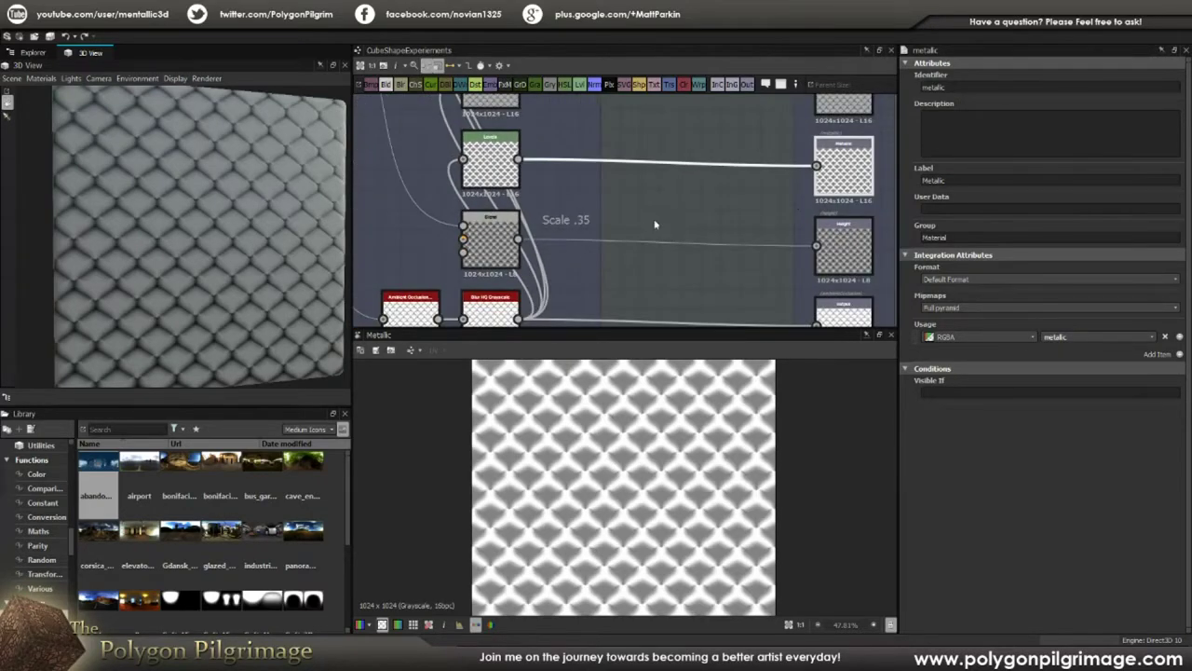
{"action": "scroll", "coordinate": [669, 454], "scroll_direction": "up", "scroll_amount": 1}
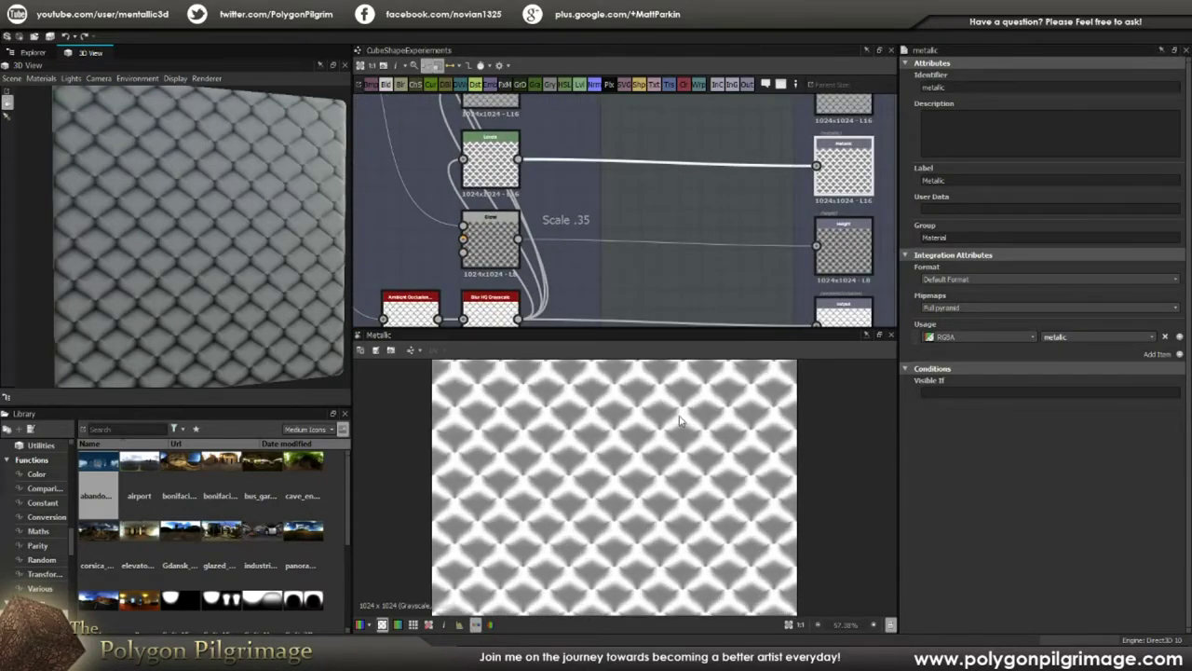
- Examine the Blend node that feeds the Height output, including its Copy blending mode and input connections
{"action": "left_click_drag", "start_coordinate": [223, 212], "coordinate": [371, 218]}
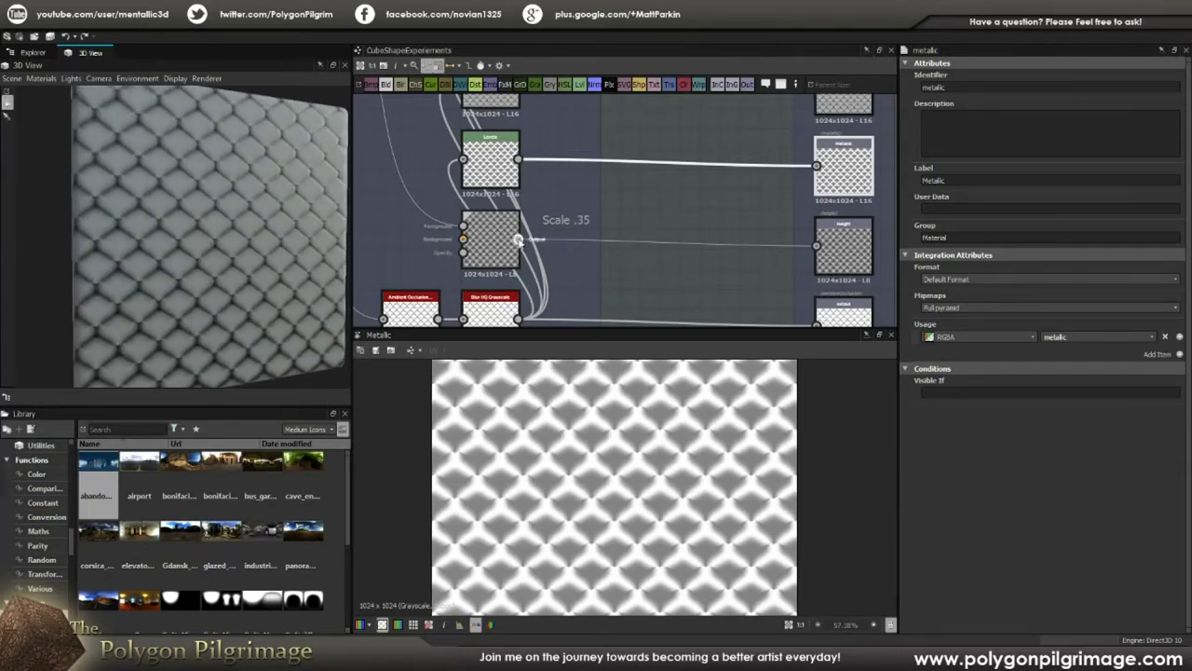
{"action": "double_click", "coordinate": [490, 239]}
{"action": "scroll", "coordinate": [490, 238], "scroll_direction": "down", "scroll_amount": 4}
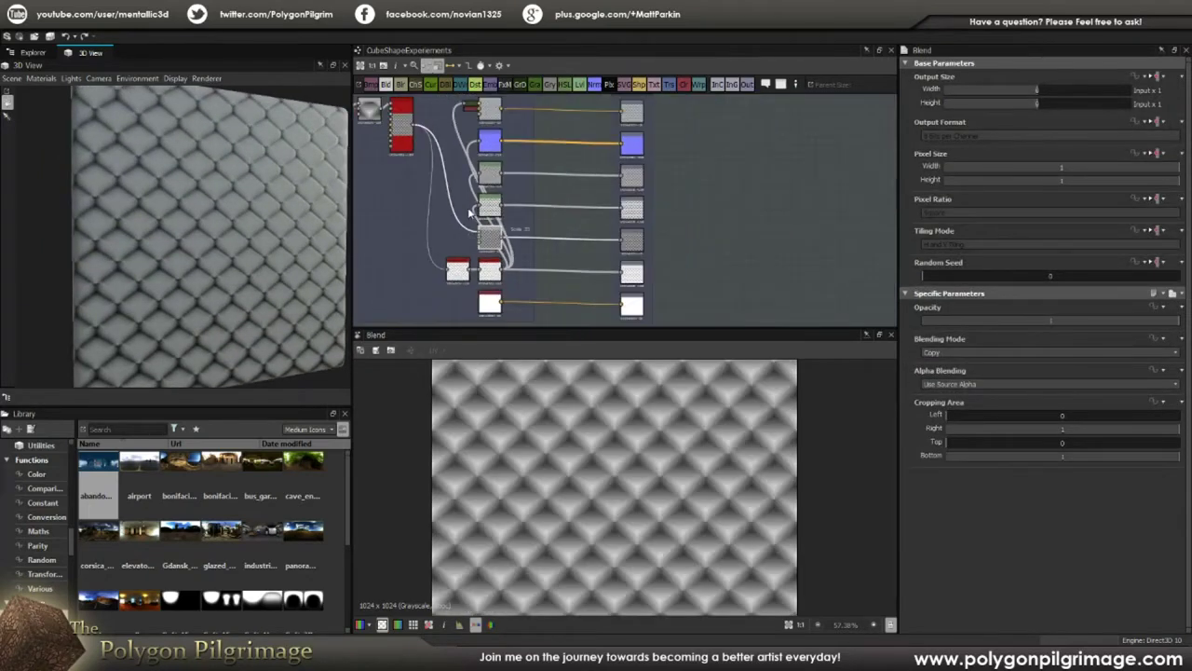
{"action": "scroll", "coordinate": [589, 264], "scroll_direction": "up", "scroll_amount": 5}
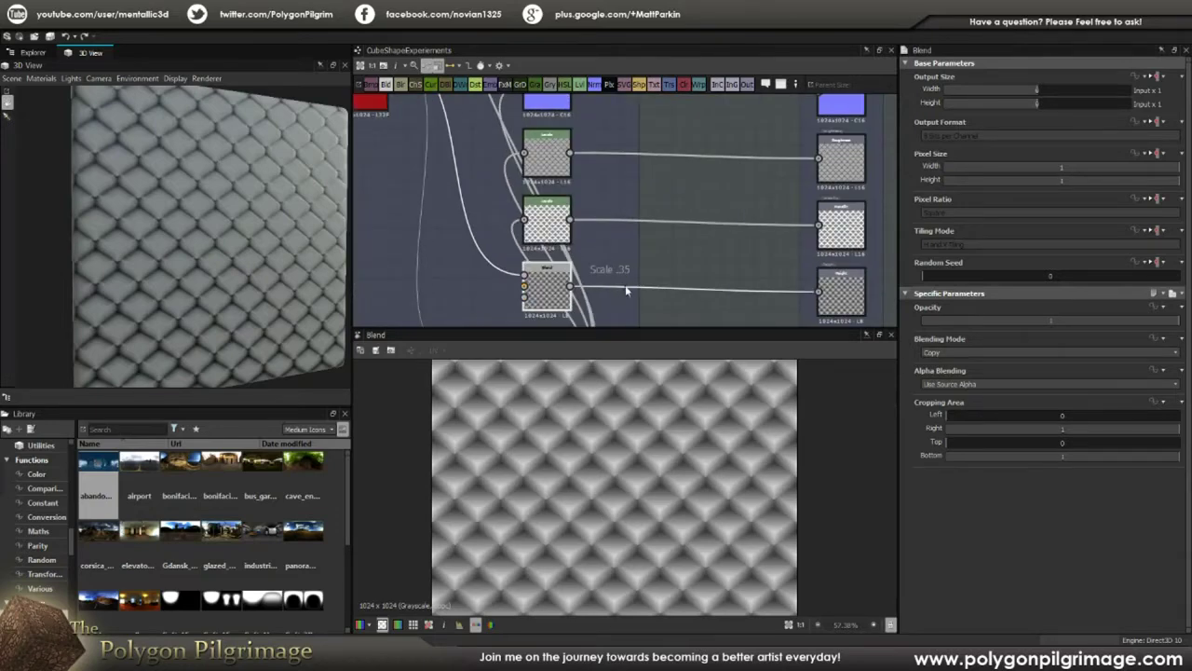
- Edit the default 3D view material and set its Height scale to 0.35
{"action": "left_click", "coordinate": [41, 78]}
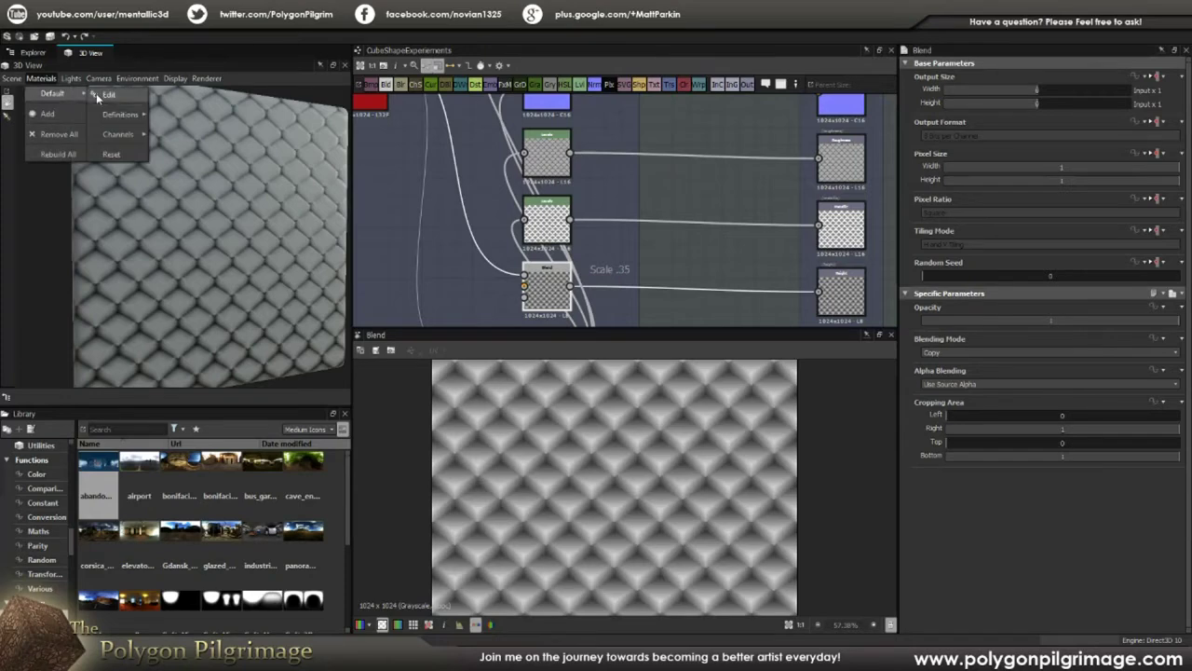
{"action": "left_click", "coordinate": [98, 94]}
{"action": "left_click_drag", "start_coordinate": [940, 176], "coordinate": [1006, 172]}
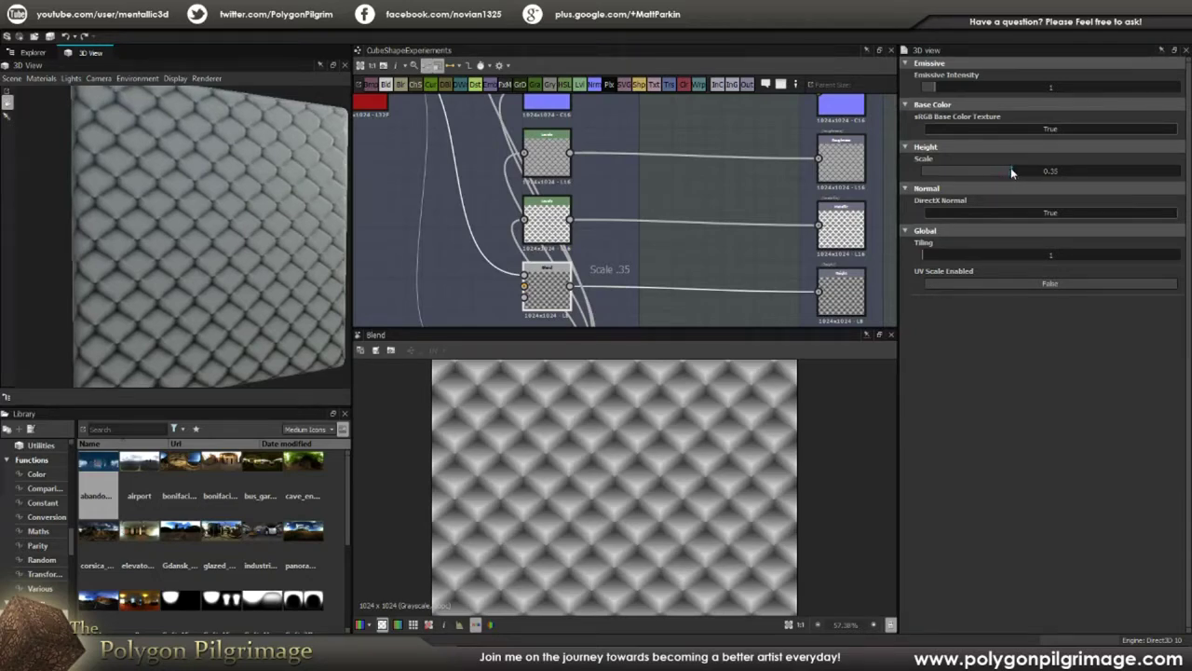
- Inspect the displaced cube in the 3D view and the Uniform Color node feeding the last final output
{"action": "mouse_move", "coordinate": [307, 199]}
{"action": "left_mouse_down"}
{"action": "mouse_move", "coordinate": [222, 190]}
{"action": "mouse_move", "coordinate": [307, 179]}
{"action": "left_mouse_up"}
{"action": "middle_click_drag", "start_coordinate": [696, 254], "coordinate": [730, 166]}
{"action": "middle_click_drag", "start_coordinate": [668, 219], "coordinate": [668, 176]}
{"action": "scroll", "coordinate": [664, 181], "scroll_direction": "down", "scroll_amount": 2}
{"action": "scroll", "coordinate": [613, 262], "scroll_direction": "up", "scroll_amount": 2}
{"action": "middle_click_drag", "start_coordinate": [828, 231], "coordinate": [792, 252]}
{"action": "left_click_drag", "start_coordinate": [300, 253], "coordinate": [267, 254]}
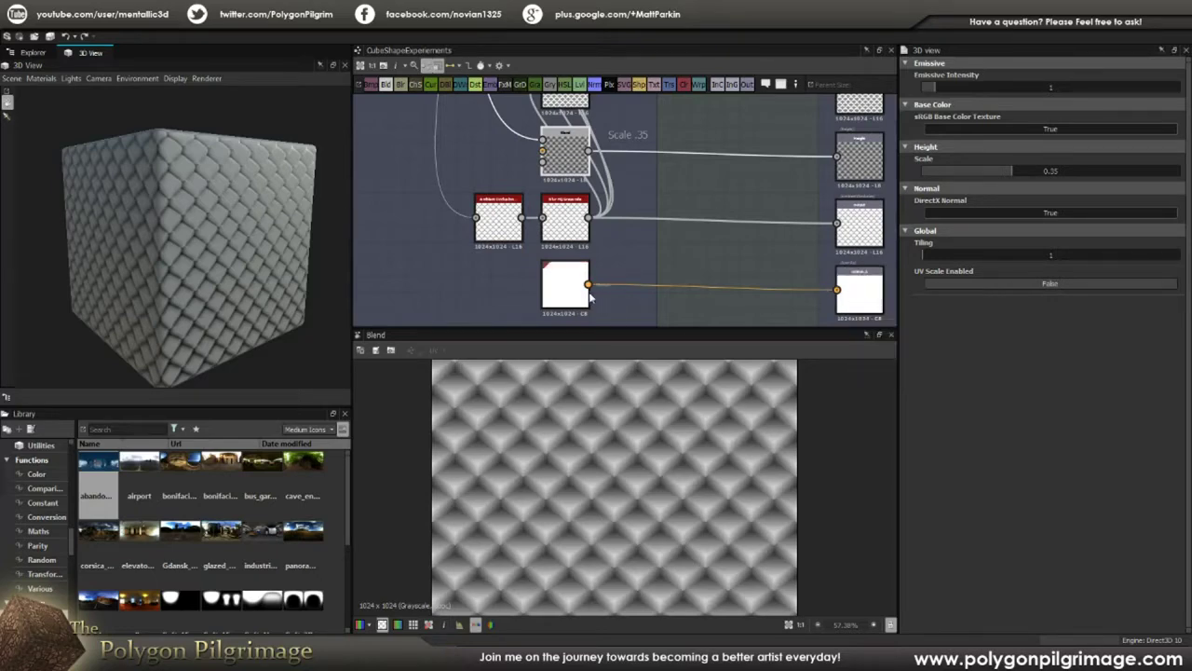
{"action": "scroll", "coordinate": [577, 299], "scroll_direction": "up", "scroll_amount": 1}
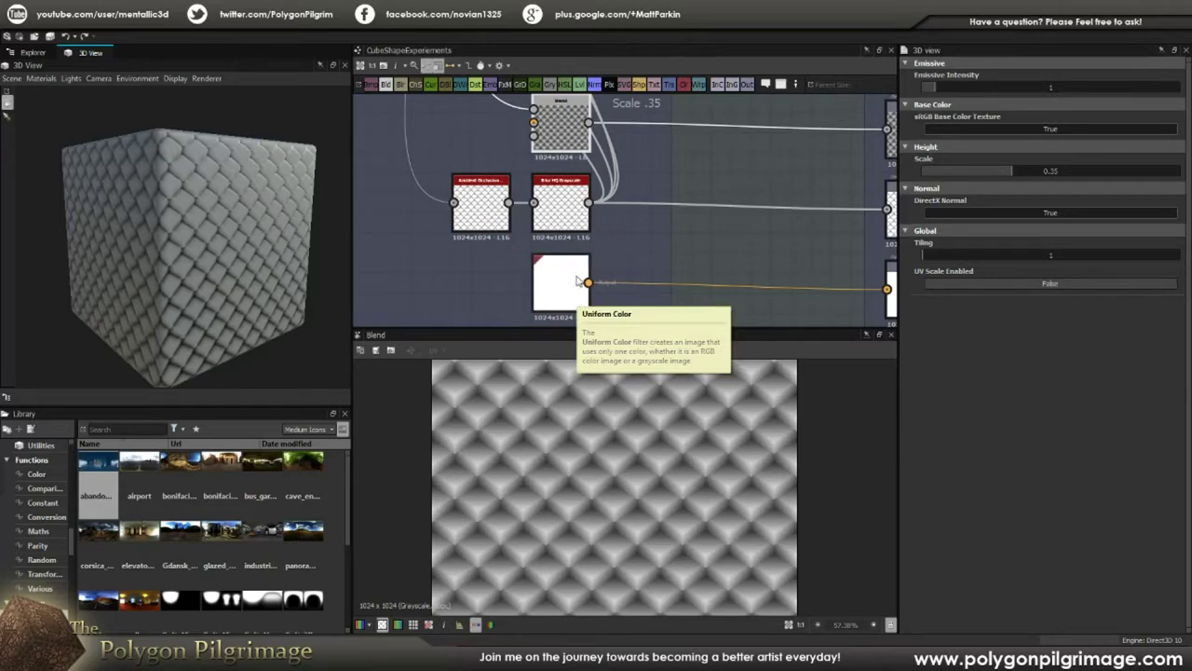
{"action": "middle_click_drag", "start_coordinate": [745, 252], "coordinate": [649, 203]}
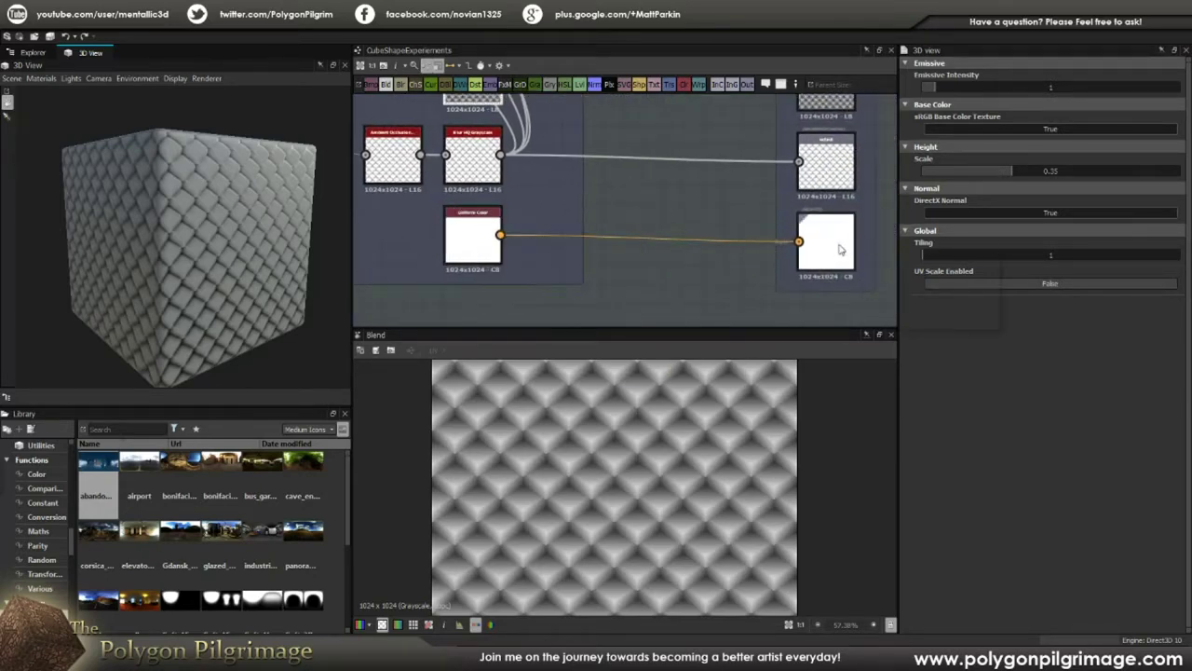
{"action": "scroll", "coordinate": [677, 216], "scroll_direction": "down", "scroll_amount": 1}
- Move the Final Outputs frame with its output nodes down beside the Stylized Stones / Gravel frame
{"action": "scroll", "coordinate": [677, 209], "scroll_direction": "down", "scroll_amount": 5}
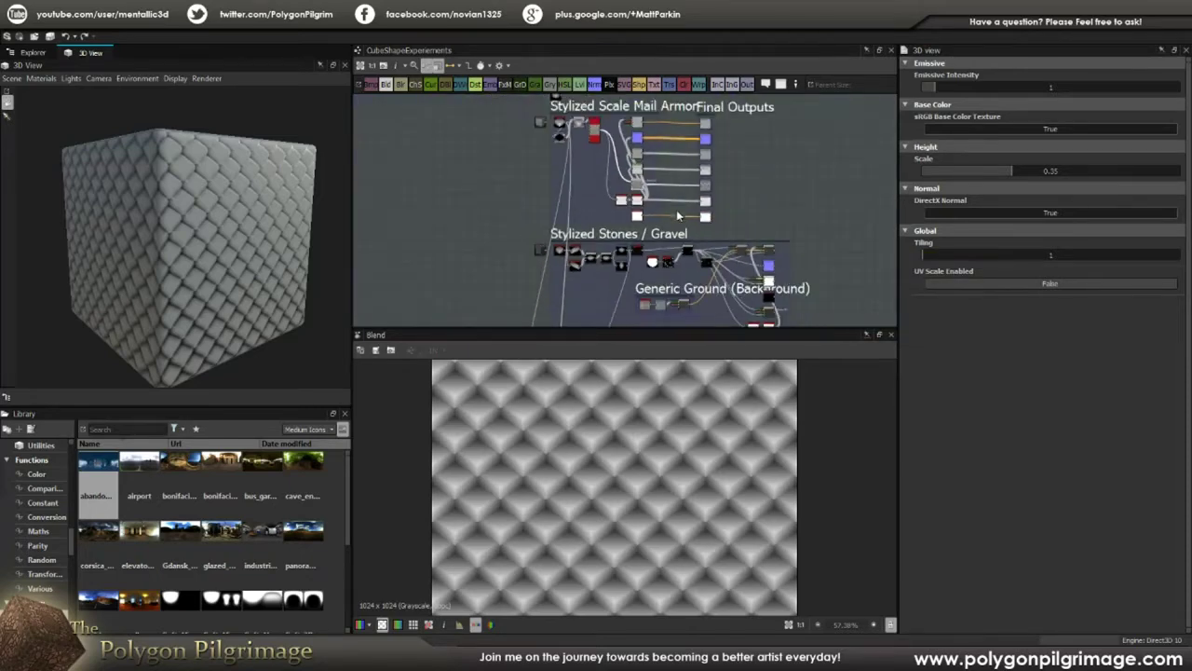
{"action": "scroll", "coordinate": [665, 139], "scroll_direction": "up", "scroll_amount": 1}
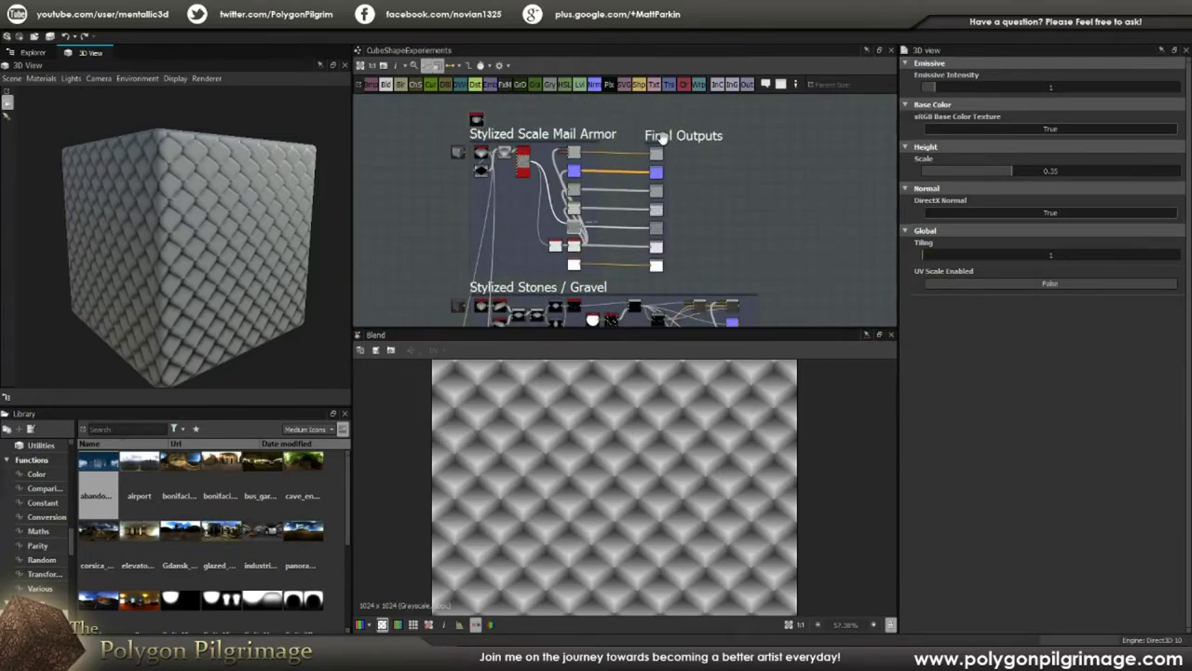
{"action": "left_click_drag", "start_coordinate": [665, 138], "coordinate": [823, 257]}
{"action": "middle_click_drag", "start_coordinate": [770, 223], "coordinate": [705, 114]}
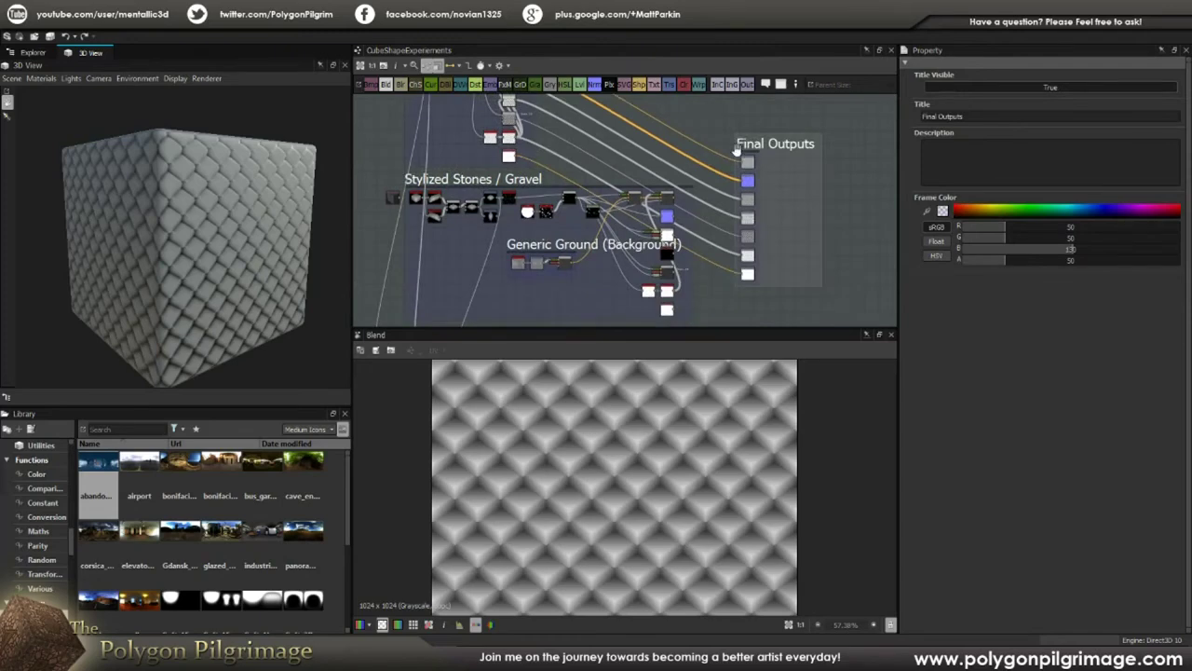
{"action": "left_click_drag", "start_coordinate": [748, 150], "coordinate": [744, 193]}
- Preview the StylizedStones reference bitmap beside the Stylized Stones / Gravel frame
{"action": "middle_click_drag", "start_coordinate": [468, 203], "coordinate": [456, 192]}
{"action": "scroll", "coordinate": [413, 179], "scroll_direction": "up", "scroll_amount": 1}
{"action": "scroll", "coordinate": [474, 203], "scroll_direction": "up", "scroll_amount": 4}
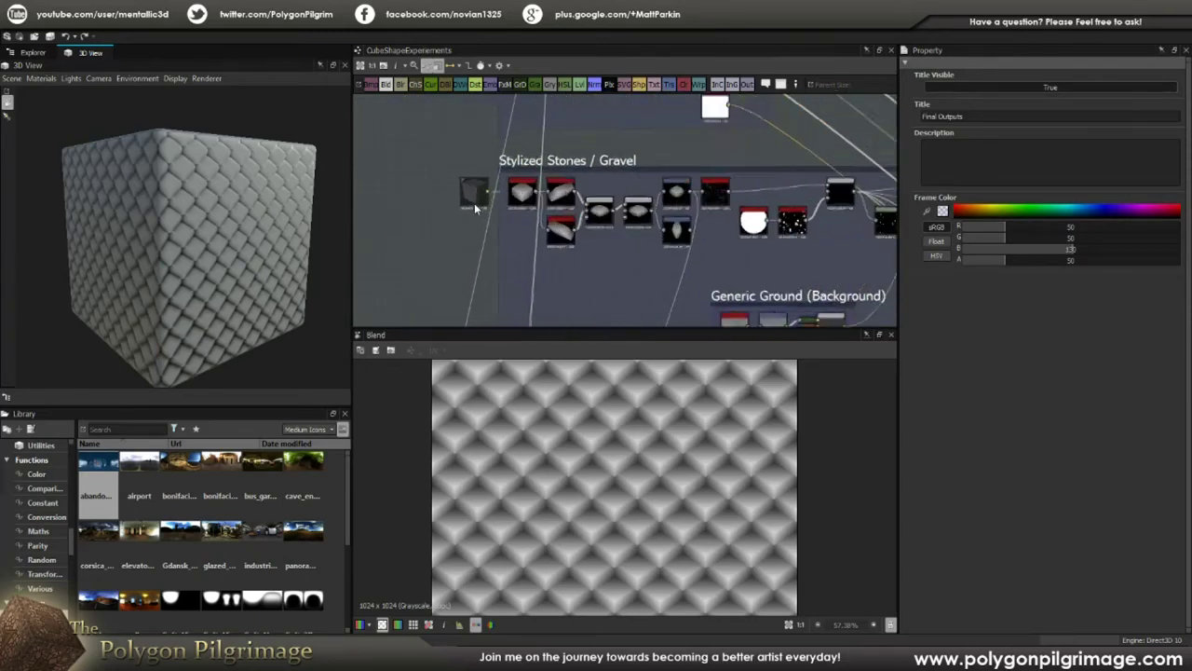
{"action": "double_click", "coordinate": [474, 197]}
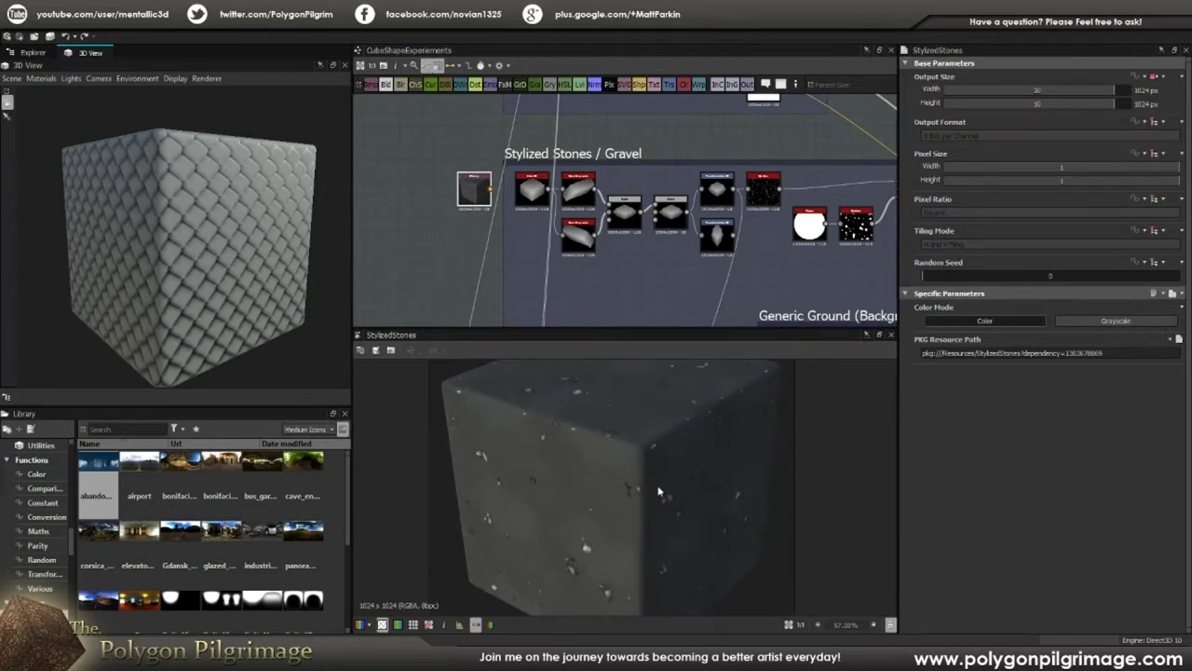
- Compare the cube shape nodes in the Stylized Scale Mail Armor frame with those in the Stylized Stones / Gravel frame
{"action": "middle_click_drag", "start_coordinate": [687, 151], "coordinate": [646, 253]}
{"action": "scroll", "coordinate": [646, 251], "scroll_direction": "down", "scroll_amount": 2}
{"action": "middle_click_drag", "start_coordinate": [613, 152], "coordinate": [606, 245]}
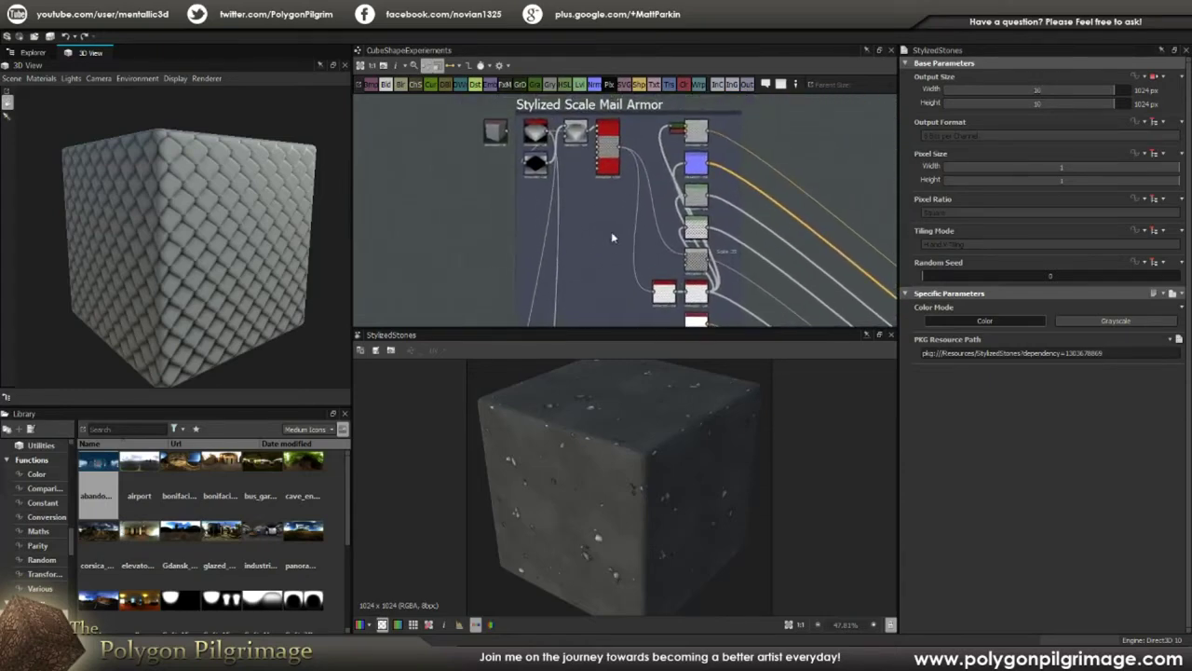
{"action": "scroll", "coordinate": [536, 130], "scroll_direction": "up", "scroll_amount": 4}
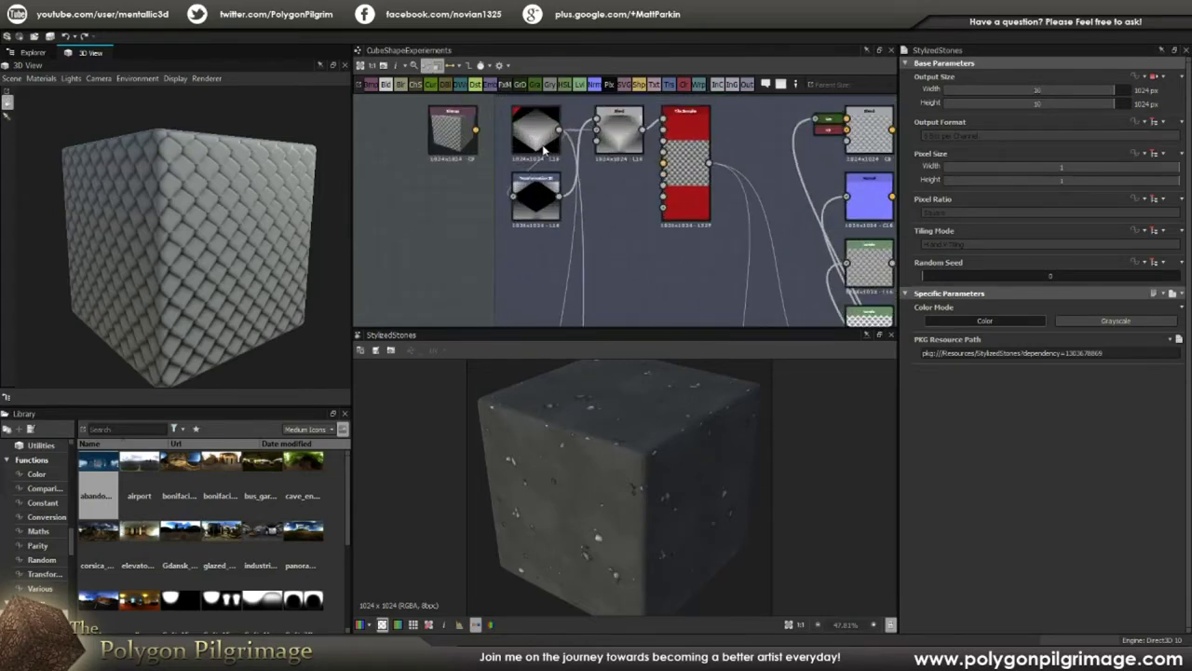
{"action": "scroll", "coordinate": [603, 196], "scroll_direction": "down", "scroll_amount": 4}
{"action": "middle_click_drag", "start_coordinate": [643, 242], "coordinate": [649, 173]}
{"action": "middle_click_drag", "start_coordinate": [637, 212], "coordinate": [586, 136]}
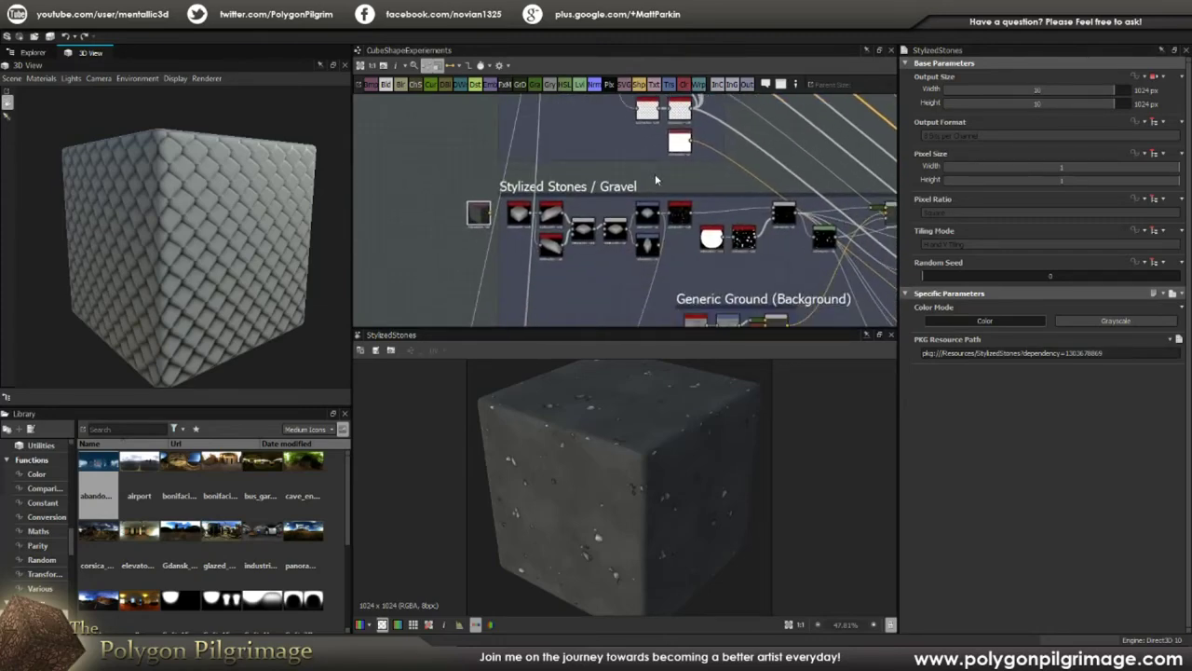
- Connect the upper three result nodes of the Stylized Stones / Gravel graph, including the normal map, to the first three Final Outputs nodes
{"action": "middle_click_drag", "start_coordinate": [706, 182], "coordinate": [608, 143]}
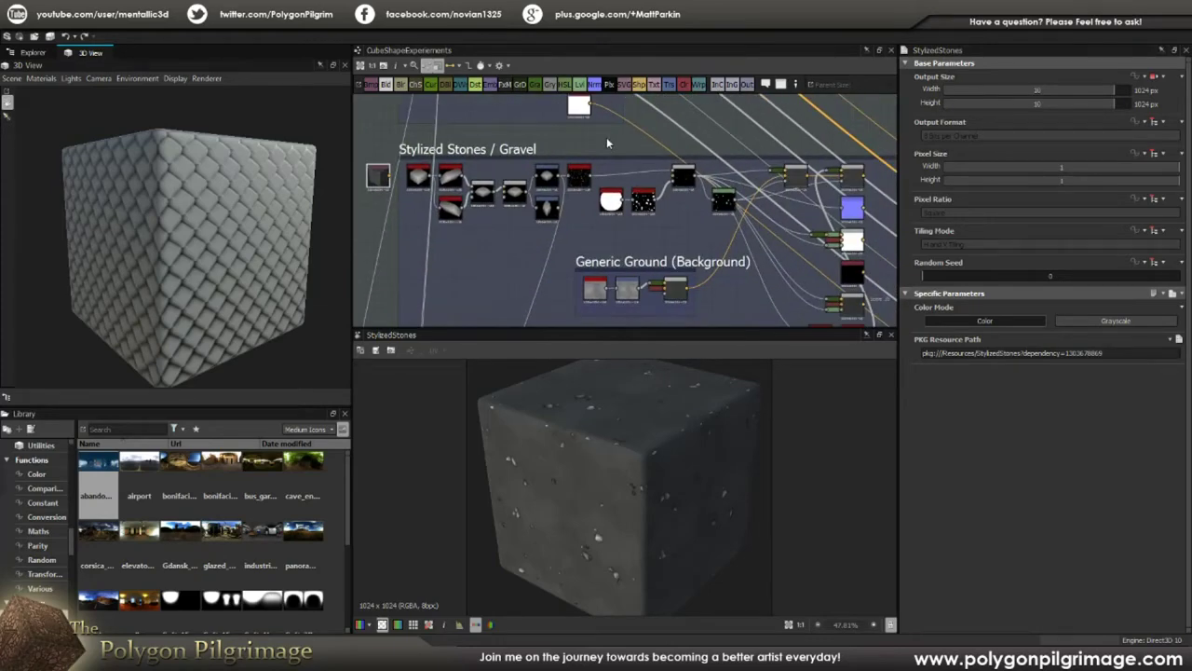
{"action": "scroll", "coordinate": [652, 187], "scroll_direction": "down", "scroll_amount": 2}
{"action": "middle_click_drag", "start_coordinate": [669, 204], "coordinate": [574, 162]}
{"action": "scroll", "coordinate": [732, 202], "scroll_direction": "up", "scroll_amount": 1}
{"action": "scroll", "coordinate": [723, 160], "scroll_direction": "up", "scroll_amount": 1}
{"action": "left_click_drag", "start_coordinate": [667, 130], "coordinate": [778, 141]}
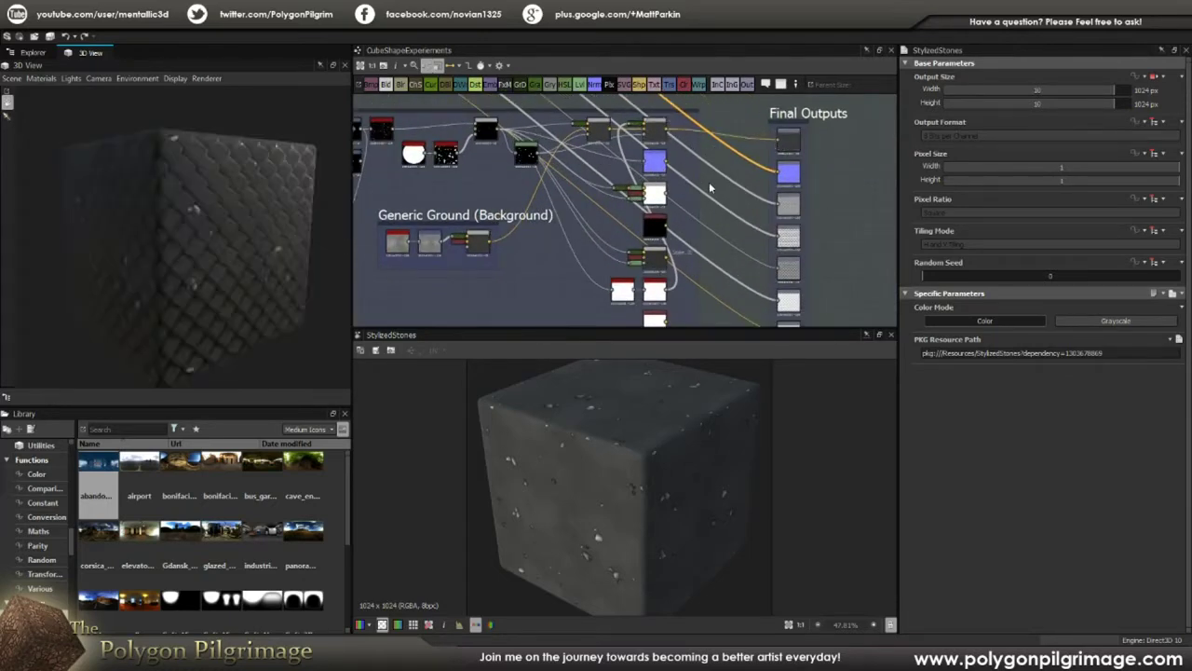
{"action": "left_click_drag", "start_coordinate": [667, 165], "coordinate": [778, 172]}
{"action": "left_click_drag", "start_coordinate": [668, 195], "coordinate": [781, 206]}
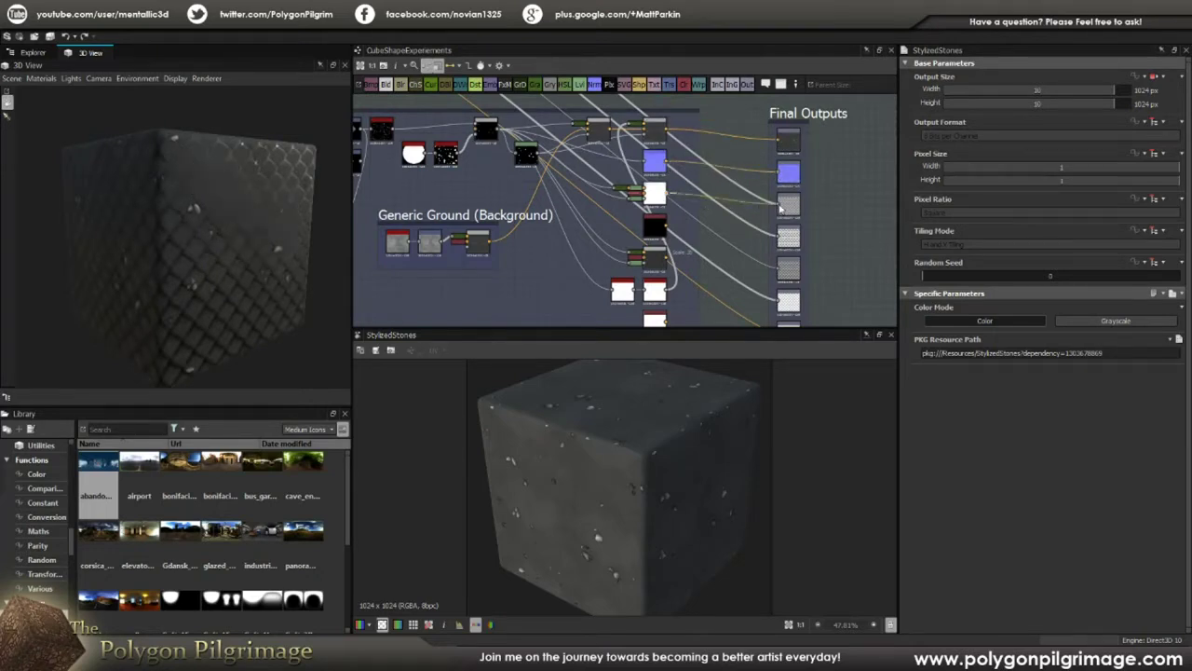
- Connect the remaining four result nodes of the Stylized Stones / Gravel graph to the fourth through seventh Final Outputs nodes
{"action": "left_click_drag", "start_coordinate": [668, 226], "coordinate": [782, 239]}
{"action": "left_click_drag", "start_coordinate": [669, 258], "coordinate": [780, 269]}
{"action": "middle_click_drag", "start_coordinate": [731, 248], "coordinate": [740, 178]}
{"action": "left_click_drag", "start_coordinate": [676, 222], "coordinate": [782, 232]}
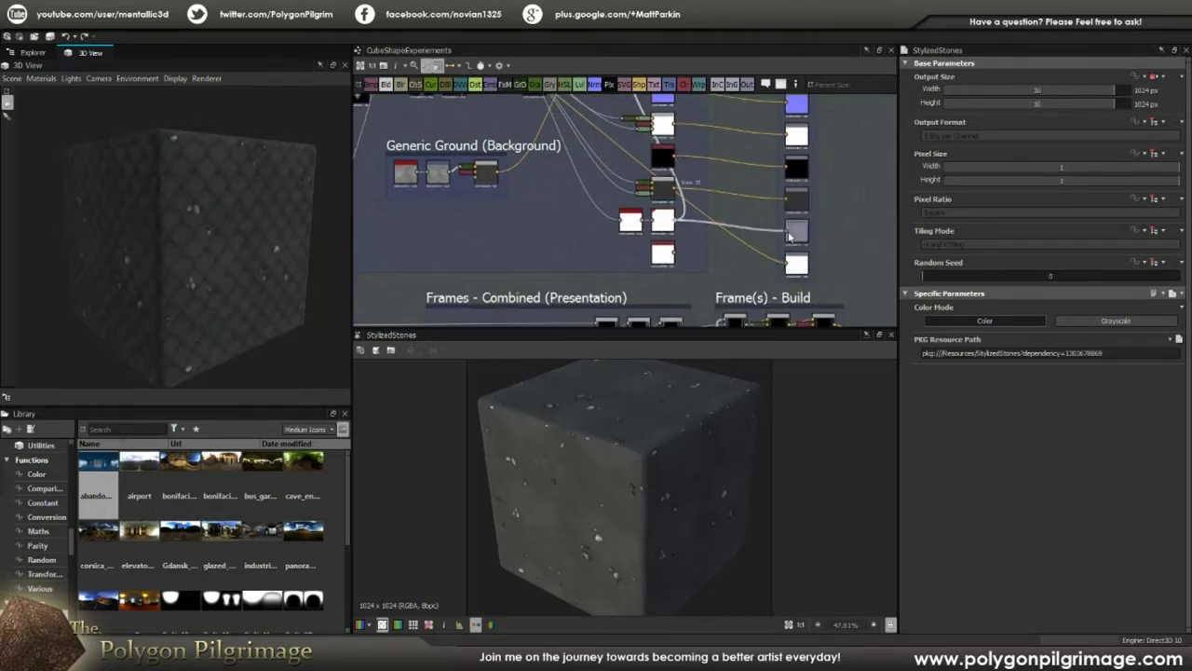
{"action": "left_click_drag", "start_coordinate": [676, 253], "coordinate": [785, 265]}
- Move the Final Outputs frame slightly so its output nodes line up with the stones graph's result nodes
{"action": "scroll", "coordinate": [730, 208], "scroll_direction": "down", "scroll_amount": 3}
{"action": "scroll", "coordinate": [731, 205], "scroll_direction": "up", "scroll_amount": 2}
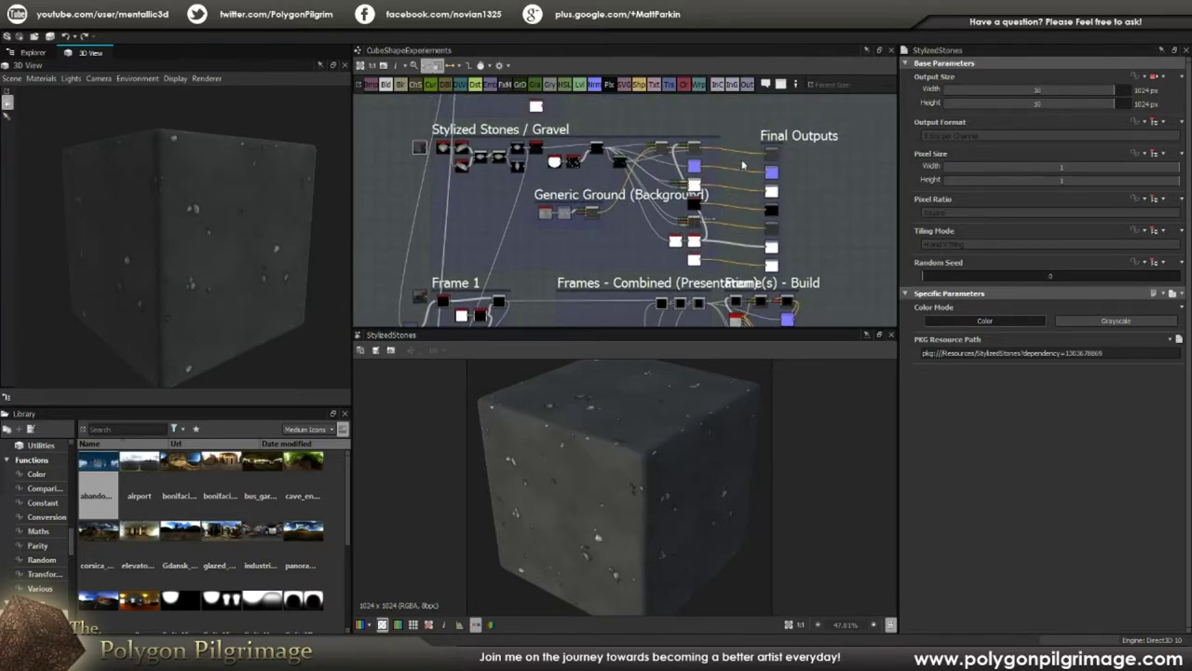
{"action": "left_click", "coordinate": [767, 130]}
{"action": "left_click_drag", "start_coordinate": [768, 131], "coordinate": [758, 128]}
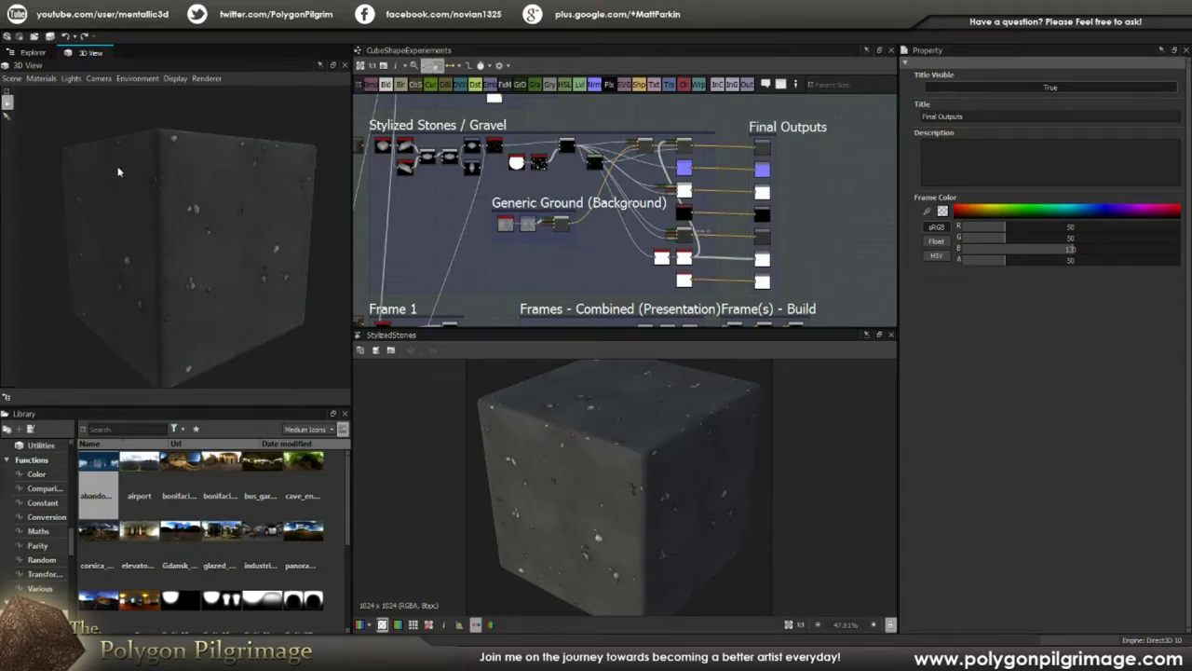
- Preview both Skew Grayscale nodes fed by the Cube 3D node in the Stylized Stones / Gravel frame
{"action": "scroll", "coordinate": [504, 168], "scroll_direction": "up", "scroll_amount": 5}
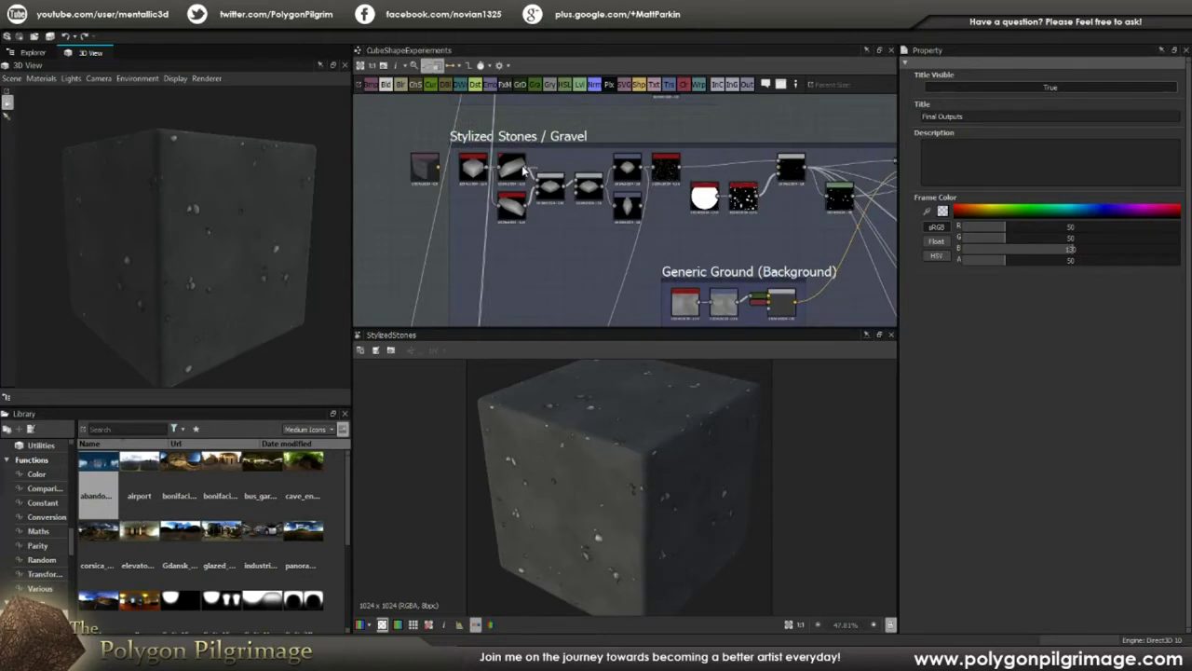
{"action": "scroll", "coordinate": [504, 168], "scroll_direction": "up", "scroll_amount": 3}
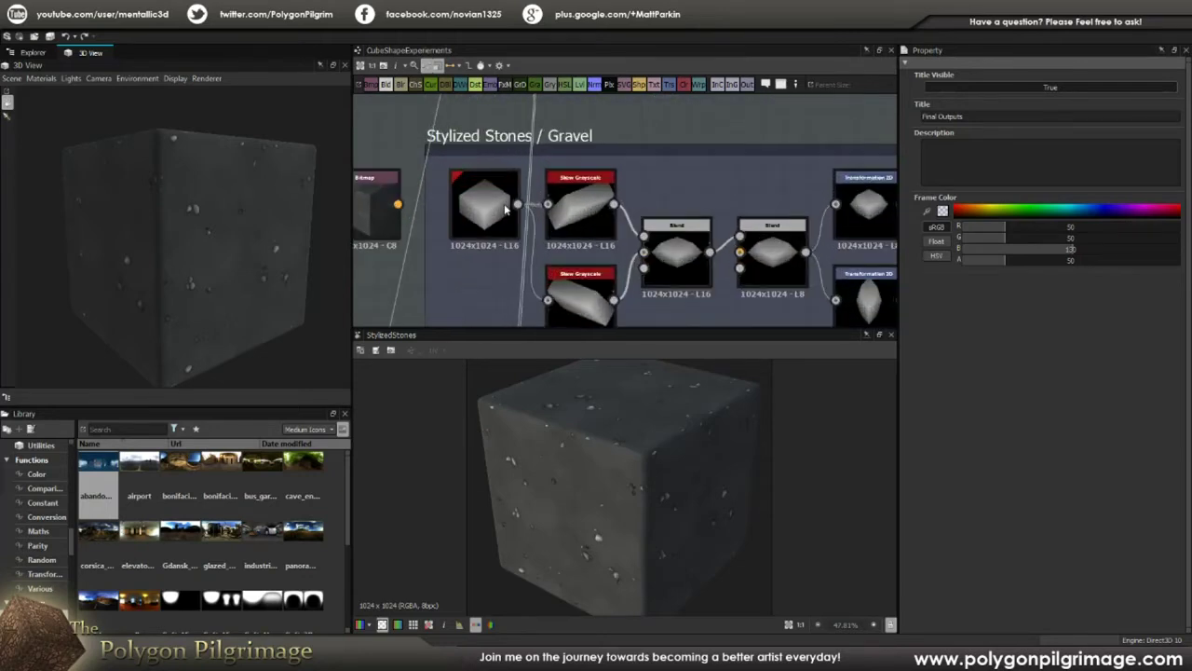
{"action": "scroll", "coordinate": [504, 205], "scroll_direction": "down", "scroll_amount": 2}
{"action": "middle_click_drag", "start_coordinate": [524, 205], "coordinate": [573, 181]}
{"action": "scroll", "coordinate": [573, 181], "scroll_direction": "up", "scroll_amount": 3}
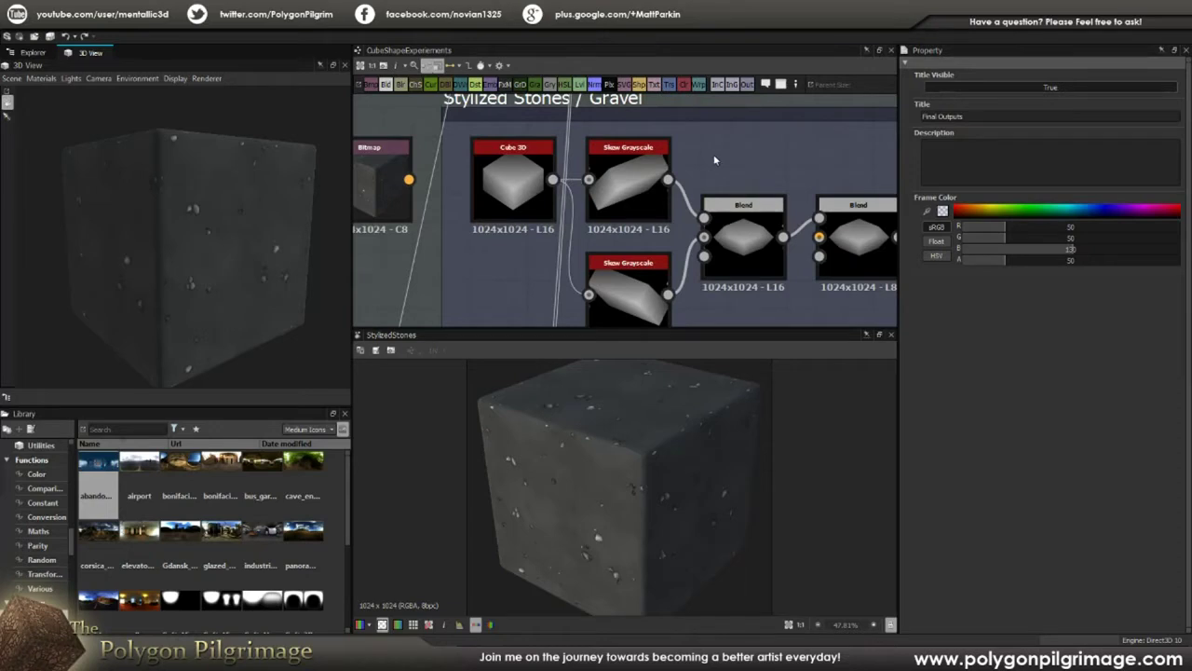
{"action": "double_click", "coordinate": [611, 182]}
{"action": "scroll", "coordinate": [916, 433], "scroll_direction": "down", "scroll_amount": 1}
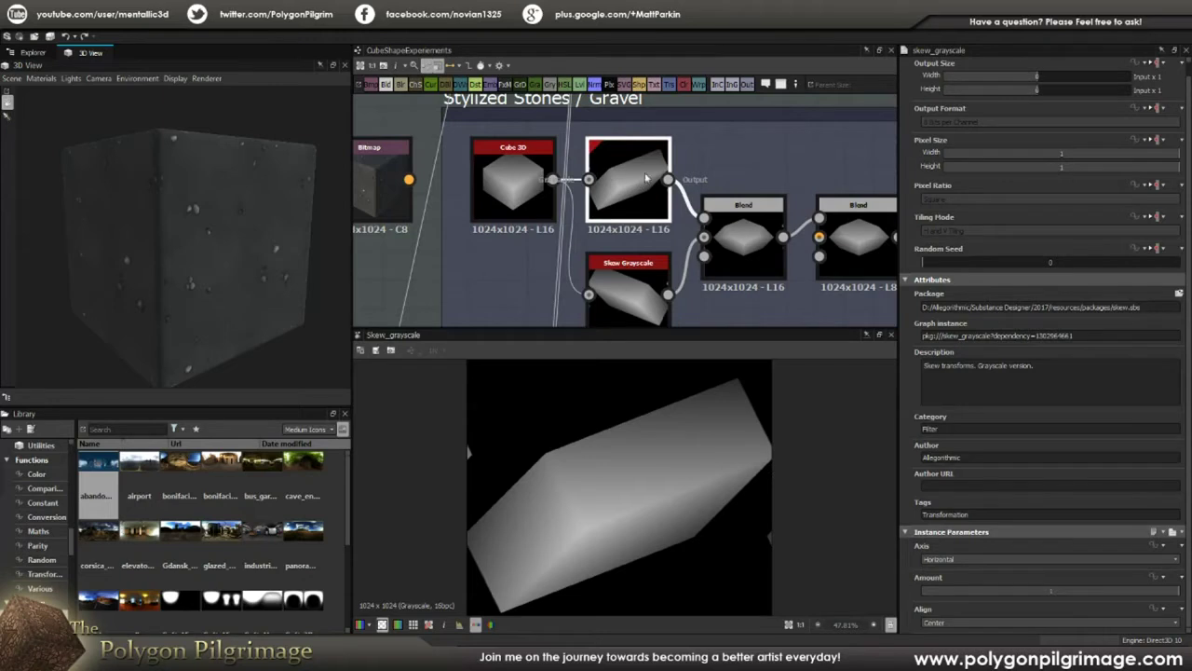
{"action": "scroll", "coordinate": [643, 197], "scroll_direction": "down", "scroll_amount": 1}
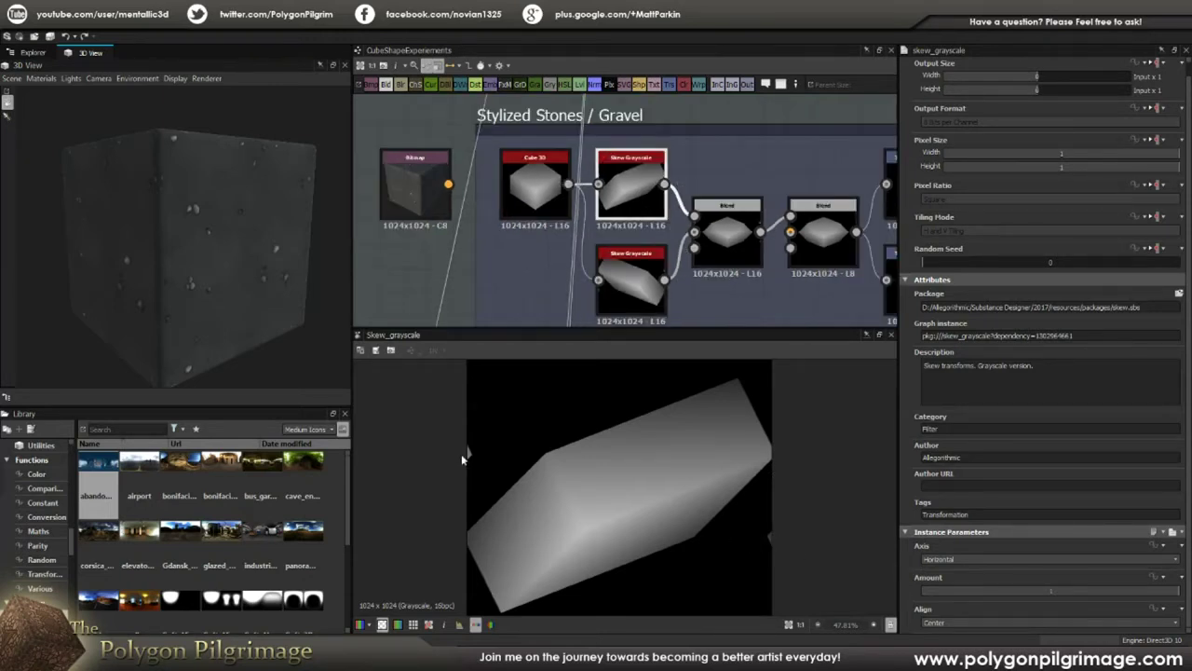
{"action": "middle_click_drag", "start_coordinate": [629, 284], "coordinate": [607, 253]}
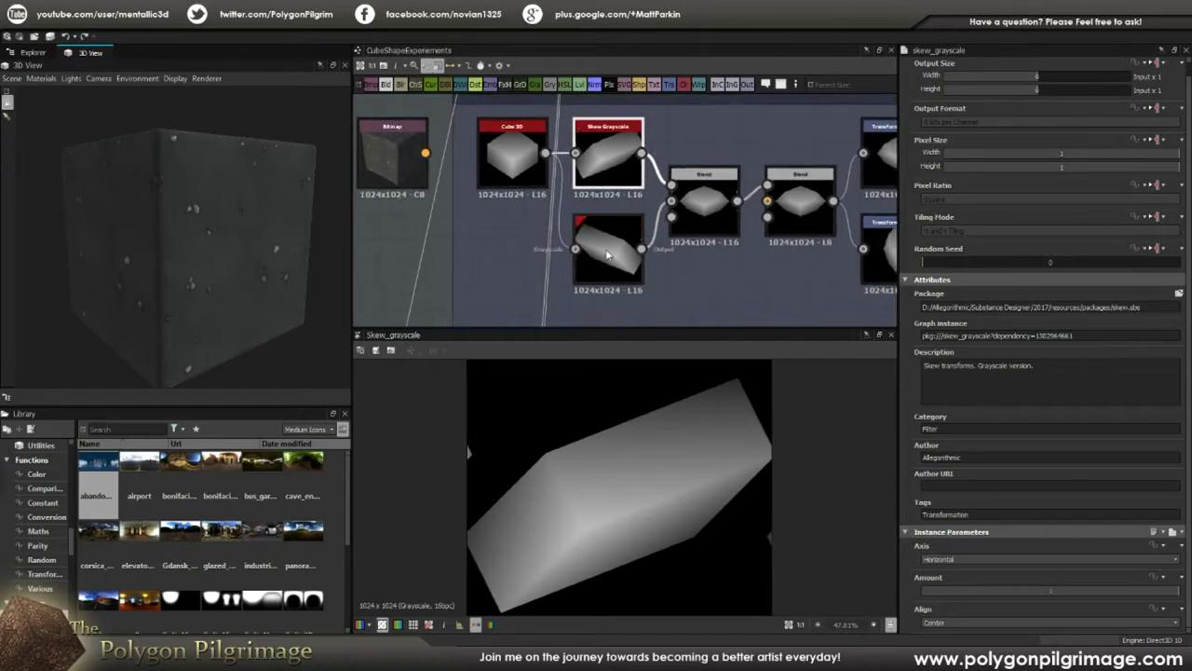
{"action": "left_click", "coordinate": [608, 253]}
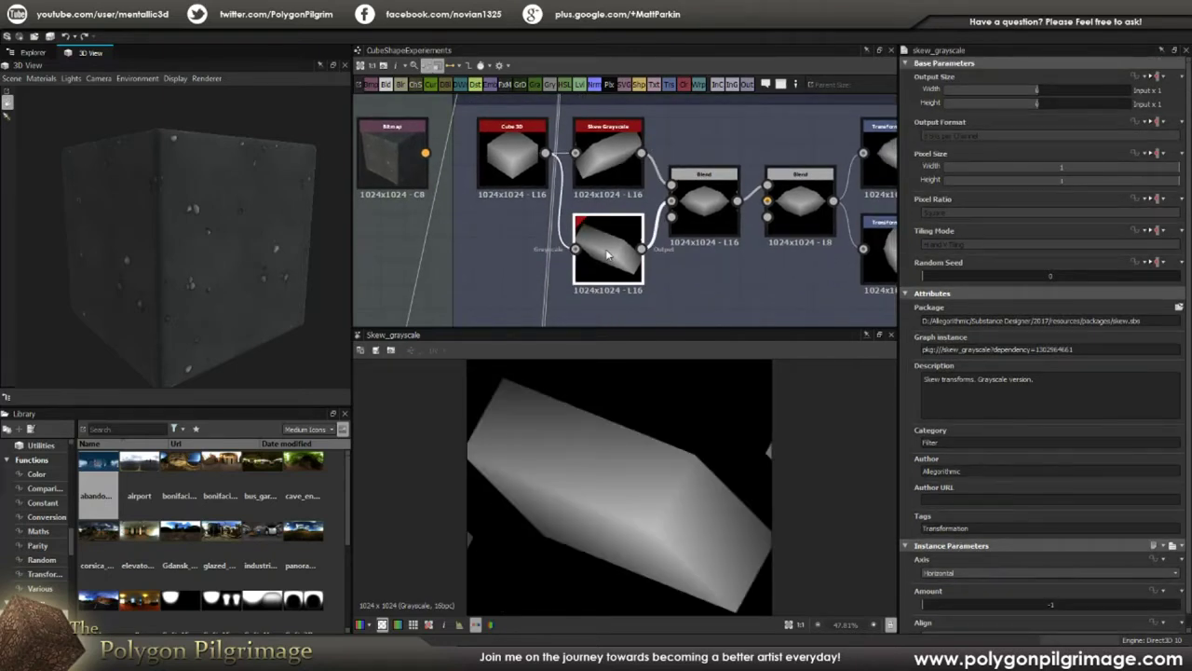
- Preview the Blend node combining the skewed cubes with Min (Darken) and the following Blend node that crops the stray edges
{"action": "left_click", "coordinate": [704, 200]}
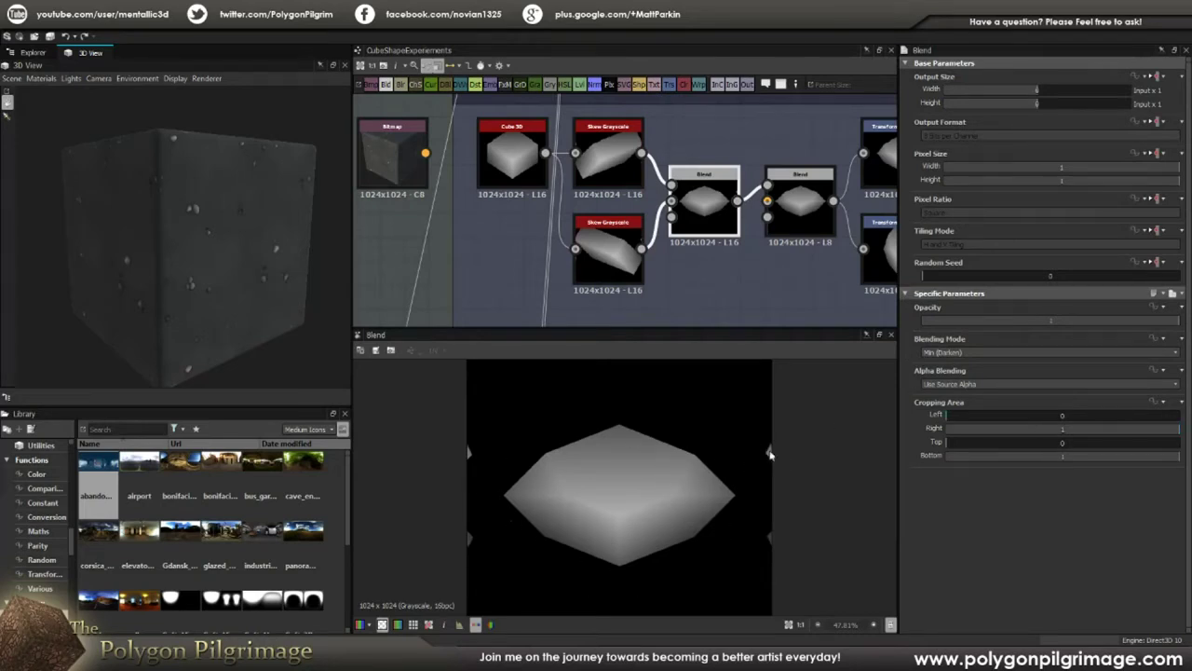
{"action": "left_click", "coordinate": [800, 200]}
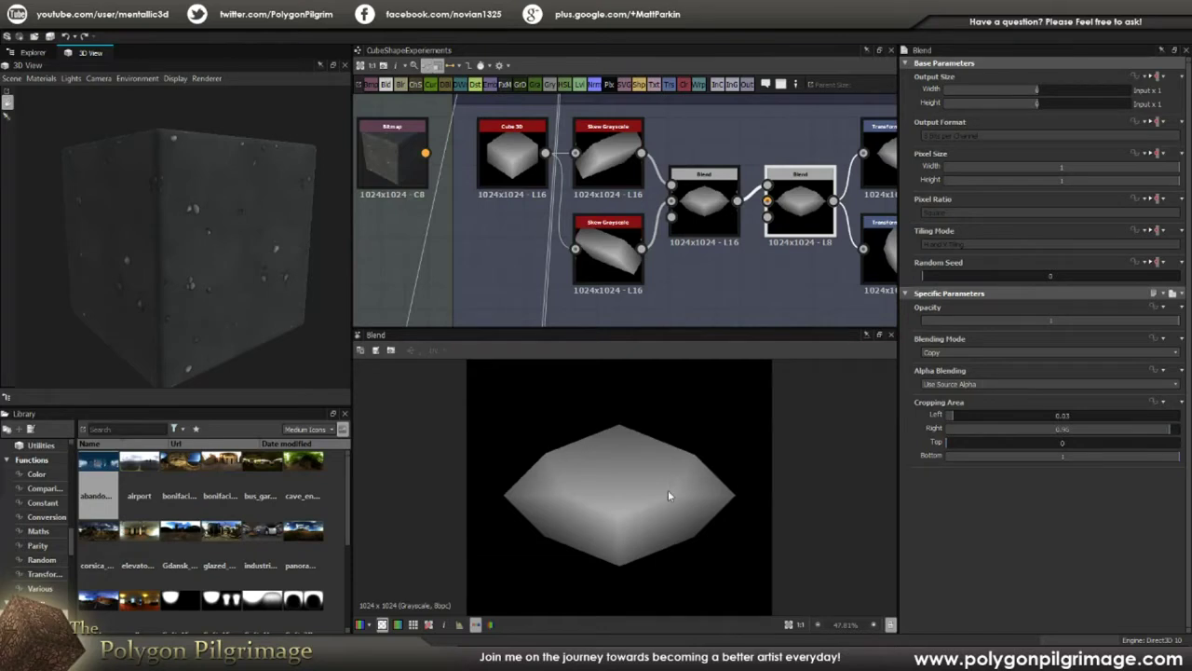
{"action": "scroll", "coordinate": [668, 495], "scroll_direction": "down", "scroll_amount": 4}
{"action": "scroll", "coordinate": [662, 490], "scroll_direction": "up", "scroll_amount": 1}
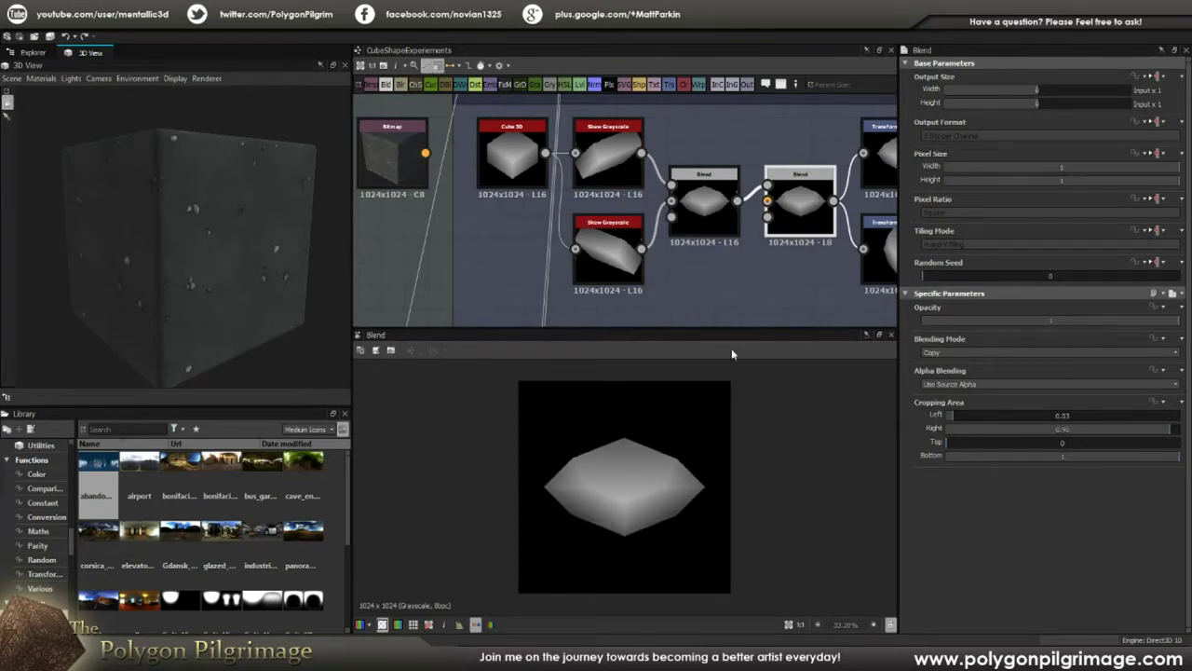
- Preview the two Transformation 2D variations of the stone shape and look at the stones on the 3D cube
{"action": "middle_click_drag", "start_coordinate": [731, 257], "coordinate": [574, 240]}
{"action": "scroll", "coordinate": [601, 249], "scroll_direction": "down", "scroll_amount": 1}
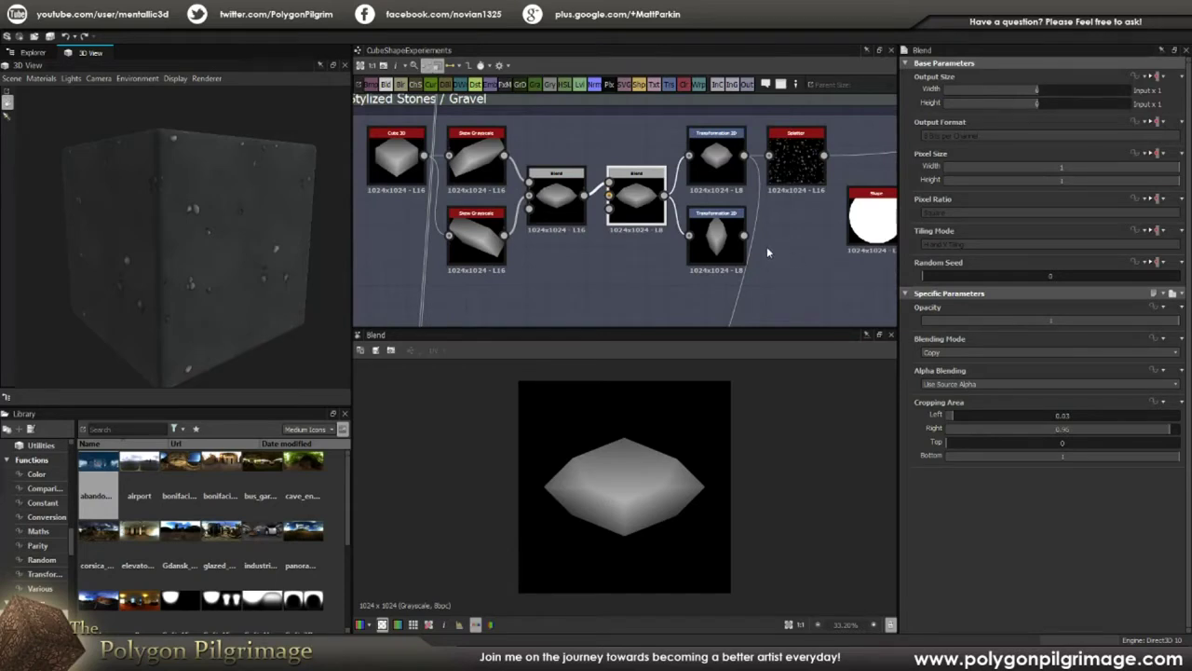
{"action": "left_click_drag", "start_coordinate": [63, 284], "coordinate": [311, 258]}
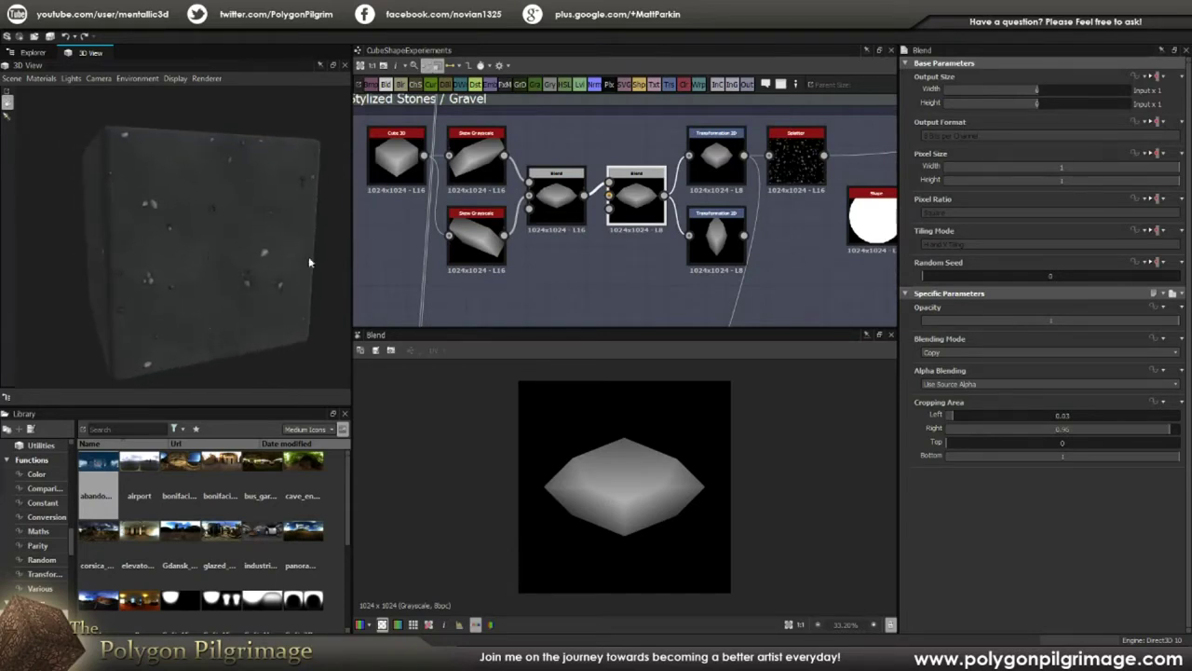
{"action": "left_click", "coordinate": [718, 160]}
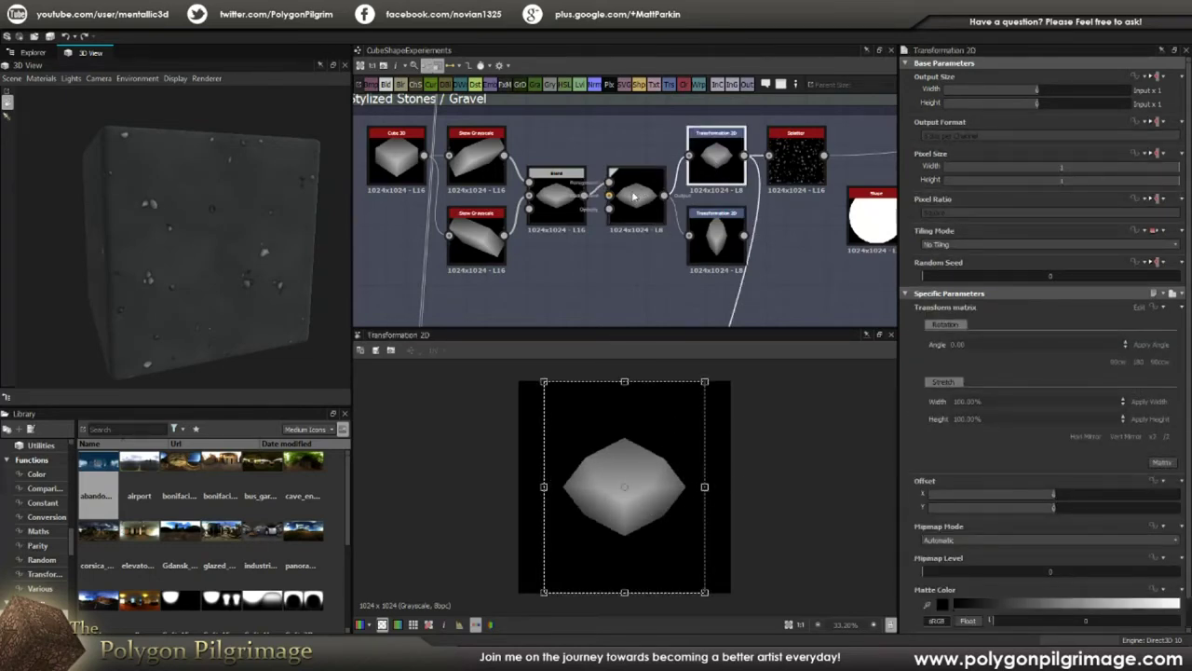
{"action": "double_click", "coordinate": [714, 238]}
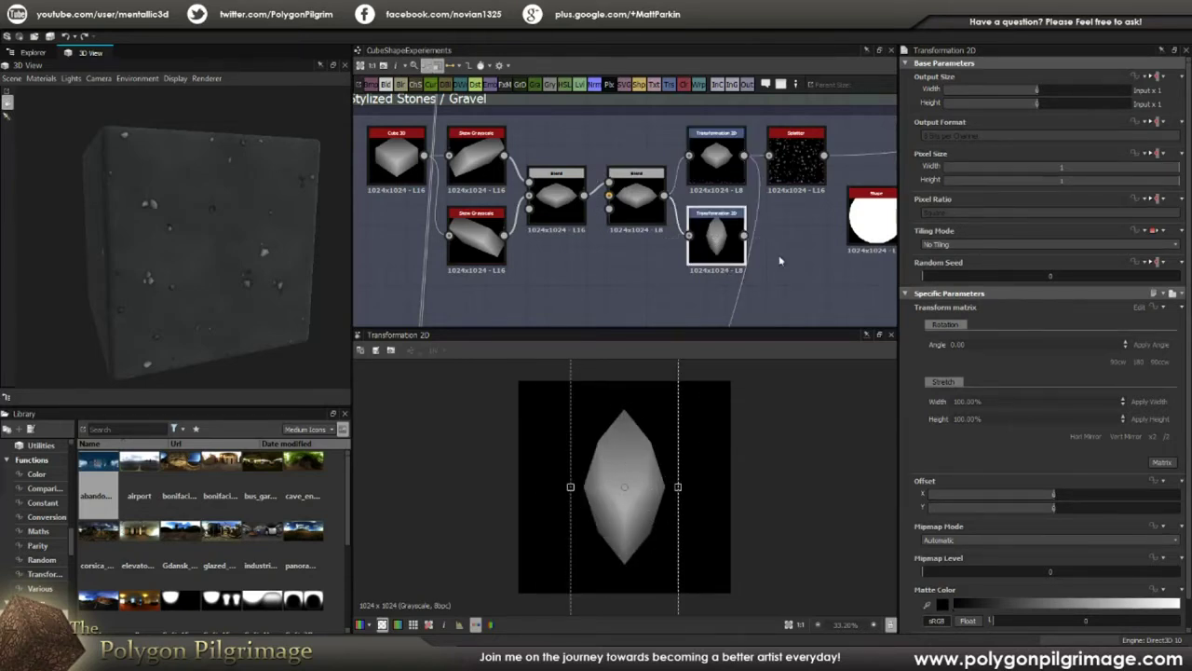
- Preview the Splatter node fed by the stone shapes and compare its pattern with the stones on the 3D cube
{"action": "middle_click_drag", "start_coordinate": [808, 255], "coordinate": [596, 258]}
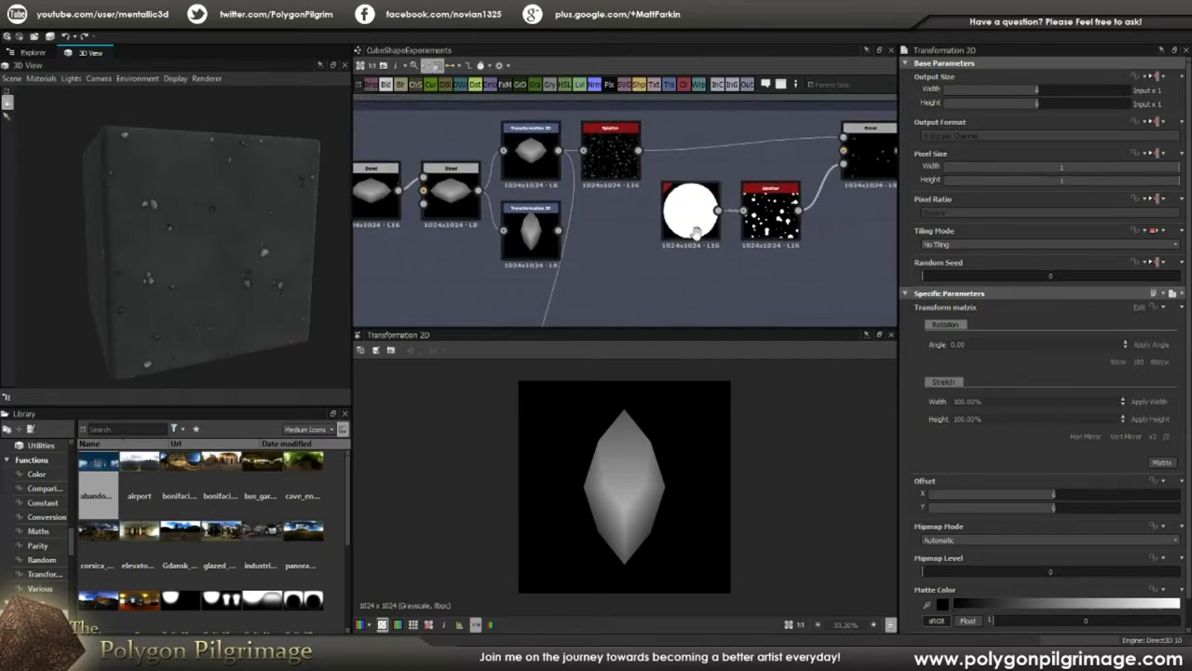
{"action": "scroll", "coordinate": [696, 232], "scroll_direction": "down", "scroll_amount": 3}
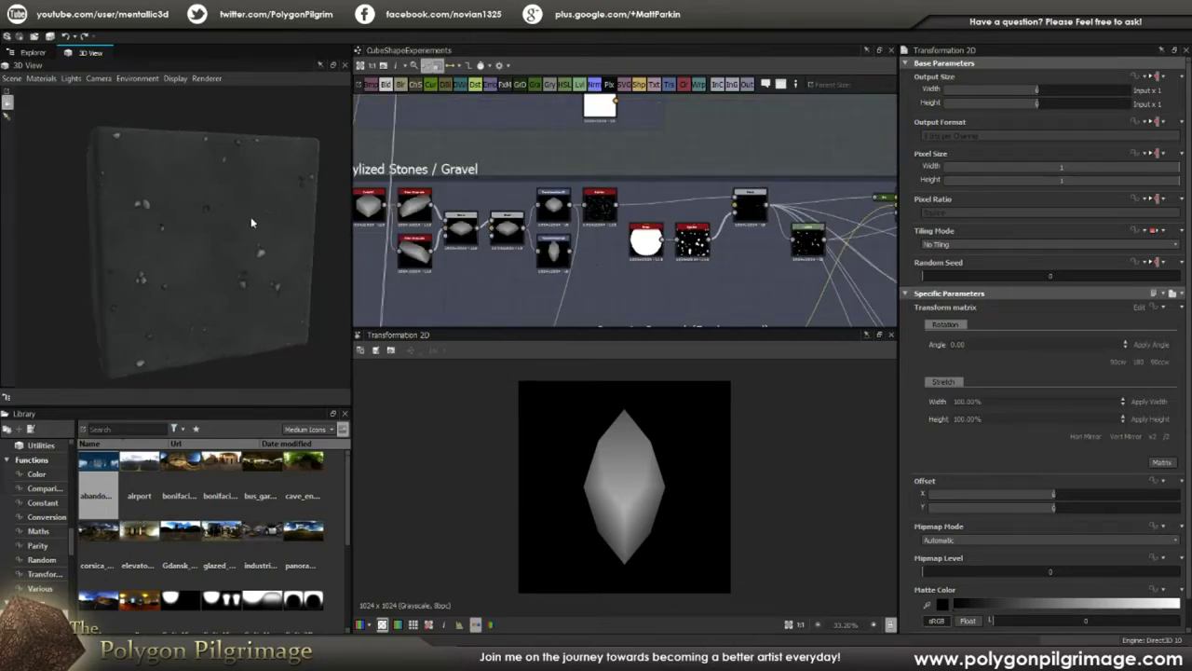
{"action": "scroll", "coordinate": [262, 259], "scroll_direction": "up", "scroll_amount": 5}
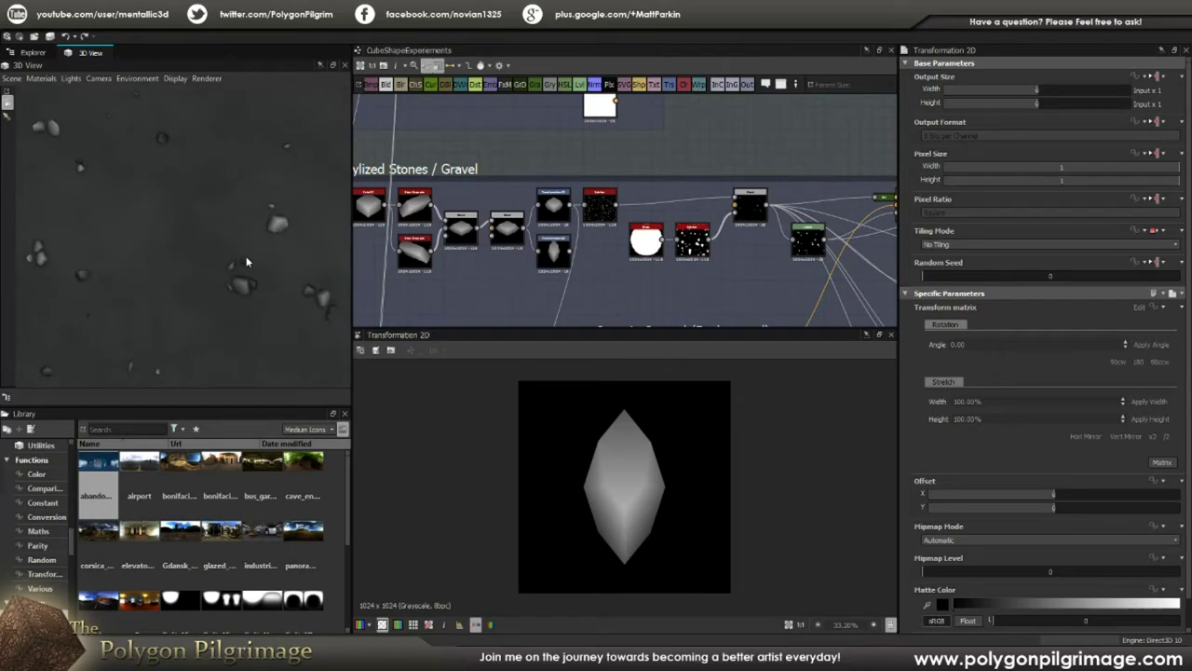
{"action": "scroll", "coordinate": [726, 241], "scroll_direction": "up", "scroll_amount": 2}
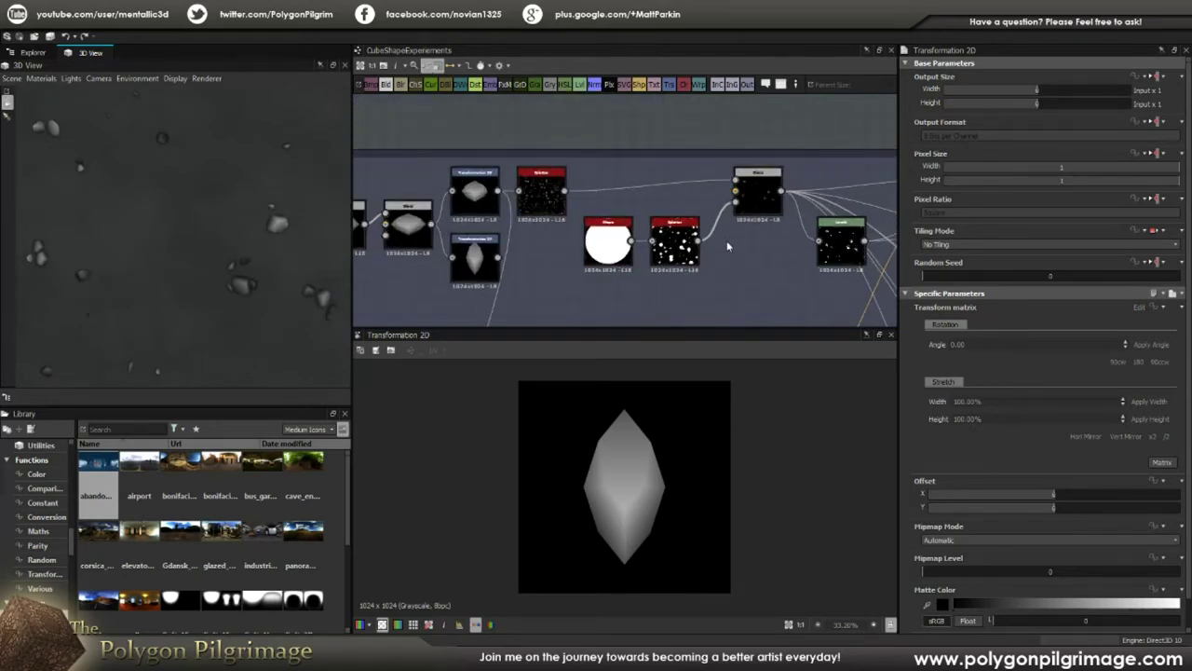
{"action": "double_click", "coordinate": [545, 207]}
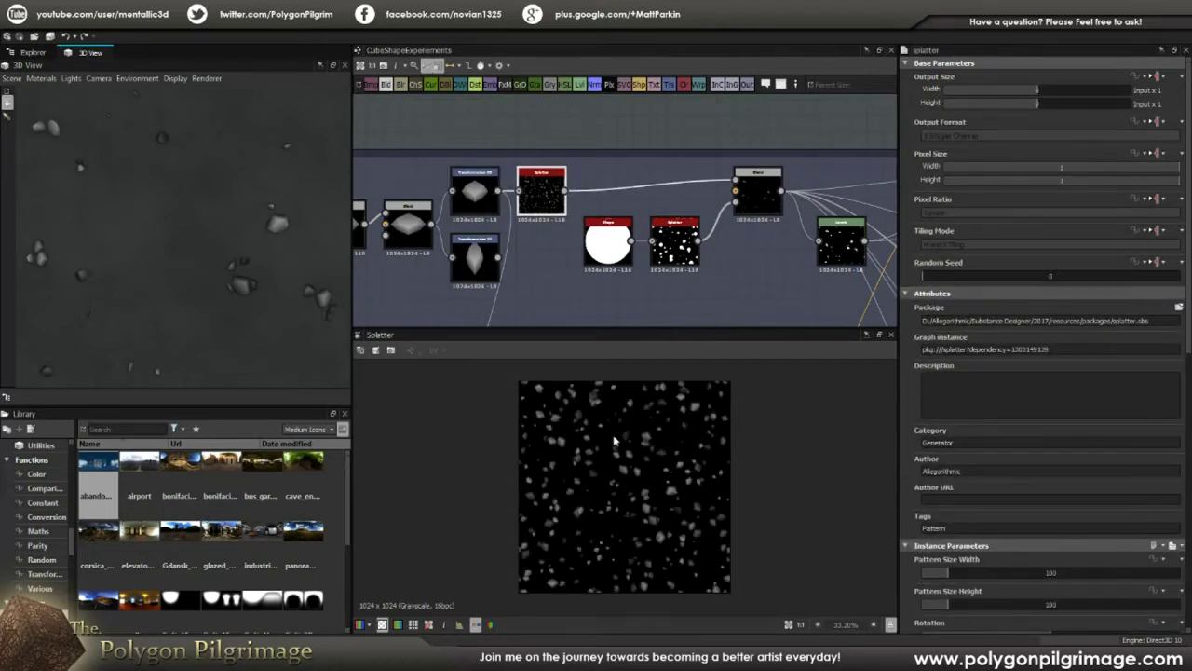
{"action": "scroll", "coordinate": [637, 484], "scroll_direction": "up", "scroll_amount": 3}
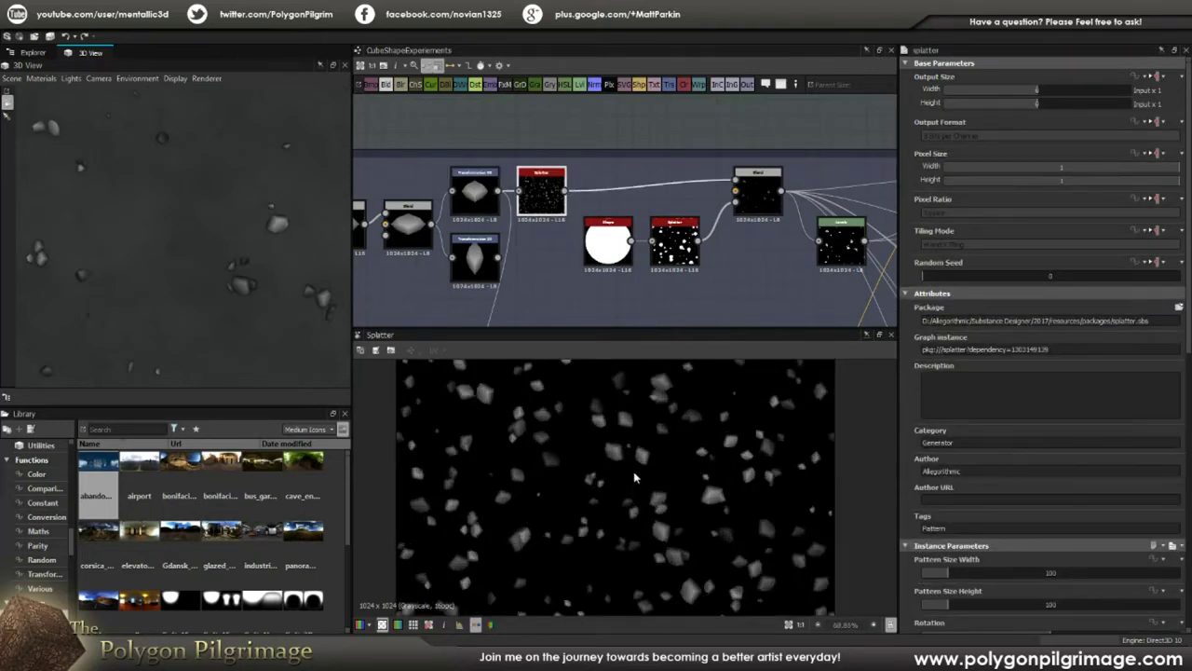
{"action": "scroll", "coordinate": [634, 478], "scroll_direction": "down", "scroll_amount": 1}
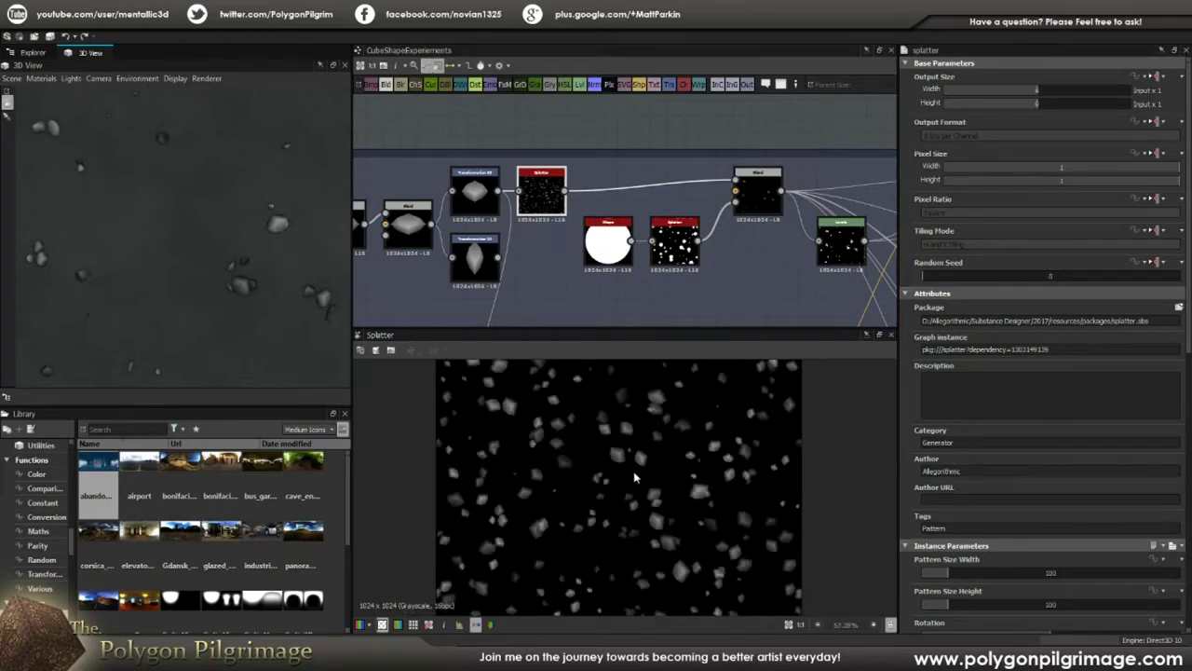
{"action": "scroll", "coordinate": [242, 251], "scroll_direction": "down", "scroll_amount": 3}
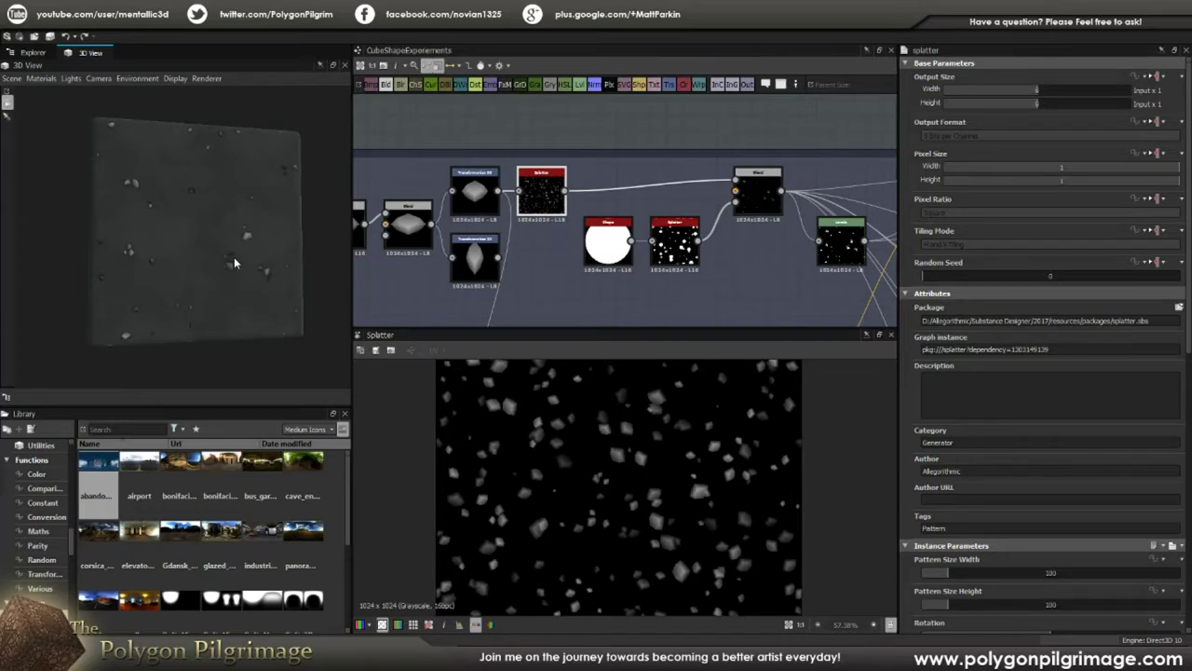
- Review the Splatter node's instance parameters, from pattern size and rotation variation to disorder, size variation and luminance variation
{"action": "scroll", "coordinate": [1025, 406], "scroll_direction": "down", "scroll_amount": 7}
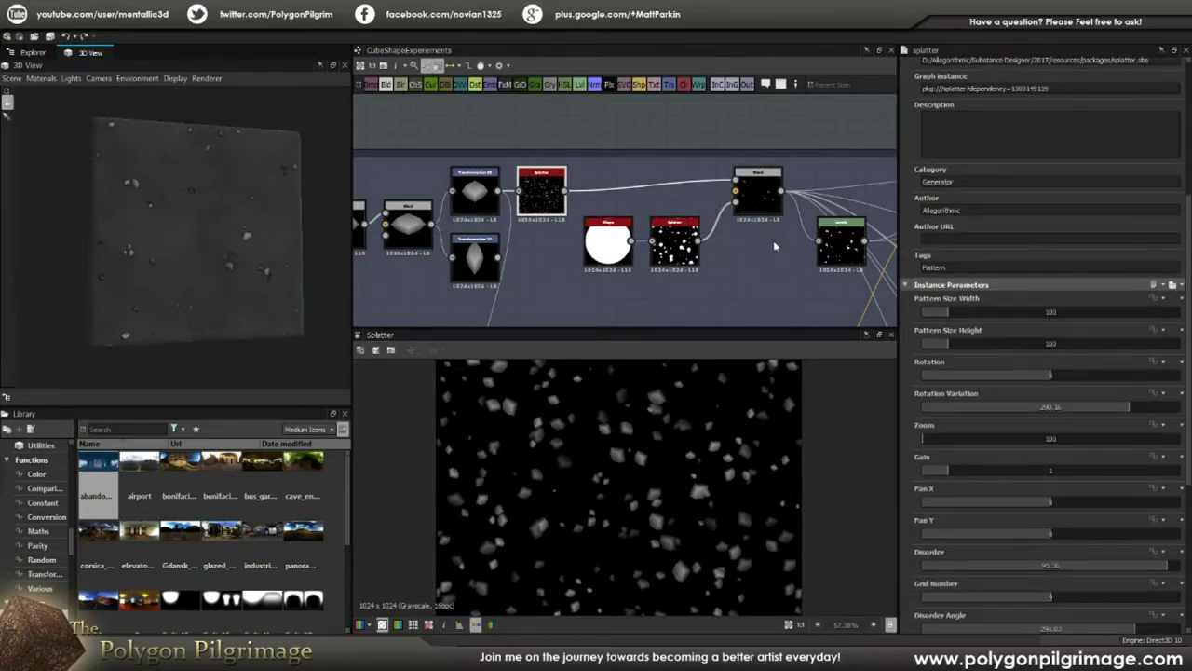
{"action": "scroll", "coordinate": [1072, 354], "scroll_direction": "down", "scroll_amount": 2}
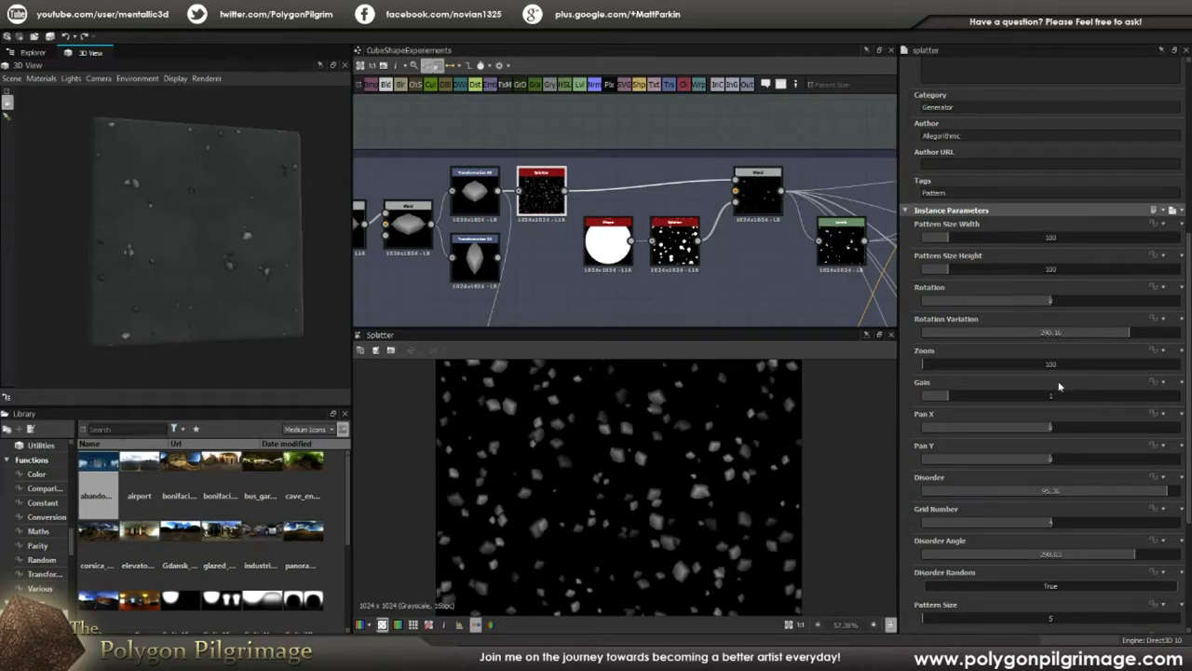
{"action": "scroll", "coordinate": [1018, 381], "scroll_direction": "down", "scroll_amount": 2}
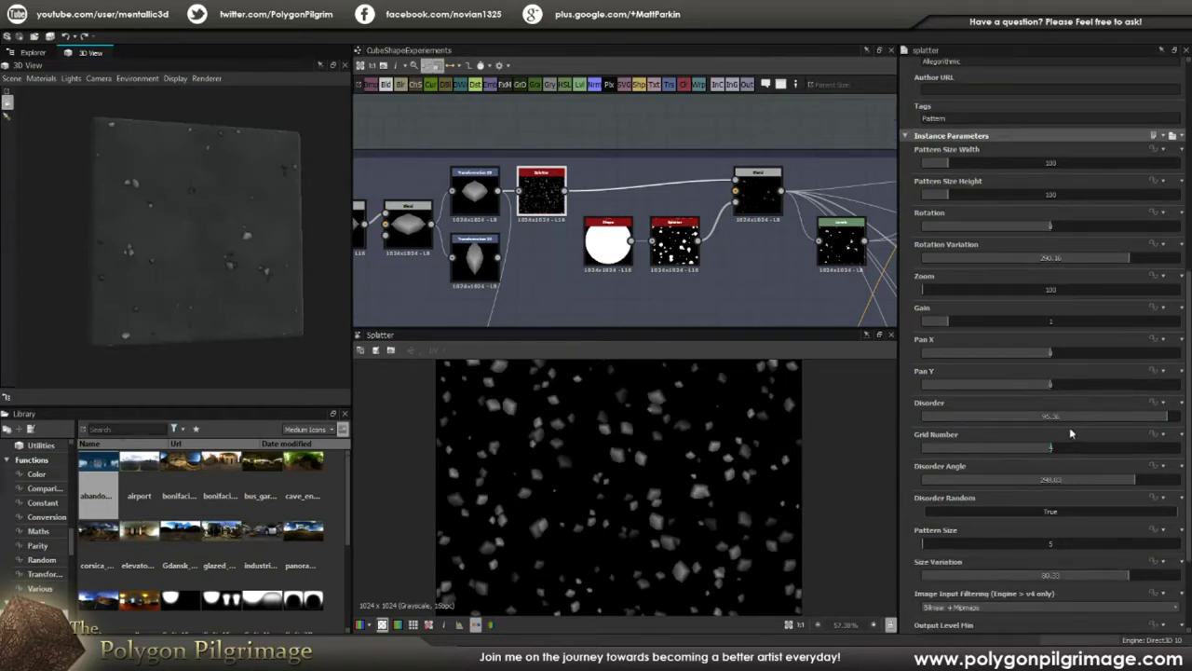
{"action": "scroll", "coordinate": [1127, 405], "scroll_direction": "down", "scroll_amount": 1}
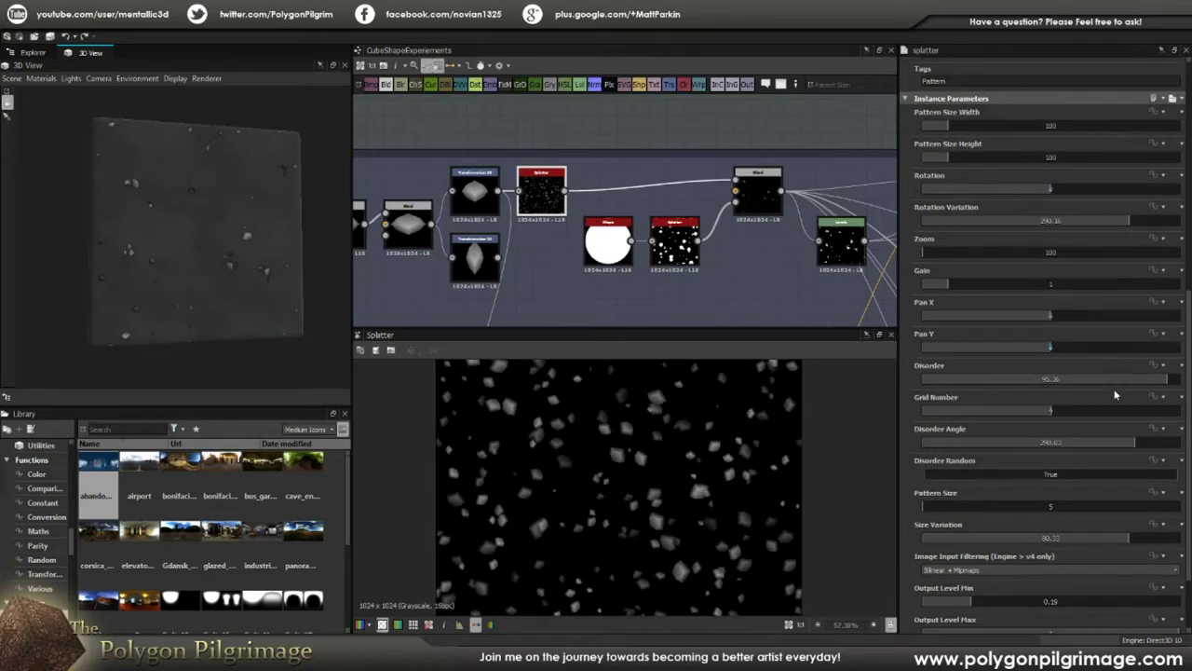
{"action": "scroll", "coordinate": [1114, 395], "scroll_direction": "down", "scroll_amount": 1}
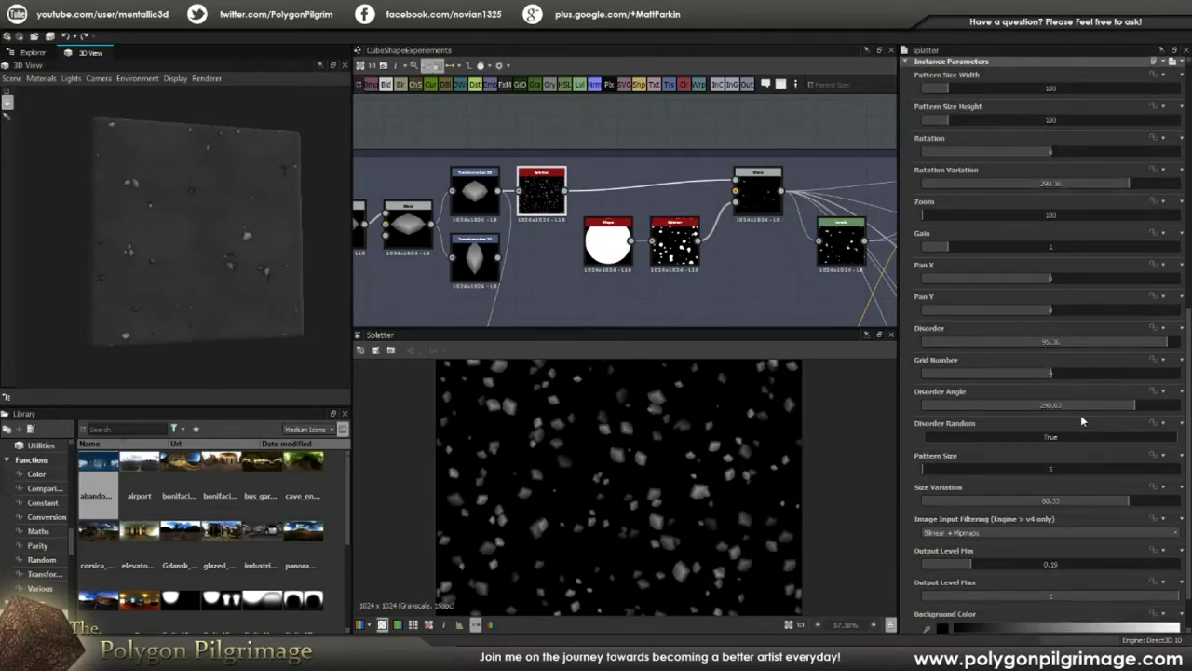
{"action": "scroll", "coordinate": [1081, 414], "scroll_direction": "down", "scroll_amount": 2}
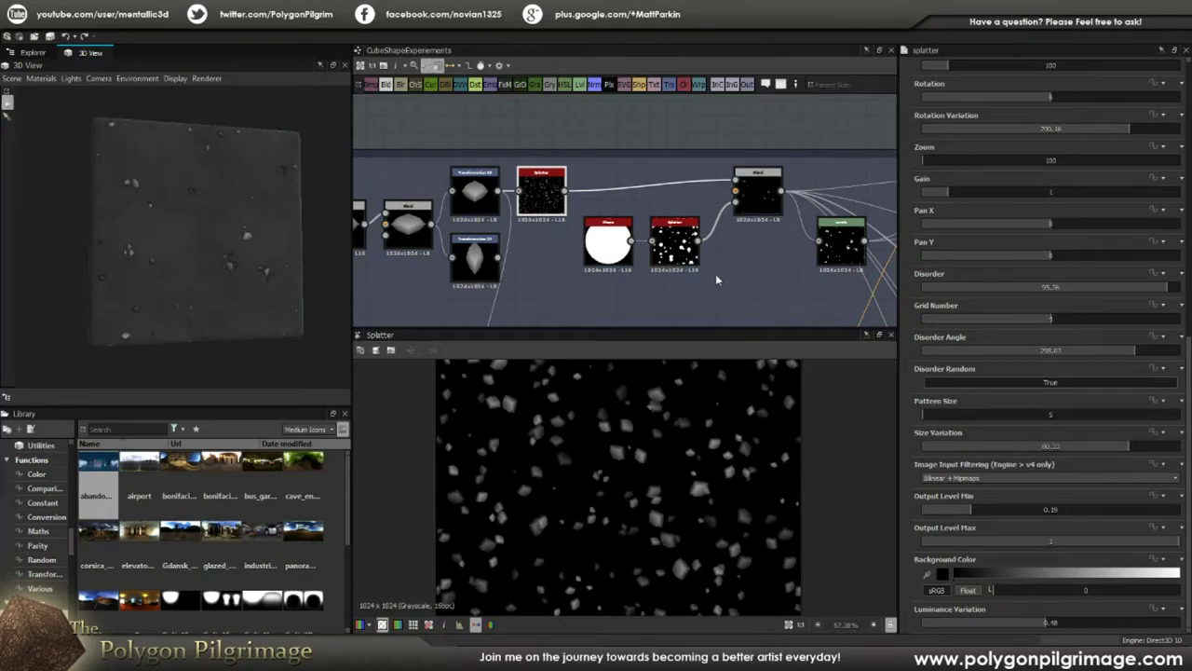
{"action": "left_click_drag", "start_coordinate": [235, 220], "coordinate": [218, 181]}
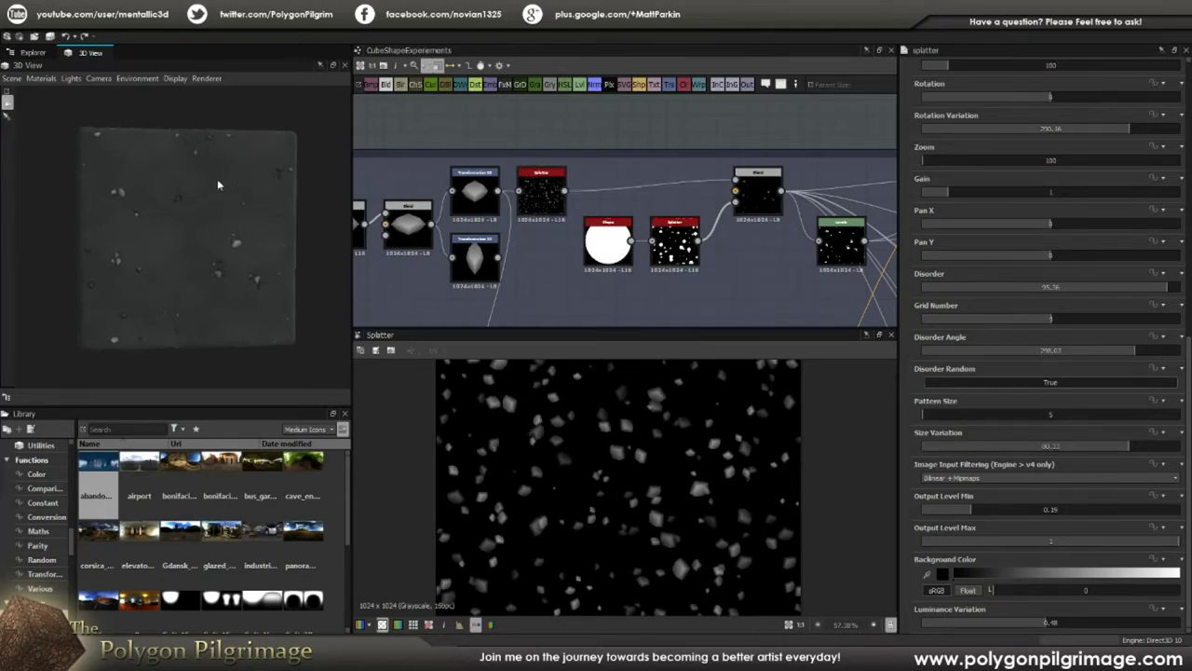
- Preview the Blend node that thins out the scattered stones and the circle Splatter node feeding its opacity
{"action": "scroll", "coordinate": [757, 206], "scroll_direction": "up", "scroll_amount": 1}
{"action": "left_click", "coordinate": [756, 192]}
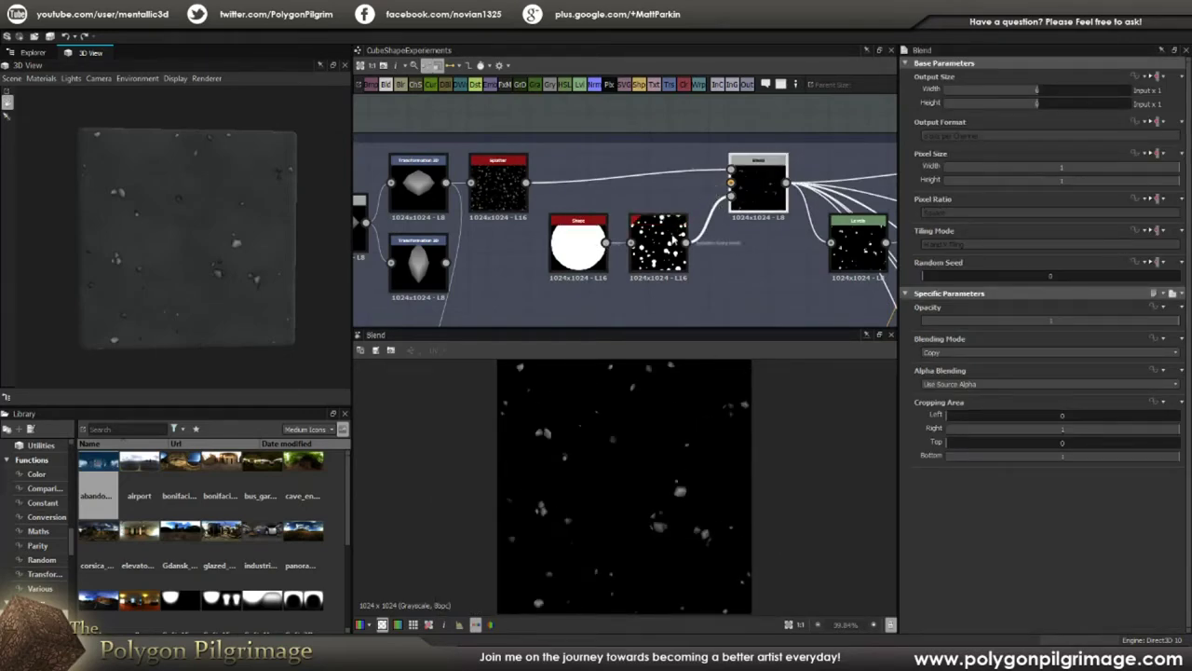
{"action": "scroll", "coordinate": [640, 245], "scroll_direction": "up", "scroll_amount": 1}
{"action": "scroll", "coordinate": [655, 245], "scroll_direction": "down", "scroll_amount": 1}
{"action": "scroll", "coordinate": [658, 244], "scroll_direction": "up", "scroll_amount": 1}
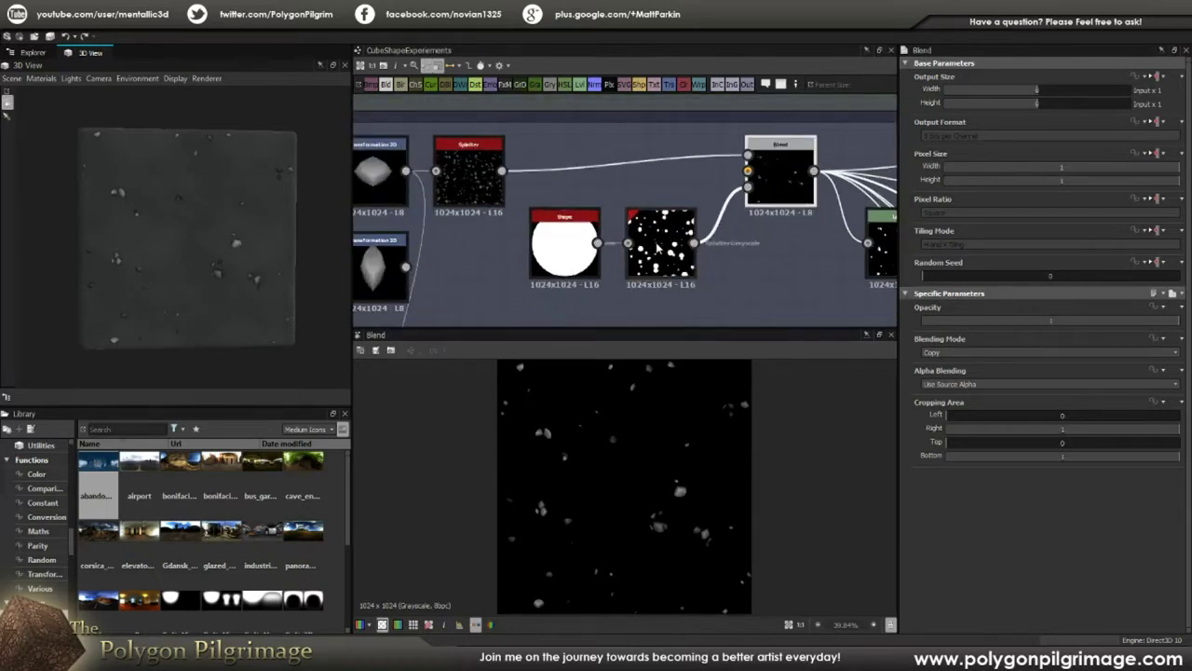
{"action": "double_click", "coordinate": [659, 246]}
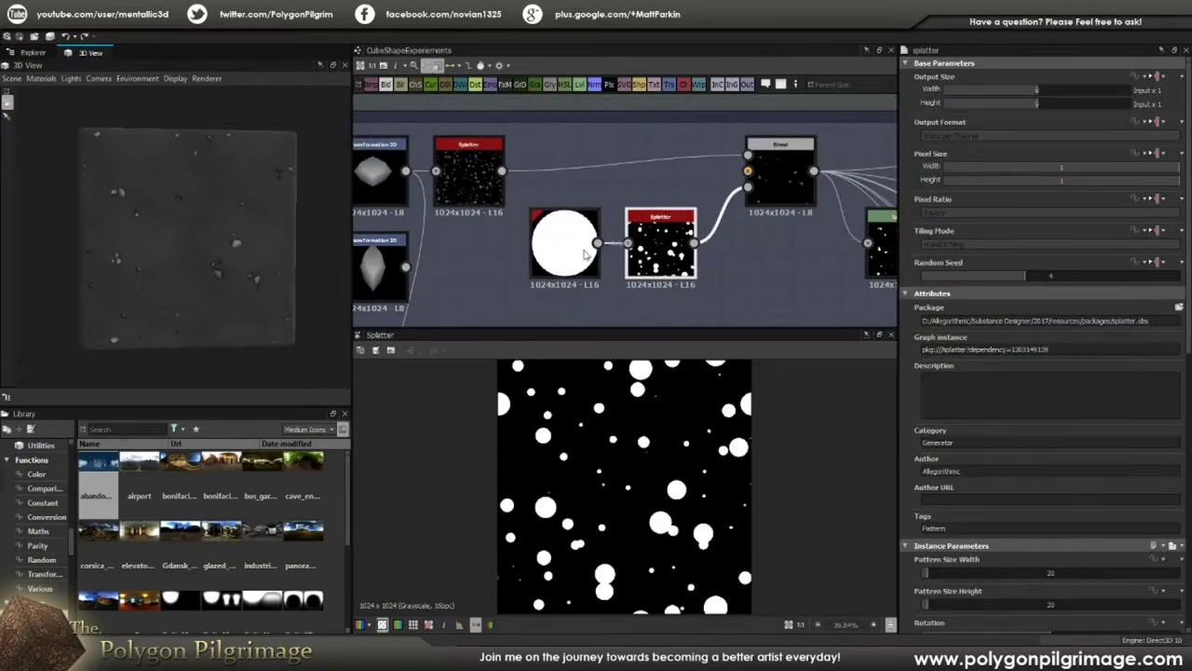
{"action": "scroll", "coordinate": [653, 466], "scroll_direction": "down", "scroll_amount": 1}
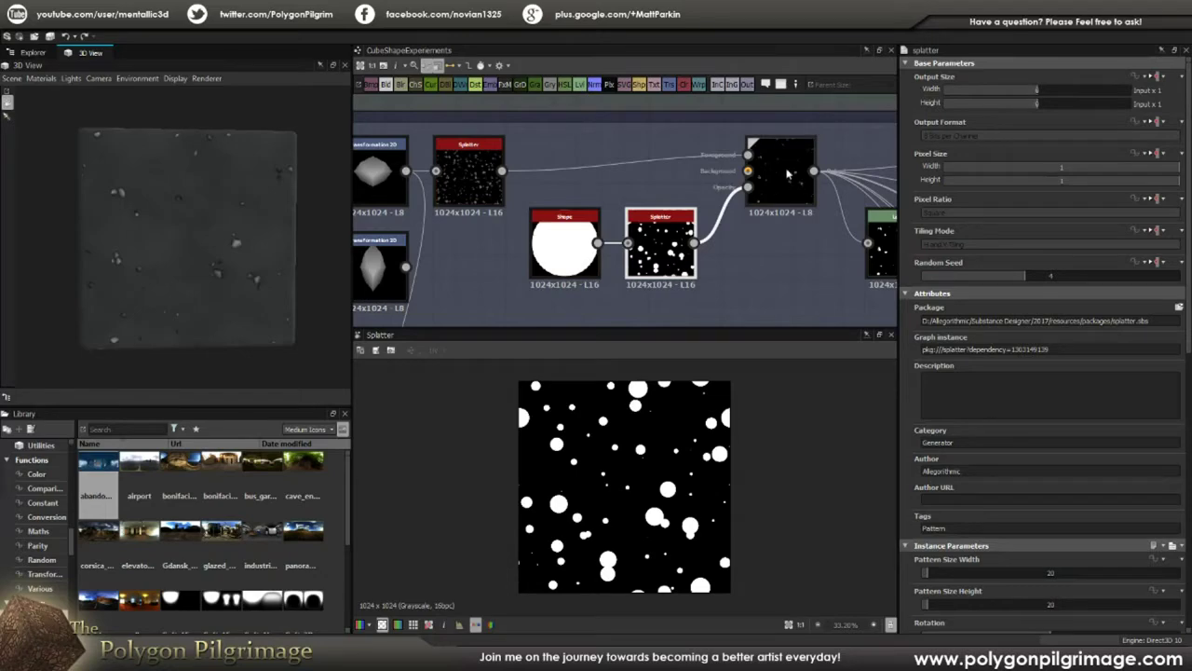
- Compare the stone Splatter output with the masked result of the Blend node it feeds
{"action": "left_click", "coordinate": [468, 172]}
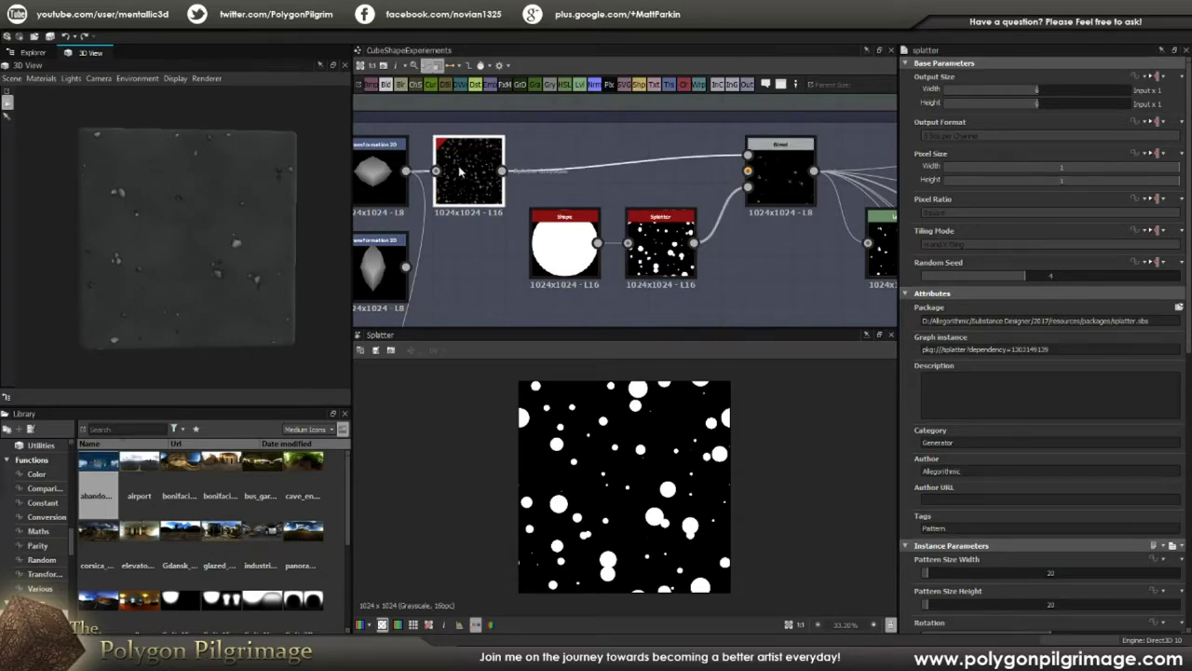
{"action": "left_click", "coordinate": [652, 241]}
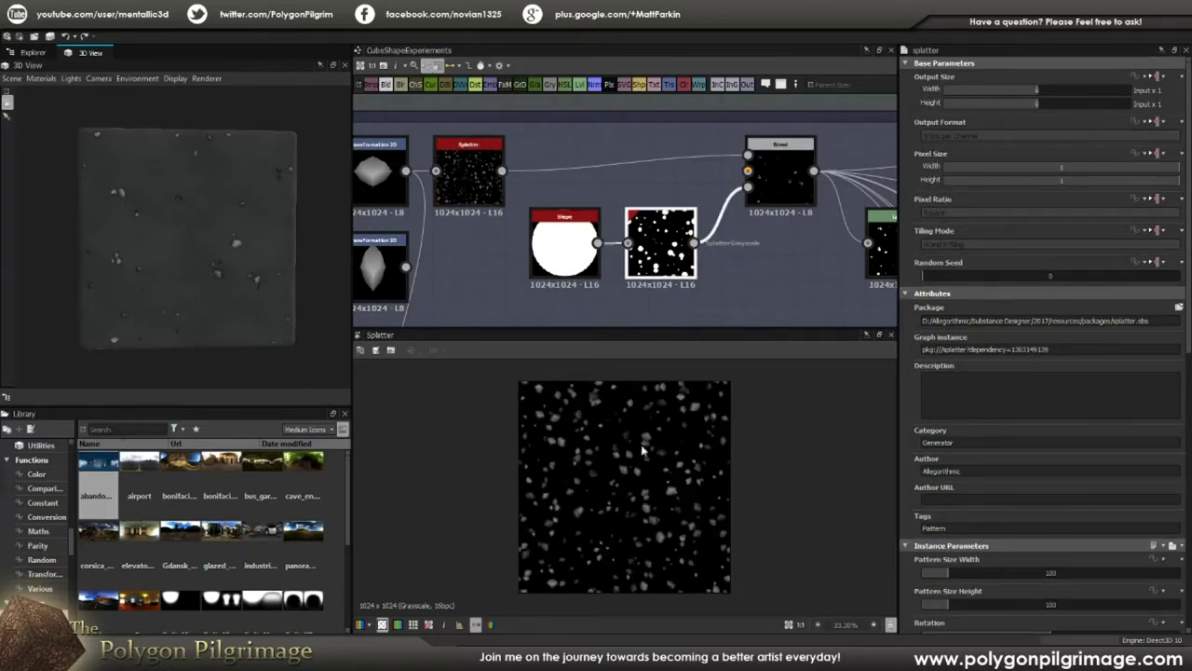
{"action": "left_click", "coordinate": [780, 173]}
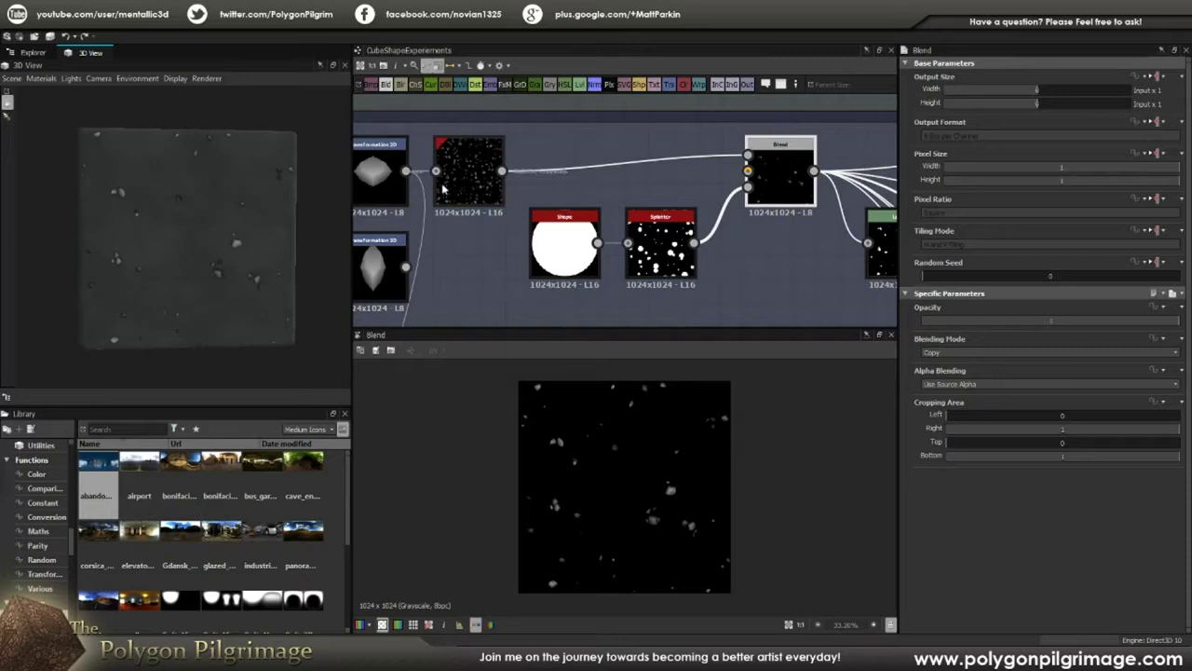
- Examine the scattered stones on the 3D cube from several angles and distances
{"action": "left_click_drag", "start_coordinate": [196, 225], "coordinate": [152, 275]}
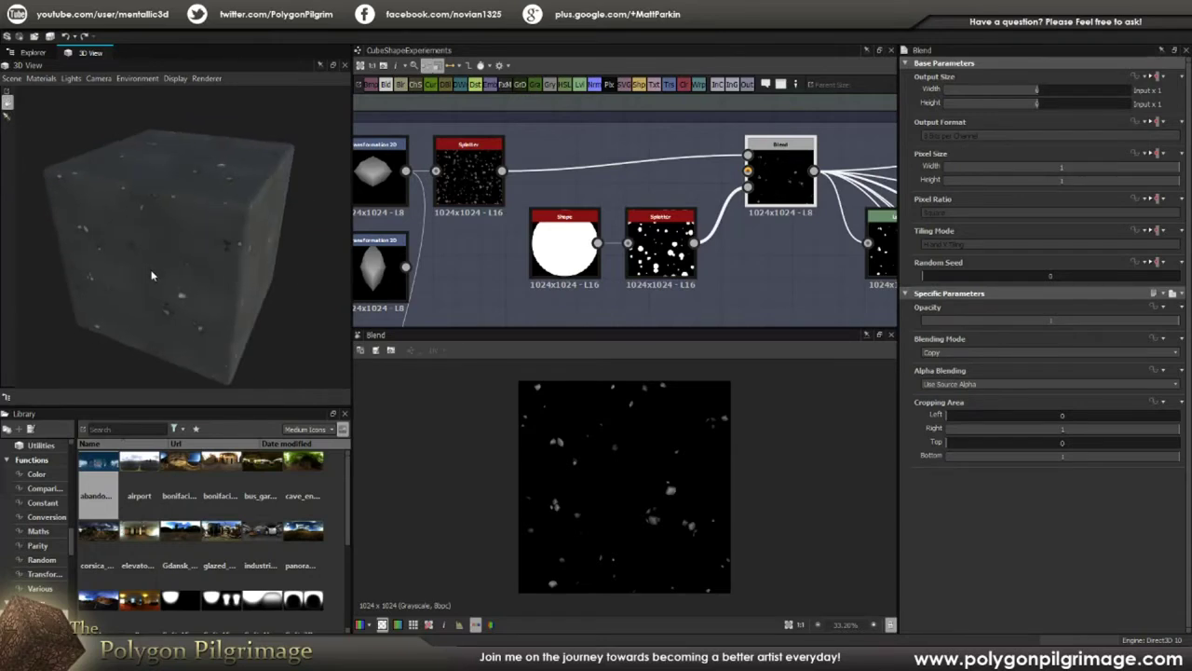
{"action": "mouse_move", "coordinate": [259, 277]}
{"action": "left_mouse_down"}
{"action": "mouse_move", "coordinate": [212, 263]}
{"action": "mouse_move", "coordinate": [250, 258]}
{"action": "left_mouse_up"}
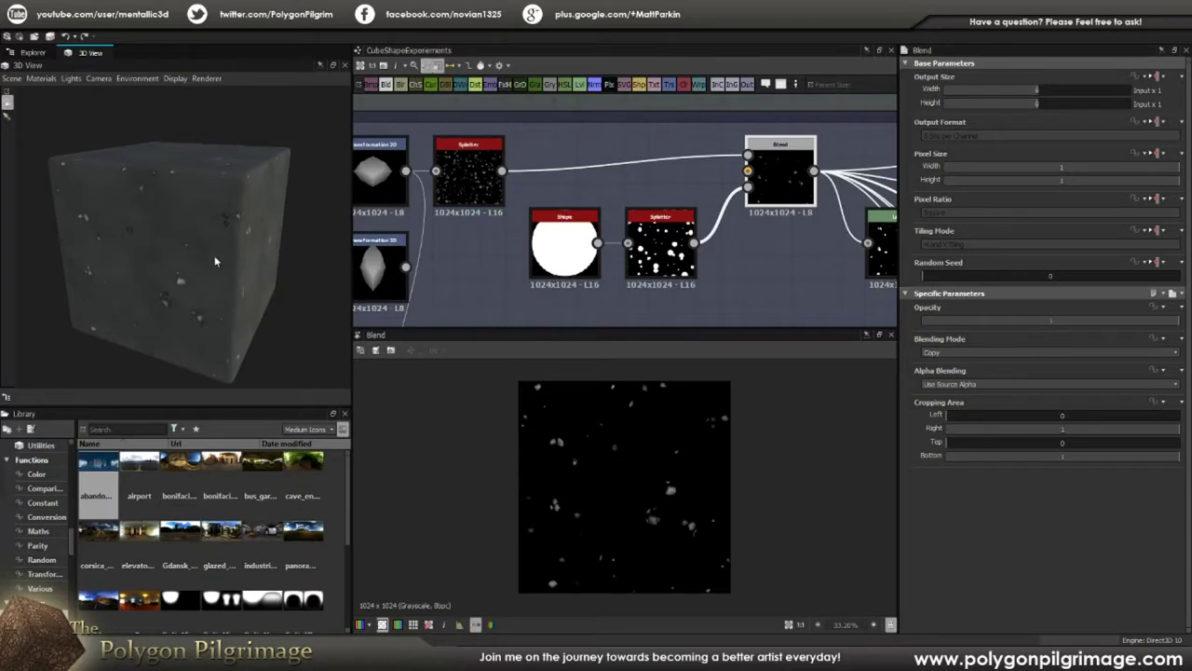
{"action": "left_click_drag", "start_coordinate": [176, 259], "coordinate": [227, 238]}
{"action": "right_click_drag", "start_coordinate": [227, 237], "coordinate": [240, 252]}
{"action": "left_click_drag", "start_coordinate": [240, 251], "coordinate": [212, 253]}
{"action": "scroll", "coordinate": [212, 253], "scroll_direction": "down", "scroll_amount": 4}
{"action": "middle_click_drag", "start_coordinate": [212, 250], "coordinate": [246, 274]}
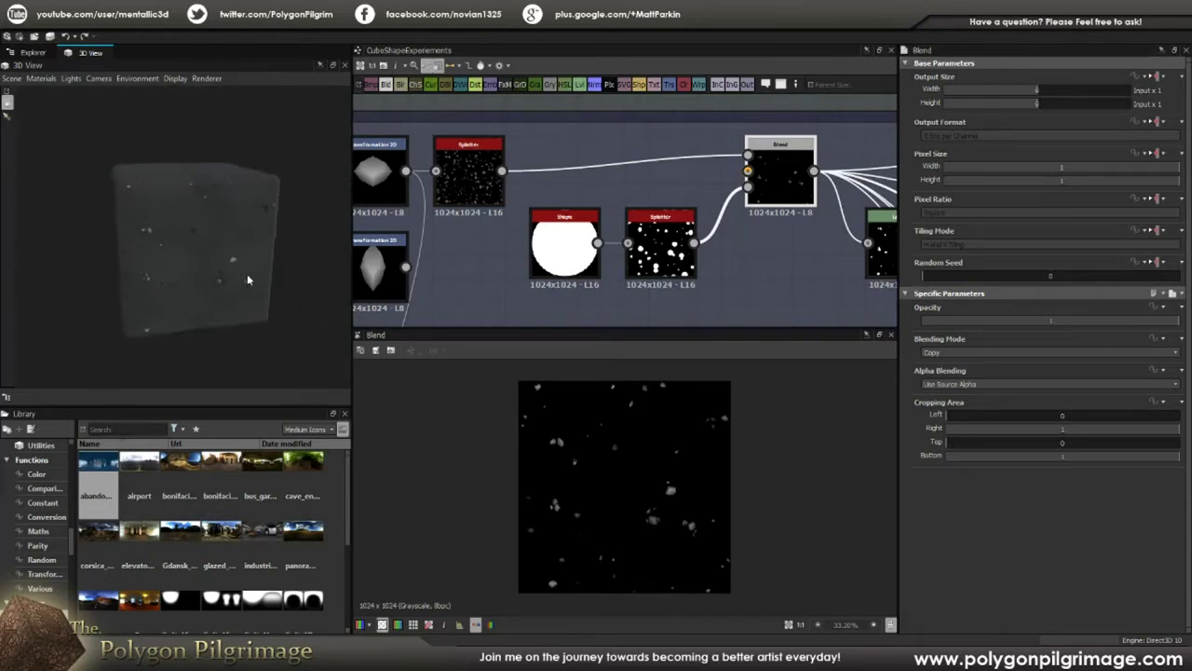
{"action": "scroll", "coordinate": [243, 263], "scroll_direction": "up", "scroll_amount": 2}
- Preview the Transformation 2D node fed by Fractal Sum Base in the Generic Ground (Background) frame
{"action": "middle_click_drag", "start_coordinate": [802, 223], "coordinate": [637, 207]}
{"action": "scroll", "coordinate": [637, 207], "scroll_direction": "down", "scroll_amount": 4}
{"action": "scroll", "coordinate": [623, 204], "scroll_direction": "down", "scroll_amount": 2}
{"action": "middle_click_drag", "start_coordinate": [698, 242], "coordinate": [667, 185]}
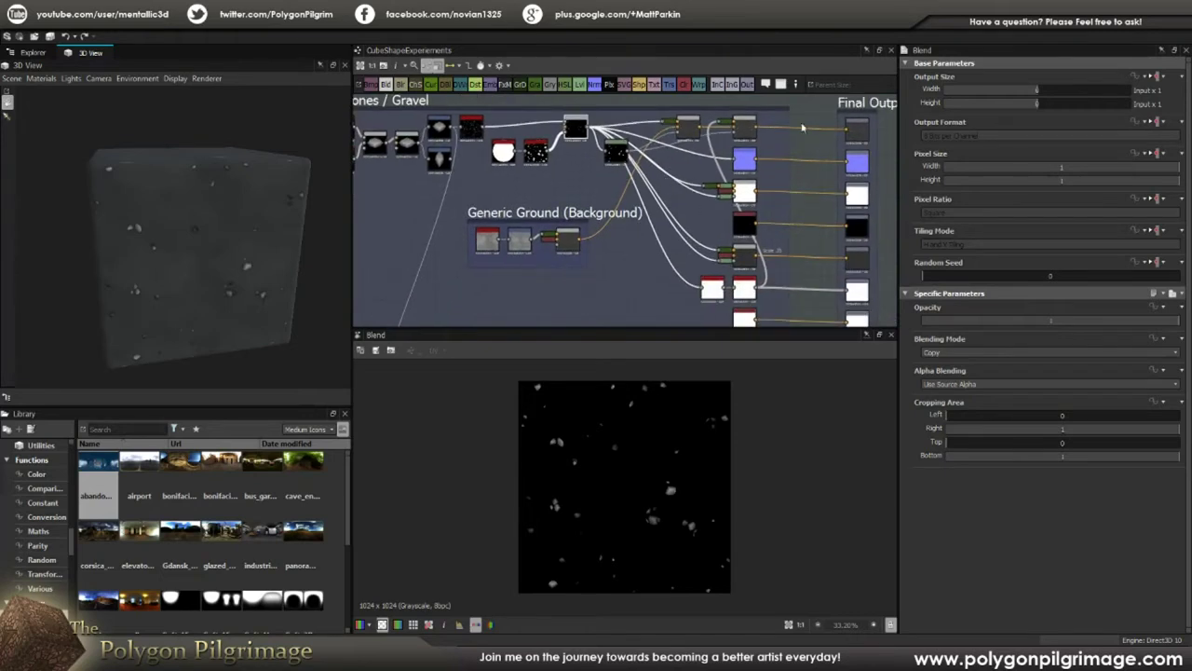
{"action": "scroll", "coordinate": [522, 209], "scroll_direction": "up", "scroll_amount": 4}
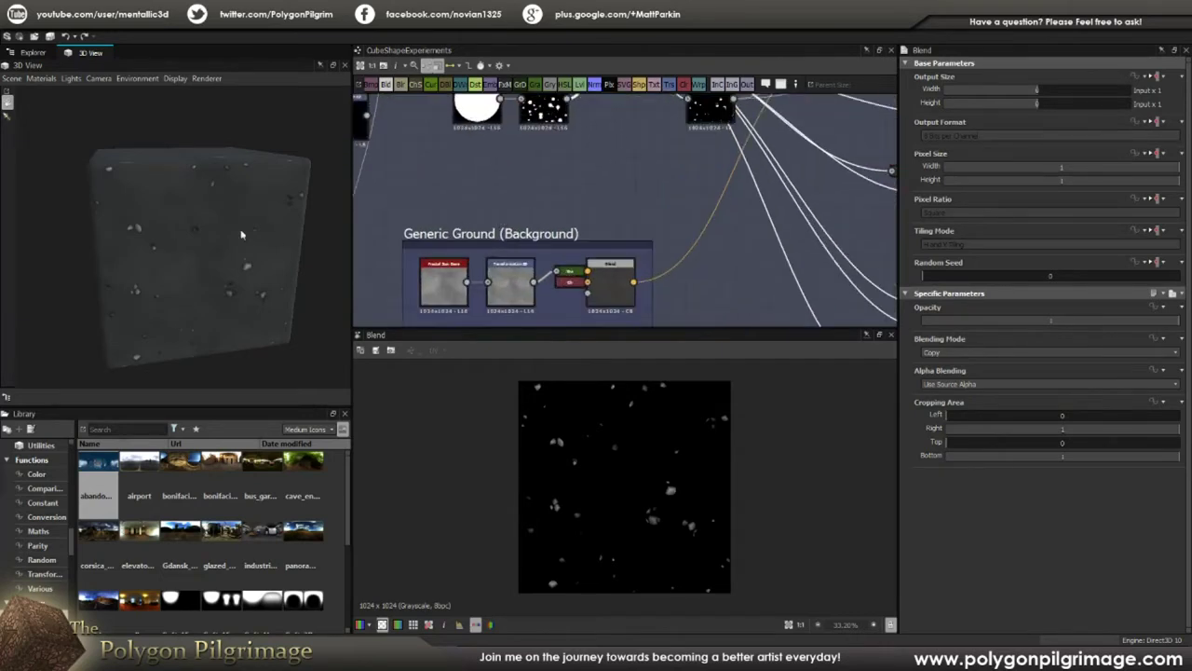
{"action": "left_click_drag", "start_coordinate": [197, 232], "coordinate": [196, 211]}
{"action": "middle_click_drag", "start_coordinate": [473, 291], "coordinate": [496, 258]}
{"action": "scroll", "coordinate": [495, 258], "scroll_direction": "up", "scroll_amount": 3}
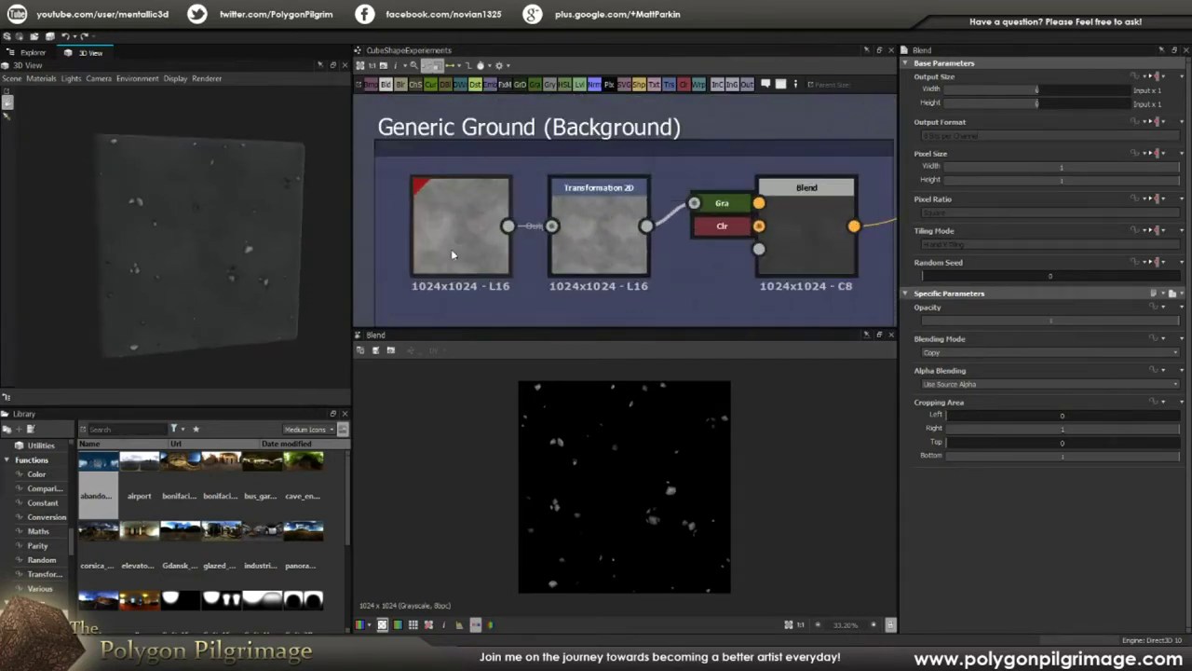
{"action": "double_click", "coordinate": [633, 259]}
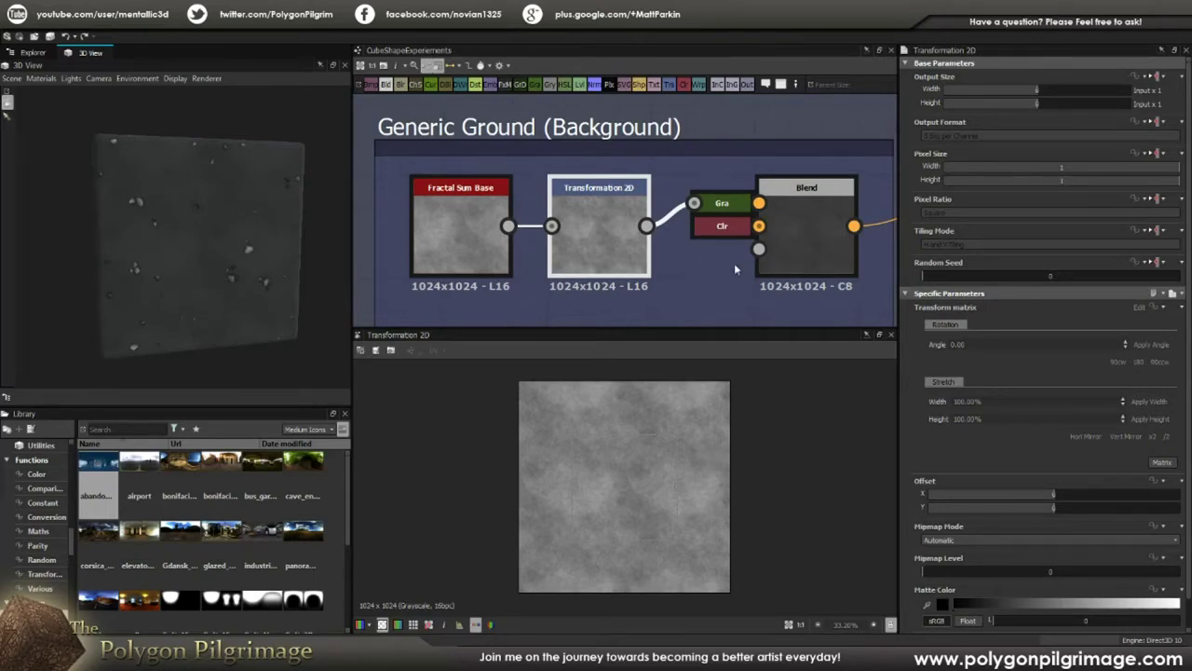
- Preview the Multiply Blend node that colors the generic ground and inspect its texture up close
{"action": "middle_click_drag", "start_coordinate": [734, 262], "coordinate": [562, 251]}
{"action": "double_click", "coordinate": [633, 223]}
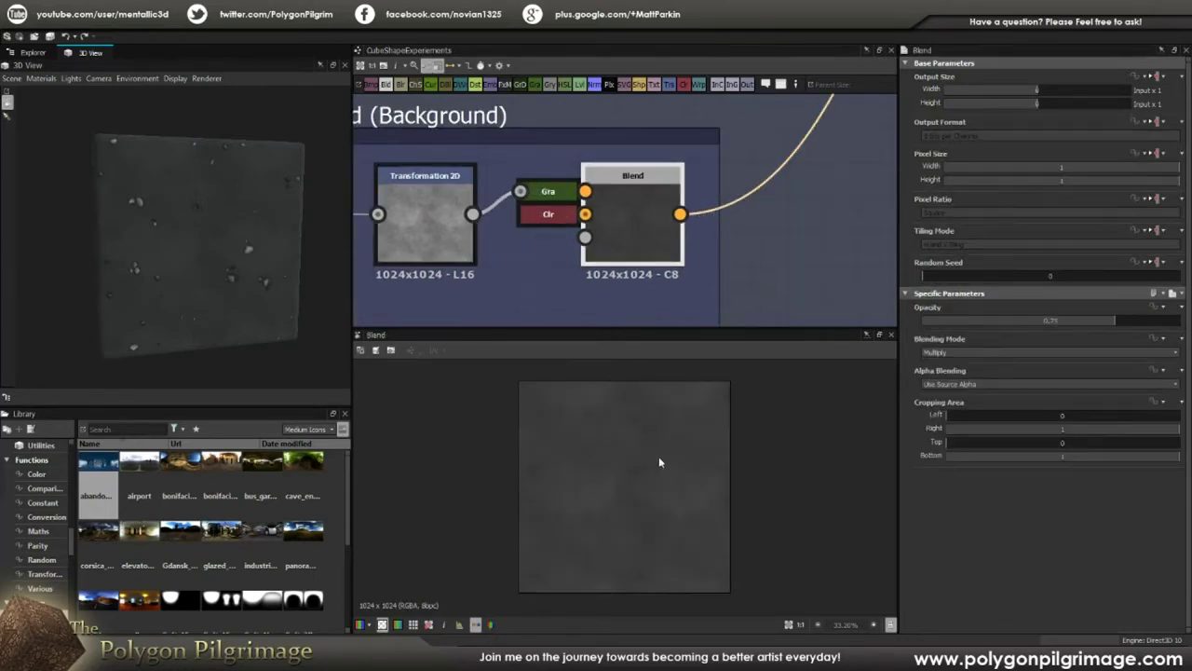
{"action": "scroll", "coordinate": [648, 451], "scroll_direction": "up", "scroll_amount": 4}
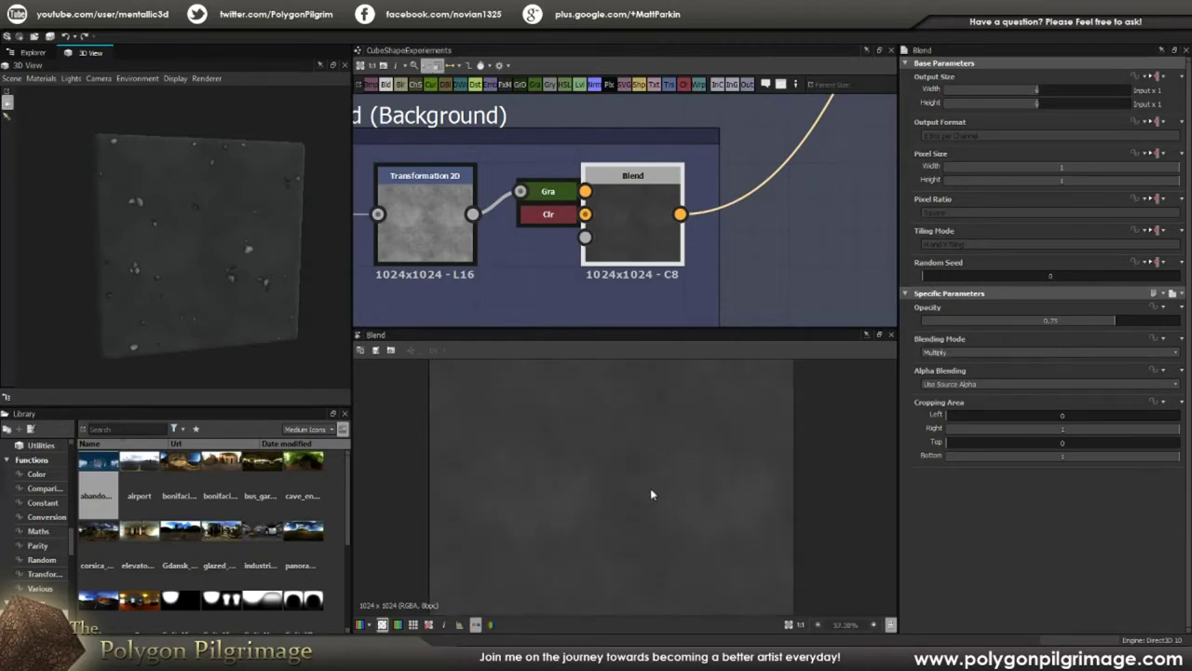
{"action": "scroll", "coordinate": [638, 461], "scroll_direction": "down", "scroll_amount": 4}
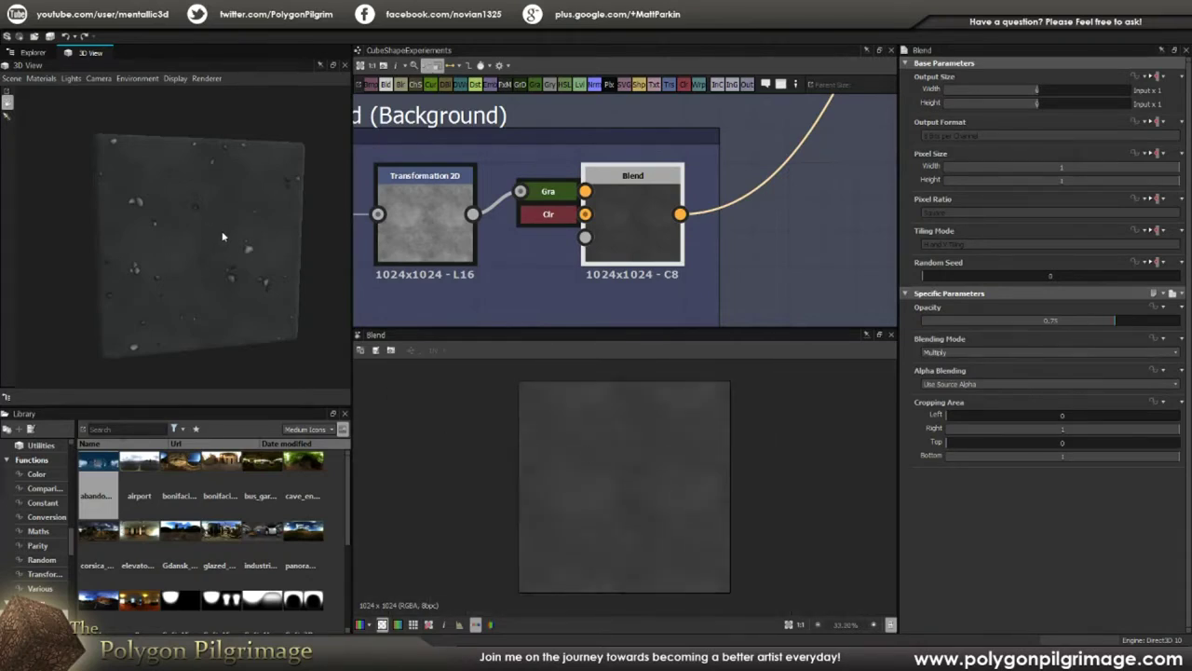
- Follow the ground connection to the Blend node that lays the stones over the background and open its preview
{"action": "scroll", "coordinate": [777, 198], "scroll_direction": "down", "scroll_amount": 7}
{"action": "middle_click_drag", "start_coordinate": [810, 128], "coordinate": [643, 258]}
{"action": "scroll", "coordinate": [744, 233], "scroll_direction": "up", "scroll_amount": 1}
{"action": "middle_click_drag", "start_coordinate": [745, 230], "coordinate": [657, 162]}
{"action": "middle_click_drag", "start_coordinate": [705, 205], "coordinate": [699, 277]}
{"action": "scroll", "coordinate": [632, 186], "scroll_direction": "up", "scroll_amount": 4}
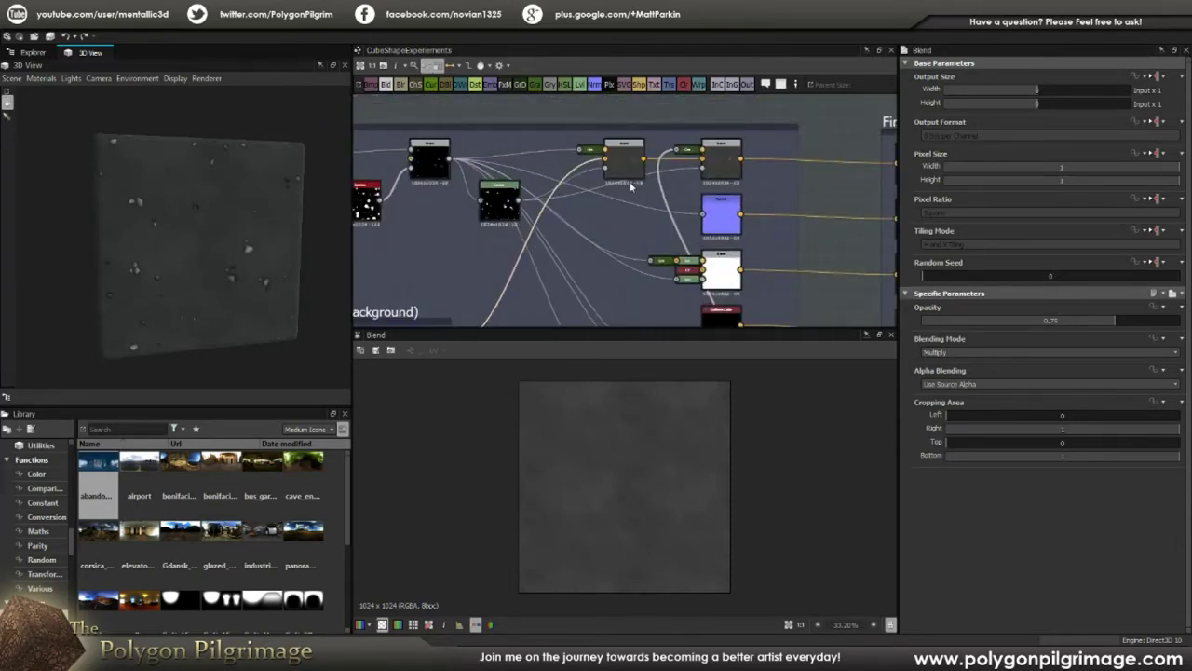
{"action": "scroll", "coordinate": [631, 176], "scroll_direction": "up", "scroll_amount": 1}
{"action": "double_click", "coordinate": [629, 164]}
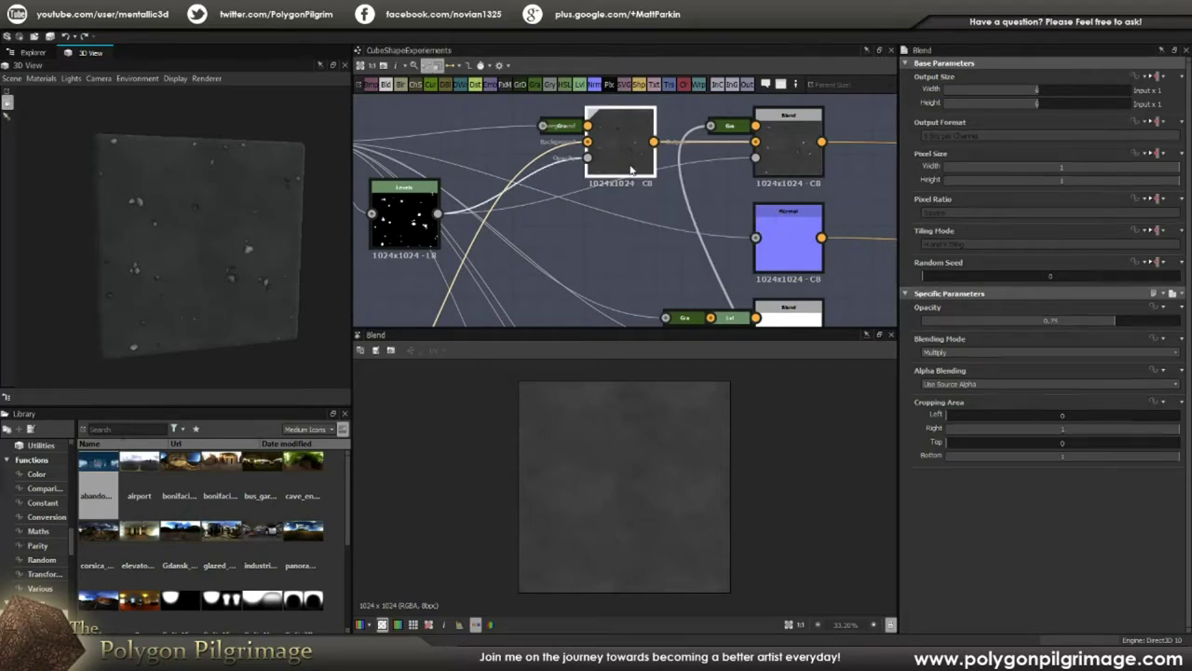
- Preview the Levels node used as the stone mask and compare it with the combined stone and ground Blend
{"action": "double_click", "coordinate": [413, 224]}
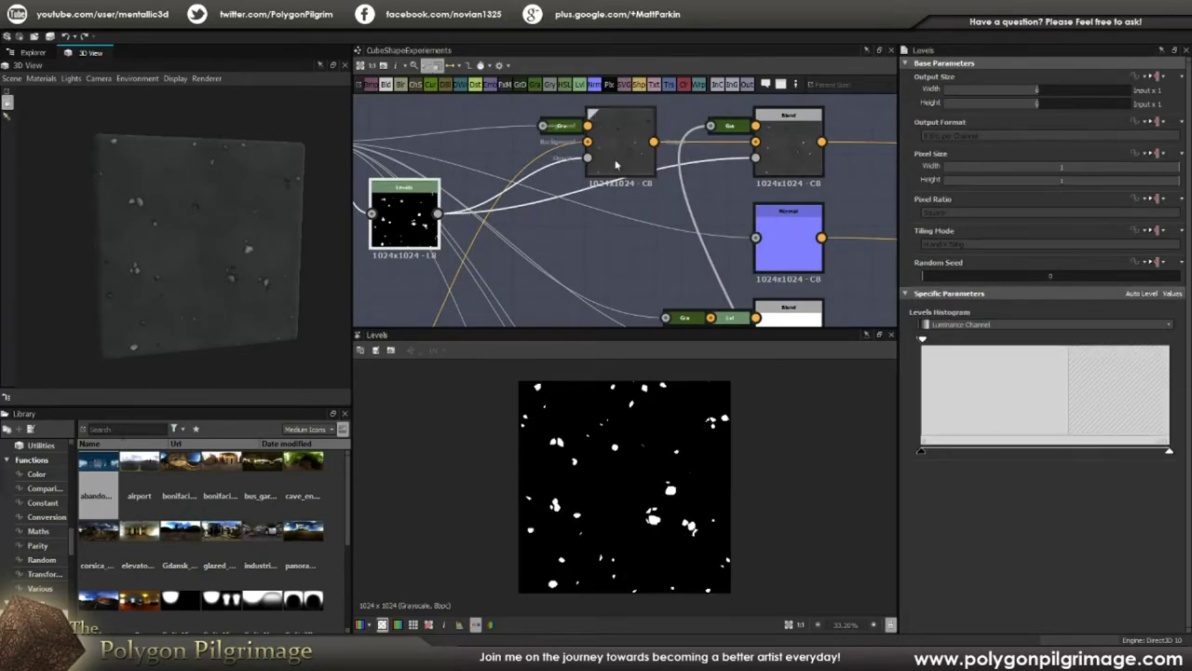
{"action": "double_click", "coordinate": [620, 149]}
{"action": "scroll", "coordinate": [666, 501], "scroll_direction": "up", "scroll_amount": 1}
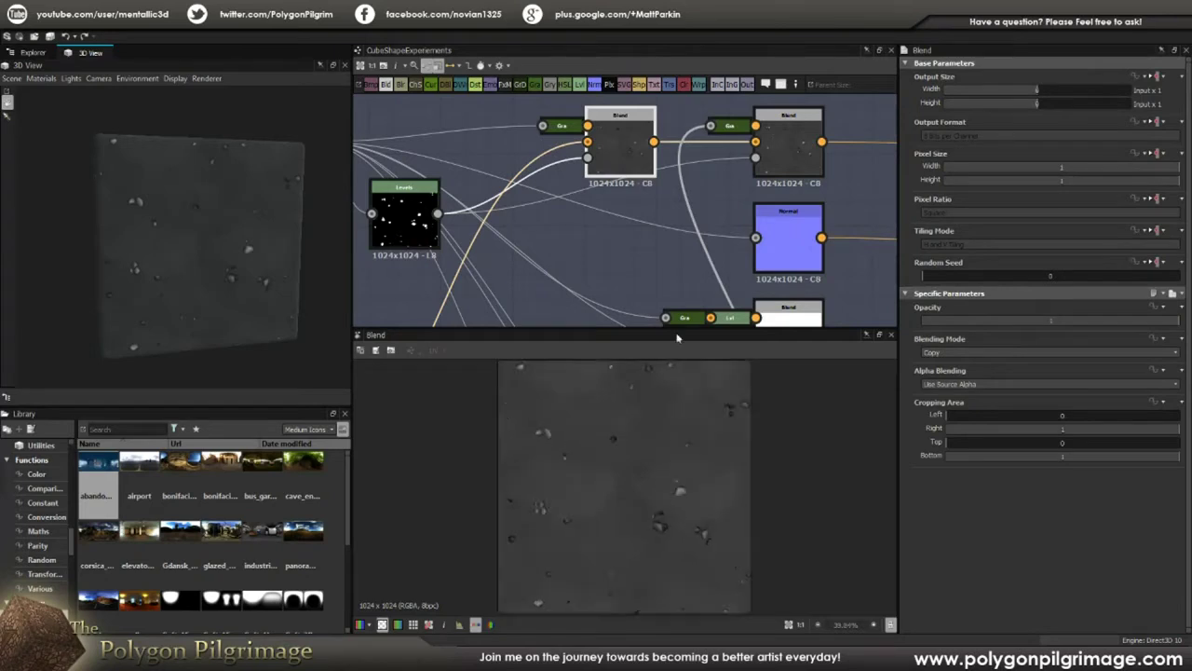
{"action": "scroll", "coordinate": [660, 249], "scroll_direction": "down", "scroll_amount": 2}
{"action": "scroll", "coordinate": [661, 249], "scroll_direction": "down", "scroll_amount": 2}
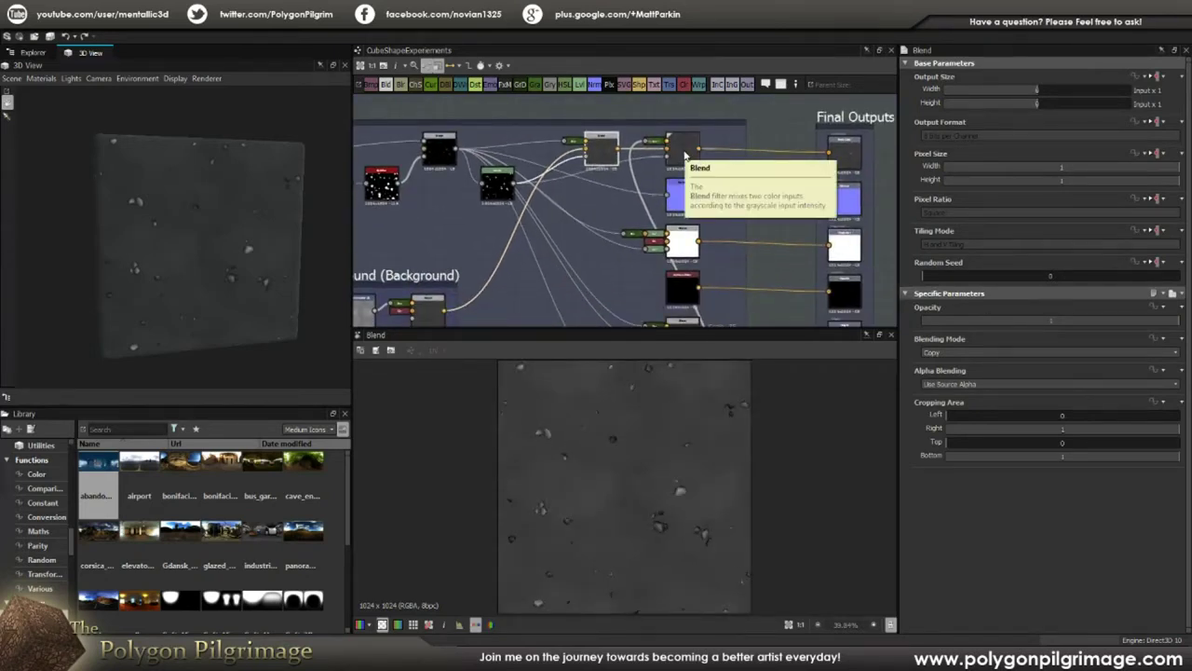
- Preview the Normal node and the masked stone Blend node that feeds it
{"action": "double_click", "coordinate": [675, 198]}
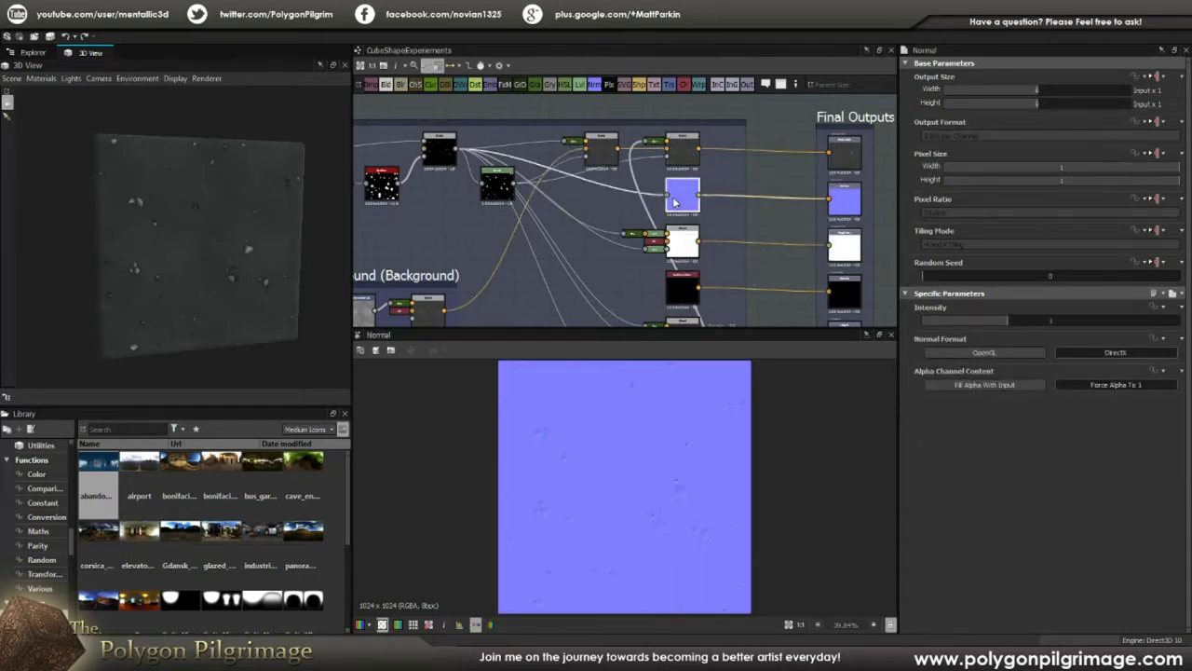
{"action": "double_click", "coordinate": [436, 151]}
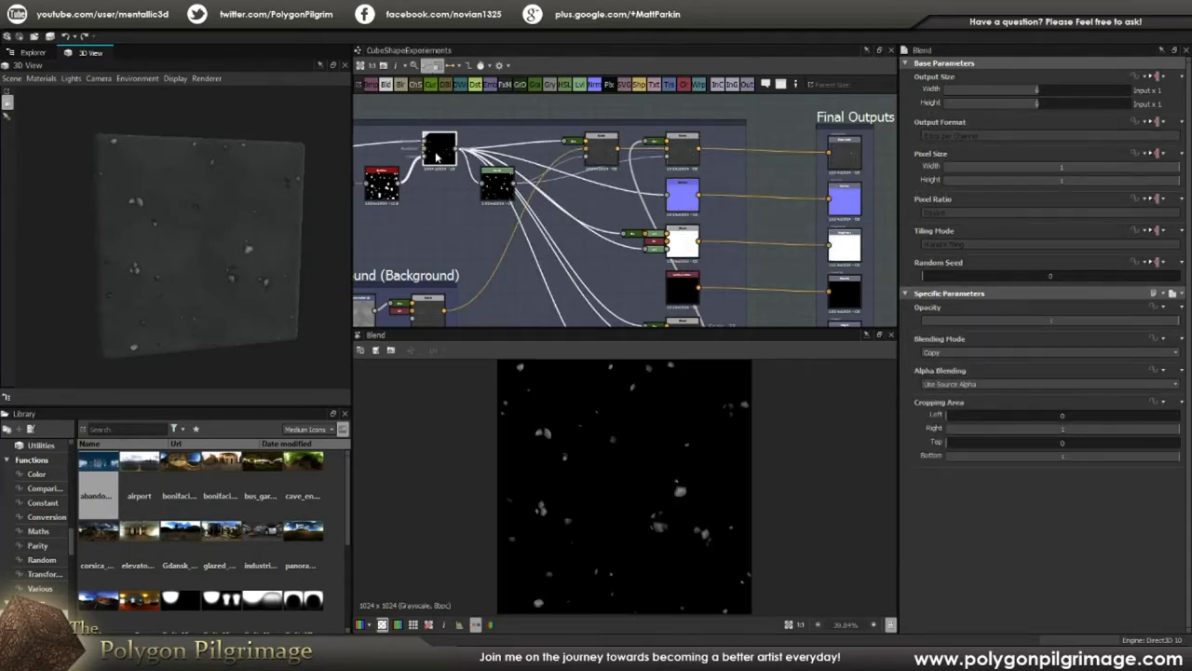
{"action": "scroll", "coordinate": [685, 219], "scroll_direction": "up", "scroll_amount": 3}
- Preview the Blend node feeding the roughness output and examine the faint stone outlines up close
{"action": "double_click", "coordinate": [694, 209]}
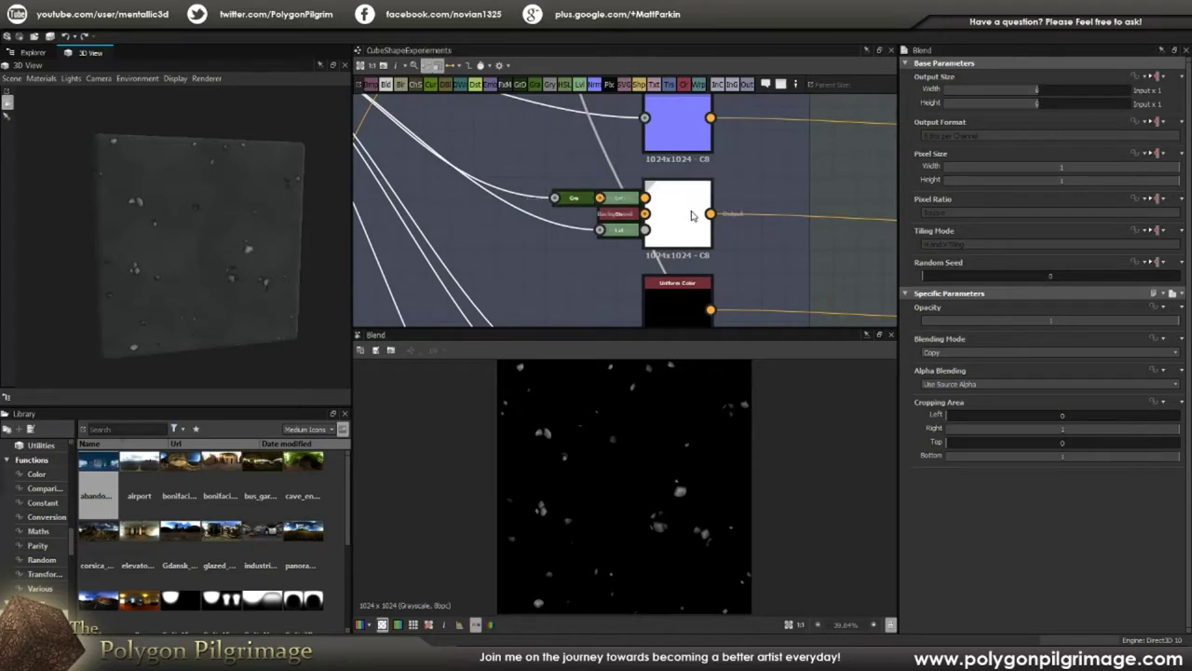
{"action": "scroll", "coordinate": [732, 230], "scroll_direction": "down", "scroll_amount": 5}
{"action": "scroll", "coordinate": [759, 240], "scroll_direction": "up", "scroll_amount": 4}
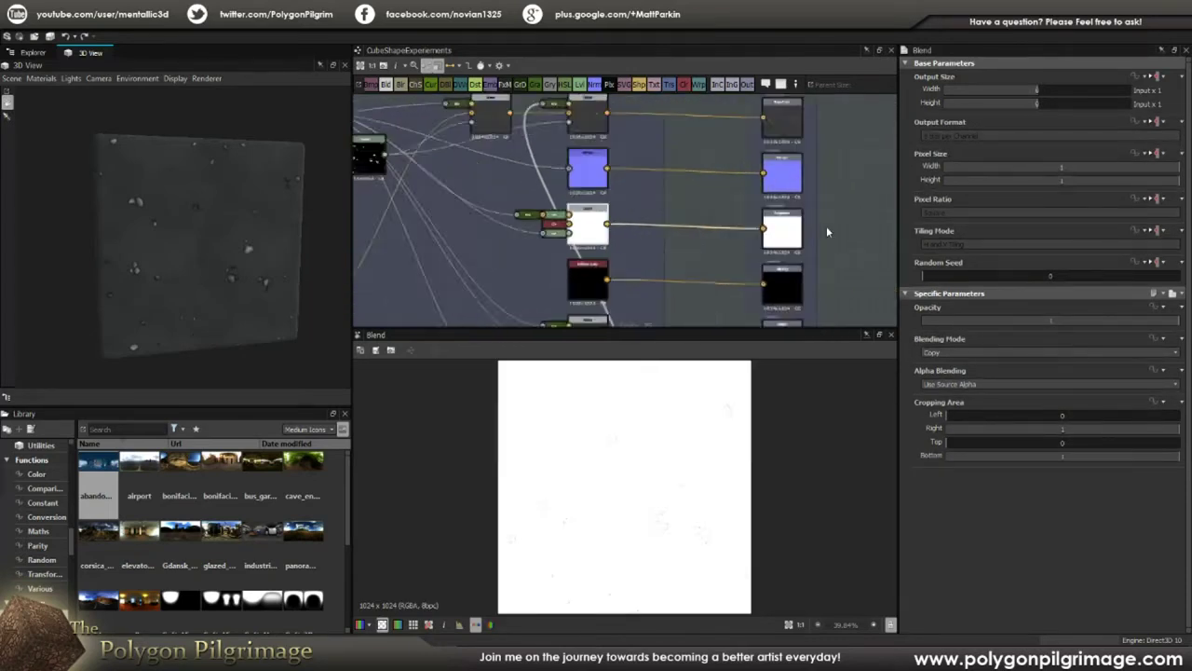
{"action": "scroll", "coordinate": [599, 220], "scroll_direction": "down", "scroll_amount": 1}
{"action": "scroll", "coordinate": [642, 490], "scroll_direction": "up", "scroll_amount": 3}
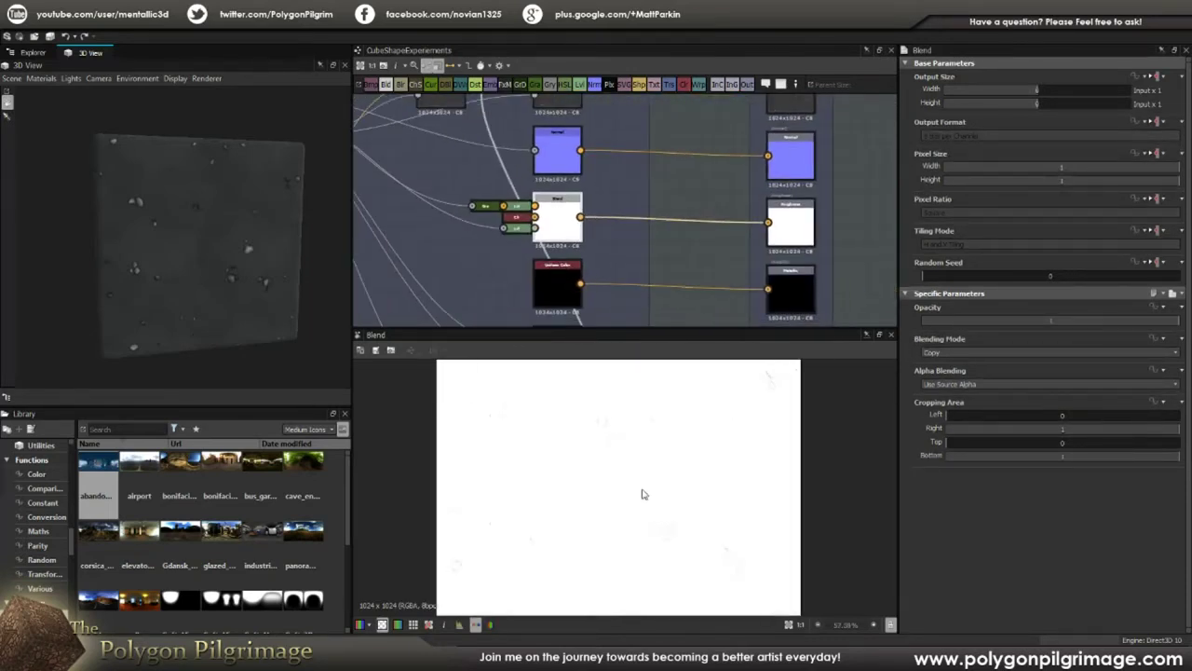
{"action": "scroll", "coordinate": [705, 548], "scroll_direction": "up", "scroll_amount": 3}
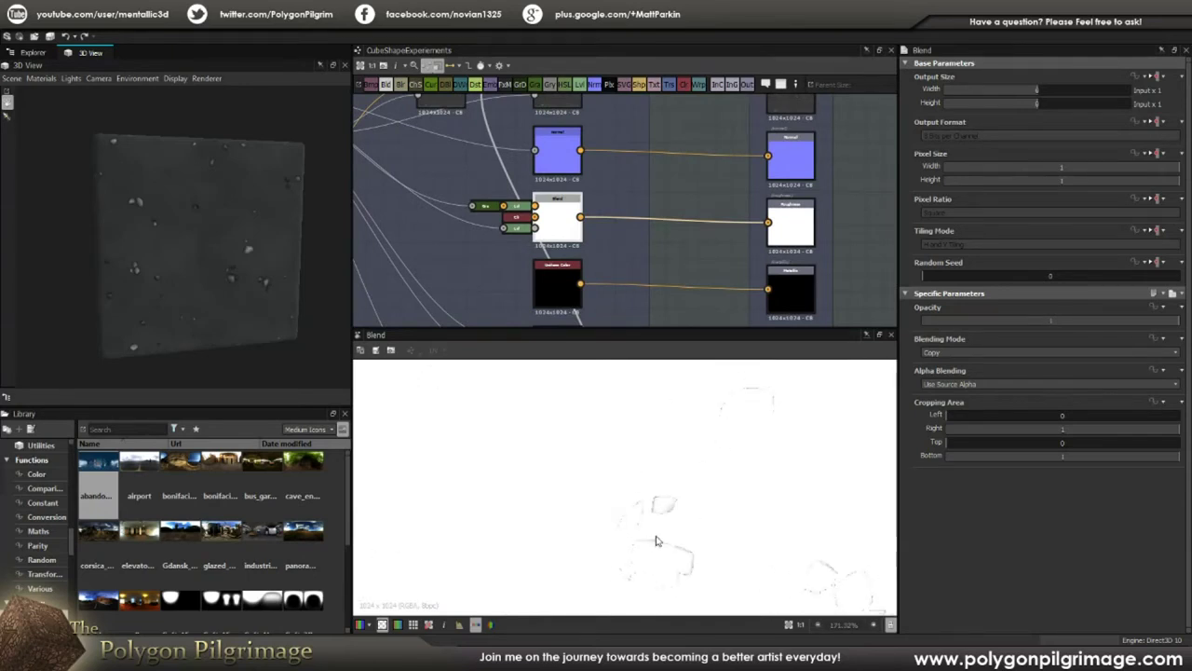
{"action": "scroll", "coordinate": [649, 529], "scroll_direction": "down", "scroll_amount": 6}
{"action": "scroll", "coordinate": [566, 414], "scroll_direction": "up", "scroll_amount": 6}
{"action": "scroll", "coordinate": [586, 443], "scroll_direction": "up", "scroll_amount": 1}
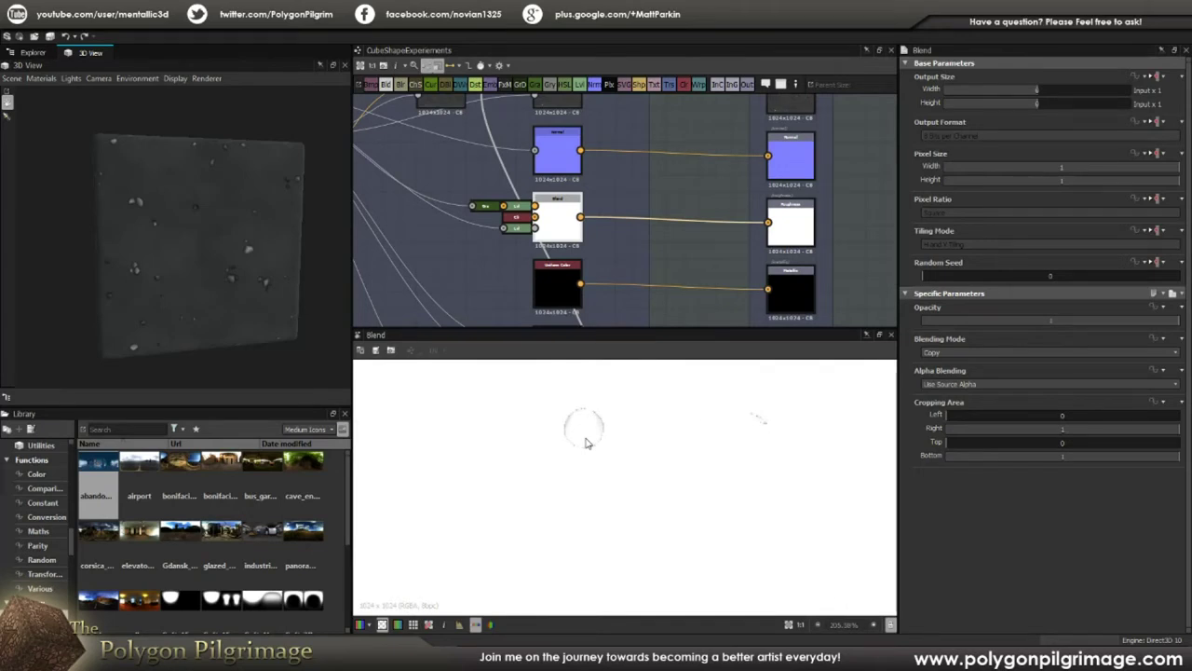
{"action": "key", "text": "f"}
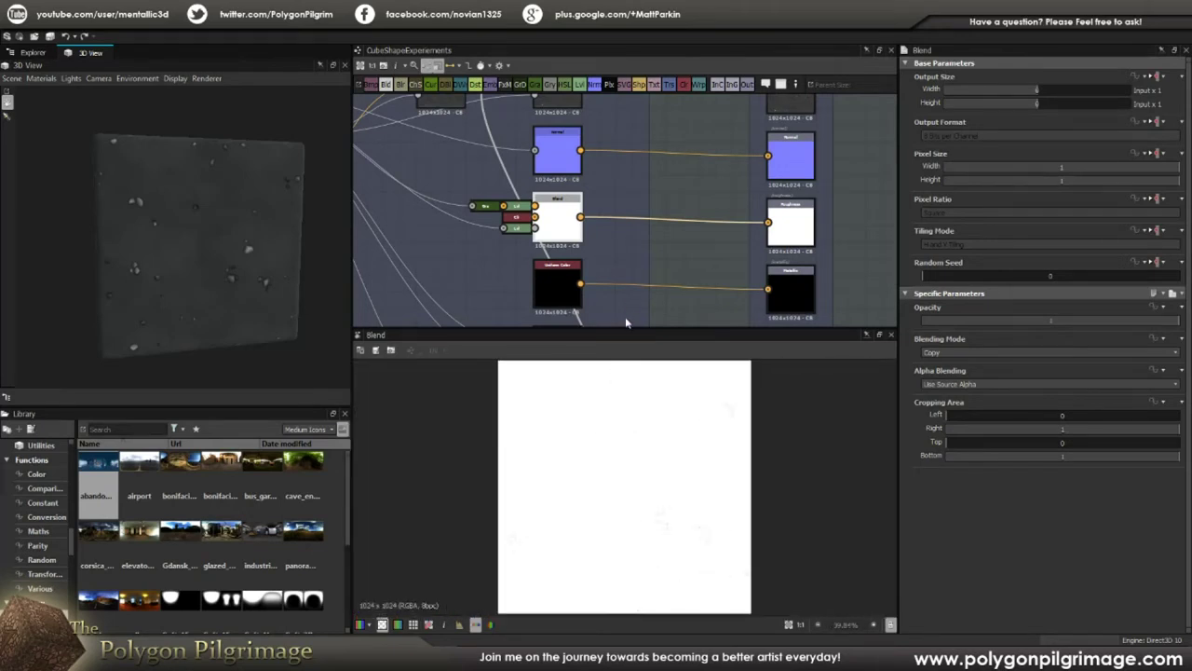
- Preview the Blend node feeding the height output and inspect the nodes attached to its inputs
{"action": "middle_click_drag", "start_coordinate": [615, 261], "coordinate": [647, 200]}
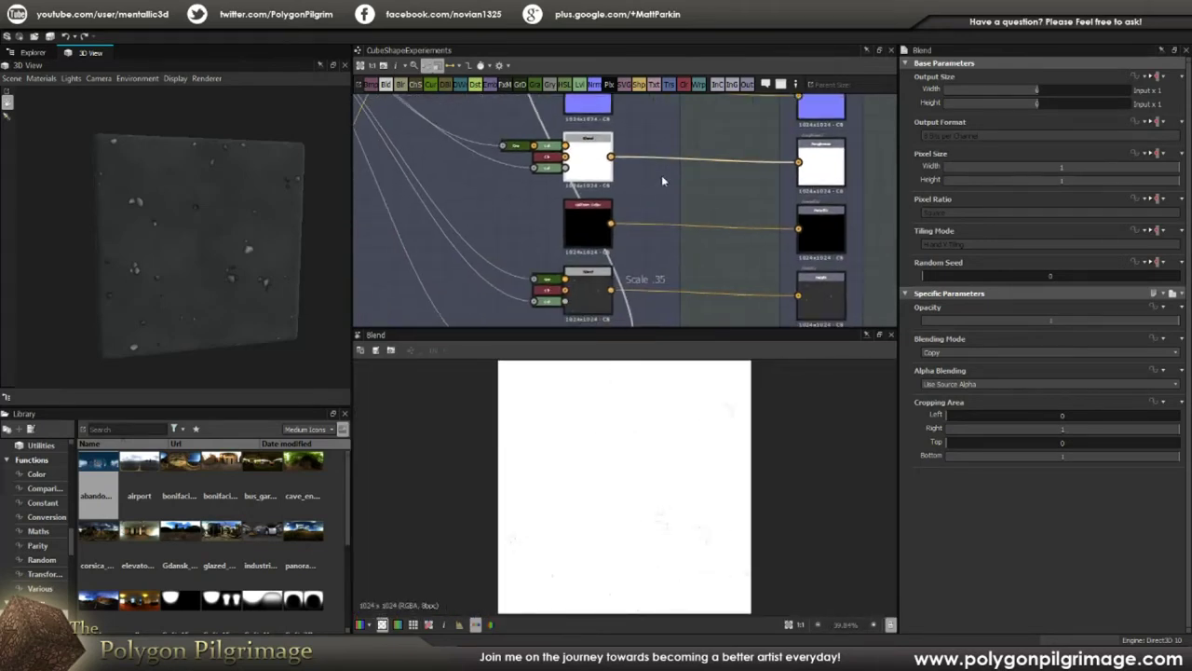
{"action": "middle_click_drag", "start_coordinate": [606, 255], "coordinate": [617, 242]}
{"action": "double_click", "coordinate": [610, 249]}
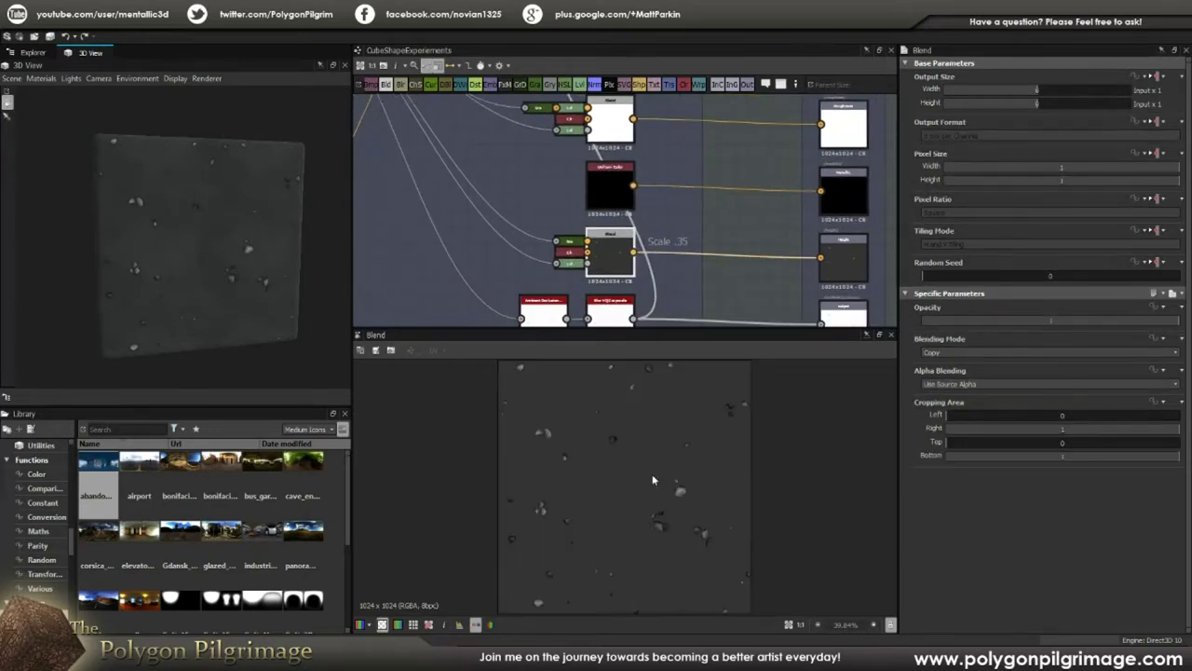
{"action": "scroll", "coordinate": [559, 210], "scroll_direction": "down", "scroll_amount": 5}
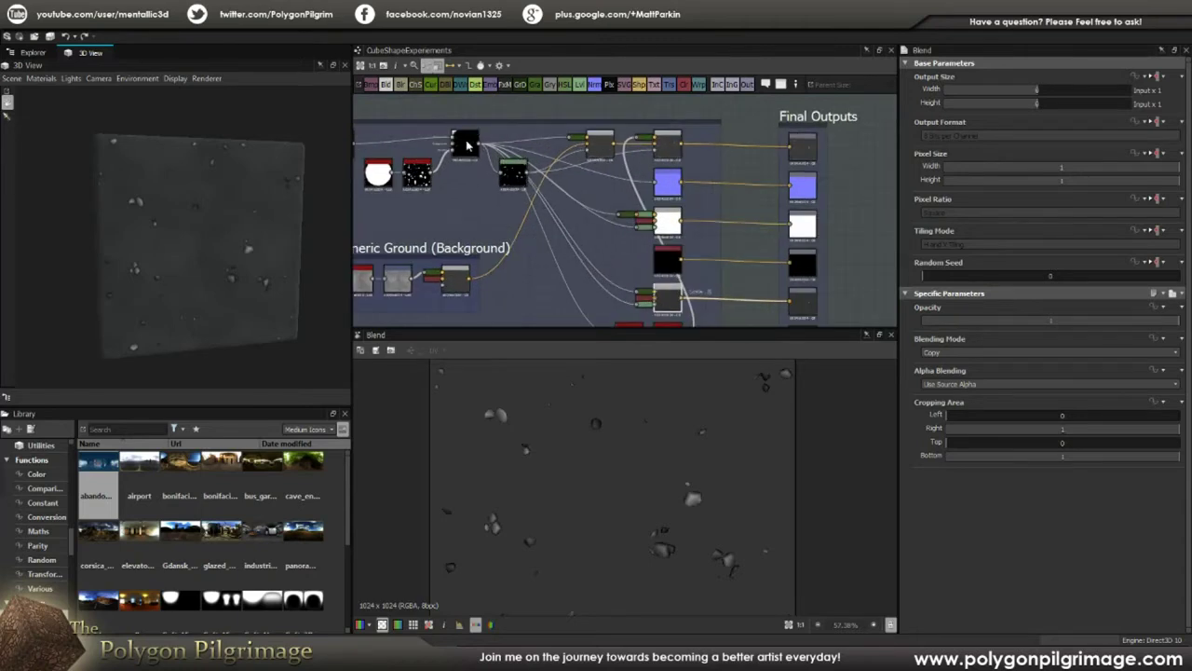
{"action": "scroll", "coordinate": [634, 279], "scroll_direction": "up", "scroll_amount": 6}
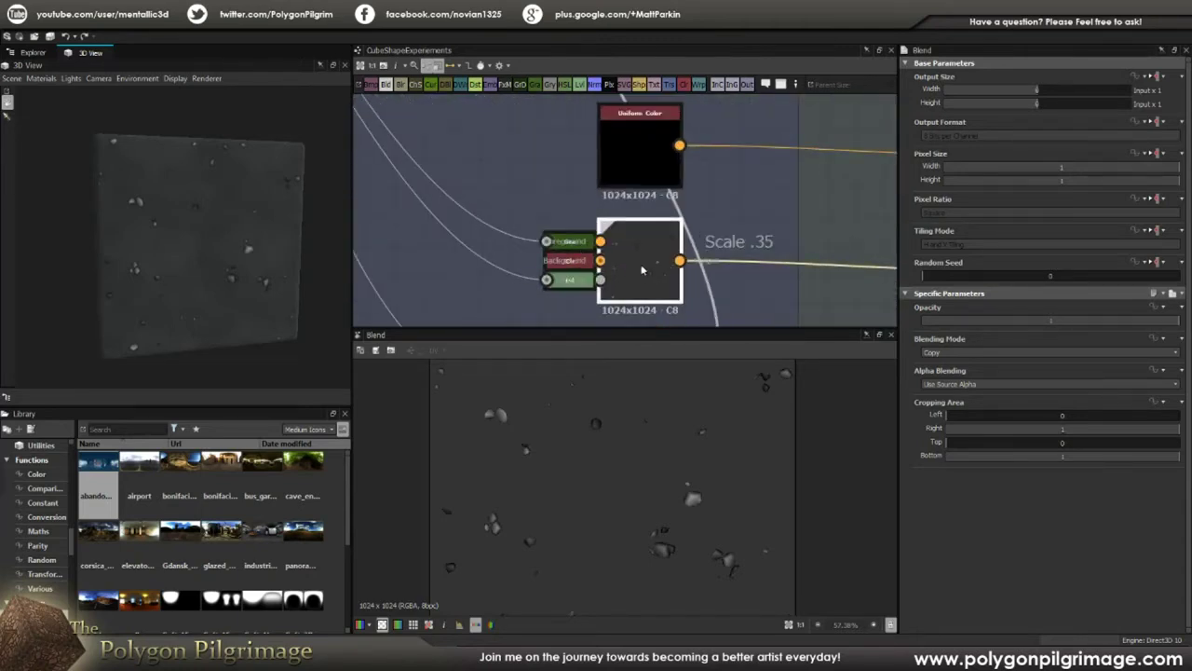
{"action": "middle_click_drag", "start_coordinate": [641, 270], "coordinate": [624, 247]}
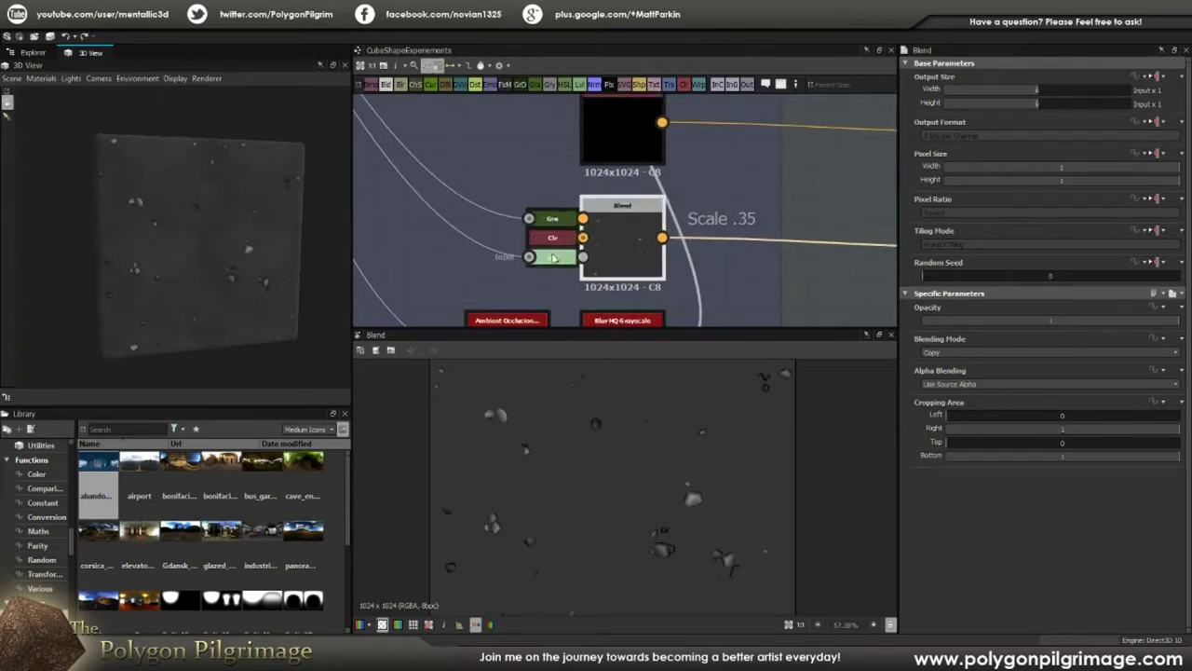
- Examine the stones in the height Blend preview up close, and view the whole map again
{"action": "scroll", "coordinate": [656, 490], "scroll_direction": "up", "scroll_amount": 3}
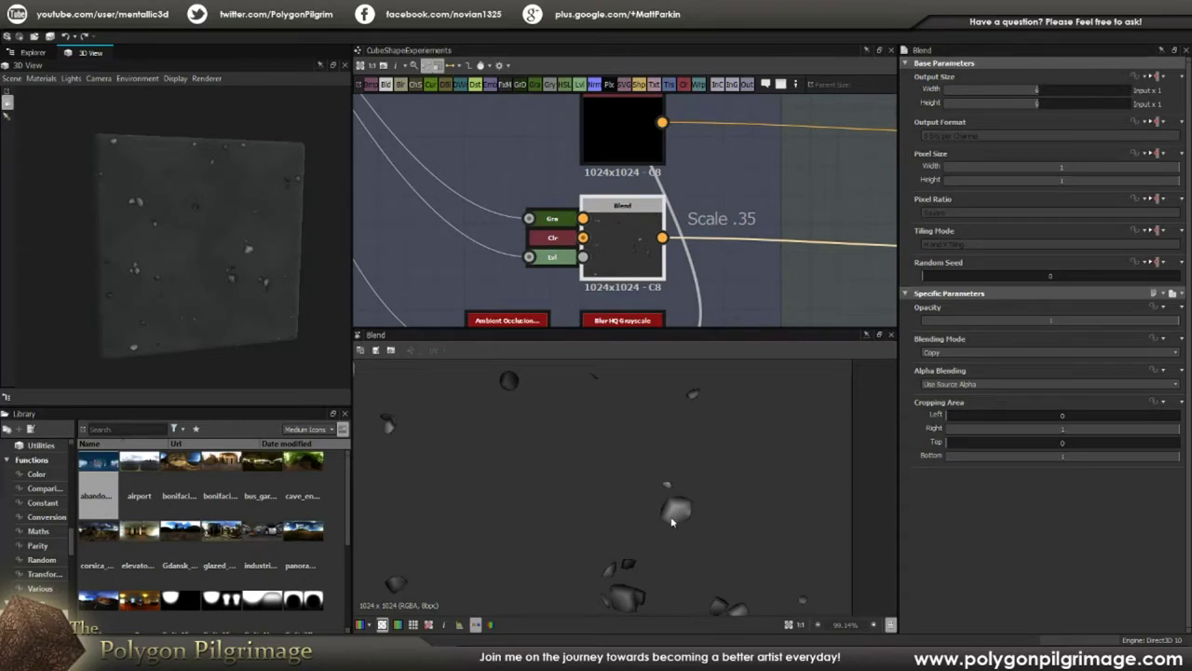
{"action": "scroll", "coordinate": [672, 520], "scroll_direction": "down", "scroll_amount": 5}
{"action": "scroll", "coordinate": [625, 223], "scroll_direction": "down", "scroll_amount": 2}
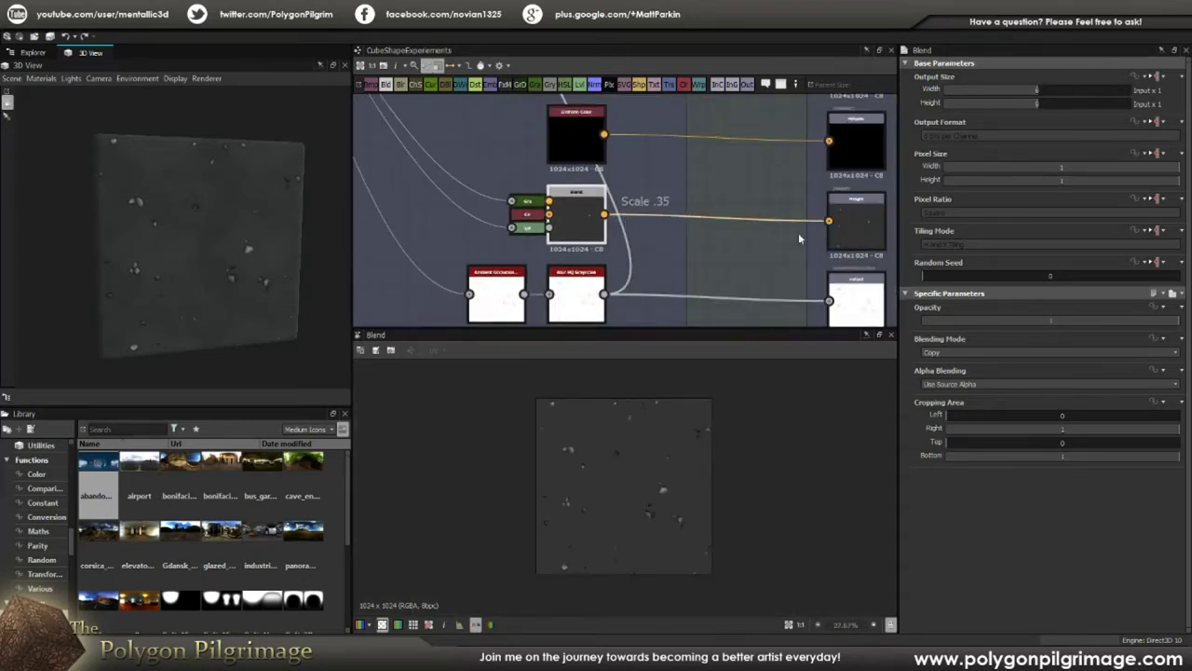
- Preview the Ambient Occlusion node below the height Blend and review its height depth, radius and quality parameters
{"action": "middle_click_drag", "start_coordinate": [651, 248], "coordinate": [703, 199]}
{"action": "scroll", "coordinate": [568, 244], "scroll_direction": "up", "scroll_amount": 1}
{"action": "double_click", "coordinate": [567, 244]}
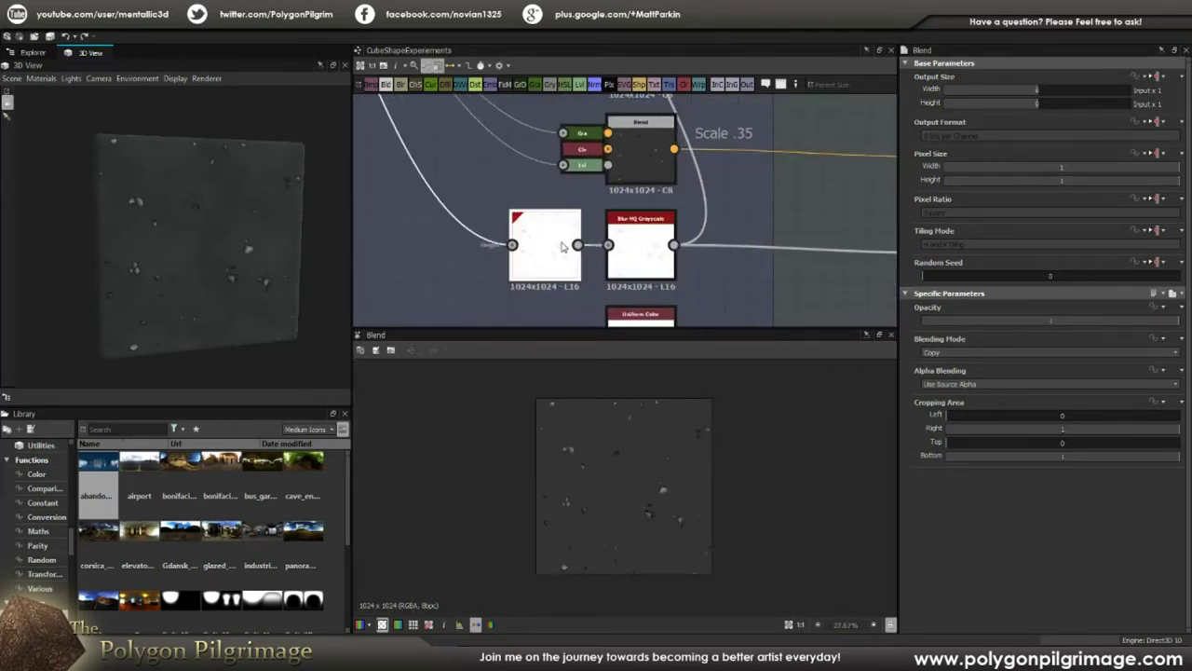
{"action": "scroll", "coordinate": [610, 434], "scroll_direction": "up", "scroll_amount": 3}
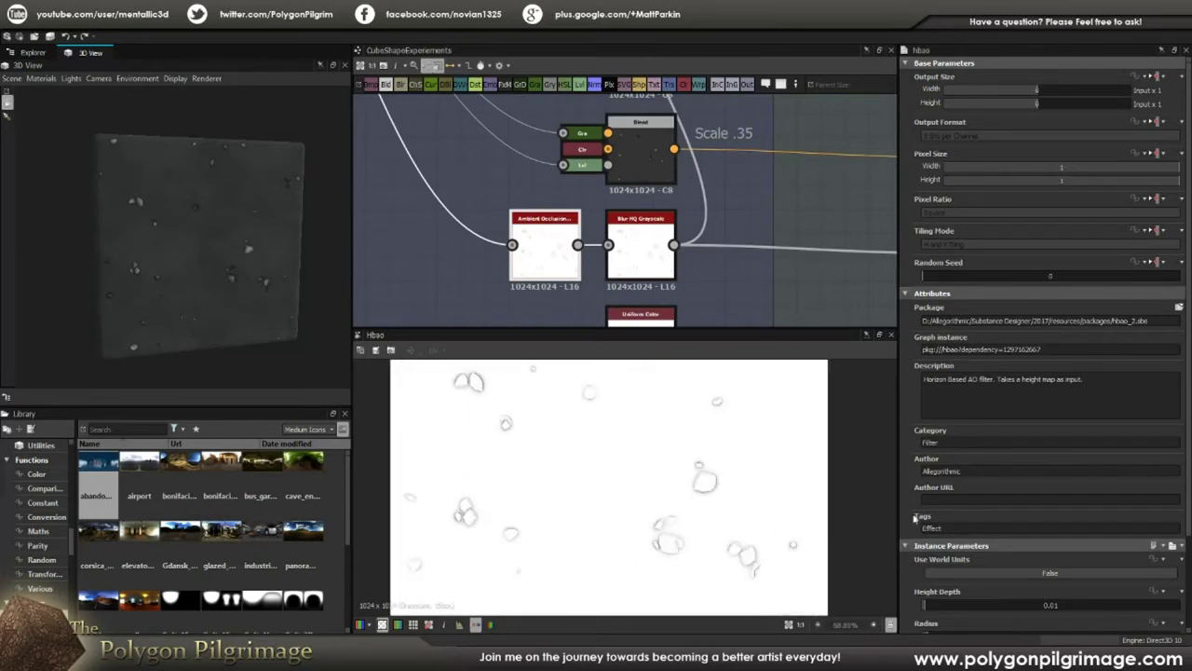
{"action": "scroll", "coordinate": [950, 529], "scroll_direction": "down", "scroll_amount": 2}
{"action": "scroll", "coordinate": [950, 530], "scroll_direction": "down", "scroll_amount": 1}
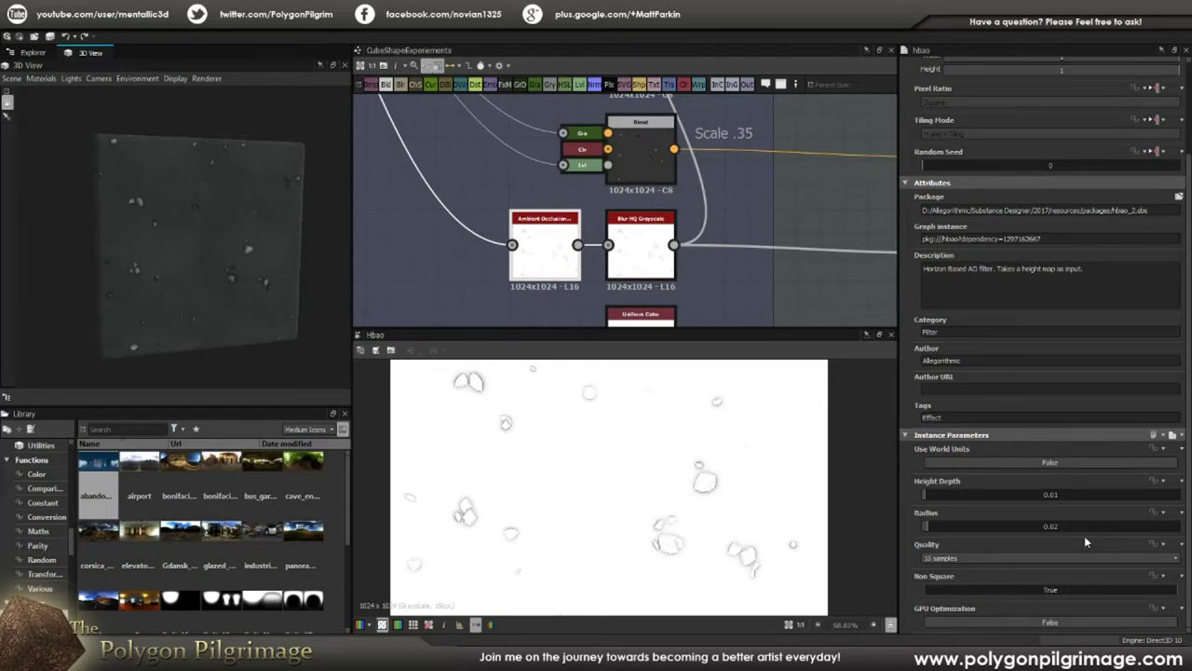
- Preview the Blur HQ Grayscale node after the ambient occlusion, review its intensity and quality, and check the remaining outputs
{"action": "left_click", "coordinate": [637, 251]}
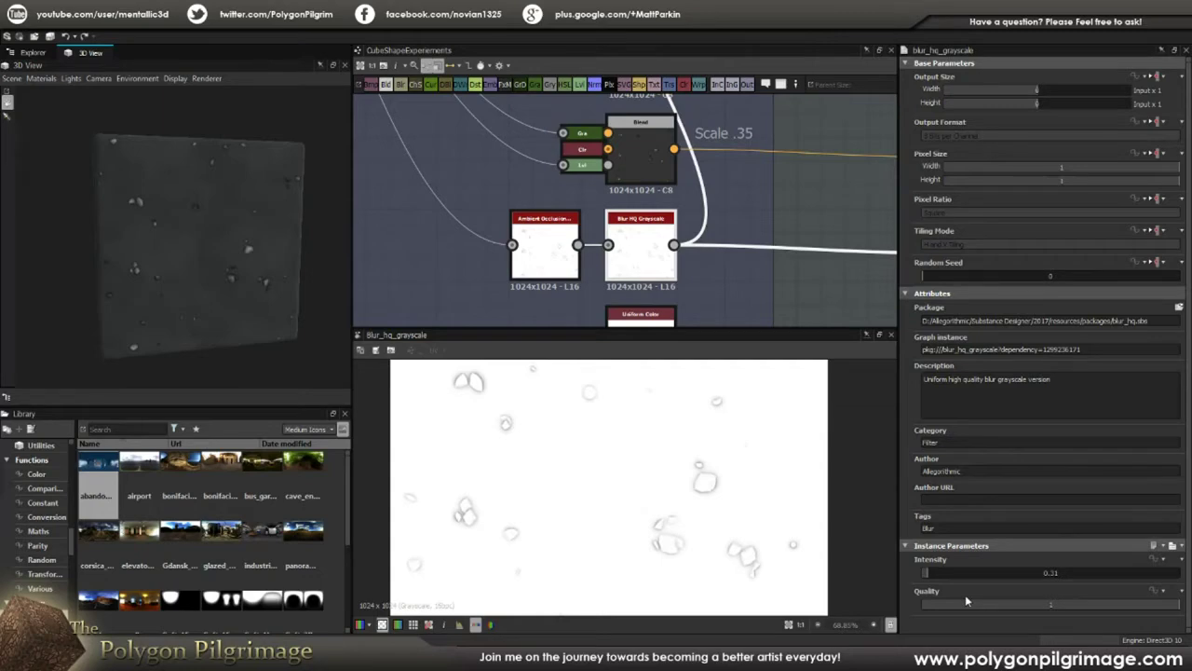
{"action": "left_click", "coordinate": [724, 294]}
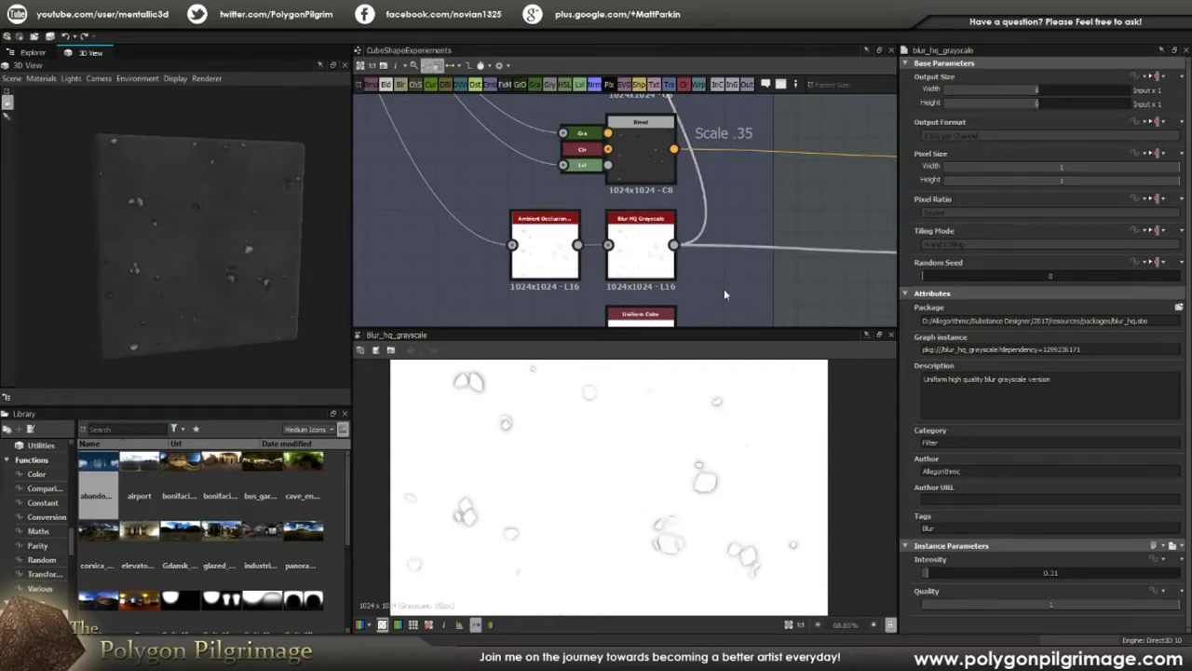
{"action": "scroll", "coordinate": [713, 286], "scroll_direction": "down", "scroll_amount": 5}
{"action": "middle_click_drag", "start_coordinate": [706, 283], "coordinate": [661, 203]}
{"action": "scroll", "coordinate": [659, 226], "scroll_direction": "up", "scroll_amount": 2}
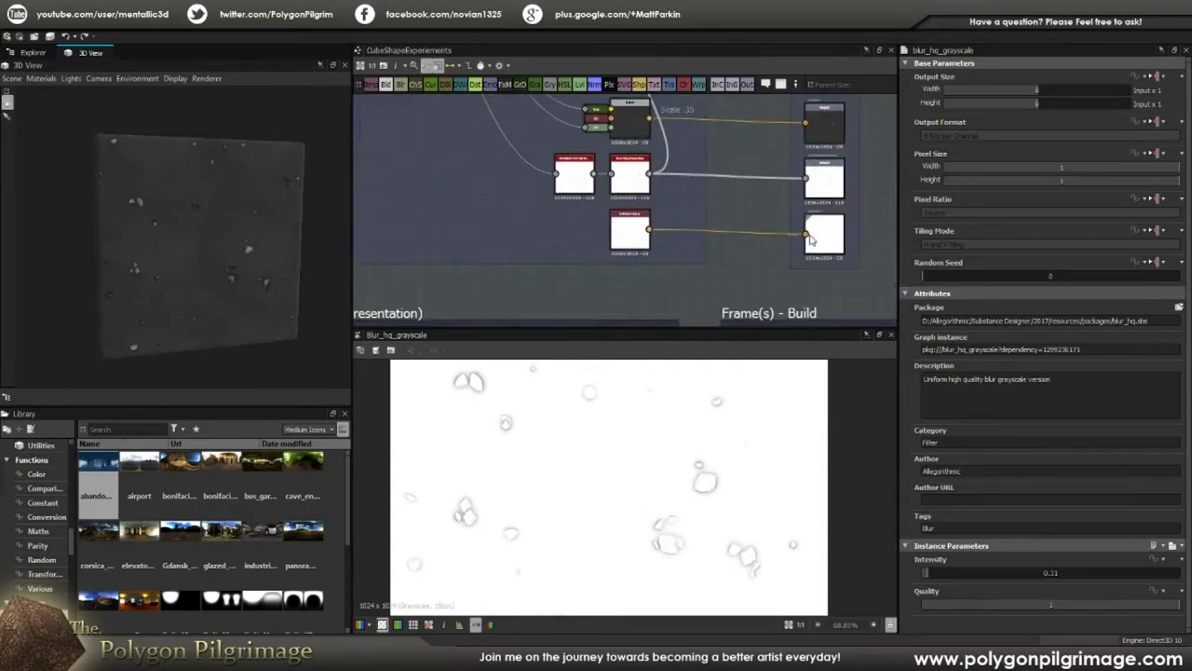
- Move the Final Outputs frame with its output nodes beside the Frame(s) - Build section
{"action": "scroll", "coordinate": [829, 231], "scroll_direction": "down", "scroll_amount": 4}
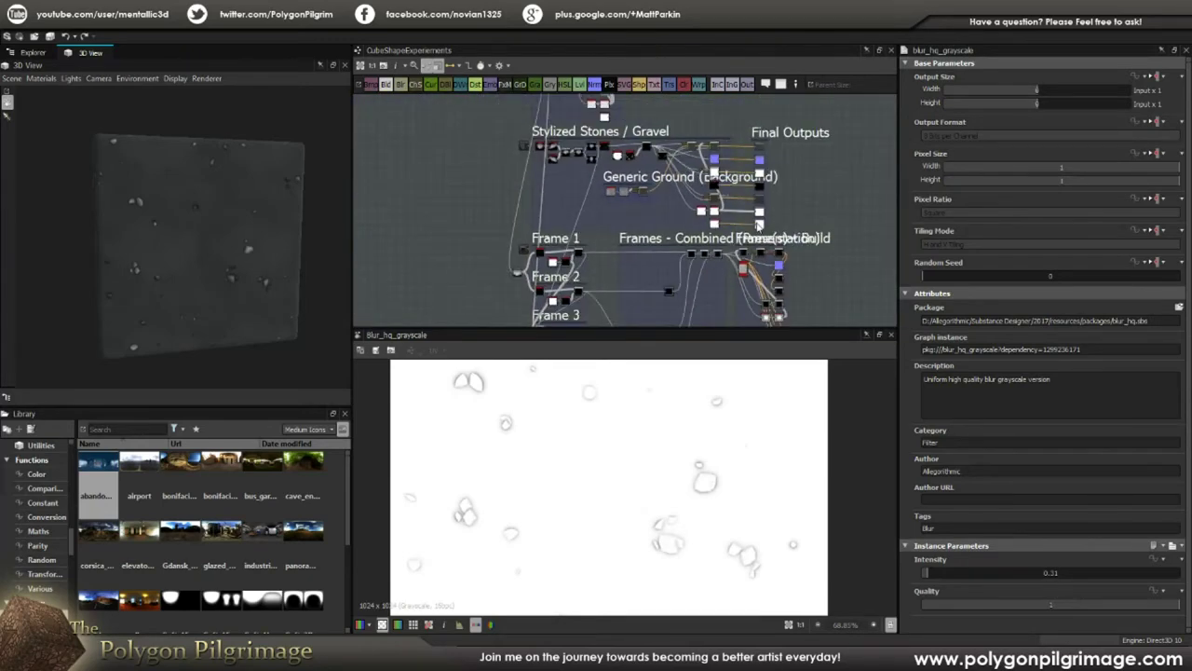
{"action": "left_click_drag", "start_coordinate": [764, 132], "coordinate": [863, 265]}
{"action": "middle_click_drag", "start_coordinate": [829, 212], "coordinate": [682, 132]}
{"action": "scroll", "coordinate": [669, 199], "scroll_direction": "up", "scroll_amount": 3}
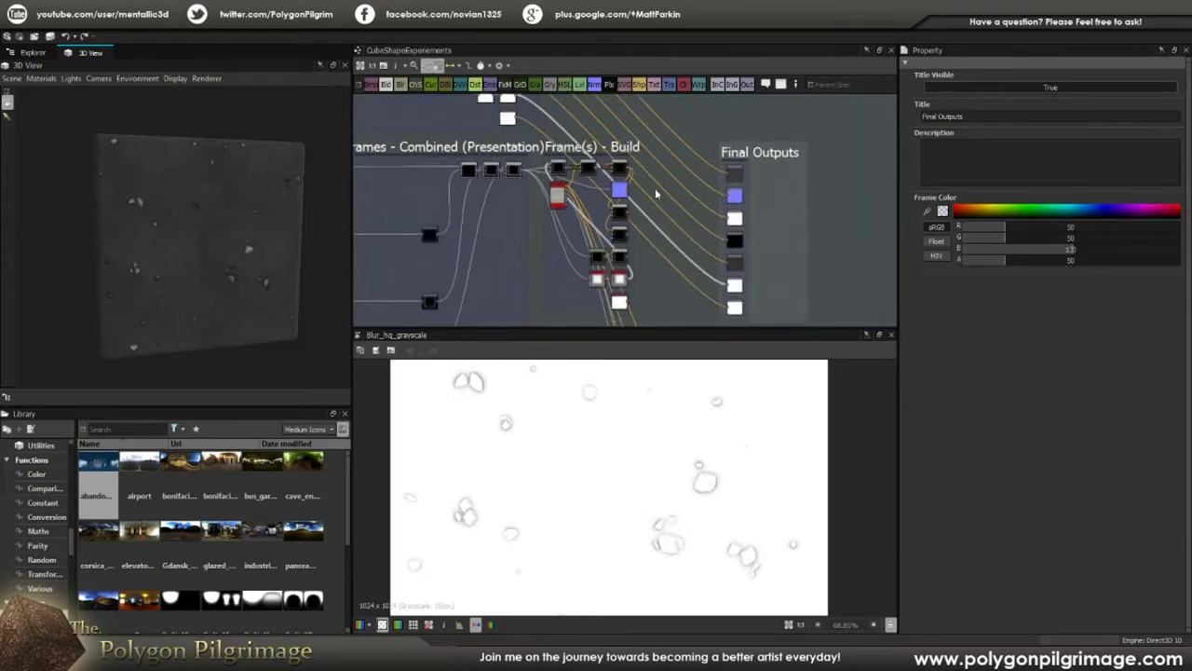
- Connect the seven result nodes in the Frame(s) - Build section to their corresponding nodes in Final Outputs
{"action": "left_click_drag", "start_coordinate": [624, 166], "coordinate": [744, 173]}
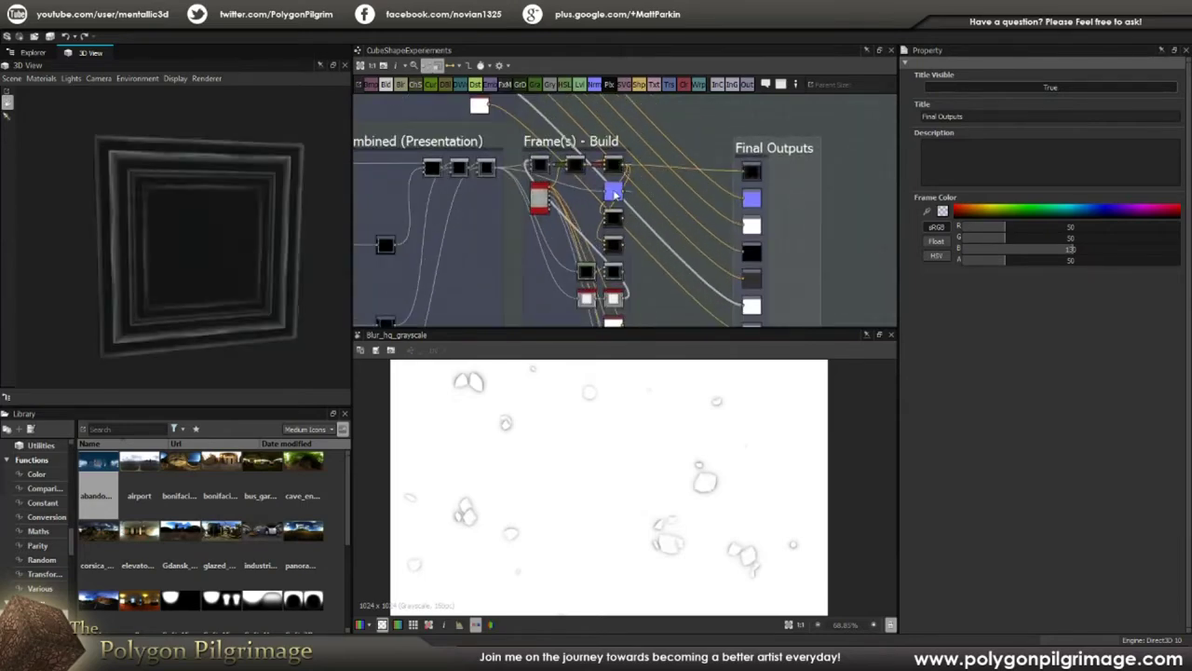
{"action": "left_click_drag", "start_coordinate": [624, 193], "coordinate": [751, 198]}
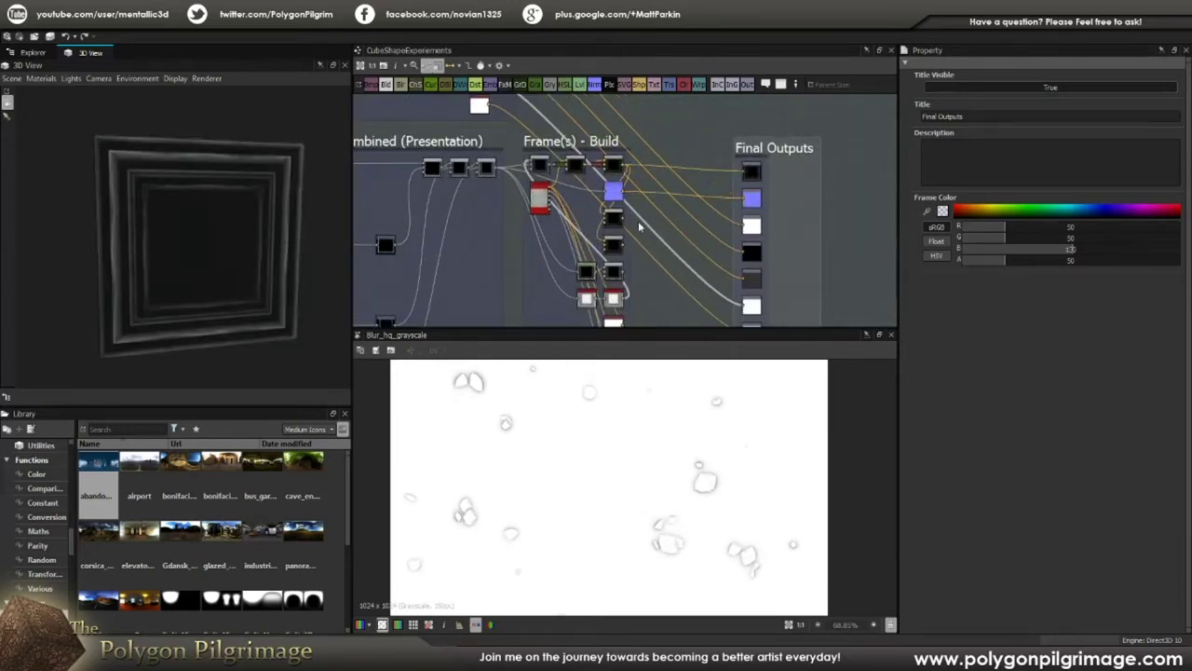
{"action": "left_click_drag", "start_coordinate": [624, 221], "coordinate": [751, 225]}
{"action": "left_click_drag", "start_coordinate": [627, 248], "coordinate": [750, 253]}
{"action": "left_click_drag", "start_coordinate": [627, 271], "coordinate": [749, 281]}
{"action": "middle_click_drag", "start_coordinate": [685, 276], "coordinate": [687, 246]}
{"action": "left_click_drag", "start_coordinate": [624, 274], "coordinate": [750, 278]}
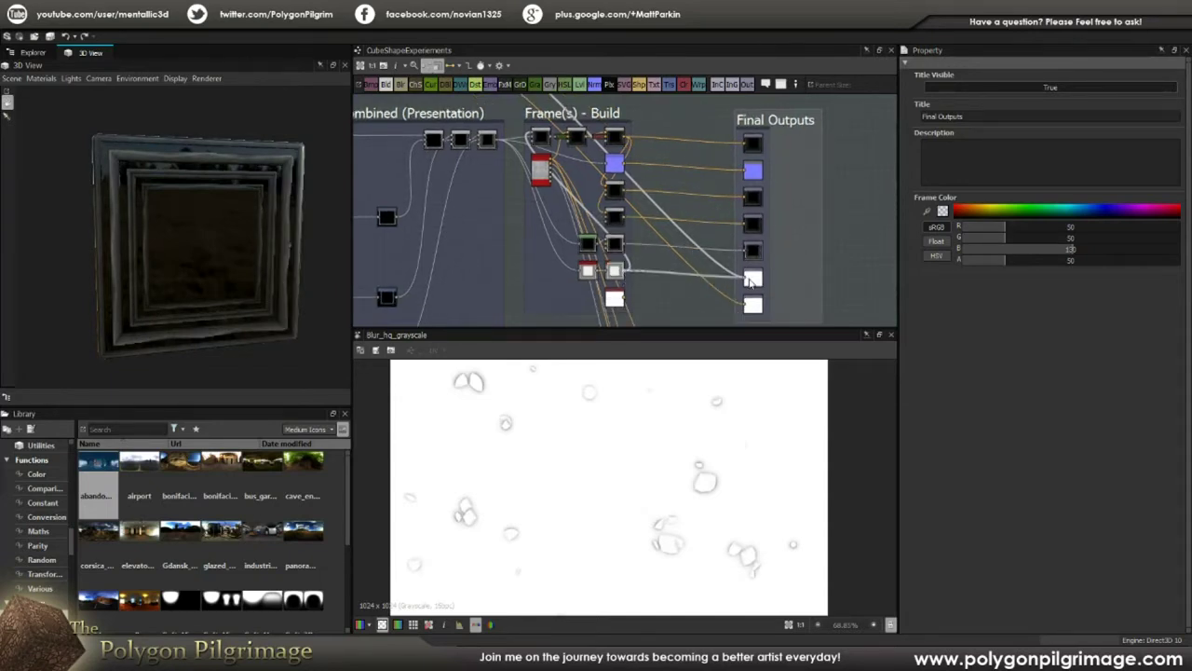
{"action": "left_click_drag", "start_coordinate": [627, 300], "coordinate": [752, 305]}
- Examine the frame material on the 3D cube from an angle
{"action": "scroll", "coordinate": [702, 242], "scroll_direction": "down", "scroll_amount": 2}
{"action": "left_click_drag", "start_coordinate": [745, 156], "coordinate": [739, 150]}
{"action": "left_click_drag", "start_coordinate": [209, 216], "coordinate": [241, 213]}
- Look over the Frame 1 section and its place relative to the stones, the other frames and the combined presentation section
{"action": "middle_click_drag", "start_coordinate": [462, 222], "coordinate": [703, 203]}
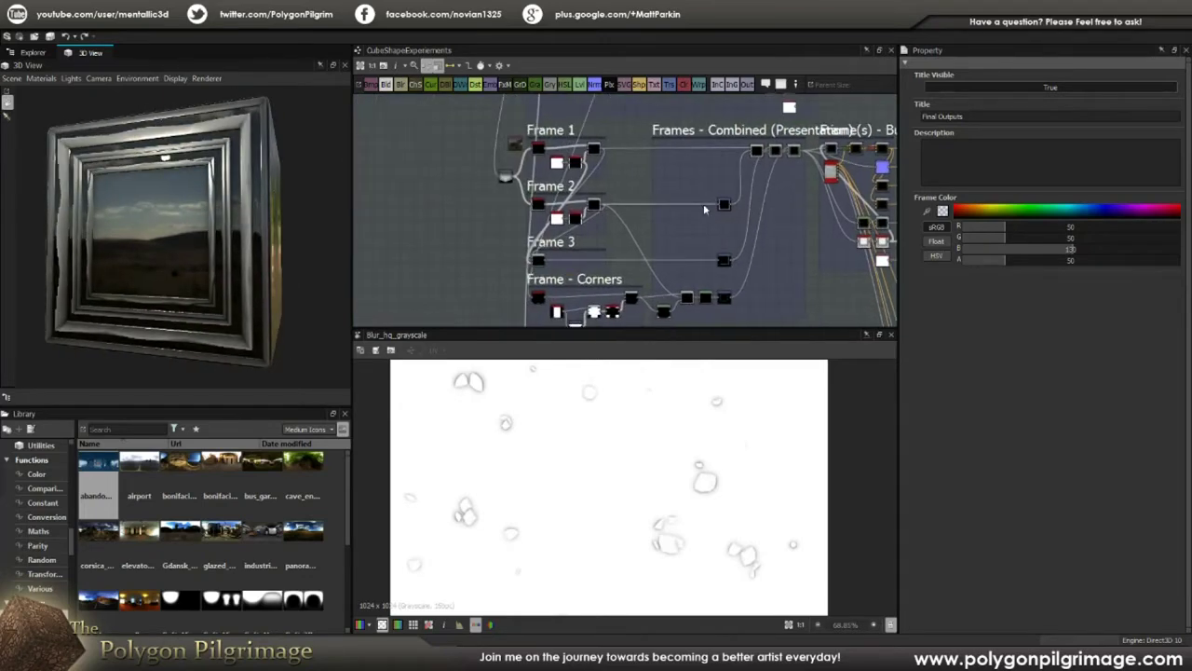
{"action": "middle_click_drag", "start_coordinate": [528, 144], "coordinate": [532, 191]}
{"action": "scroll", "coordinate": [525, 190], "scroll_direction": "up", "scroll_amount": 3}
{"action": "scroll", "coordinate": [522, 185], "scroll_direction": "up", "scroll_amount": 2}
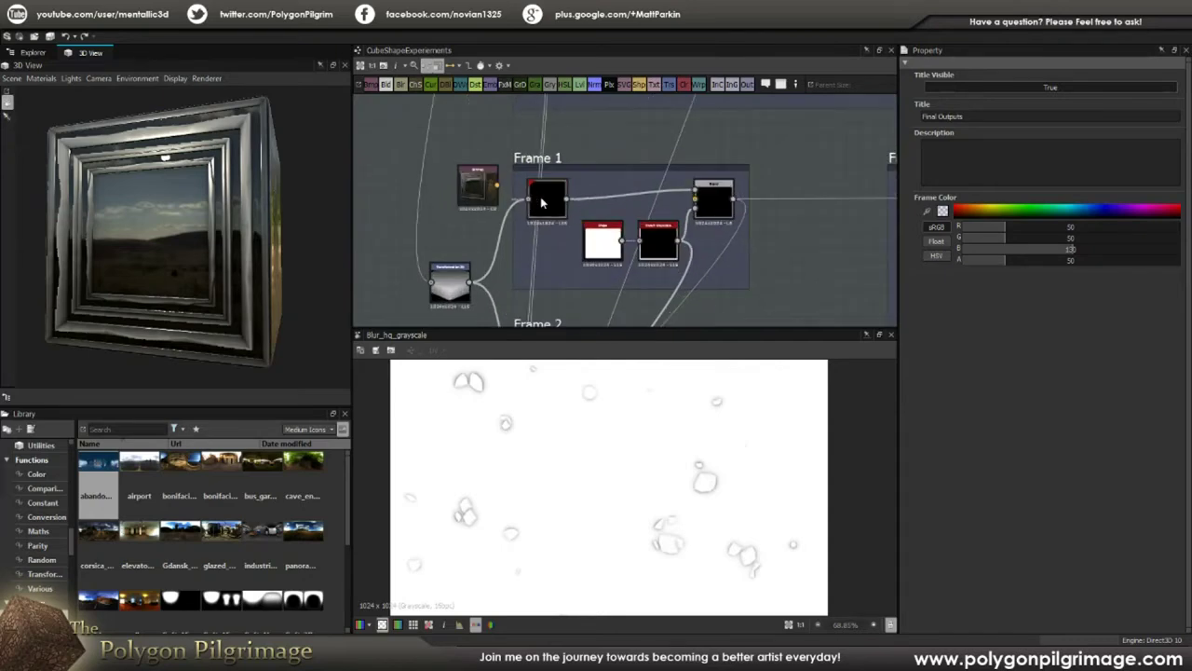
{"action": "scroll", "coordinate": [538, 209], "scroll_direction": "down", "scroll_amount": 5}
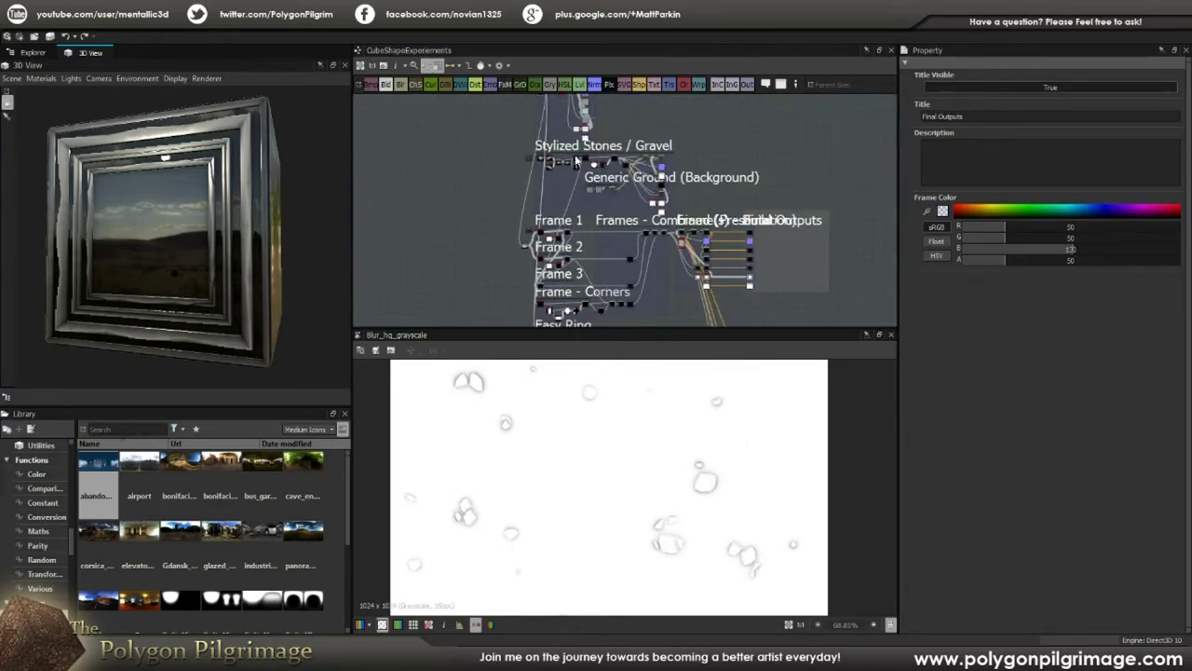
{"action": "mouse_move", "coordinate": [574, 154]}
{"action": "middle_mouse_down"}
{"action": "mouse_move", "coordinate": [572, 191]}
{"action": "mouse_move", "coordinate": [587, 169]}
{"action": "middle_mouse_up"}
{"action": "scroll", "coordinate": [537, 253], "scroll_direction": "up", "scroll_amount": 2}
{"action": "scroll", "coordinate": [537, 254], "scroll_direction": "up", "scroll_amount": 3}
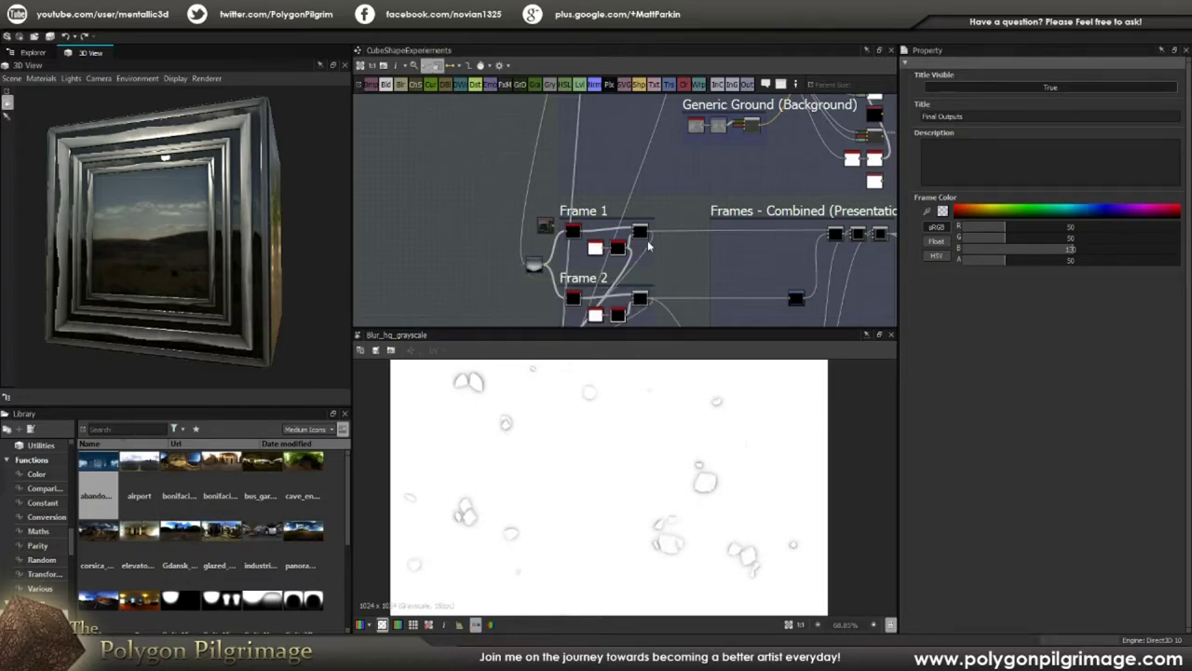
{"action": "scroll", "coordinate": [665, 244], "scroll_direction": "down", "scroll_amount": 3}
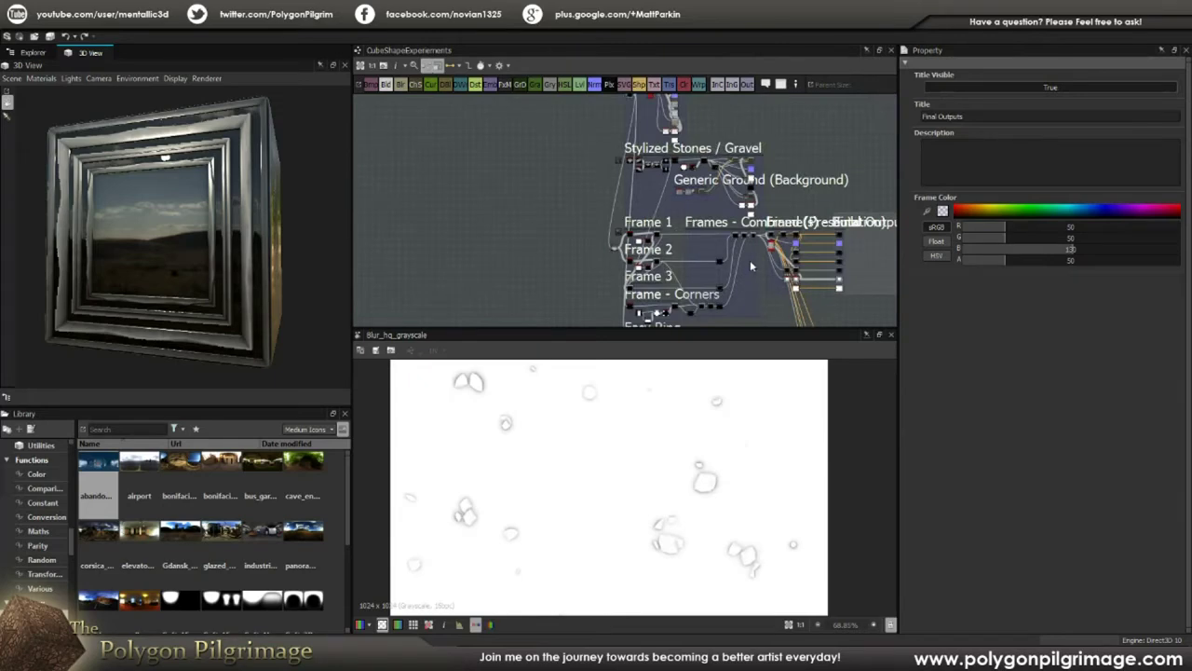
{"action": "scroll", "coordinate": [659, 261], "scroll_direction": "up", "scroll_amount": 3}
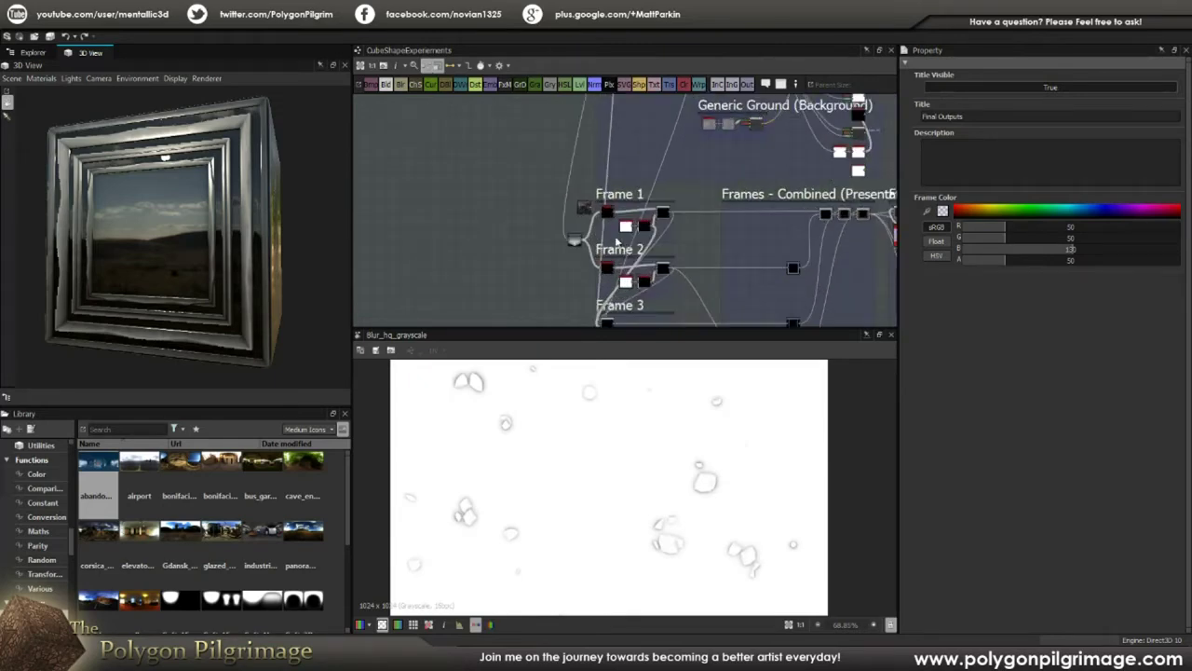
{"action": "scroll", "coordinate": [586, 224], "scroll_direction": "up", "scroll_amount": 1}
- Trace the input of the Transformation 2D node ahead of Frame 1 upstream and preview that node
{"action": "left_click", "coordinate": [572, 241]}
{"action": "middle_click_drag", "start_coordinate": [589, 166], "coordinate": [592, 264]}
{"action": "middle_click_drag", "start_coordinate": [628, 180], "coordinate": [624, 293]}
{"action": "middle_click_drag", "start_coordinate": [630, 229], "coordinate": [637, 321]}
{"action": "scroll", "coordinate": [604, 189], "scroll_direction": "up", "scroll_amount": 3}
{"action": "scroll", "coordinate": [590, 187], "scroll_direction": "up", "scroll_amount": 2}
{"action": "scroll", "coordinate": [556, 183], "scroll_direction": "down", "scroll_amount": 5}
{"action": "middle_click_drag", "start_coordinate": [556, 278], "coordinate": [573, 168]}
{"action": "middle_click_drag", "start_coordinate": [574, 212], "coordinate": [596, 131]}
{"action": "middle_click_drag", "start_coordinate": [572, 237], "coordinate": [556, 184]}
{"action": "scroll", "coordinate": [555, 228], "scroll_direction": "up", "scroll_amount": 4}
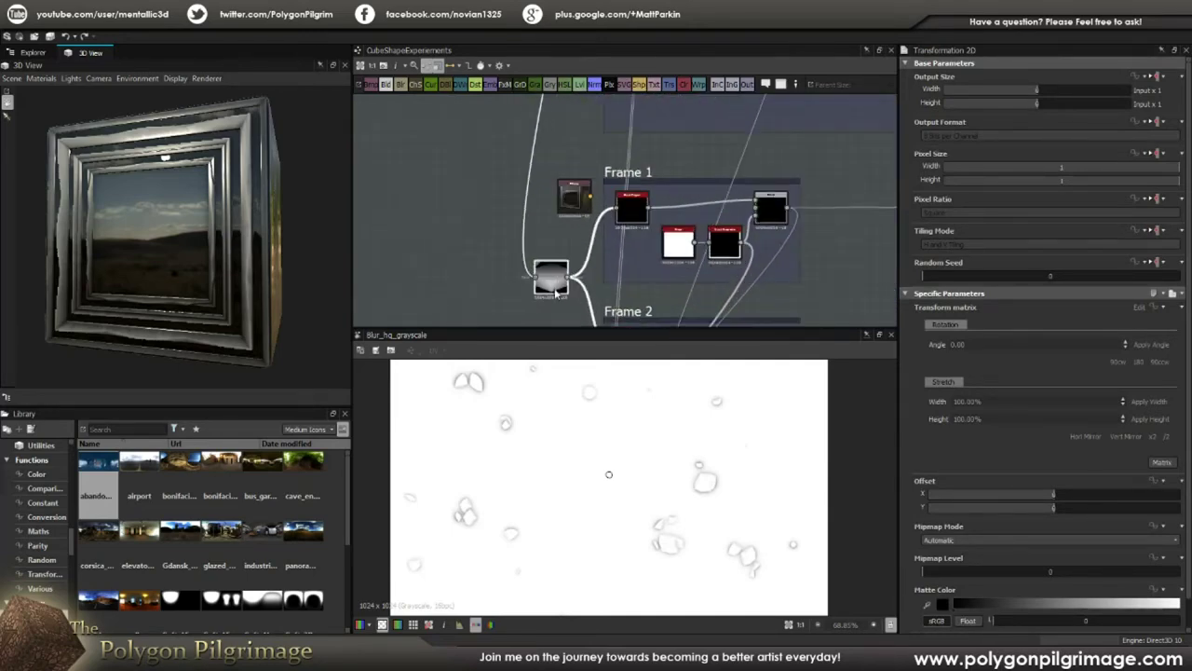
{"action": "scroll", "coordinate": [554, 282], "scroll_direction": "up", "scroll_amount": 2}
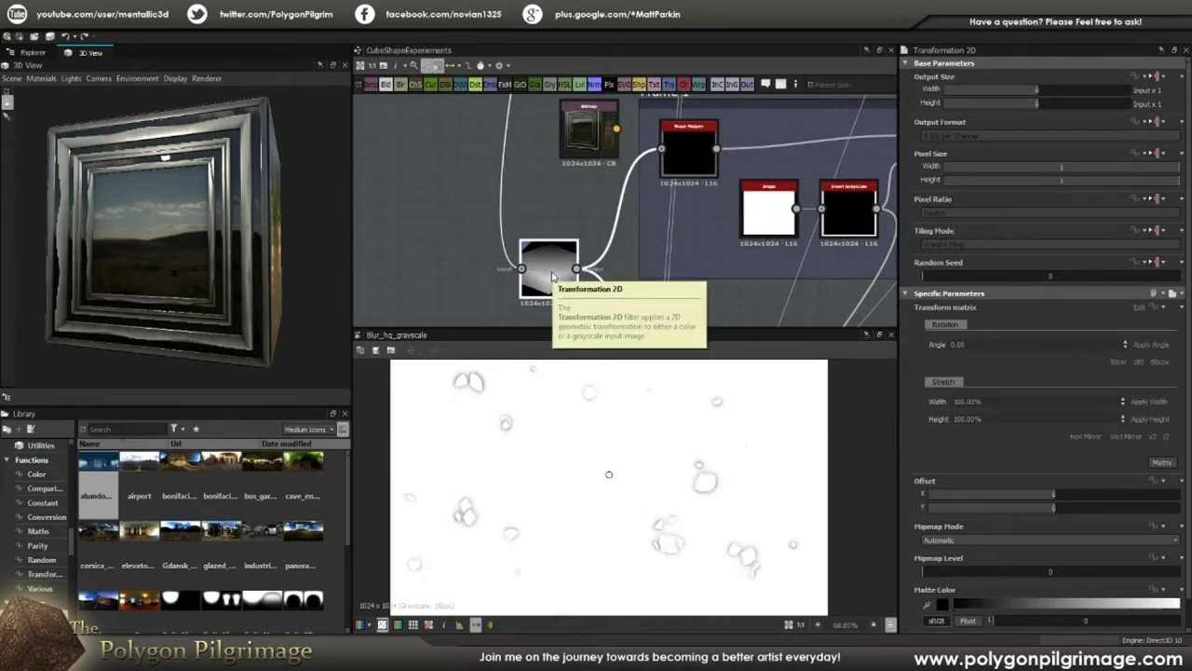
{"action": "double_click", "coordinate": [553, 276]}
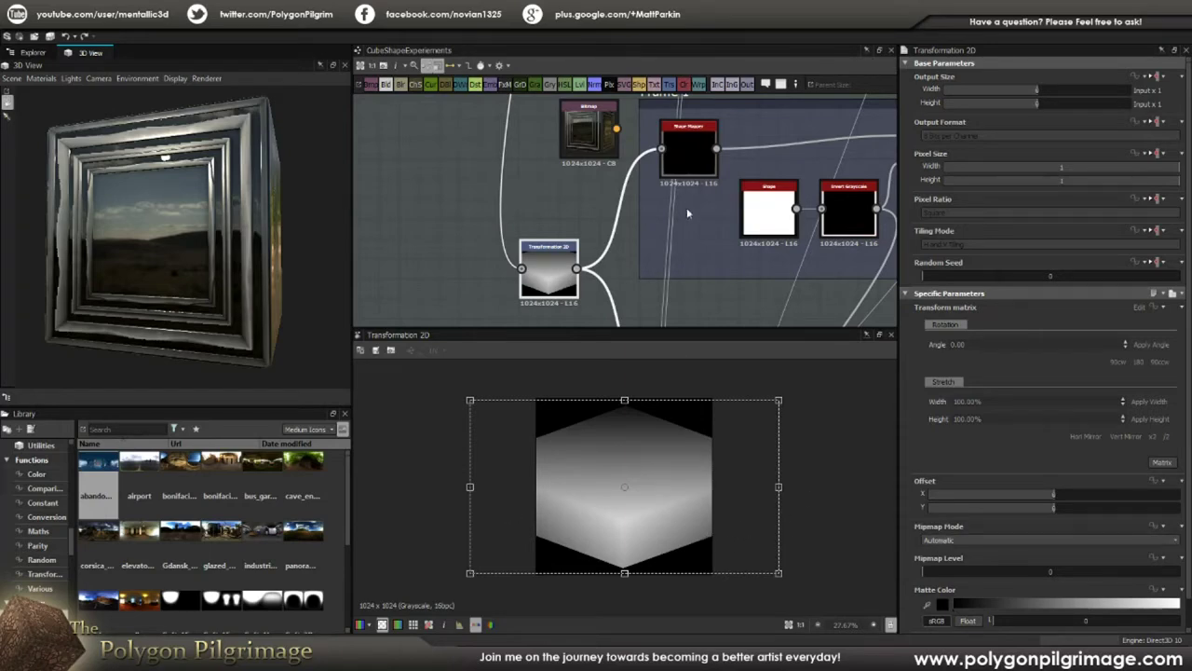
- Preview the Shape Mapper node in Frame 1, review its pattern parameters and examine the inner edge of its border up close
{"action": "middle_click_drag", "start_coordinate": [687, 213], "coordinate": [654, 258]}
{"action": "double_click", "coordinate": [656, 196]}
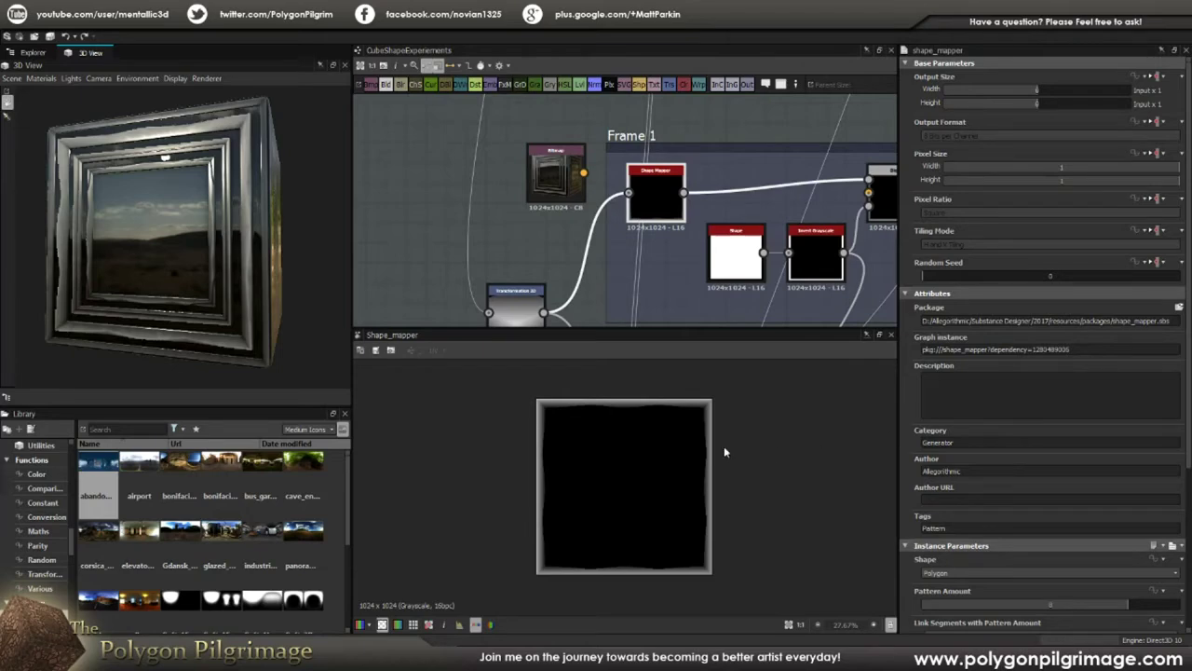
{"action": "scroll", "coordinate": [967, 485], "scroll_direction": "down", "scroll_amount": 5}
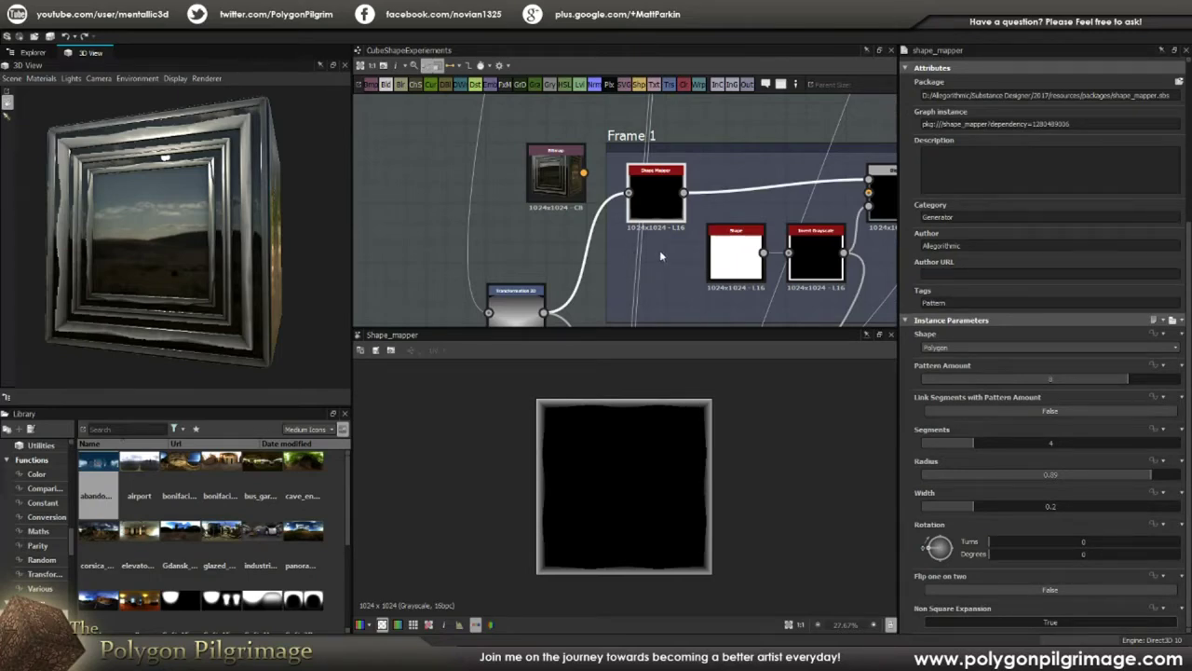
{"action": "middle_click_drag", "start_coordinate": [660, 255], "coordinate": [628, 229]}
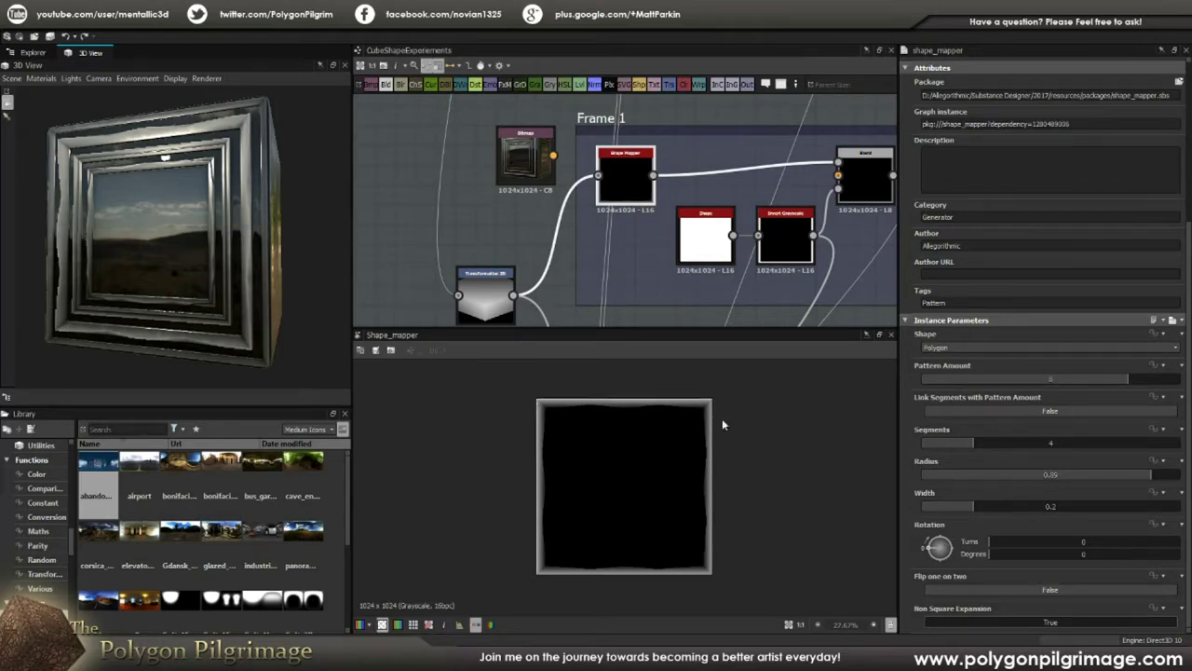
{"action": "scroll", "coordinate": [722, 425], "scroll_direction": "up", "scroll_amount": 5}
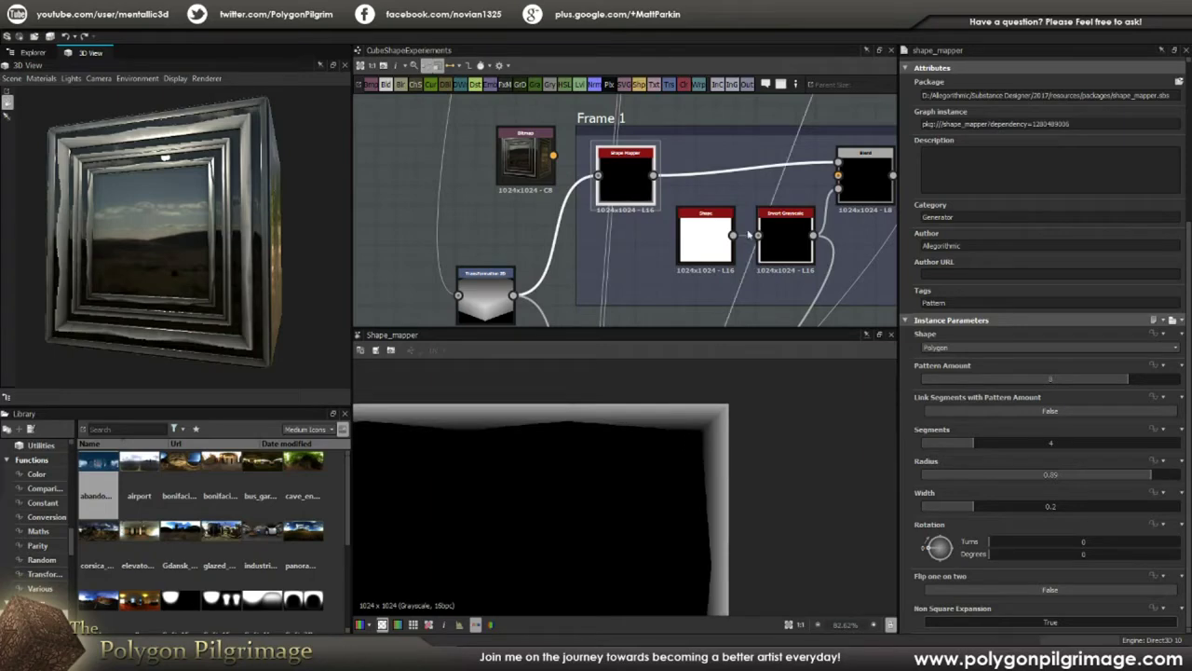
{"action": "scroll", "coordinate": [588, 447], "scroll_direction": "down", "scroll_amount": 1}
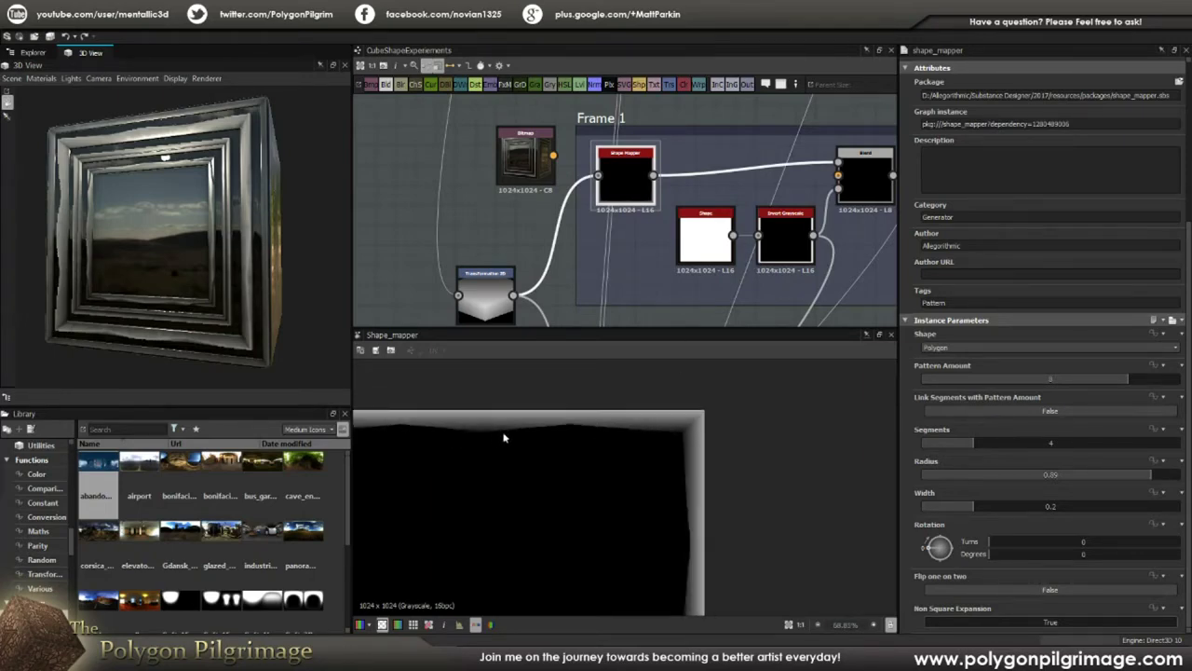
- Preview the Shape node in Frame 1 and the Invert Grayscale node that turns it into a border mask
{"action": "middle_click_drag", "start_coordinate": [789, 162], "coordinate": [588, 157]}
{"action": "left_click", "coordinate": [503, 233]}
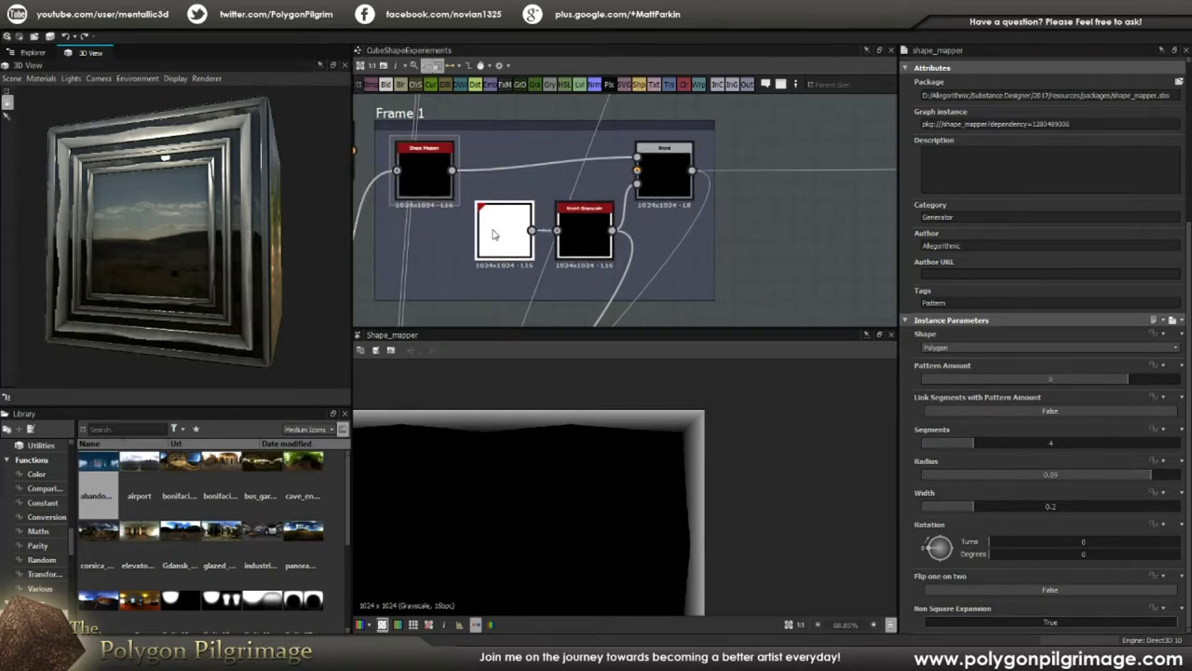
{"action": "scroll", "coordinate": [642, 478], "scroll_direction": "down", "scroll_amount": 2}
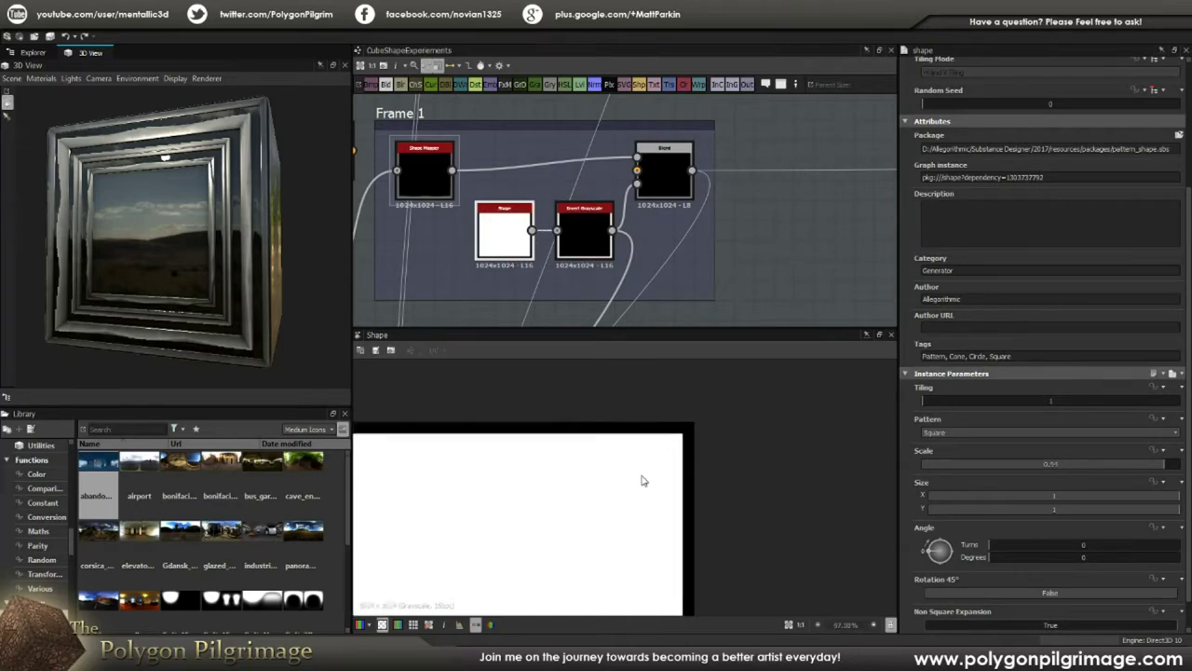
{"action": "left_click", "coordinate": [579, 242]}
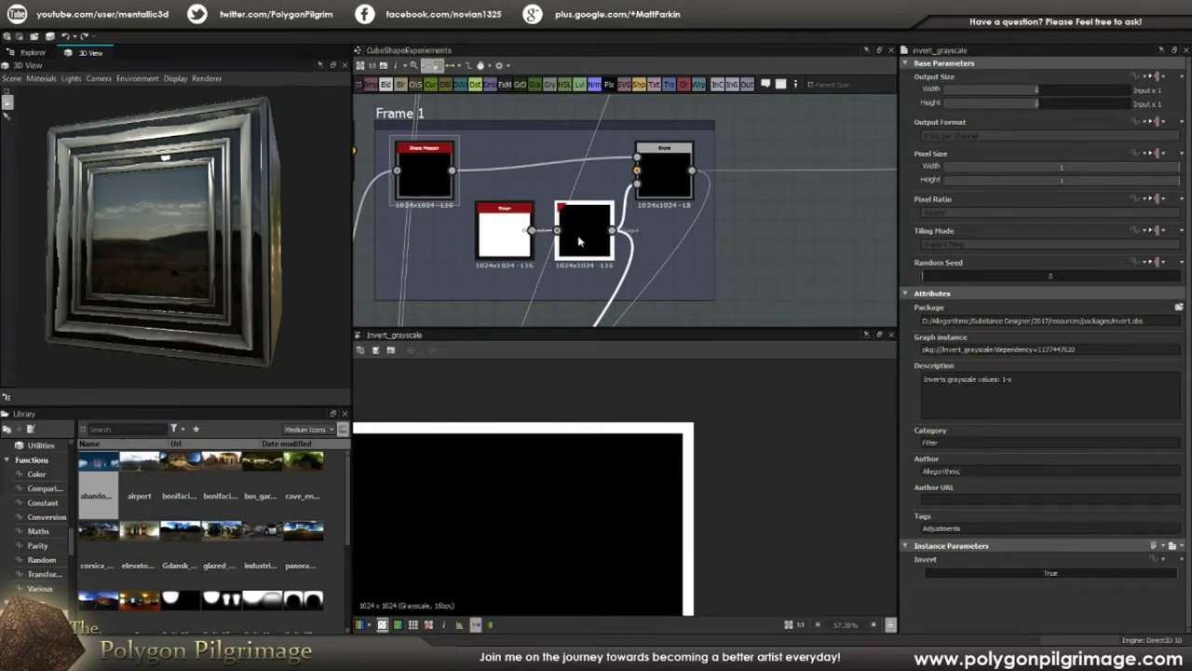
- Preview the Blend node in Frame 1 and examine the masked border at its corner and as a whole
{"action": "left_click", "coordinate": [671, 178]}
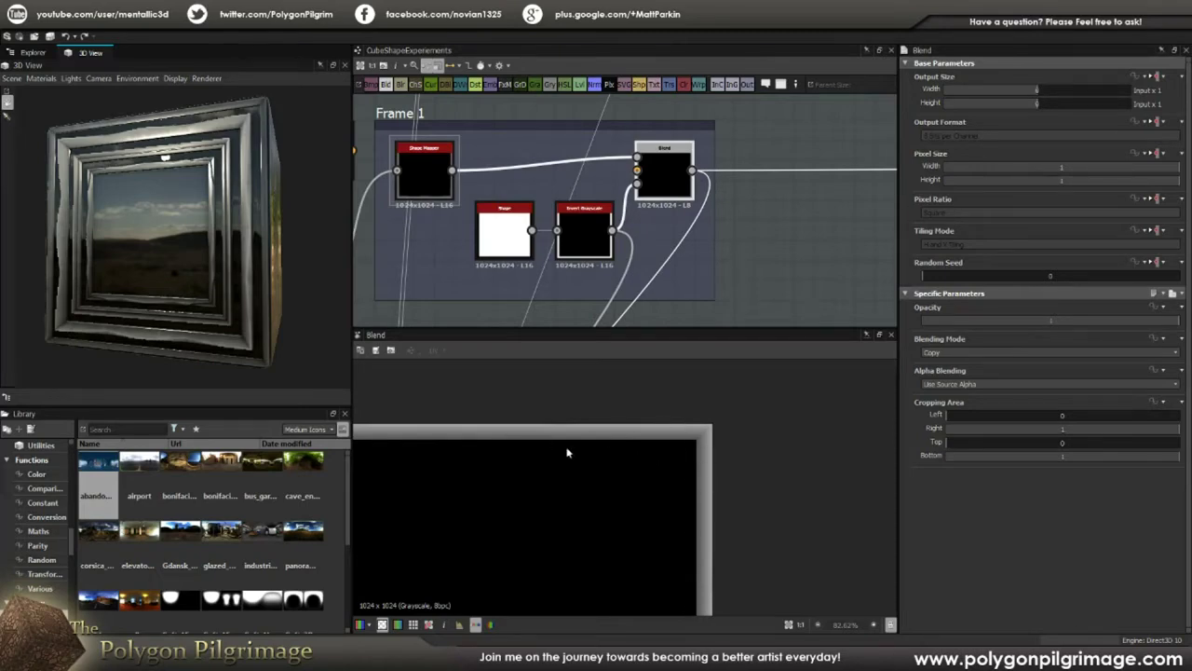
{"action": "scroll", "coordinate": [697, 444], "scroll_direction": "up", "scroll_amount": 4}
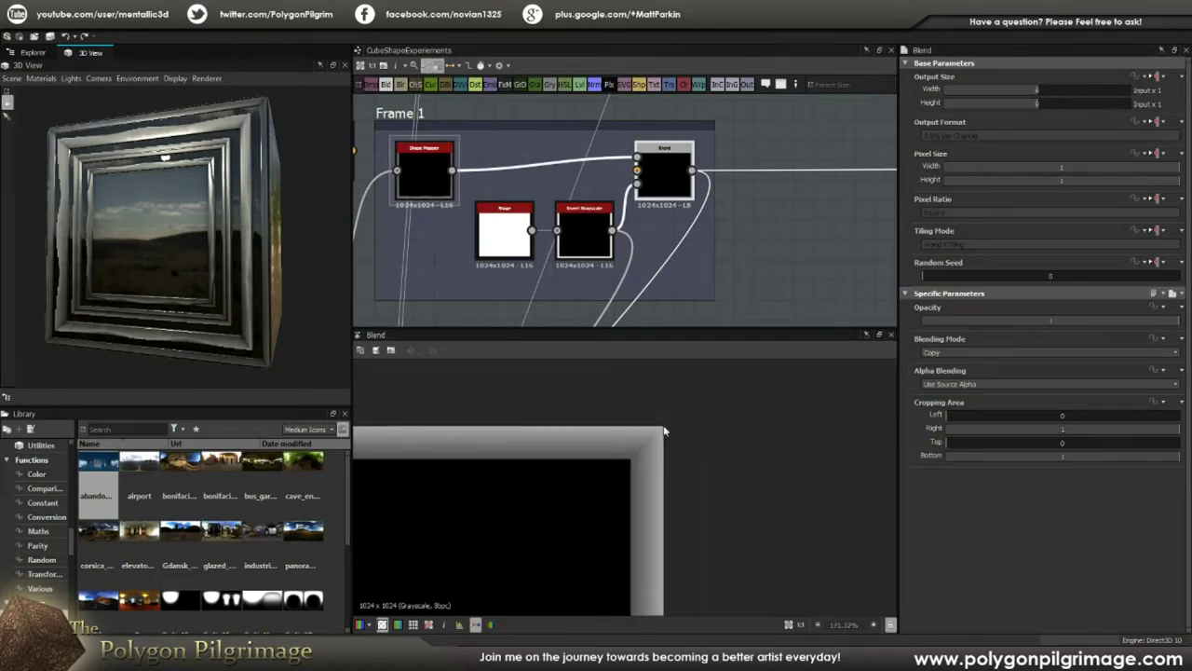
{"action": "scroll", "coordinate": [640, 463], "scroll_direction": "down", "scroll_amount": 8}
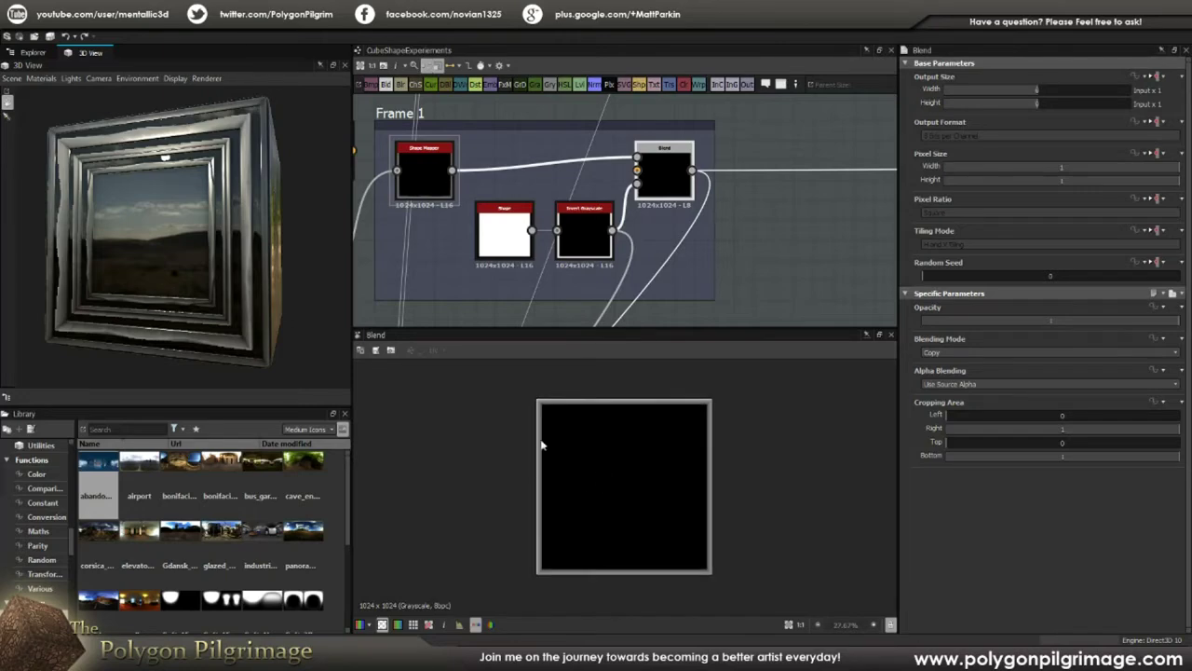
{"action": "scroll", "coordinate": [541, 445], "scroll_direction": "up", "scroll_amount": 1}
- Preview the Shape Mapper node in Frame 2 and review its pattern parameters
{"action": "scroll", "coordinate": [677, 228], "scroll_direction": "down", "scroll_amount": 3}
{"action": "scroll", "coordinate": [678, 229], "scroll_direction": "down", "scroll_amount": 2}
{"action": "middle_click_drag", "start_coordinate": [703, 232], "coordinate": [692, 186]}
{"action": "middle_click_drag", "start_coordinate": [681, 249], "coordinate": [682, 202]}
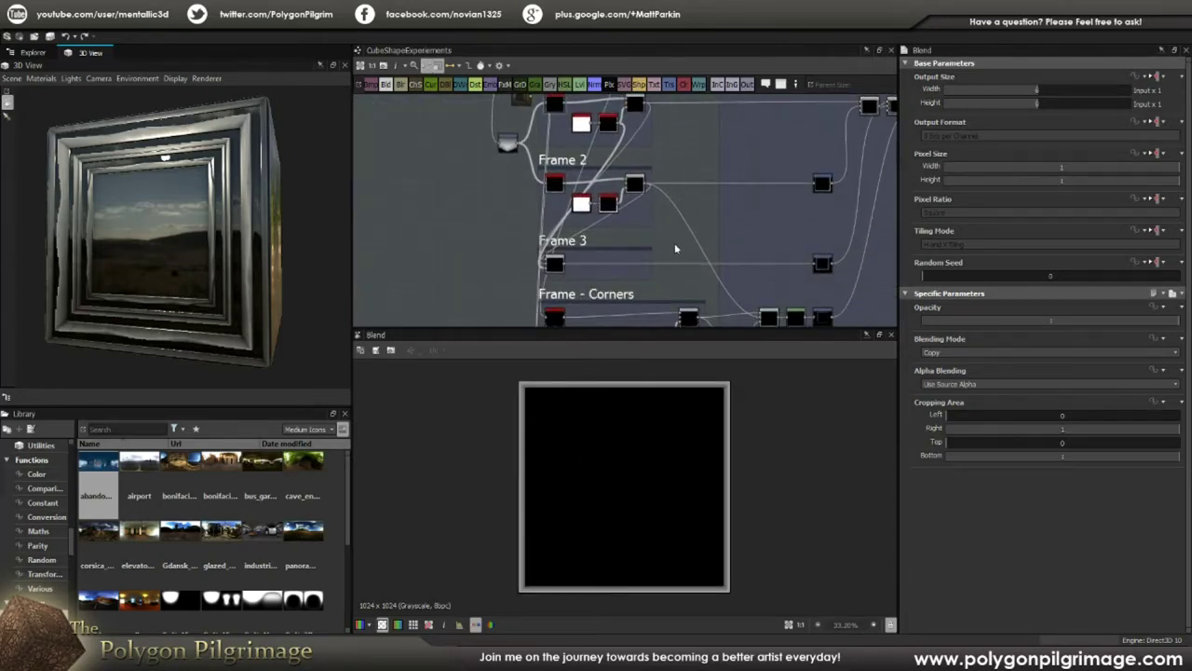
{"action": "scroll", "coordinate": [563, 193], "scroll_direction": "up", "scroll_amount": 5}
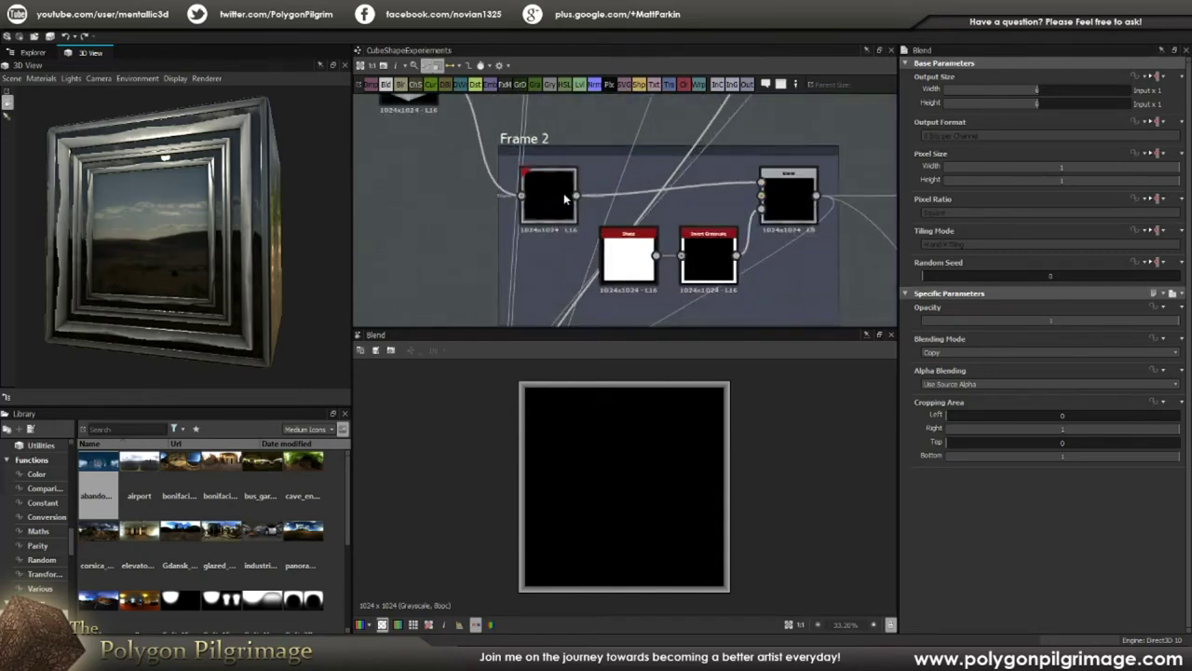
{"action": "double_click", "coordinate": [563, 192]}
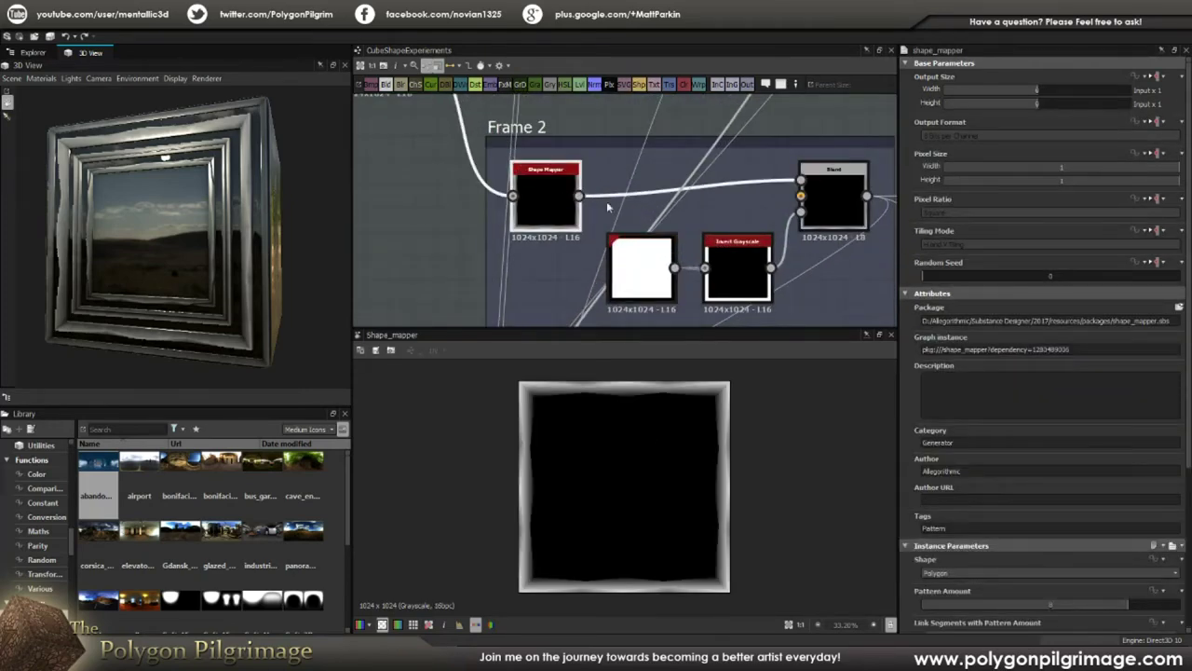
{"action": "middle_click_drag", "start_coordinate": [601, 141], "coordinate": [633, 240]}
{"action": "scroll", "coordinate": [635, 239], "scroll_direction": "down", "scroll_amount": 1}
{"action": "mouse_move", "coordinate": [625, 132]}
{"action": "middle_mouse_down"}
{"action": "mouse_move", "coordinate": [622, 196]}
{"action": "mouse_move", "coordinate": [618, 128]}
{"action": "middle_mouse_up"}
{"action": "middle_click_drag", "start_coordinate": [607, 204], "coordinate": [585, 78]}
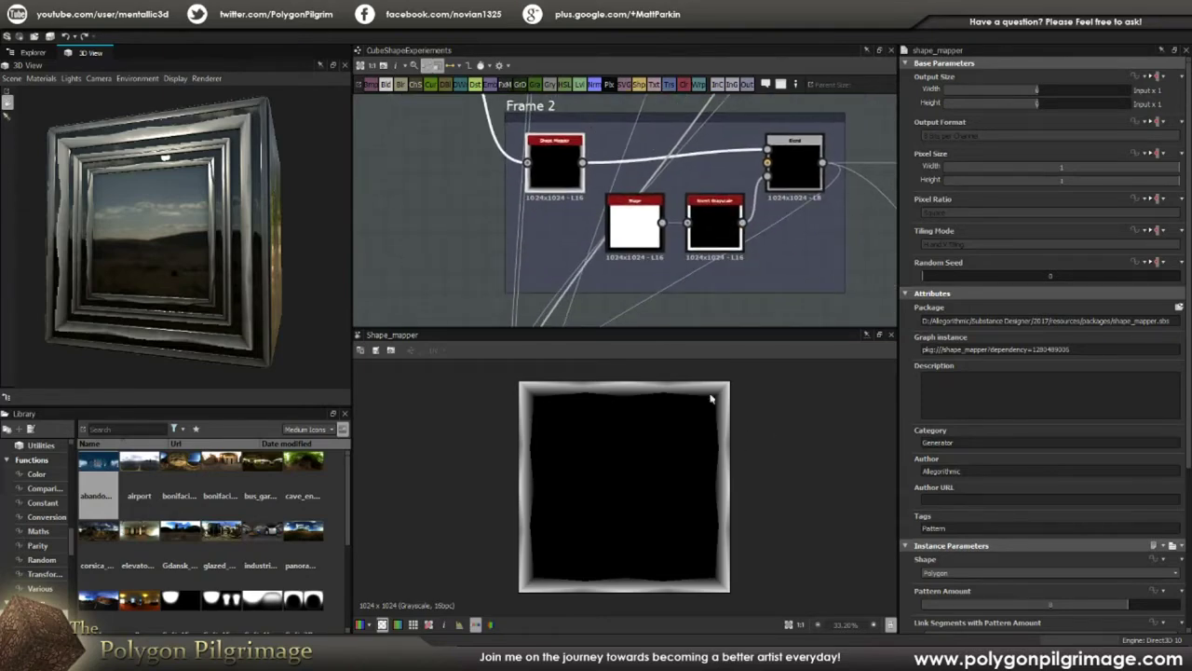
{"action": "scroll", "coordinate": [990, 502], "scroll_direction": "down", "scroll_amount": 5}
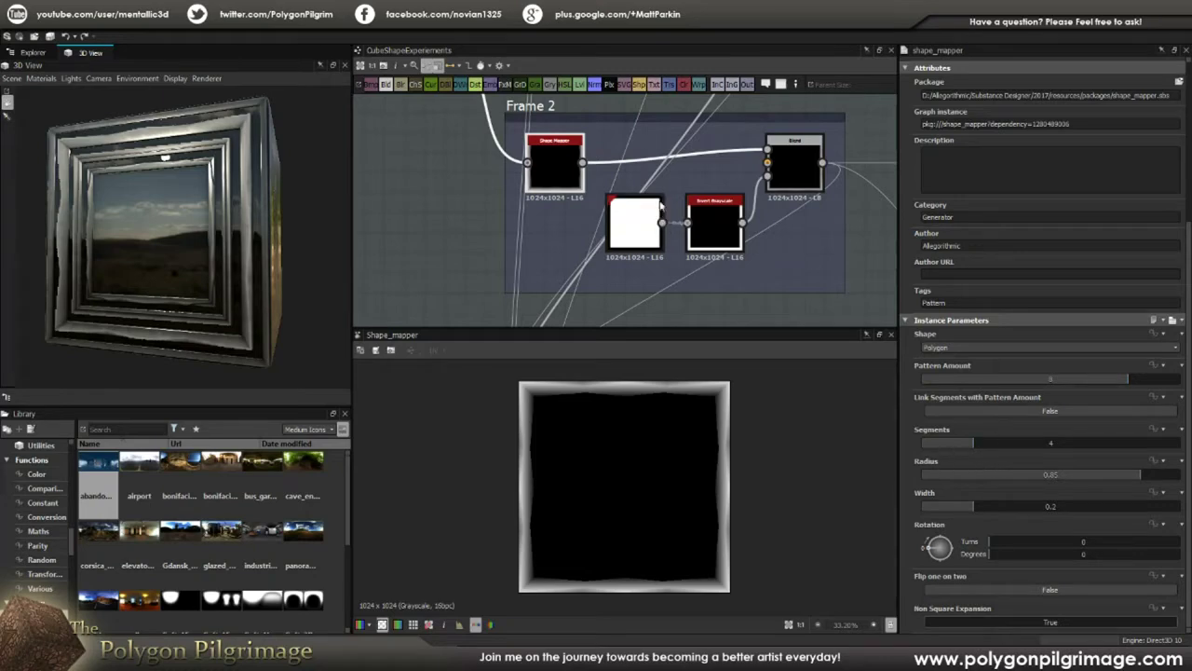
- Preview the Blend node in Frame 2 and examine a corner of its masked border up close
{"action": "middle_click_drag", "start_coordinate": [798, 179], "coordinate": [695, 222]}
{"action": "left_click", "coordinate": [695, 222]}
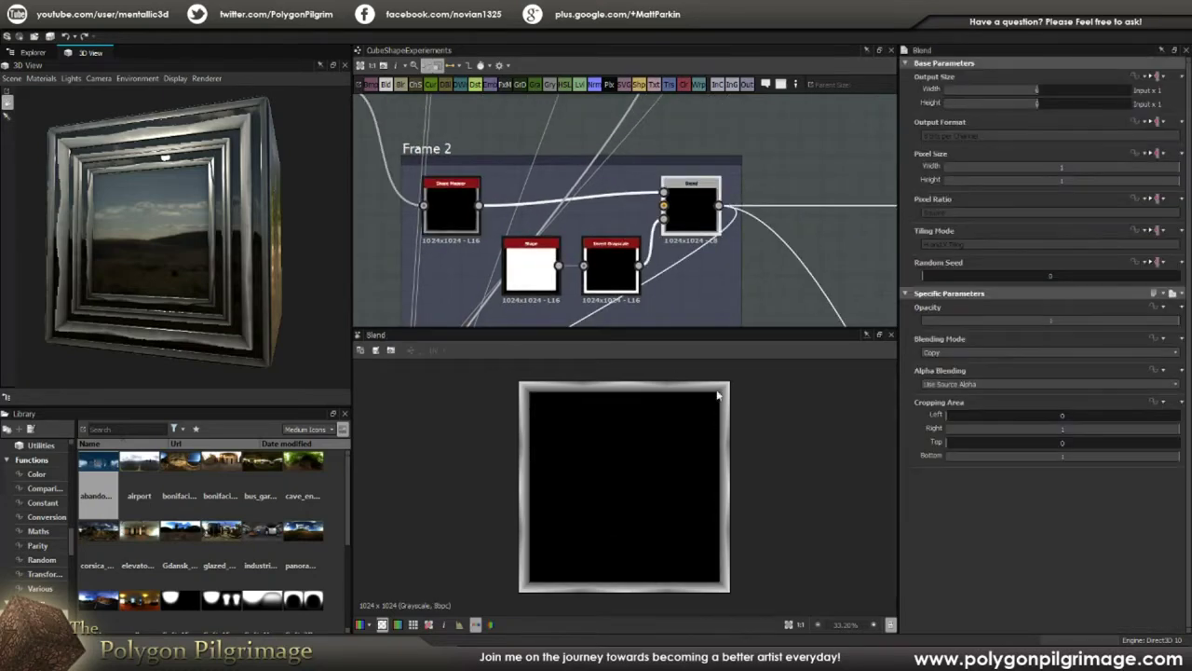
{"action": "scroll", "coordinate": [652, 457], "scroll_direction": "up", "scroll_amount": 5}
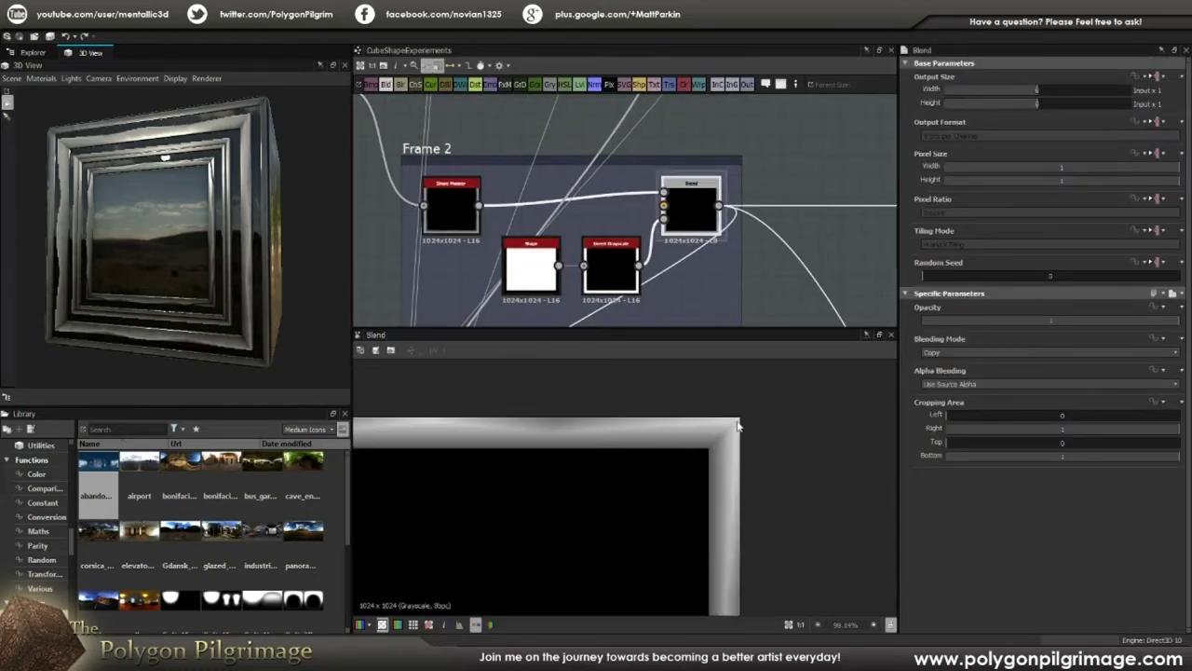
- Preview the Blend node in Frame 3 and examine the combined border at its corner and as a whole
{"action": "scroll", "coordinate": [698, 239], "scroll_direction": "down", "scroll_amount": 6}
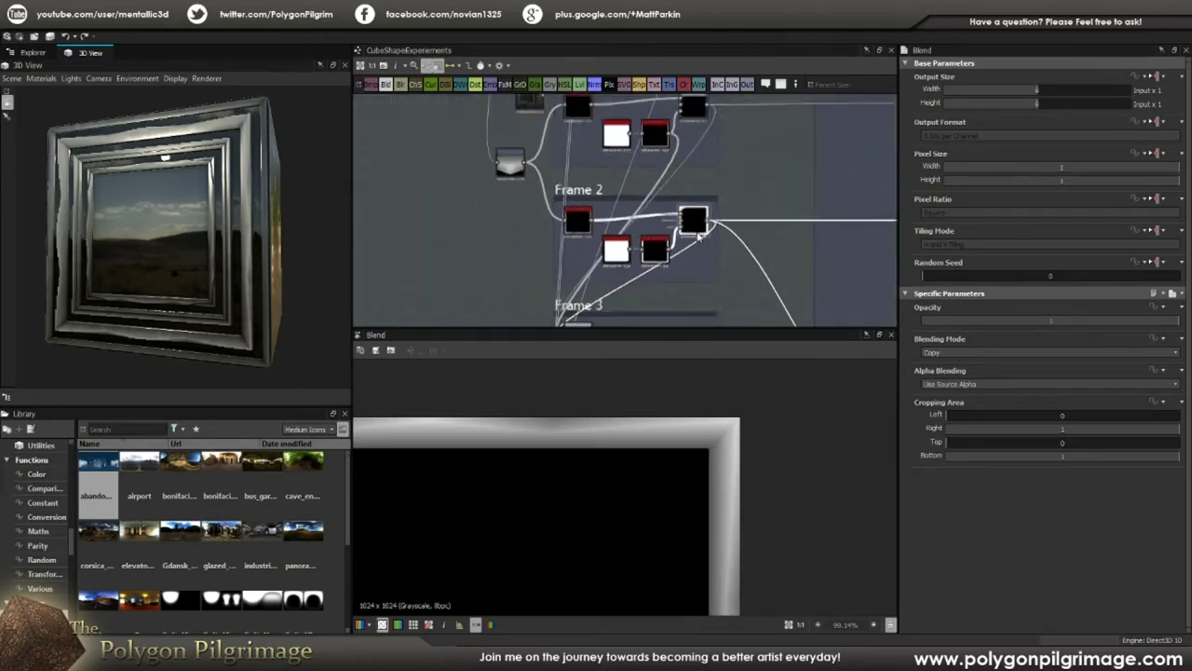
{"action": "middle_click_drag", "start_coordinate": [654, 282], "coordinate": [627, 293]}
{"action": "scroll", "coordinate": [640, 236], "scroll_direction": "up", "scroll_amount": 4}
{"action": "double_click", "coordinate": [599, 301]}
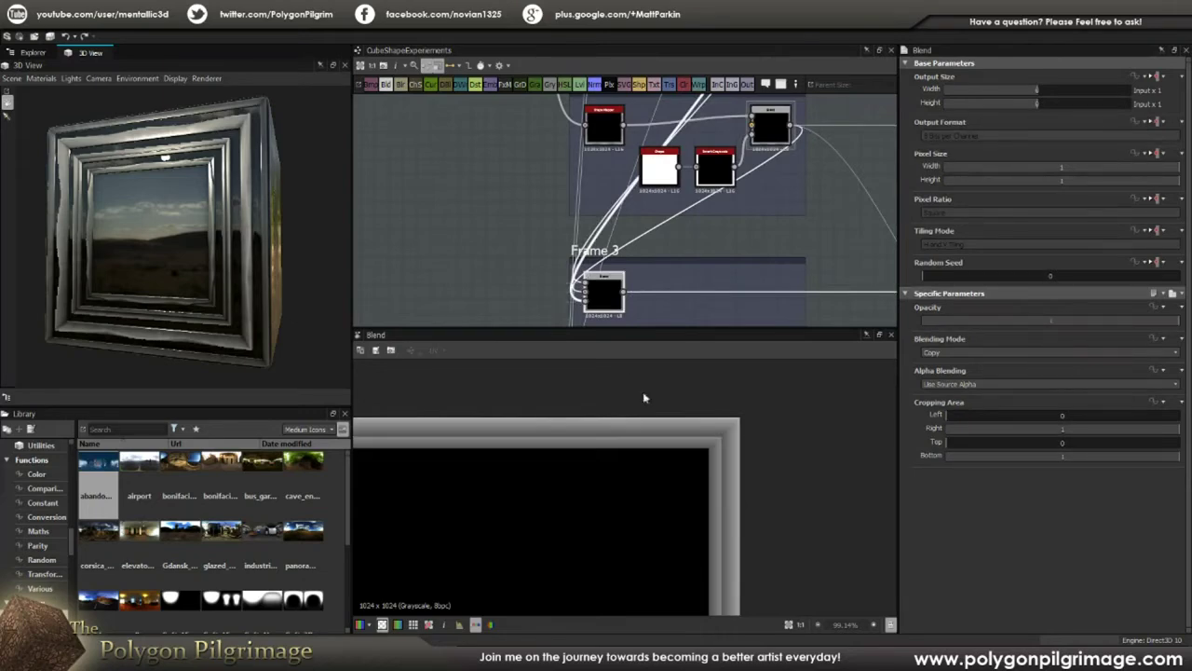
{"action": "scroll", "coordinate": [729, 439], "scroll_direction": "down", "scroll_amount": 4}
{"action": "scroll", "coordinate": [730, 441], "scroll_direction": "up", "scroll_amount": 2}
{"action": "scroll", "coordinate": [730, 438], "scroll_direction": "up", "scroll_amount": 2}
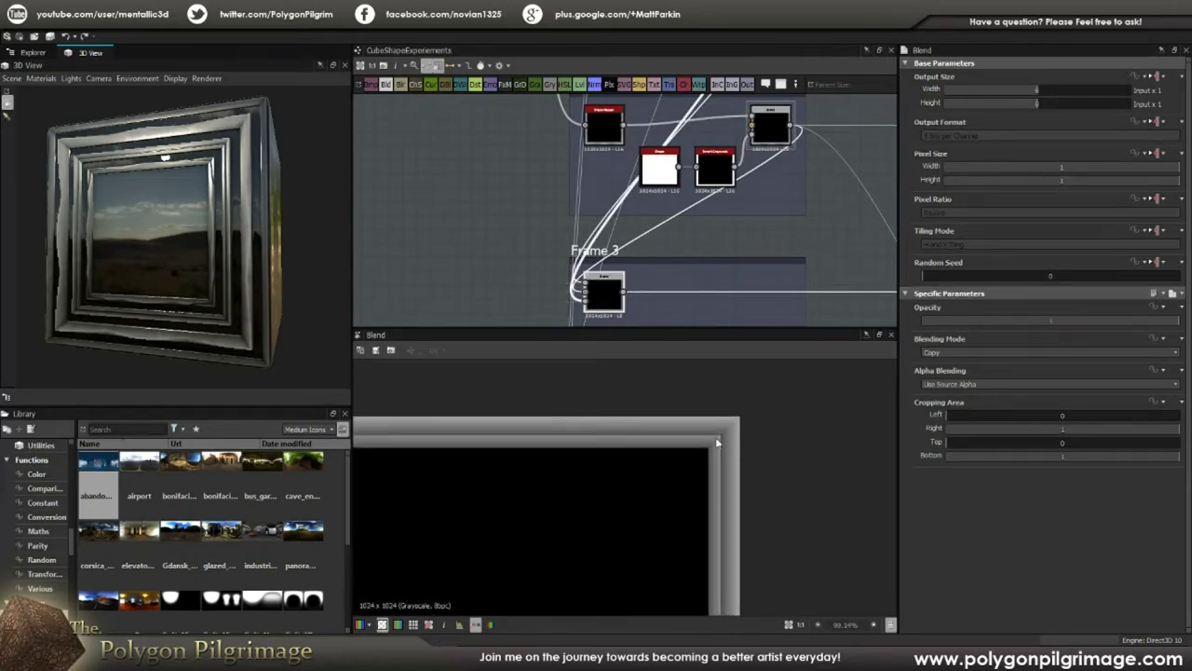
{"action": "scroll", "coordinate": [699, 462], "scroll_direction": "down", "scroll_amount": 6}
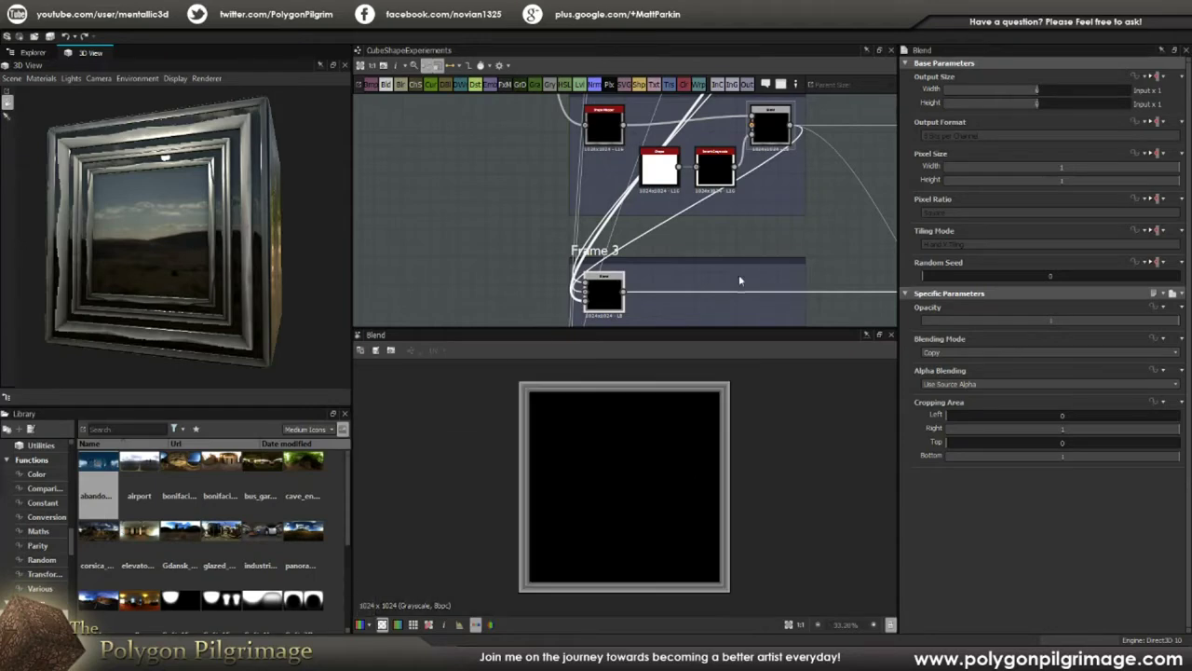
- Preview the Shape Mapper node in Frame - Corners and review its pattern parameters
{"action": "middle_click_drag", "start_coordinate": [716, 230], "coordinate": [676, 165]}
{"action": "scroll", "coordinate": [676, 163], "scroll_direction": "down", "scroll_amount": 2}
{"action": "middle_click_drag", "start_coordinate": [636, 240], "coordinate": [662, 183]}
{"action": "scroll", "coordinate": [615, 201], "scroll_direction": "up", "scroll_amount": 2}
{"action": "double_click", "coordinate": [532, 214]}
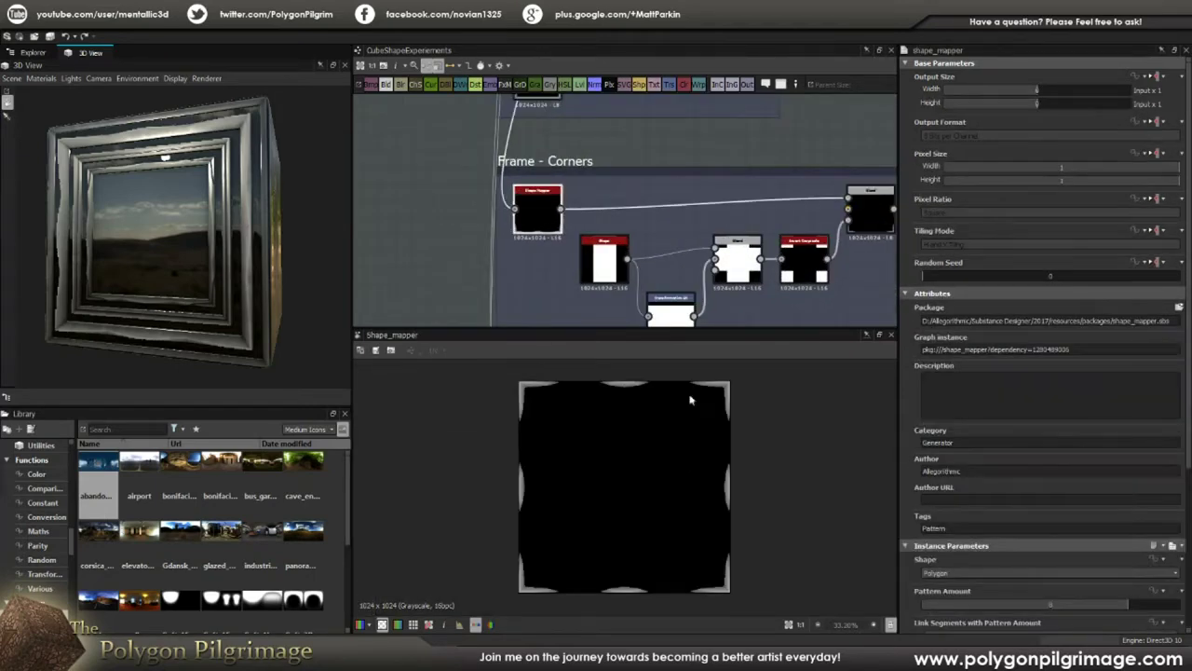
{"action": "scroll", "coordinate": [1054, 457], "scroll_direction": "down", "scroll_amount": 4}
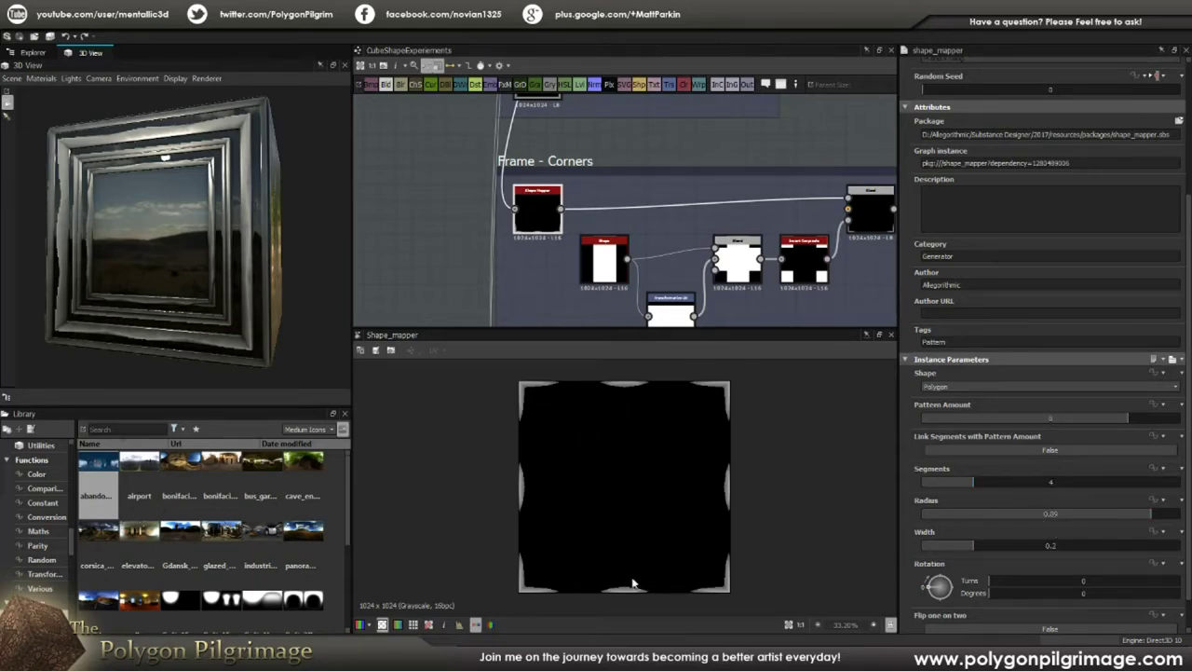
- Trace the input of the Frame - Corners Shape Mapper upstream to its Transformation 2D source and back
{"action": "scroll", "coordinate": [597, 204], "scroll_direction": "down", "scroll_amount": 5}
{"action": "scroll", "coordinate": [553, 239], "scroll_direction": "up", "scroll_amount": 3}
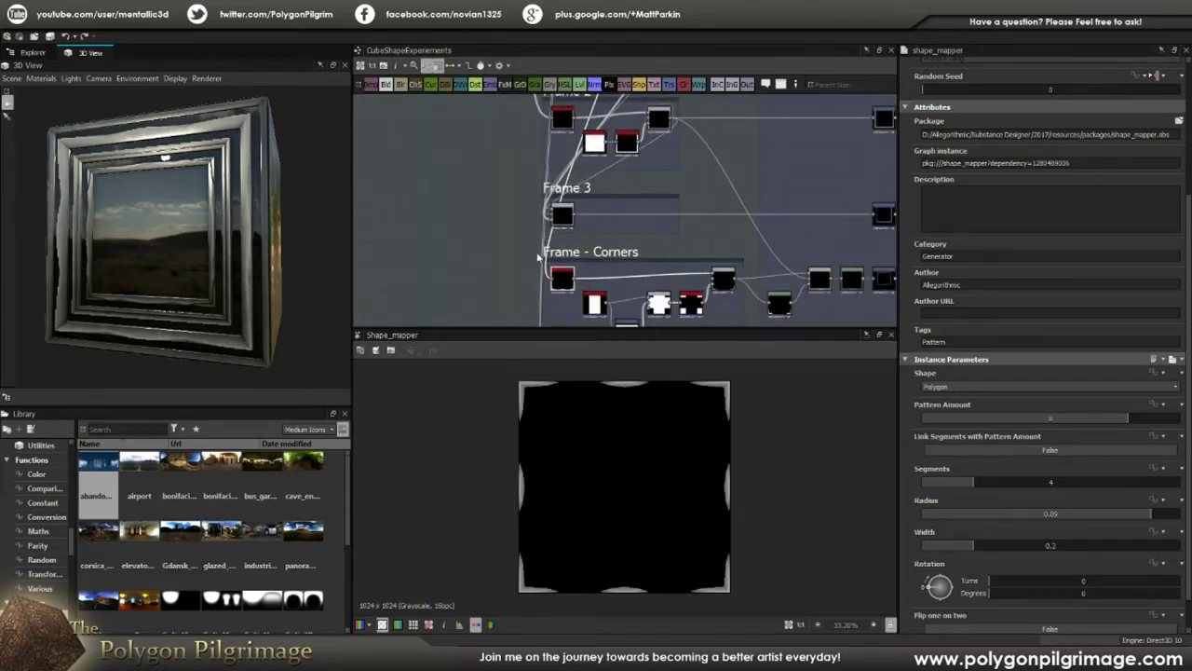
{"action": "middle_click_drag", "start_coordinate": [647, 136], "coordinate": [719, 261]}
{"action": "middle_click_drag", "start_coordinate": [667, 197], "coordinate": [601, 277]}
{"action": "middle_click_drag", "start_coordinate": [772, 156], "coordinate": [679, 265]}
{"action": "scroll", "coordinate": [679, 245], "scroll_direction": "down", "scroll_amount": 3}
{"action": "middle_click_drag", "start_coordinate": [672, 193], "coordinate": [625, 266]}
{"action": "scroll", "coordinate": [617, 157], "scroll_direction": "up", "scroll_amount": 7}
{"action": "scroll", "coordinate": [599, 158], "scroll_direction": "up", "scroll_amount": 1}
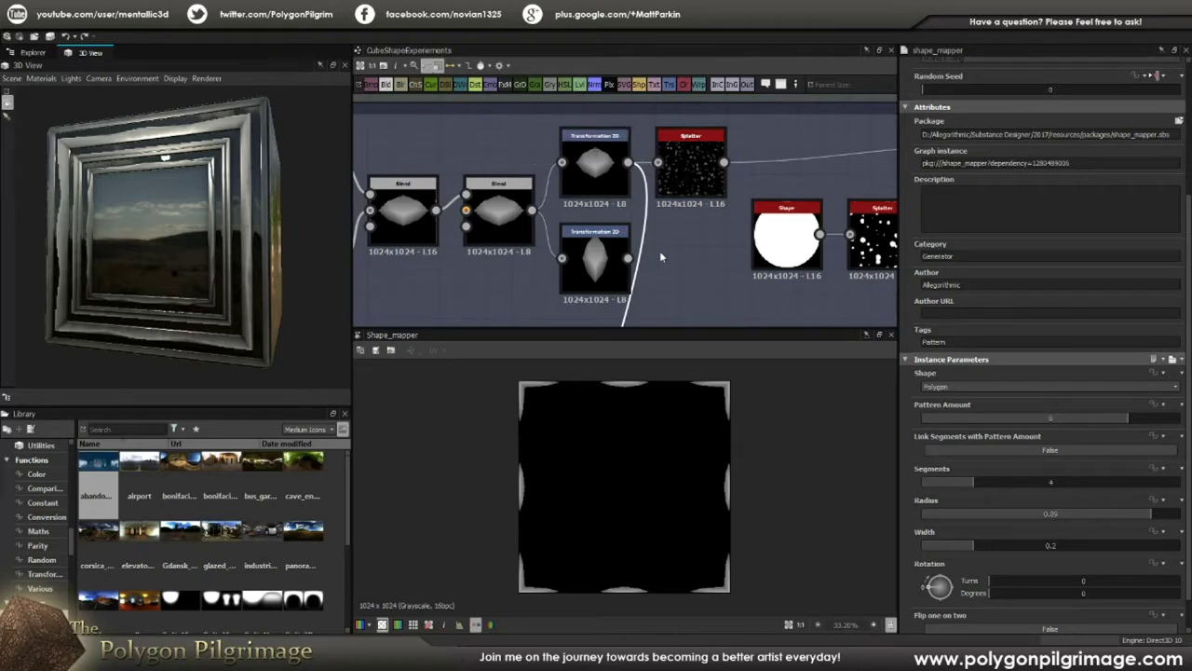
{"action": "middle_click_drag", "start_coordinate": [660, 252], "coordinate": [665, 163]}
{"action": "scroll", "coordinate": [647, 206], "scroll_direction": "down", "scroll_amount": 2}
{"action": "middle_click_drag", "start_coordinate": [598, 269], "coordinate": [653, 134]}
{"action": "mouse_move", "coordinate": [632, 236]}
{"action": "middle_mouse_down"}
{"action": "mouse_move", "coordinate": [666, 108]}
{"action": "mouse_move", "coordinate": [643, 131]}
{"action": "mouse_move", "coordinate": [615, 96]}
{"action": "middle_mouse_up"}
{"action": "middle_click_drag", "start_coordinate": [590, 208], "coordinate": [593, 140]}
{"action": "scroll", "coordinate": [589, 223], "scroll_direction": "up", "scroll_amount": 3}
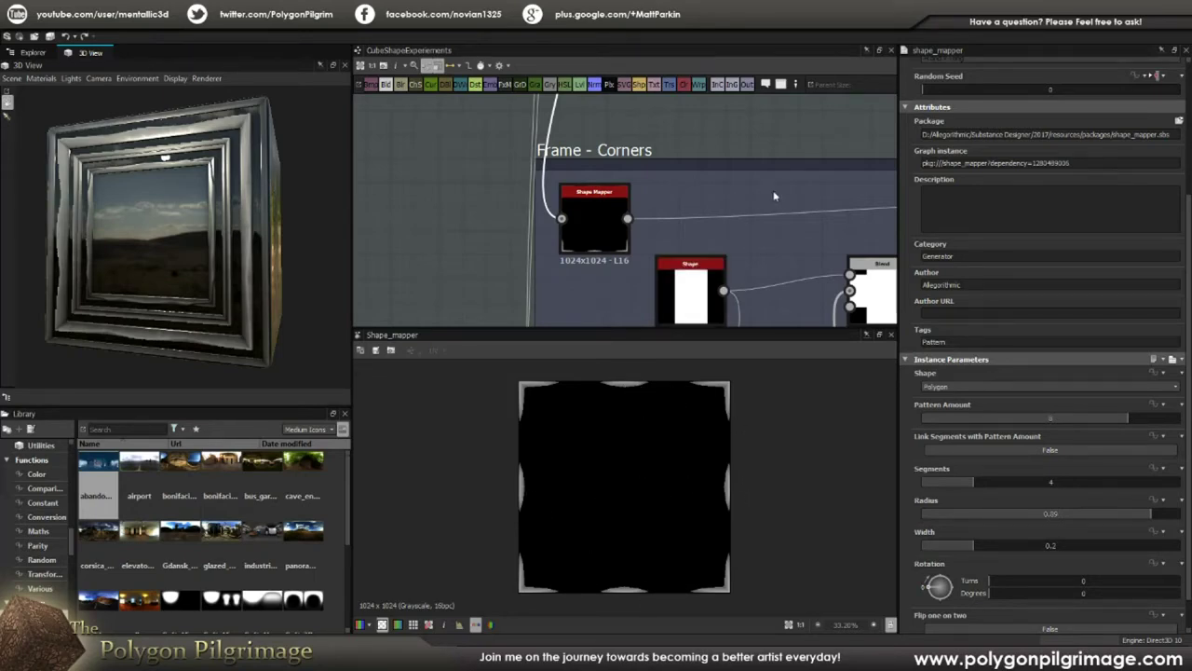
- Preview the Shape, Blend and Invert Grayscale nodes that build the corner mask, plus the Blend node that applies it
{"action": "scroll", "coordinate": [792, 226], "scroll_direction": "down", "scroll_amount": 1}
{"action": "middle_click_drag", "start_coordinate": [793, 226], "coordinate": [622, 168]}
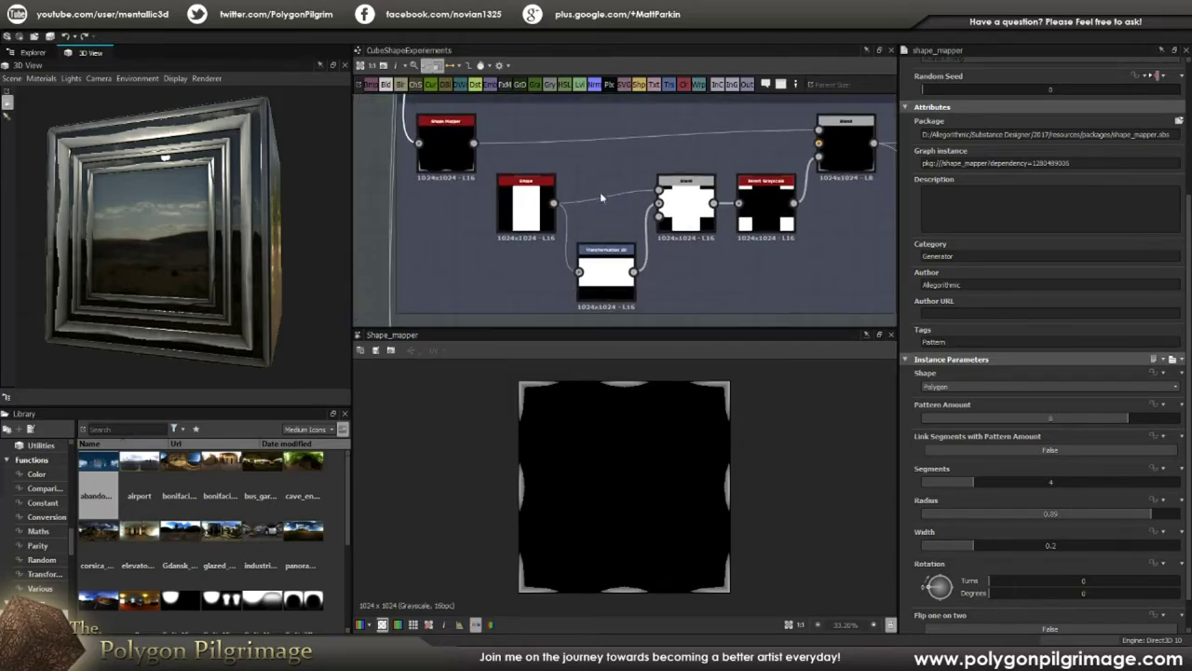
{"action": "double_click", "coordinate": [537, 209]}
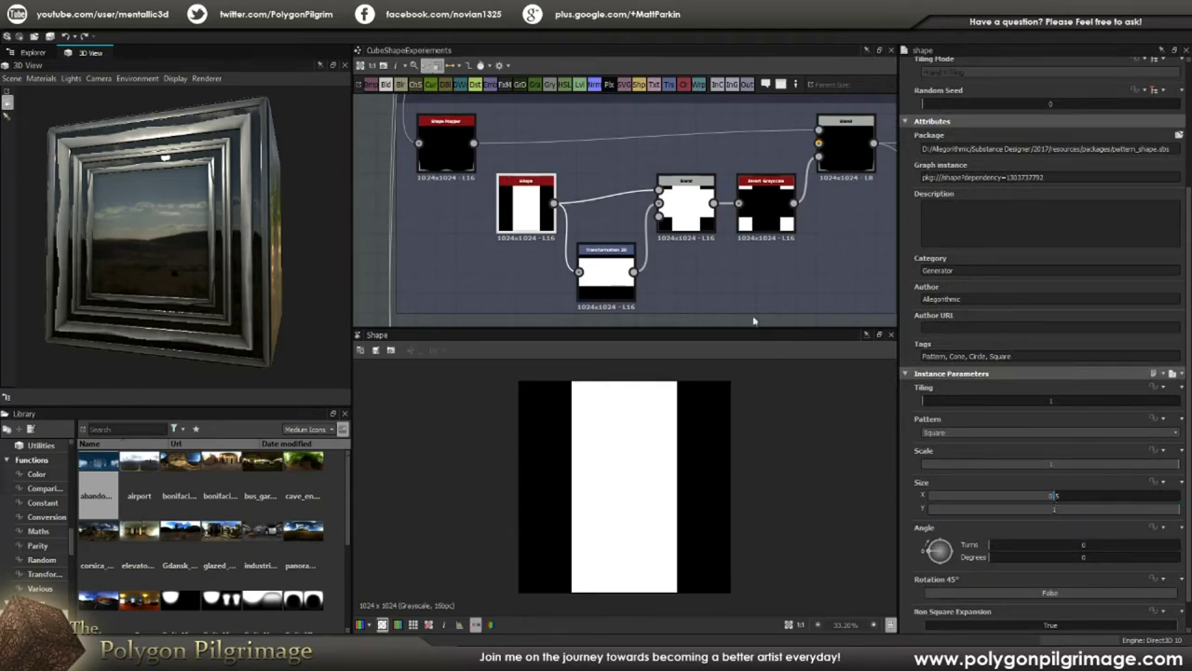
{"action": "double_click", "coordinate": [687, 205]}
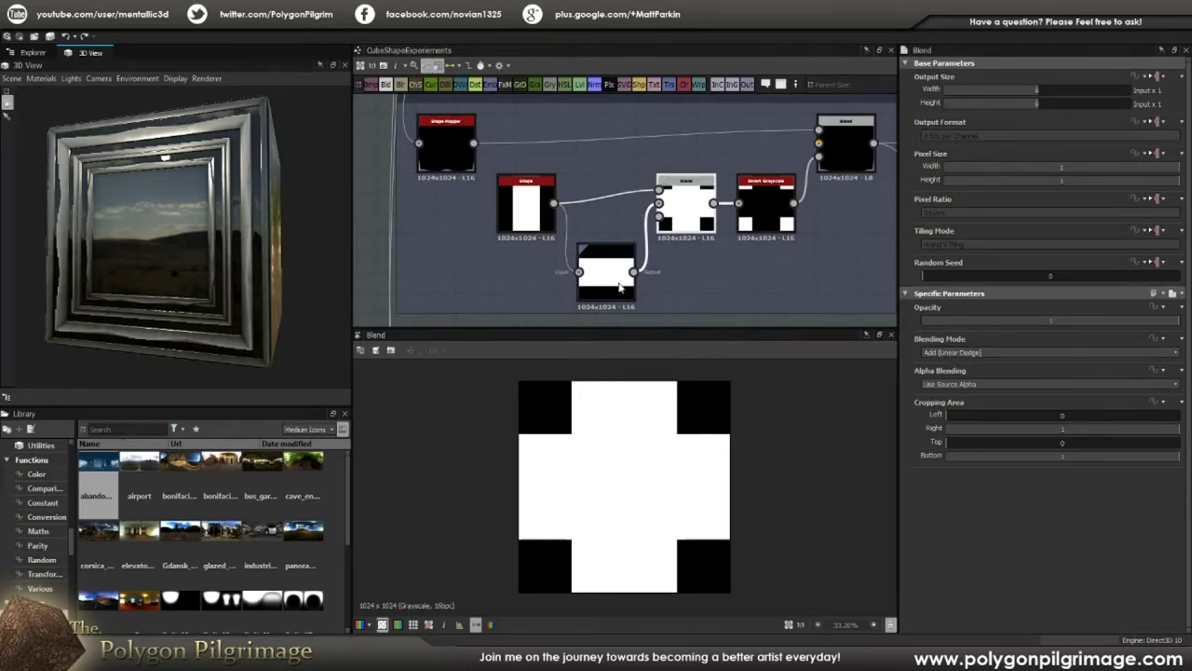
{"action": "double_click", "coordinate": [764, 211]}
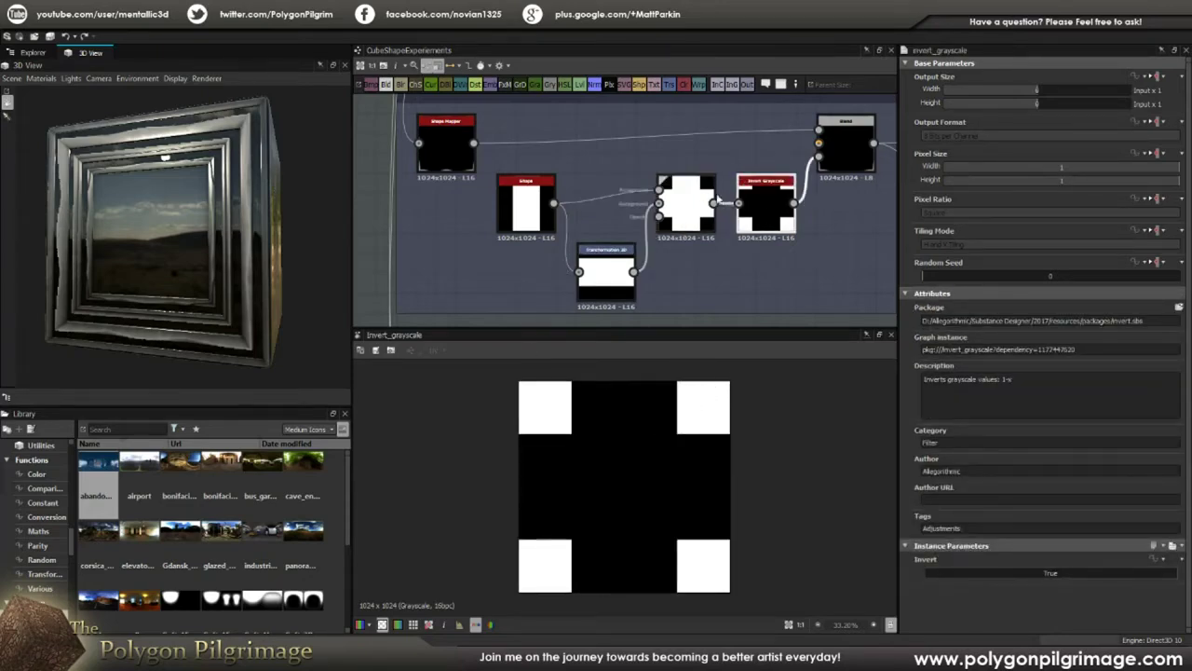
{"action": "double_click", "coordinate": [839, 154]}
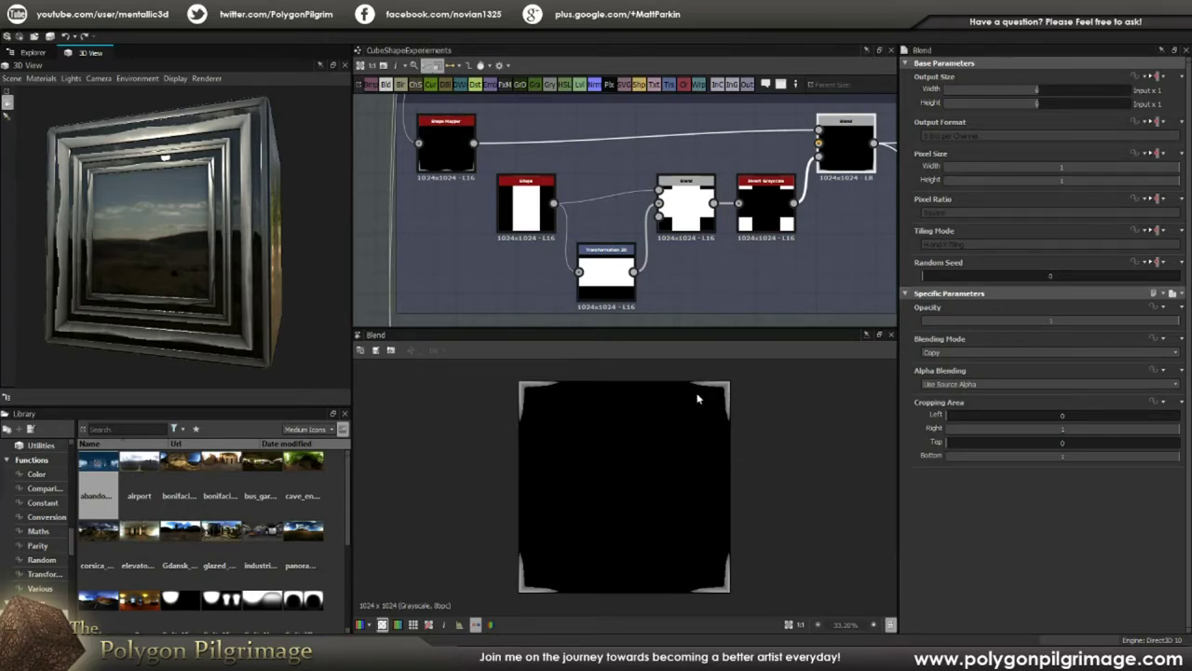
- Locate the nodes that follow Frame - Corners and preview the Levels node that turns the corners into a mask
{"action": "scroll", "coordinate": [771, 243], "scroll_direction": "down", "scroll_amount": 6}
{"action": "middle_click_drag", "start_coordinate": [781, 265], "coordinate": [659, 299]}
{"action": "middle_click_drag", "start_coordinate": [751, 215], "coordinate": [669, 257]}
{"action": "scroll", "coordinate": [718, 234], "scroll_direction": "down", "scroll_amount": 2}
{"action": "middle_click_drag", "start_coordinate": [763, 200], "coordinate": [720, 224]}
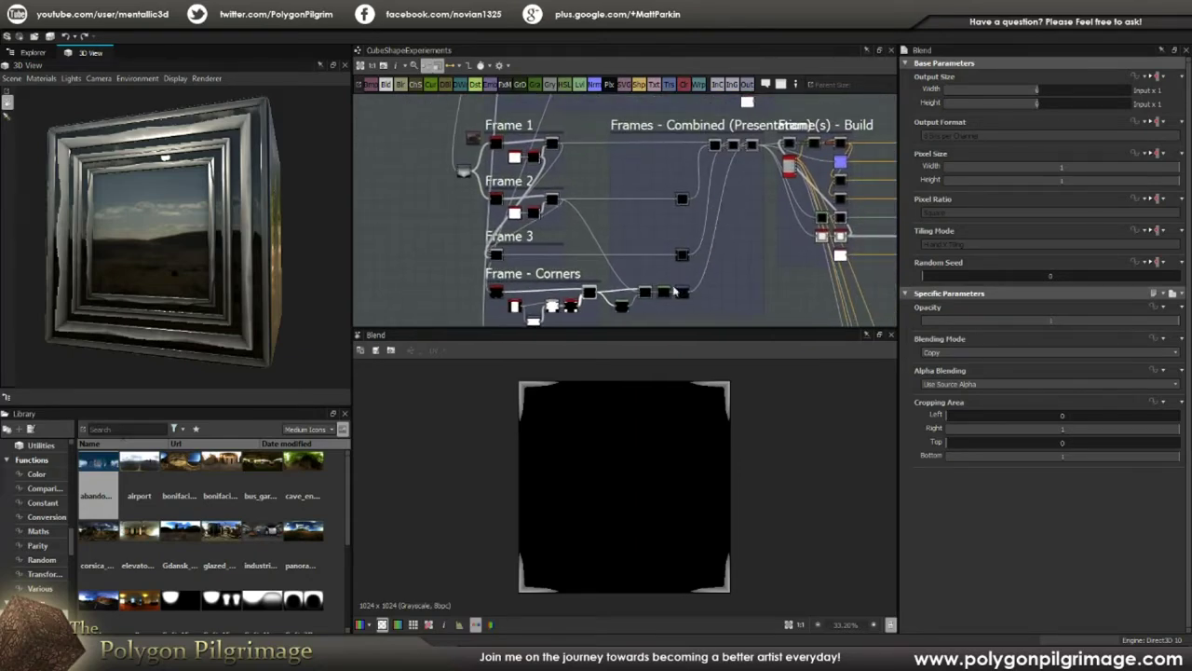
{"action": "scroll", "coordinate": [626, 309], "scroll_direction": "up", "scroll_amount": 5}
{"action": "scroll", "coordinate": [630, 311], "scroll_direction": "up", "scroll_amount": 2}
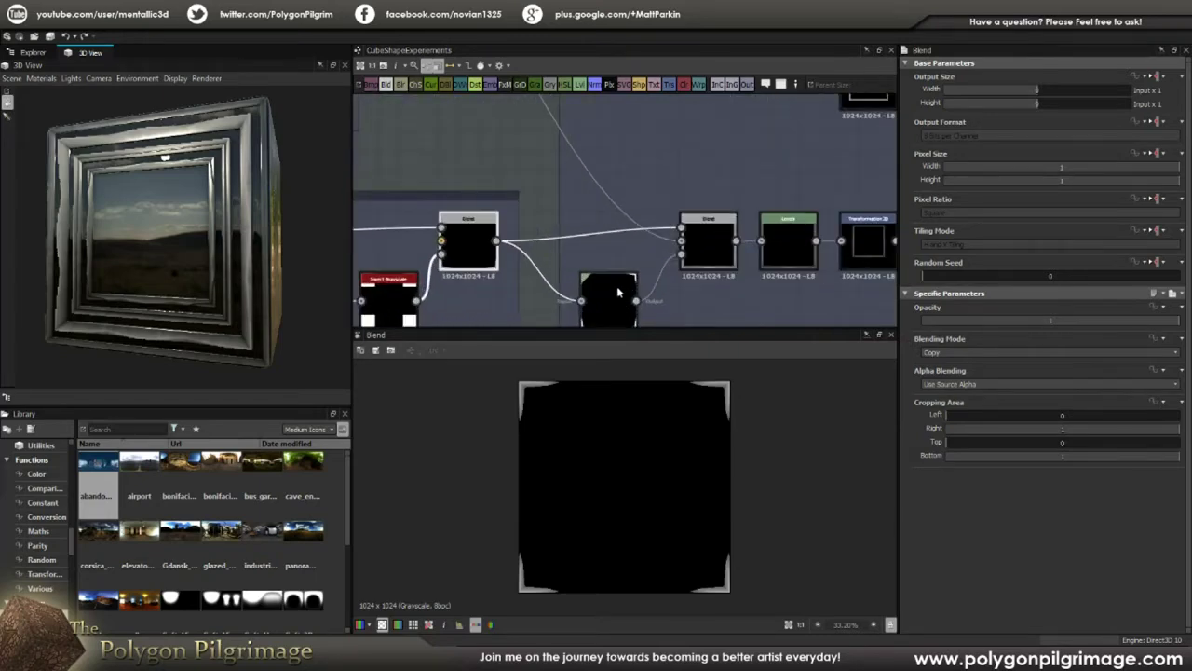
{"action": "middle_click_drag", "start_coordinate": [590, 298], "coordinate": [601, 264]}
{"action": "left_click", "coordinate": [617, 260]}
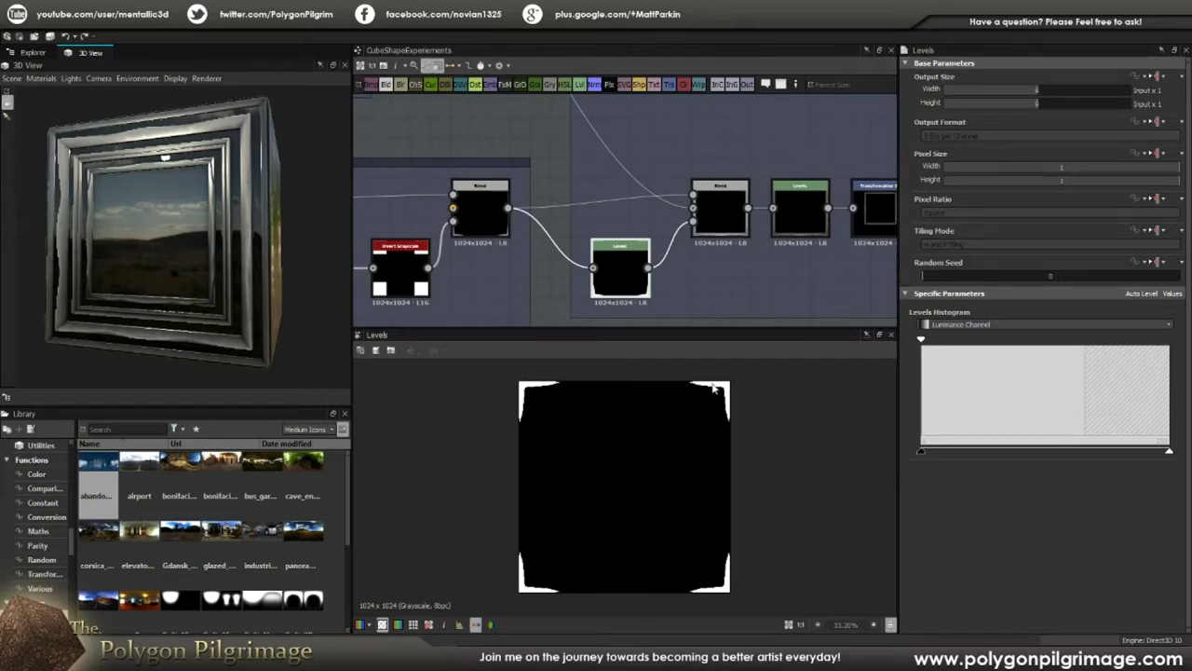
- Preview the Blend node merging the corners with Frame 2, followed by its Levels and Transformation 2D nodes
{"action": "middle_click_drag", "start_coordinate": [711, 241], "coordinate": [618, 253]}
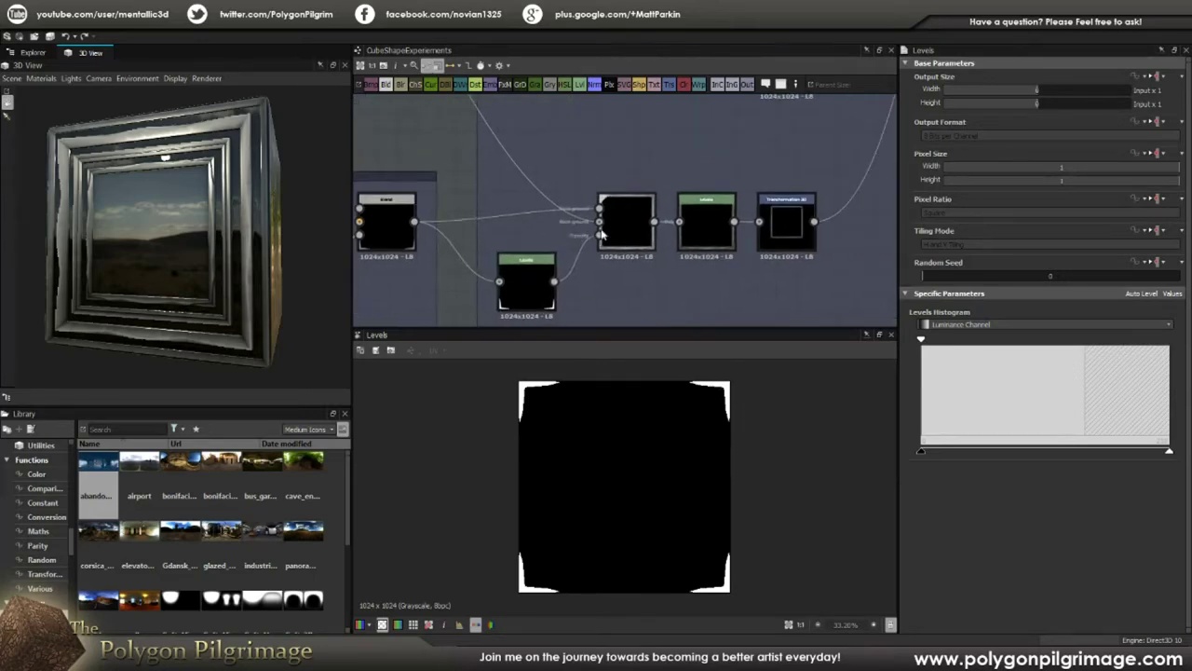
{"action": "left_click", "coordinate": [626, 224]}
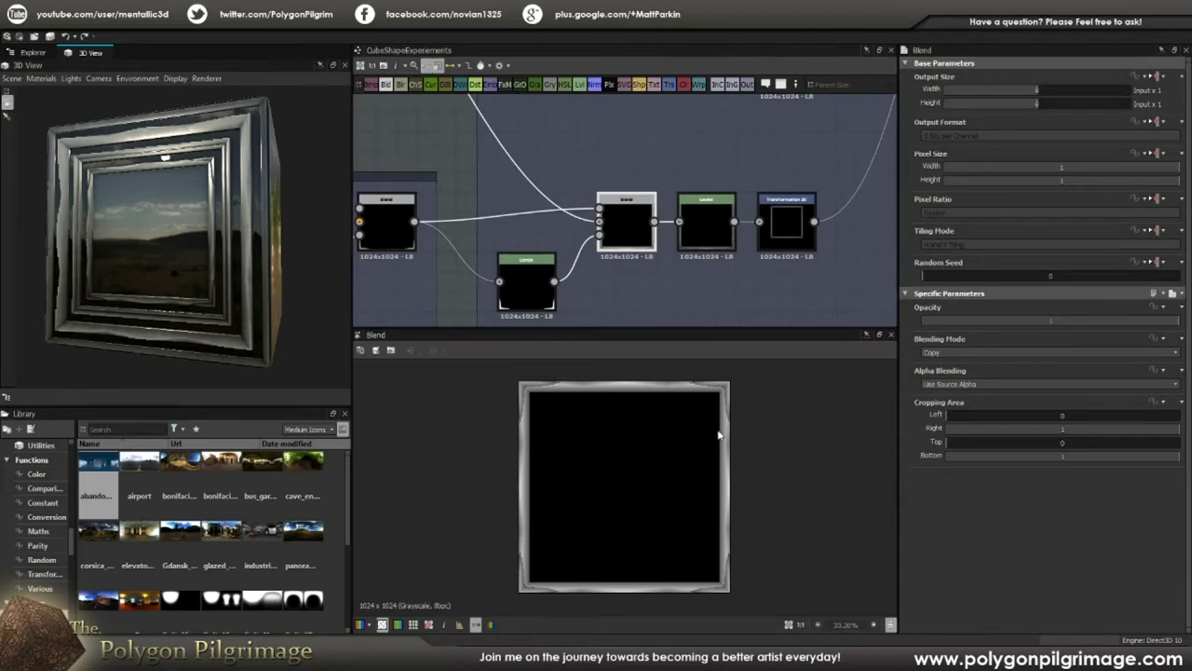
{"action": "left_click", "coordinate": [717, 230]}
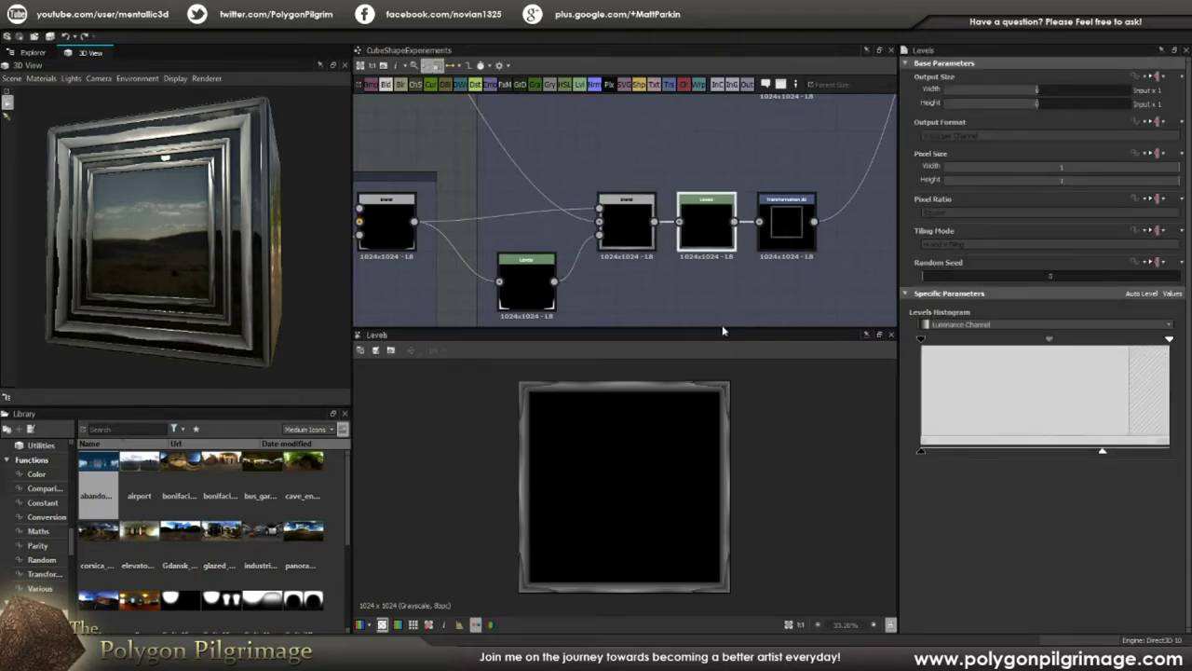
{"action": "left_click", "coordinate": [794, 241]}
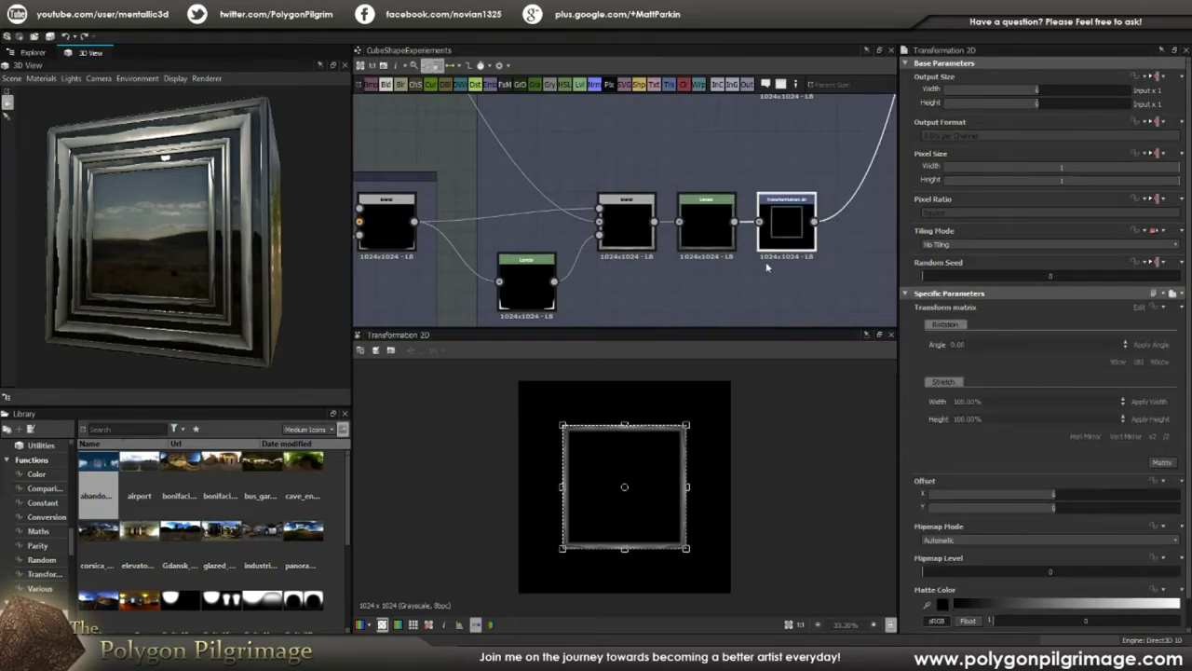
- Examine the innermost frame with its corners up close on the cube in the 3D view
{"action": "left_click_drag", "start_coordinate": [235, 276], "coordinate": [126, 125]}
{"action": "scroll", "coordinate": [212, 189], "scroll_direction": "up", "scroll_amount": 4}
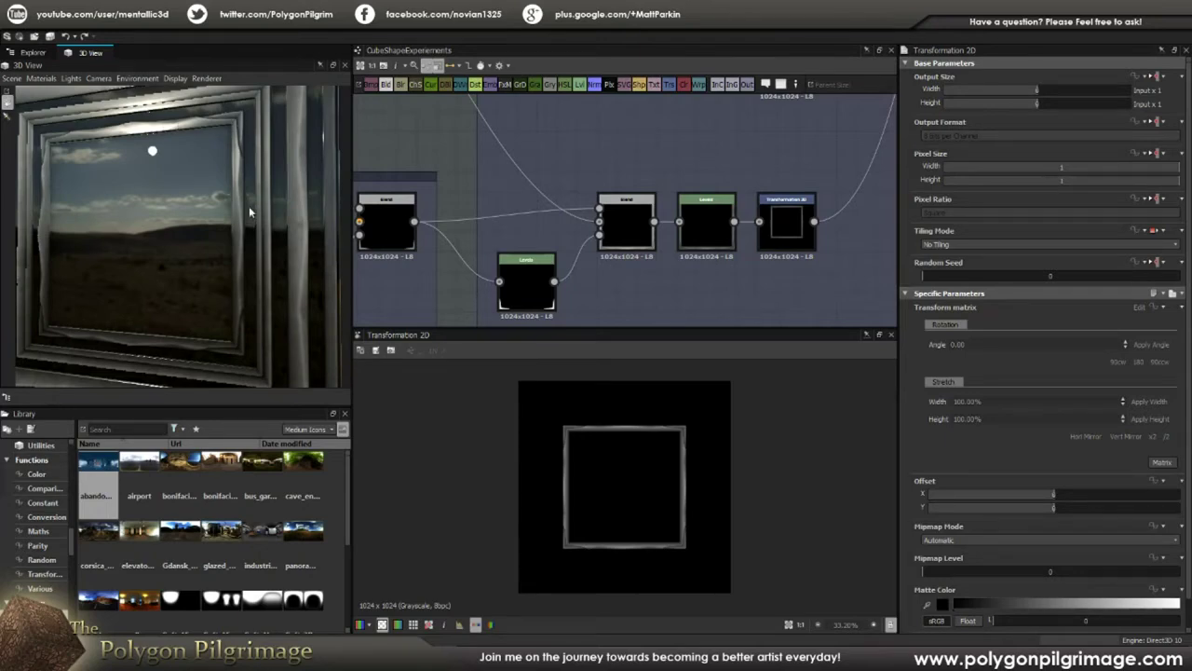
{"action": "scroll", "coordinate": [249, 212], "scroll_direction": "down", "scroll_amount": 3}
- Preview the last Blend node in Frames - Combined and compare the nested frames with the cube in the 3D view
{"action": "scroll", "coordinate": [769, 135], "scroll_direction": "down", "scroll_amount": 2}
{"action": "middle_click_drag", "start_coordinate": [773, 133], "coordinate": [688, 230]}
{"action": "middle_click_drag", "start_coordinate": [708, 143], "coordinate": [704, 213]}
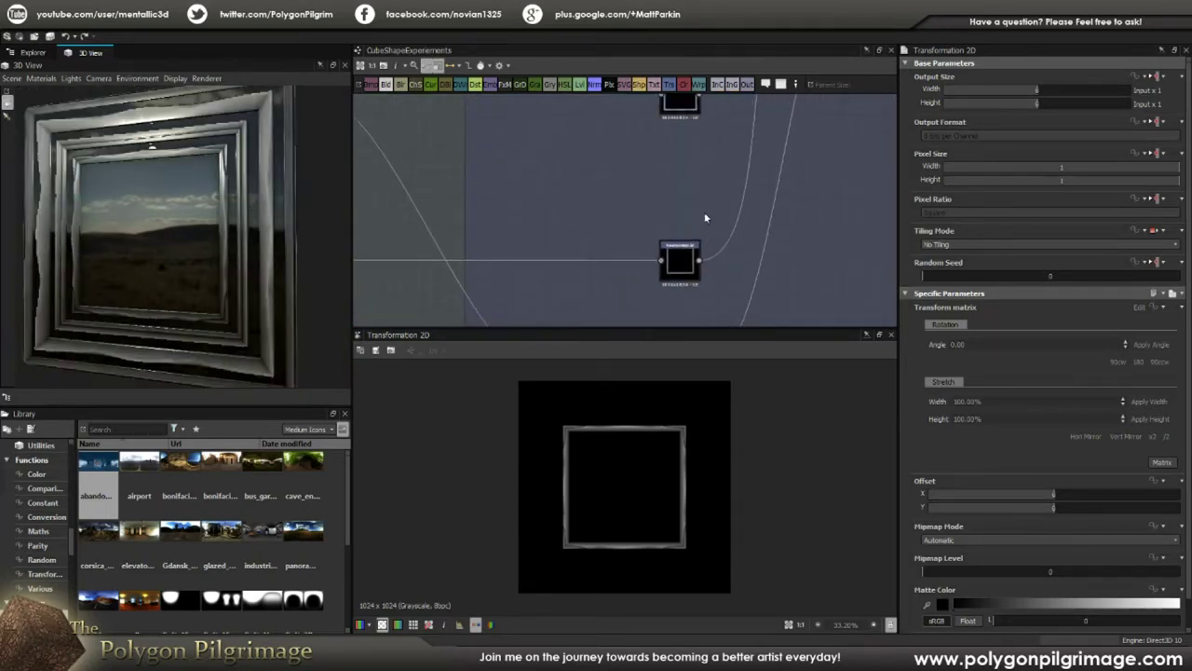
{"action": "scroll", "coordinate": [704, 212], "scroll_direction": "down", "scroll_amount": 3}
{"action": "middle_click_drag", "start_coordinate": [695, 140], "coordinate": [679, 265]}
{"action": "scroll", "coordinate": [790, 181], "scroll_direction": "up", "scroll_amount": 4}
{"action": "left_click", "coordinate": [797, 172]}
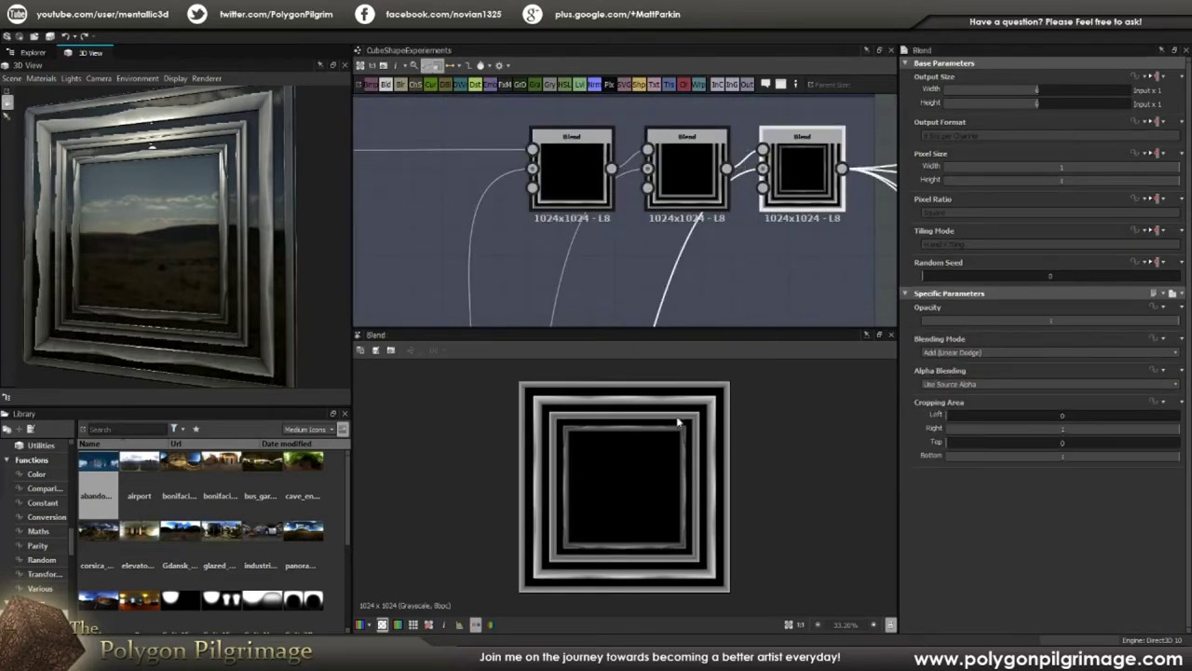
{"action": "scroll", "coordinate": [675, 430], "scroll_direction": "up", "scroll_amount": 1}
{"action": "scroll", "coordinate": [750, 373], "scroll_direction": "down", "scroll_amount": 1}
{"action": "scroll", "coordinate": [749, 372], "scroll_direction": "up", "scroll_amount": 1}
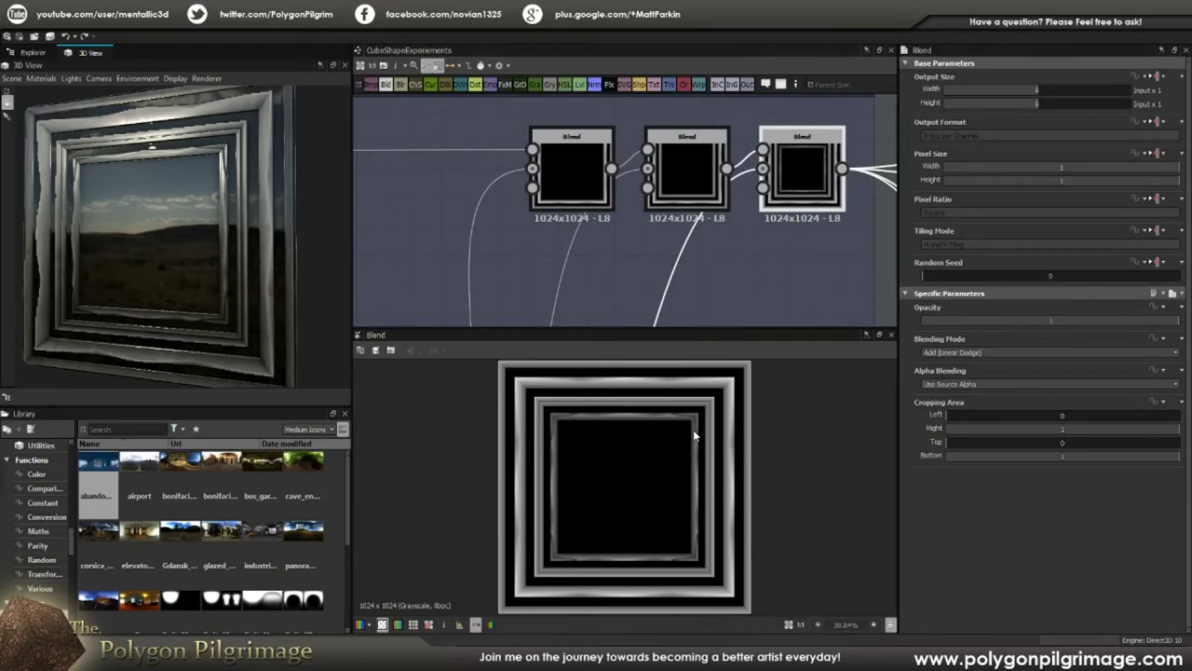
{"action": "left_click_drag", "start_coordinate": [211, 200], "coordinate": [181, 200]}
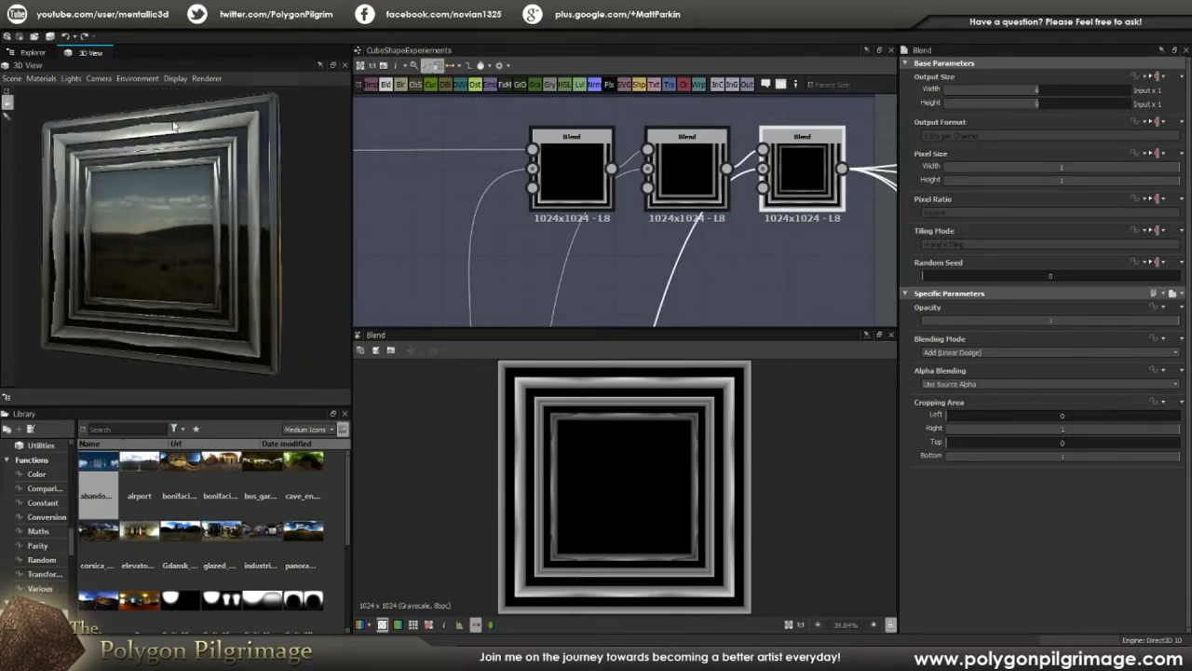
{"action": "mouse_move", "coordinate": [197, 236]}
{"action": "left_mouse_down"}
{"action": "mouse_move", "coordinate": [199, 223]}
{"action": "mouse_move", "coordinate": [195, 231]}
{"action": "left_mouse_up"}
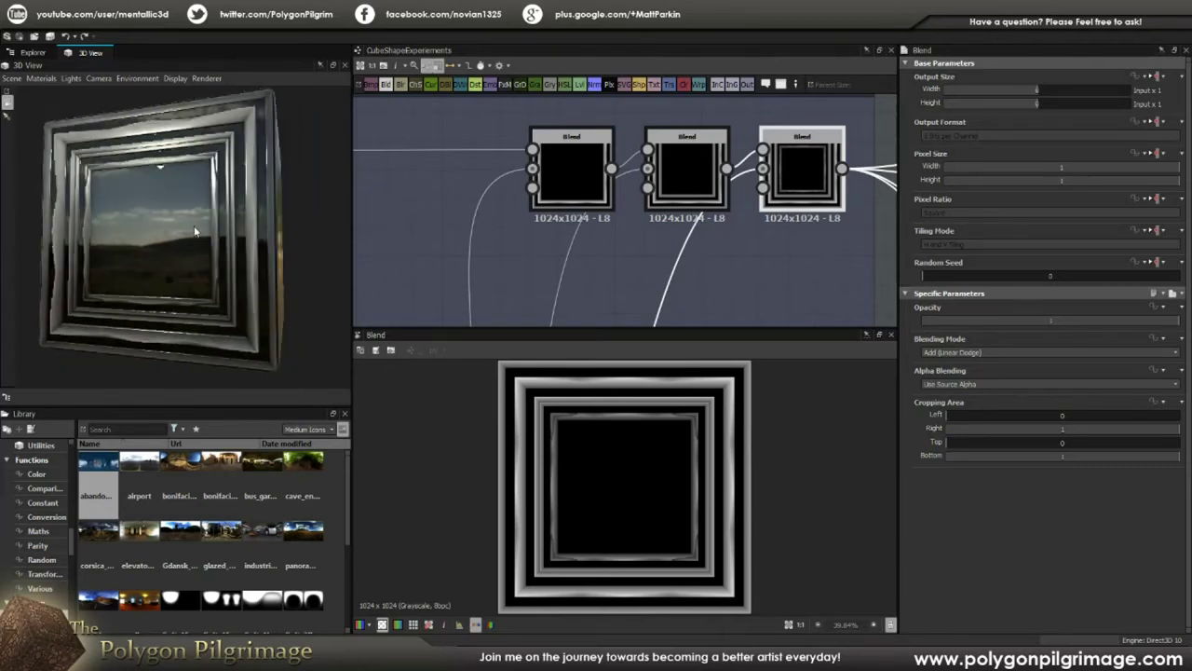
- Follow the graph from the combined frames past the individual frame groups to Frame(s) - Build and Final Outputs
{"action": "left_click", "coordinate": [798, 290]}
{"action": "scroll", "coordinate": [723, 253], "scroll_direction": "down", "scroll_amount": 6}
{"action": "middle_click_drag", "start_coordinate": [626, 261], "coordinate": [721, 205]}
{"action": "scroll", "coordinate": [721, 205], "scroll_direction": "down", "scroll_amount": 1}
{"action": "mouse_move", "coordinate": [589, 211]}
{"action": "middle_mouse_down"}
{"action": "mouse_move", "coordinate": [697, 181]}
{"action": "mouse_move", "coordinate": [580, 173]}
{"action": "mouse_move", "coordinate": [588, 189]}
{"action": "middle_mouse_up"}
{"action": "scroll", "coordinate": [698, 181], "scroll_direction": "down", "scroll_amount": 1}
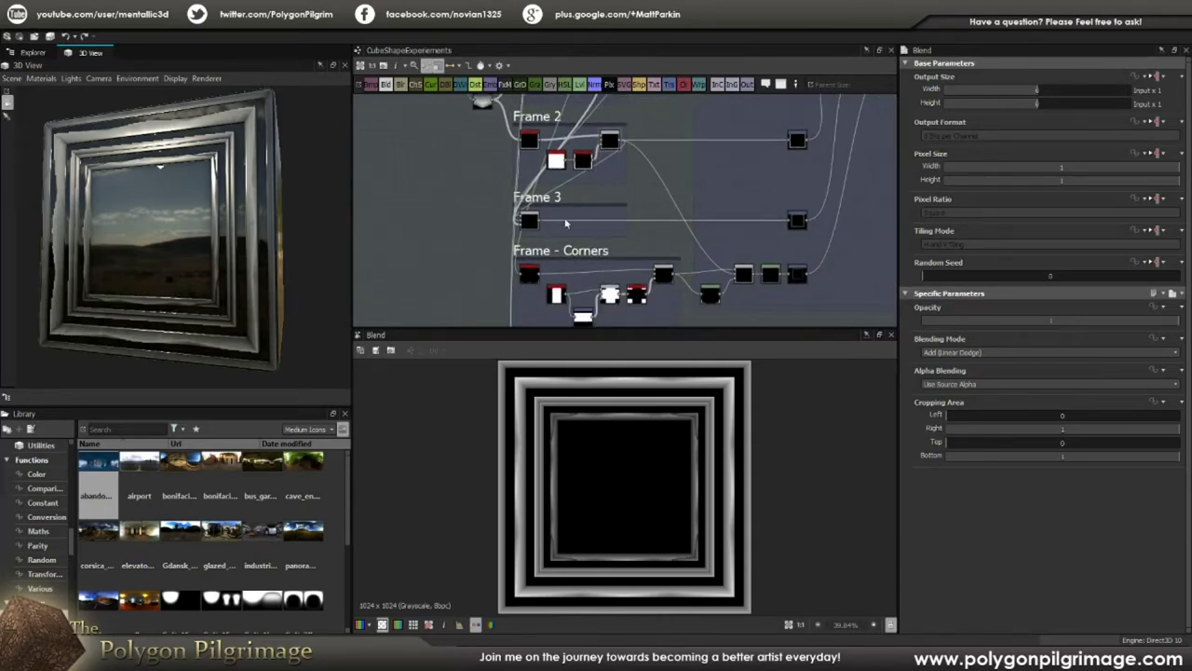
{"action": "middle_click_drag", "start_coordinate": [679, 179], "coordinate": [587, 221]}
{"action": "middle_click_drag", "start_coordinate": [724, 175], "coordinate": [587, 184]}
{"action": "middle_click_drag", "start_coordinate": [676, 164], "coordinate": [494, 181]}
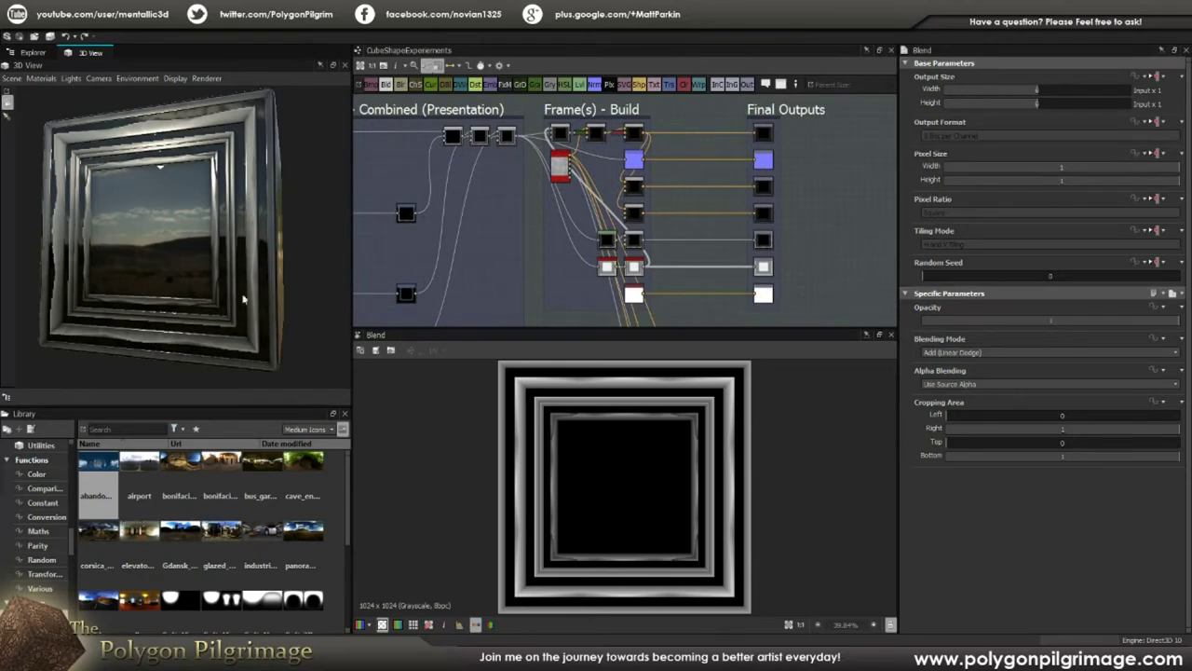
- Preview the Multiply Blend node fed by Metal 003 in Frame(s) - Build and examine its metal texture up close
{"action": "scroll", "coordinate": [563, 158], "scroll_direction": "up", "scroll_amount": 6}
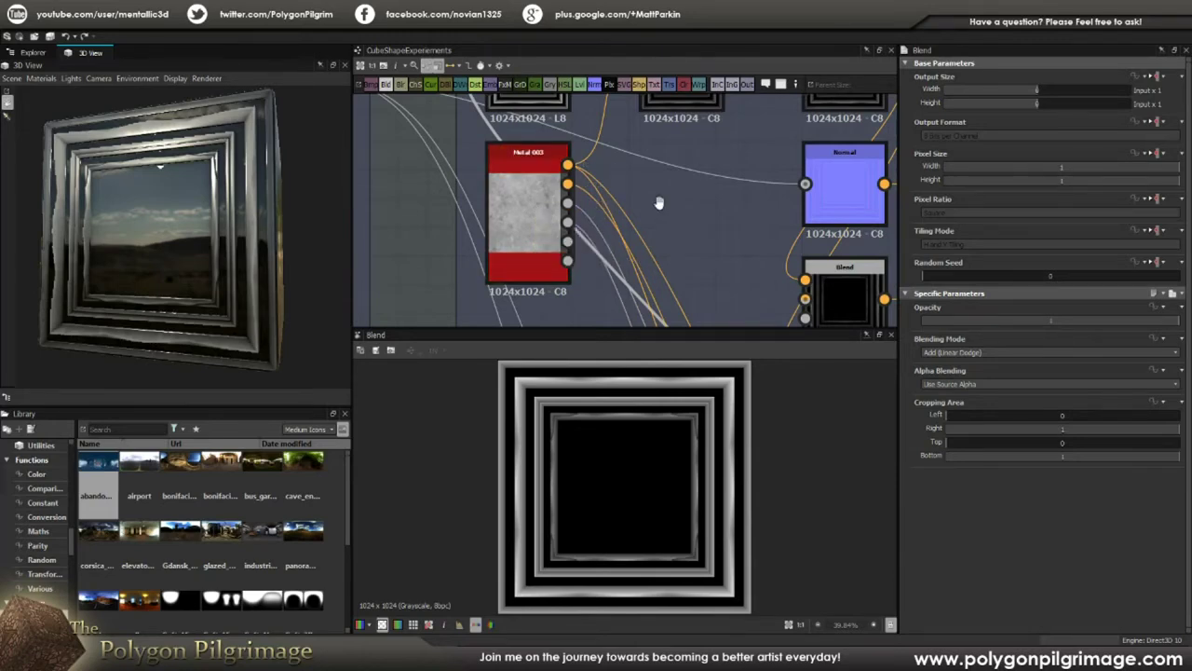
{"action": "scroll", "coordinate": [659, 201], "scroll_direction": "down", "scroll_amount": 3}
{"action": "double_click", "coordinate": [670, 170]}
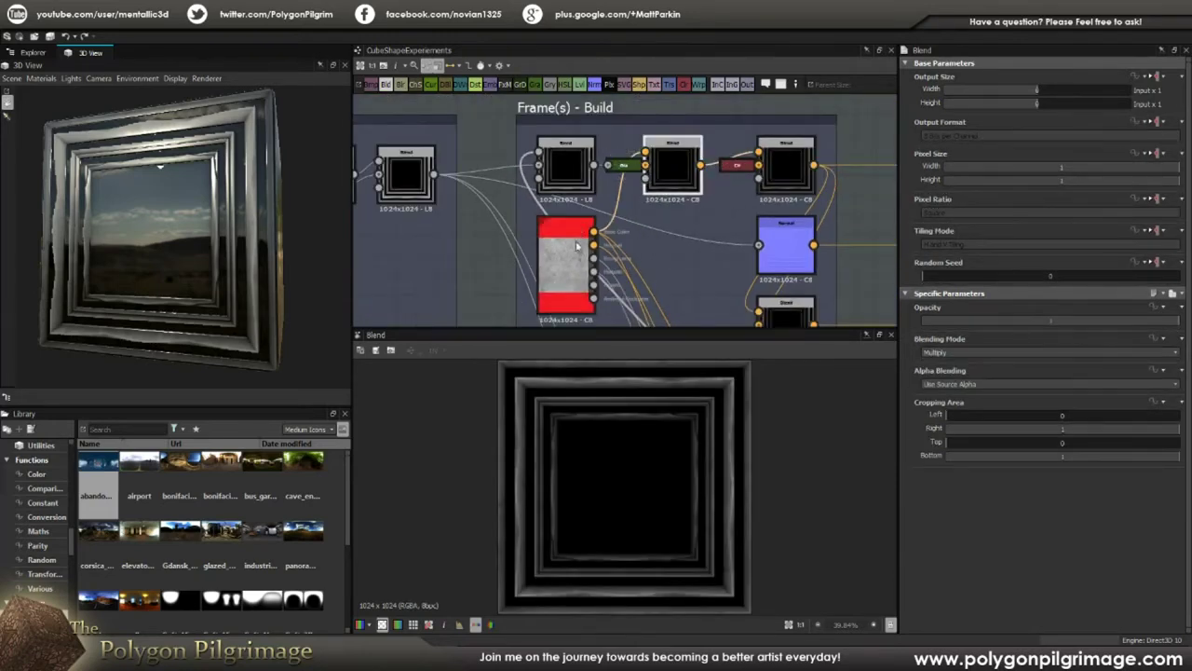
{"action": "scroll", "coordinate": [568, 403], "scroll_direction": "up", "scroll_amount": 5}
{"action": "scroll", "coordinate": [660, 510], "scroll_direction": "down", "scroll_amount": 2}
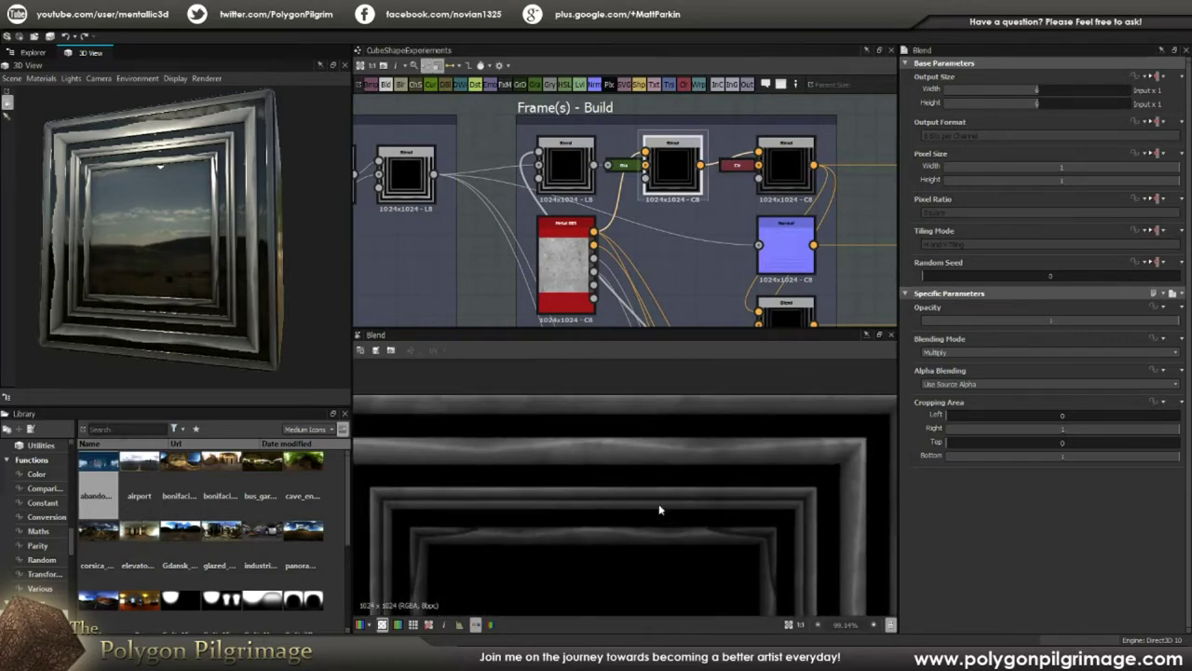
{"action": "scroll", "coordinate": [619, 466], "scroll_direction": "down", "scroll_amount": 3}
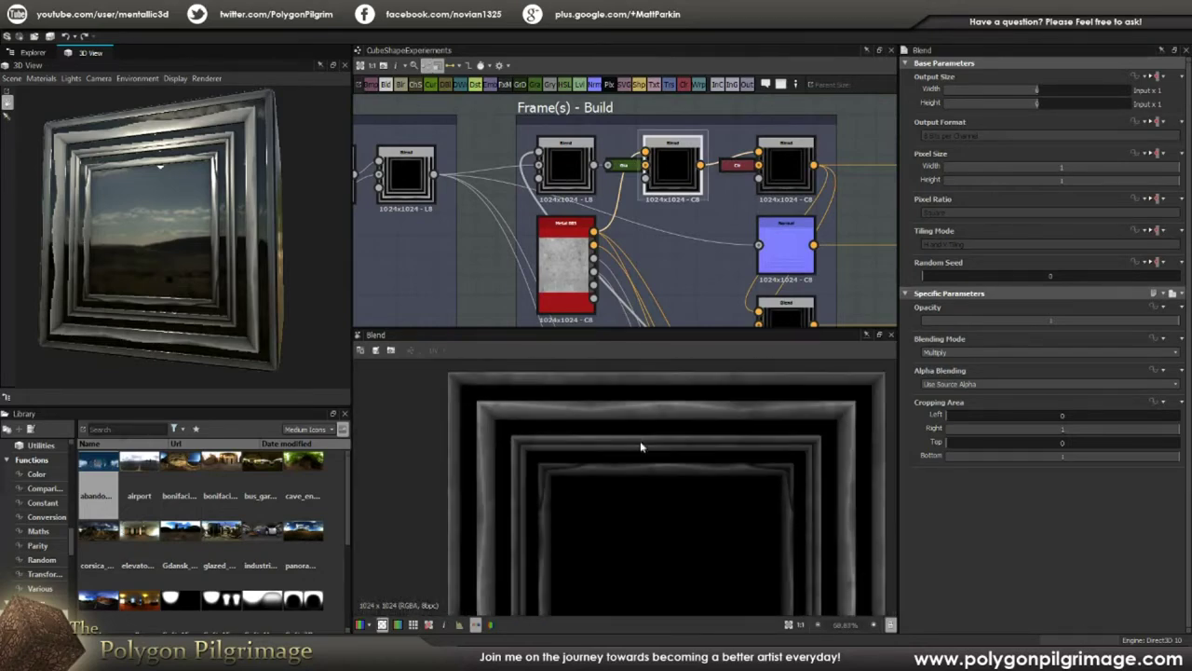
{"action": "scroll", "coordinate": [707, 256], "scroll_direction": "down", "scroll_amount": 1}
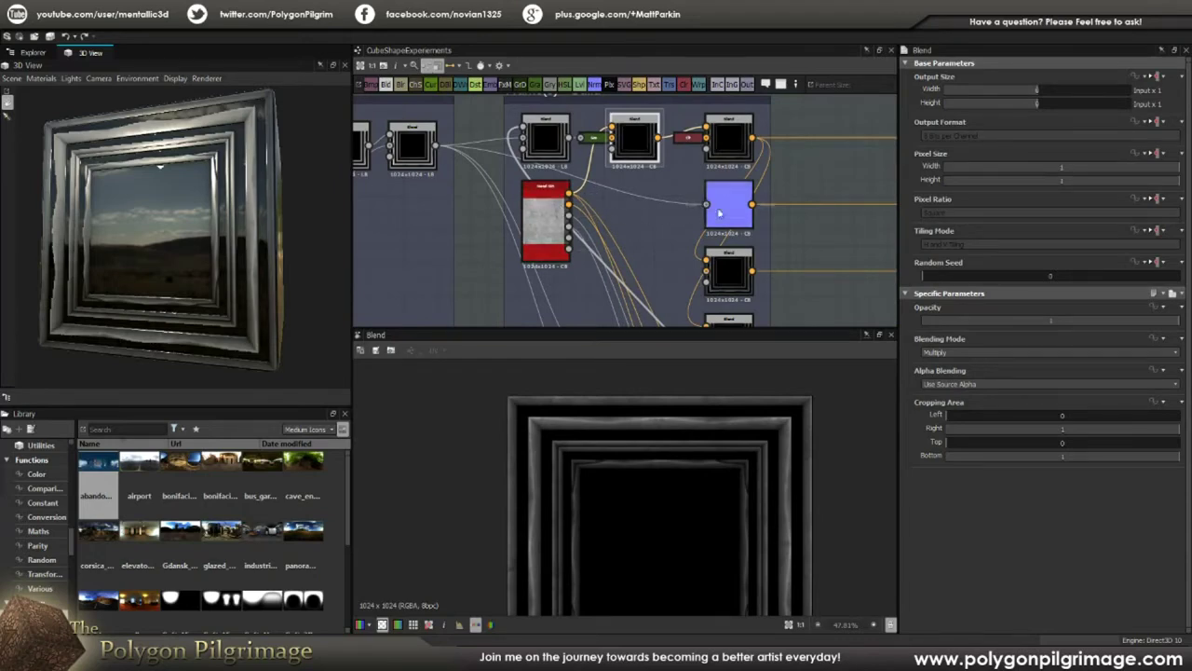
- Compare the last Blend of Frames - Combined with the Copy Blend at the end of the Frame(s) - Build colour chain
{"action": "scroll", "coordinate": [649, 227], "scroll_direction": "down", "scroll_amount": 1}
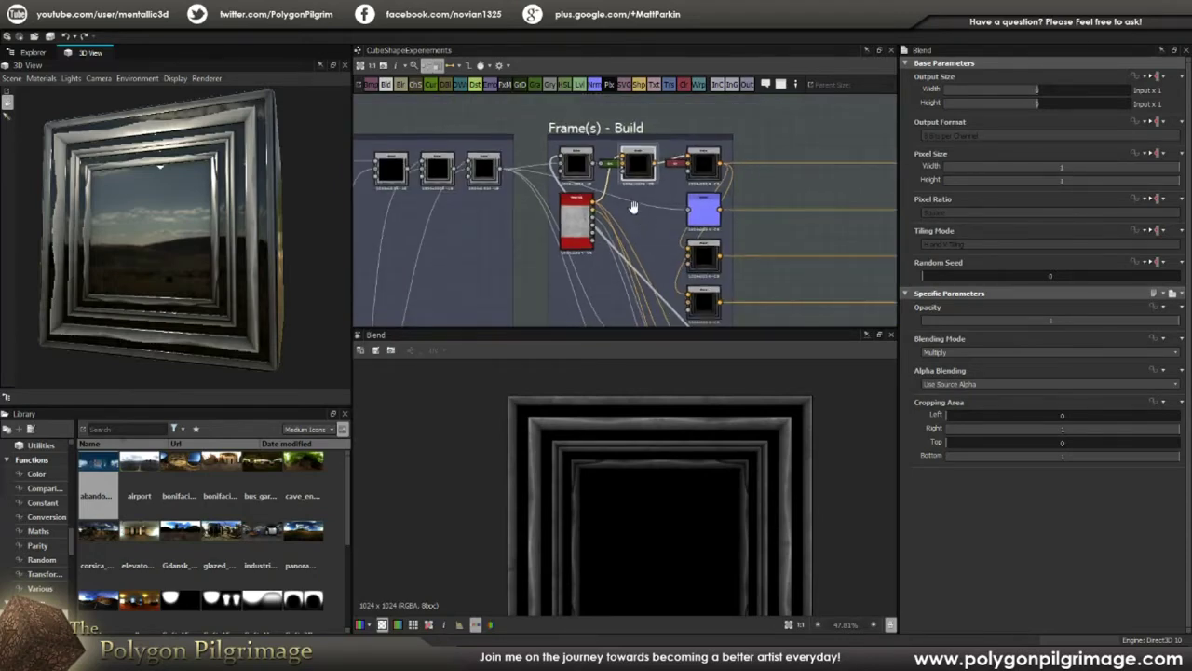
{"action": "scroll", "coordinate": [649, 194], "scroll_direction": "down", "scroll_amount": 1}
{"action": "double_click", "coordinate": [465, 149]}
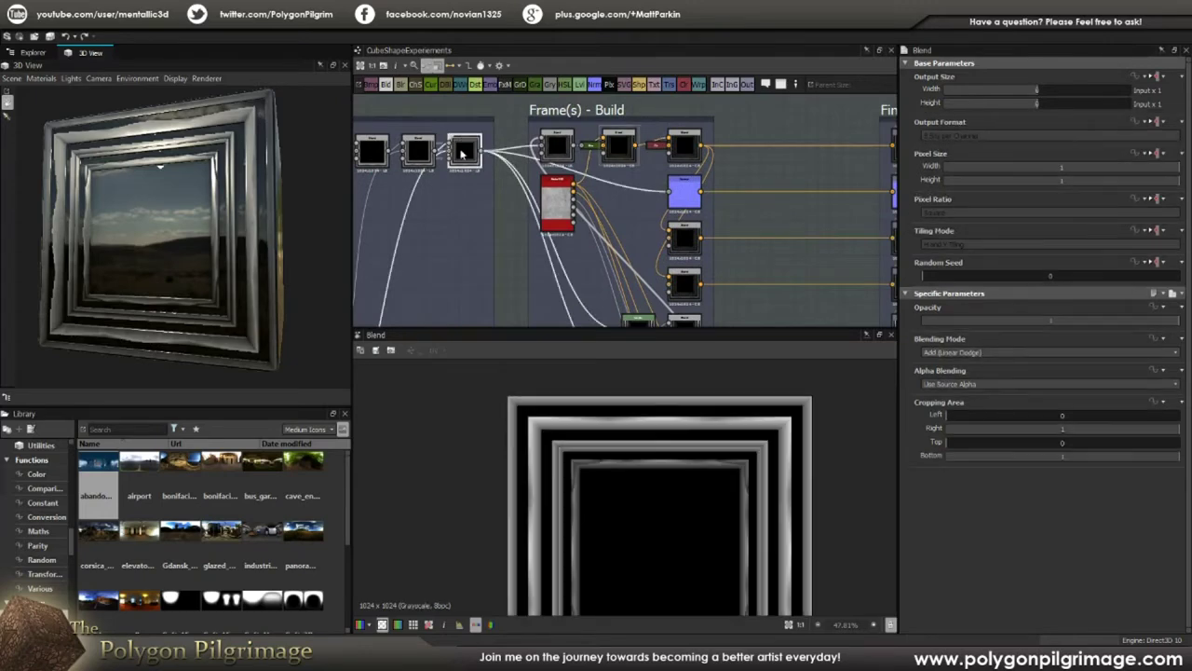
{"action": "middle_click_drag", "start_coordinate": [726, 253], "coordinate": [714, 247]}
{"action": "double_click", "coordinate": [671, 144]}
{"action": "scroll", "coordinate": [709, 427], "scroll_direction": "up", "scroll_amount": 3}
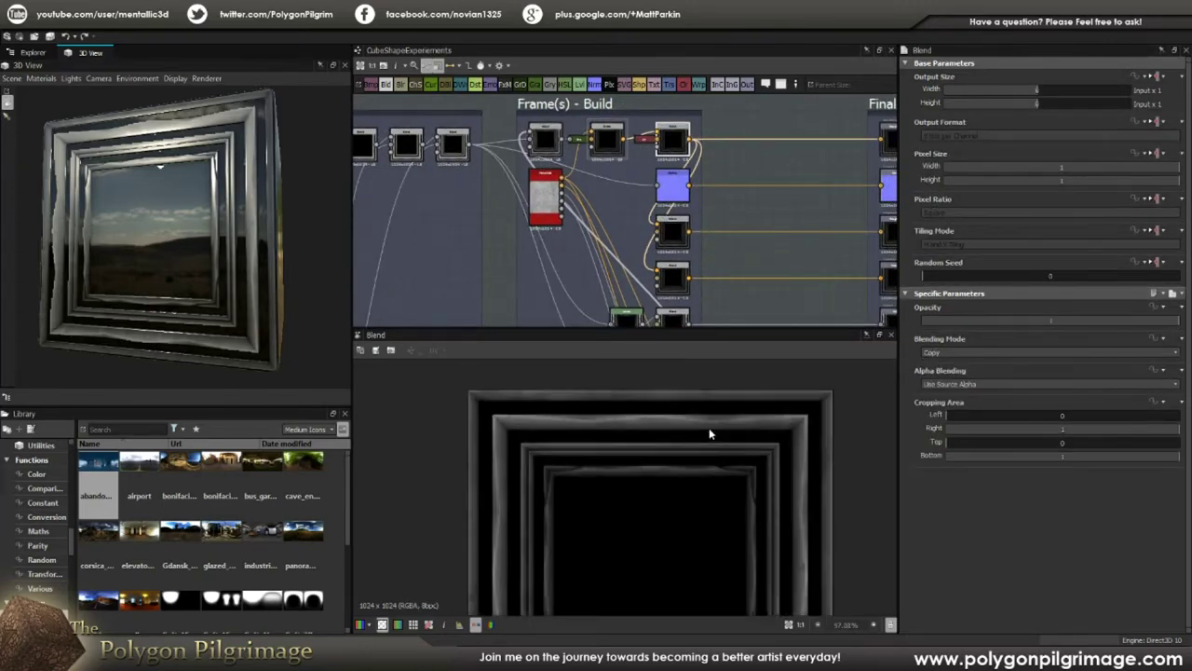
{"action": "left_click", "coordinate": [605, 147]}
{"action": "left_click", "coordinate": [668, 144]}
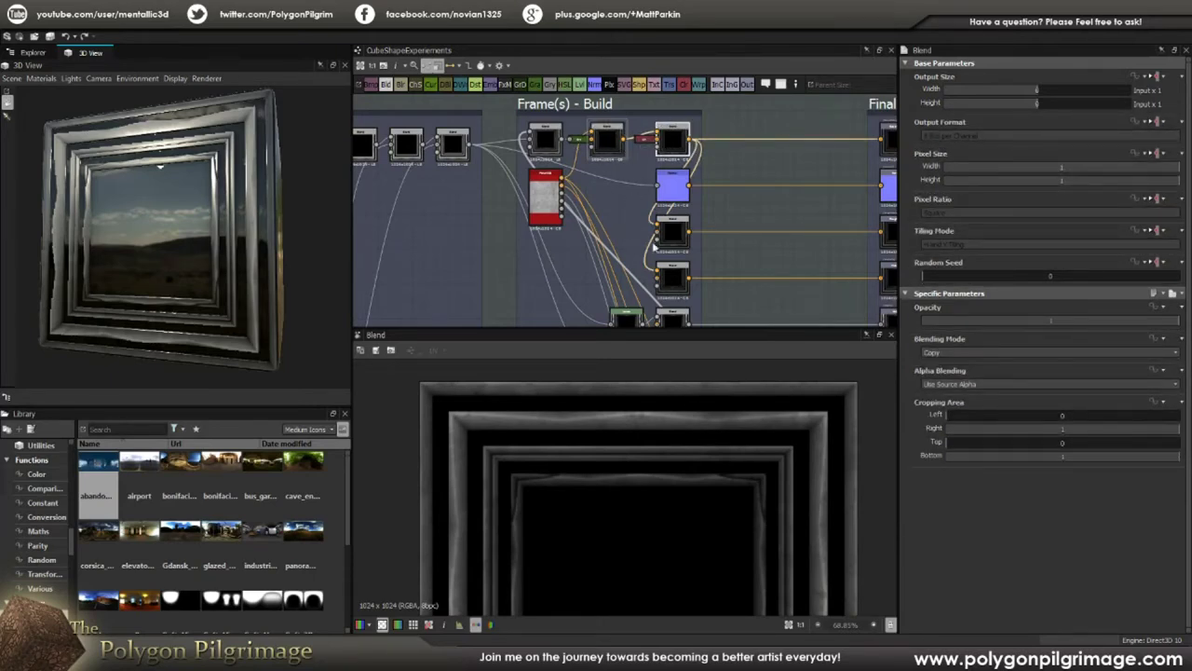
- Trace the Frame(s) - Build channels to the Final Outputs and inspect the metal frames on the cube in the 3D view
{"action": "middle_click_drag", "start_coordinate": [713, 235], "coordinate": [704, 229]}
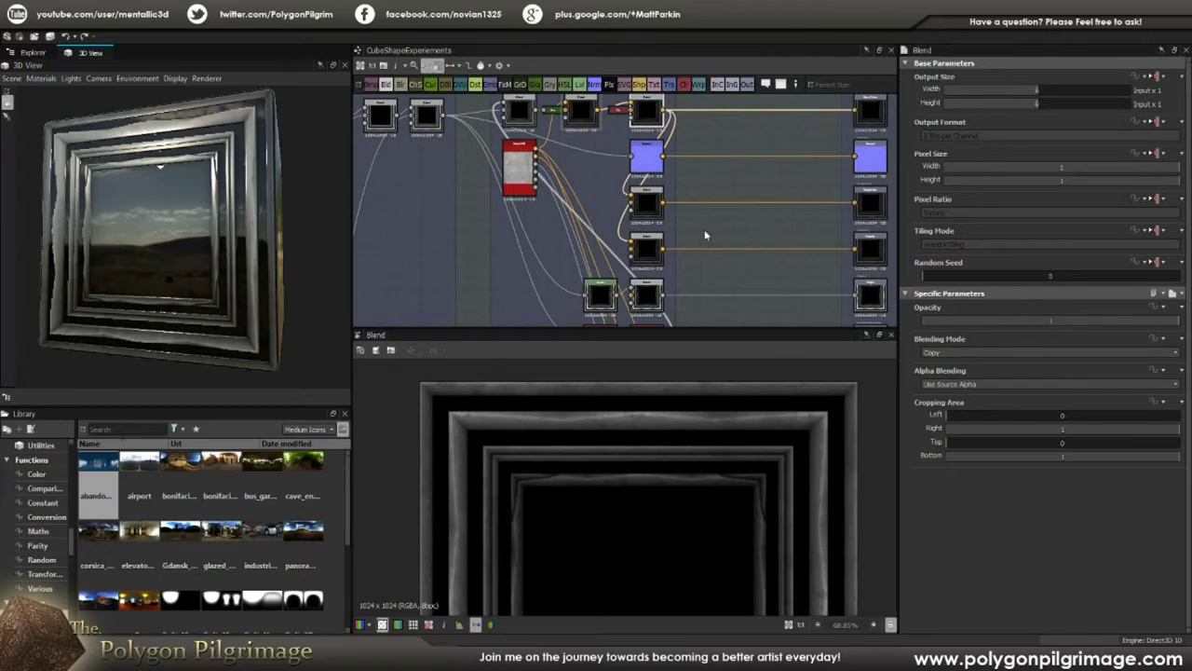
{"action": "scroll", "coordinate": [864, 211], "scroll_direction": "up", "scroll_amount": 2}
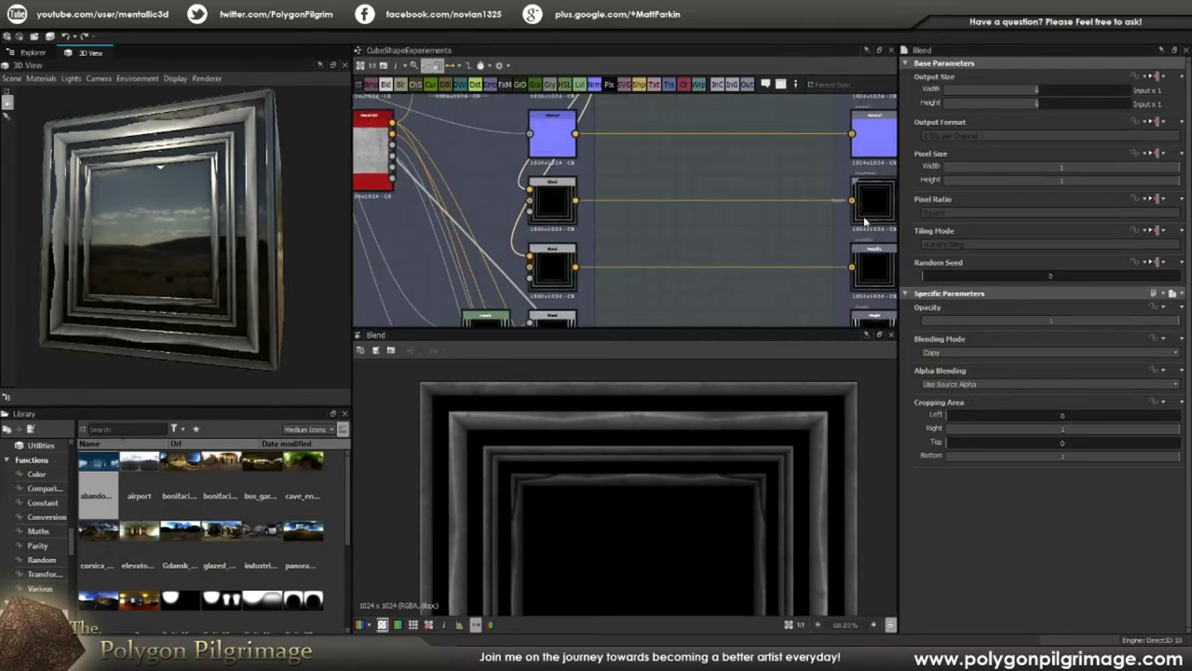
{"action": "scroll", "coordinate": [625, 249], "scroll_direction": "down", "scroll_amount": 3}
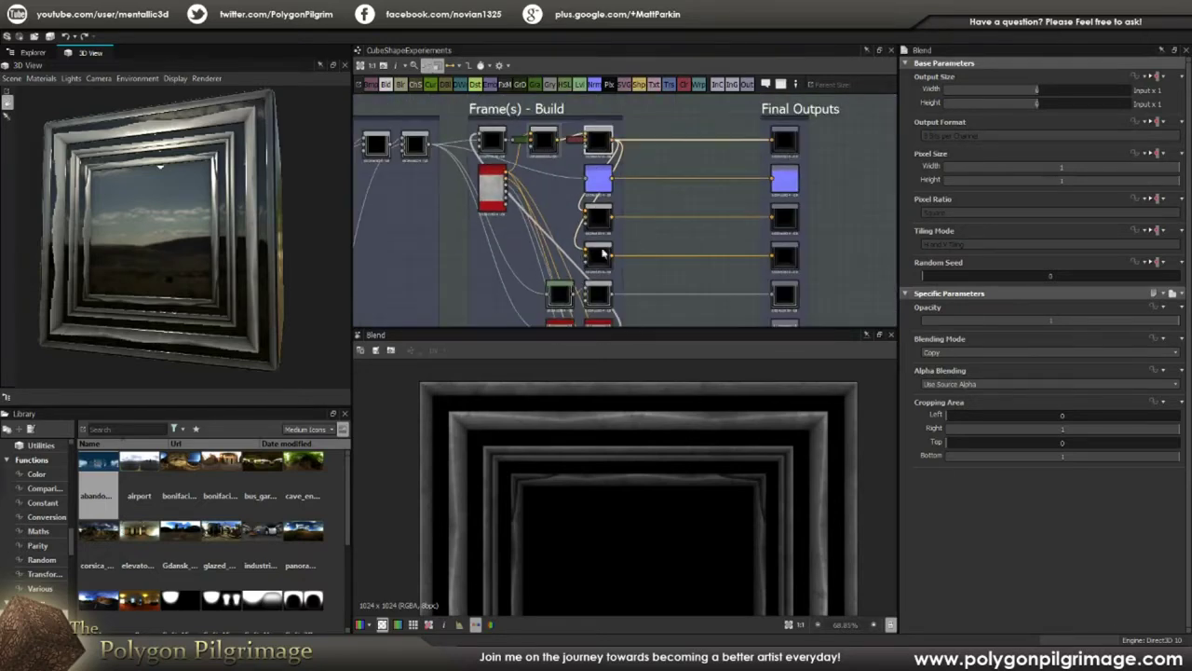
{"action": "middle_click_drag", "start_coordinate": [620, 279], "coordinate": [624, 222]}
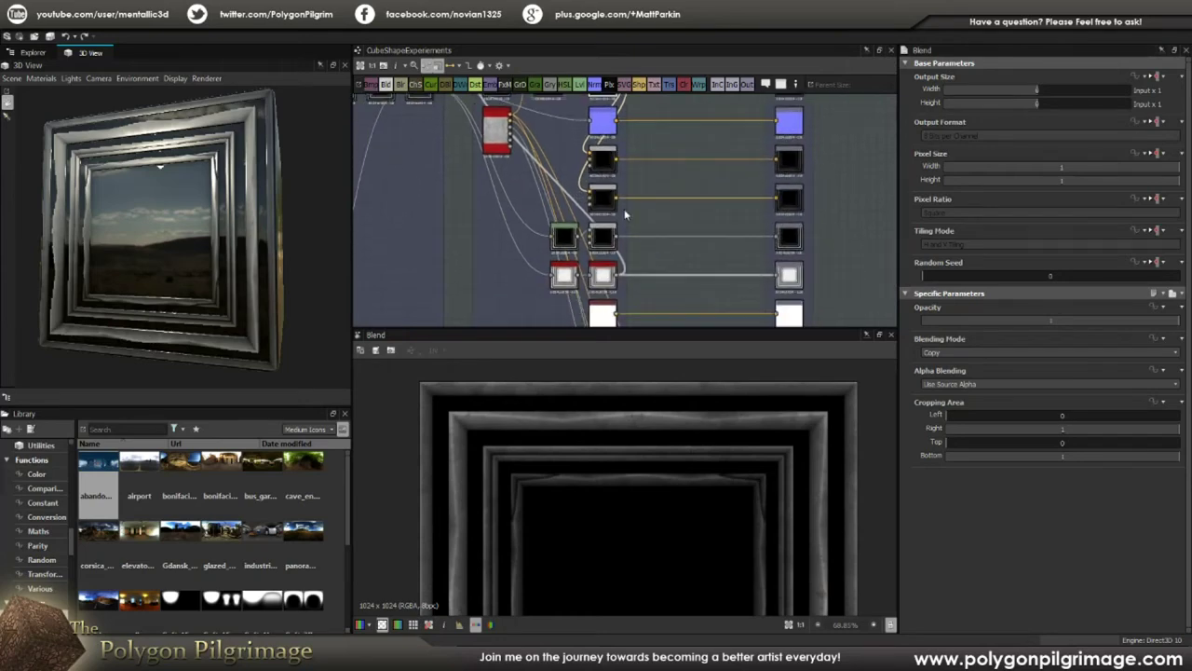
{"action": "left_click_drag", "start_coordinate": [253, 221], "coordinate": [206, 203]}
{"action": "scroll", "coordinate": [596, 214], "scroll_direction": "up", "scroll_amount": 2}
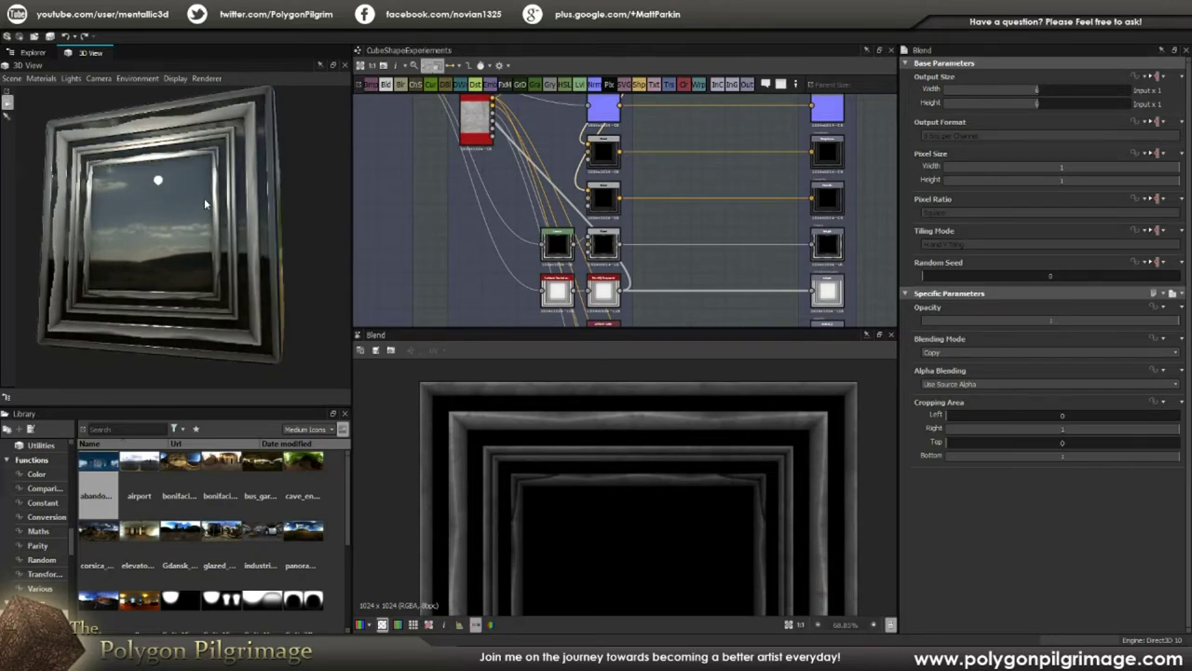
{"action": "left_click_drag", "start_coordinate": [305, 199], "coordinate": [255, 206]}
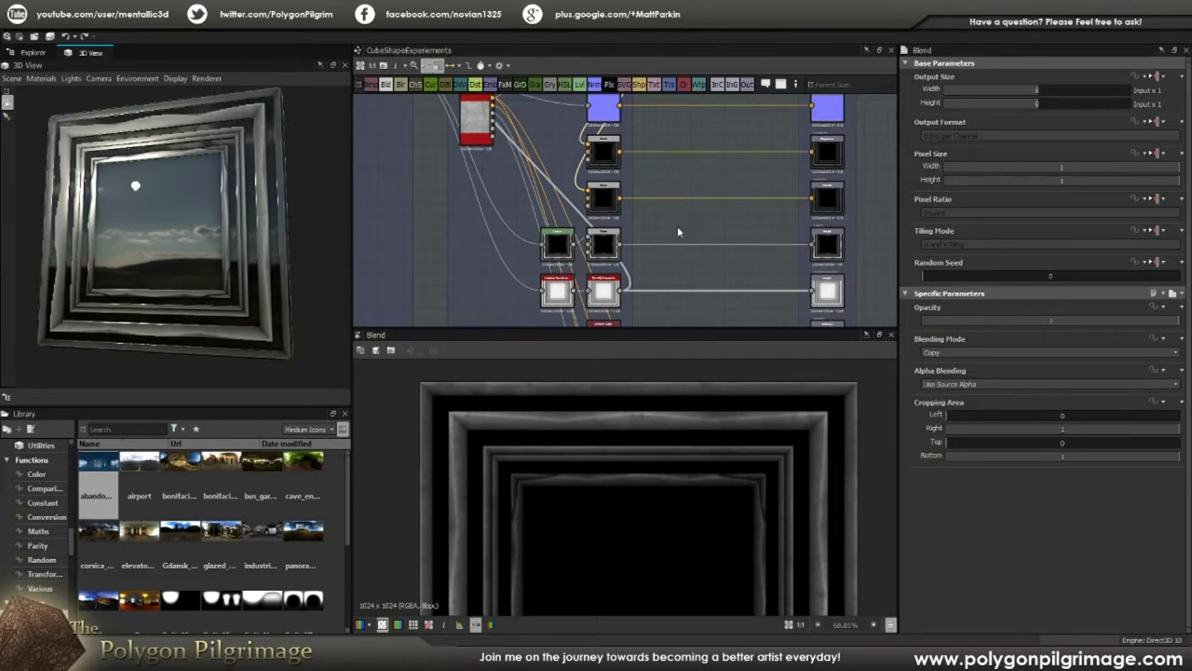
- Preview the height node in Final Outputs as a whole image
{"action": "scroll", "coordinate": [602, 245], "scroll_direction": "up", "scroll_amount": 2}
{"action": "scroll", "coordinate": [587, 247], "scroll_direction": "down", "scroll_amount": 2}
{"action": "middle_click_drag", "start_coordinate": [665, 242], "coordinate": [634, 215]}
{"action": "scroll", "coordinate": [756, 223], "scroll_direction": "up", "scroll_amount": 1}
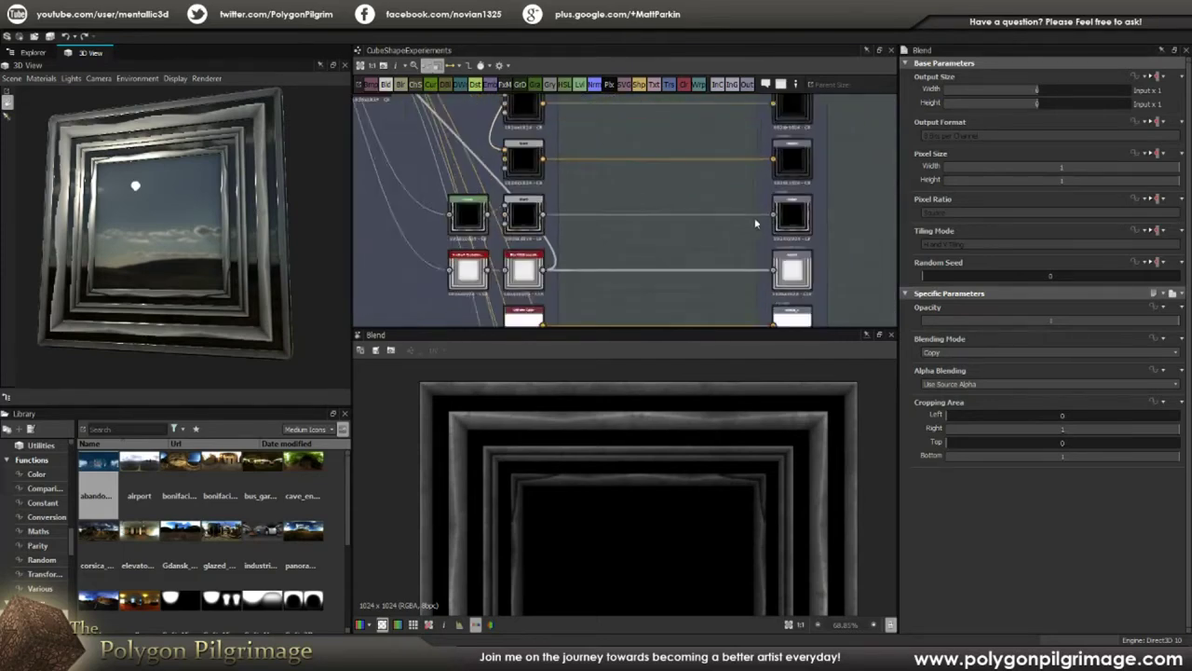
{"action": "scroll", "coordinate": [755, 223], "scroll_direction": "up", "scroll_amount": 2}
{"action": "left_click", "coordinate": [800, 216]}
{"action": "scroll", "coordinate": [642, 474], "scroll_direction": "down", "scroll_amount": 4}
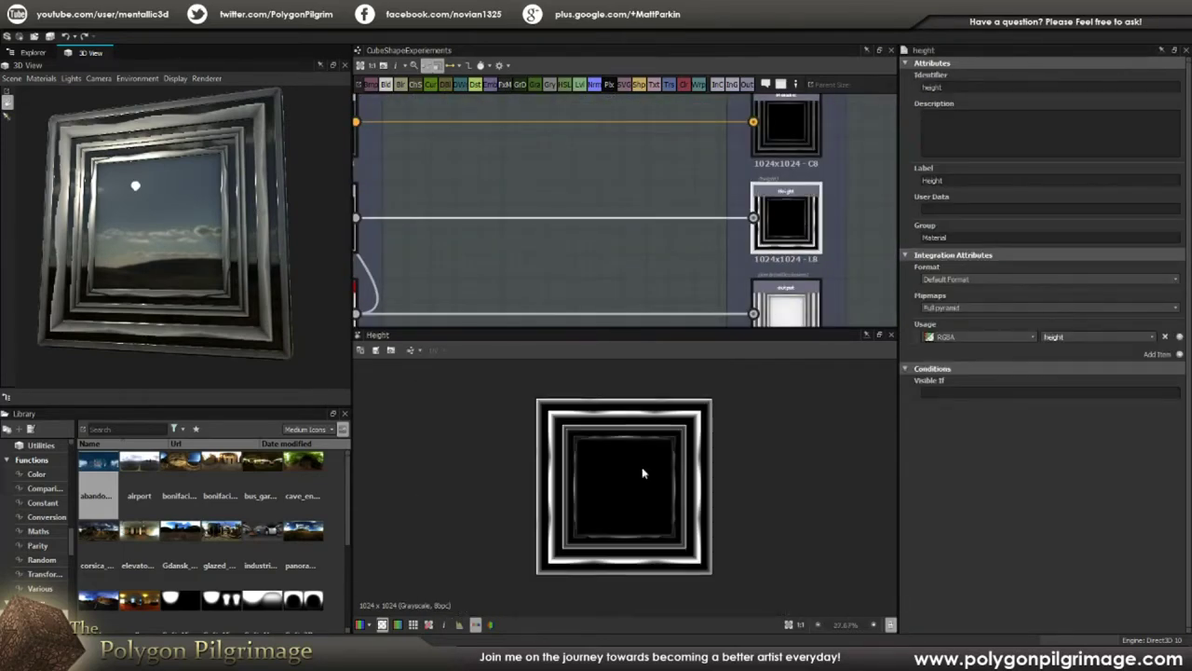
- Revisit the Blend, Levels and Transformation 2D nodes that follow Frame - Corners
{"action": "middle_click_drag", "start_coordinate": [600, 274], "coordinate": [730, 240]}
{"action": "scroll", "coordinate": [729, 239], "scroll_direction": "down", "scroll_amount": 5}
{"action": "middle_click_drag", "start_coordinate": [534, 234], "coordinate": [769, 215]}
{"action": "middle_click_drag", "start_coordinate": [569, 273], "coordinate": [593, 183]}
{"action": "scroll", "coordinate": [643, 259], "scroll_direction": "up", "scroll_amount": 4}
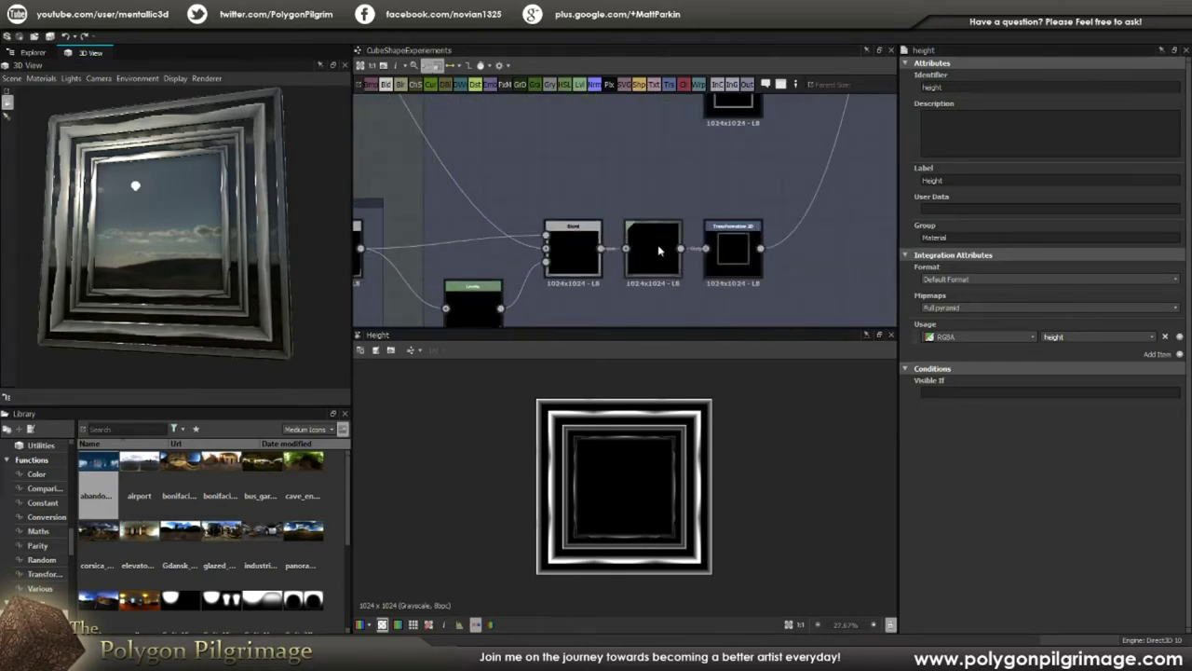
{"action": "scroll", "coordinate": [663, 254], "scroll_direction": "down", "scroll_amount": 5}
{"action": "middle_click_drag", "start_coordinate": [745, 226], "coordinate": [700, 244]}
- Preview the Ambient Occlusion node in Frame(s) - Build, review its instance parameters and examine its result up close
{"action": "mouse_move", "coordinate": [208, 186]}
{"action": "left_mouse_down"}
{"action": "mouse_move", "coordinate": [174, 188]}
{"action": "mouse_move", "coordinate": [205, 193]}
{"action": "left_mouse_up"}
{"action": "middle_click_drag", "start_coordinate": [752, 202], "coordinate": [625, 214]}
{"action": "scroll", "coordinate": [766, 204], "scroll_direction": "up", "scroll_amount": 5}
{"action": "double_click", "coordinate": [631, 213]}
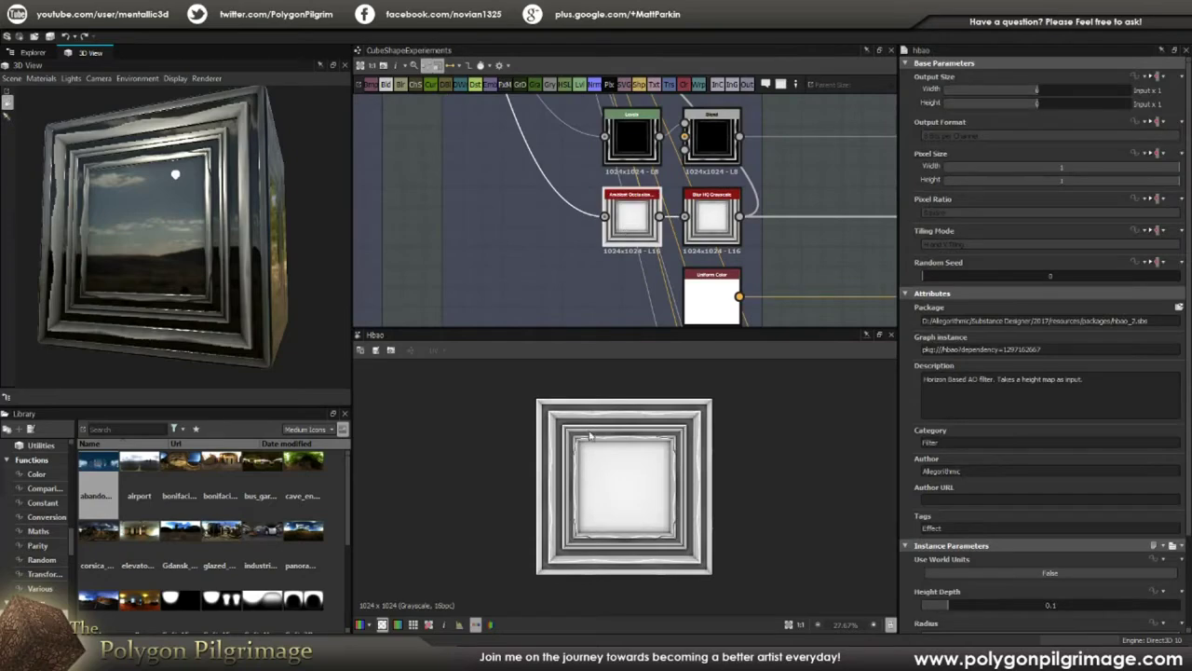
{"action": "scroll", "coordinate": [999, 501], "scroll_direction": "down", "scroll_amount": 2}
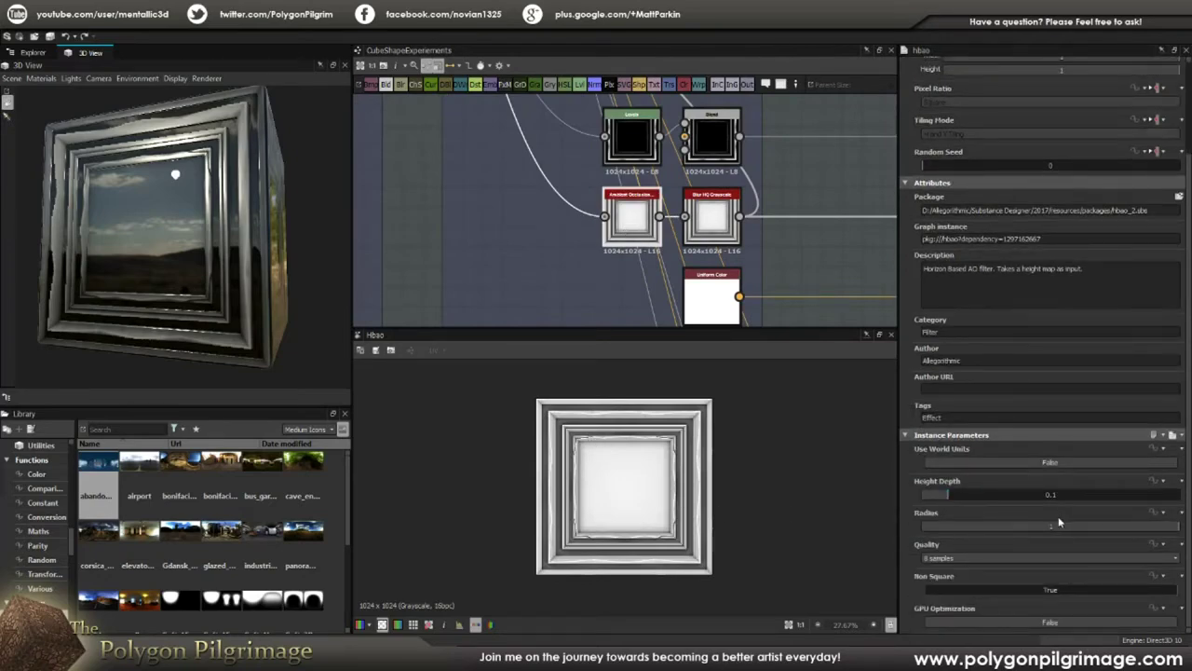
{"action": "scroll", "coordinate": [733, 455], "scroll_direction": "up", "scroll_amount": 4}
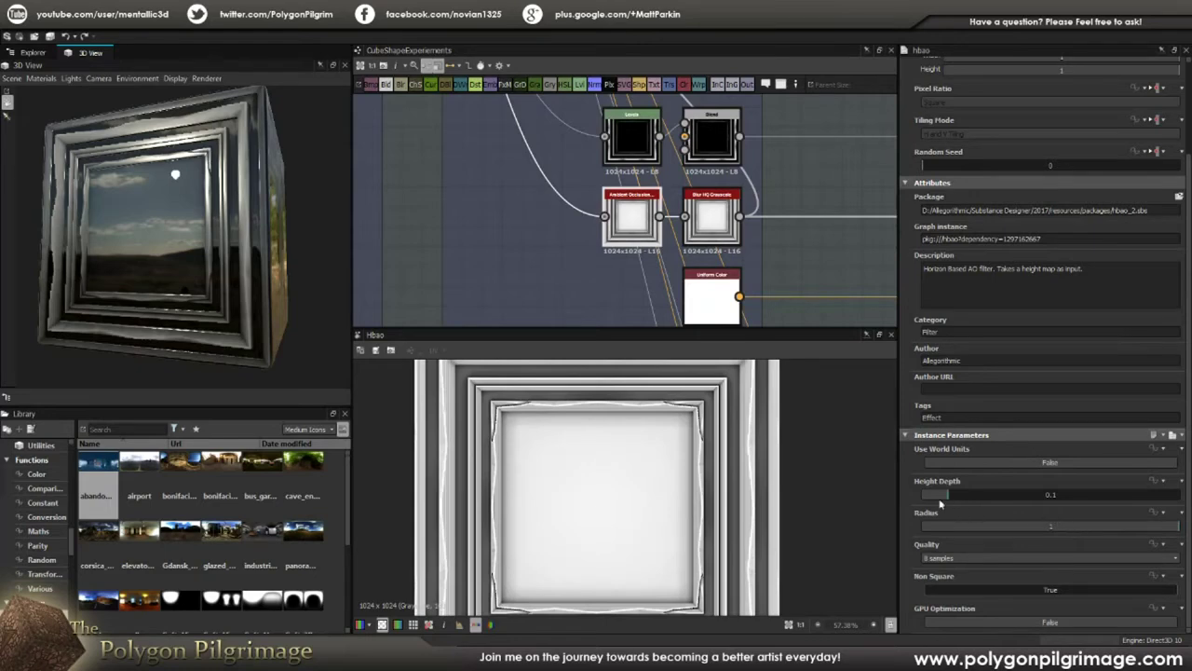
{"action": "scroll", "coordinate": [706, 421], "scroll_direction": "down", "scroll_amount": 2}
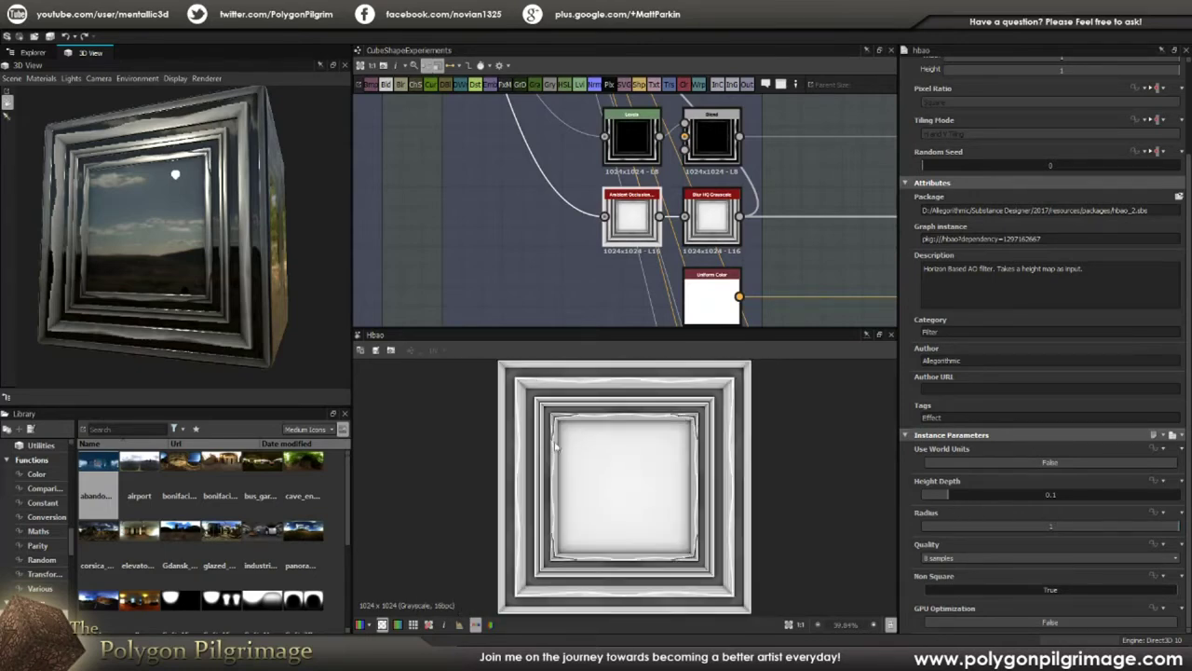
{"action": "scroll", "coordinate": [708, 489], "scroll_direction": "up", "scroll_amount": 5}
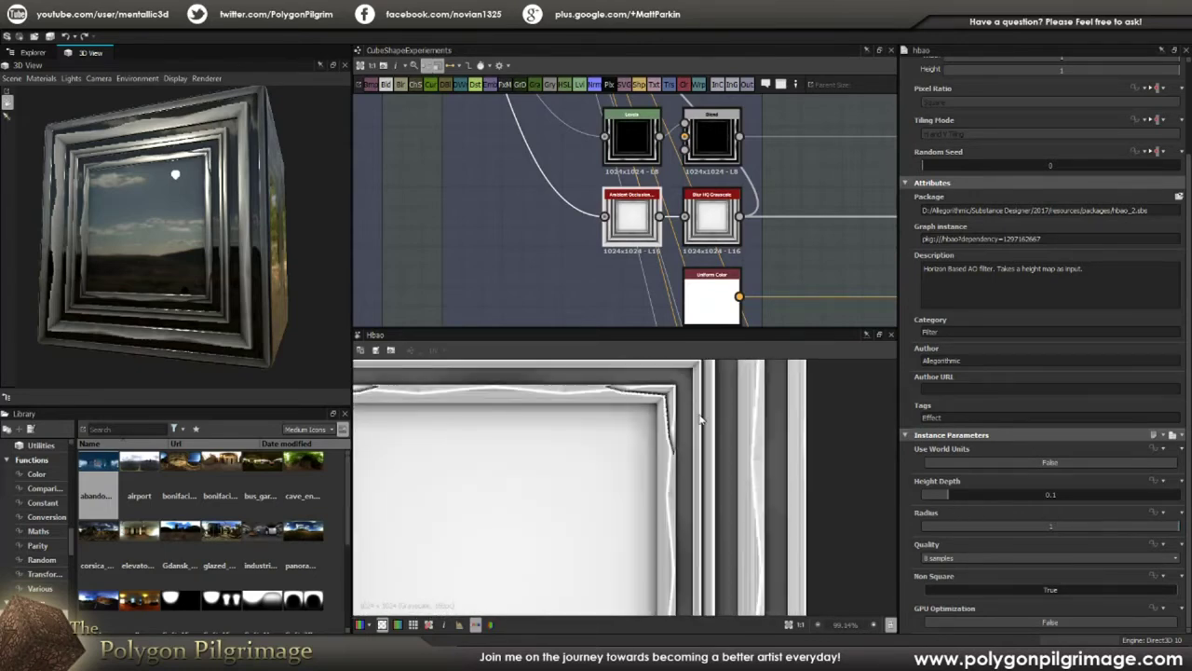
{"action": "scroll", "coordinate": [700, 419], "scroll_direction": "down", "scroll_amount": 4}
- Preview the Blur HQ Grayscale node after the Ambient Occlusion node and examine its softened frame edges up close
{"action": "middle_click_drag", "start_coordinate": [734, 258], "coordinate": [633, 248]}
{"action": "double_click", "coordinate": [621, 225]}
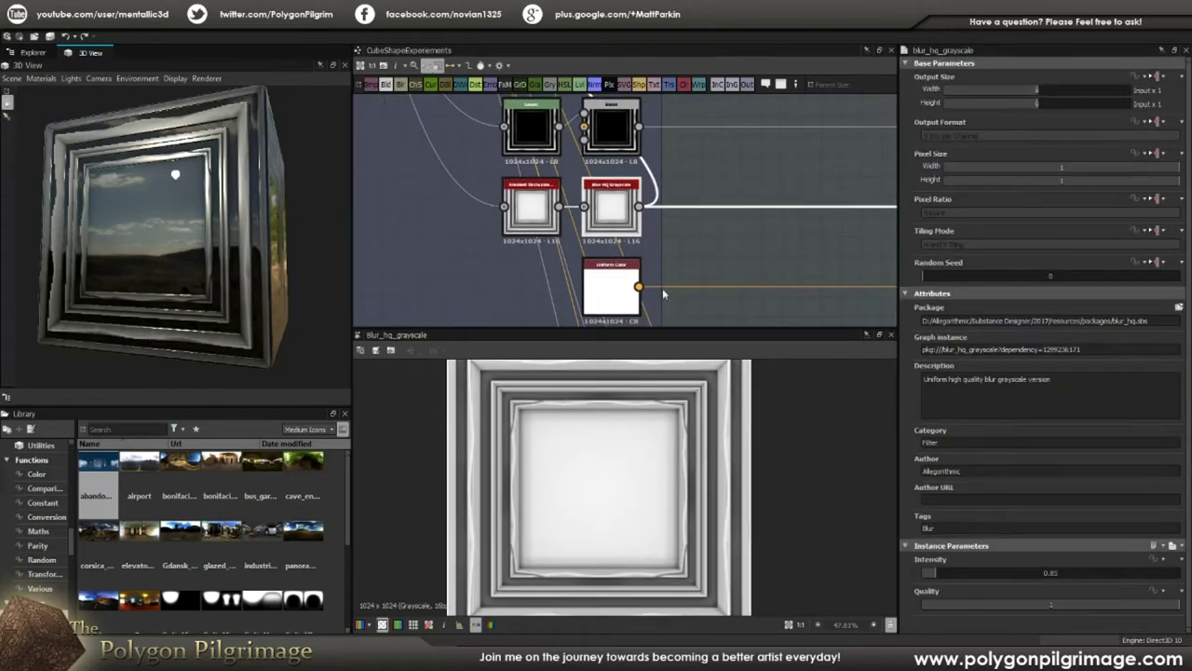
{"action": "scroll", "coordinate": [689, 473], "scroll_direction": "up", "scroll_amount": 5}
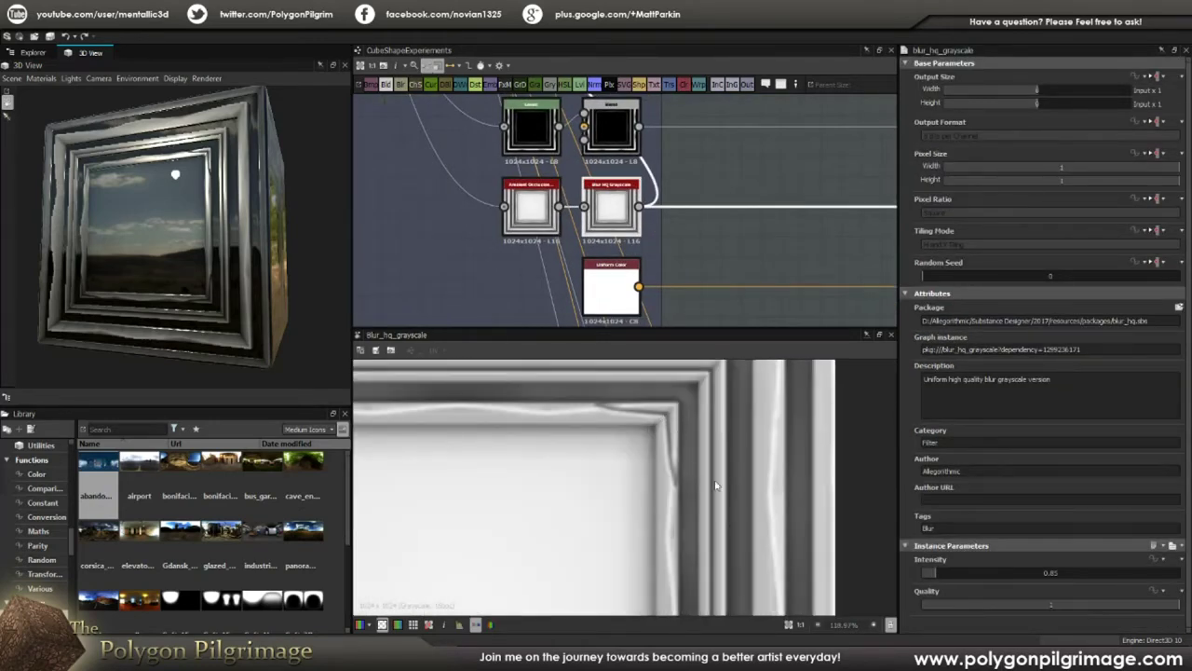
{"action": "scroll", "coordinate": [702, 244], "scroll_direction": "down", "scroll_amount": 8}
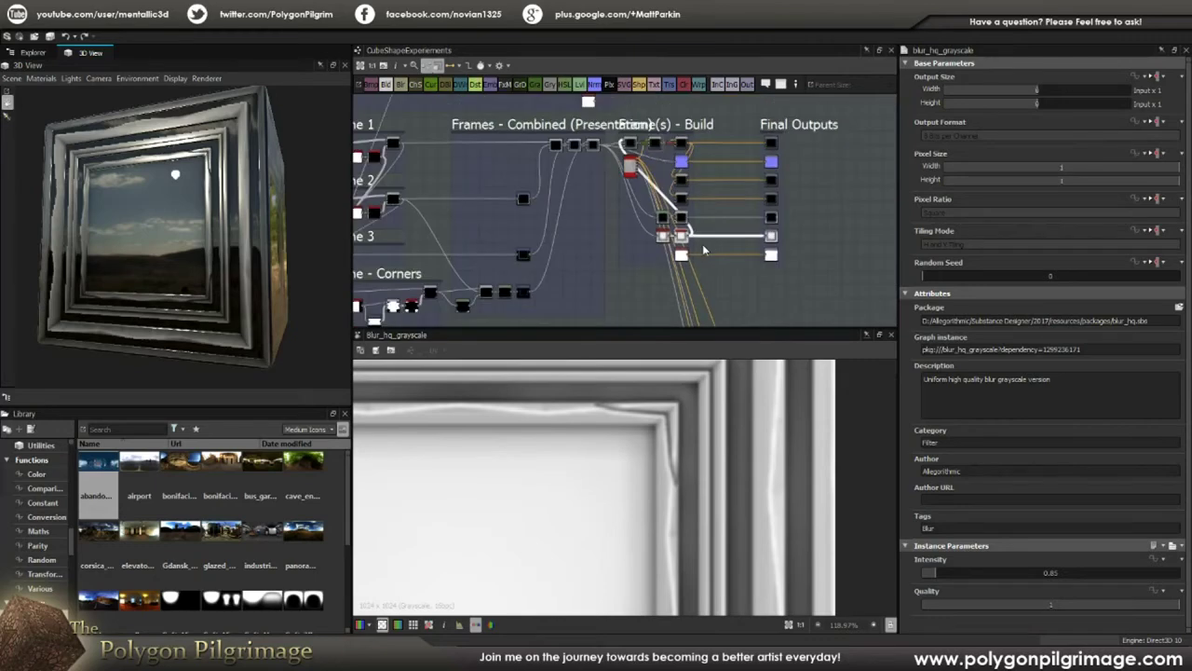
- Move the Final Outputs frame with its nodes from Frame(s) - Build down beside the Easy Ring group
{"action": "scroll", "coordinate": [699, 252], "scroll_direction": "down", "scroll_amount": 2}
{"action": "middle_click_drag", "start_coordinate": [651, 248], "coordinate": [647, 225]}
{"action": "scroll", "coordinate": [697, 194], "scroll_direction": "up", "scroll_amount": 4}
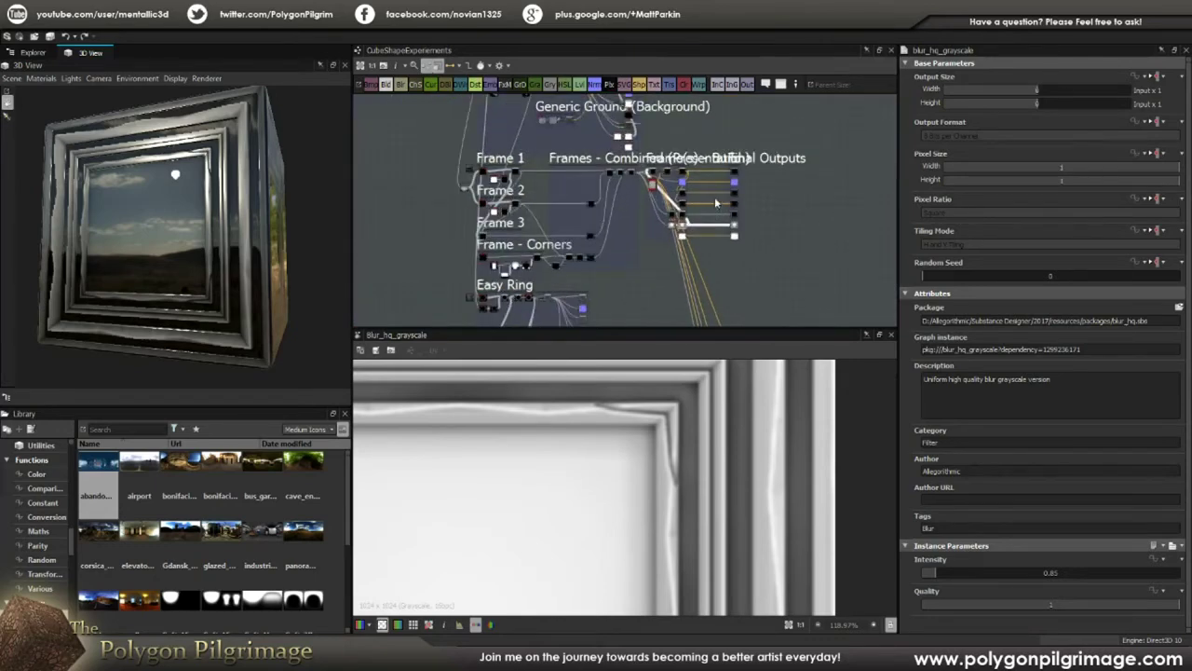
{"action": "scroll", "coordinate": [741, 169], "scroll_direction": "up", "scroll_amount": 1}
{"action": "left_click_drag", "start_coordinate": [742, 150], "coordinate": [755, 213]}
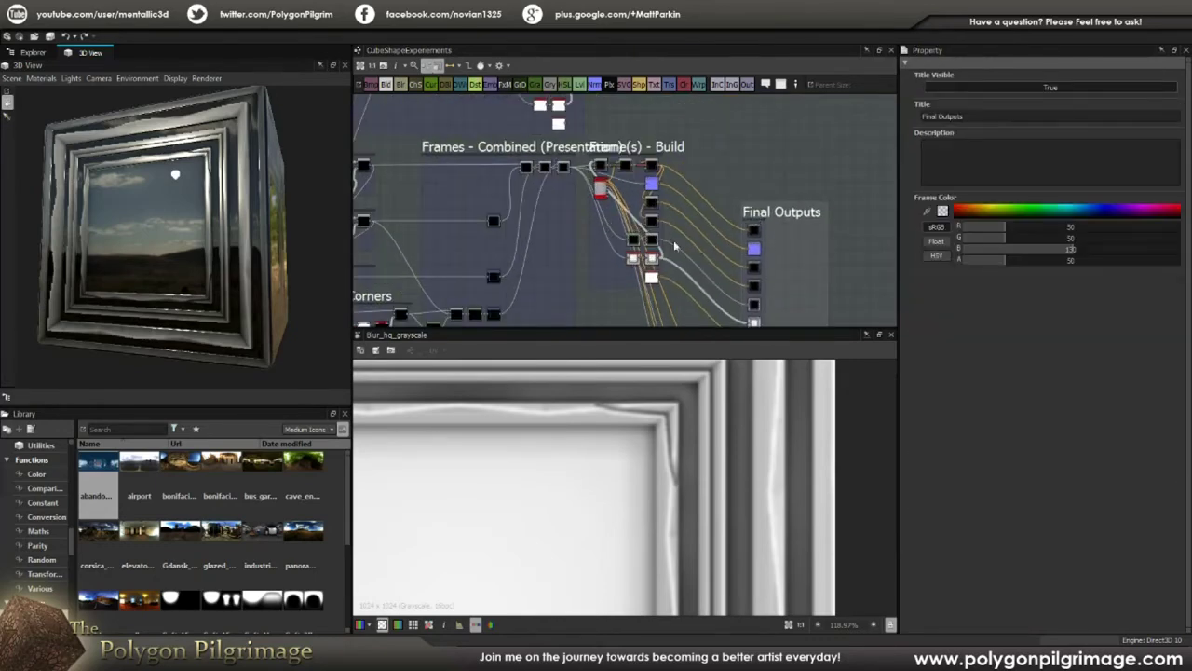
{"action": "middle_click_drag", "start_coordinate": [679, 228], "coordinate": [721, 157]}
{"action": "scroll", "coordinate": [720, 158], "scroll_direction": "down", "scroll_amount": 1}
{"action": "left_click_drag", "start_coordinate": [778, 147], "coordinate": [606, 272]}
{"action": "middle_click_drag", "start_coordinate": [606, 273], "coordinate": [678, 195]}
{"action": "scroll", "coordinate": [717, 190], "scroll_direction": "up", "scroll_amount": 3}
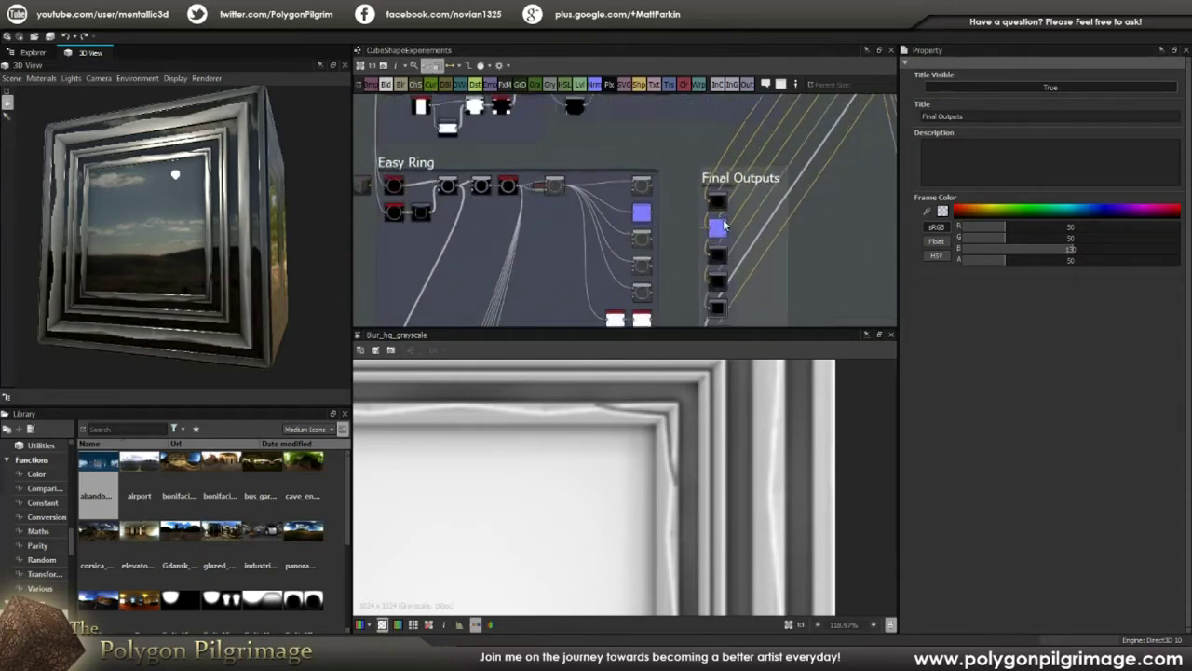
- Align the Final Outputs frame more closely with the column of output nodes in Easy Ring
{"action": "left_click_drag", "start_coordinate": [712, 174], "coordinate": [720, 165]}
{"action": "middle_click_drag", "start_coordinate": [653, 210], "coordinate": [651, 171]}
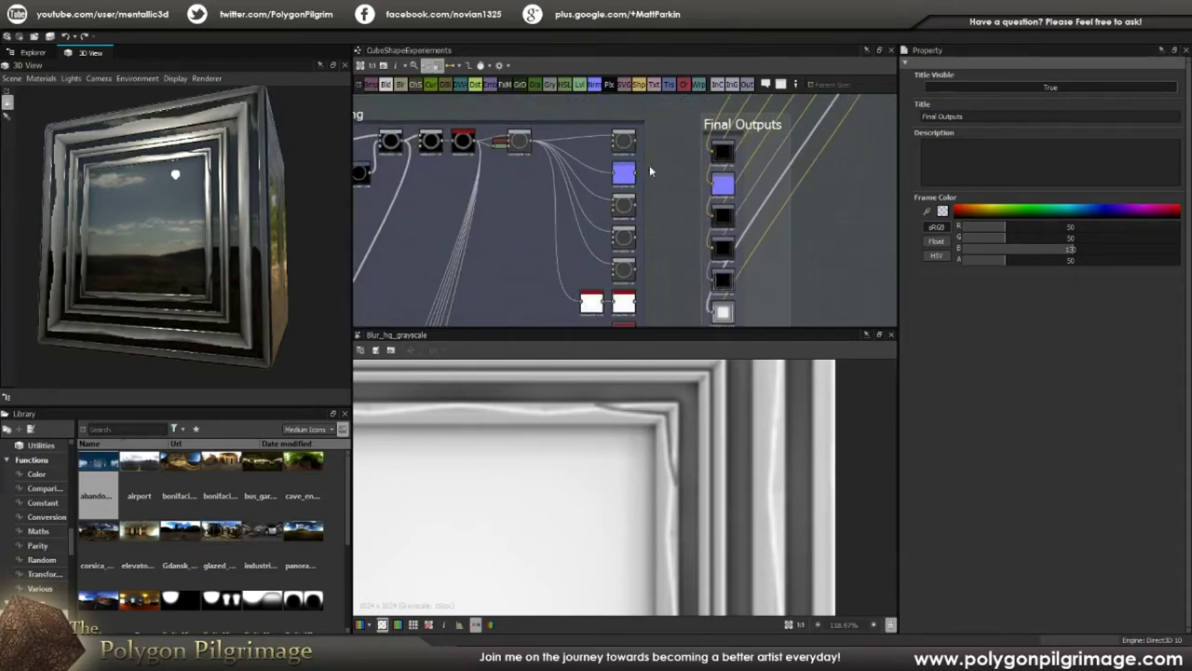
{"action": "left_click_drag", "start_coordinate": [718, 125], "coordinate": [721, 120]}
{"action": "scroll", "coordinate": [669, 244], "scroll_direction": "down", "scroll_amount": 1}
{"action": "mouse_move", "coordinate": [673, 236]}
{"action": "middle_mouse_down"}
{"action": "mouse_move", "coordinate": [687, 212]}
{"action": "mouse_move", "coordinate": [668, 239]}
{"action": "middle_mouse_up"}
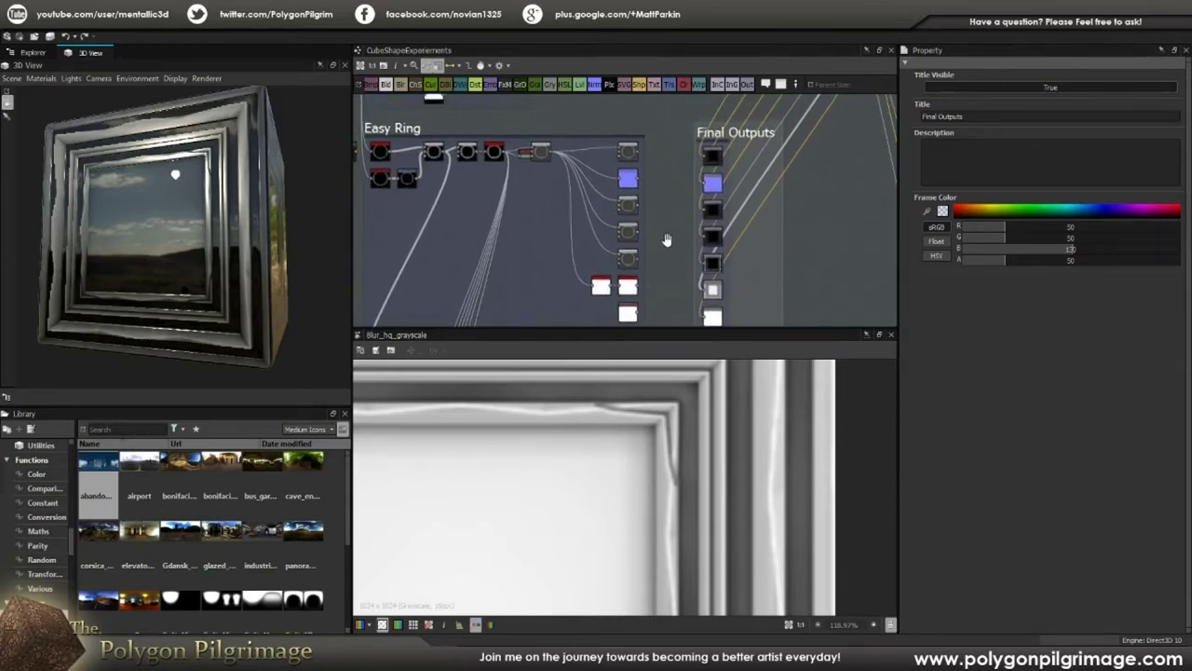
- Connect the seven Easy Ring channel nodes to the matching nodes in Final Outputs and turn the 3D preview toward the ring
{"action": "scroll", "coordinate": [663, 188], "scroll_direction": "up", "scroll_amount": 1}
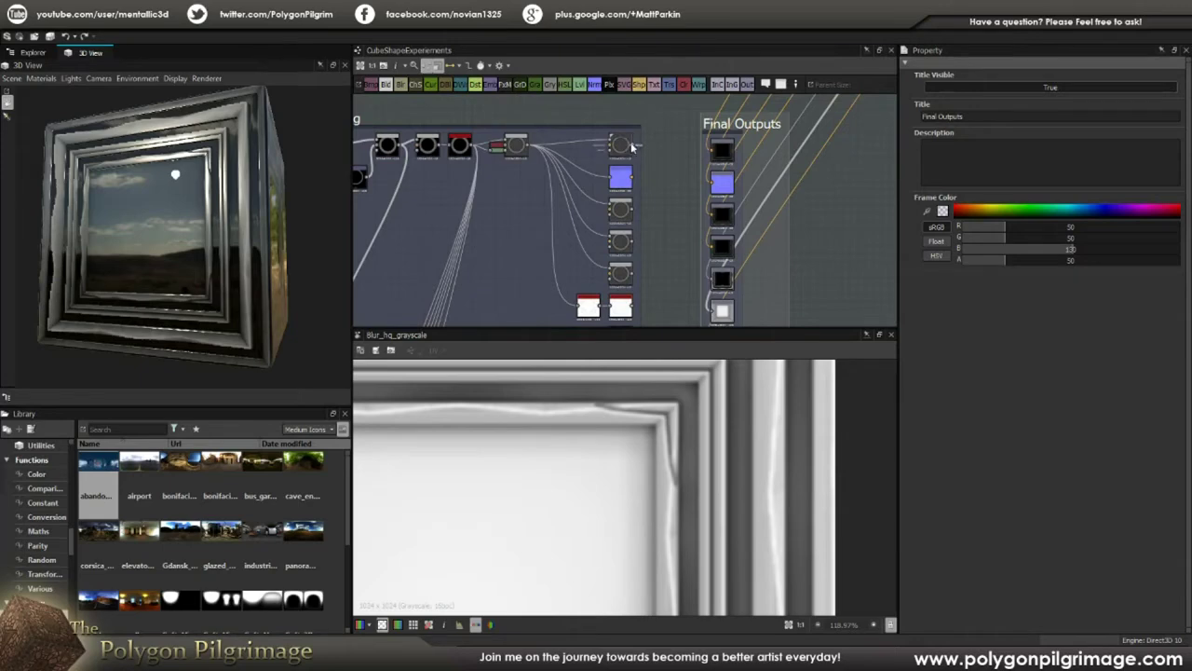
{"action": "left_click_drag", "start_coordinate": [632, 146], "coordinate": [719, 152]}
{"action": "left_click_drag", "start_coordinate": [634, 177], "coordinate": [720, 215]}
{"action": "left_click_drag", "start_coordinate": [635, 242], "coordinate": [719, 246]}
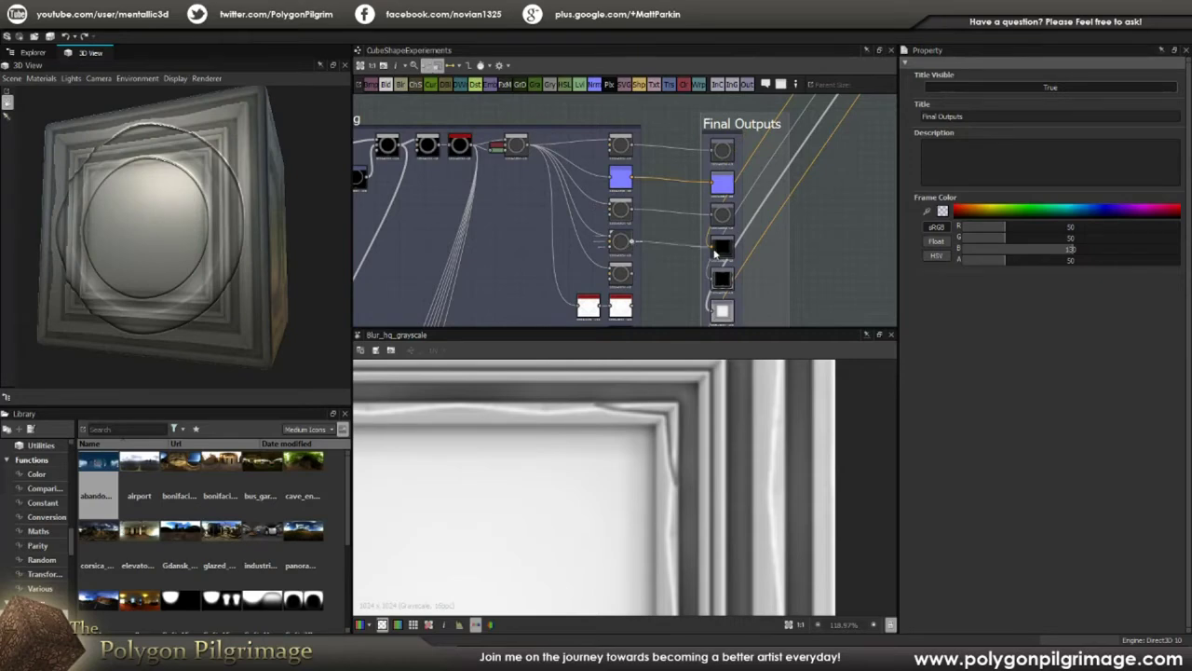
{"action": "left_click_drag", "start_coordinate": [633, 276], "coordinate": [720, 279]}
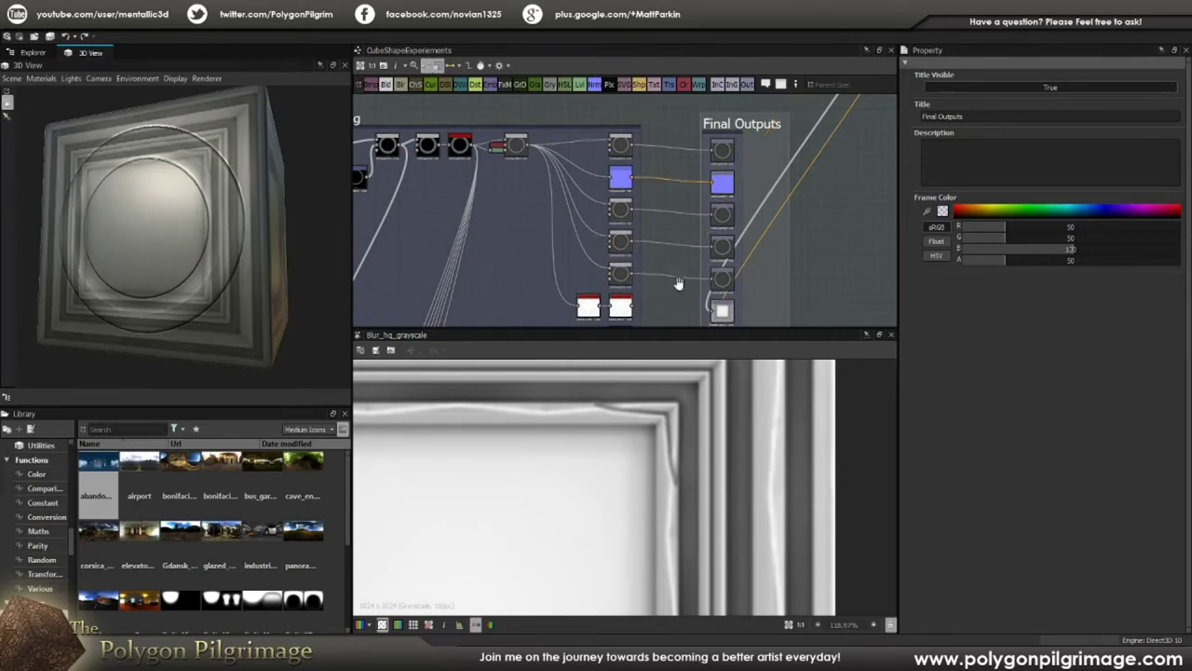
{"action": "middle_click_drag", "start_coordinate": [679, 289], "coordinate": [690, 236]}
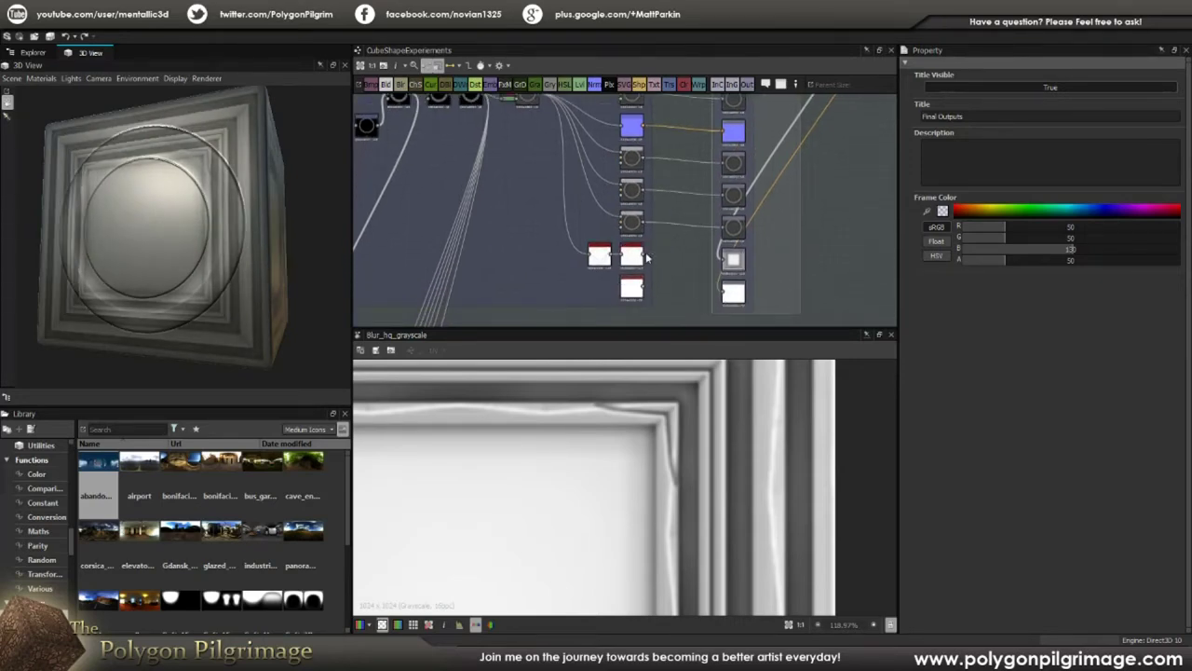
{"action": "left_click_drag", "start_coordinate": [645, 253], "coordinate": [722, 260]}
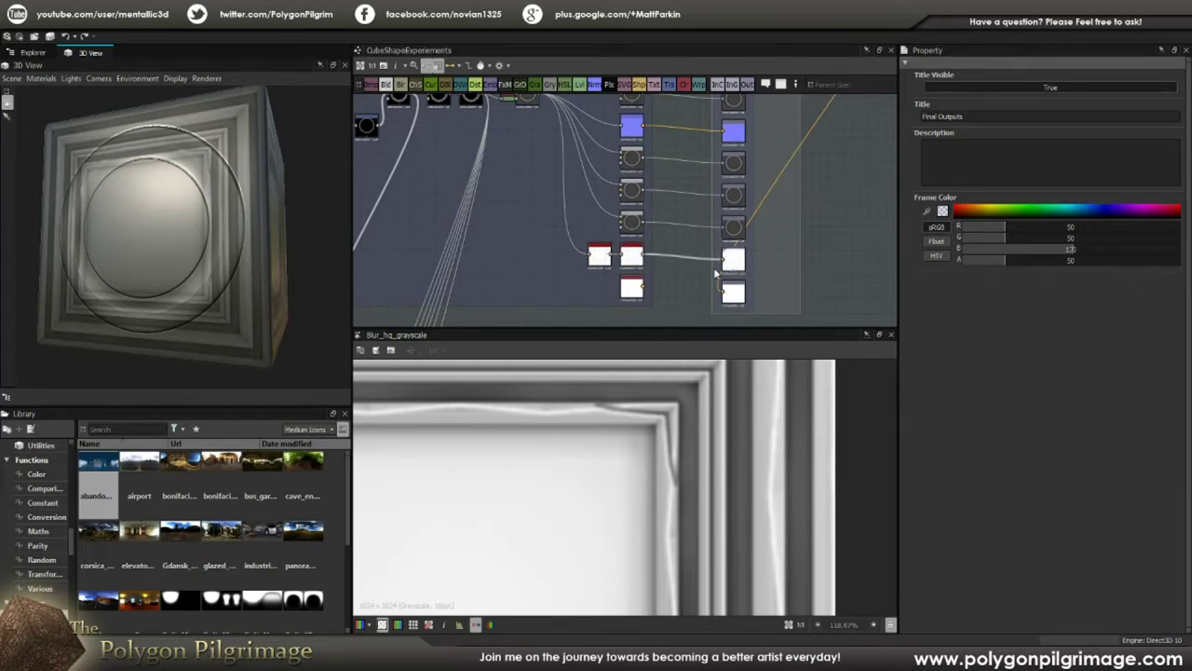
{"action": "left_click_drag", "start_coordinate": [645, 288], "coordinate": [722, 295]}
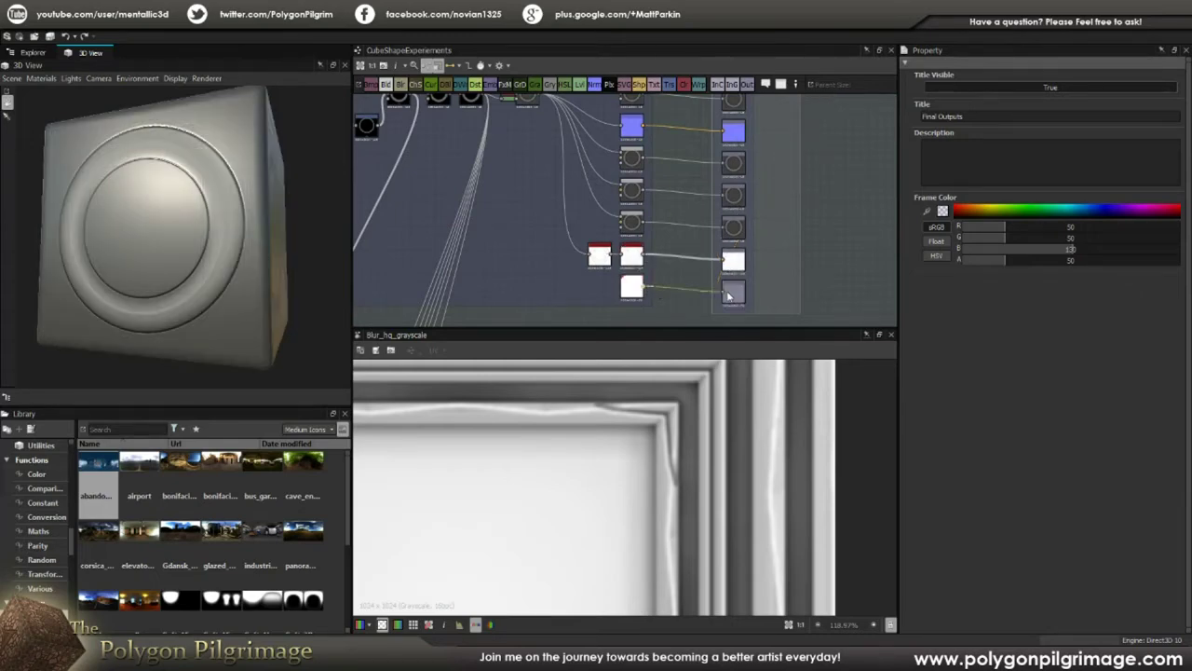
{"action": "scroll", "coordinate": [661, 199], "scroll_direction": "down", "scroll_amount": 2}
{"action": "scroll", "coordinate": [661, 200], "scroll_direction": "down", "scroll_amount": 1}
{"action": "left_click_drag", "start_coordinate": [318, 200], "coordinate": [254, 216]}
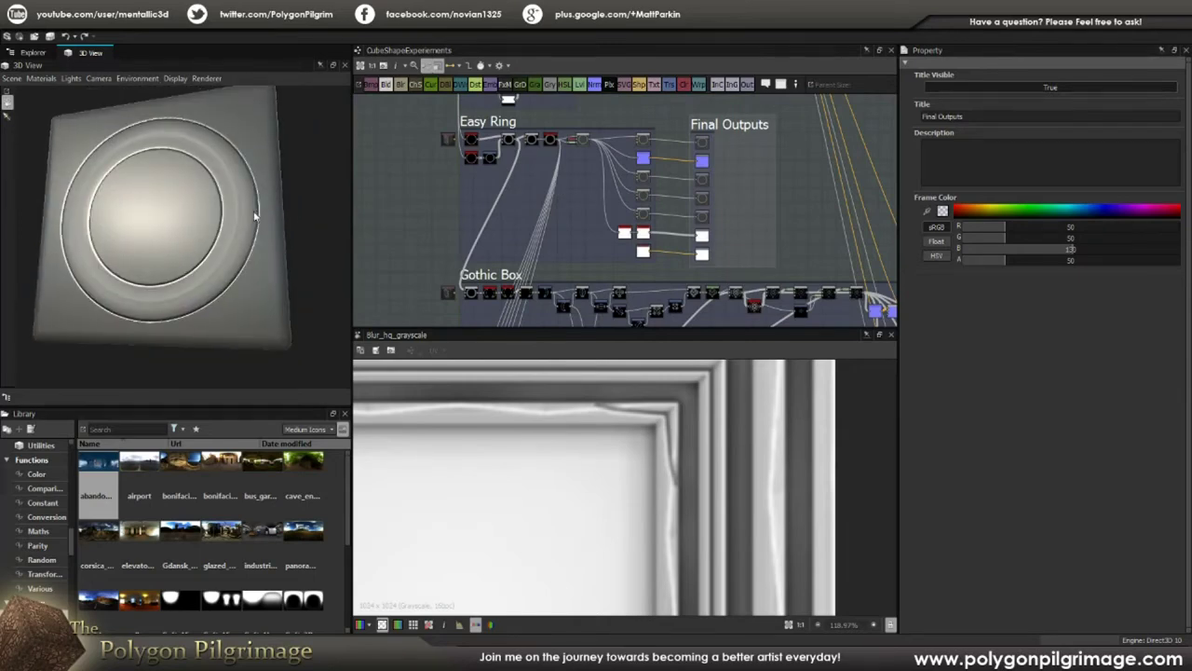
- Look through the graph from Easy Ring up to the Stylized Scale Mail Armor group and back
{"action": "middle_click_drag", "start_coordinate": [554, 167], "coordinate": [543, 279]}
{"action": "scroll", "coordinate": [515, 201], "scroll_direction": "up", "scroll_amount": 7}
{"action": "left_click", "coordinate": [578, 212]}
{"action": "scroll", "coordinate": [528, 190], "scroll_direction": "down", "scroll_amount": 7}
{"action": "mouse_move", "coordinate": [546, 168]}
{"action": "middle_mouse_down"}
{"action": "mouse_move", "coordinate": [541, 264]}
{"action": "mouse_move", "coordinate": [556, 236]}
{"action": "mouse_move", "coordinate": [556, 248]}
{"action": "middle_mouse_up"}
{"action": "middle_click_drag", "start_coordinate": [556, 189], "coordinate": [557, 270]}
{"action": "scroll", "coordinate": [517, 191], "scroll_direction": "up", "scroll_amount": 5}
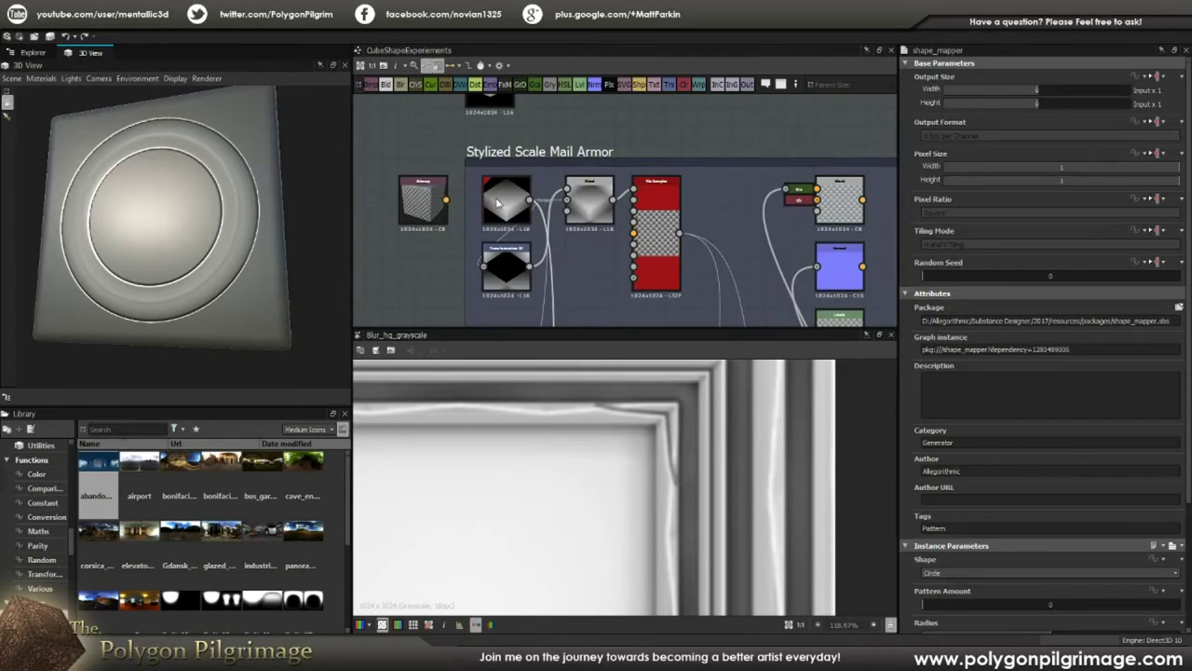
{"action": "scroll", "coordinate": [497, 204], "scroll_direction": "down", "scroll_amount": 5}
{"action": "middle_click_drag", "start_coordinate": [504, 320], "coordinate": [531, 220]}
{"action": "middle_click_drag", "start_coordinate": [545, 302], "coordinate": [548, 187]}
{"action": "middle_click_drag", "start_coordinate": [537, 242], "coordinate": [529, 131]}
{"action": "middle_click_drag", "start_coordinate": [534, 321], "coordinate": [524, 176]}
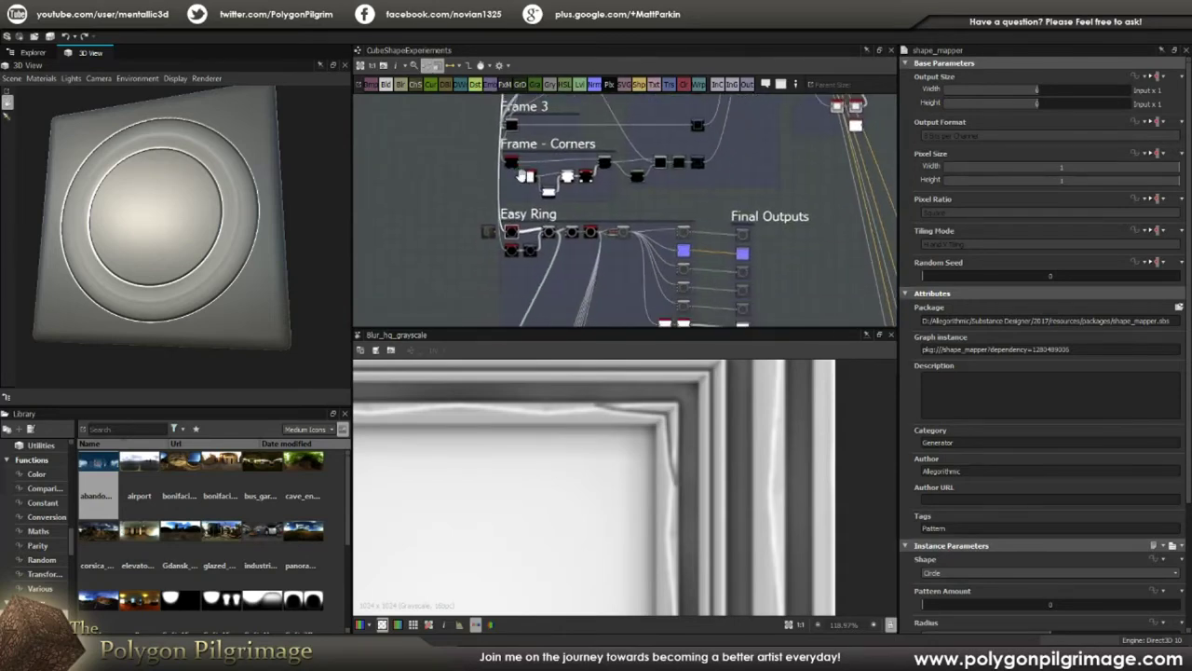
- Preview the upper Shape Mapper node in Easy Ring, review its instance parameters and examine its ring up close
{"action": "scroll", "coordinate": [506, 235], "scroll_direction": "up", "scroll_amount": 3}
{"action": "scroll", "coordinate": [504, 237], "scroll_direction": "up", "scroll_amount": 2}
{"action": "double_click", "coordinate": [527, 242]}
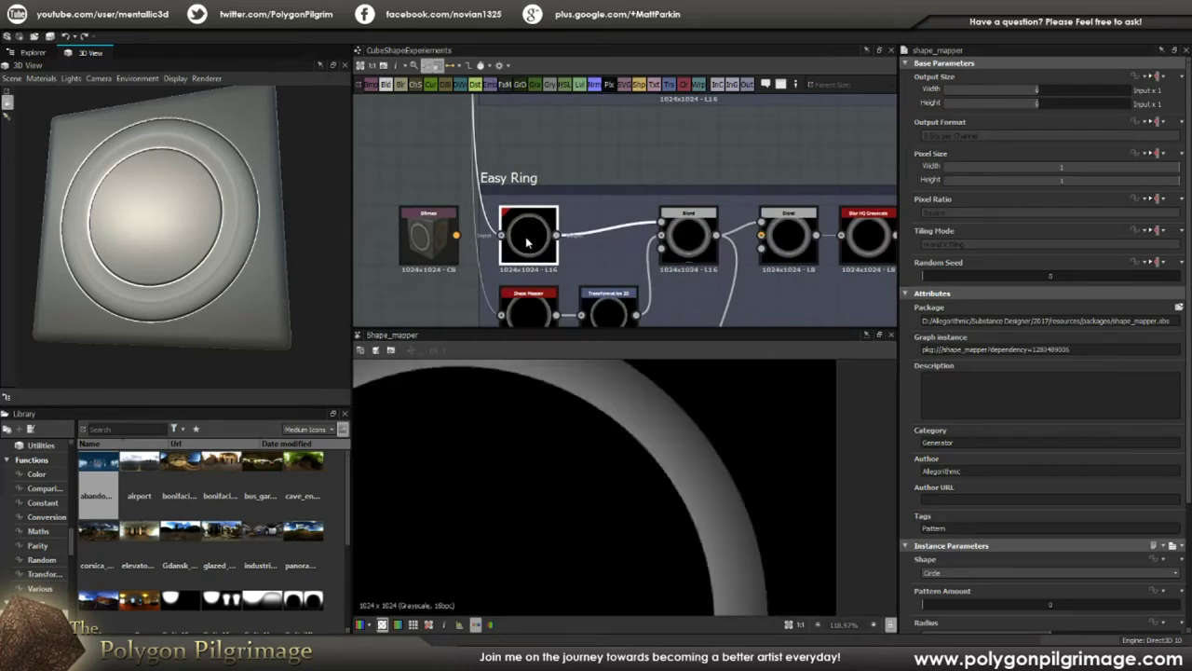
{"action": "scroll", "coordinate": [665, 410], "scroll_direction": "down", "scroll_amount": 5}
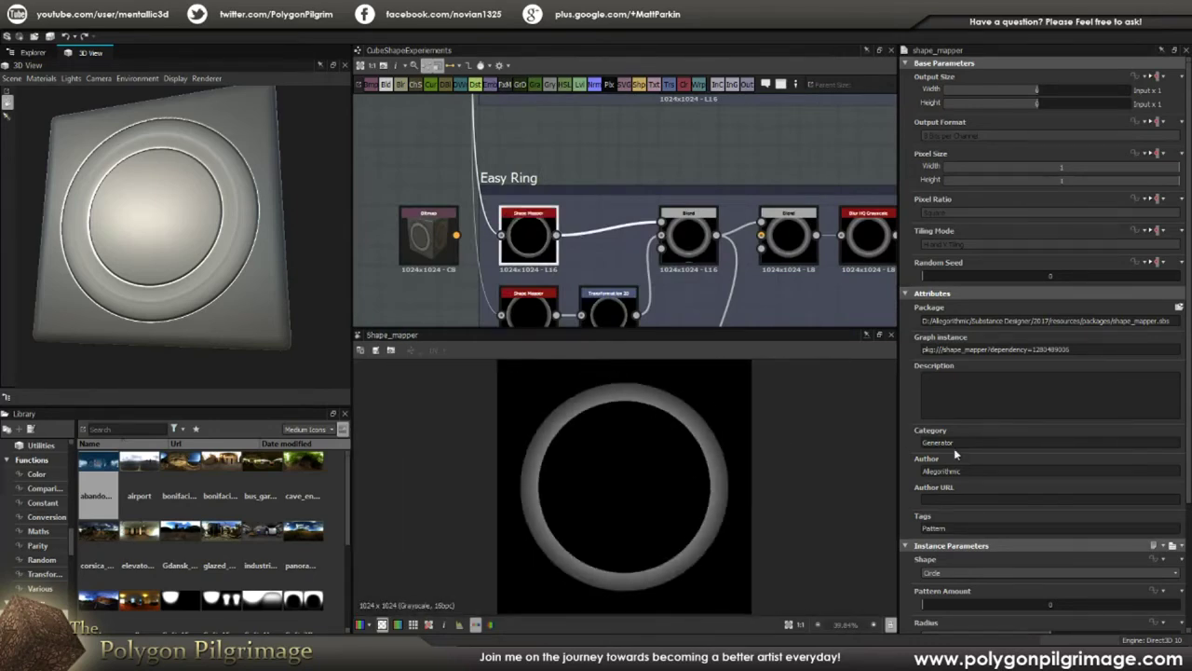
{"action": "scroll", "coordinate": [954, 448], "scroll_direction": "down", "scroll_amount": 4}
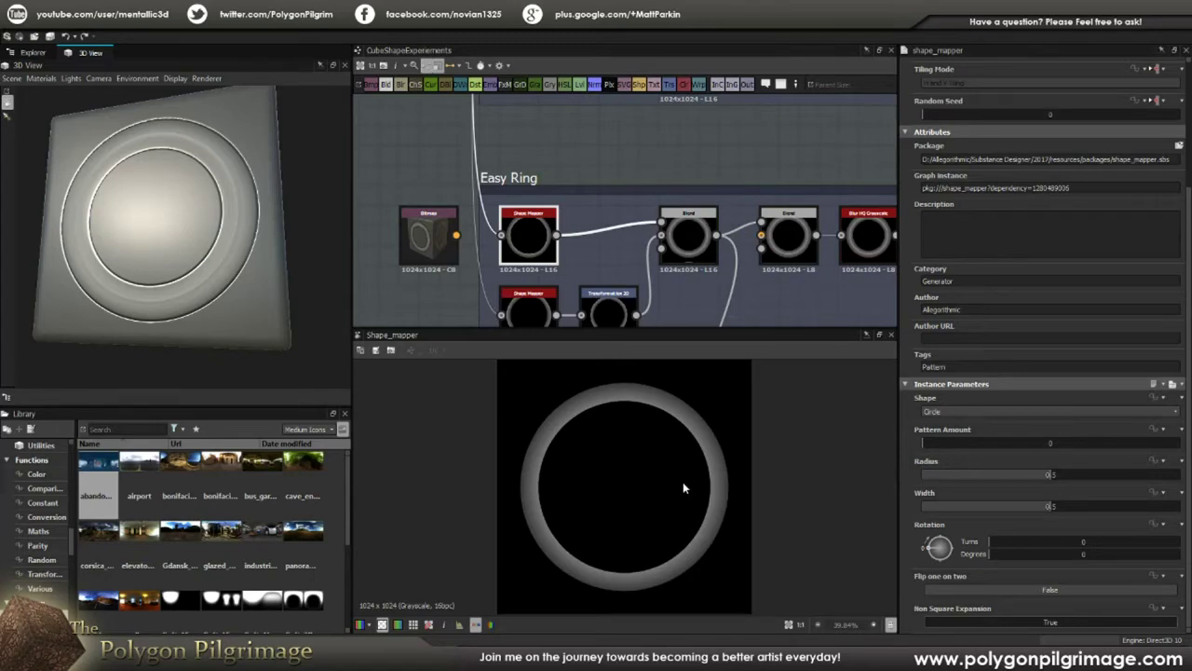
{"action": "scroll", "coordinate": [739, 466], "scroll_direction": "up", "scroll_amount": 4}
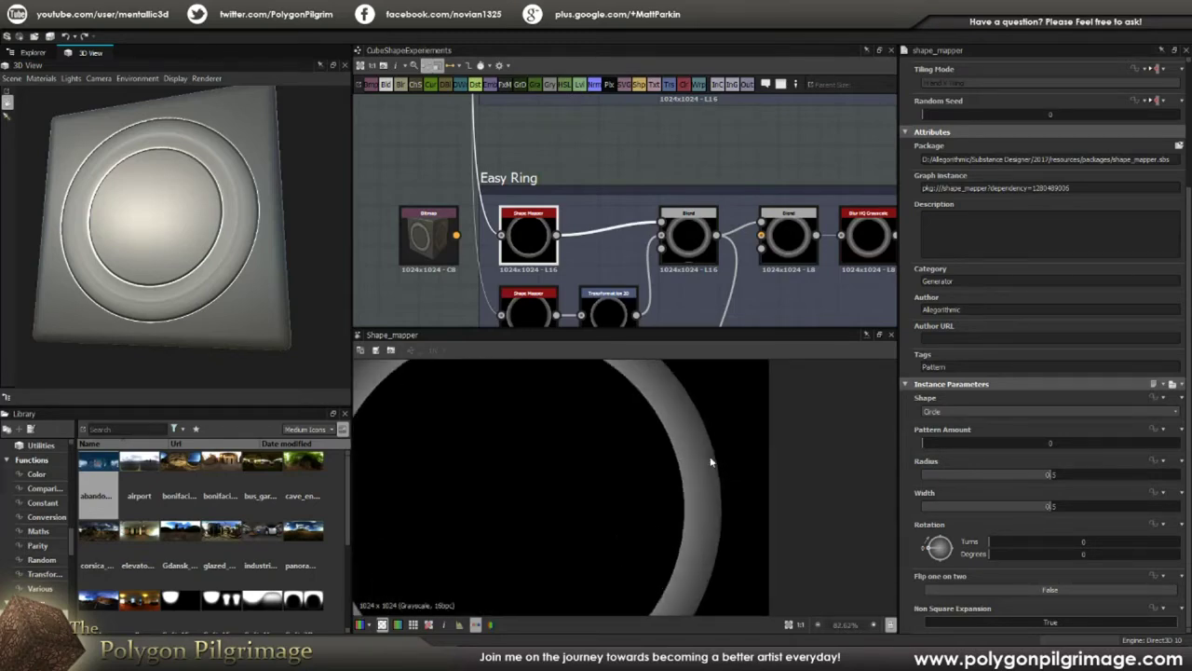
{"action": "scroll", "coordinate": [628, 460], "scroll_direction": "down", "scroll_amount": 4}
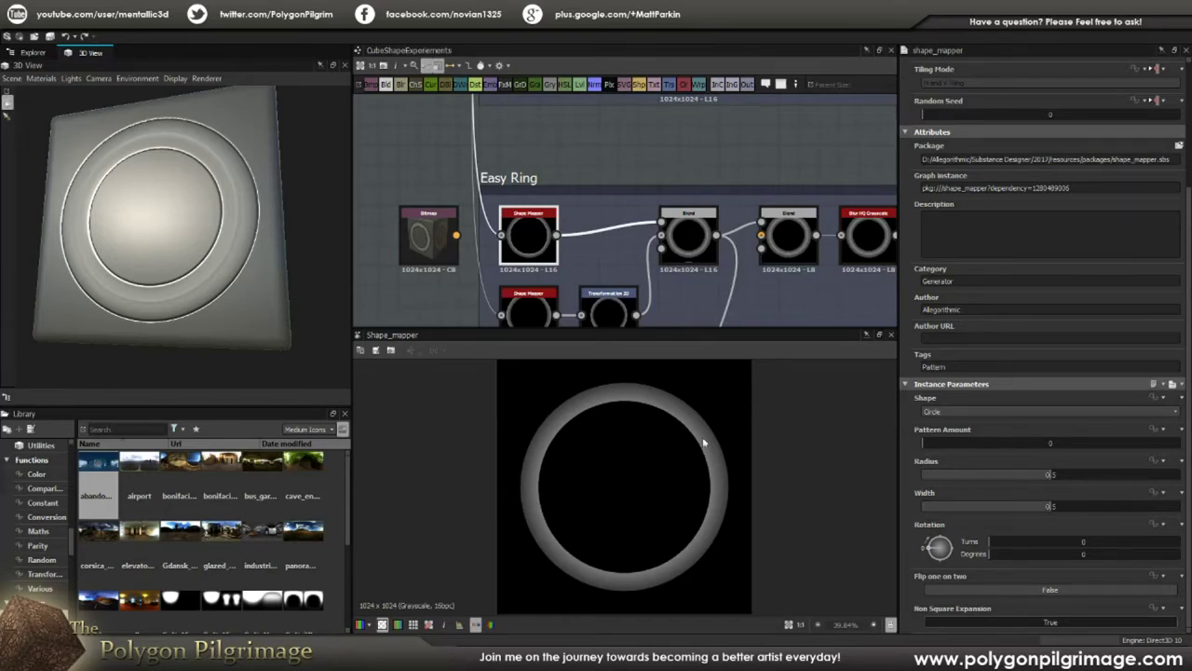
{"action": "scroll", "coordinate": [708, 427], "scroll_direction": "up", "scroll_amount": 3}
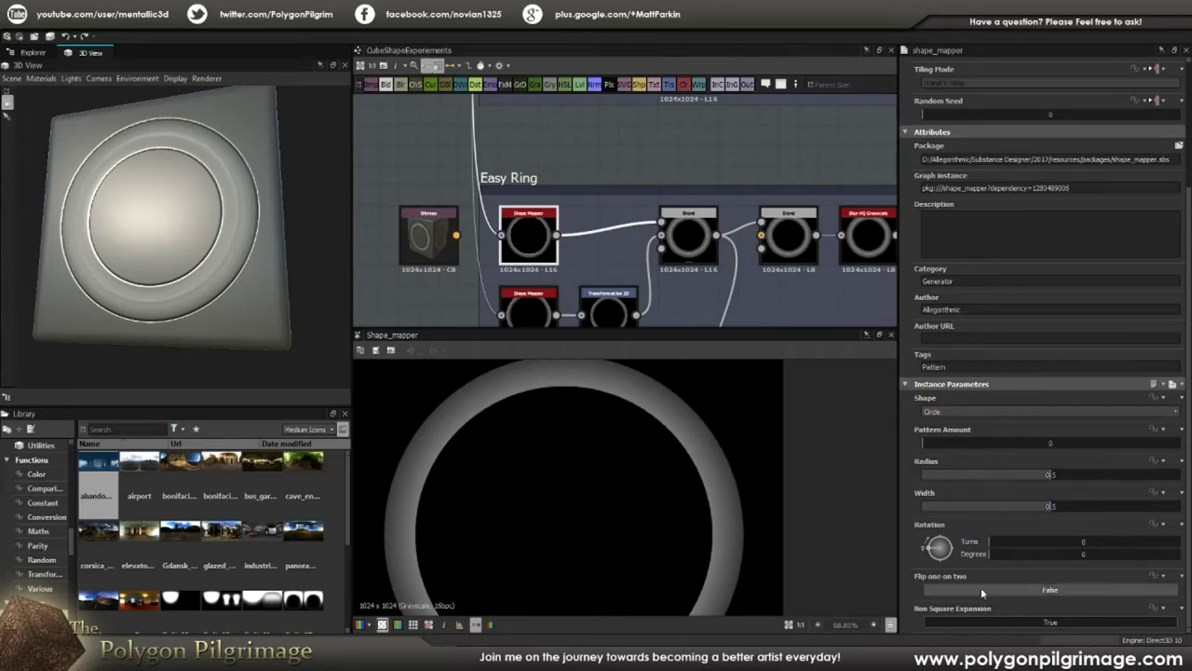
{"action": "scroll", "coordinate": [650, 501], "scroll_direction": "down", "scroll_amount": 4}
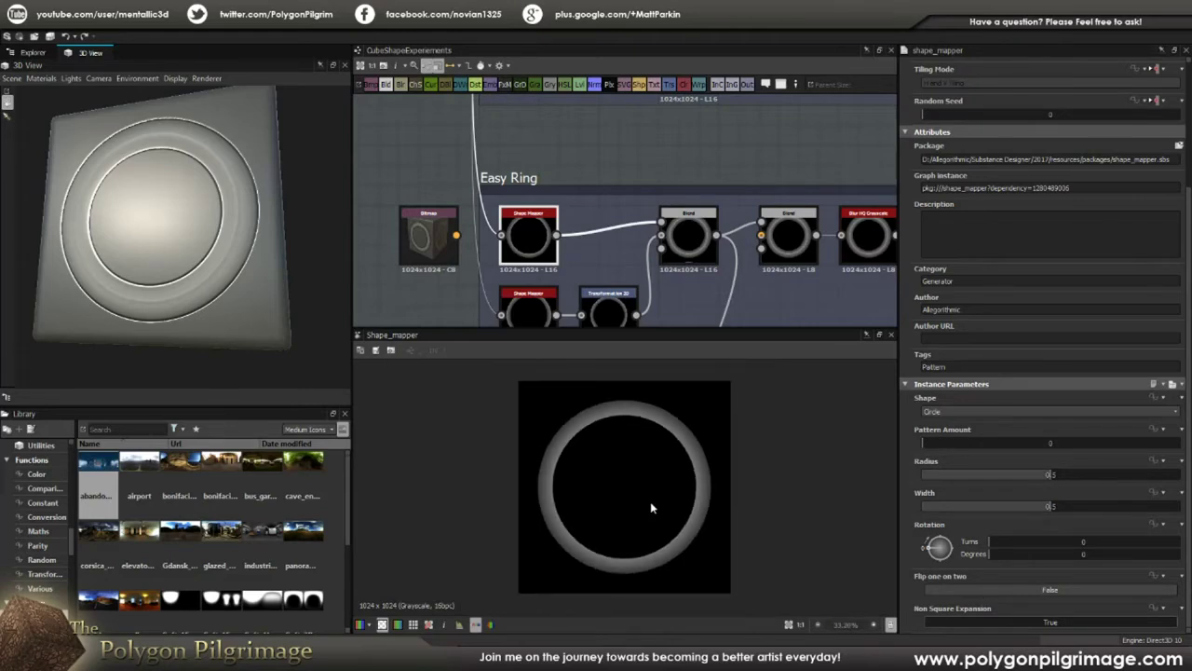
- Preview the lower Shape Mapper node in Easy Ring and review its instance parameters
{"action": "middle_click_drag", "start_coordinate": [681, 313], "coordinate": [687, 273]}
{"action": "left_click", "coordinate": [534, 273]}
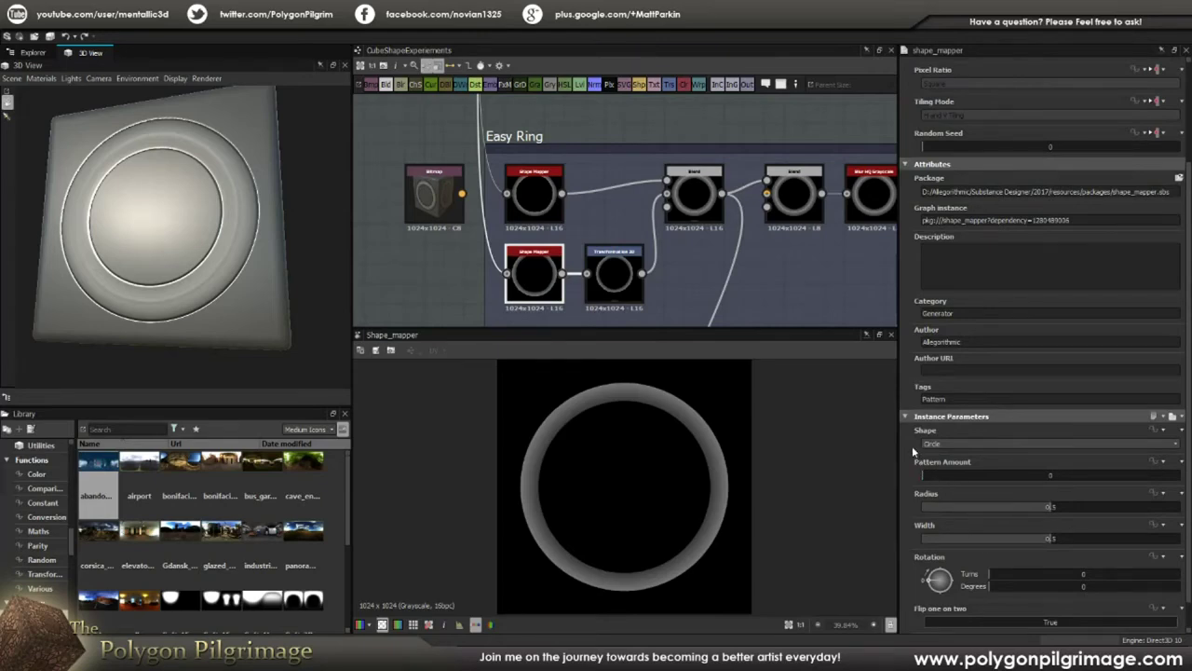
{"action": "scroll", "coordinate": [903, 455], "scroll_direction": "down", "scroll_amount": 1}
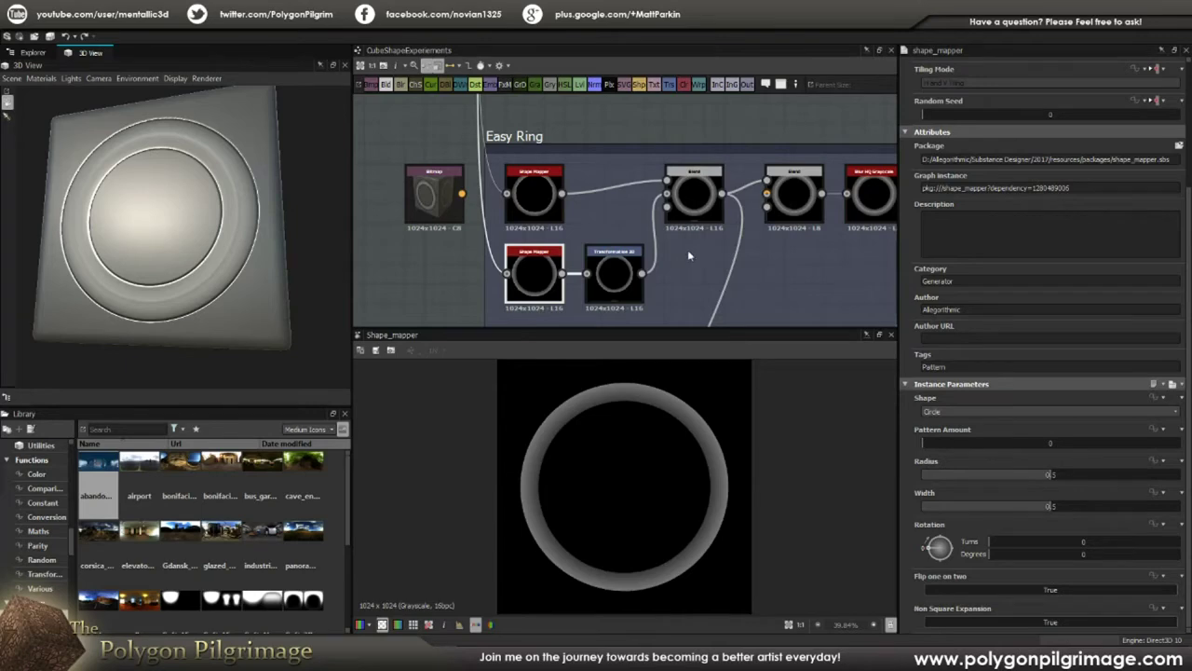
- Compare the Transformation 2D result with the first Blend node that combines both rings, and examine the blended ring up close
{"action": "left_click", "coordinate": [694, 194]}
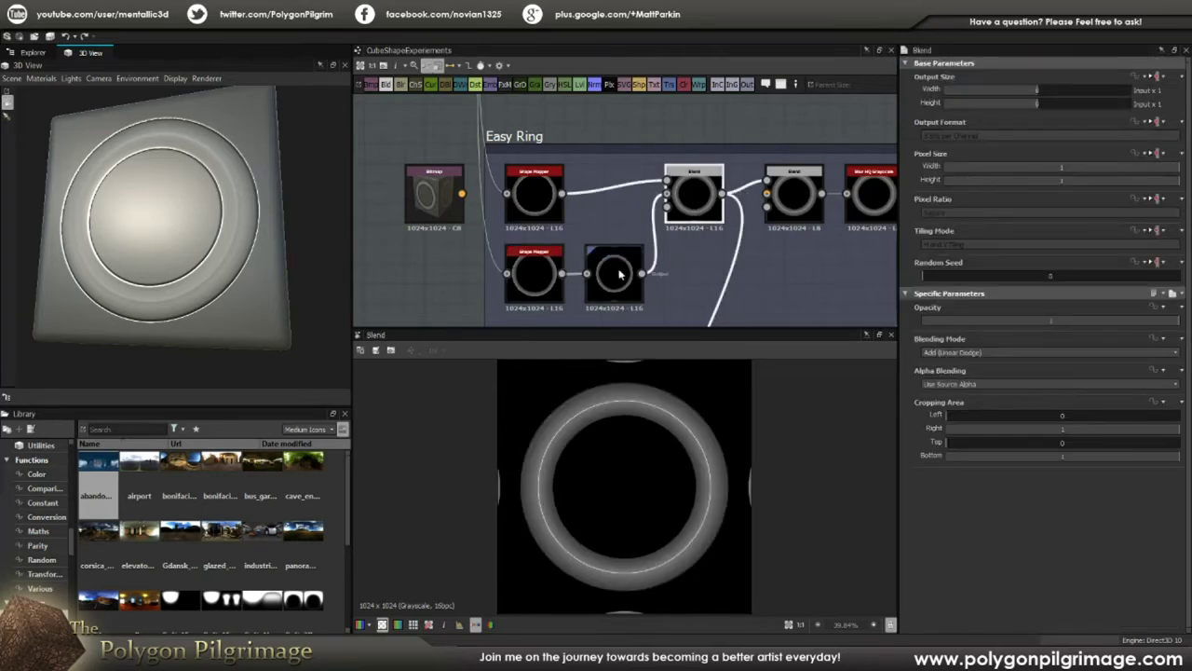
{"action": "scroll", "coordinate": [733, 449], "scroll_direction": "down", "scroll_amount": 2}
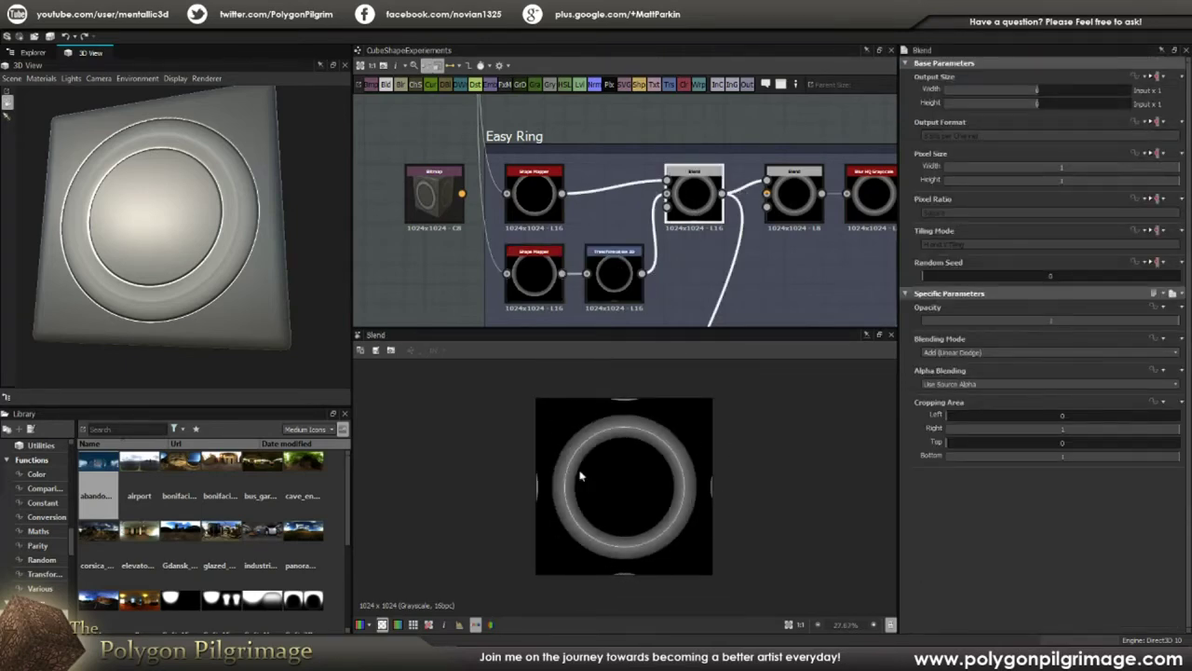
{"action": "scroll", "coordinate": [617, 271], "scroll_direction": "up", "scroll_amount": 1}
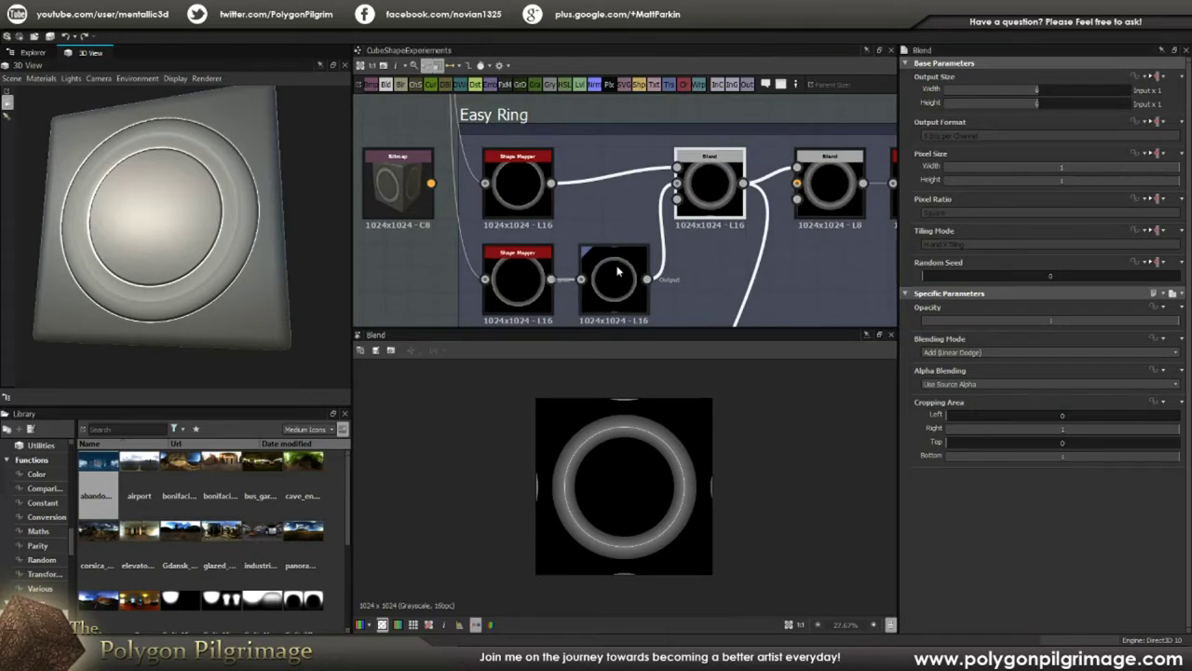
{"action": "left_click", "coordinate": [615, 273]}
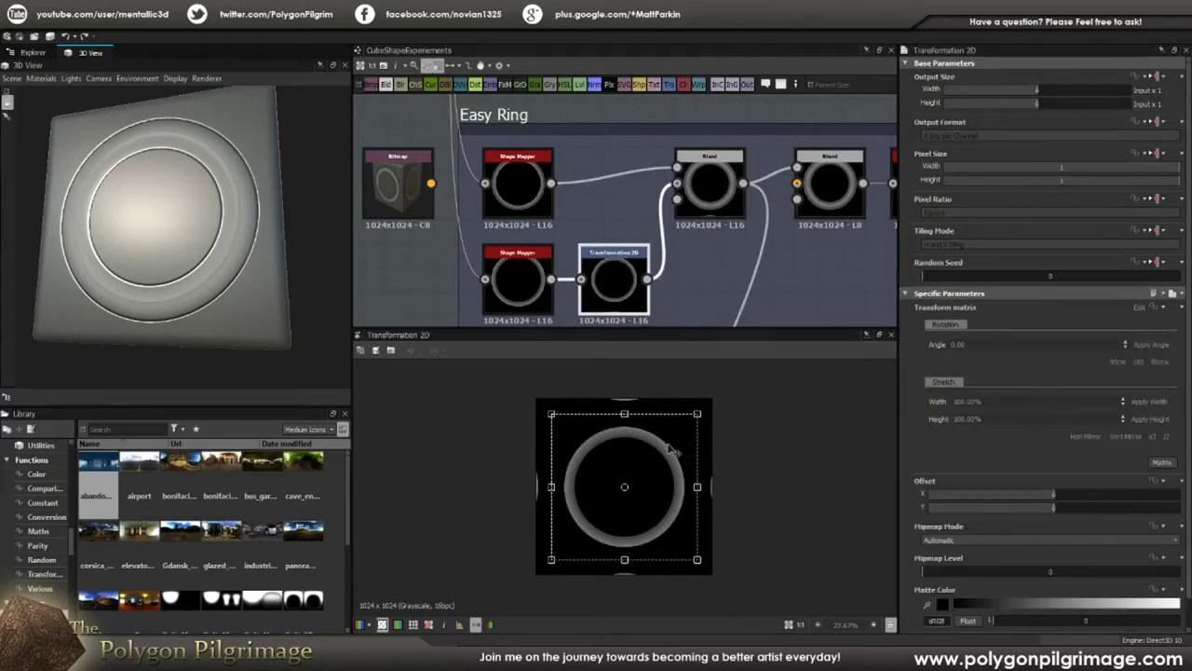
{"action": "left_click", "coordinate": [710, 183]}
{"action": "scroll", "coordinate": [668, 466], "scroll_direction": "up", "scroll_amount": 3}
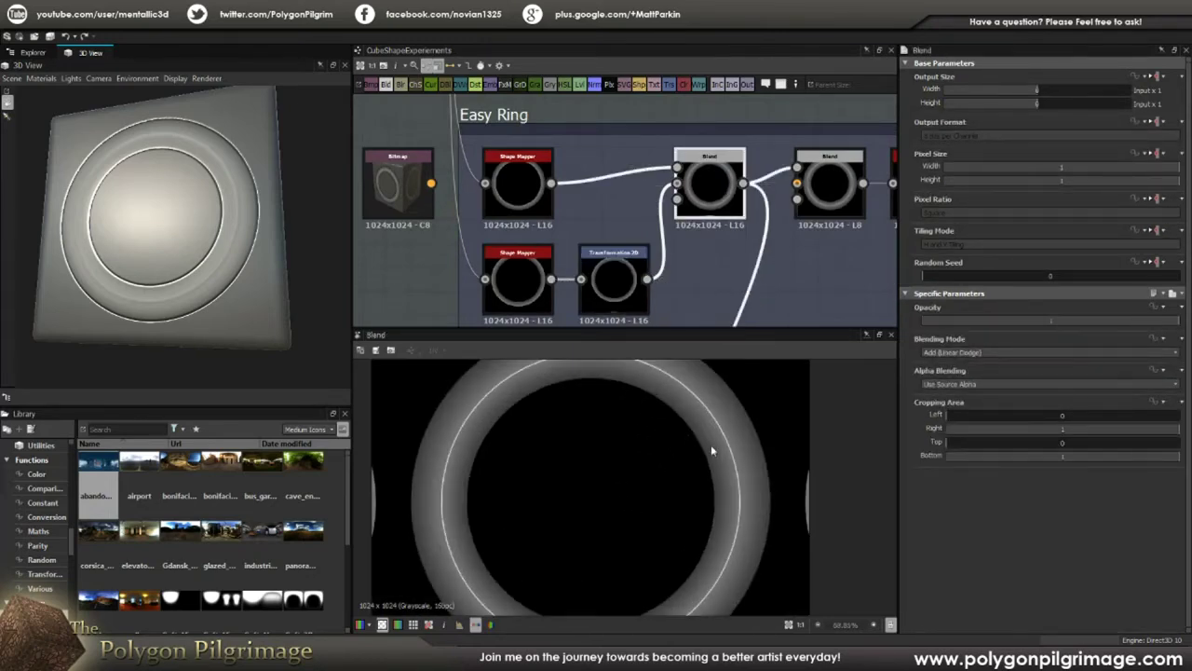
- Preview the second Blend node in Easy Ring and review how its cropping area trims the image edges
{"action": "middle_click_drag", "start_coordinate": [785, 272], "coordinate": [550, 233]}
{"action": "left_click", "coordinate": [556, 194]}
{"action": "scroll", "coordinate": [752, 488], "scroll_direction": "down", "scroll_amount": 2}
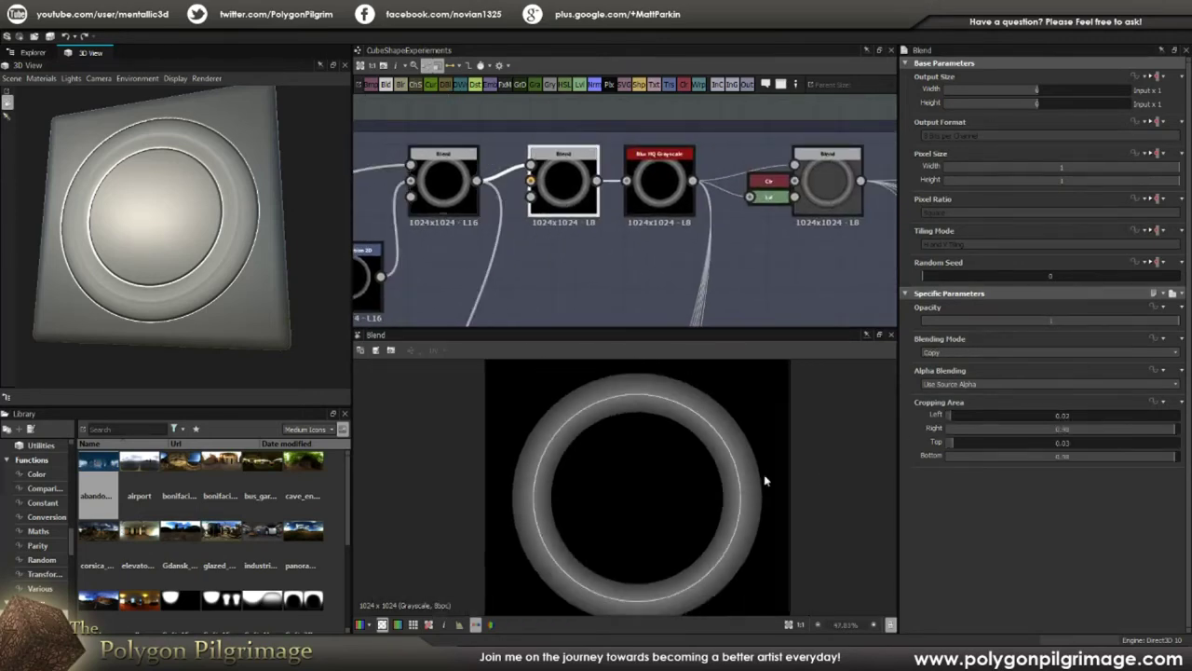
{"action": "scroll", "coordinate": [749, 470], "scroll_direction": "down", "scroll_amount": 1}
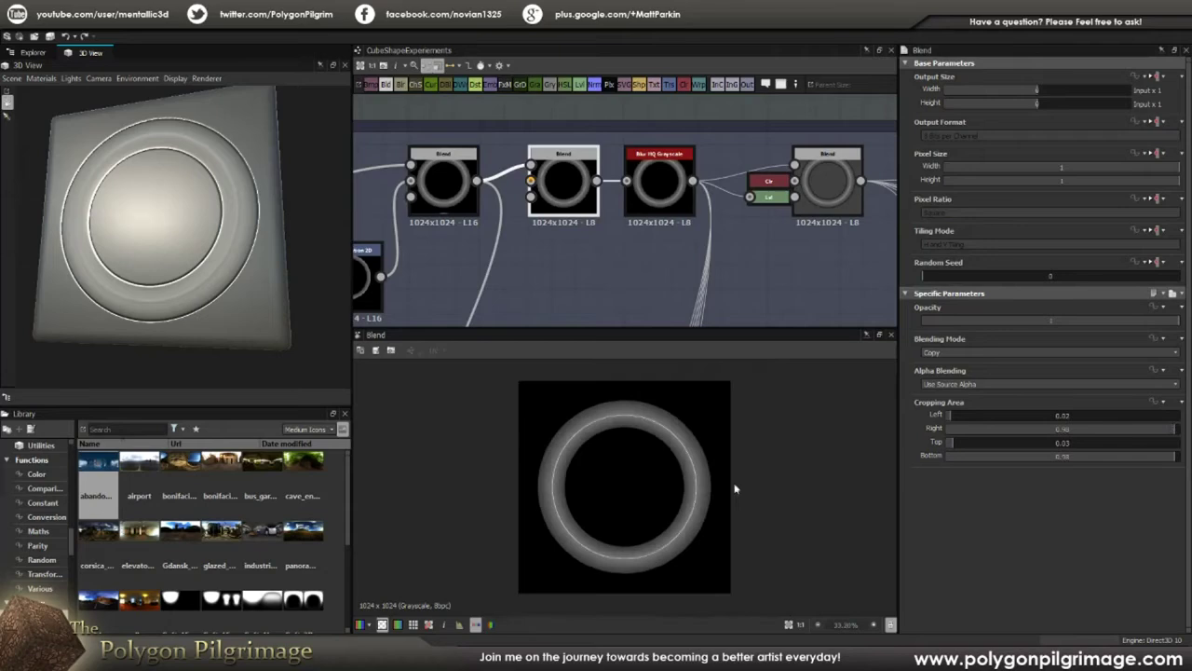
- Preview the Blur HQ Grayscale node in Easy Ring and examine its softened ring up close
{"action": "scroll", "coordinate": [751, 248], "scroll_direction": "down", "scroll_amount": 1}
{"action": "left_click", "coordinate": [661, 160]}
{"action": "scroll", "coordinate": [709, 451], "scroll_direction": "up", "scroll_amount": 4}
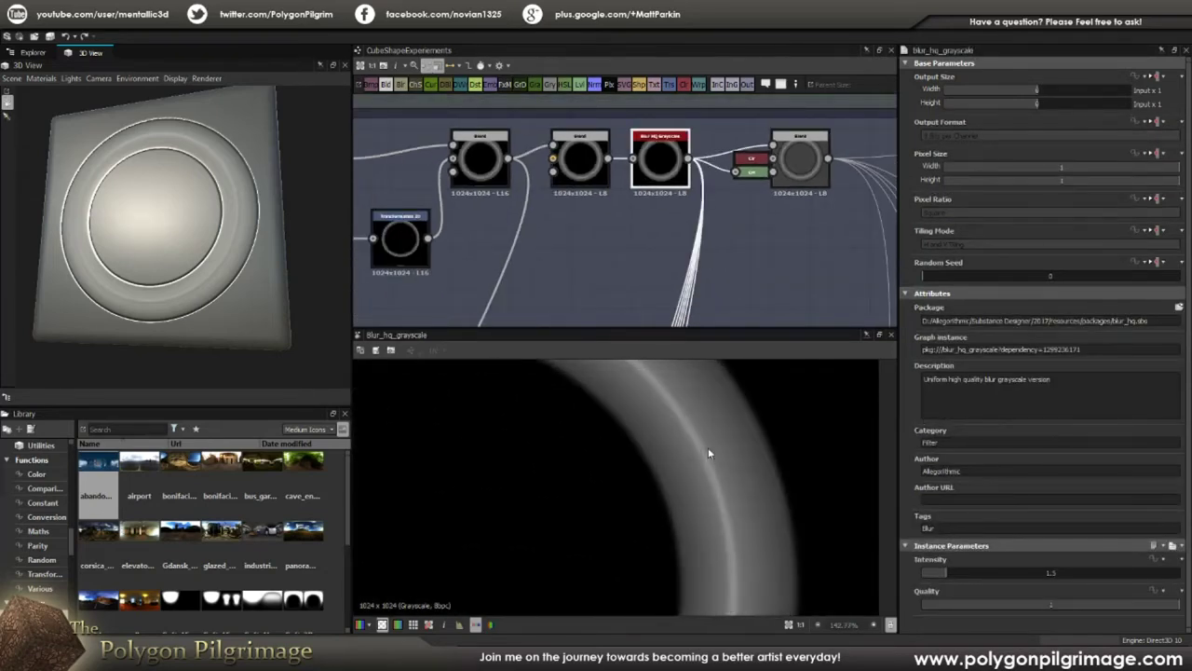
{"action": "scroll", "coordinate": [643, 234], "scroll_direction": "down", "scroll_amount": 6}
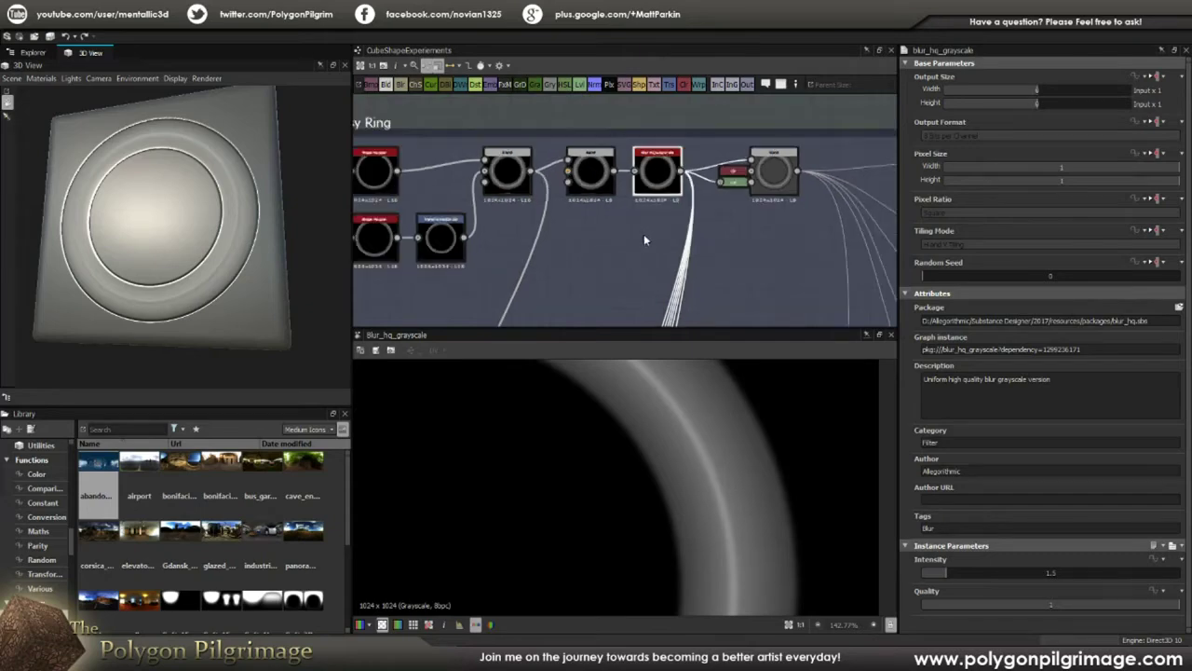
- Preview the Blend node after Blur HQ Grayscale in Easy Ring and examine its ring on the flat background
{"action": "middle_click_drag", "start_coordinate": [640, 237], "coordinate": [640, 126]}
{"action": "middle_click_drag", "start_coordinate": [643, 198], "coordinate": [628, 166]}
{"action": "scroll", "coordinate": [619, 203], "scroll_direction": "down", "scroll_amount": 2}
{"action": "middle_click_drag", "start_coordinate": [586, 322], "coordinate": [564, 331]}
{"action": "middle_click_drag", "start_coordinate": [608, 165], "coordinate": [608, 210]}
{"action": "scroll", "coordinate": [607, 210], "scroll_direction": "up", "scroll_amount": 6}
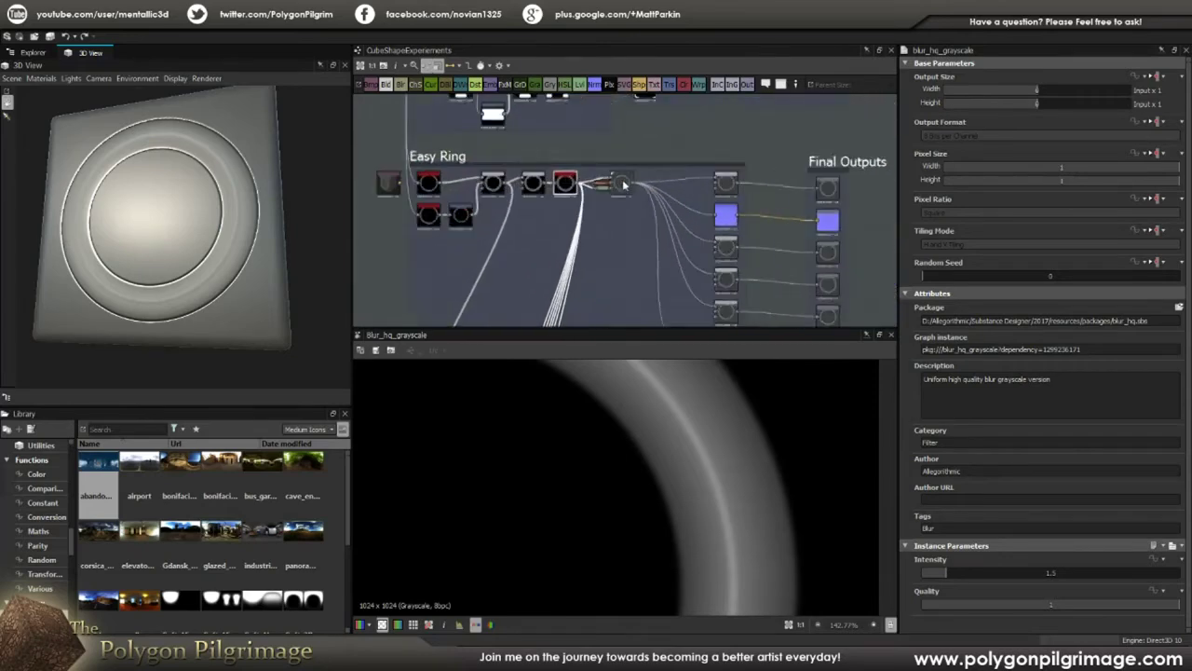
{"action": "double_click", "coordinate": [625, 185]}
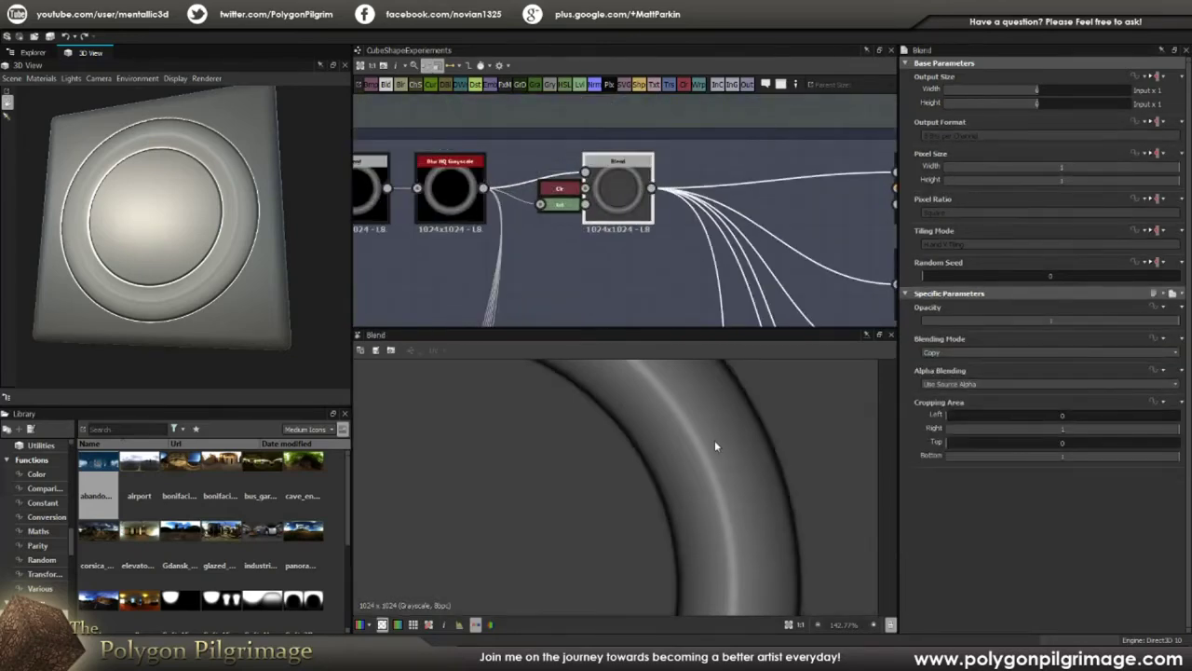
{"action": "scroll", "coordinate": [715, 440], "scroll_direction": "down", "scroll_amount": 4}
{"action": "left_click_drag", "start_coordinate": [256, 196], "coordinate": [224, 201]}
{"action": "middle_click_drag", "start_coordinate": [731, 234], "coordinate": [620, 197]}
{"action": "scroll", "coordinate": [656, 205], "scroll_direction": "down", "scroll_amount": 5}
{"action": "middle_click_drag", "start_coordinate": [752, 218], "coordinate": [719, 120]}
{"action": "middle_click_drag", "start_coordinate": [731, 181], "coordinate": [734, 149]}
{"action": "middle_click_drag", "start_coordinate": [727, 211], "coordinate": [715, 315]}
{"action": "scroll", "coordinate": [686, 162], "scroll_direction": "up", "scroll_amount": 4}
{"action": "middle_click_drag", "start_coordinate": [661, 240], "coordinate": [690, 149]}
{"action": "scroll", "coordinate": [655, 181], "scroll_direction": "down", "scroll_amount": 1}
{"action": "scroll", "coordinate": [628, 200], "scroll_direction": "up", "scroll_amount": 2}
{"action": "scroll", "coordinate": [628, 202], "scroll_direction": "down", "scroll_amount": 1}
{"action": "middle_click_drag", "start_coordinate": [607, 249], "coordinate": [676, 150]}
{"action": "middle_click_drag", "start_coordinate": [639, 214], "coordinate": [655, 187]}
{"action": "middle_click_drag", "start_coordinate": [645, 242], "coordinate": [647, 187]}
{"action": "left_click_drag", "start_coordinate": [241, 208], "coordinate": [261, 242]}
- Revisit the start of Easy Ring, previewing its first Blend and upper Shape Mapper nodes against the ring on the cube
{"action": "scroll", "coordinate": [656, 174], "scroll_direction": "down", "scroll_amount": 8}
{"action": "middle_click_drag", "start_coordinate": [534, 140], "coordinate": [554, 212]}
{"action": "scroll", "coordinate": [550, 208], "scroll_direction": "up", "scroll_amount": 5}
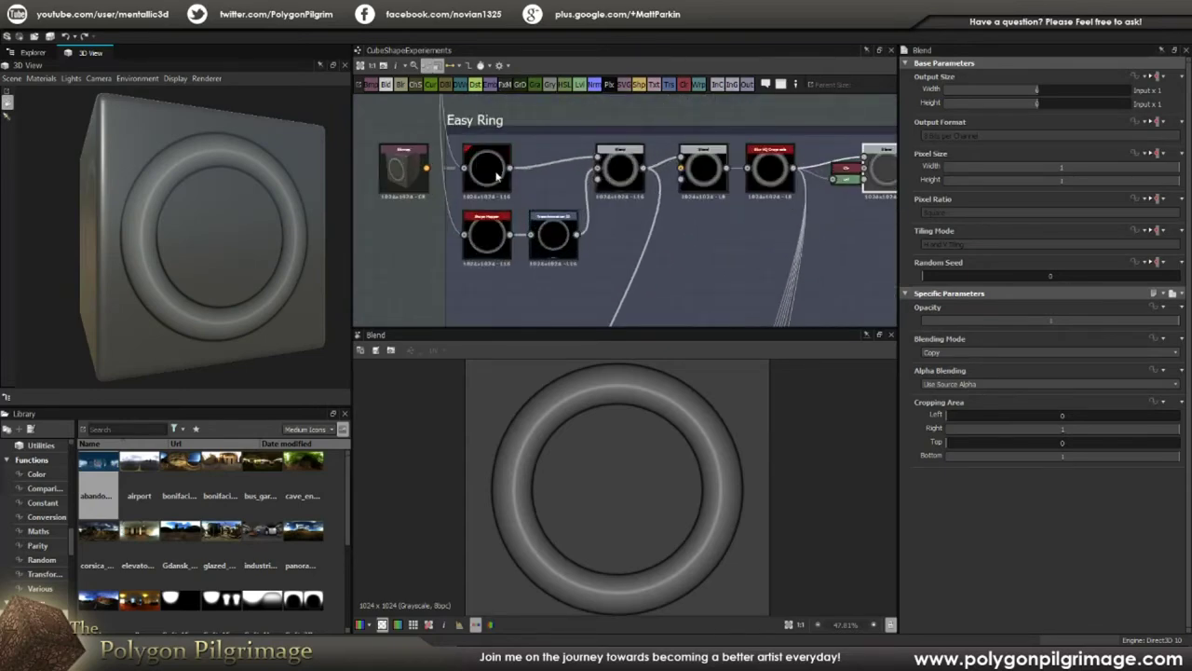
{"action": "left_click", "coordinate": [624, 175]}
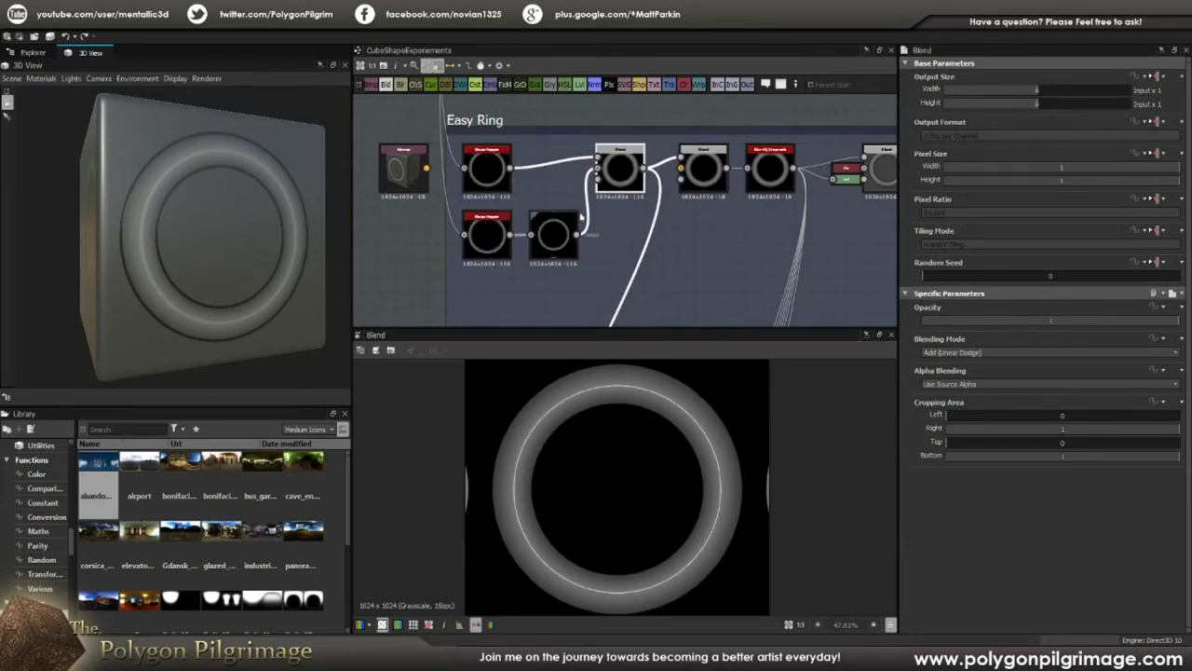
{"action": "middle_click_drag", "start_coordinate": [665, 236], "coordinate": [574, 222]}
{"action": "mouse_move", "coordinate": [223, 229]}
{"action": "left_mouse_down"}
{"action": "mouse_move", "coordinate": [213, 192]}
{"action": "mouse_move", "coordinate": [197, 189]}
{"action": "mouse_move", "coordinate": [191, 210]}
{"action": "mouse_move", "coordinate": [204, 221]}
{"action": "left_mouse_up"}
{"action": "scroll", "coordinate": [659, 237], "scroll_direction": "down", "scroll_amount": 1}
{"action": "left_click", "coordinate": [396, 160]}
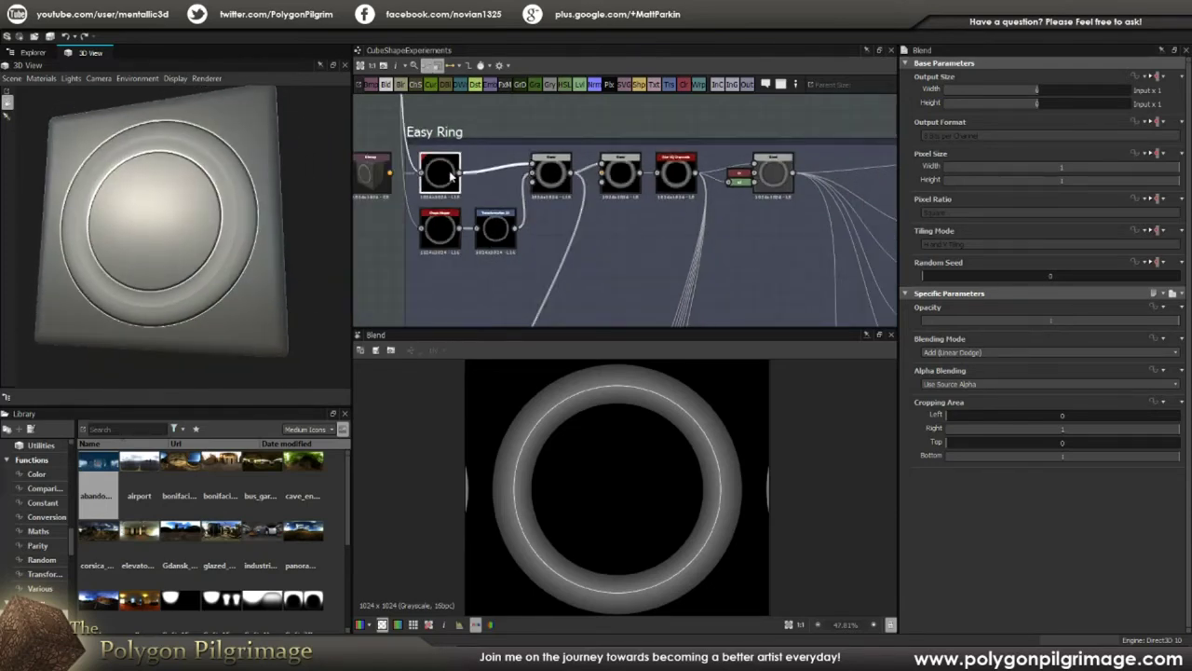
{"action": "double_click", "coordinate": [450, 175]}
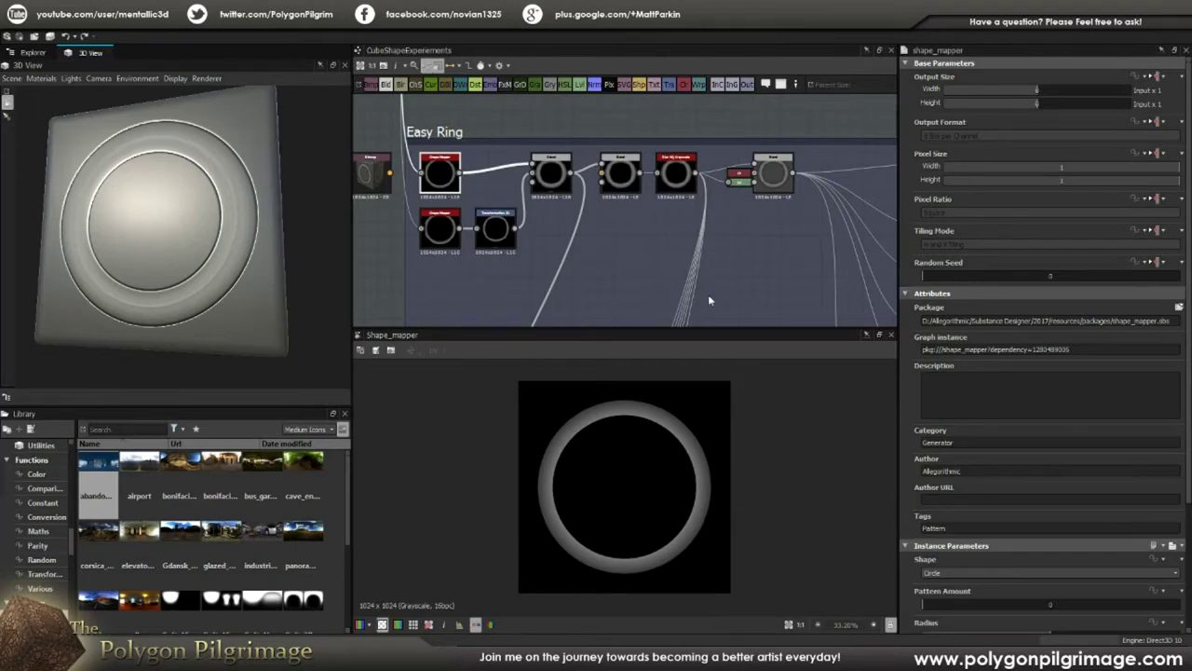
{"action": "left_click", "coordinate": [577, 248]}
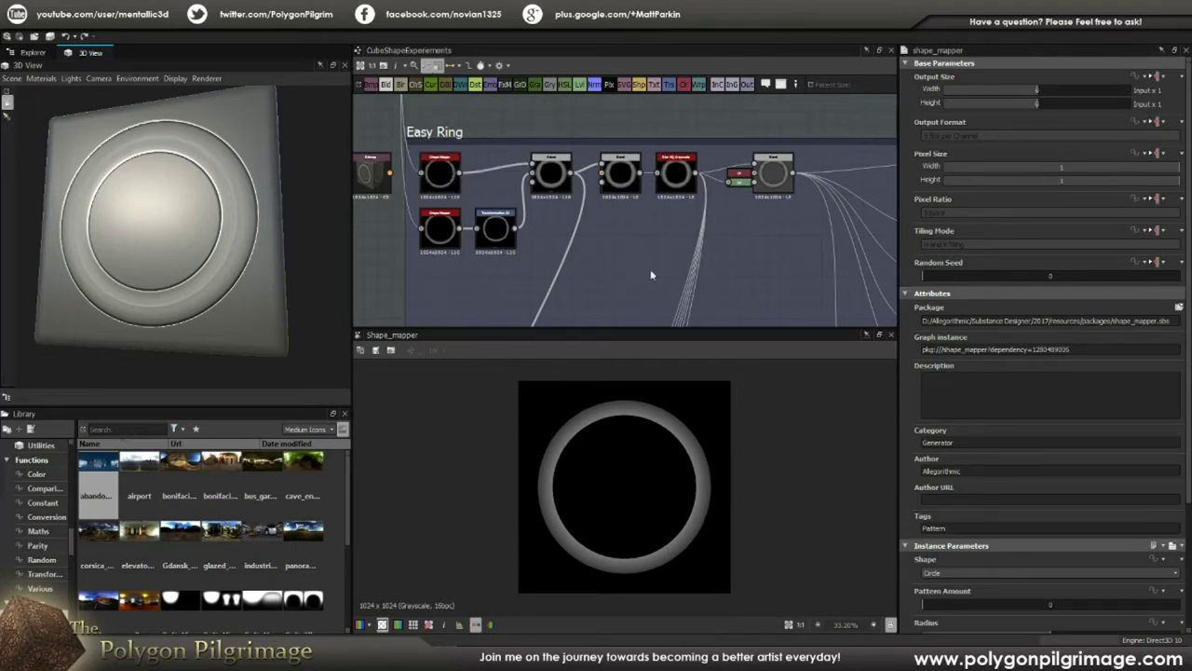
- Move the Final Outputs frame with its nodes from Easy Ring down beside the Gothic Box output nodes
{"action": "scroll", "coordinate": [632, 240], "scroll_direction": "down", "scroll_amount": 4}
{"action": "scroll", "coordinate": [607, 170], "scroll_direction": "down", "scroll_amount": 1}
{"action": "middle_click_drag", "start_coordinate": [732, 173], "coordinate": [631, 161]}
{"action": "left_click_drag", "start_coordinate": [621, 122], "coordinate": [889, 244]}
{"action": "middle_click_drag", "start_coordinate": [690, 206], "coordinate": [553, 122]}
{"action": "middle_click_drag", "start_coordinate": [705, 184], "coordinate": [676, 192]}
- Connect each Gothic Box channel node to its matching node in the Final Outputs frame and inspect the material on the cube
{"action": "scroll", "coordinate": [676, 192], "scroll_direction": "up", "scroll_amount": 4}
{"action": "left_click_drag", "start_coordinate": [647, 174], "coordinate": [756, 175]}
{"action": "left_click_drag", "start_coordinate": [647, 202], "coordinate": [762, 207]}
{"action": "left_click_drag", "start_coordinate": [648, 233], "coordinate": [763, 239]}
{"action": "middle_click_drag", "start_coordinate": [647, 269], "coordinate": [636, 239]}
{"action": "left_click_drag", "start_coordinate": [642, 239], "coordinate": [762, 239]}
{"action": "middle_click_drag", "start_coordinate": [642, 282], "coordinate": [638, 250]}
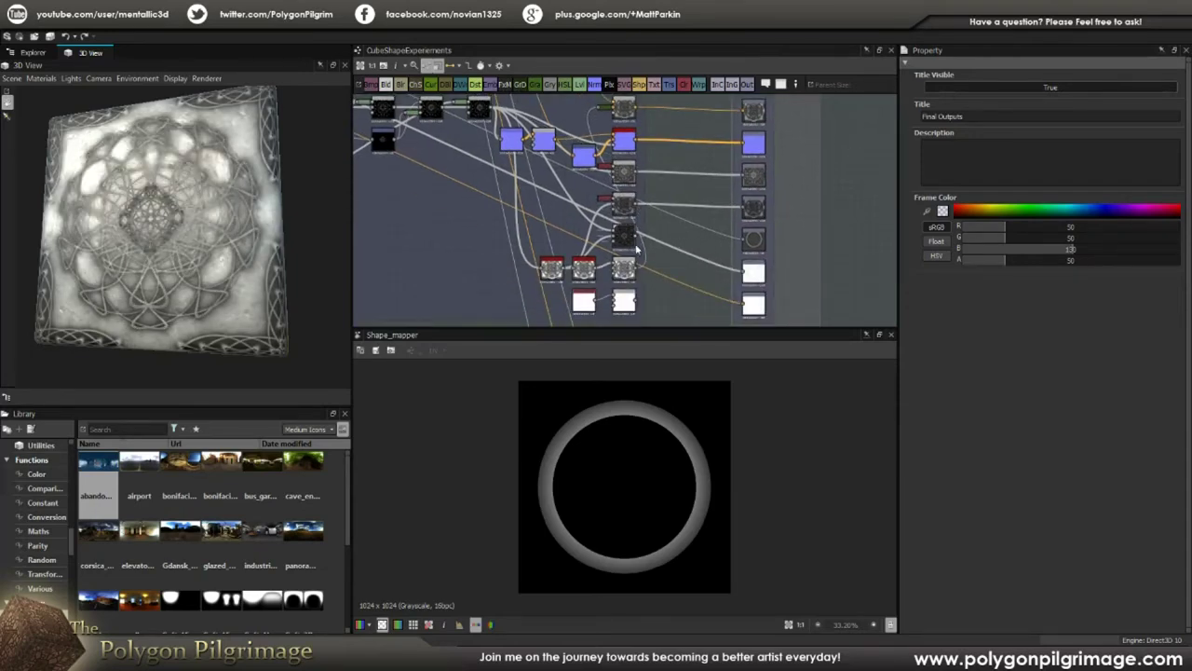
{"action": "left_click_drag", "start_coordinate": [643, 239], "coordinate": [753, 240]}
{"action": "left_click_drag", "start_coordinate": [639, 272], "coordinate": [753, 272]}
{"action": "left_click_drag", "start_coordinate": [638, 303], "coordinate": [754, 304]}
{"action": "scroll", "coordinate": [700, 246], "scroll_direction": "down", "scroll_amount": 2}
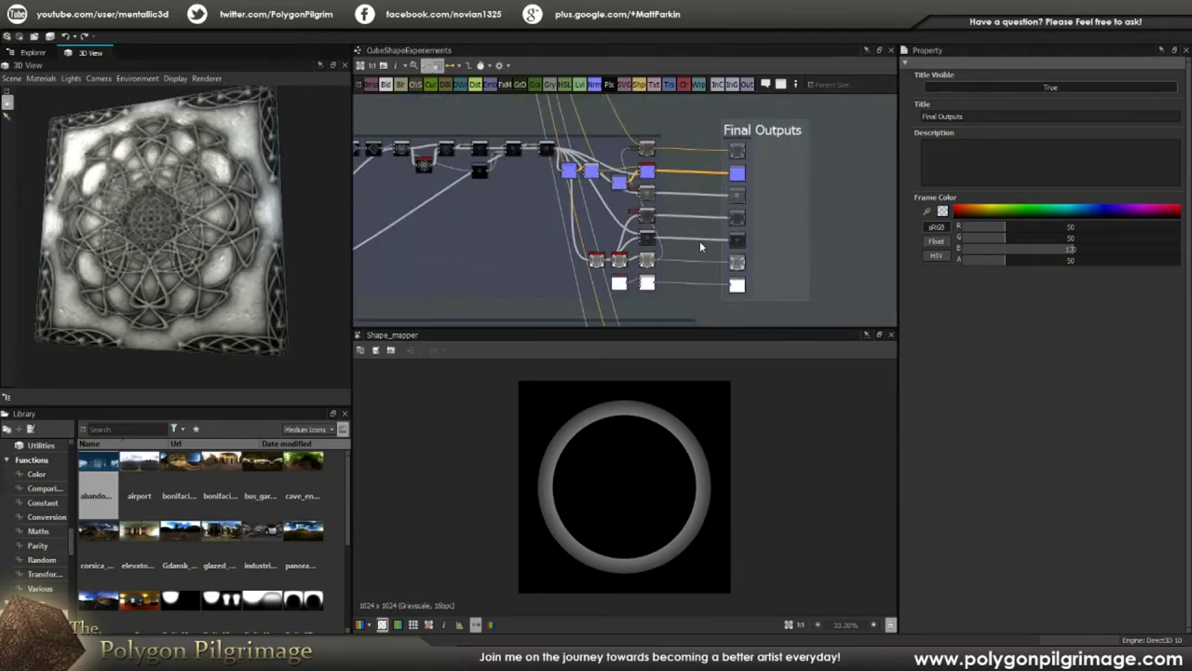
{"action": "scroll", "coordinate": [700, 245], "scroll_direction": "down", "scroll_amount": 1}
{"action": "mouse_move", "coordinate": [191, 207]}
{"action": "left_mouse_down"}
{"action": "mouse_move", "coordinate": [248, 244]}
{"action": "mouse_move", "coordinate": [217, 254]}
{"action": "mouse_move", "coordinate": [210, 211]}
{"action": "mouse_move", "coordinate": [196, 218]}
{"action": "left_mouse_up"}
- Preview the first Blend and Shape Mapper nodes of Gothic Box and examine the Shape Mapper's instance parameters
{"action": "middle_click_drag", "start_coordinate": [566, 193], "coordinate": [716, 212]}
{"action": "scroll", "coordinate": [467, 180], "scroll_direction": "up", "scroll_amount": 2}
{"action": "middle_click_drag", "start_coordinate": [467, 180], "coordinate": [758, 199]}
{"action": "scroll", "coordinate": [571, 205], "scroll_direction": "up", "scroll_amount": 4}
{"action": "scroll", "coordinate": [572, 205], "scroll_direction": "up", "scroll_amount": 1}
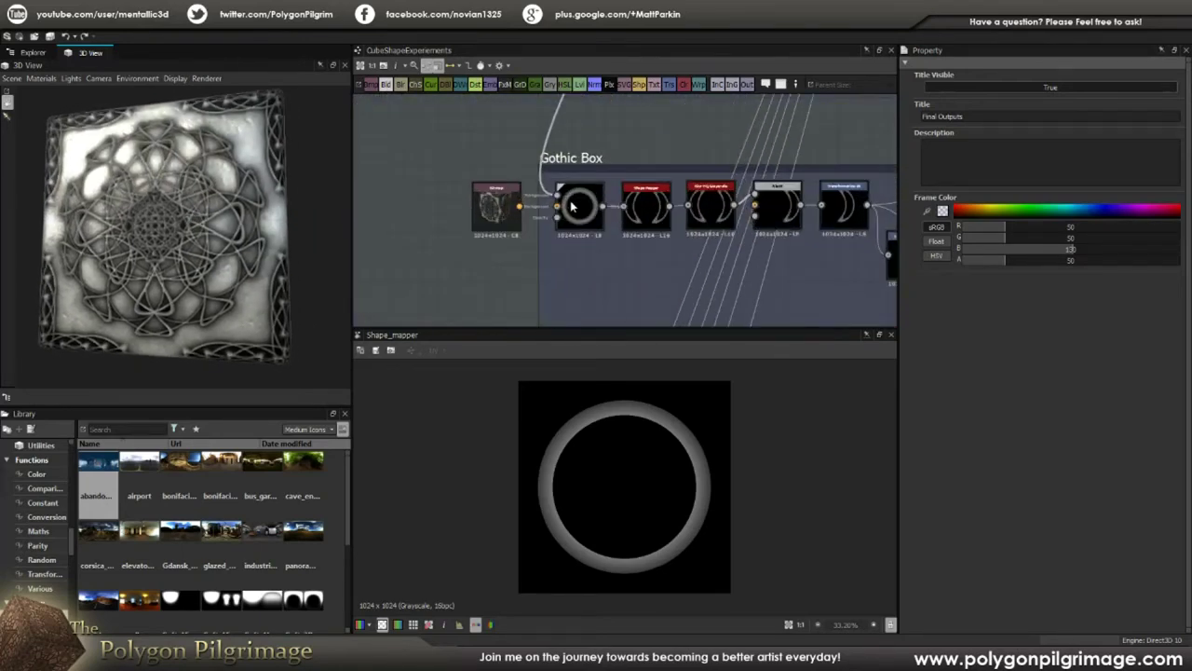
{"action": "left_click", "coordinate": [572, 206]}
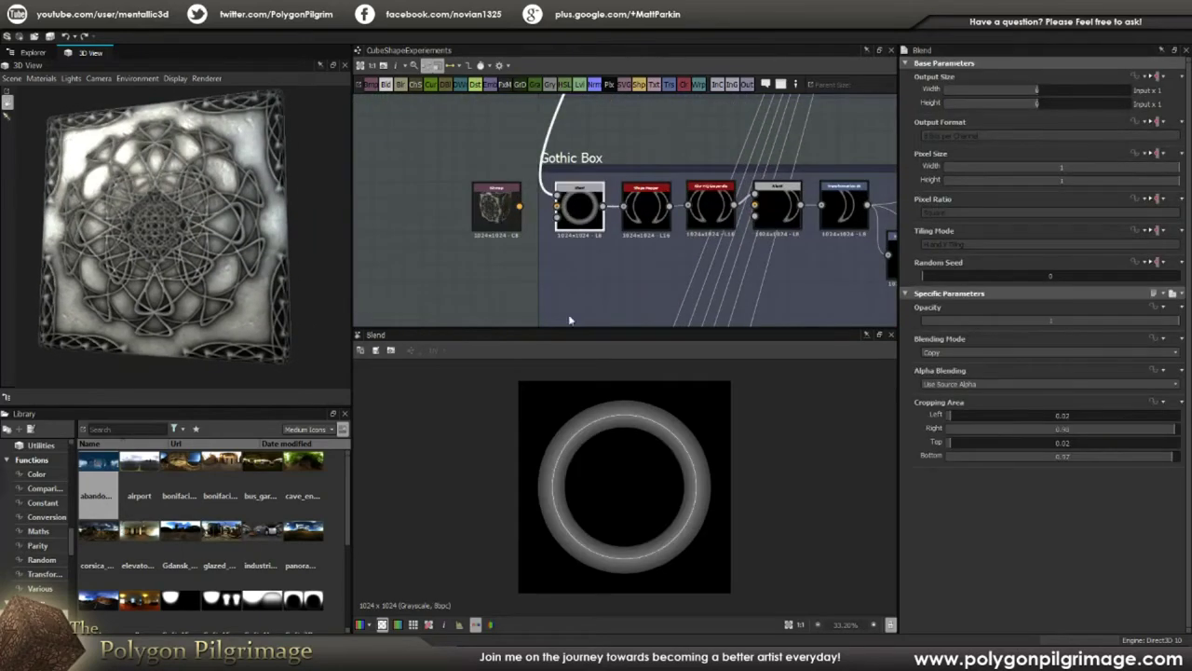
{"action": "left_click", "coordinate": [649, 217]}
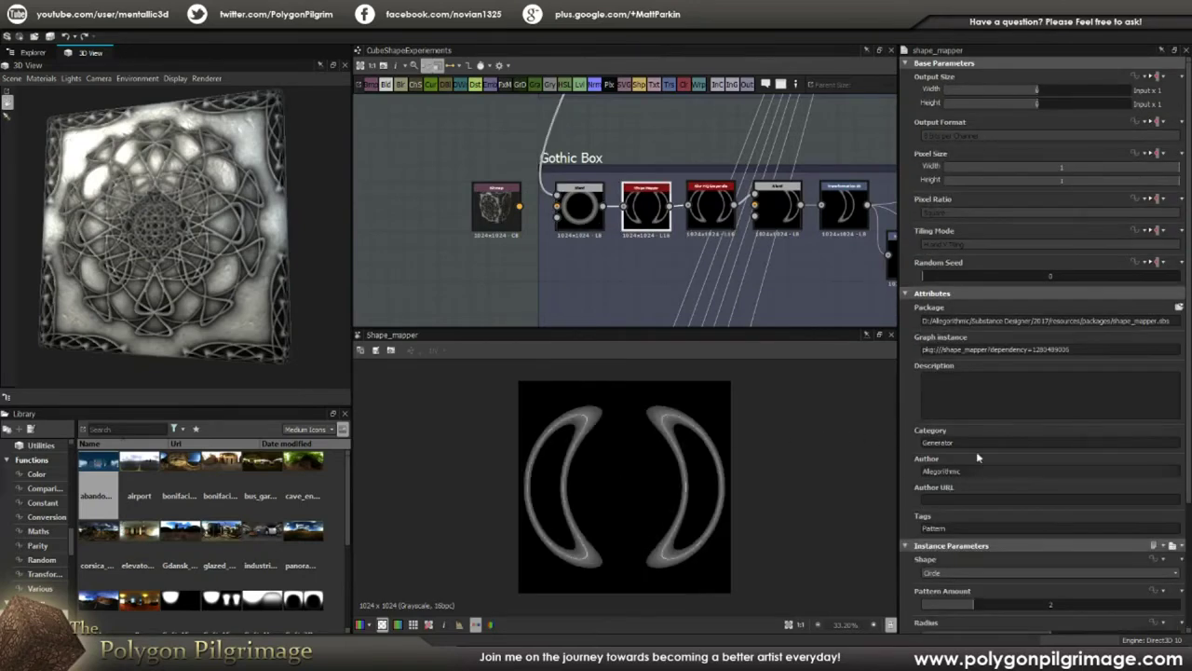
{"action": "scroll", "coordinate": [989, 442], "scroll_direction": "down", "scroll_amount": 2}
{"action": "scroll", "coordinate": [989, 442], "scroll_direction": "down", "scroll_amount": 2}
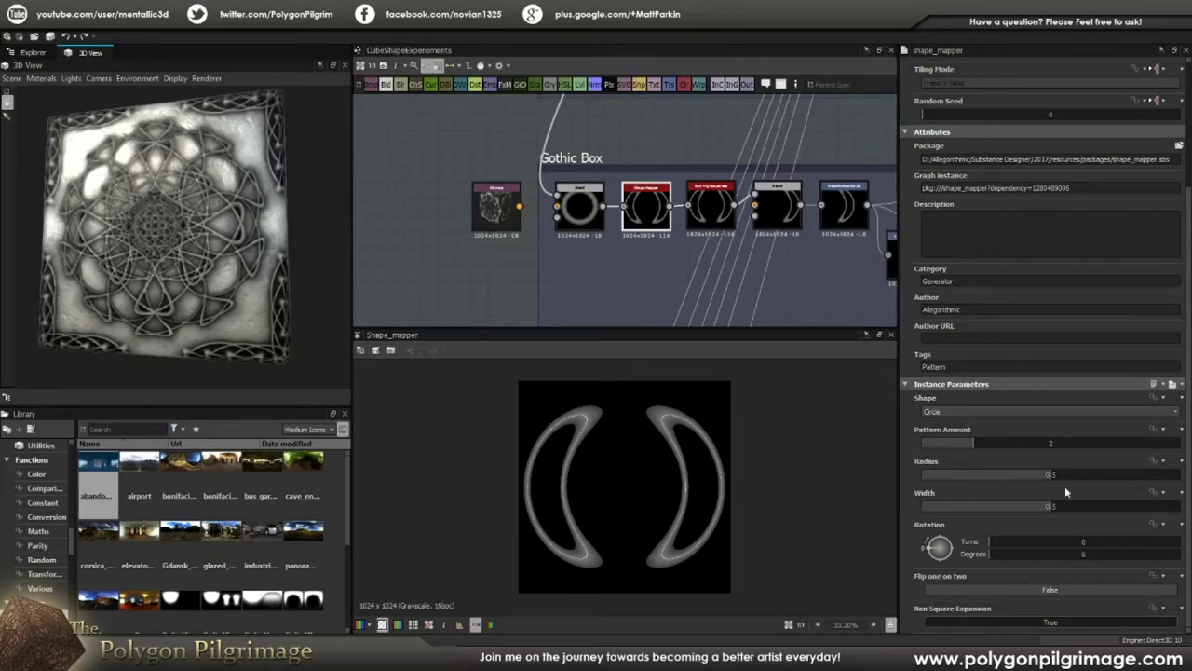
- Preview Gothic Box's Blur HQ Grayscale node and the Blend that crops its shape to a single crescent
{"action": "middle_click_drag", "start_coordinate": [705, 277], "coordinate": [617, 259]}
{"action": "scroll", "coordinate": [628, 217], "scroll_direction": "up", "scroll_amount": 1}
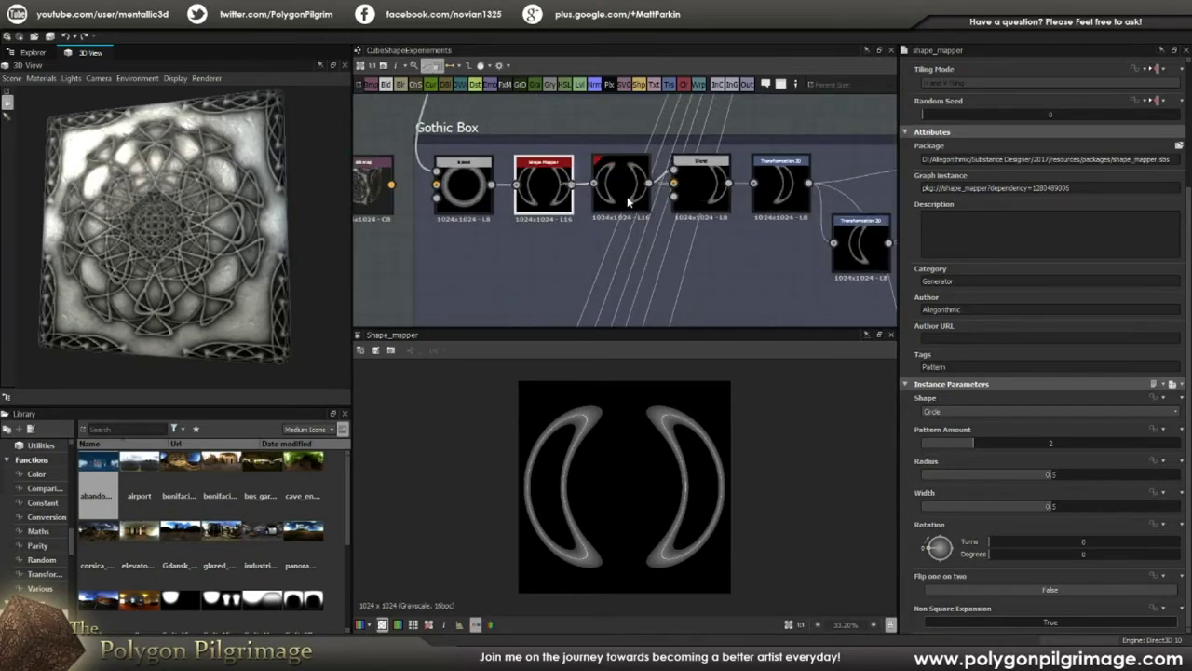
{"action": "left_click", "coordinate": [628, 200]}
{"action": "scroll", "coordinate": [693, 425], "scroll_direction": "up", "scroll_amount": 1}
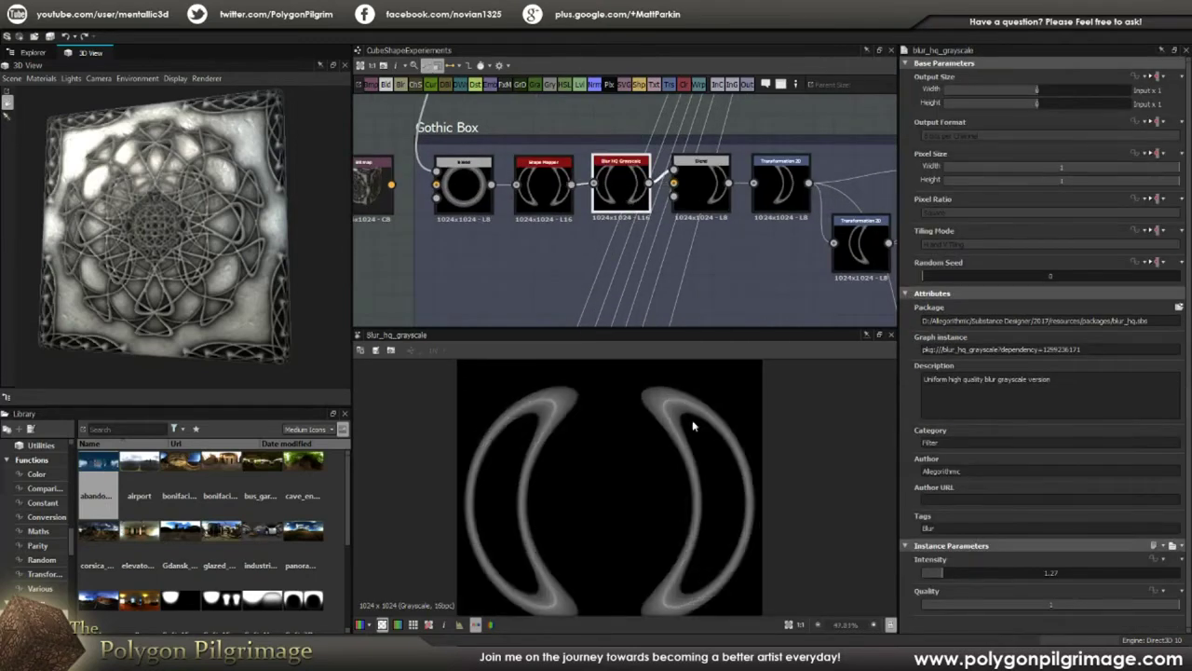
{"action": "left_click", "coordinate": [712, 196]}
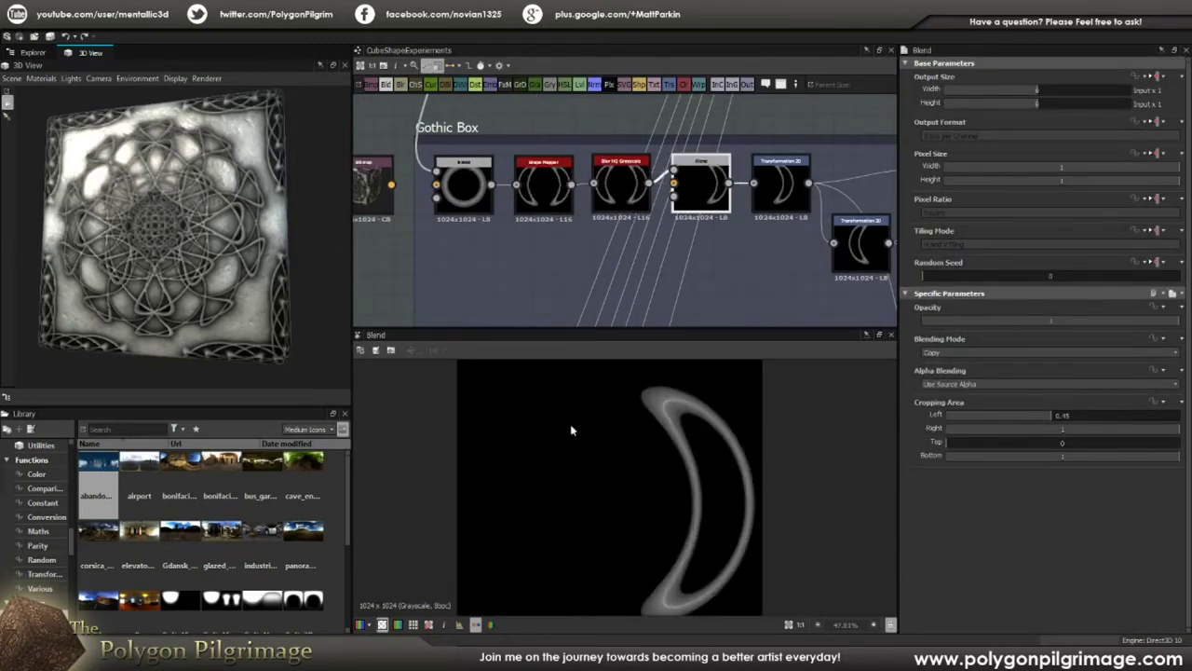
{"action": "scroll", "coordinate": [686, 466], "scroll_direction": "down", "scroll_amount": 2}
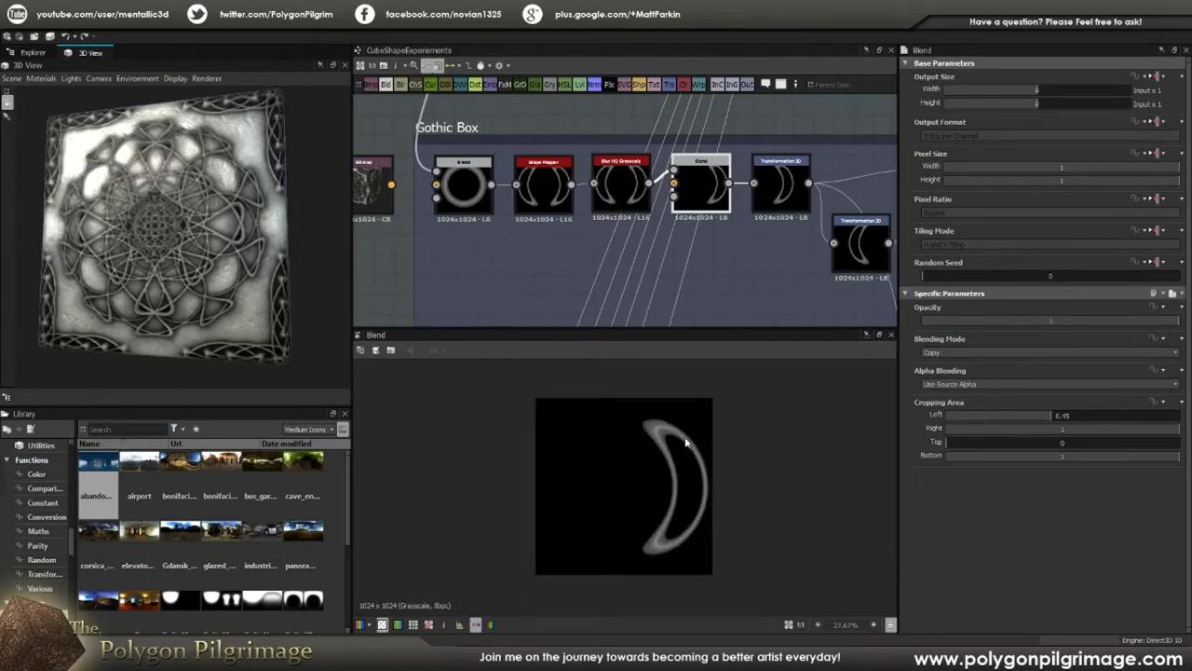
- Preview the Transformation 2D that offsets the crescent and examine the Max (Lighten) Blend that overlaps it with its mirrored copy
{"action": "left_click", "coordinate": [774, 201]}
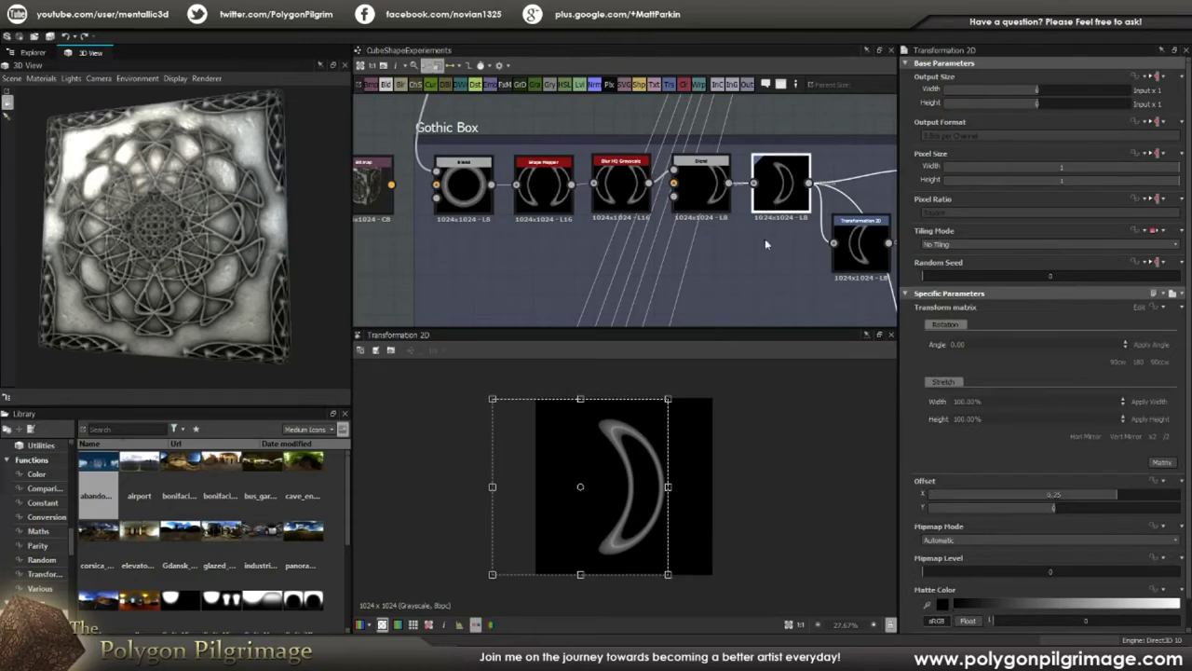
{"action": "left_click", "coordinate": [766, 234]}
{"action": "middle_click_drag", "start_coordinate": [731, 247], "coordinate": [693, 233]}
{"action": "scroll", "coordinate": [596, 236], "scroll_direction": "down", "scroll_amount": 2}
{"action": "scroll", "coordinate": [698, 223], "scroll_direction": "up", "scroll_amount": 1}
{"action": "scroll", "coordinate": [701, 208], "scroll_direction": "up", "scroll_amount": 2}
{"action": "left_click", "coordinate": [716, 196]}
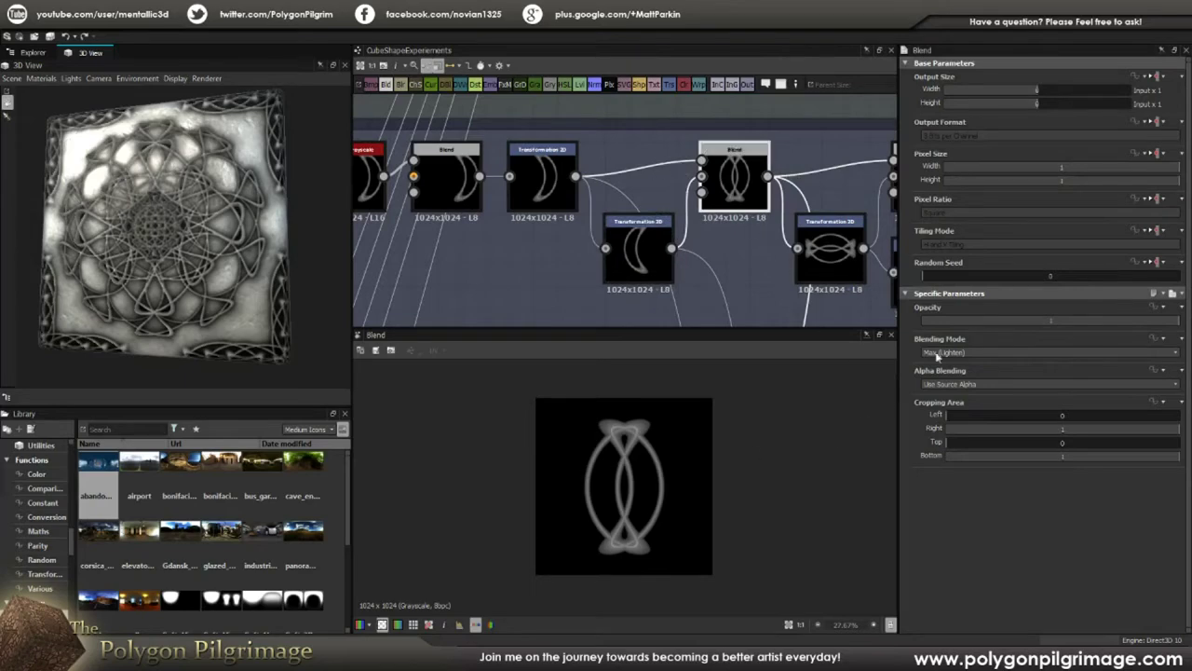
{"action": "scroll", "coordinate": [636, 430], "scroll_direction": "up", "scroll_amount": 5}
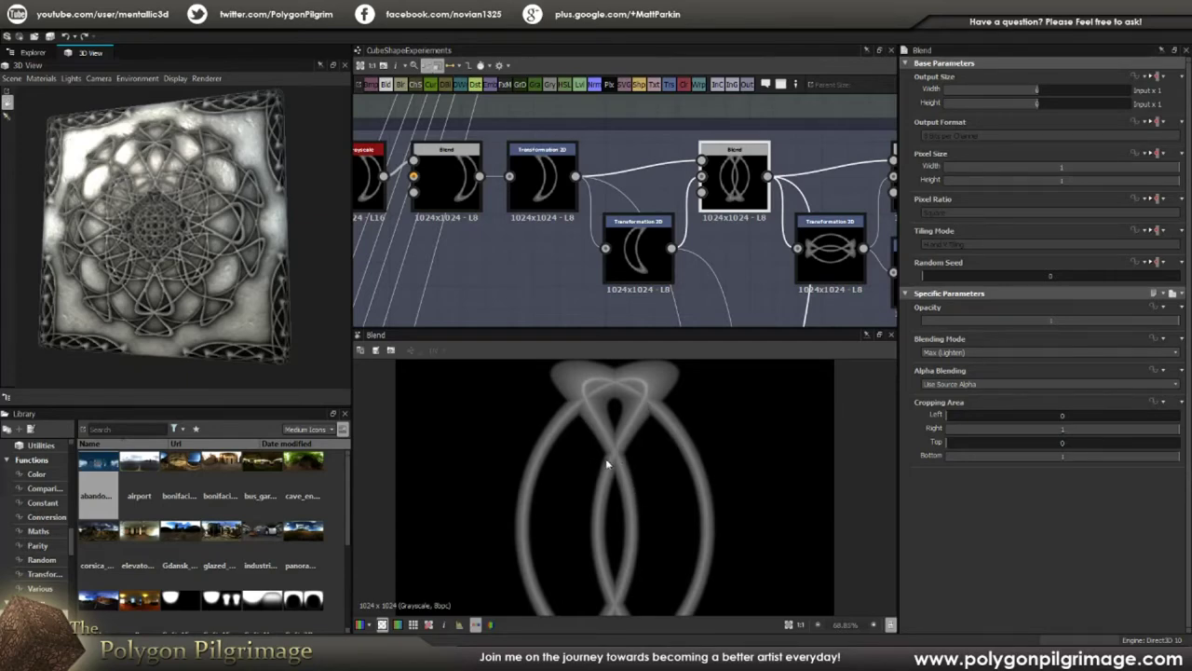
{"action": "scroll", "coordinate": [607, 462], "scroll_direction": "down", "scroll_amount": 3}
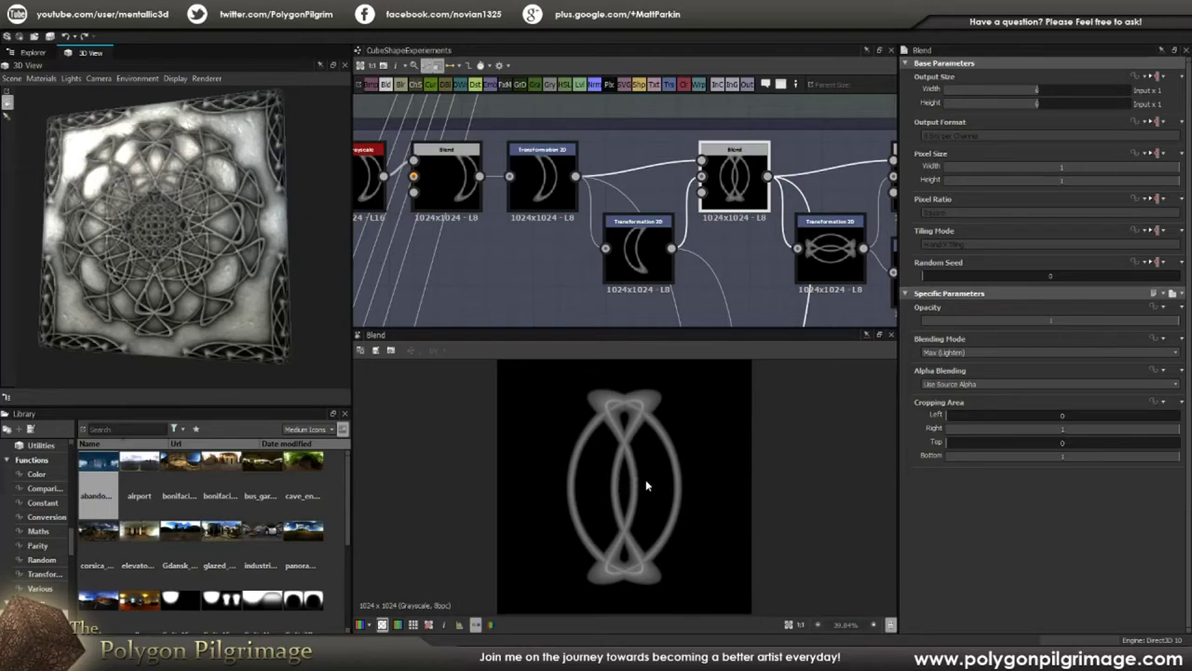
- Preview the Blend that combines the upright crescent pair with its horizontal copy into a four-pointed cross
{"action": "scroll", "coordinate": [736, 261], "scroll_direction": "down", "scroll_amount": 5}
{"action": "scroll", "coordinate": [628, 207], "scroll_direction": "down", "scroll_amount": 1}
{"action": "middle_click_drag", "start_coordinate": [654, 201], "coordinate": [612, 208]}
{"action": "scroll", "coordinate": [645, 195], "scroll_direction": "up", "scroll_amount": 2}
{"action": "scroll", "coordinate": [674, 192], "scroll_direction": "up", "scroll_amount": 1}
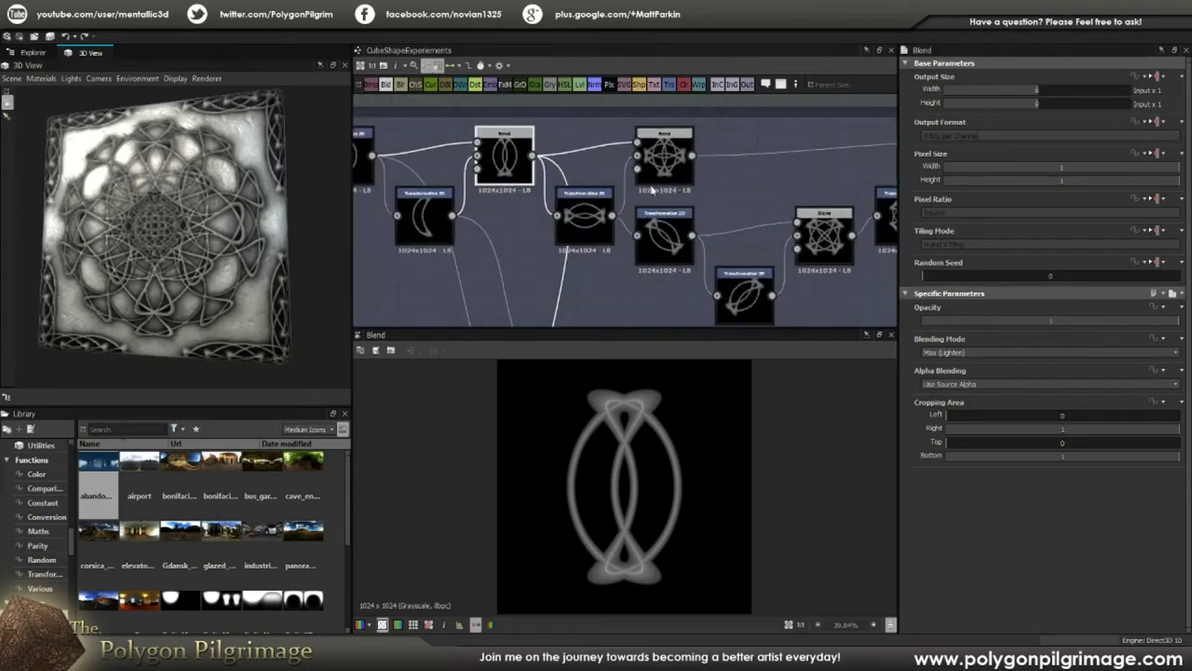
{"action": "scroll", "coordinate": [672, 186], "scroll_direction": "up", "scroll_amount": 1}
{"action": "left_click", "coordinate": [681, 161]}
{"action": "double_click", "coordinate": [681, 162]}
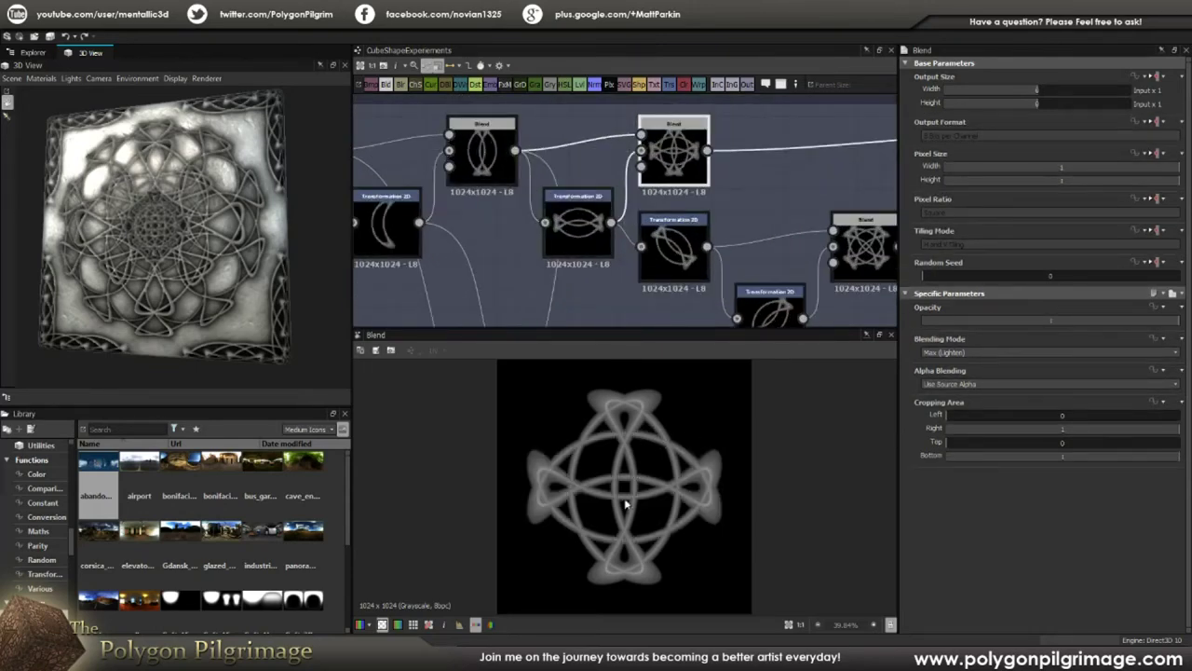
{"action": "middle_click_drag", "start_coordinate": [763, 208], "coordinate": [681, 186]}
{"action": "scroll", "coordinate": [695, 218], "scroll_direction": "down", "scroll_amount": 1}
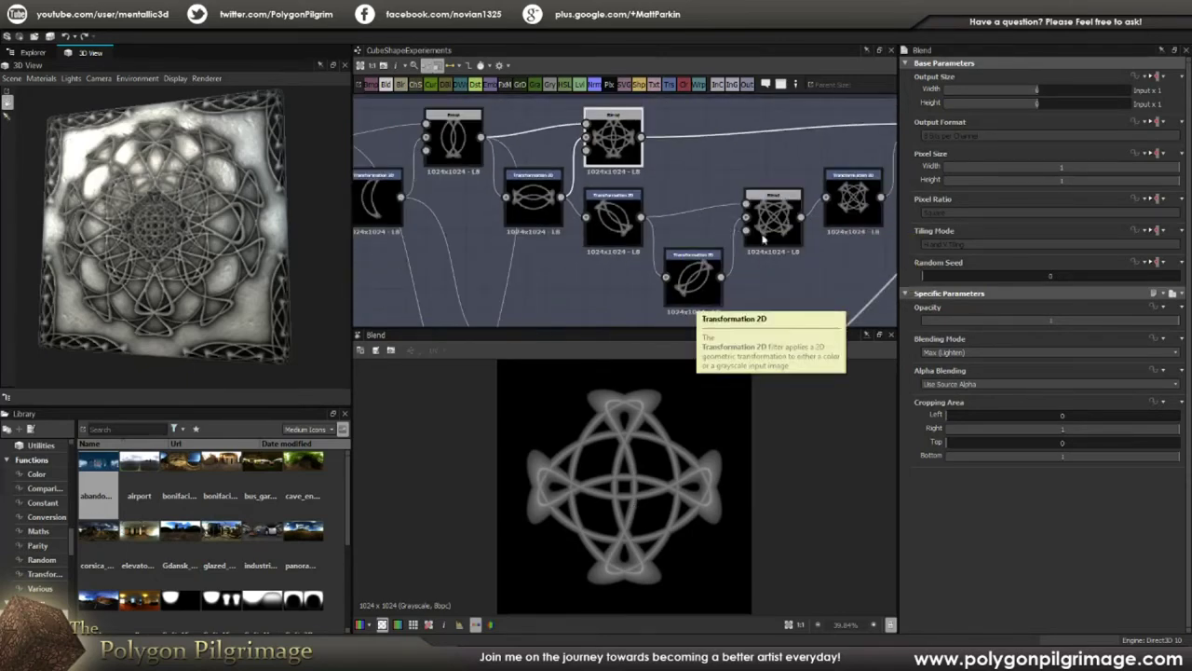
- Preview the Blend of the two diagonal crescent pairs, check its scaled copy, and preview the Blend merging it with the cross
{"action": "double_click", "coordinate": [773, 217]}
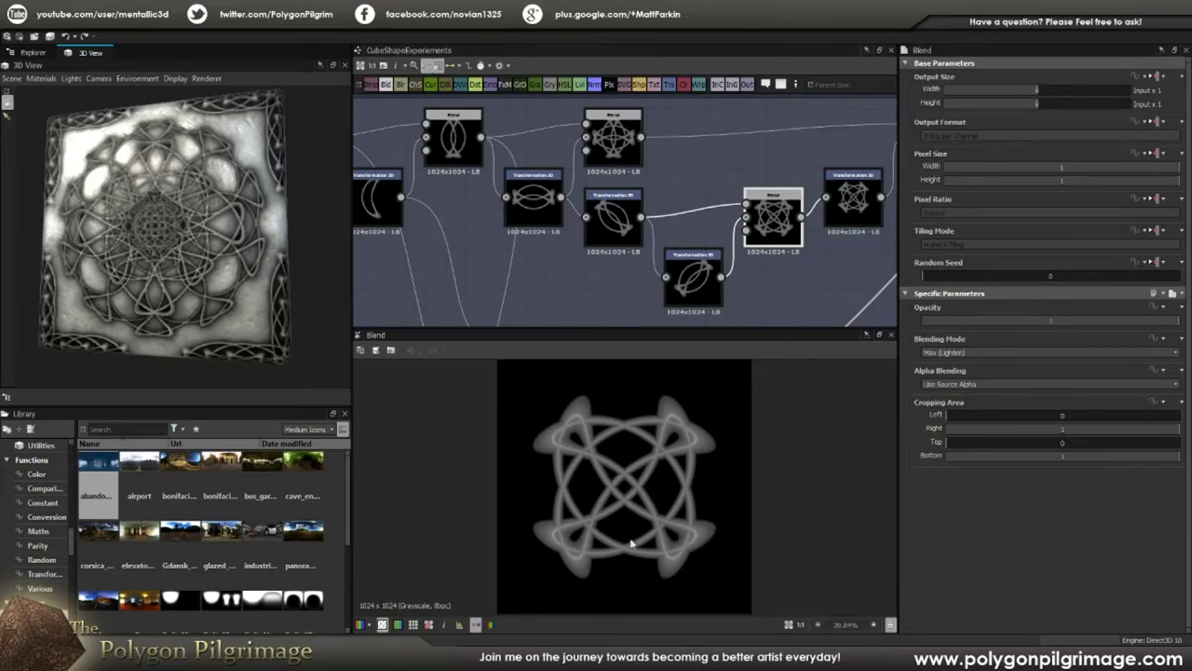
{"action": "middle_click_drag", "start_coordinate": [775, 156], "coordinate": [660, 182]}
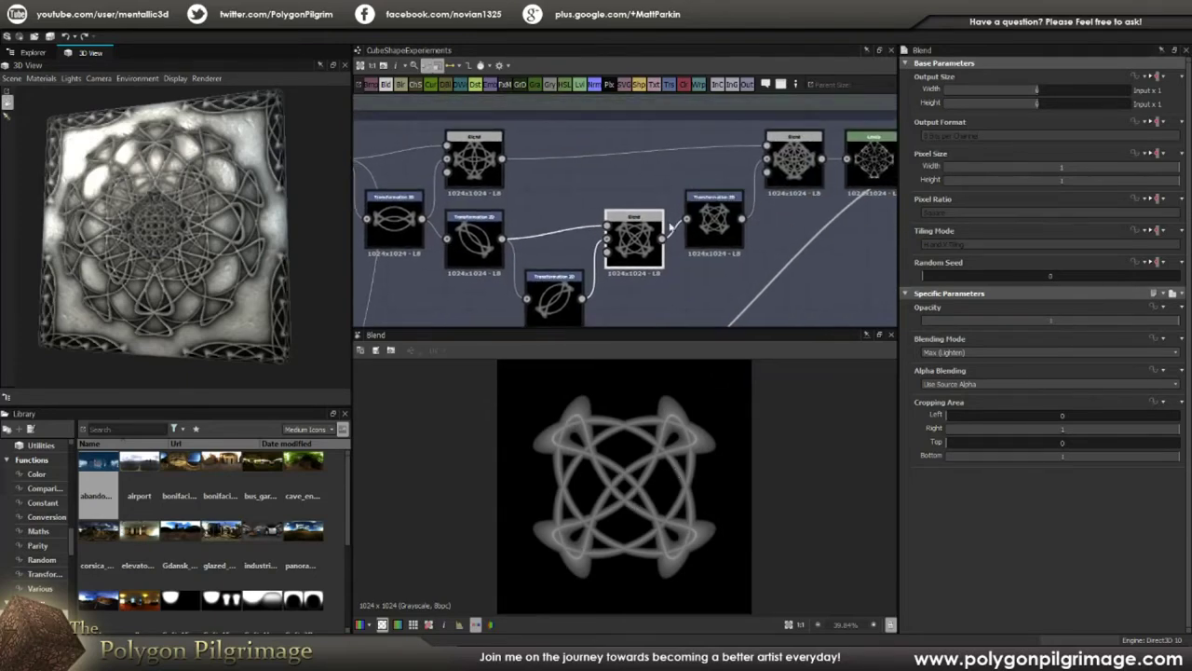
{"action": "double_click", "coordinate": [714, 219]}
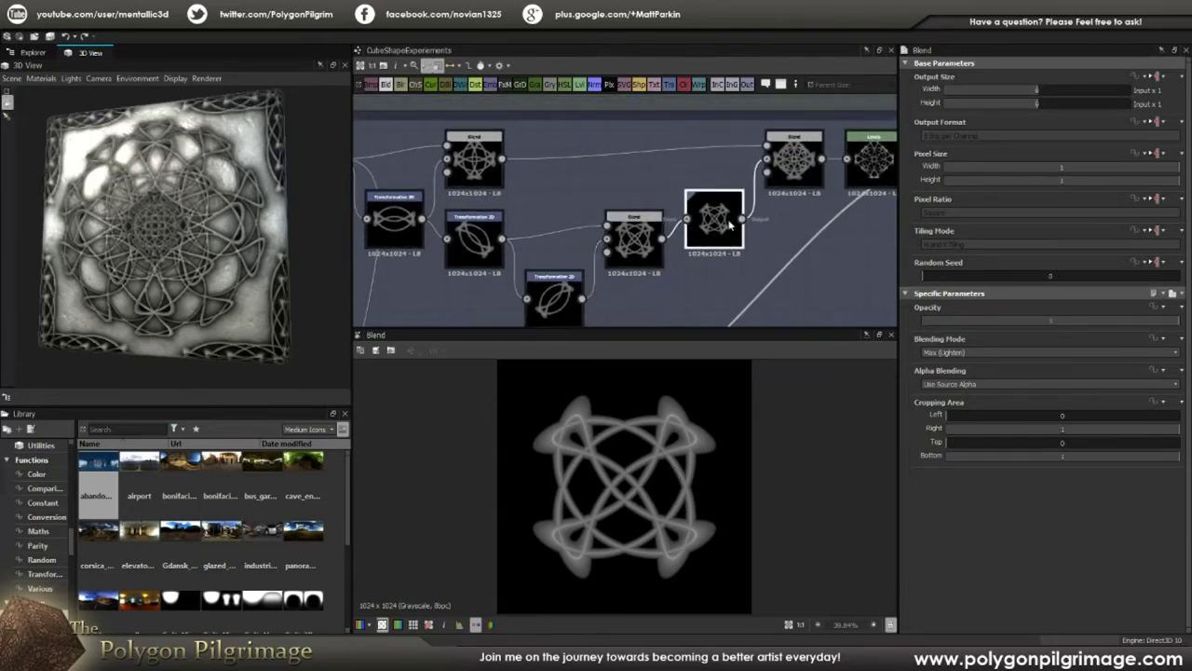
{"action": "left_click", "coordinate": [473, 158]}
{"action": "double_click", "coordinate": [794, 157]}
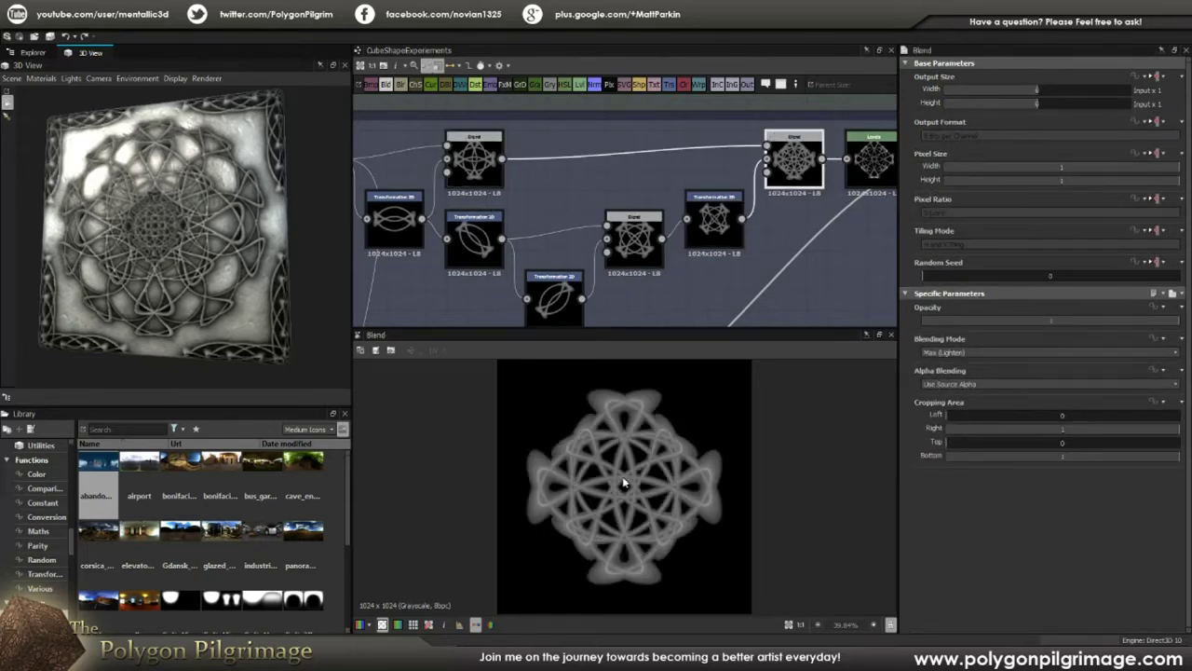
- Preview the mirrored crescent's Transformation 2D node and the upper Splatter Circular node it feeds
{"action": "scroll", "coordinate": [638, 463], "scroll_direction": "down", "scroll_amount": 2}
{"action": "middle_click_drag", "start_coordinate": [765, 215], "coordinate": [681, 206]}
{"action": "middle_click_drag", "start_coordinate": [771, 183], "coordinate": [786, 129]}
{"action": "scroll", "coordinate": [716, 216], "scroll_direction": "down", "scroll_amount": 3}
{"action": "middle_click_drag", "start_coordinate": [706, 210], "coordinate": [812, 160]}
{"action": "middle_click_drag", "start_coordinate": [598, 196], "coordinate": [626, 218]}
{"action": "scroll", "coordinate": [528, 155], "scroll_direction": "up", "scroll_amount": 1}
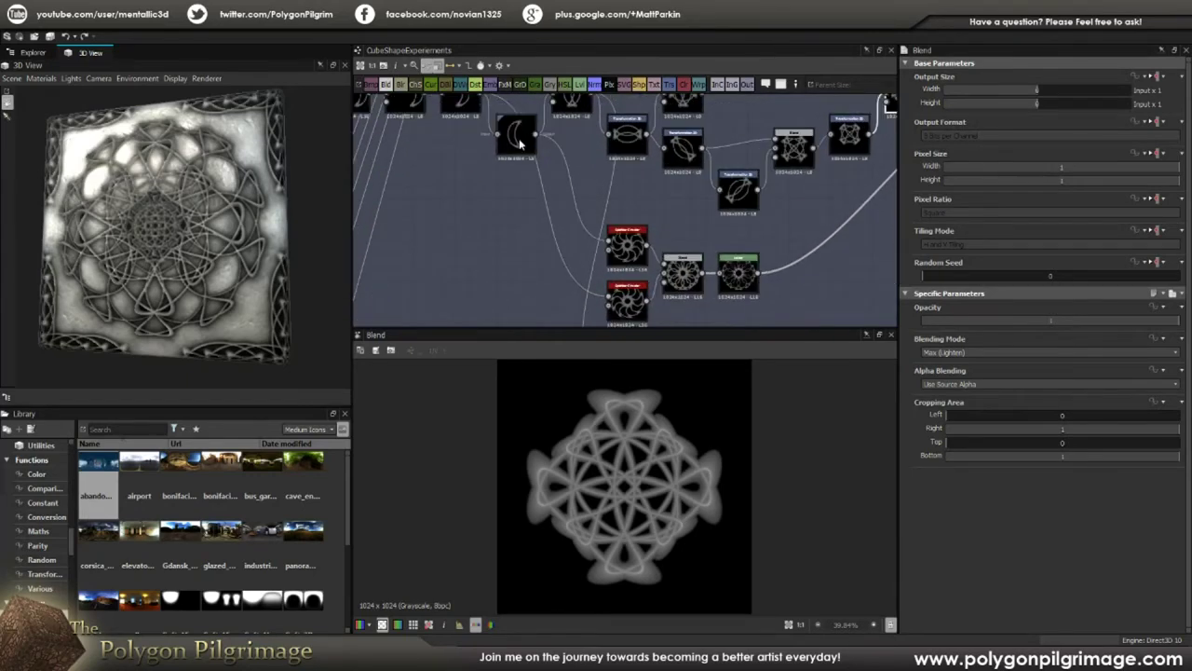
{"action": "left_click", "coordinate": [519, 138]}
{"action": "left_click_drag", "start_coordinate": [538, 135], "coordinate": [614, 241]}
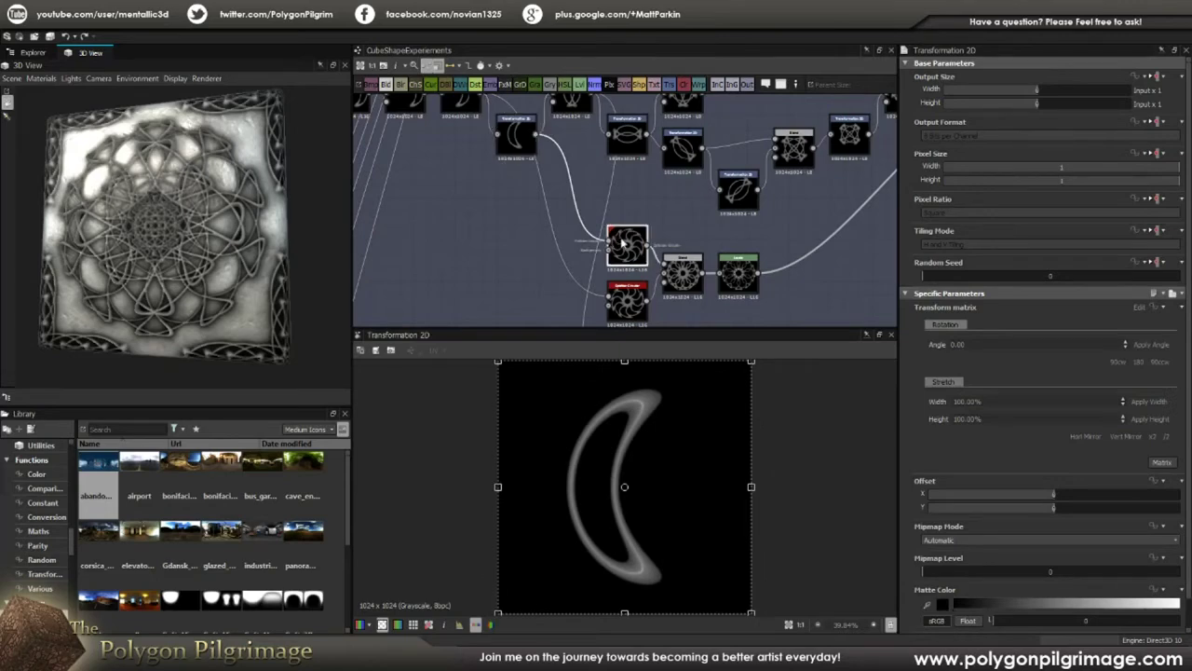
{"action": "scroll", "coordinate": [624, 434], "scroll_direction": "down", "scroll_amount": 1}
{"action": "scroll", "coordinate": [627, 453], "scroll_direction": "up", "scroll_amount": 1}
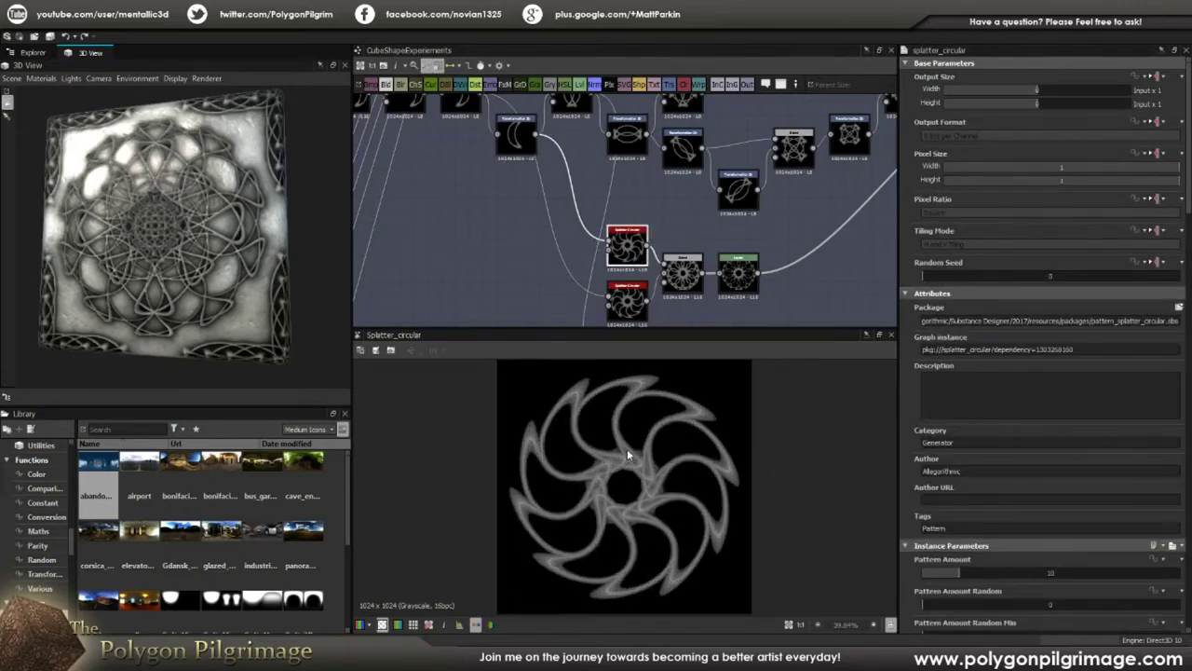
- Examine the upper Splatter Circular node's pattern amount, pattern, position, size and rotation parameters
{"action": "scroll", "coordinate": [946, 421], "scroll_direction": "down", "scroll_amount": 9}
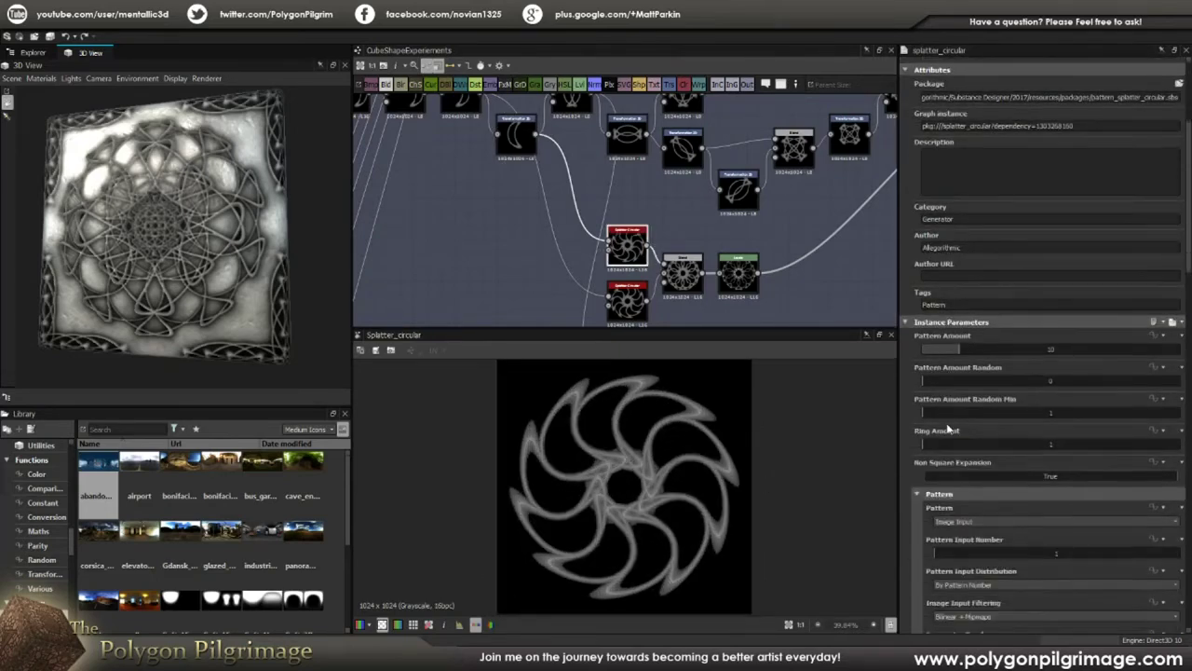
{"action": "scroll", "coordinate": [947, 429], "scroll_direction": "down", "scroll_amount": 15}
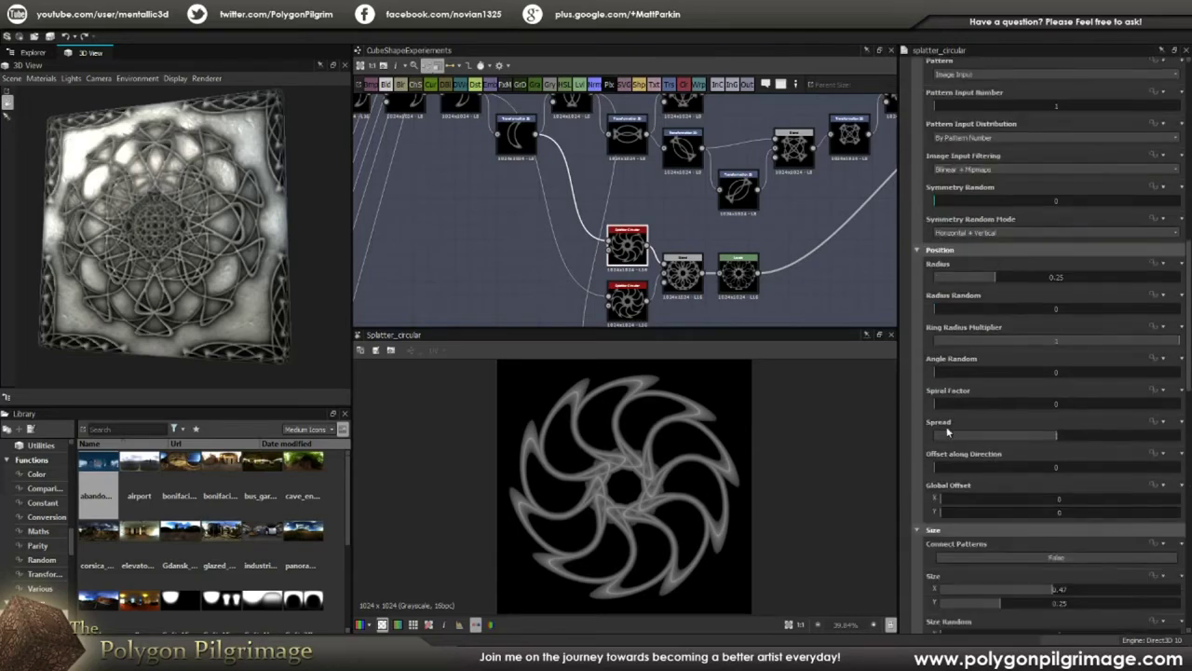
{"action": "scroll", "coordinate": [947, 430], "scroll_direction": "up", "scroll_amount": 8}
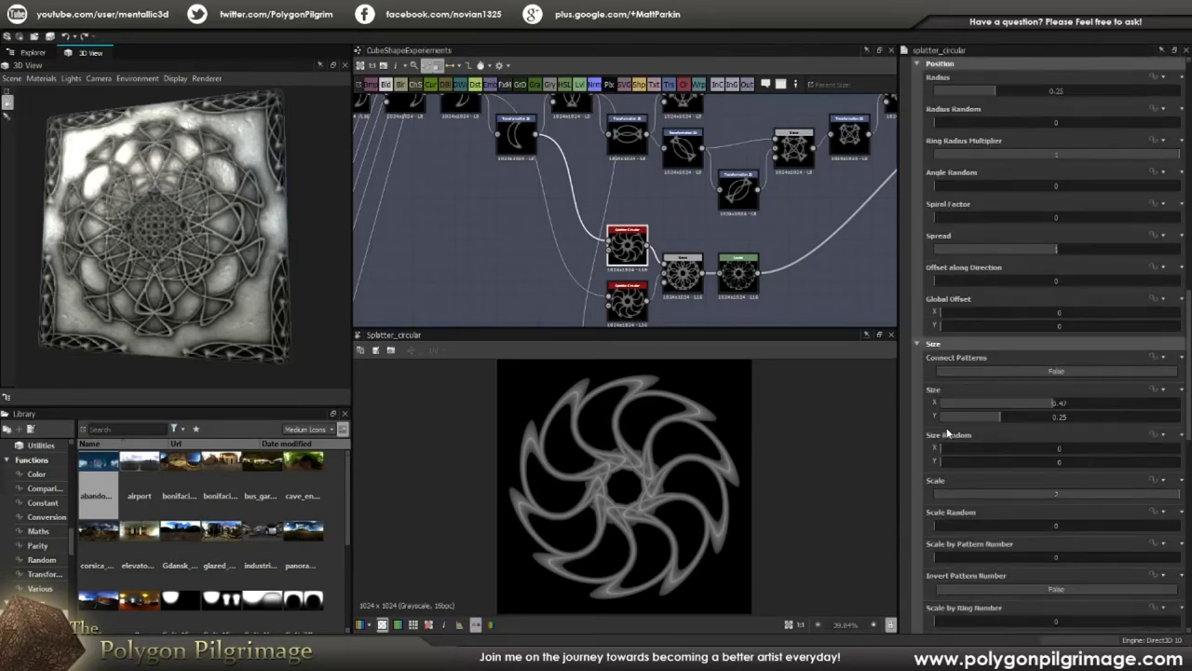
{"action": "scroll", "coordinate": [948, 432], "scroll_direction": "up", "scroll_amount": 2}
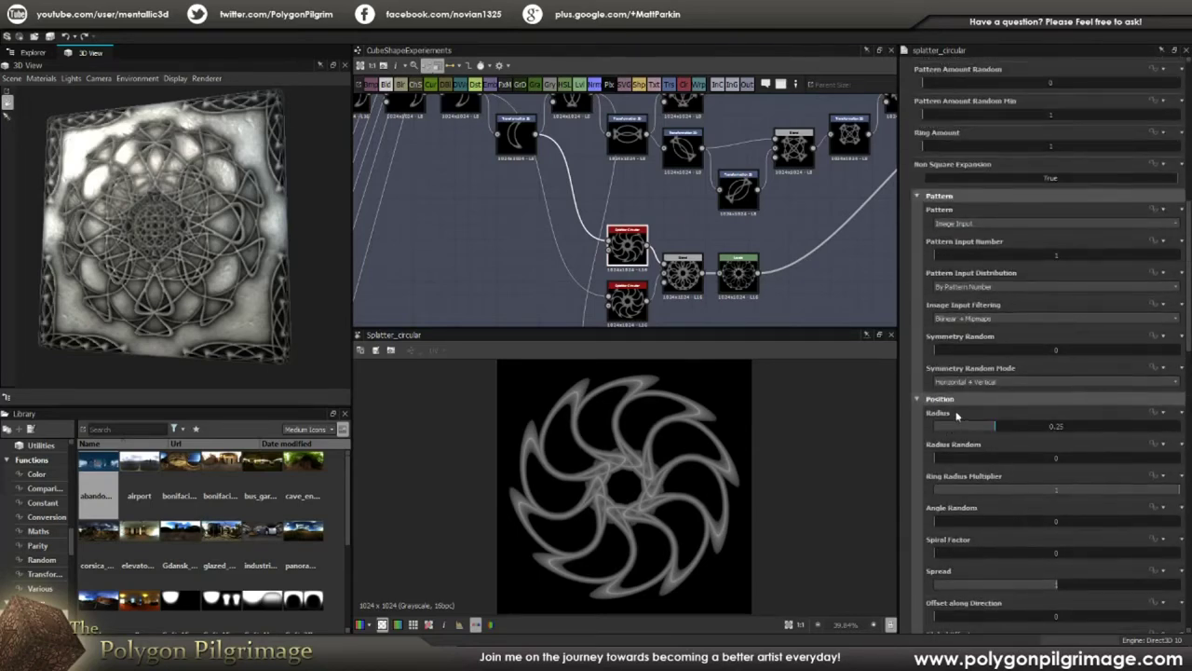
{"action": "scroll", "coordinate": [957, 416], "scroll_direction": "up", "scroll_amount": 3}
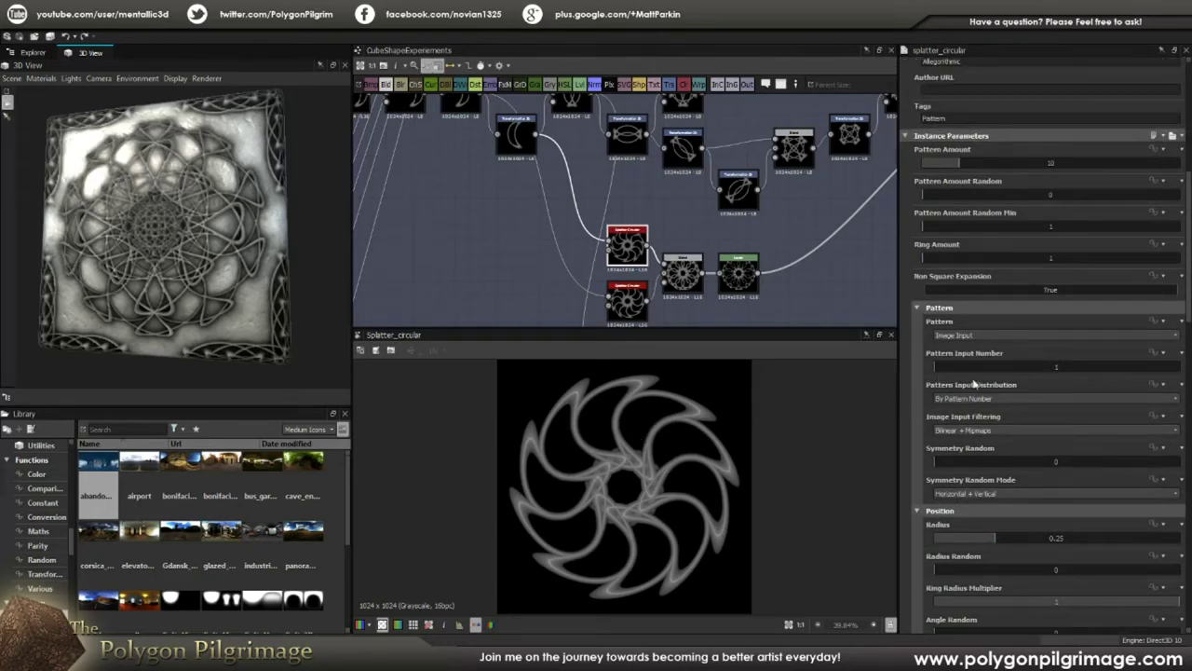
{"action": "scroll", "coordinate": [918, 354], "scroll_direction": "down", "scroll_amount": 3}
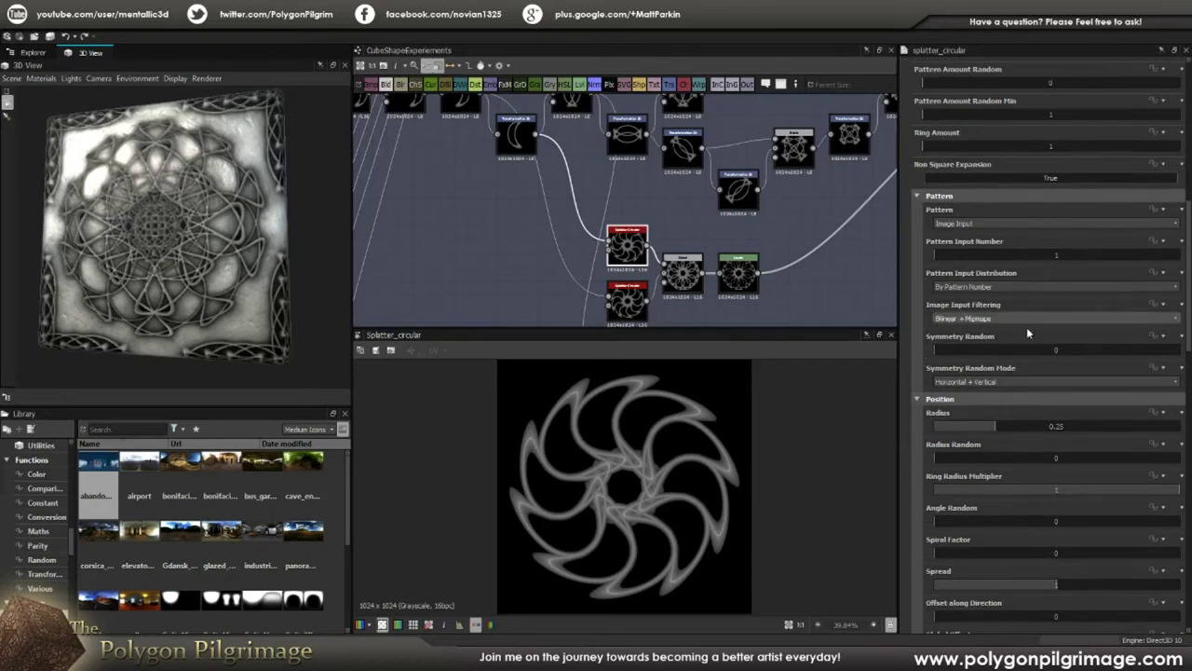
{"action": "scroll", "coordinate": [922, 404], "scroll_direction": "down", "scroll_amount": 1}
{"action": "scroll", "coordinate": [960, 425], "scroll_direction": "down", "scroll_amount": 4}
{"action": "scroll", "coordinate": [943, 415], "scroll_direction": "down", "scroll_amount": 4}
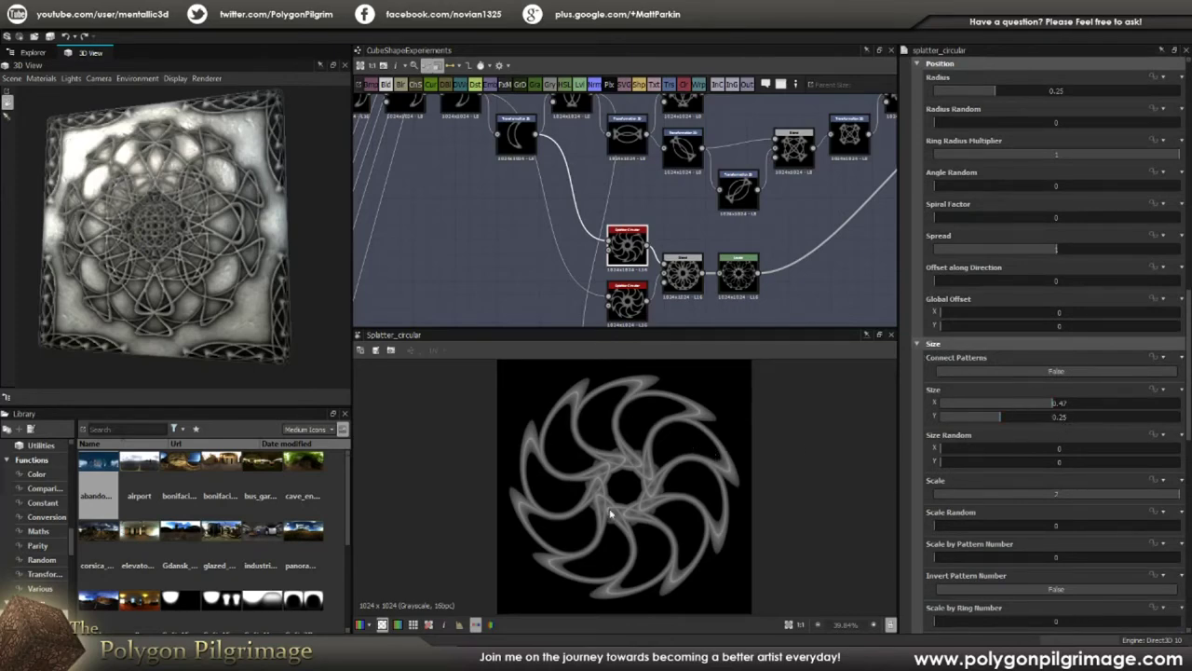
{"action": "scroll", "coordinate": [969, 452], "scroll_direction": "down", "scroll_amount": 1}
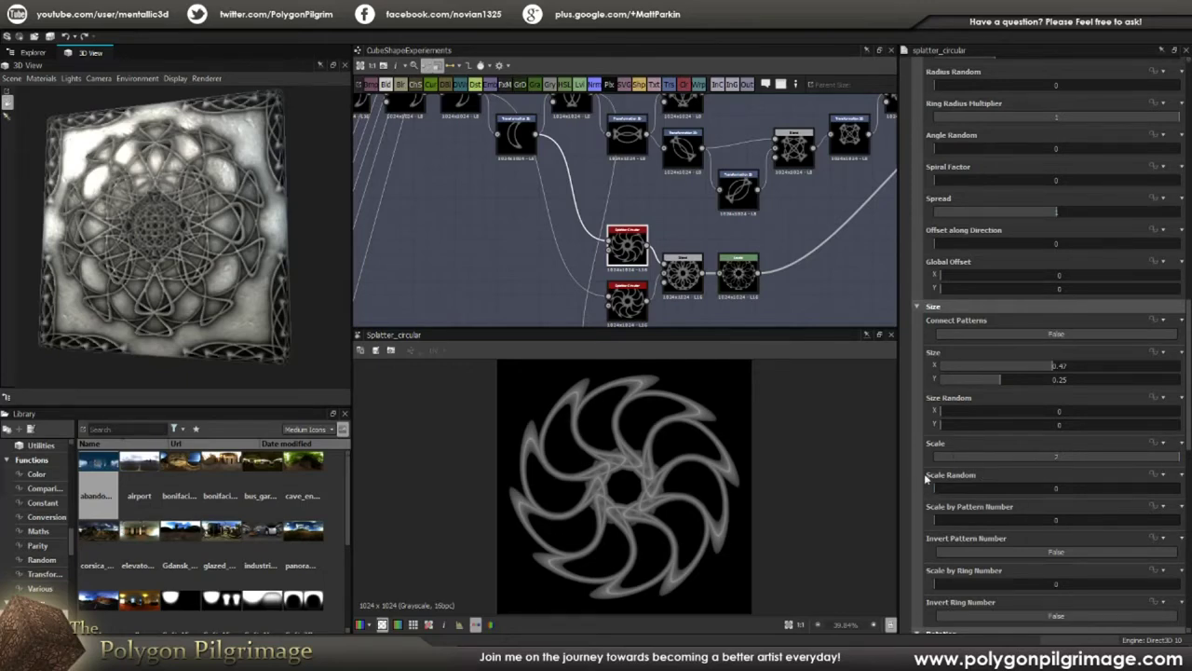
{"action": "scroll", "coordinate": [928, 475], "scroll_direction": "down", "scroll_amount": 8}
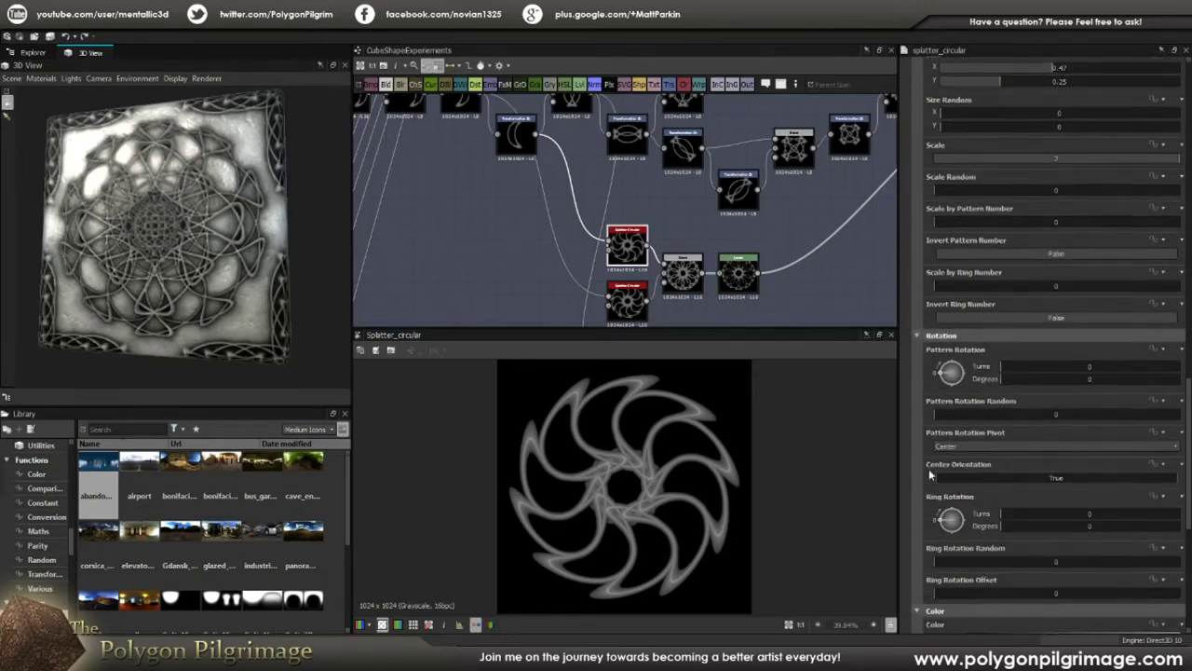
- Review the rotation and color parameters of the upper Splatter Circular node
{"action": "scroll", "coordinate": [928, 468], "scroll_direction": "down", "scroll_amount": 3}
{"action": "scroll", "coordinate": [929, 439], "scroll_direction": "down", "scroll_amount": 2}
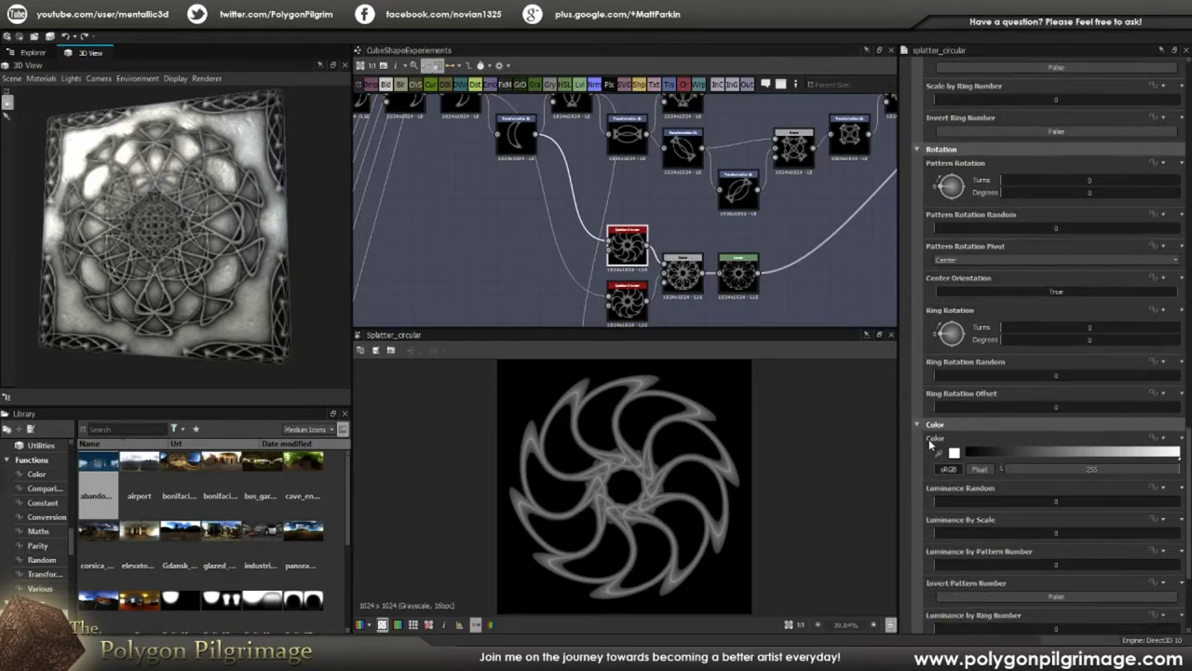
{"action": "scroll", "coordinate": [929, 443], "scroll_direction": "down", "scroll_amount": 5}
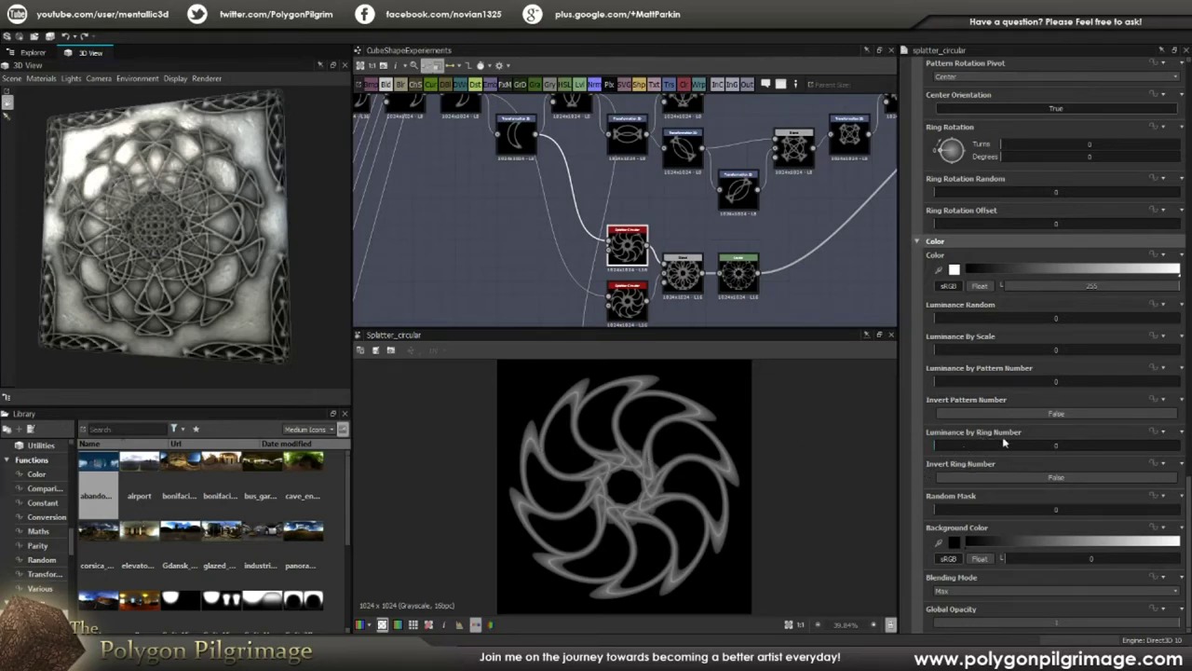
{"action": "scroll", "coordinate": [909, 393], "scroll_direction": "up", "scroll_amount": 5}
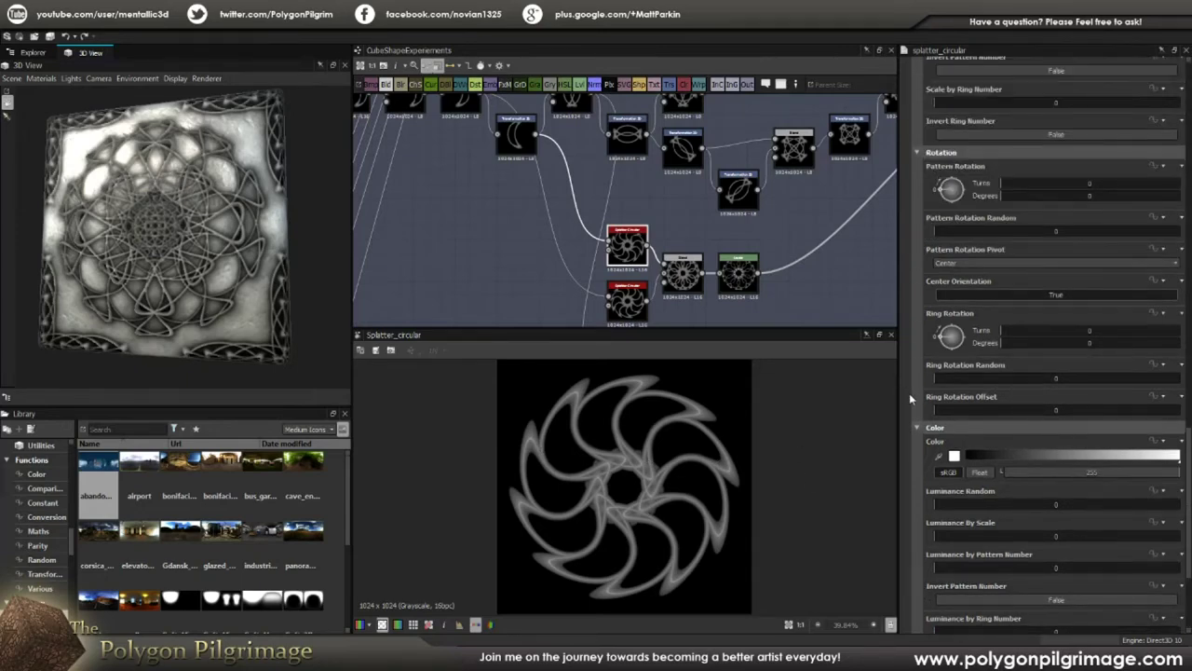
{"action": "scroll", "coordinate": [909, 393], "scroll_direction": "up", "scroll_amount": 1}
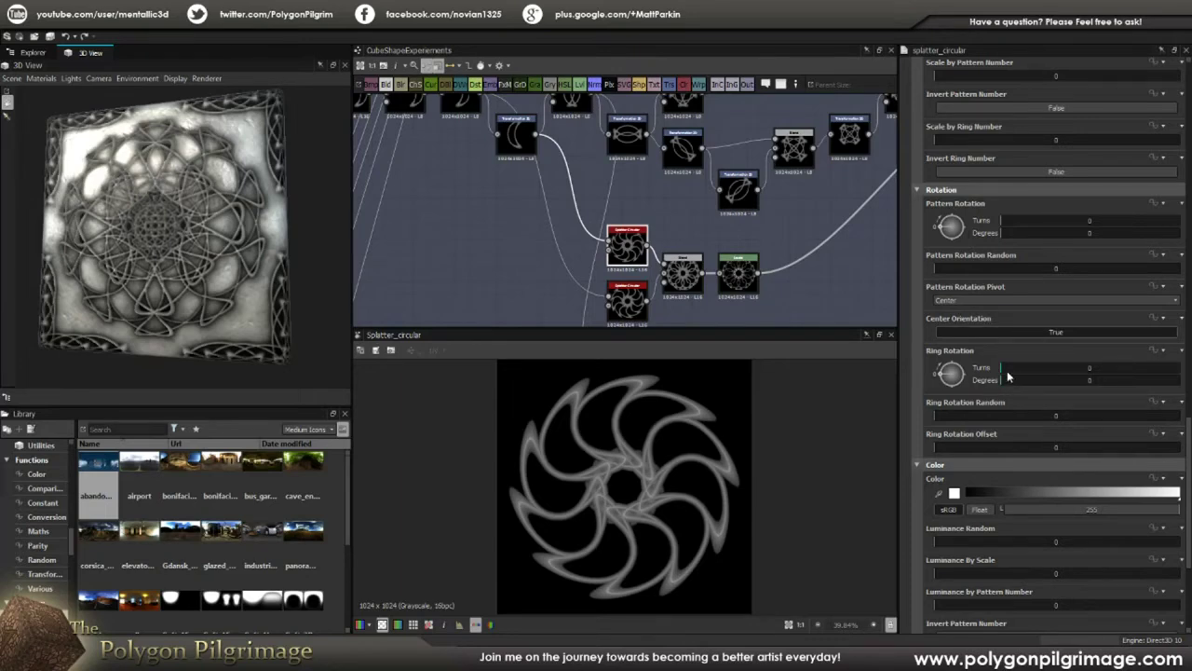
{"action": "left_click_drag", "start_coordinate": [1008, 375], "coordinate": [999, 371]}
- Preview the Blend node that combines the two Splatter Circular patterns and inspect its interlaced ring up close
{"action": "left_click", "coordinate": [639, 202]}
{"action": "middle_click_drag", "start_coordinate": [677, 213], "coordinate": [655, 171]}
{"action": "scroll", "coordinate": [681, 197], "scroll_direction": "down", "scroll_amount": 2}
{"action": "middle_click_drag", "start_coordinate": [686, 223], "coordinate": [670, 271]}
{"action": "scroll", "coordinate": [669, 265], "scroll_direction": "up", "scroll_amount": 3}
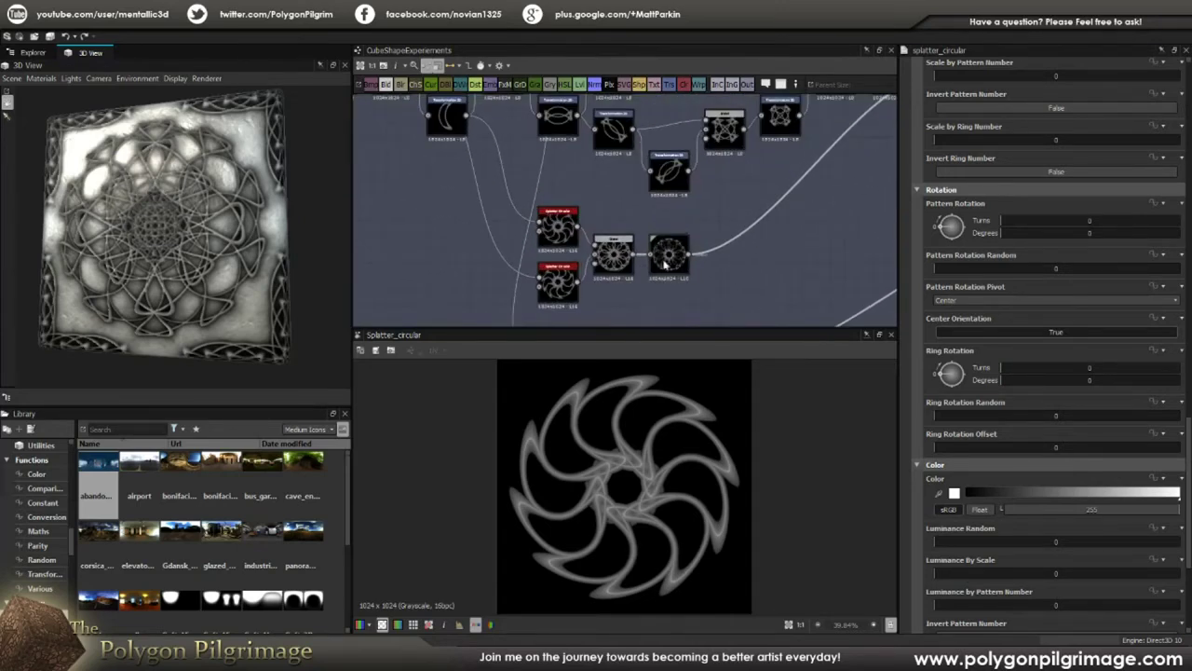
{"action": "scroll", "coordinate": [563, 255], "scroll_direction": "up", "scroll_amount": 1}
{"action": "left_click", "coordinate": [559, 293]}
{"action": "double_click", "coordinate": [621, 254]}
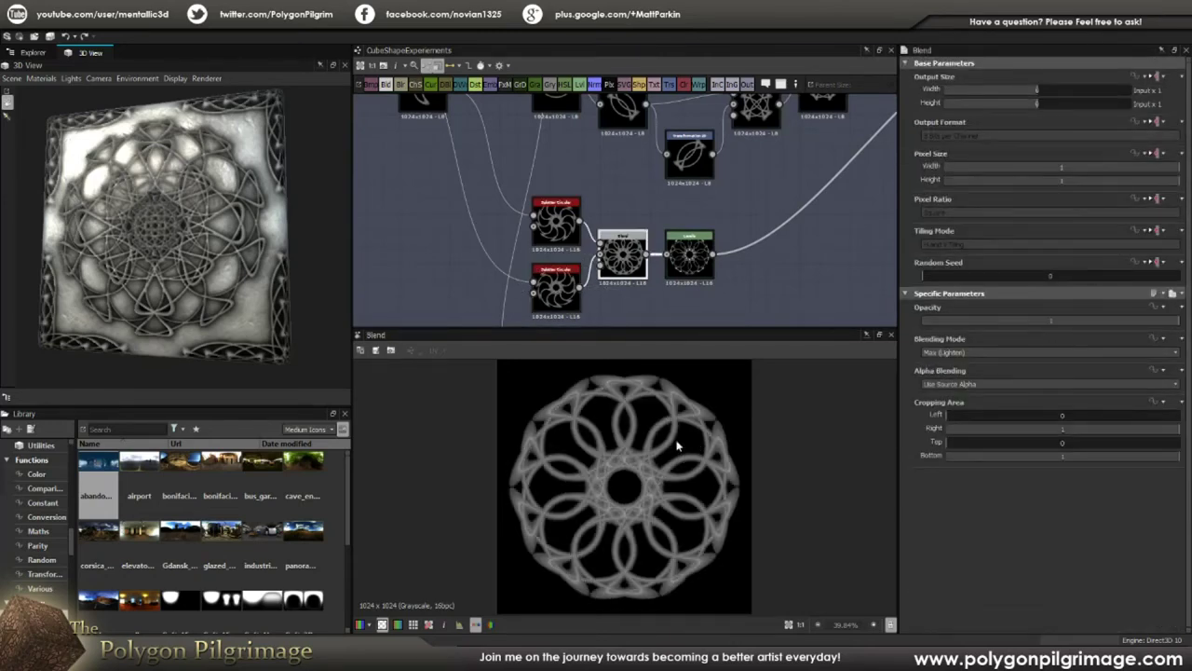
{"action": "scroll", "coordinate": [666, 443], "scroll_direction": "up", "scroll_amount": 2}
{"action": "scroll", "coordinate": [671, 428], "scroll_direction": "down", "scroll_amount": 1}
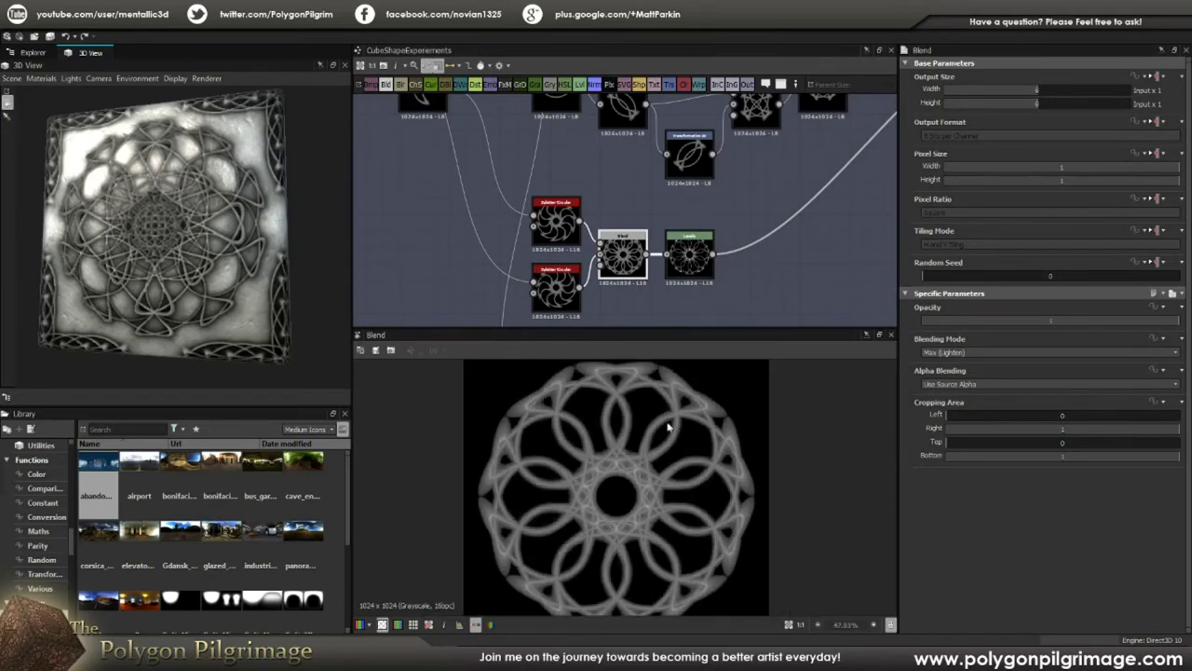
- Preview the Levels node following the circular pattern Blend and examine its histogram and brightened linework
{"action": "left_click", "coordinate": [687, 260]}
{"action": "double_click", "coordinate": [688, 260]}
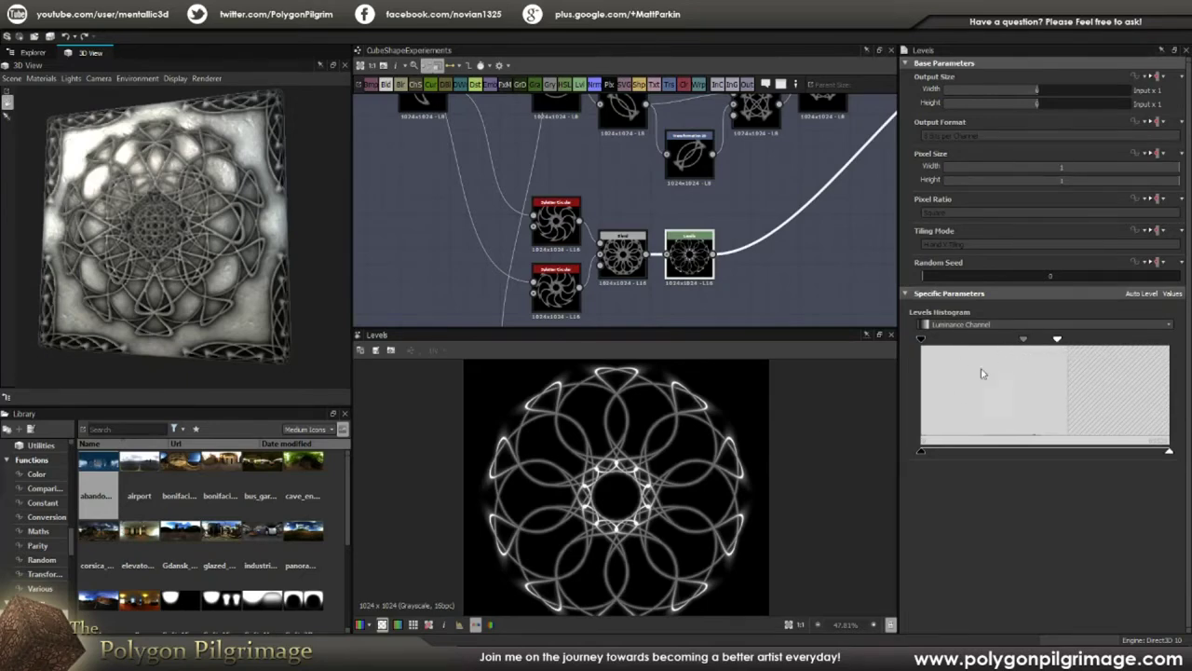
{"action": "scroll", "coordinate": [629, 468], "scroll_direction": "up", "scroll_amount": 2}
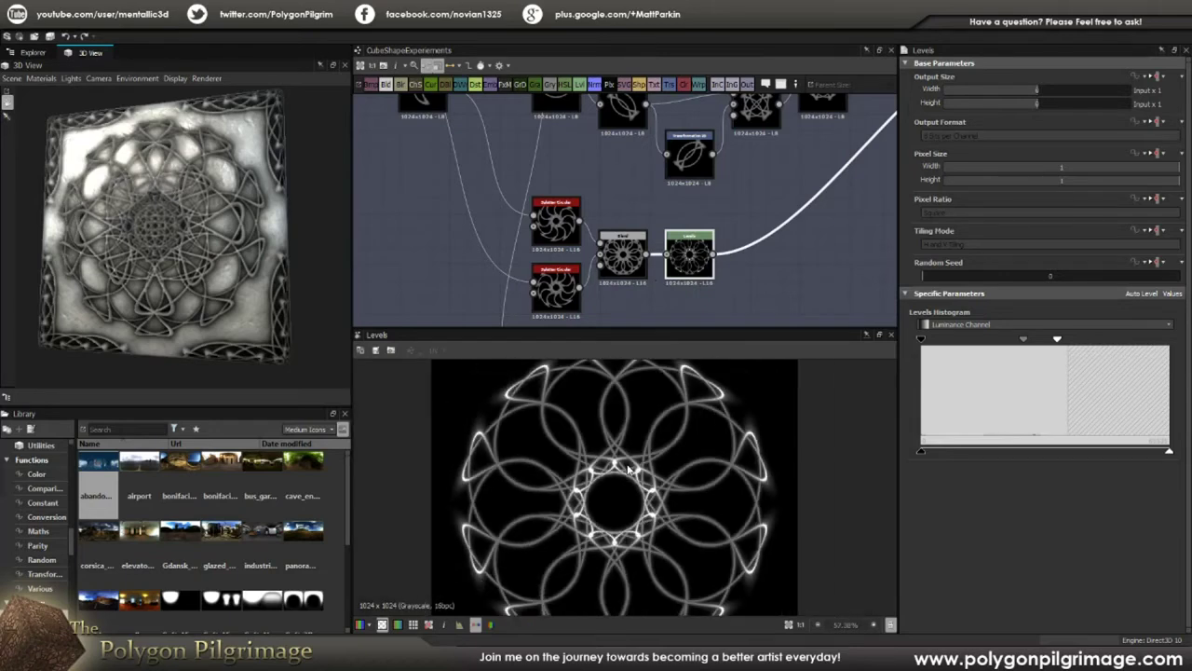
{"action": "middle_click_drag", "start_coordinate": [699, 441], "coordinate": [693, 464]}
{"action": "scroll", "coordinate": [695, 434], "scroll_direction": "up", "scroll_amount": 3}
{"action": "scroll", "coordinate": [696, 434], "scroll_direction": "down", "scroll_amount": 3}
{"action": "scroll", "coordinate": [695, 435], "scroll_direction": "down", "scroll_amount": 2}
{"action": "scroll", "coordinate": [766, 260], "scroll_direction": "down", "scroll_amount": 4}
- Preview the Levels node that follows the Blend of the diamond-shaped knot pattern
{"action": "middle_click_drag", "start_coordinate": [752, 227], "coordinate": [768, 210]}
{"action": "scroll", "coordinate": [768, 209], "scroll_direction": "up", "scroll_amount": 6}
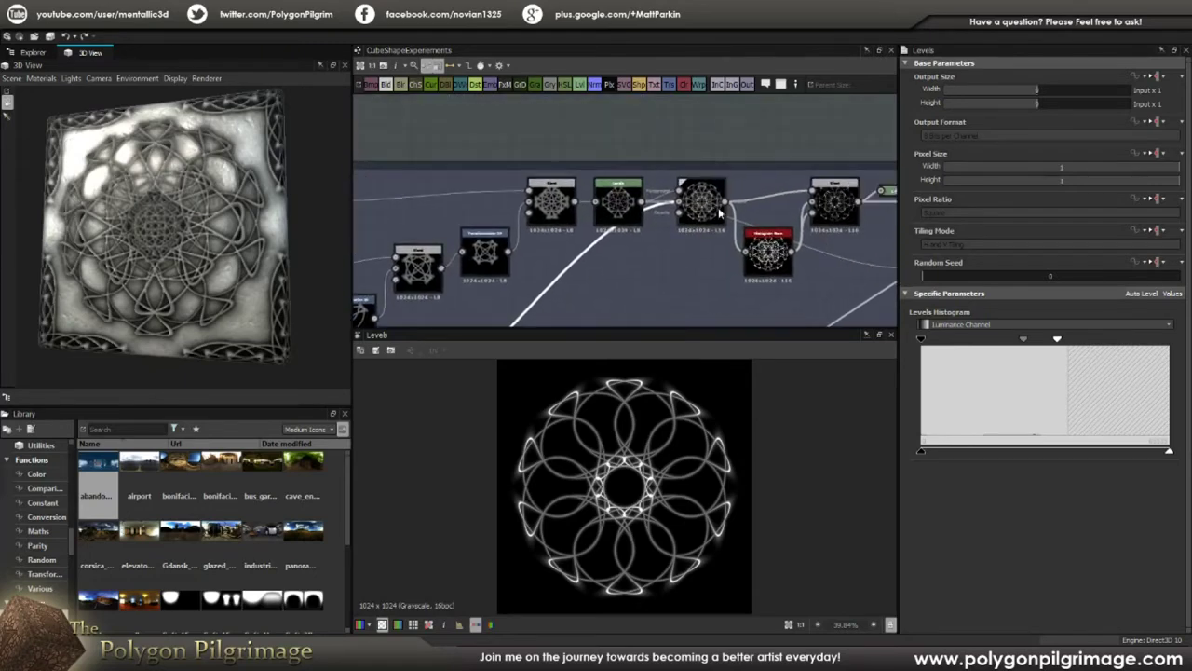
{"action": "scroll", "coordinate": [678, 219], "scroll_direction": "up", "scroll_amount": 1}
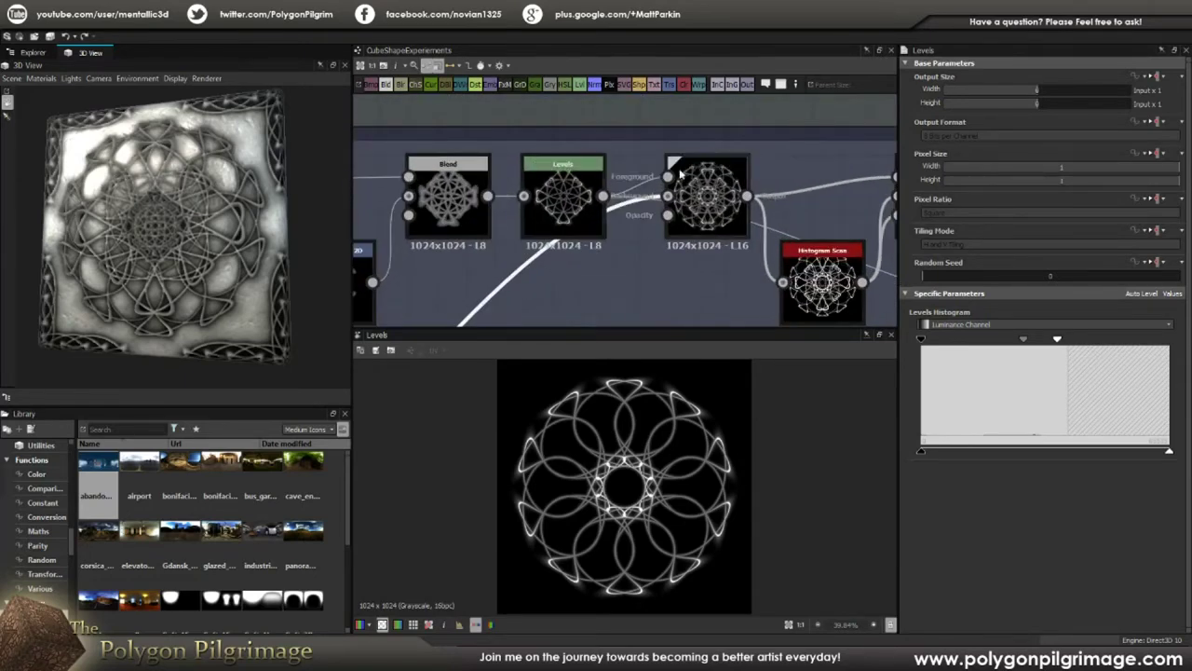
{"action": "middle_click_drag", "start_coordinate": [406, 196], "coordinate": [483, 189]}
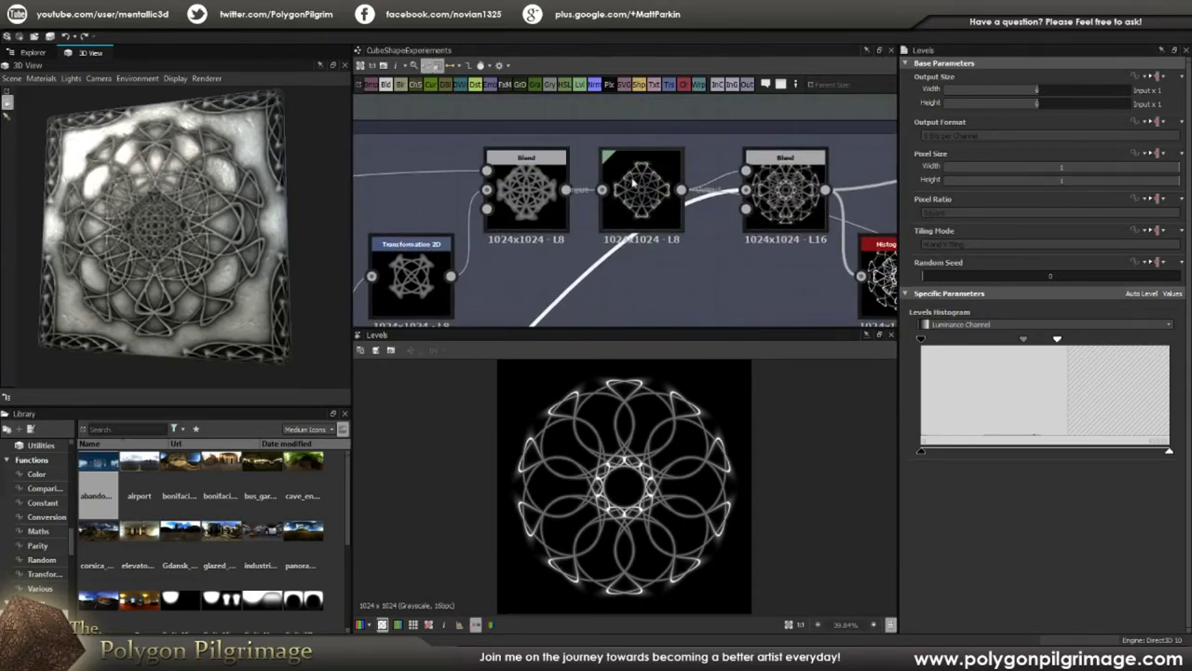
{"action": "double_click", "coordinate": [638, 190]}
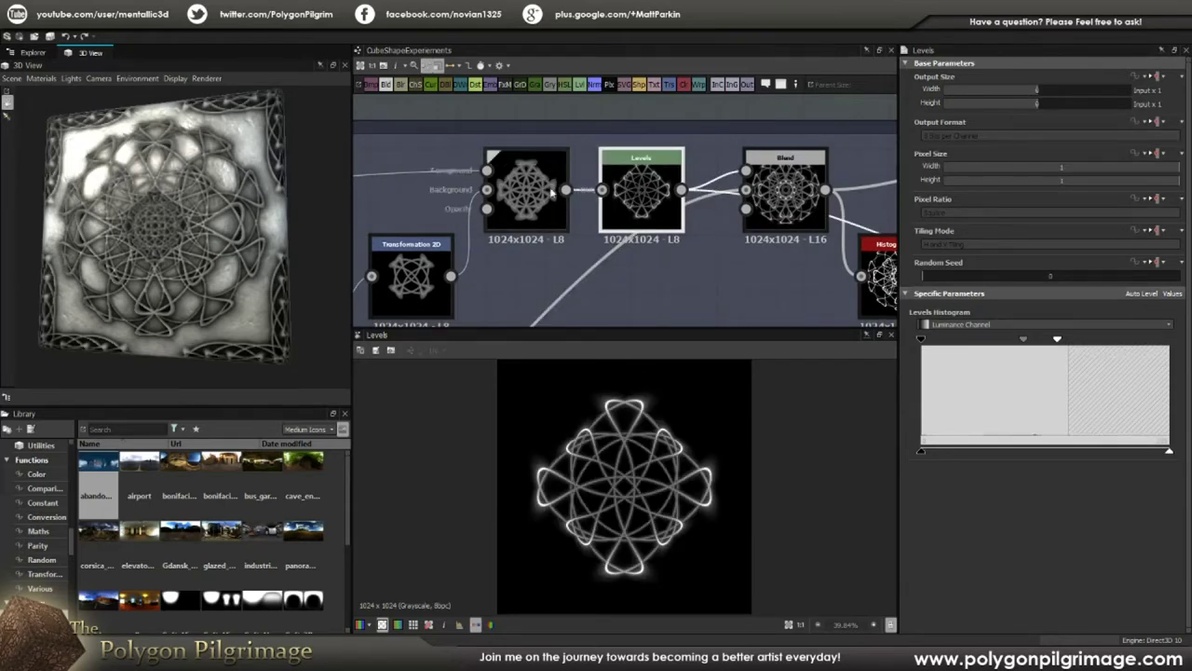
- Preview the Max (Lighten) Blend that merges the diamond knot with the circular ring pattern and inspect its detail
{"action": "double_click", "coordinate": [777, 191]}
{"action": "scroll", "coordinate": [665, 460], "scroll_direction": "up", "scroll_amount": 3}
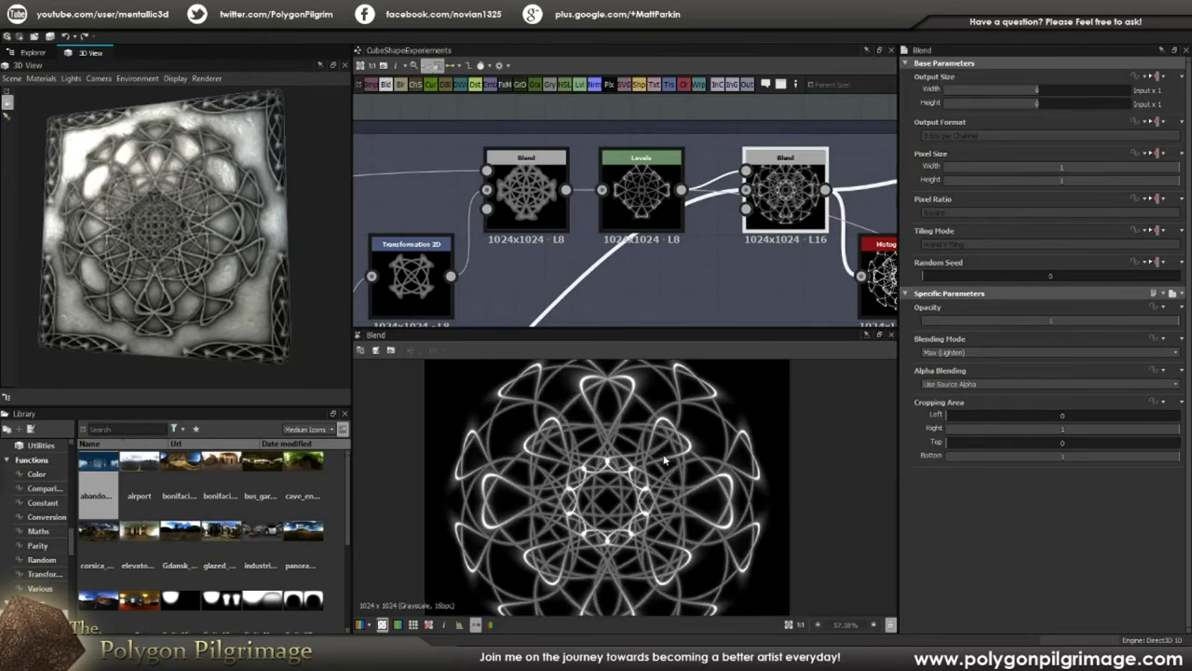
{"action": "scroll", "coordinate": [664, 459], "scroll_direction": "down", "scroll_amount": 3}
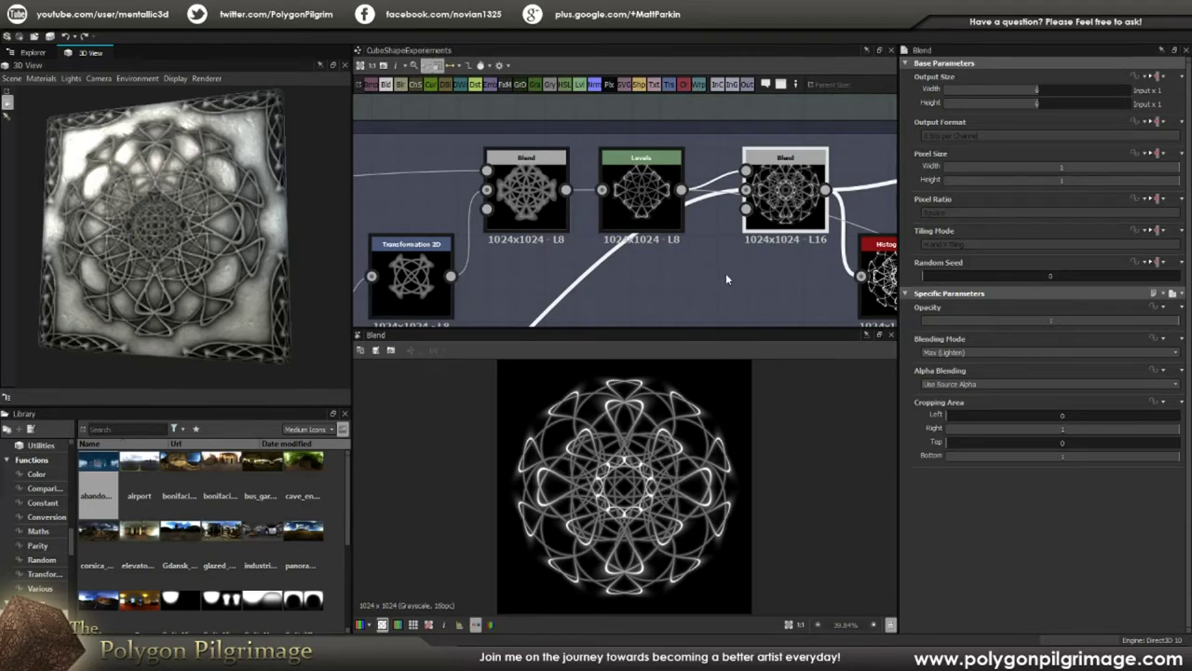
{"action": "middle_click_drag", "start_coordinate": [724, 272], "coordinate": [652, 233]}
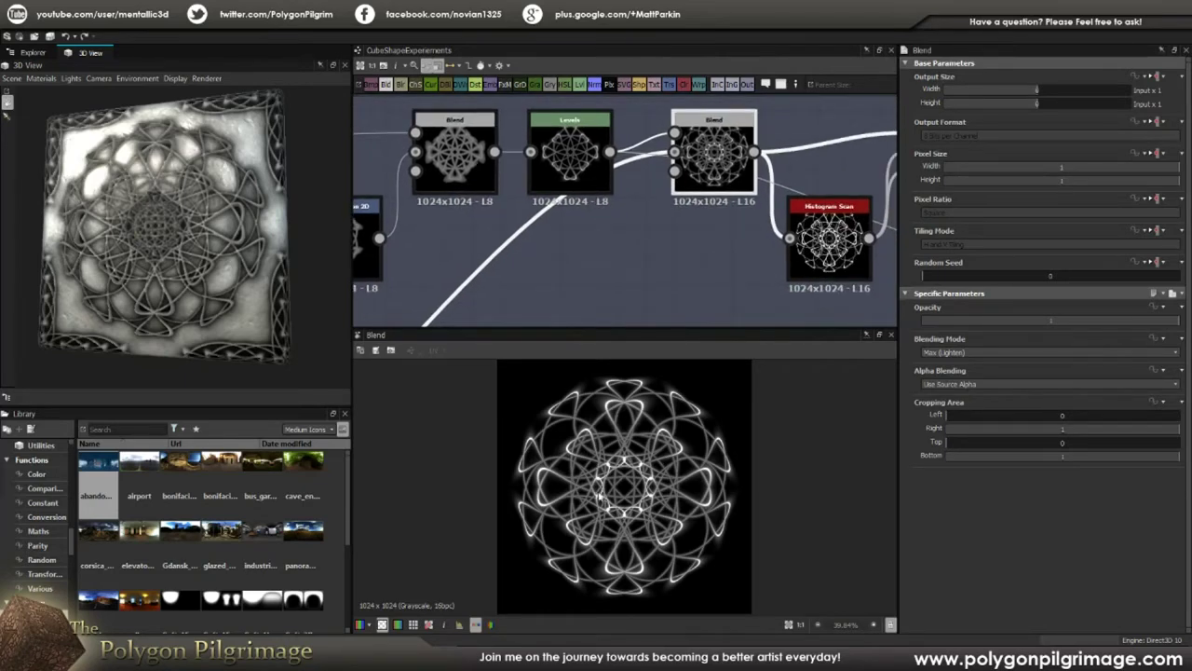
{"action": "scroll", "coordinate": [632, 474], "scroll_direction": "up", "scroll_amount": 3}
{"action": "scroll", "coordinate": [648, 468], "scroll_direction": "down", "scroll_amount": 3}
{"action": "scroll", "coordinate": [715, 256], "scroll_direction": "down", "scroll_amount": 1}
- Preview the Histogram Scan node fed by the merged knot pattern and inspect its black-and-white mask
{"action": "middle_click_drag", "start_coordinate": [722, 248], "coordinate": [652, 251]}
{"action": "double_click", "coordinate": [638, 253]}
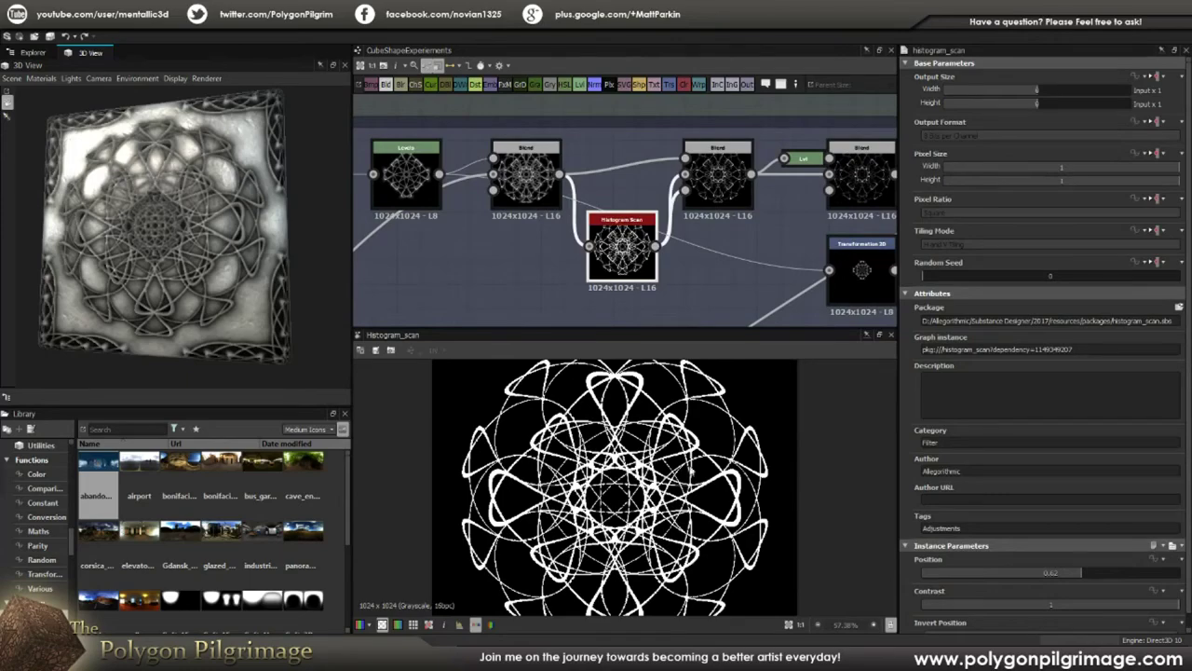
{"action": "scroll", "coordinate": [571, 501], "scroll_direction": "up", "scroll_amount": 3}
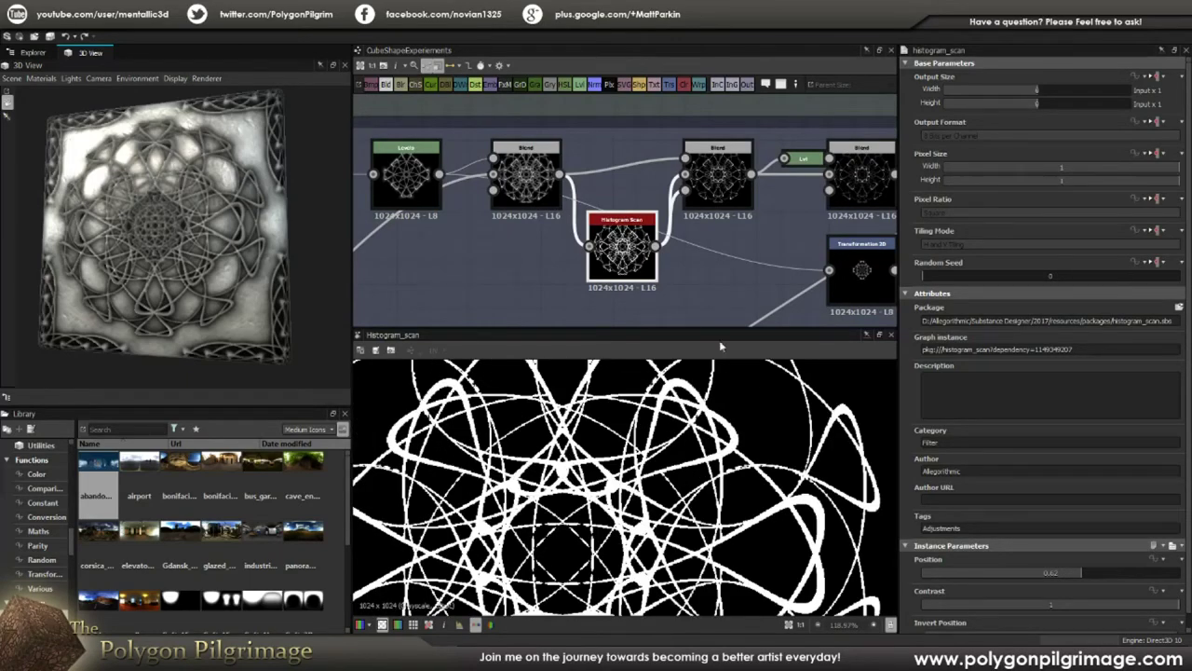
{"action": "scroll", "coordinate": [643, 469], "scroll_direction": "down", "scroll_amount": 3}
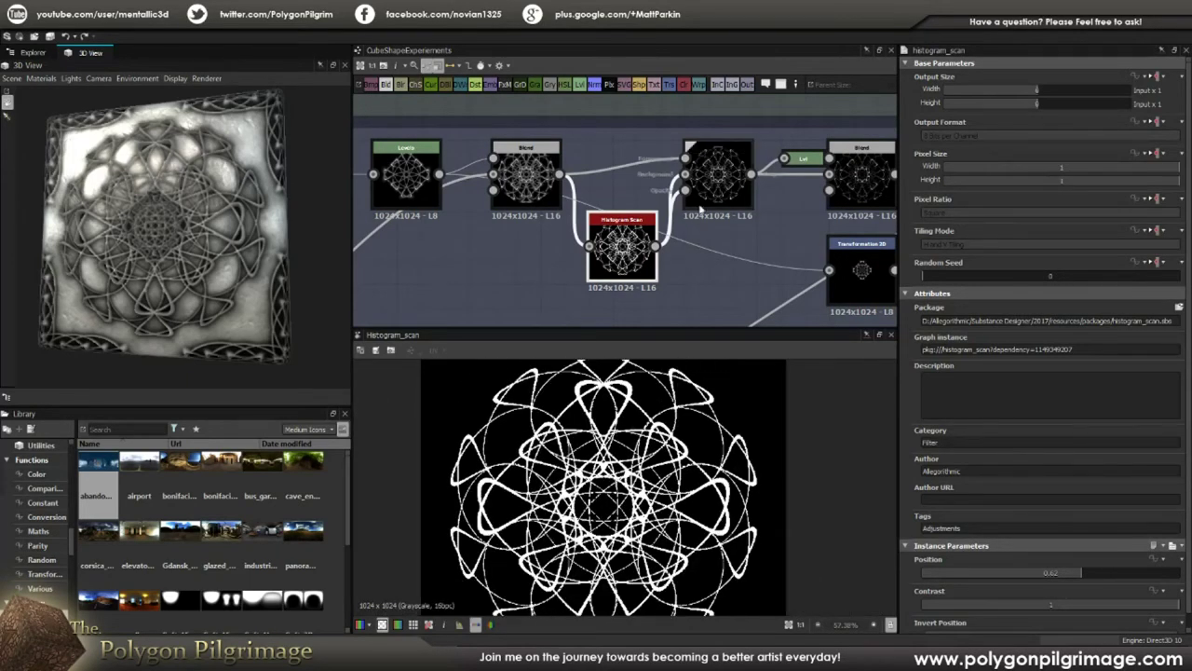
- Preview the Copy-mode Blend that uses the Histogram Scan output and inspect the resulting lines up close
{"action": "double_click", "coordinate": [712, 186]}
{"action": "scroll", "coordinate": [632, 478], "scroll_direction": "up", "scroll_amount": 1}
{"action": "scroll", "coordinate": [631, 478], "scroll_direction": "up", "scroll_amount": 2}
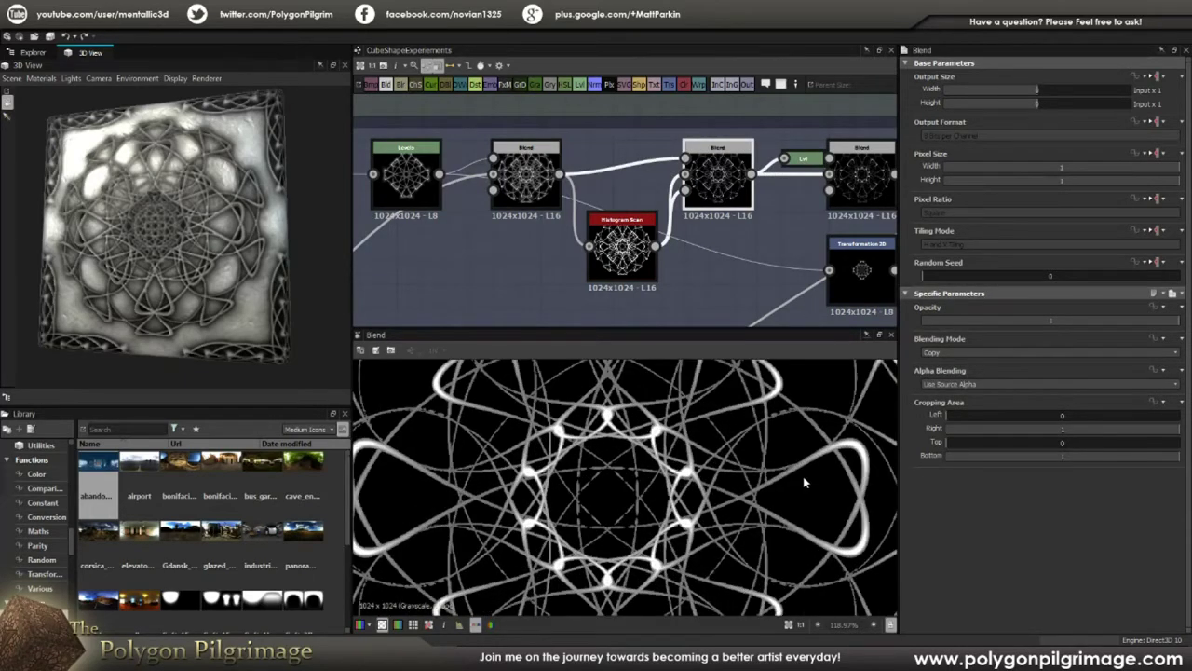
{"action": "scroll", "coordinate": [756, 406], "scroll_direction": "down", "scroll_amount": 1}
{"action": "scroll", "coordinate": [741, 249], "scroll_direction": "down", "scroll_amount": 2}
- Preview the Multiply Blend placed after the Histogram Scan masking and inspect its output
{"action": "middle_click_drag", "start_coordinate": [745, 241], "coordinate": [638, 204]}
{"action": "double_click", "coordinate": [723, 178]}
{"action": "scroll", "coordinate": [705, 453], "scroll_direction": "down", "scroll_amount": 3}
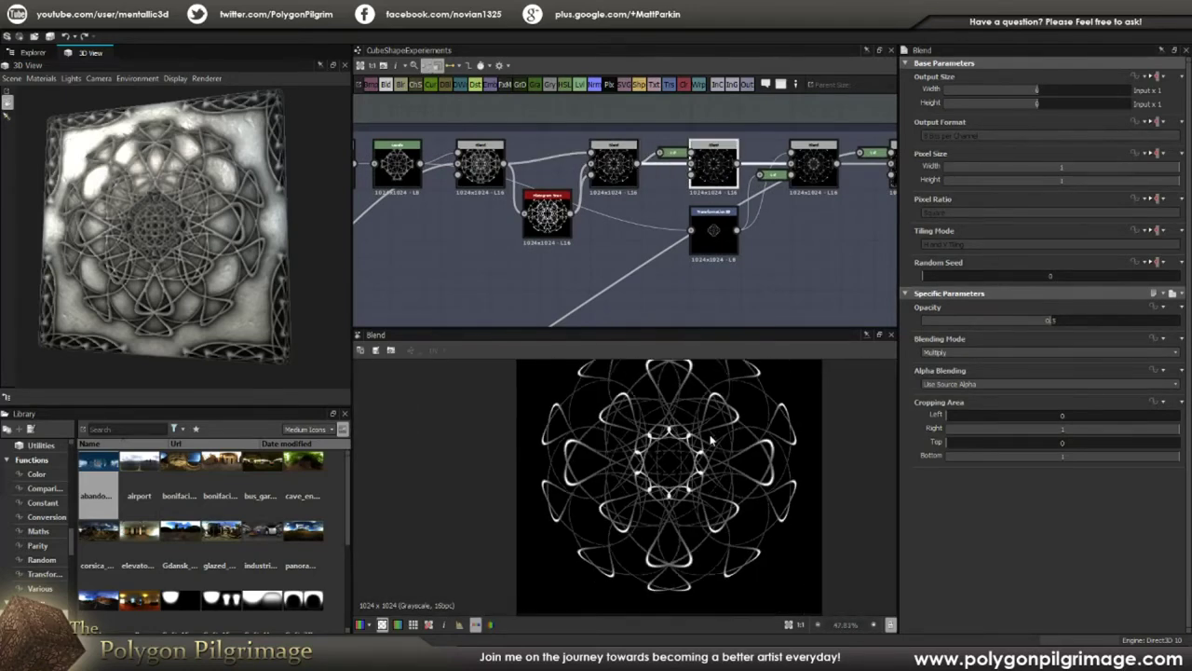
{"action": "scroll", "coordinate": [666, 173], "scroll_direction": "up", "scroll_amount": 2}
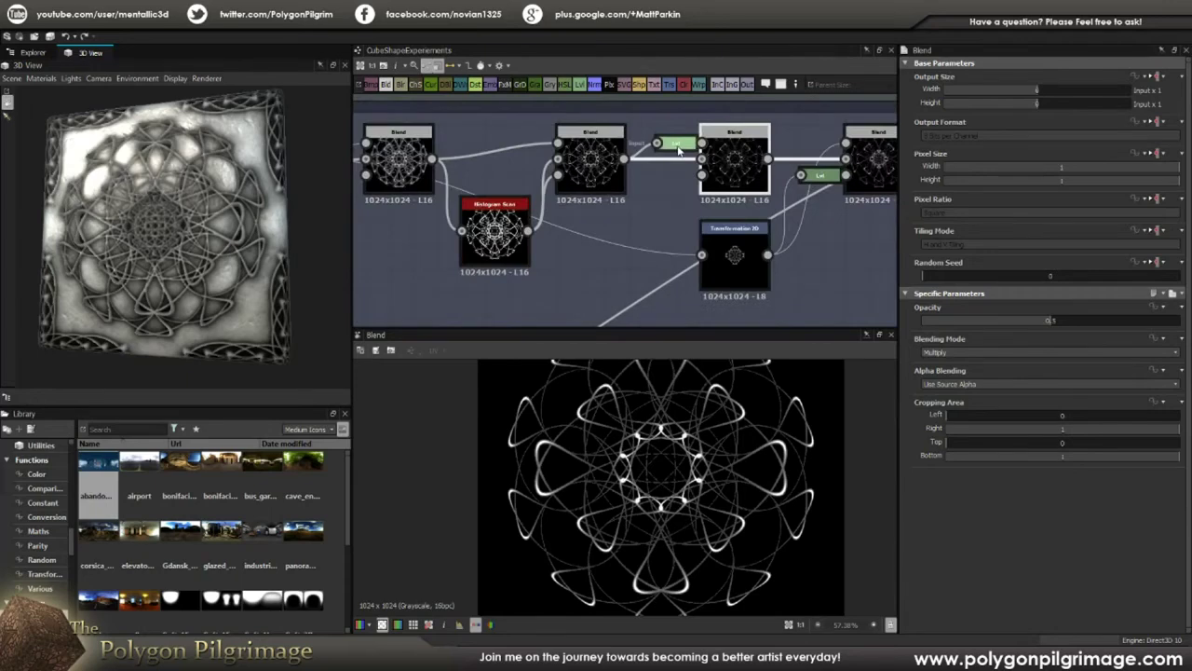
- Inspect the Transformation 2D node with the small central knot and preview the Copy-mode Blend that places it
{"action": "middle_click_drag", "start_coordinate": [792, 244], "coordinate": [687, 250]}
{"action": "left_click", "coordinate": [637, 268]}
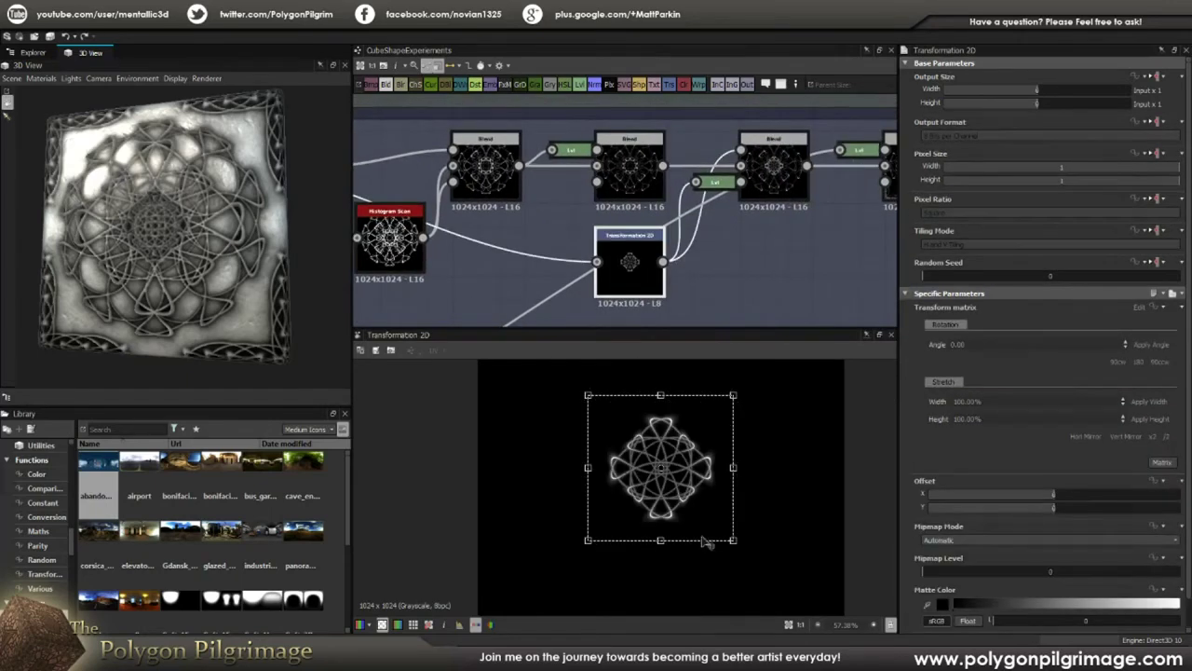
{"action": "double_click", "coordinate": [774, 185]}
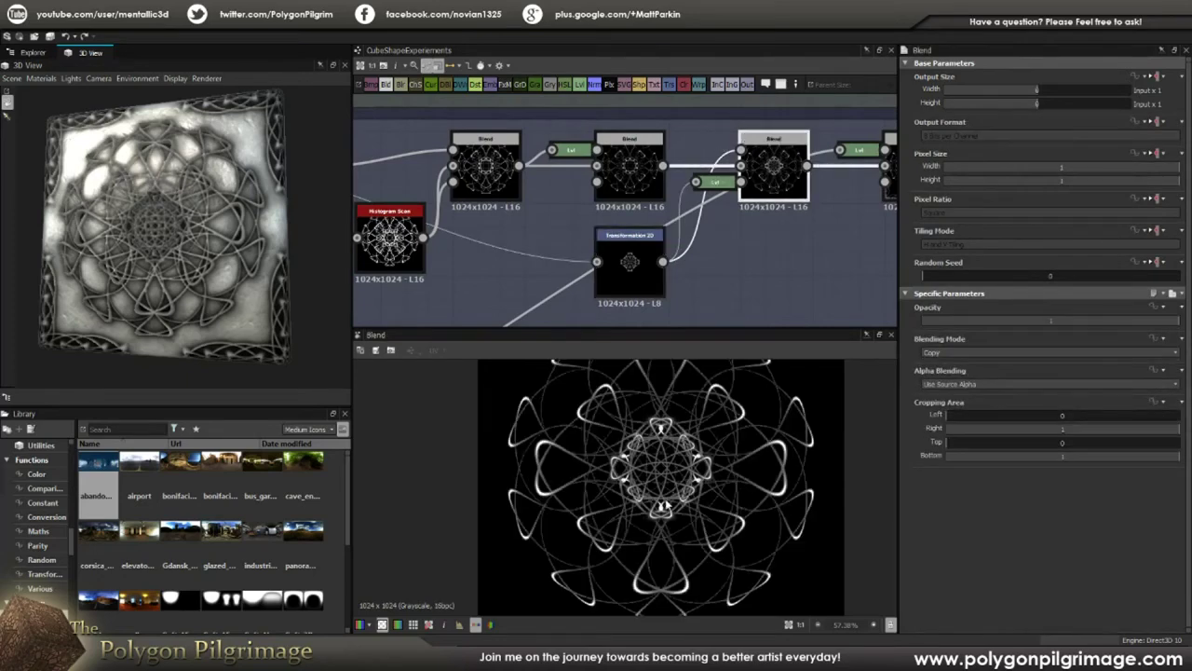
{"action": "scroll", "coordinate": [670, 498], "scroll_direction": "down", "scroll_amount": 3}
{"action": "scroll", "coordinate": [631, 483], "scroll_direction": "up", "scroll_amount": 2}
- Preview the final Max (Lighten) Blend that adds the border ornaments around the central knot pattern
{"action": "middle_click_drag", "start_coordinate": [787, 259], "coordinate": [603, 243]}
{"action": "middle_click_drag", "start_coordinate": [655, 238], "coordinate": [624, 288]}
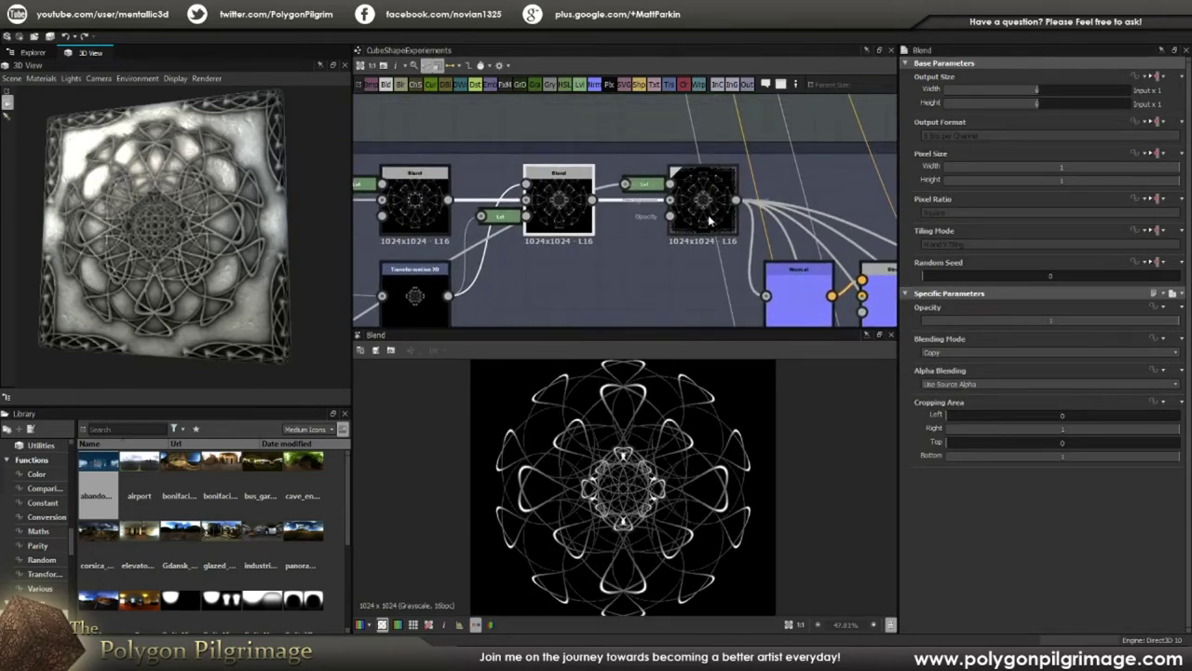
{"action": "double_click", "coordinate": [708, 214]}
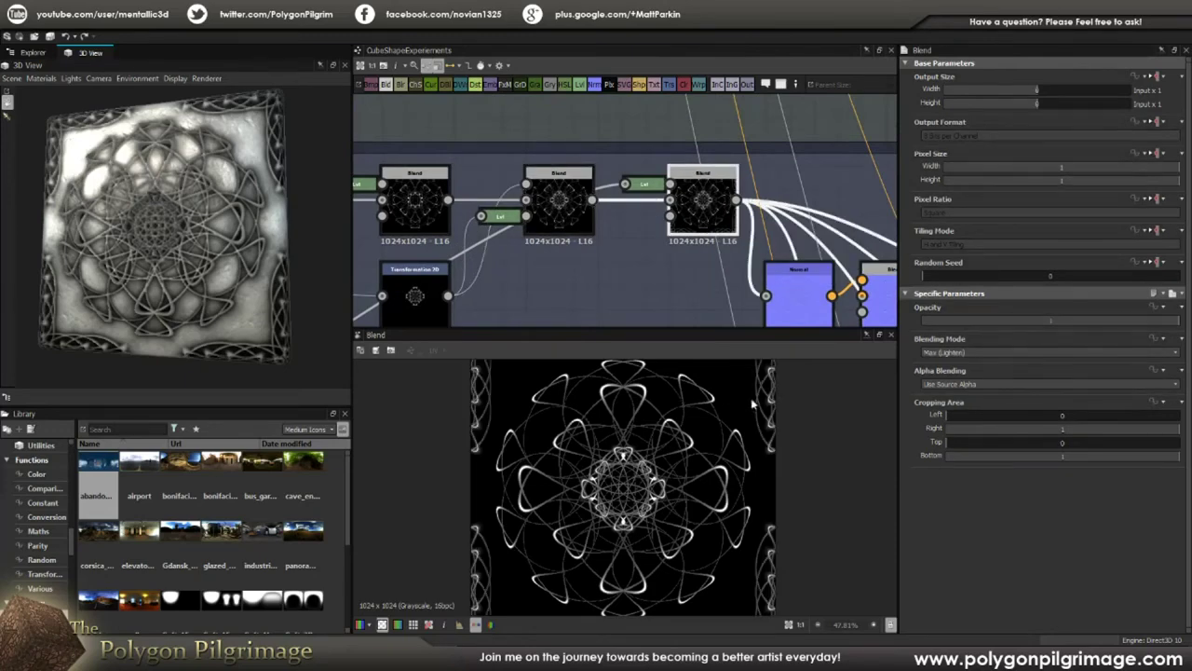
{"action": "scroll", "coordinate": [708, 429], "scroll_direction": "down", "scroll_amount": 2}
{"action": "scroll", "coordinate": [567, 269], "scroll_direction": "down", "scroll_amount": 5}
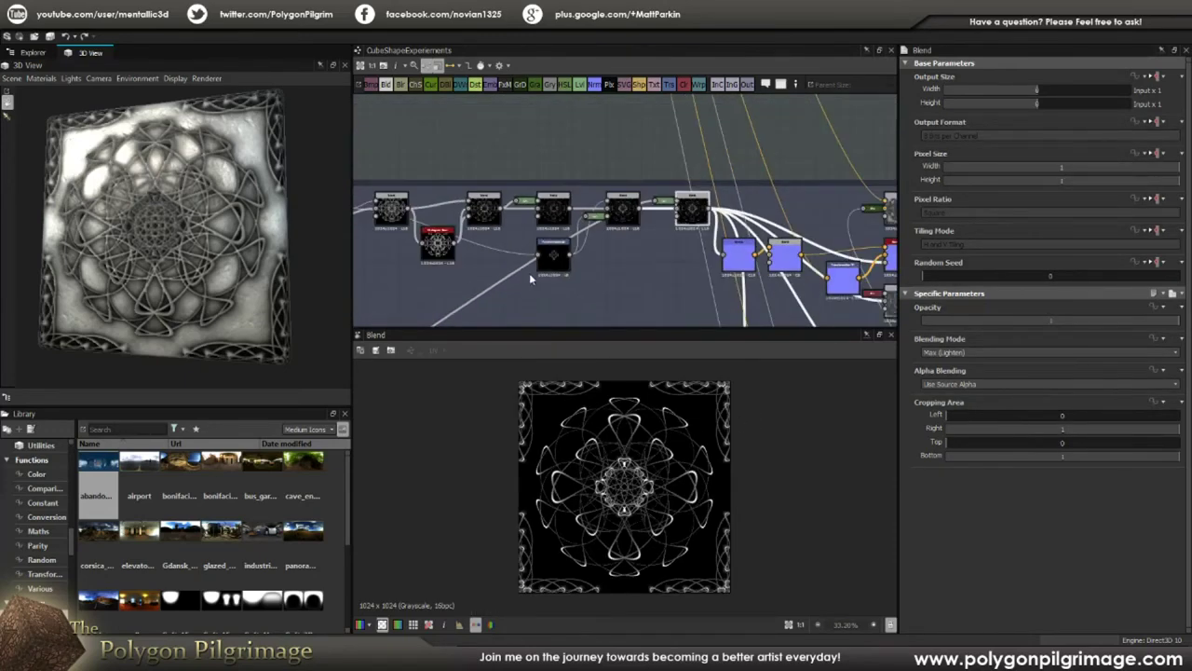
- Return to the start of the graph and preview the Blend node that combines the two crescent shapes
{"action": "middle_click_drag", "start_coordinate": [500, 270], "coordinate": [709, 189]}
{"action": "scroll", "coordinate": [568, 217], "scroll_direction": "up", "scroll_amount": 1}
{"action": "middle_click_drag", "start_coordinate": [557, 190], "coordinate": [564, 270]}
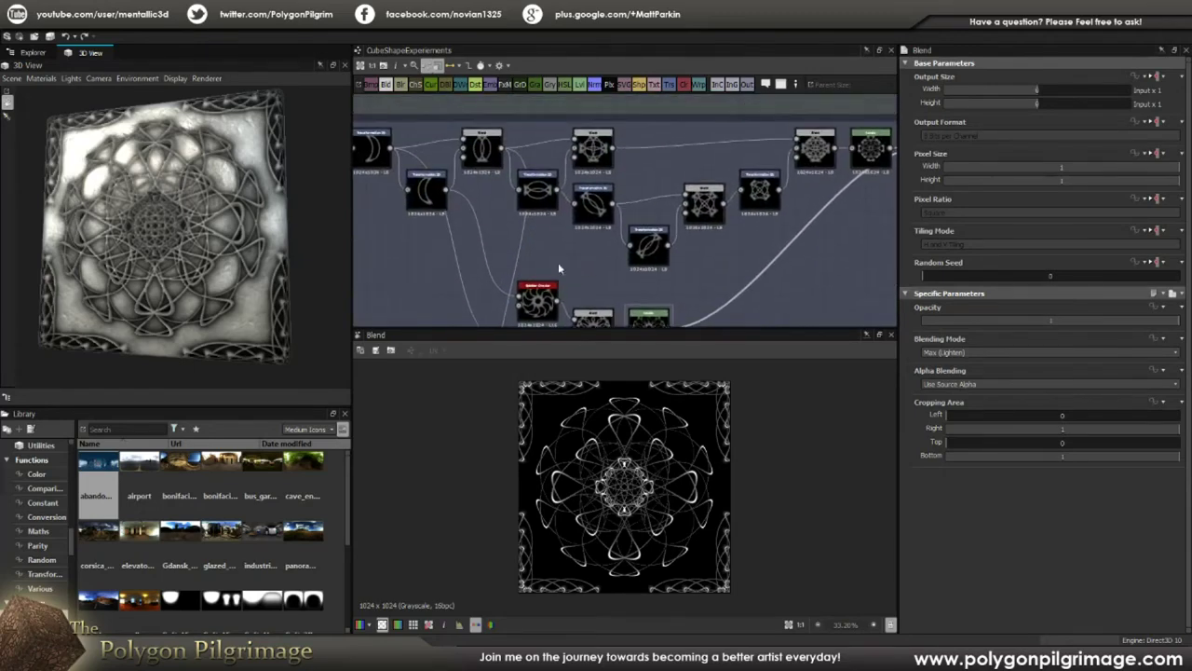
{"action": "double_click", "coordinate": [490, 162]}
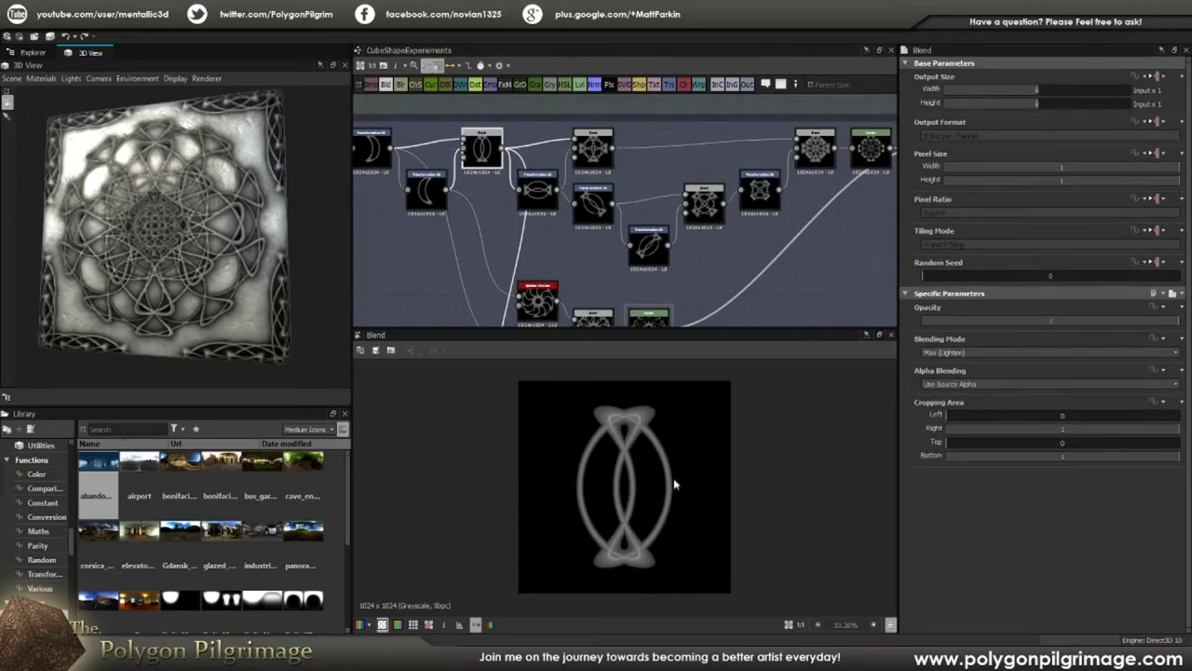
{"action": "middle_click_drag", "start_coordinate": [579, 267], "coordinate": [577, 225]}
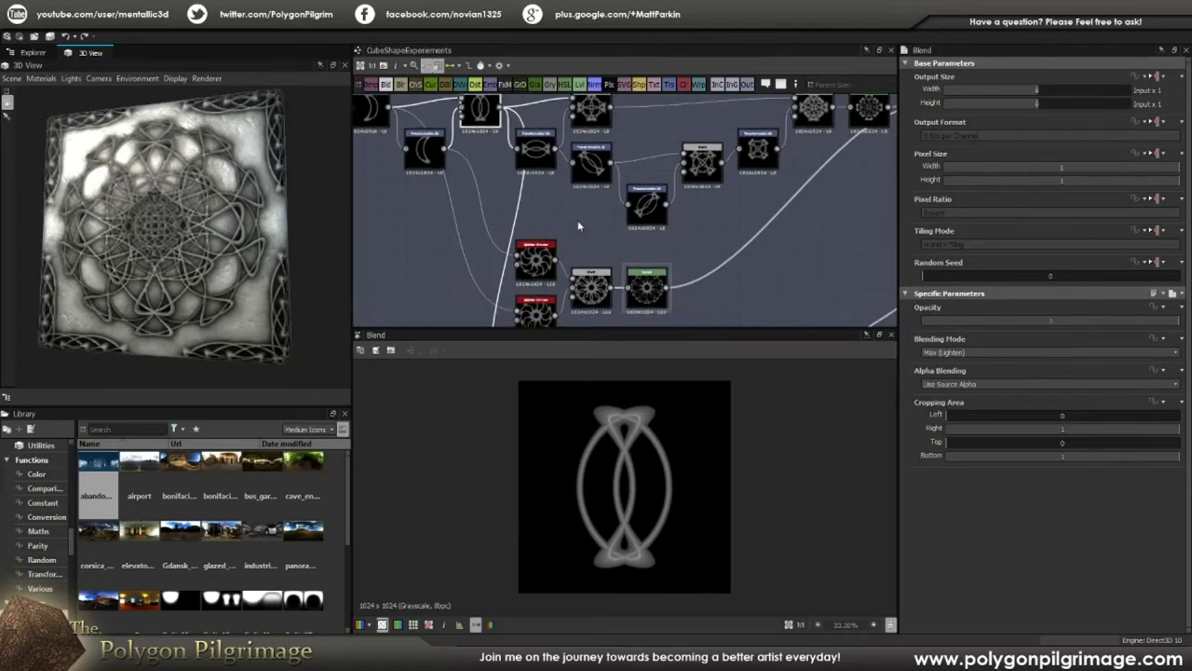
- Select the border chain's Splatter Circular node and review its pattern amount, ring amount and pattern parameters
{"action": "scroll", "coordinate": [563, 262], "scroll_direction": "up", "scroll_amount": 5}
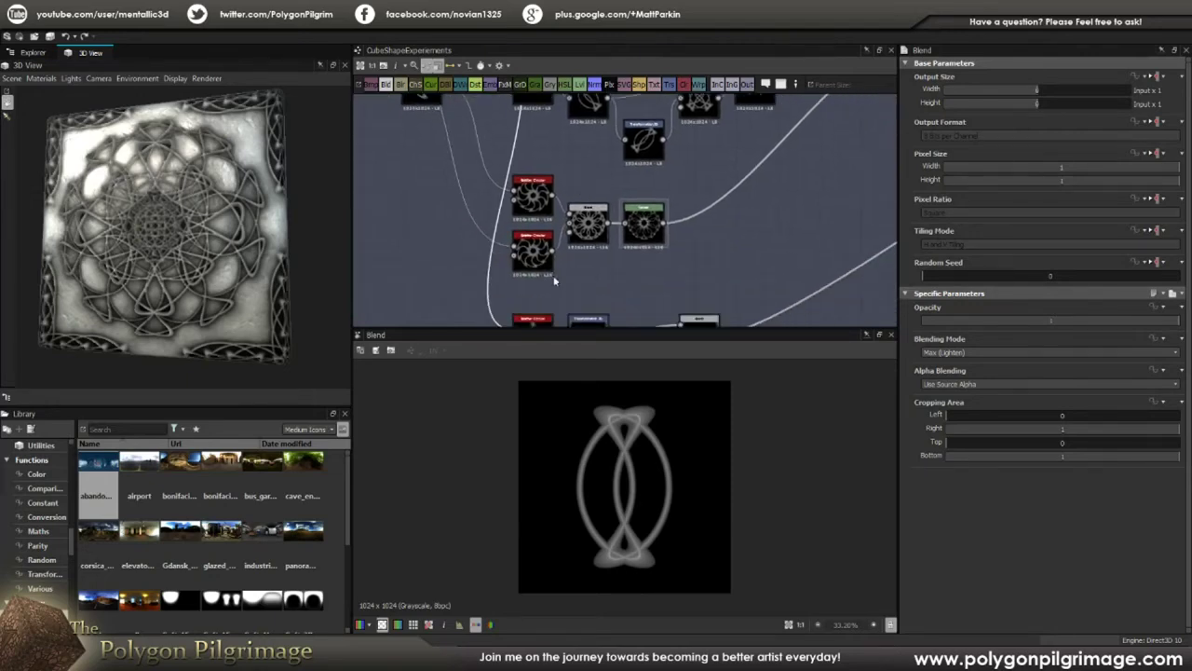
{"action": "left_click", "coordinate": [545, 219]}
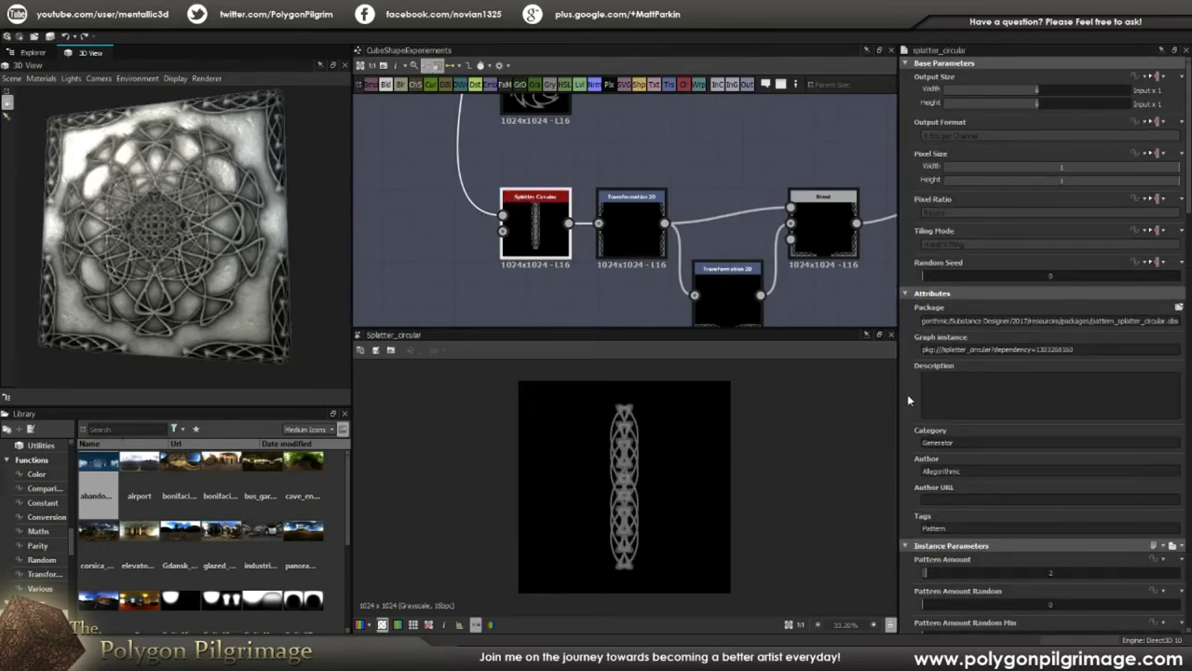
{"action": "scroll", "coordinate": [909, 400], "scroll_direction": "down", "scroll_amount": 6}
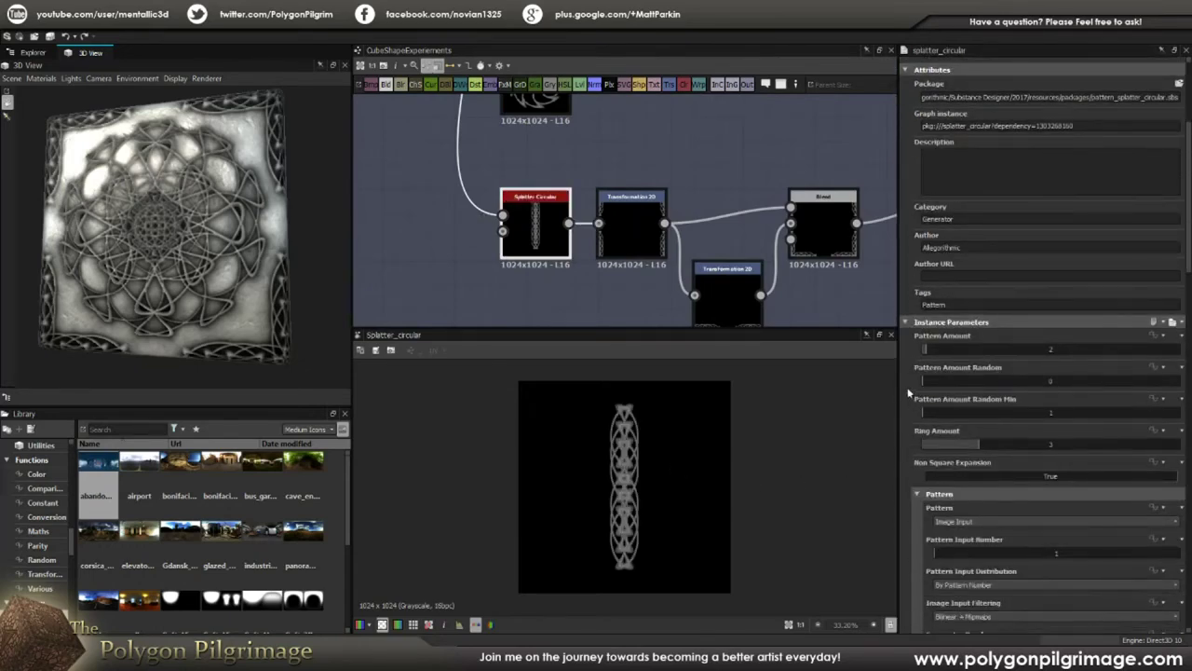
{"action": "scroll", "coordinate": [909, 395], "scroll_direction": "down", "scroll_amount": 2}
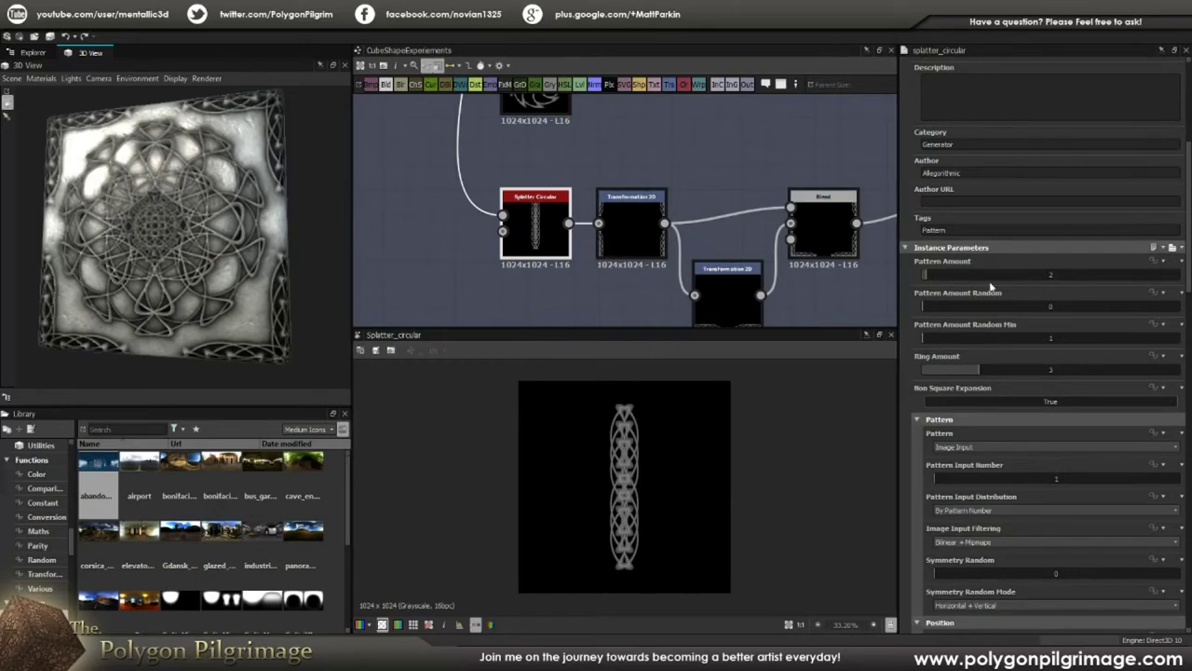
{"action": "scroll", "coordinate": [912, 325], "scroll_direction": "down", "scroll_amount": 1}
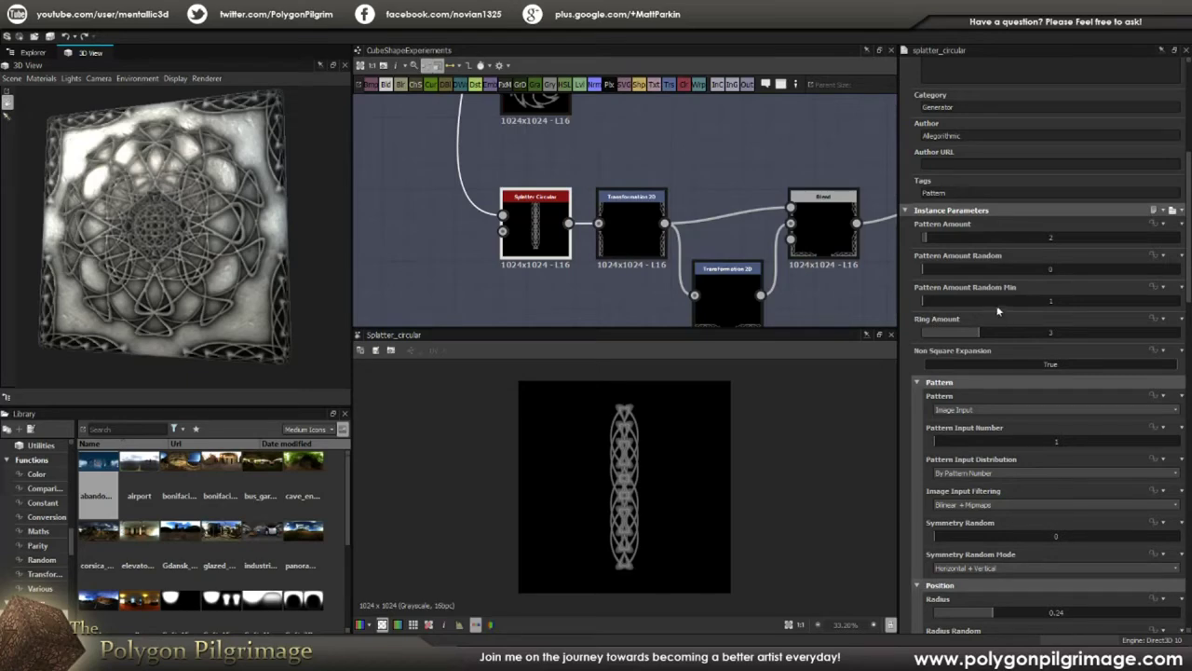
- Review the border chain's Splatter Circular position, size, rotation and color parameters
{"action": "scroll", "coordinate": [628, 429], "scroll_direction": "up", "scroll_amount": 1}
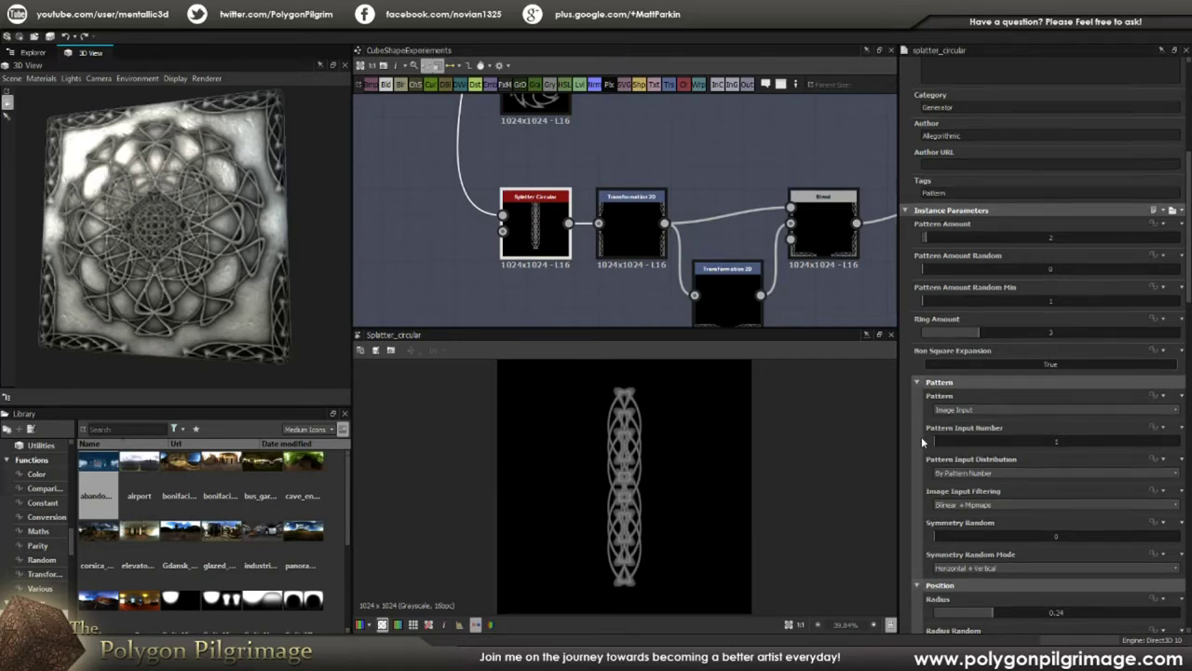
{"action": "scroll", "coordinate": [922, 435], "scroll_direction": "down", "scroll_amount": 6}
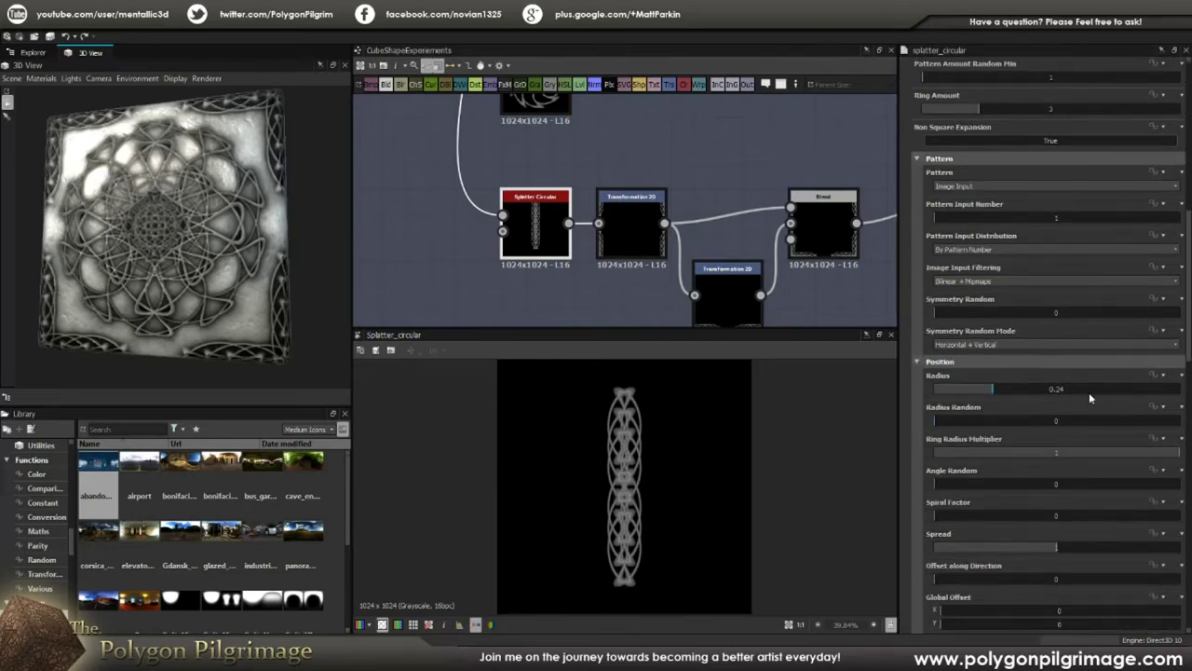
{"action": "scroll", "coordinate": [1091, 392], "scroll_direction": "down", "scroll_amount": 5}
{"action": "scroll", "coordinate": [1095, 401], "scroll_direction": "down", "scroll_amount": 4}
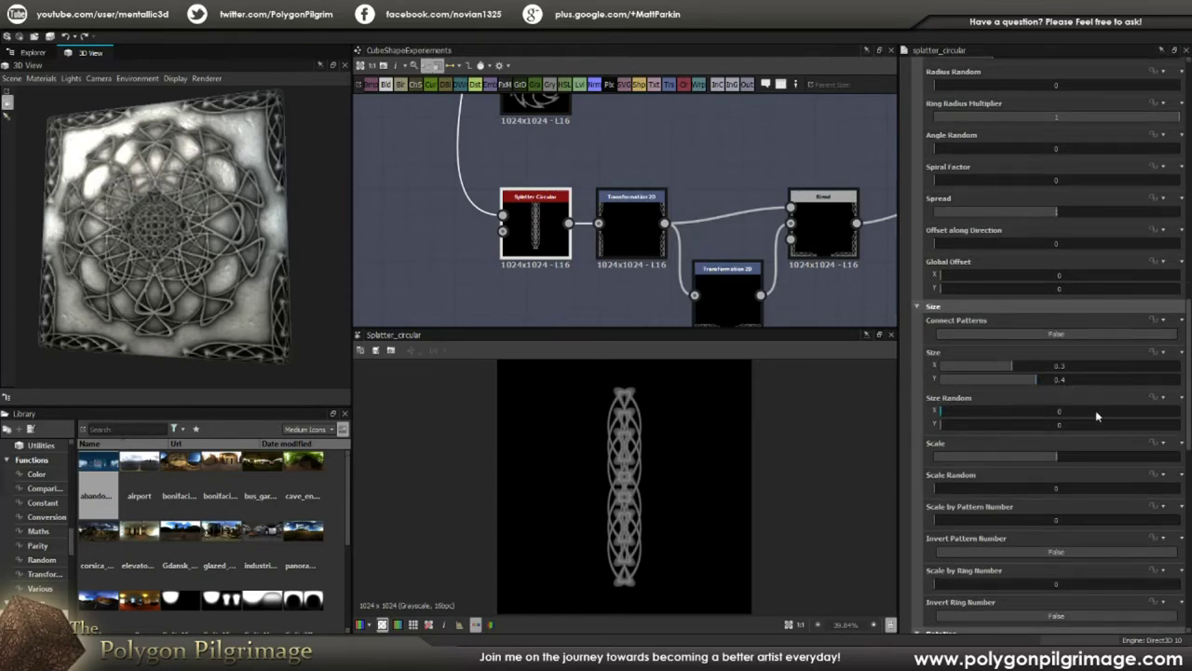
{"action": "scroll", "coordinate": [1094, 411], "scroll_direction": "down", "scroll_amount": 4}
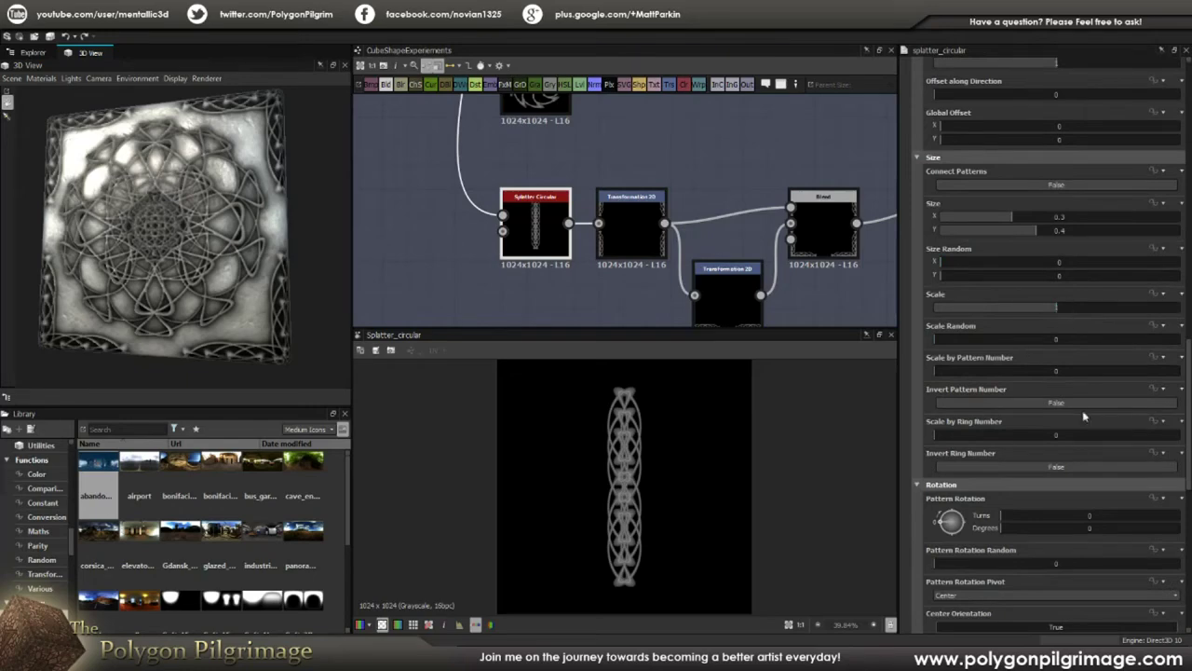
{"action": "scroll", "coordinate": [959, 466], "scroll_direction": "down", "scroll_amount": 4}
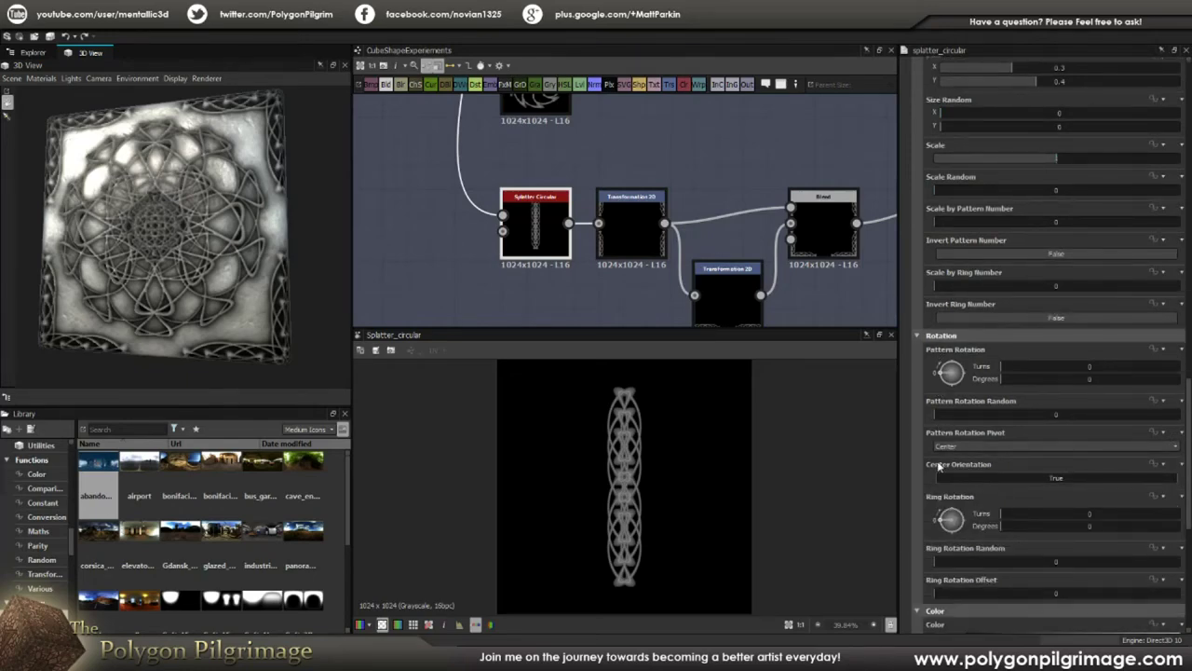
{"action": "scroll", "coordinate": [938, 465], "scroll_direction": "down", "scroll_amount": 9}
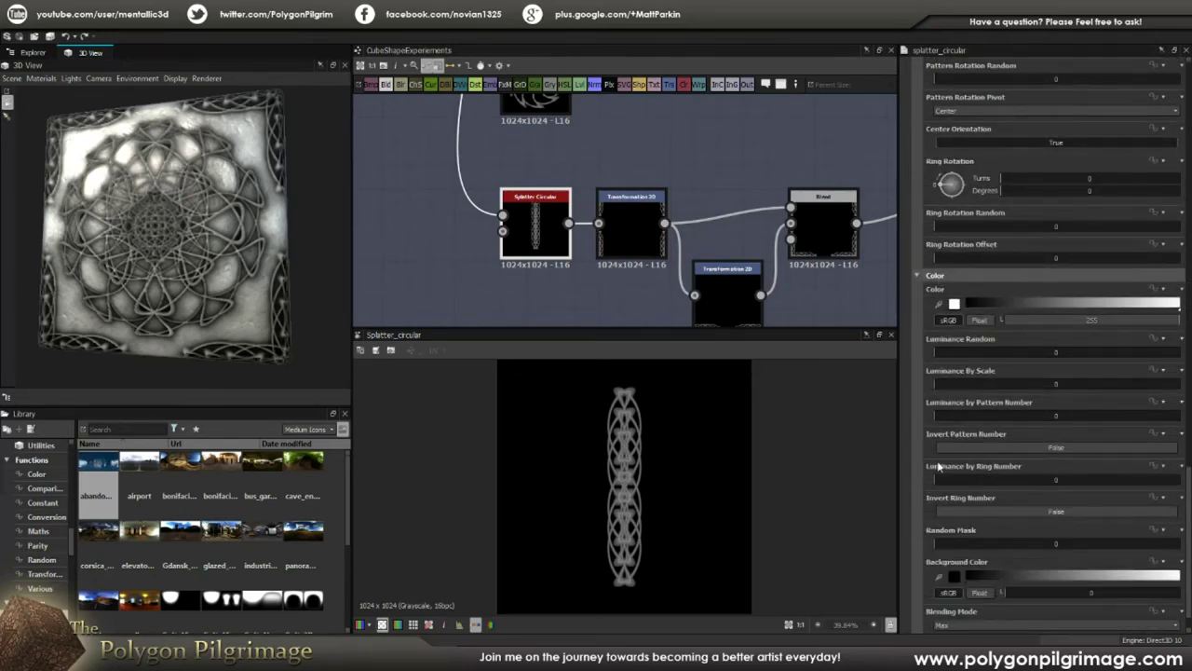
{"action": "scroll", "coordinate": [937, 466], "scroll_direction": "down", "scroll_amount": 1}
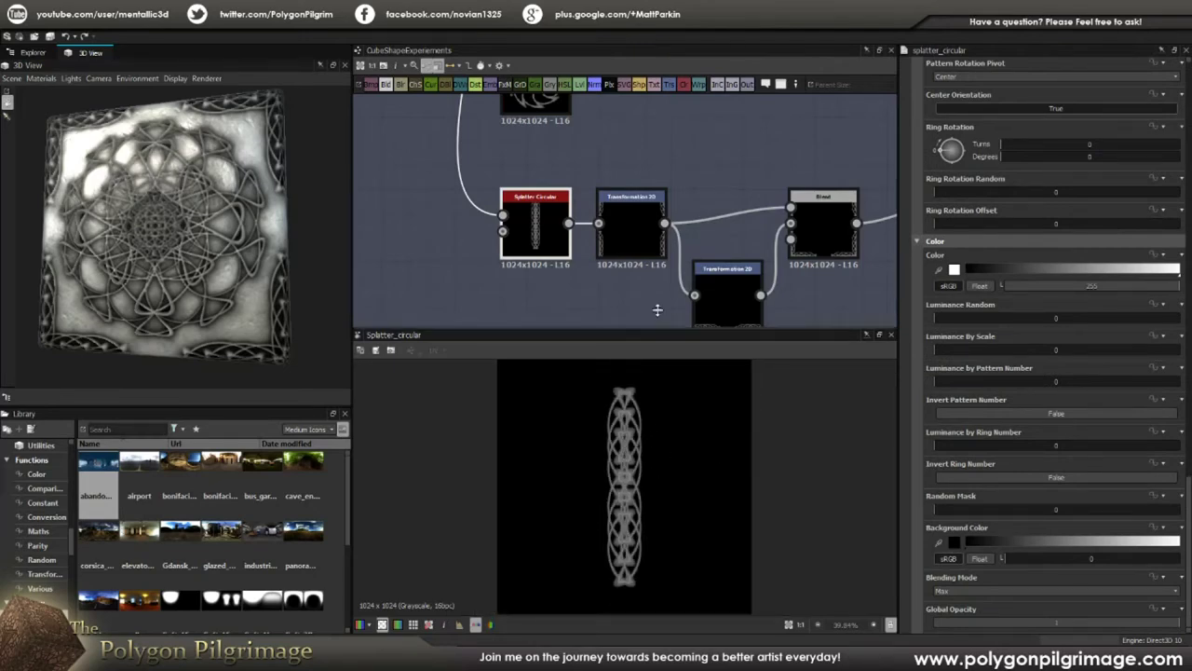
- Preview the Transformation 2D node that shifts the vertical chain to the side edges of the texture
{"action": "left_click", "coordinate": [633, 212]}
{"action": "scroll", "coordinate": [620, 462], "scroll_direction": "down", "scroll_amount": 3}
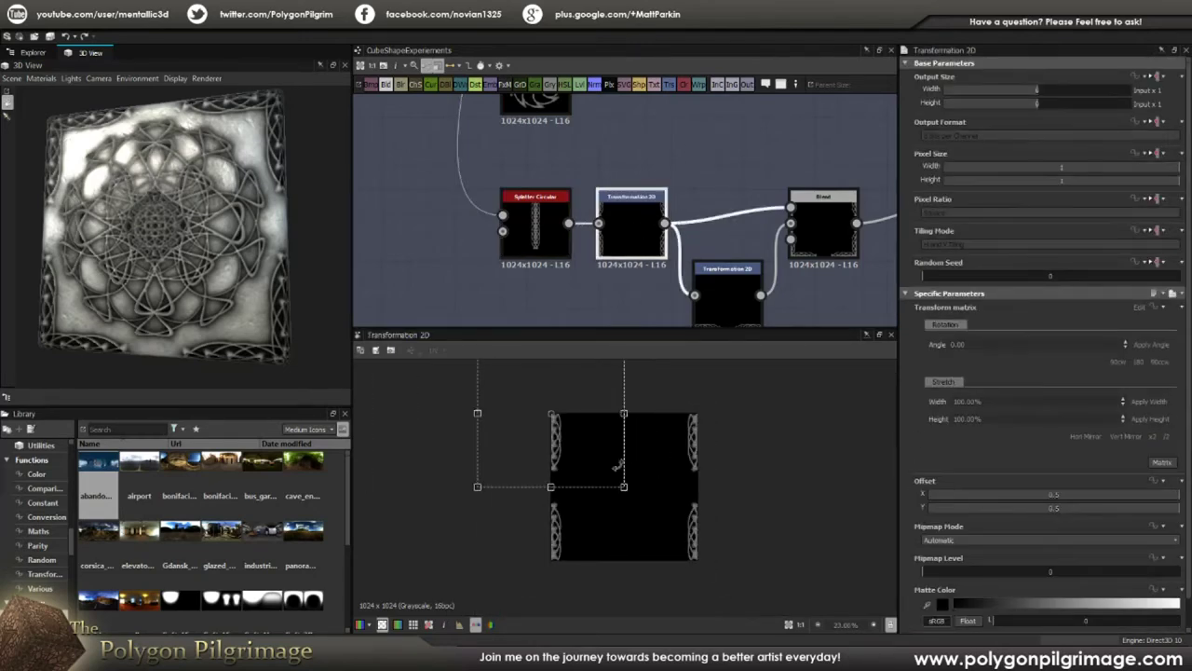
{"action": "left_click", "coordinate": [756, 199]}
{"action": "middle_click_drag", "start_coordinate": [807, 220], "coordinate": [714, 186]}
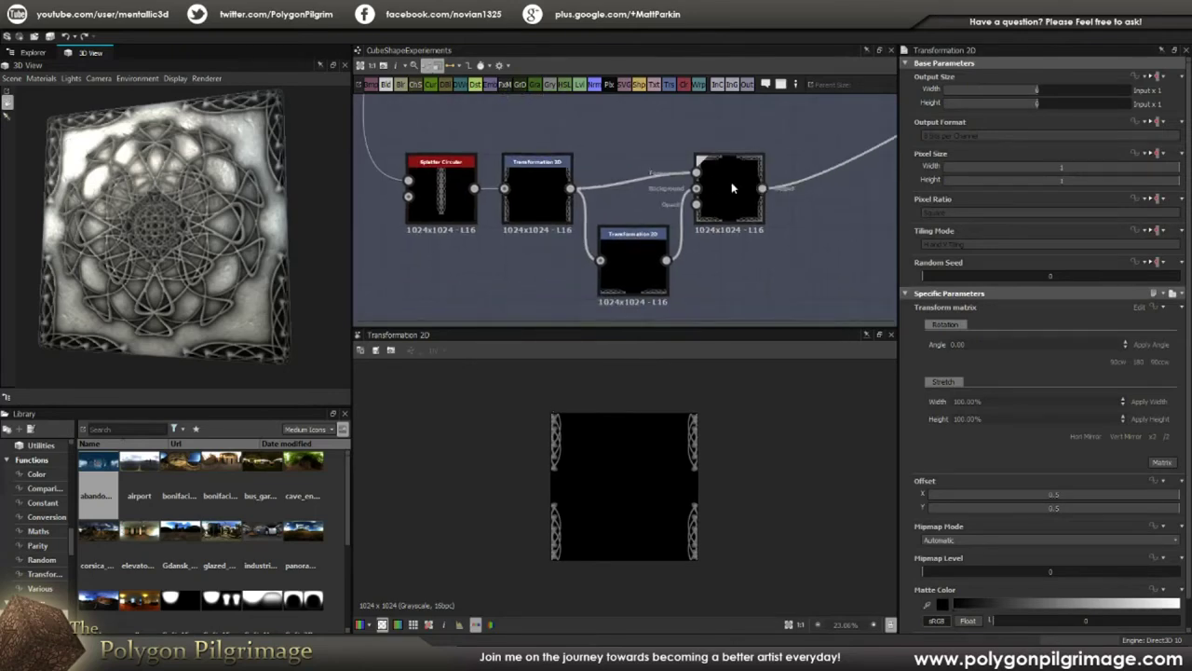
- Preview the Max (Lighten) Blend of the vertical and horizontal border chains and examine its corner overlap up close
{"action": "left_click", "coordinate": [716, 184]}
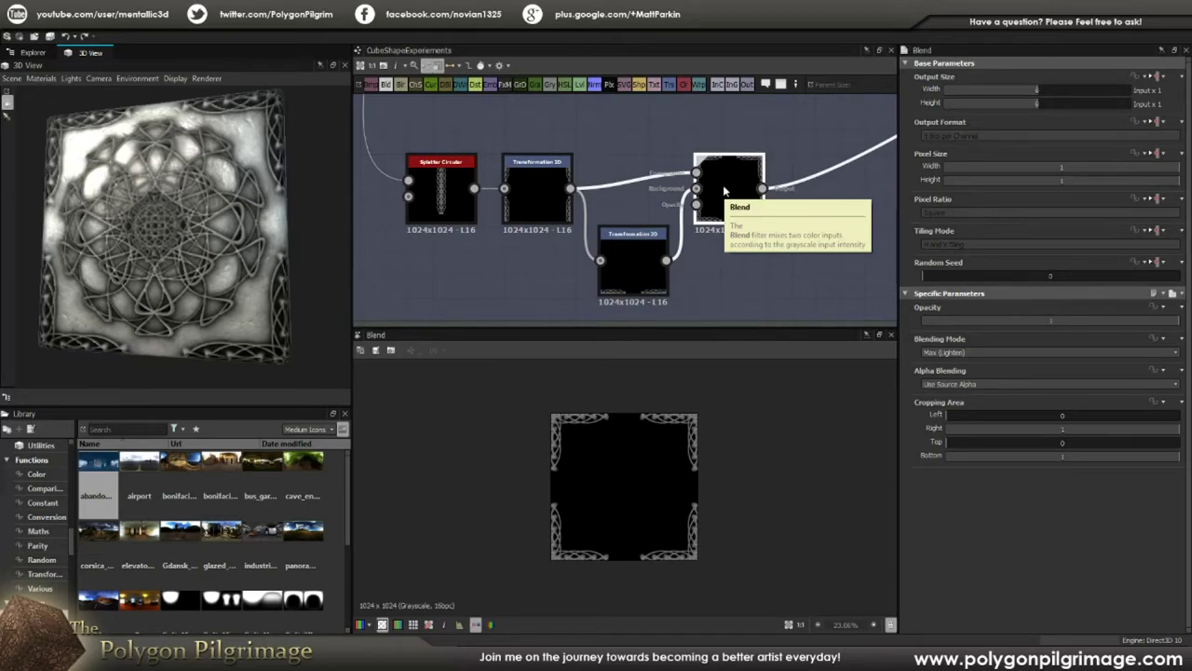
{"action": "scroll", "coordinate": [735, 395], "scroll_direction": "up", "scroll_amount": 4}
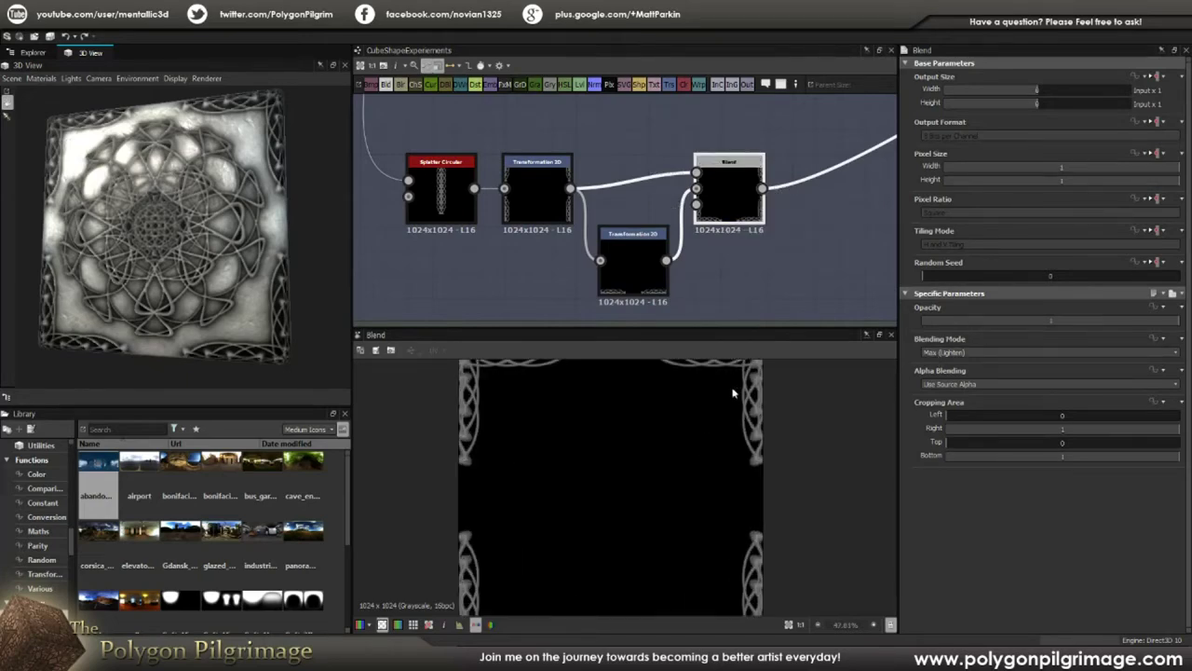
{"action": "scroll", "coordinate": [700, 438], "scroll_direction": "up", "scroll_amount": 4}
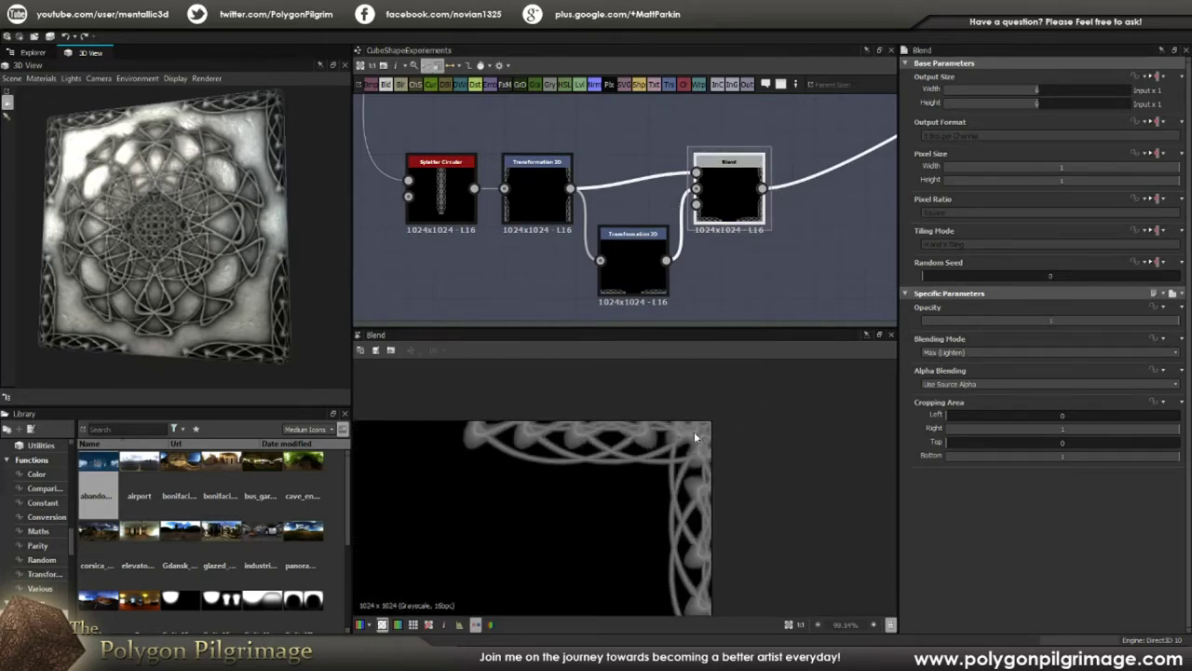
{"action": "scroll", "coordinate": [698, 443], "scroll_direction": "up", "scroll_amount": 1}
{"action": "scroll", "coordinate": [714, 447], "scroll_direction": "down", "scroll_amount": 7}
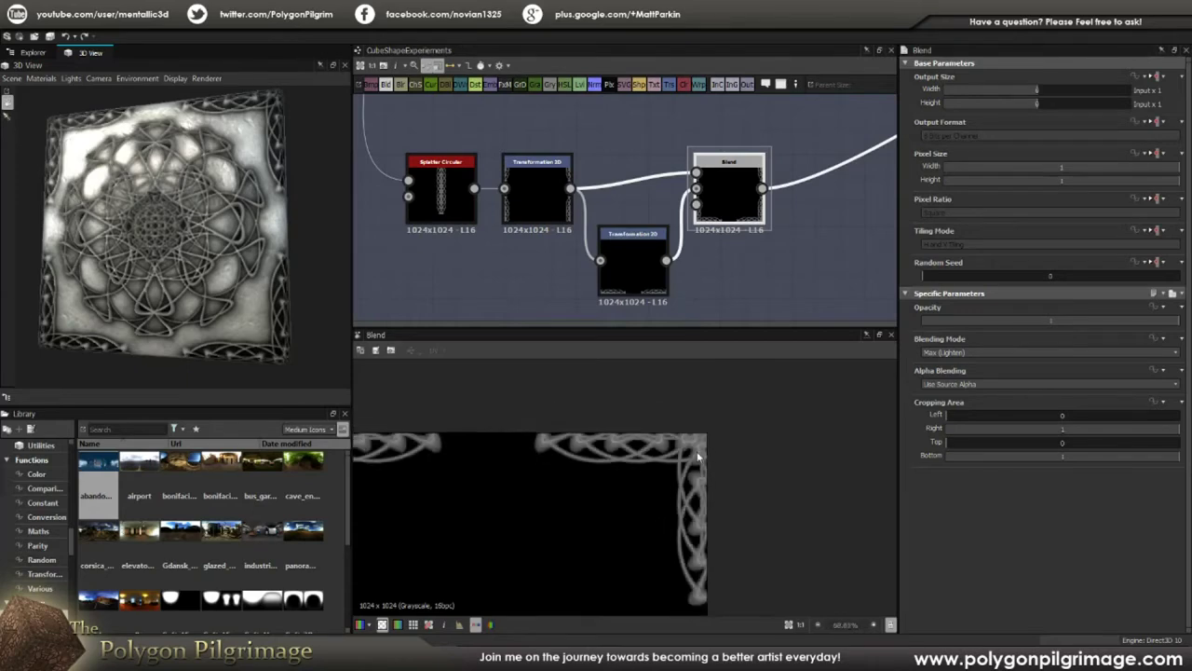
{"action": "scroll", "coordinate": [659, 476], "scroll_direction": "down", "scroll_amount": 1}
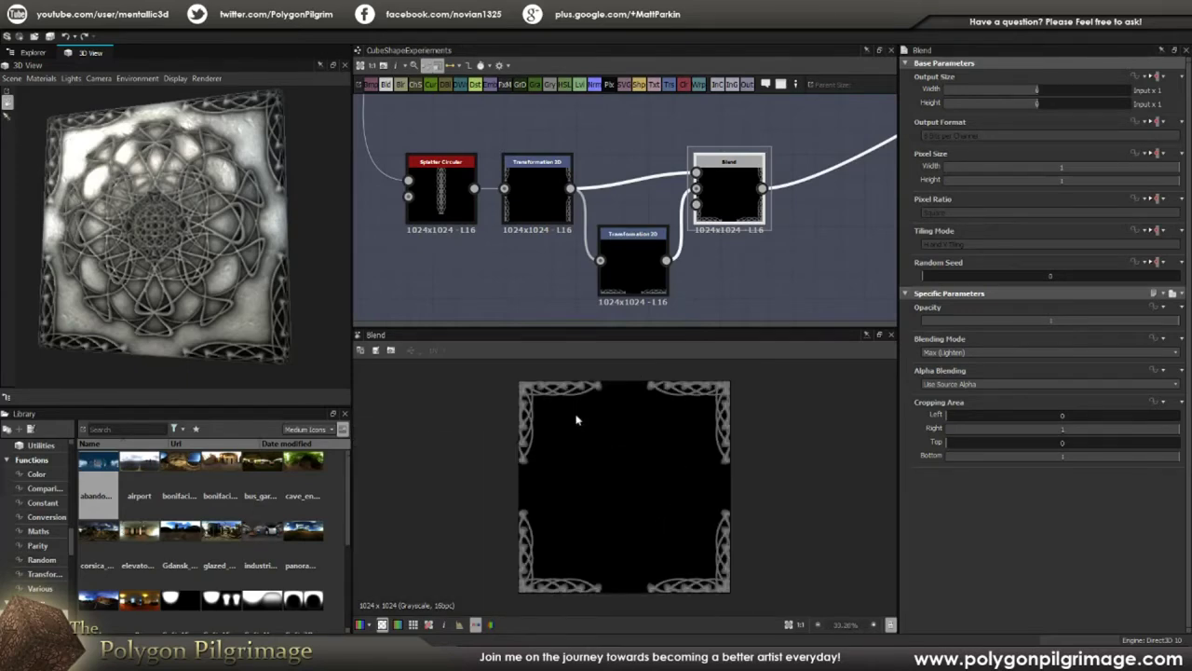
- Go to the end of the knot graph and preview the Multiply Blend feeding the first final output
{"action": "left_click_drag", "start_coordinate": [278, 275], "coordinate": [257, 177]}
{"action": "middle_click_drag", "start_coordinate": [608, 170], "coordinate": [537, 241]}
{"action": "scroll", "coordinate": [703, 168], "scroll_direction": "down", "scroll_amount": 6}
{"action": "middle_click_drag", "start_coordinate": [695, 179], "coordinate": [484, 298]}
{"action": "middle_click_drag", "start_coordinate": [853, 107], "coordinate": [644, 218]}
{"action": "scroll", "coordinate": [720, 205], "scroll_direction": "up", "scroll_amount": 3}
{"action": "scroll", "coordinate": [720, 205], "scroll_direction": "up", "scroll_amount": 2}
{"action": "scroll", "coordinate": [582, 177], "scroll_direction": "down", "scroll_amount": 4}
{"action": "middle_click_drag", "start_coordinate": [787, 239], "coordinate": [625, 138]}
{"action": "middle_click_drag", "start_coordinate": [632, 211], "coordinate": [655, 191]}
{"action": "scroll", "coordinate": [655, 191], "scroll_direction": "down", "scroll_amount": 3}
{"action": "scroll", "coordinate": [701, 152], "scroll_direction": "up", "scroll_amount": 3}
{"action": "middle_click_drag", "start_coordinate": [701, 122], "coordinate": [702, 156]}
{"action": "scroll", "coordinate": [703, 158], "scroll_direction": "up", "scroll_amount": 3}
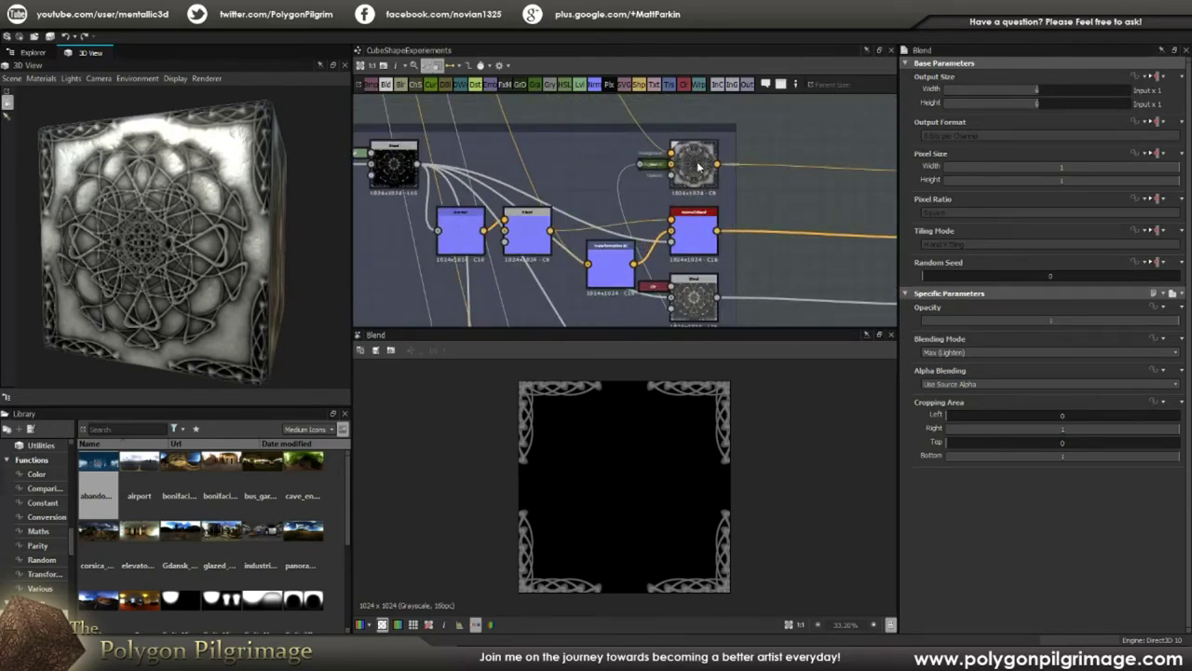
{"action": "double_click", "coordinate": [699, 166]}
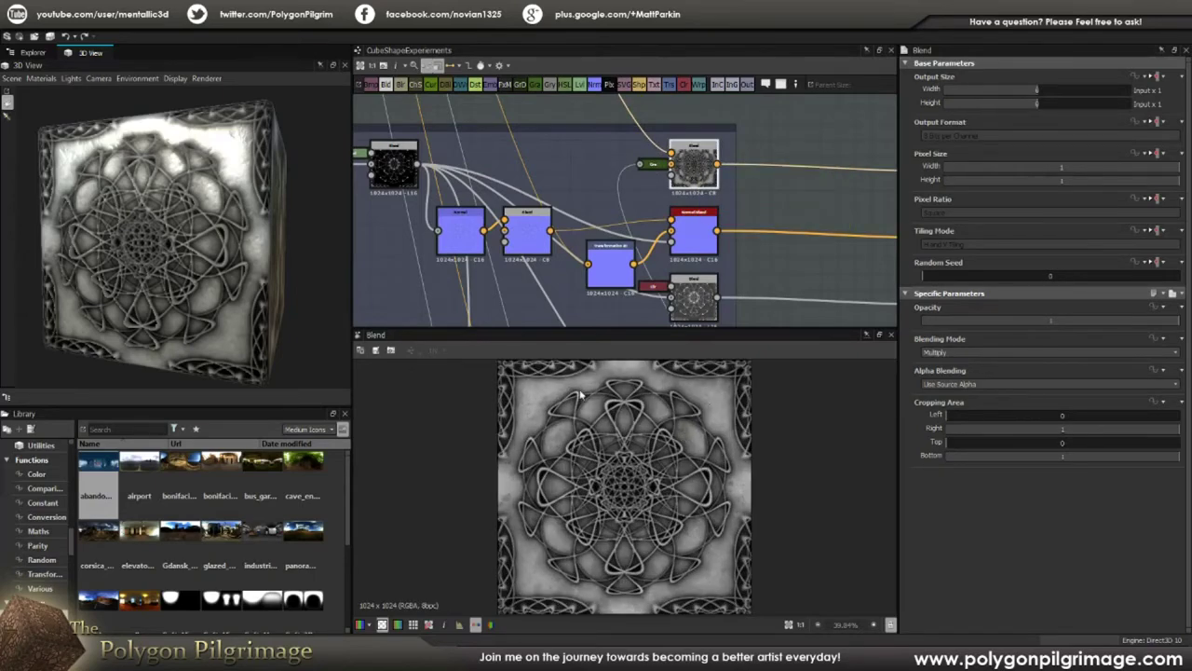
- Preview the normal map chain in turn: the Normal node, its Blend and the Transformation 2D node
{"action": "middle_click_drag", "start_coordinate": [659, 226], "coordinate": [688, 191]}
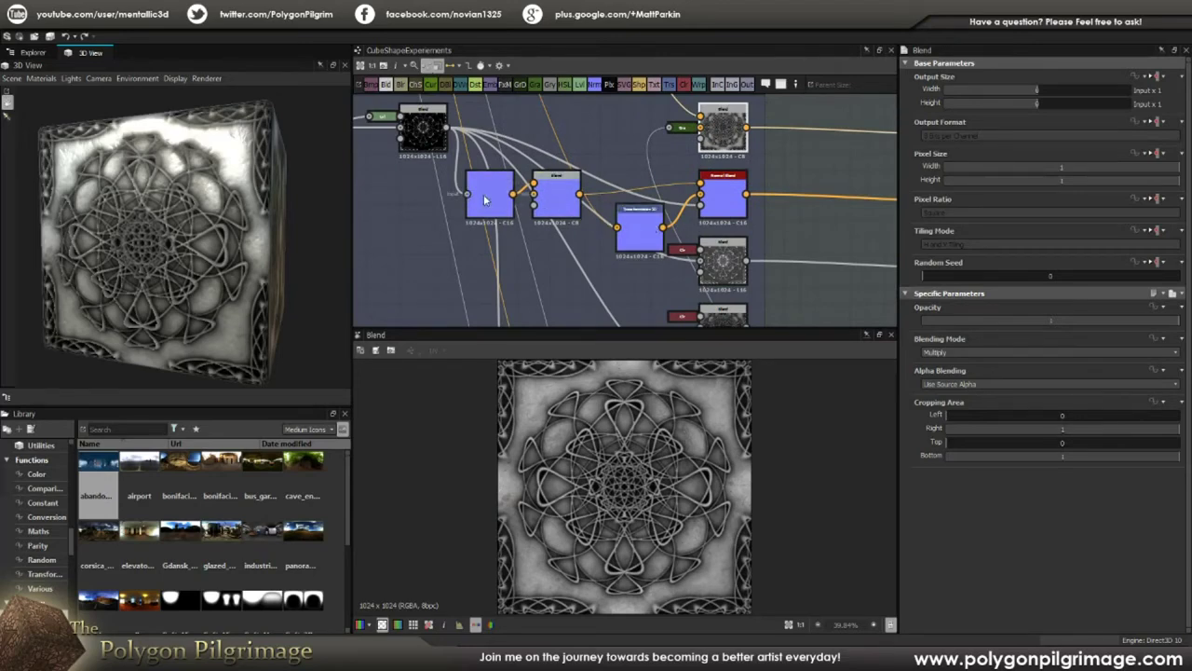
{"action": "double_click", "coordinate": [486, 196]}
{"action": "scroll", "coordinate": [646, 452], "scroll_direction": "up", "scroll_amount": 4}
{"action": "double_click", "coordinate": [556, 190]}
{"action": "double_click", "coordinate": [641, 226]}
{"action": "scroll", "coordinate": [757, 439], "scroll_direction": "up", "scroll_amount": 2}
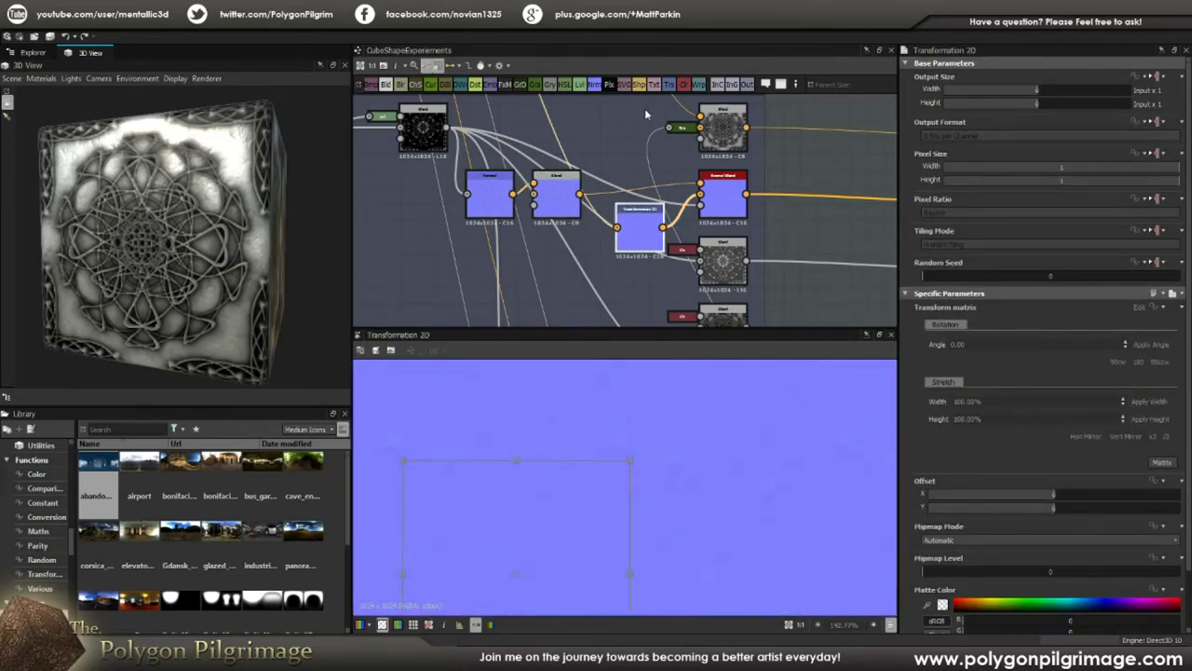
- Inspect the cube's surface in 3D and preview the Add (Linear Dodge) Blend feeding the Roughness output
{"action": "left_click_drag", "start_coordinate": [247, 191], "coordinate": [243, 165]}
{"action": "scroll", "coordinate": [663, 153], "scroll_direction": "down", "scroll_amount": 2}
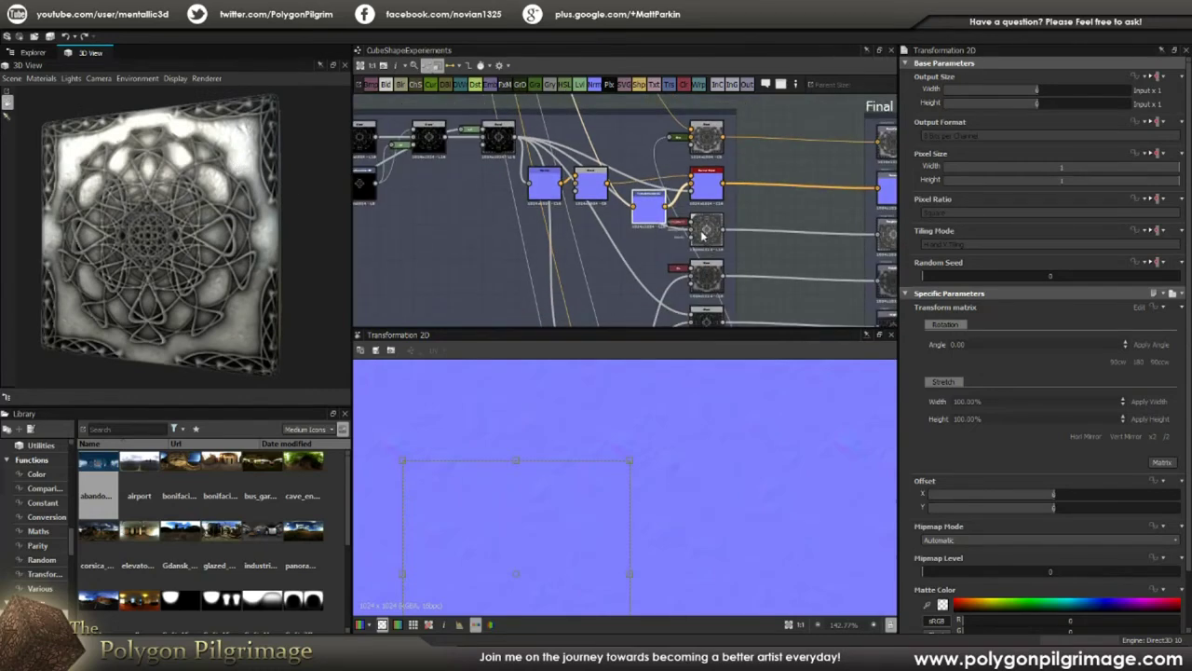
{"action": "double_click", "coordinate": [706, 230]}
{"action": "scroll", "coordinate": [816, 192], "scroll_direction": "up", "scroll_amount": 5}
{"action": "scroll", "coordinate": [694, 220], "scroll_direction": "down", "scroll_amount": 7}
{"action": "middle_click_drag", "start_coordinate": [555, 198], "coordinate": [650, 219]}
{"action": "scroll", "coordinate": [590, 201], "scroll_direction": "up", "scroll_amount": 1}
{"action": "scroll", "coordinate": [588, 203], "scroll_direction": "up", "scroll_amount": 1}
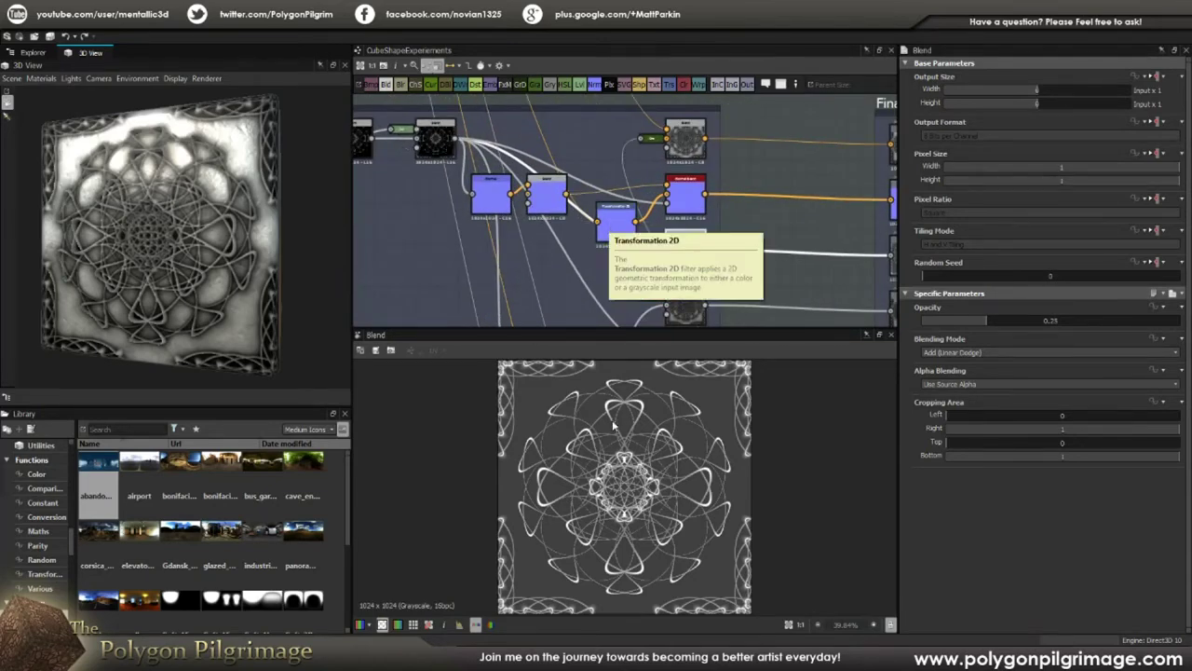
- Preview the Copy-mode Blend feeding the Metallic output and check the cube's reflections from another angle
{"action": "mouse_move", "coordinate": [179, 253]}
{"action": "left_mouse_down"}
{"action": "mouse_move", "coordinate": [180, 235]}
{"action": "mouse_move", "coordinate": [185, 245]}
{"action": "left_mouse_up"}
{"action": "middle_click_drag", "start_coordinate": [697, 310], "coordinate": [636, 224]}
{"action": "left_click", "coordinate": [636, 223]}
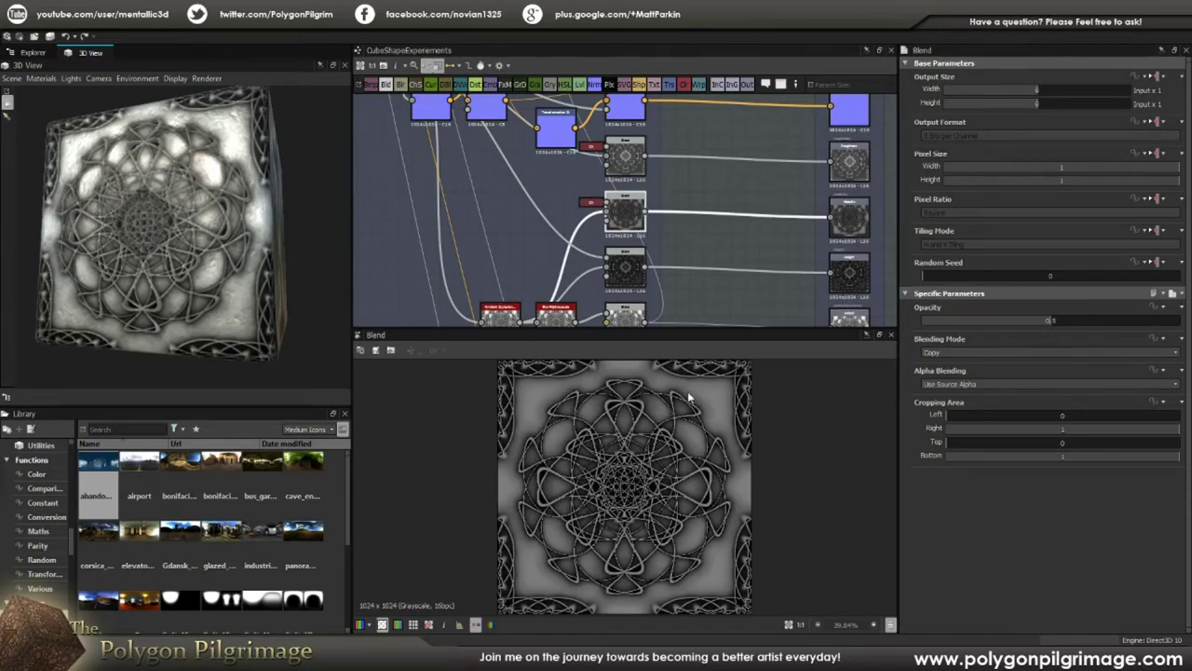
{"action": "left_click_drag", "start_coordinate": [280, 268], "coordinate": [243, 153]}
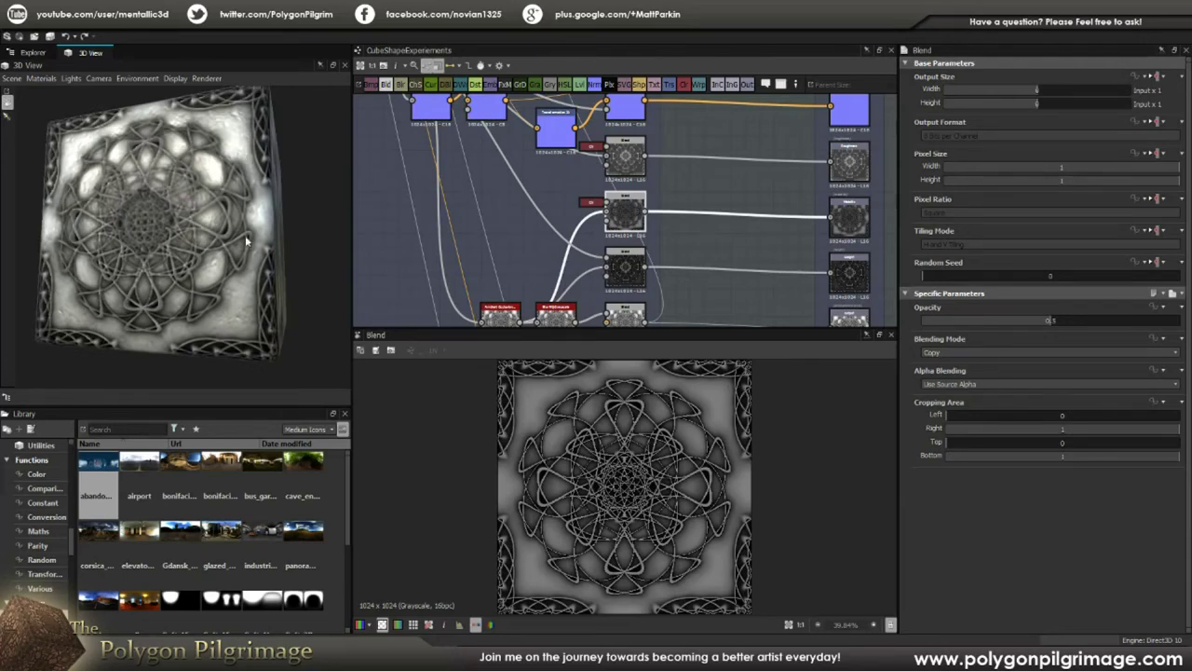
- Preview the Copy-mode Blend feeding the Height output and examine its pattern up close
{"action": "middle_click_drag", "start_coordinate": [633, 241], "coordinate": [639, 218]}
{"action": "double_click", "coordinate": [637, 222]}
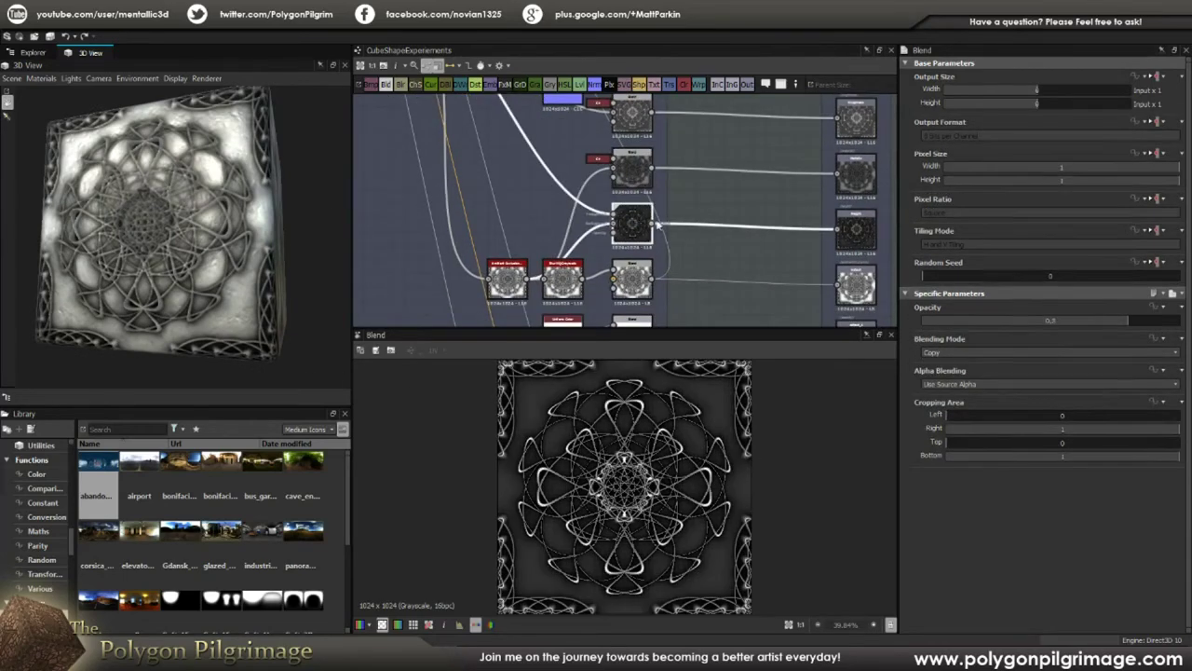
{"action": "scroll", "coordinate": [639, 473], "scroll_direction": "up", "scroll_amount": 1}
{"action": "scroll", "coordinate": [641, 475], "scroll_direction": "down", "scroll_amount": 1}
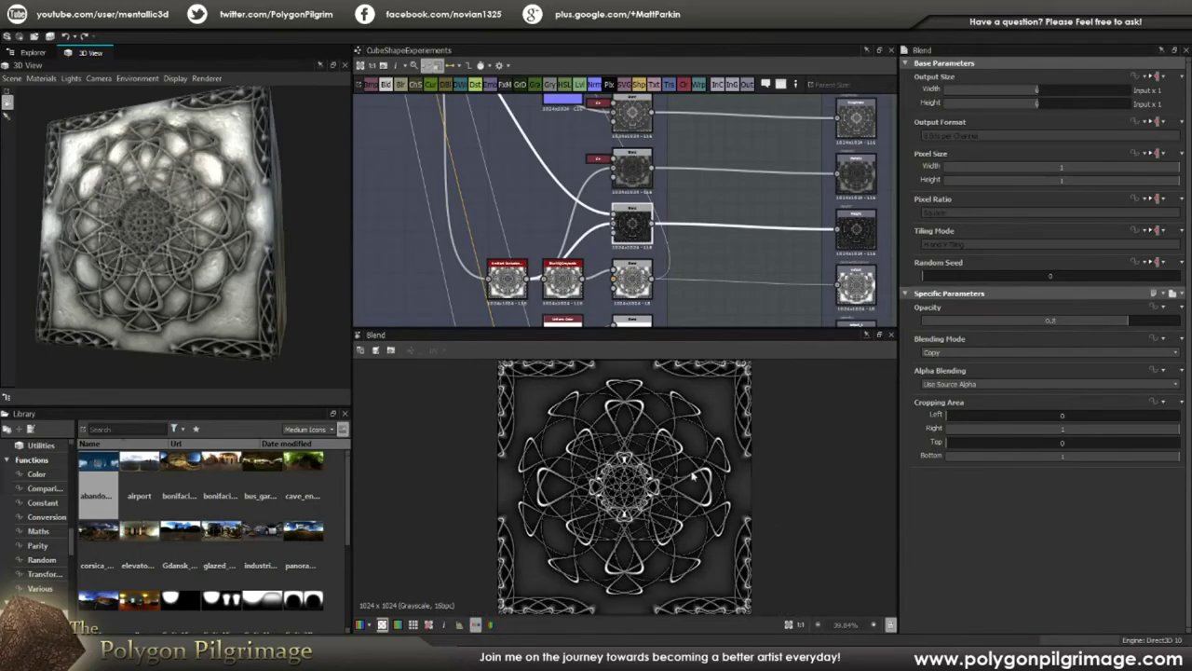
{"action": "scroll", "coordinate": [725, 477], "scroll_direction": "up", "scroll_amount": 1}
- Preview the ambient occlusion chain in turn: the HBAO node, the Blur HQ Grayscale node and the final Blend
{"action": "middle_click_drag", "start_coordinate": [692, 234], "coordinate": [690, 196]}
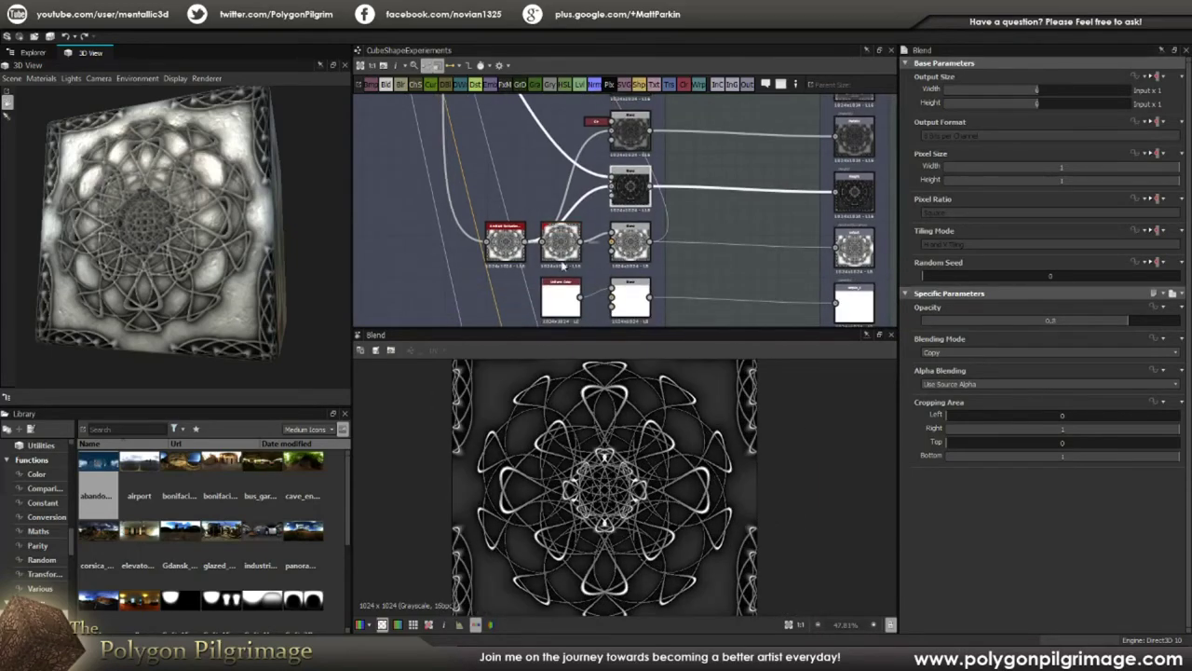
{"action": "double_click", "coordinate": [505, 244]}
{"action": "scroll", "coordinate": [638, 491], "scroll_direction": "up", "scroll_amount": 4}
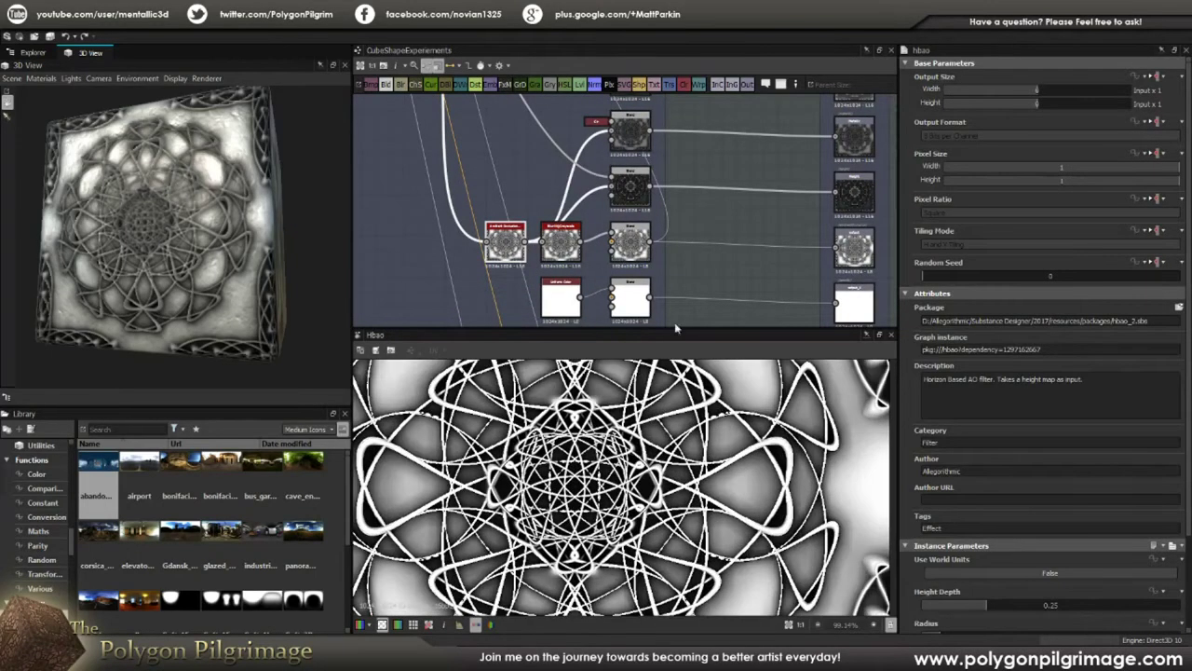
{"action": "left_click", "coordinate": [570, 243]}
{"action": "double_click", "coordinate": [570, 243]}
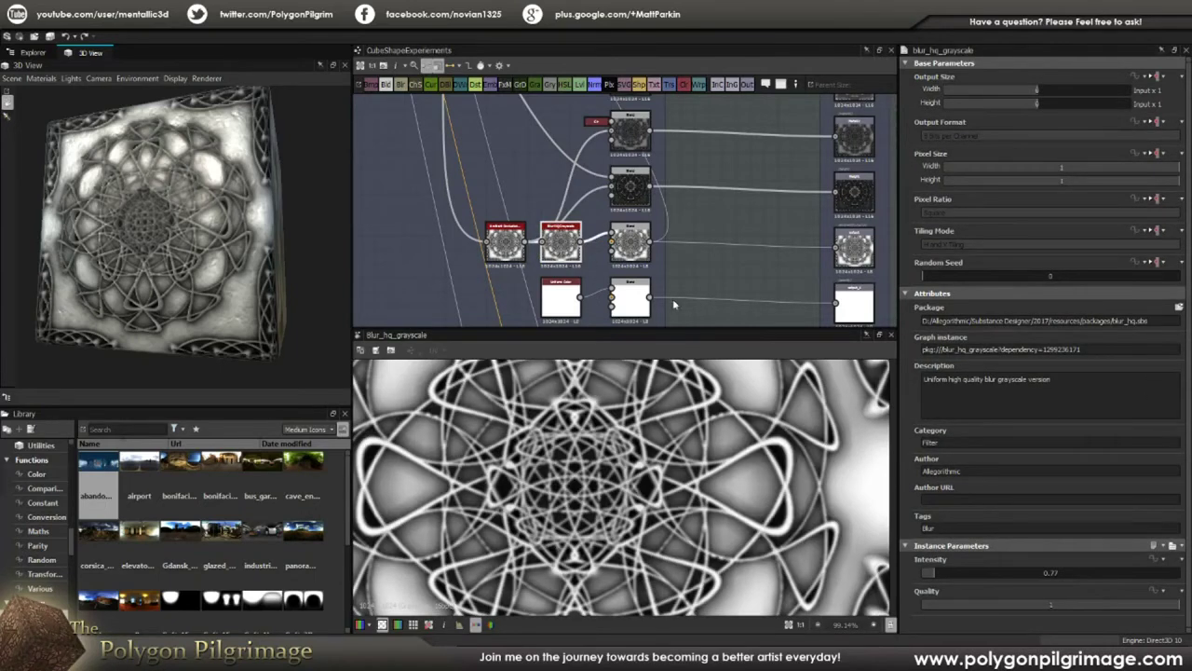
{"action": "double_click", "coordinate": [629, 244]}
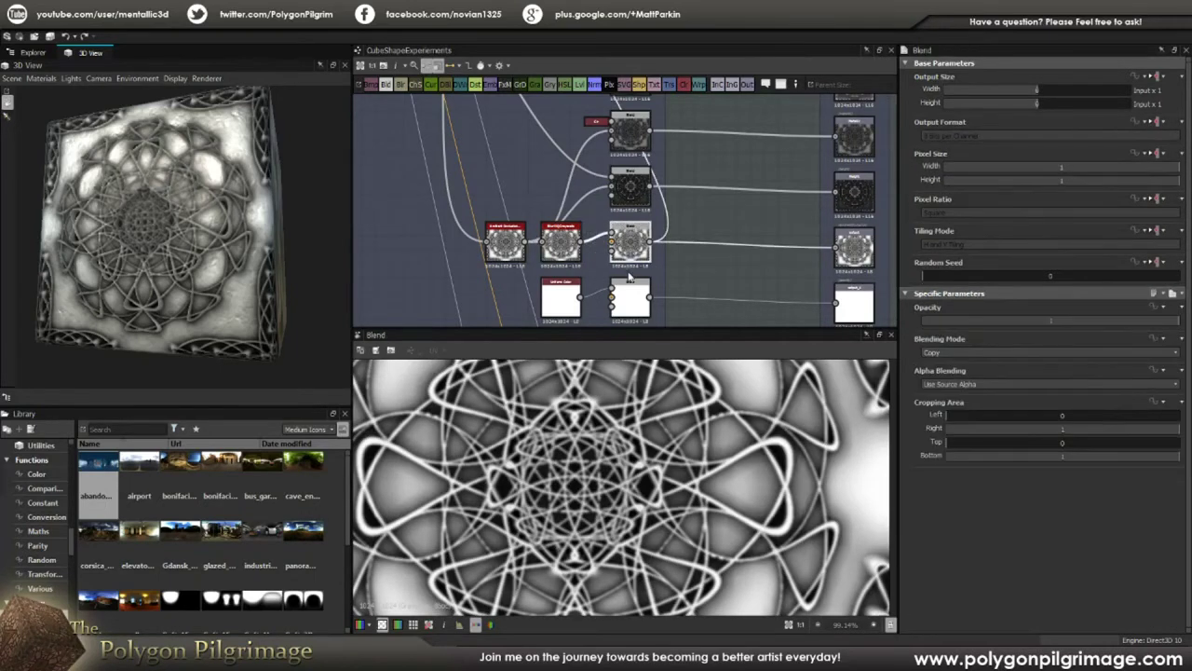
- Survey the Gothic Box frame's last nodes and Final Outputs, and bring the Gothic Box 2 frame into view
{"action": "scroll", "coordinate": [629, 271], "scroll_direction": "down", "scroll_amount": 4}
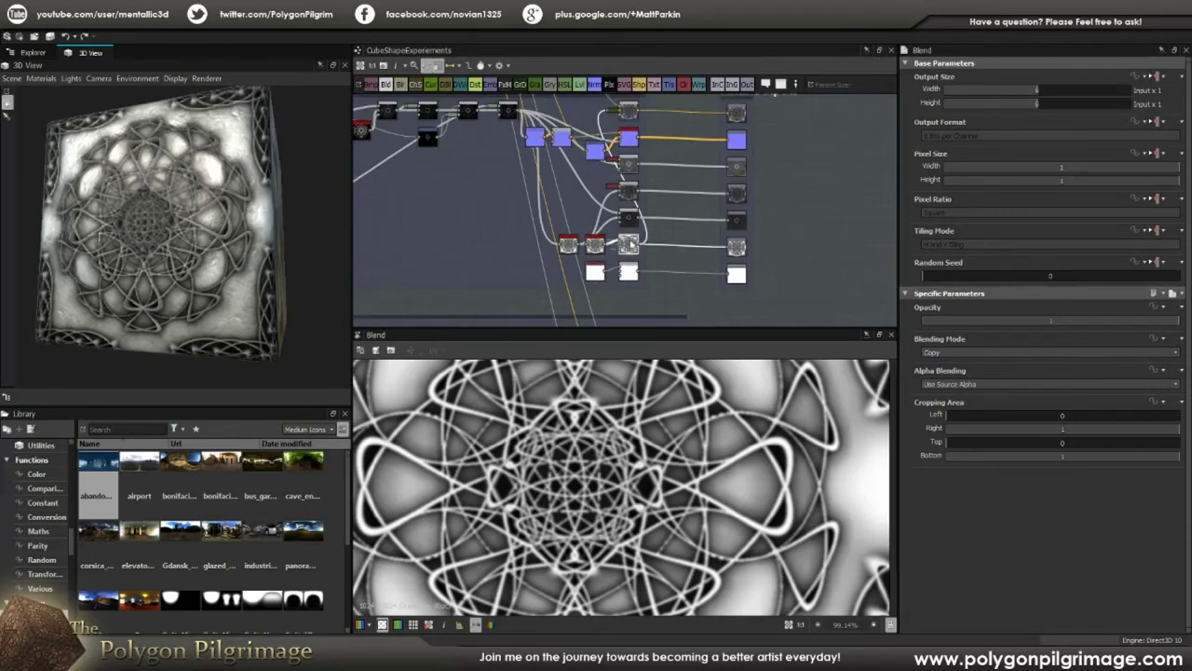
{"action": "middle_click_drag", "start_coordinate": [747, 199], "coordinate": [744, 227]}
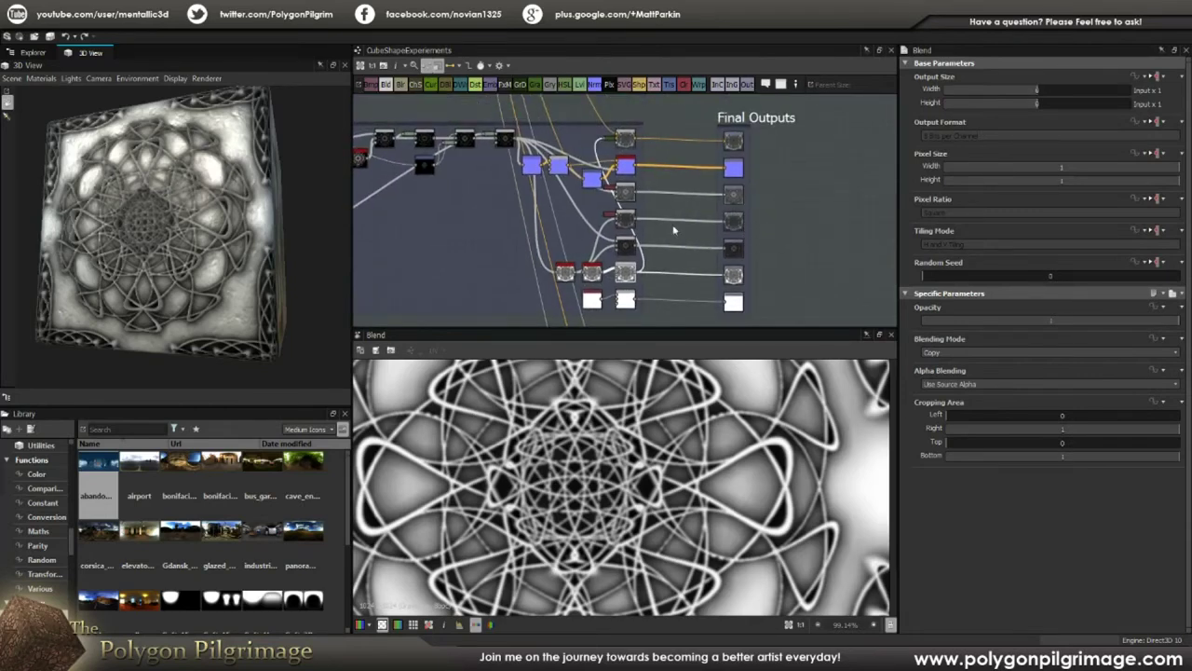
{"action": "left_click", "coordinate": [653, 267]}
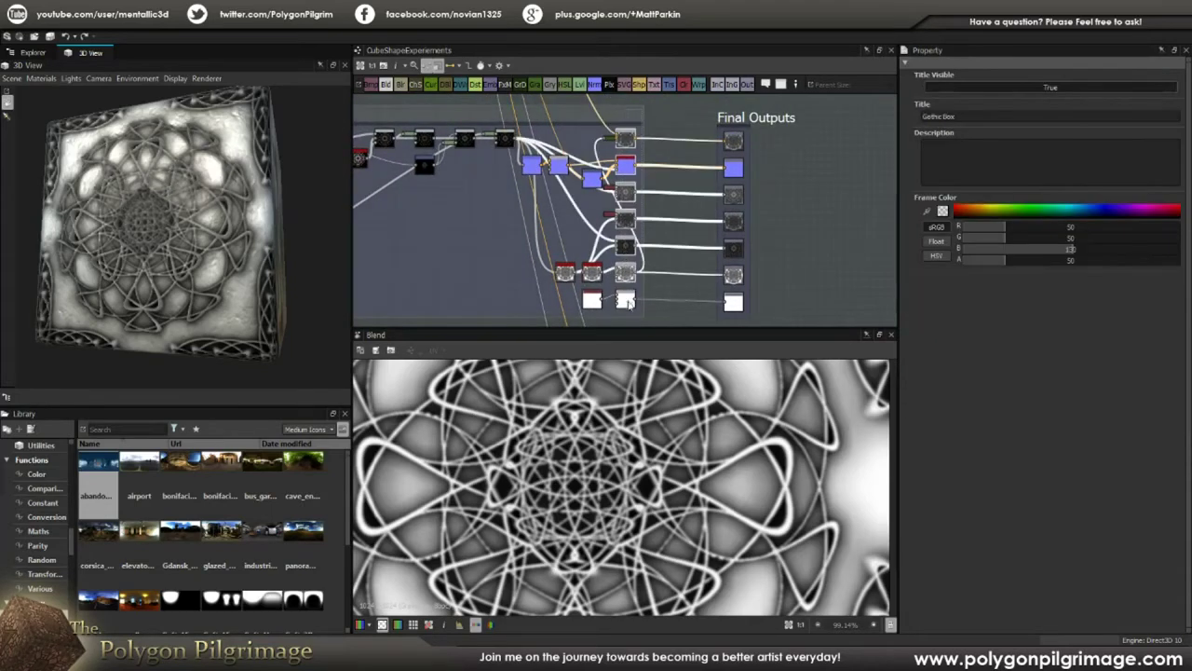
{"action": "left_click", "coordinate": [672, 254]}
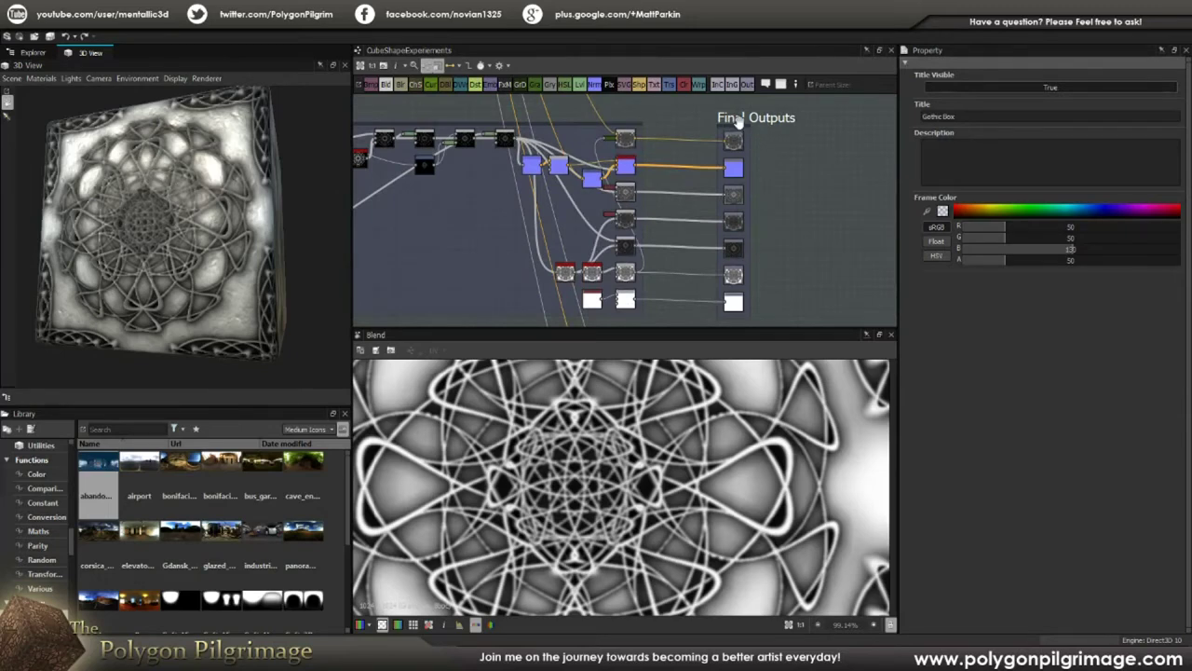
{"action": "scroll", "coordinate": [656, 279], "scroll_direction": "up", "scroll_amount": 3}
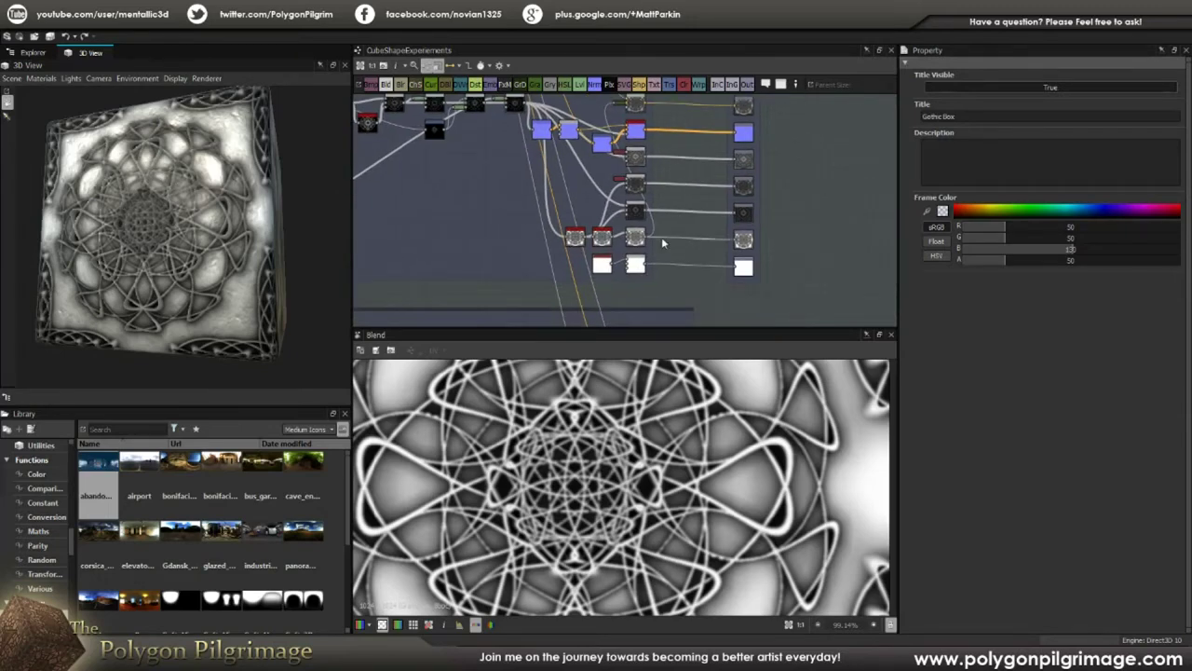
{"action": "scroll", "coordinate": [578, 258], "scroll_direction": "down", "scroll_amount": 5}
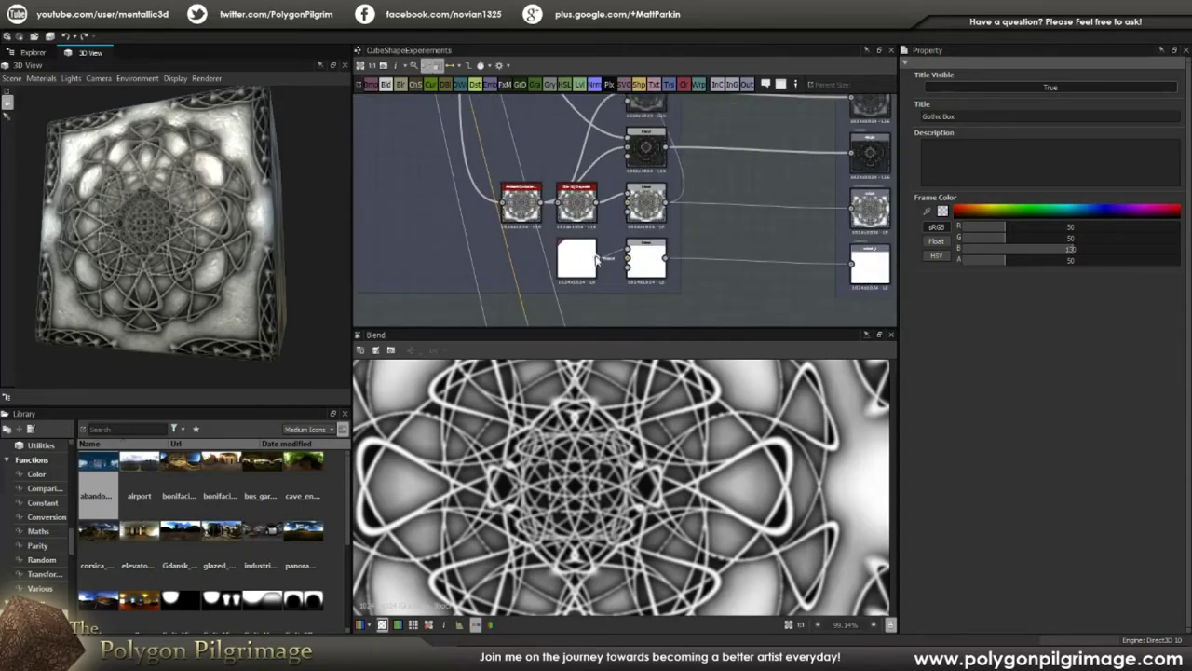
{"action": "scroll", "coordinate": [750, 250], "scroll_direction": "down", "scroll_amount": 4}
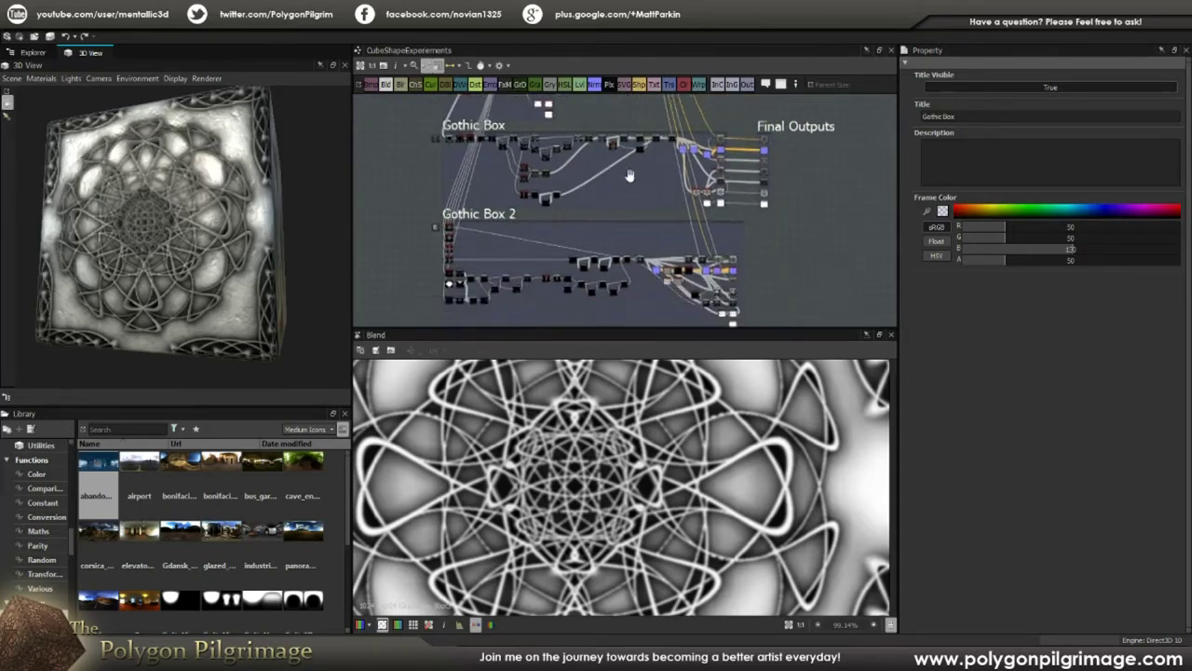
- Move the Final Outputs frame down so it sits beside the last nodes of the Gothic Box 2 frame
{"action": "scroll", "coordinate": [762, 156], "scroll_direction": "up", "scroll_amount": 2}
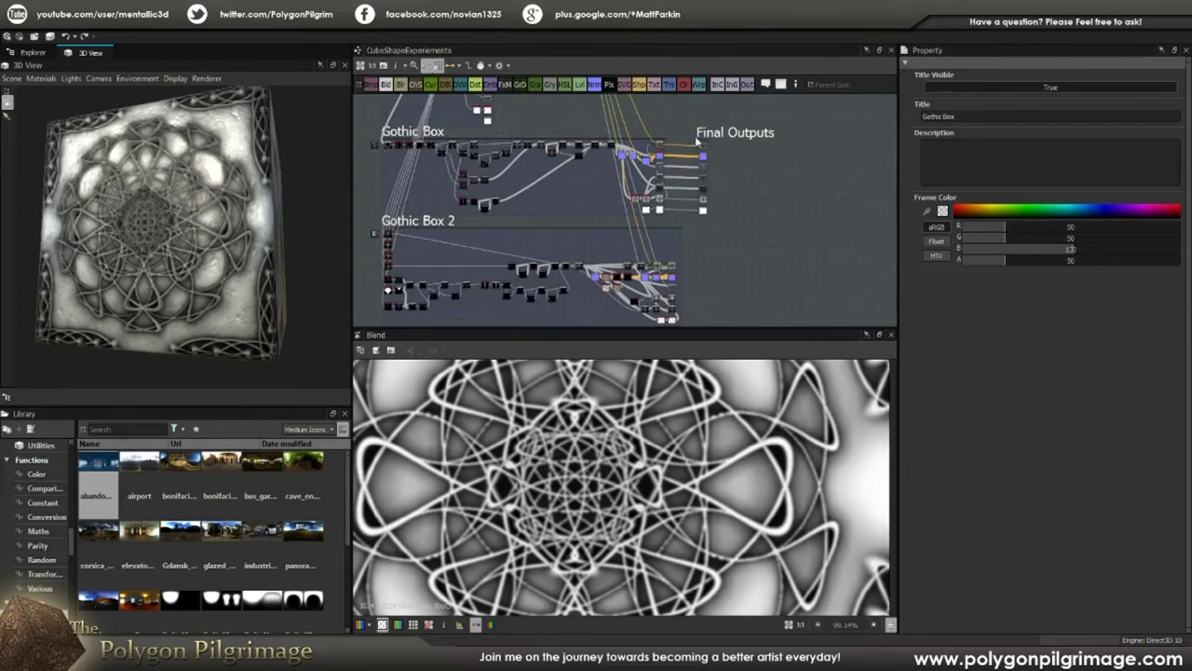
{"action": "left_click_drag", "start_coordinate": [709, 134], "coordinate": [732, 268]}
{"action": "middle_click_drag", "start_coordinate": [739, 193], "coordinate": [756, 106]}
{"action": "left_click_drag", "start_coordinate": [792, 150], "coordinate": [772, 189]}
{"action": "middle_click_drag", "start_coordinate": [614, 190], "coordinate": [589, 174]}
{"action": "scroll", "coordinate": [666, 171], "scroll_direction": "up", "scroll_amount": 3}
{"action": "left_click_drag", "start_coordinate": [757, 118], "coordinate": [755, 137]}
{"action": "middle_click_drag", "start_coordinate": [738, 183], "coordinate": [709, 146]}
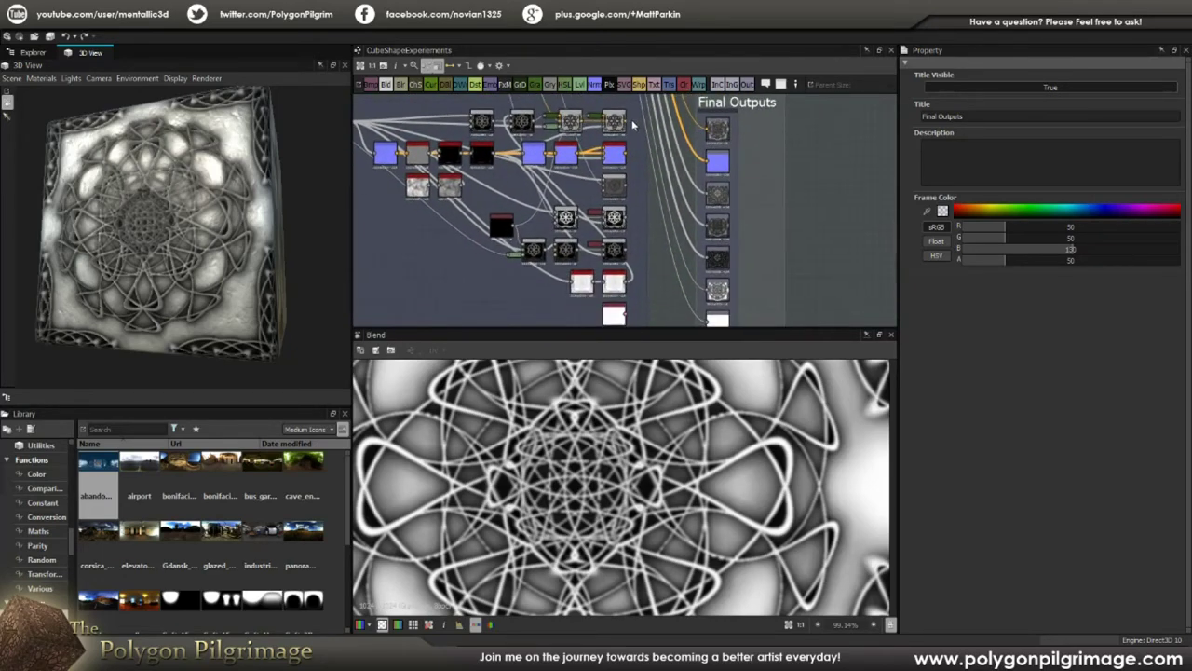
- Connect the end nodes of the Gothic Box 2 frame to the matching Final Outputs nodes and check the material on the cube
{"action": "left_click_drag", "start_coordinate": [626, 121], "coordinate": [710, 131]}
{"action": "left_click_drag", "start_coordinate": [627, 155], "coordinate": [712, 163]}
{"action": "left_click_drag", "start_coordinate": [627, 191], "coordinate": [715, 193]}
{"action": "left_click_drag", "start_coordinate": [633, 223], "coordinate": [716, 227]}
{"action": "scroll", "coordinate": [673, 195], "scroll_direction": "down", "scroll_amount": 2}
{"action": "left_click_drag", "start_coordinate": [628, 198], "coordinate": [715, 204]}
{"action": "left_click_drag", "start_coordinate": [630, 229], "coordinate": [717, 237]}
{"action": "left_click_drag", "start_coordinate": [643, 268], "coordinate": [718, 269]}
{"action": "left_click_drag", "start_coordinate": [190, 183], "coordinate": [232, 194]}
- Preview the first Splatter Circular node at the start of the Gothic Box 2 frame and inspect its Pattern Amount and Ring Amount
{"action": "middle_click_drag", "start_coordinate": [570, 196], "coordinate": [686, 205]}
{"action": "scroll", "coordinate": [671, 258], "scroll_direction": "down", "scroll_amount": 3}
{"action": "scroll", "coordinate": [687, 203], "scroll_direction": "up", "scroll_amount": 6}
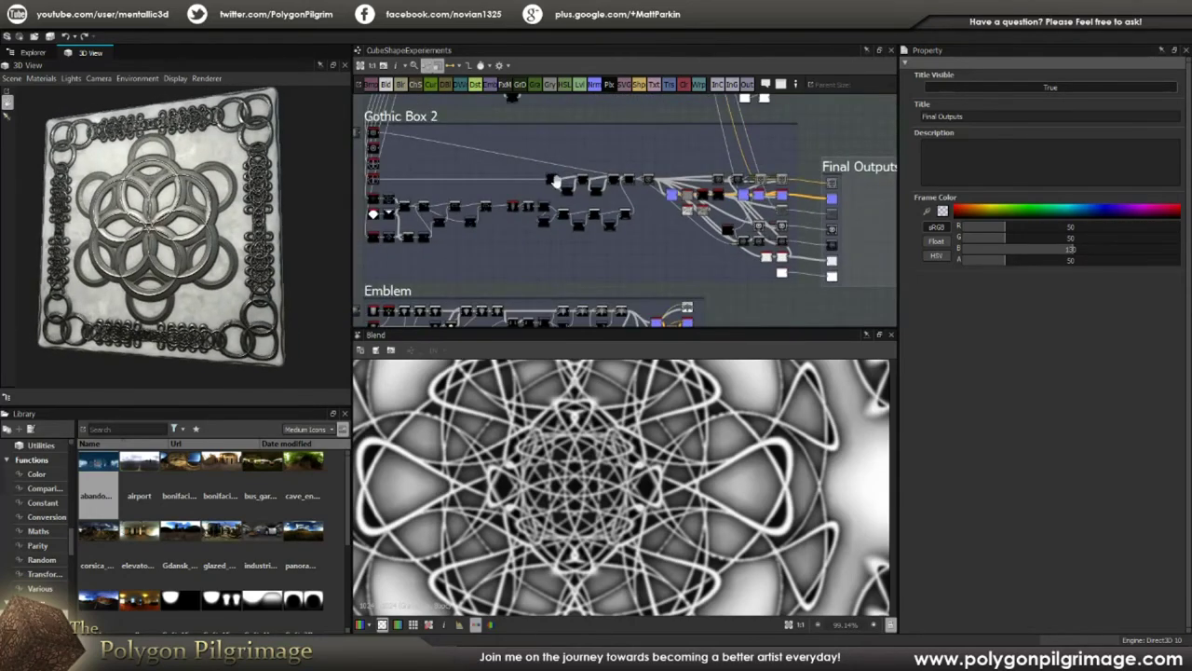
{"action": "scroll", "coordinate": [509, 173], "scroll_direction": "up", "scroll_amount": 1}
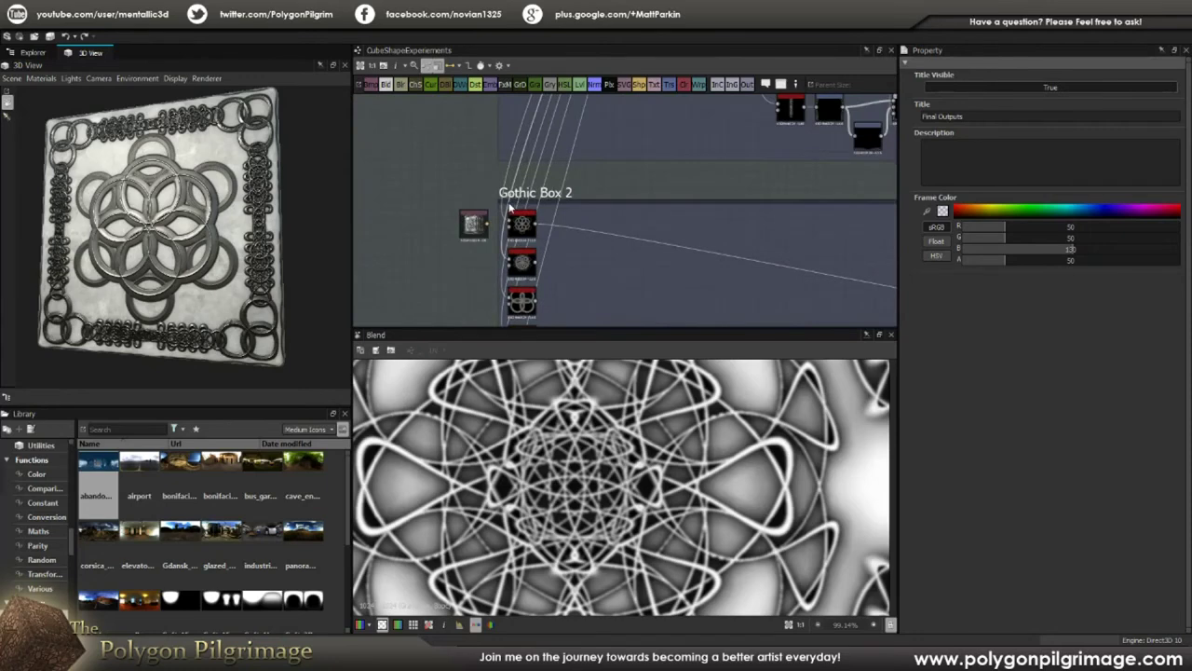
{"action": "middle_click_drag", "start_coordinate": [636, 131], "coordinate": [618, 260]}
{"action": "middle_click_drag", "start_coordinate": [625, 160], "coordinate": [591, 282]}
{"action": "scroll", "coordinate": [599, 249], "scroll_direction": "down", "scroll_amount": 3}
{"action": "scroll", "coordinate": [599, 248], "scroll_direction": "down", "scroll_amount": 1}
{"action": "middle_click_drag", "start_coordinate": [636, 162], "coordinate": [606, 144]}
{"action": "scroll", "coordinate": [599, 192], "scroll_direction": "up", "scroll_amount": 4}
{"action": "scroll", "coordinate": [601, 189], "scroll_direction": "down", "scroll_amount": 4}
{"action": "middle_click_drag", "start_coordinate": [596, 236], "coordinate": [582, 193]}
{"action": "scroll", "coordinate": [581, 193], "scroll_direction": "up", "scroll_amount": 5}
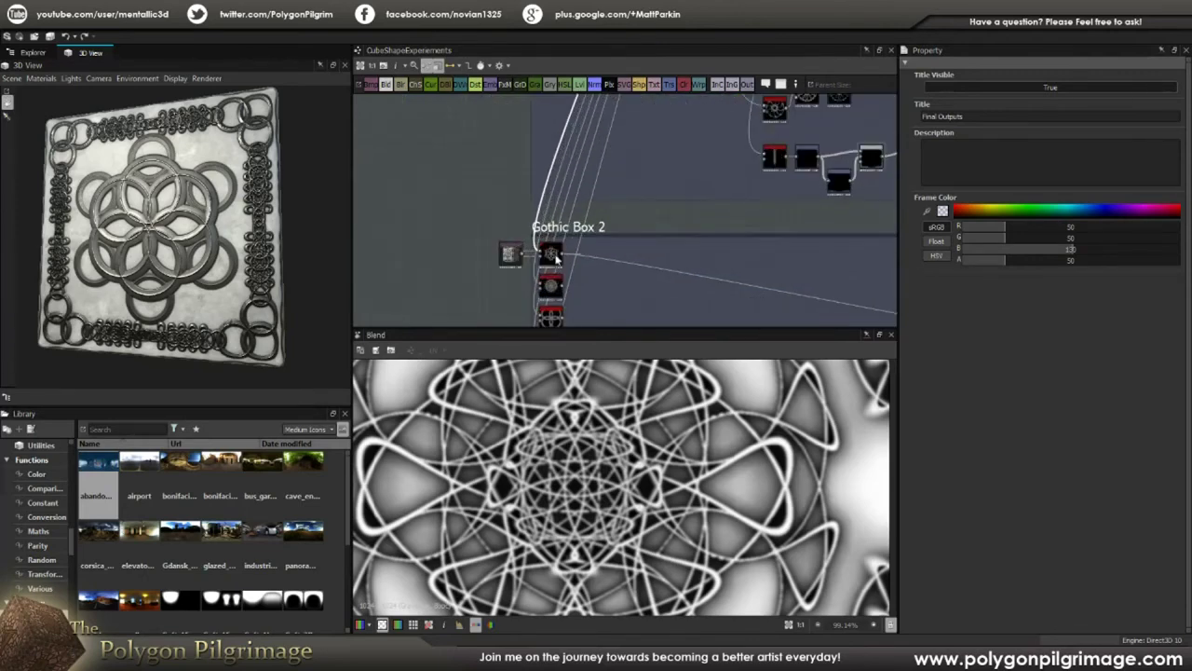
{"action": "double_click", "coordinate": [557, 263]}
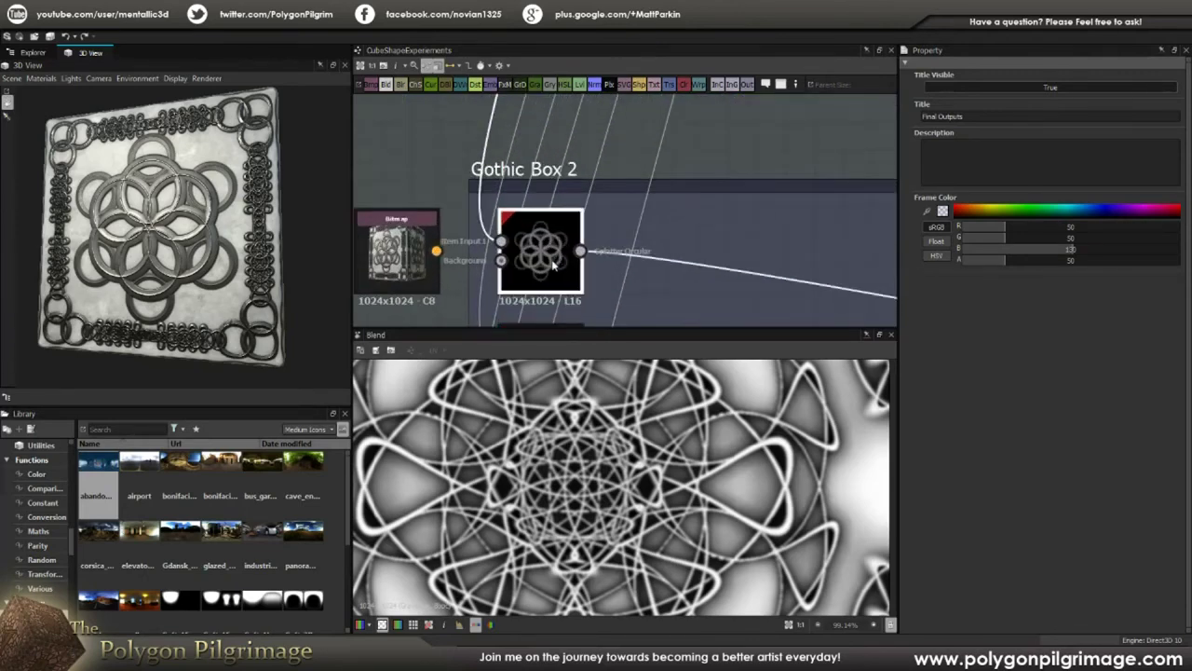
{"action": "scroll", "coordinate": [615, 440], "scroll_direction": "down", "scroll_amount": 1}
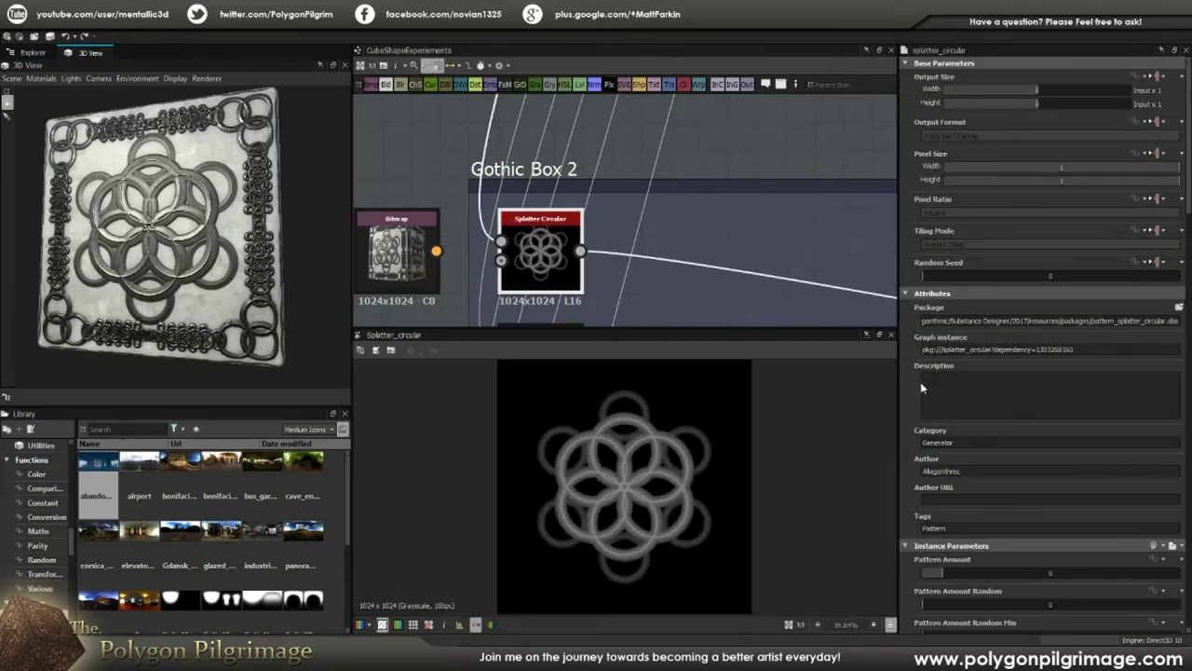
{"action": "scroll", "coordinate": [922, 388], "scroll_direction": "down", "scroll_amount": 5}
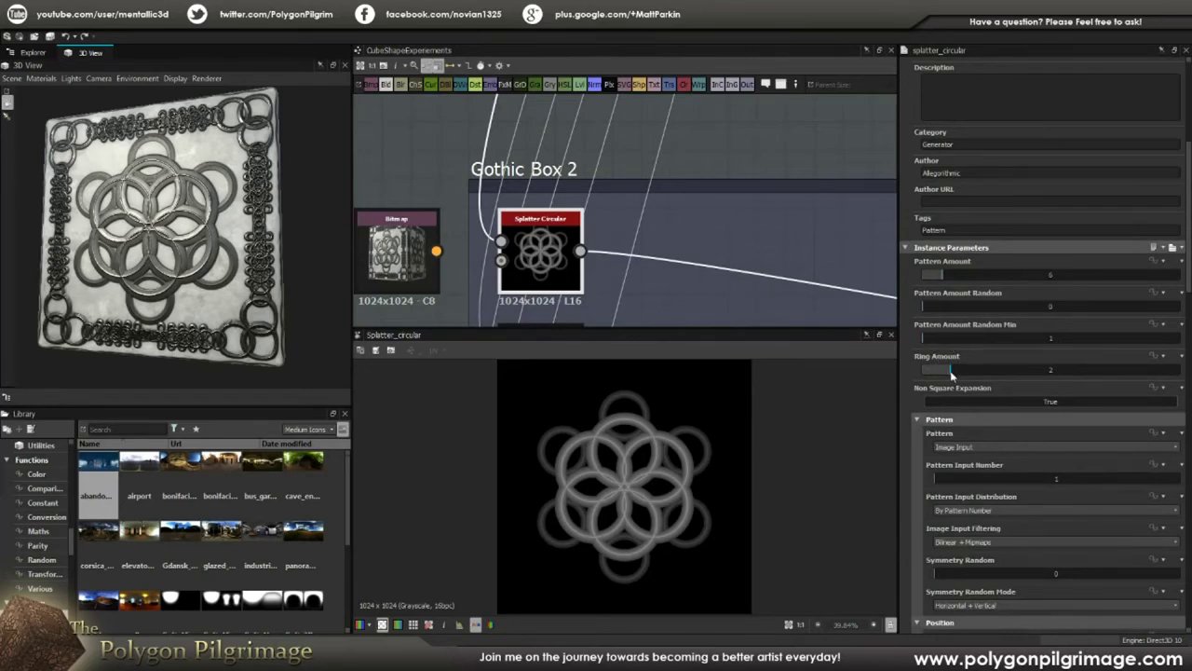
{"action": "scroll", "coordinate": [622, 469], "scroll_direction": "up", "scroll_amount": 1}
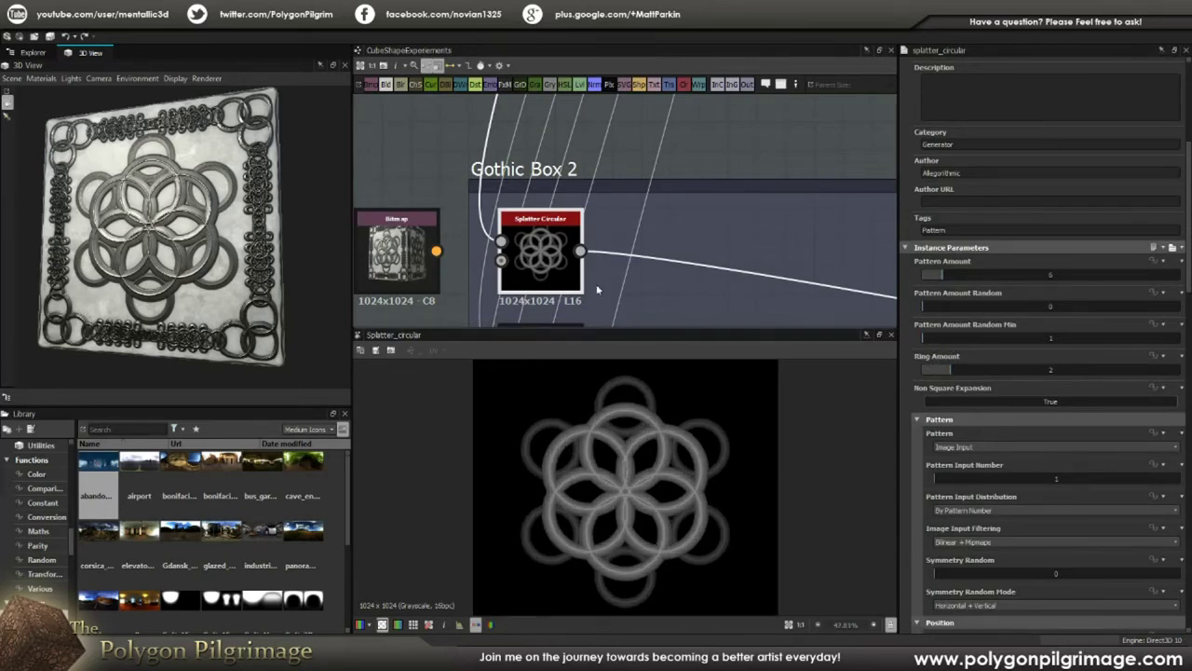
- Look over the stack of Splatter Circular nodes and compare their thumbnails with the first node's pattern
{"action": "scroll", "coordinate": [601, 238], "scroll_direction": "down", "scroll_amount": 3}
{"action": "middle_click_drag", "start_coordinate": [528, 258], "coordinate": [607, 159]}
{"action": "middle_click_drag", "start_coordinate": [712, 223], "coordinate": [611, 161]}
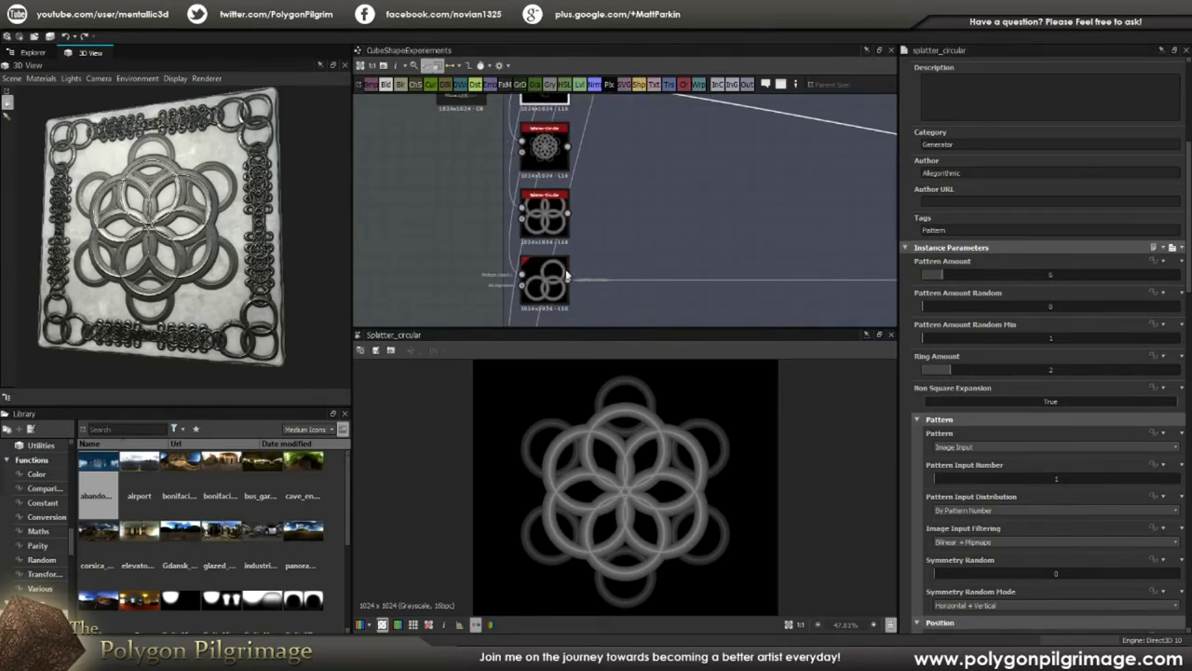
{"action": "scroll", "coordinate": [605, 260], "scroll_direction": "up", "scroll_amount": 4}
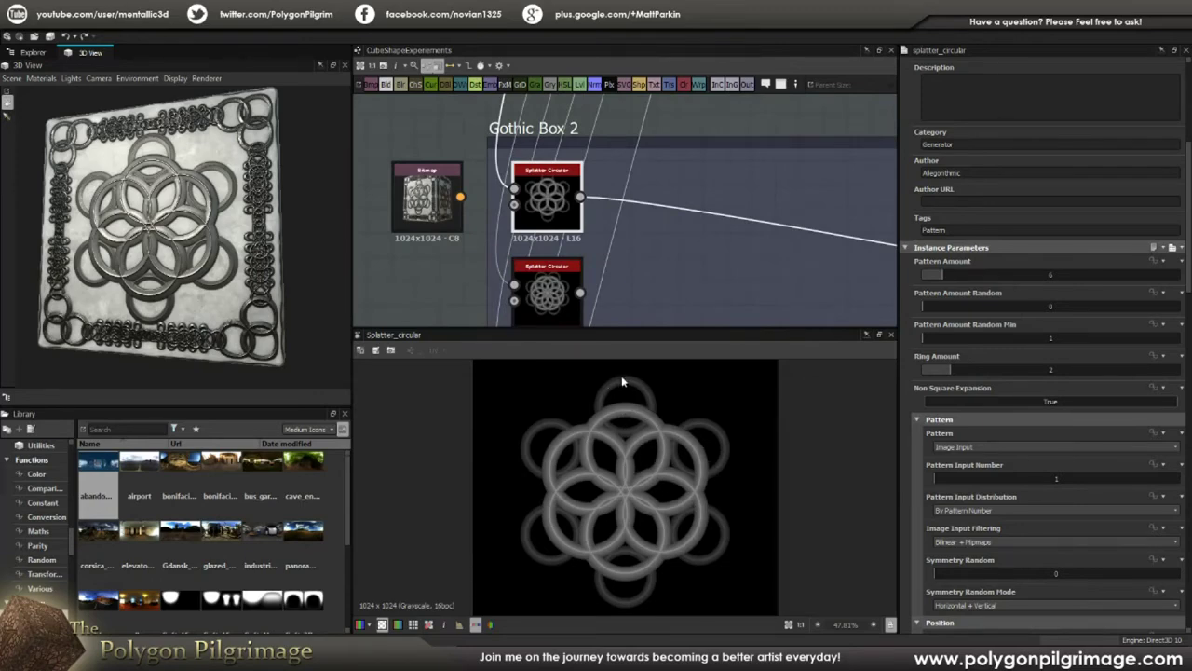
- Review the first Splatter Circular node's Position, Size, Rotation and Color parameters
{"action": "scroll", "coordinate": [910, 387], "scroll_direction": "down", "scroll_amount": 7}
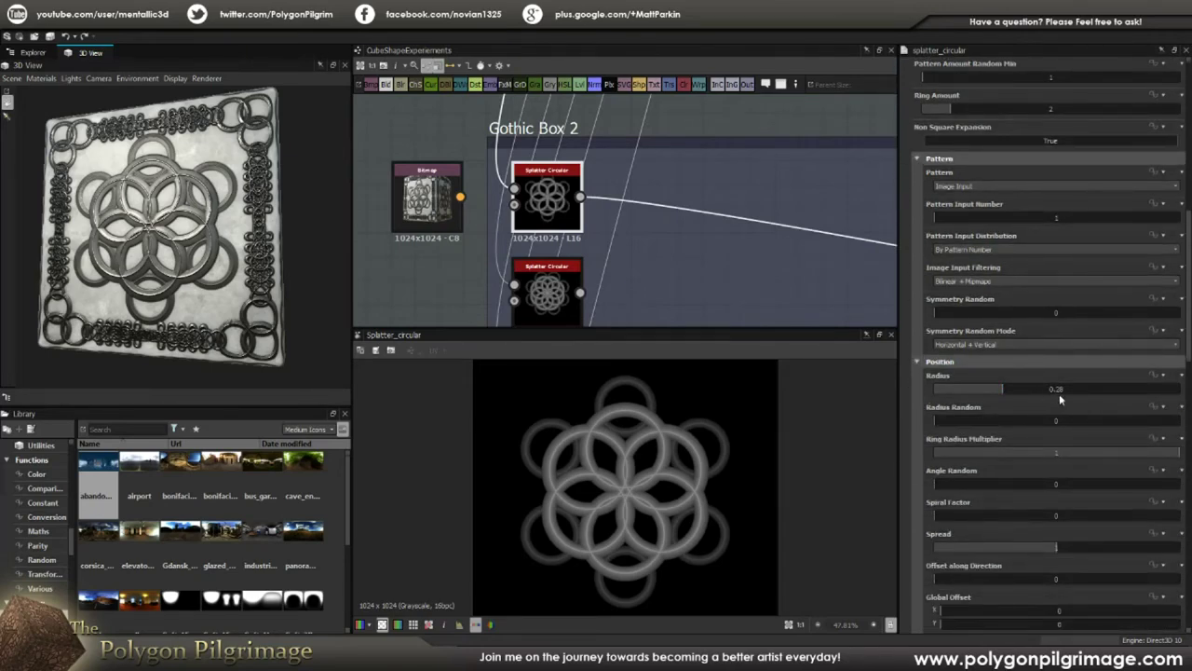
{"action": "scroll", "coordinate": [960, 390], "scroll_direction": "down", "scroll_amount": 2}
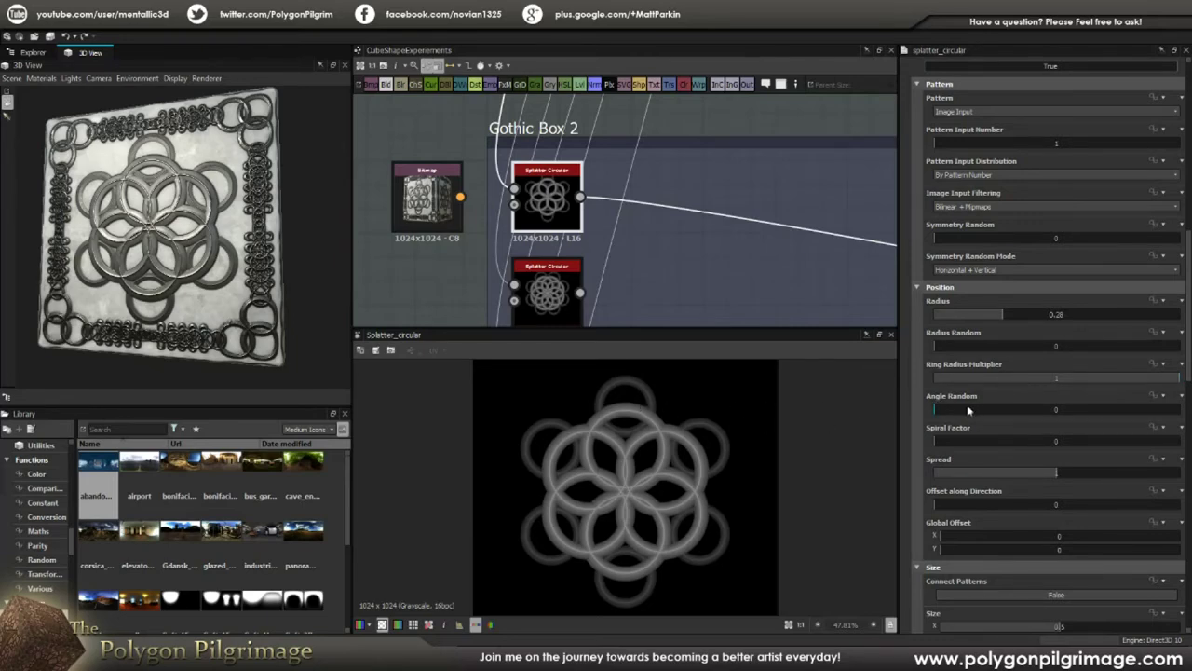
{"action": "scroll", "coordinate": [928, 421], "scroll_direction": "down", "scroll_amount": 3}
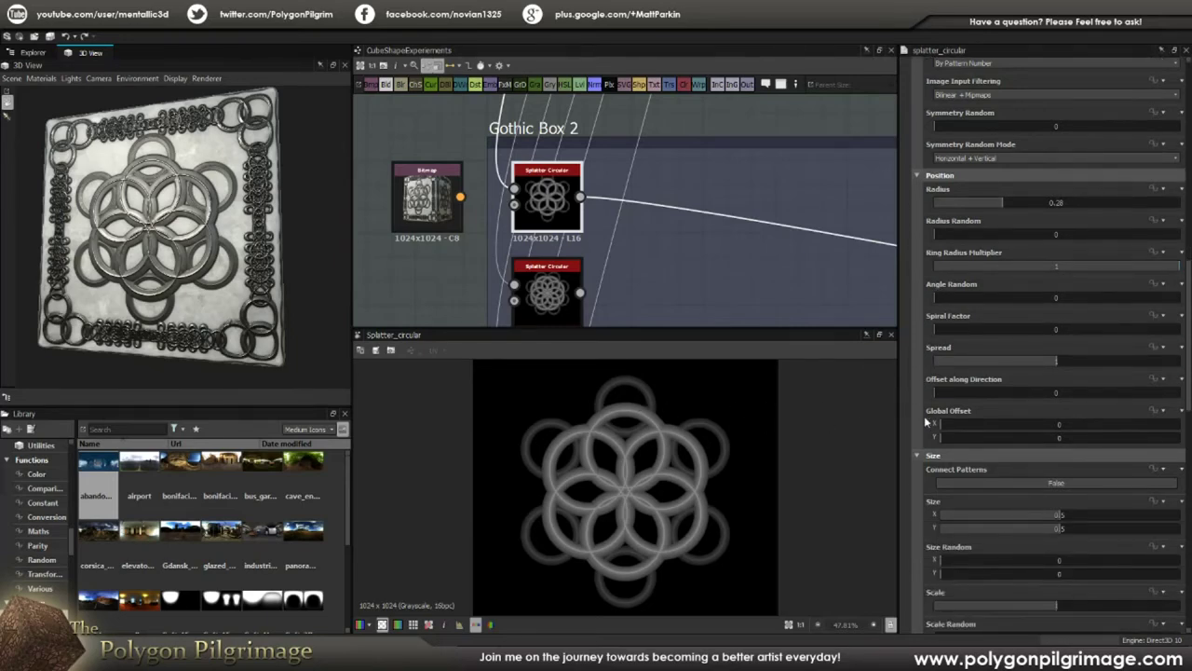
{"action": "scroll", "coordinate": [926, 403], "scroll_direction": "down", "scroll_amount": 5}
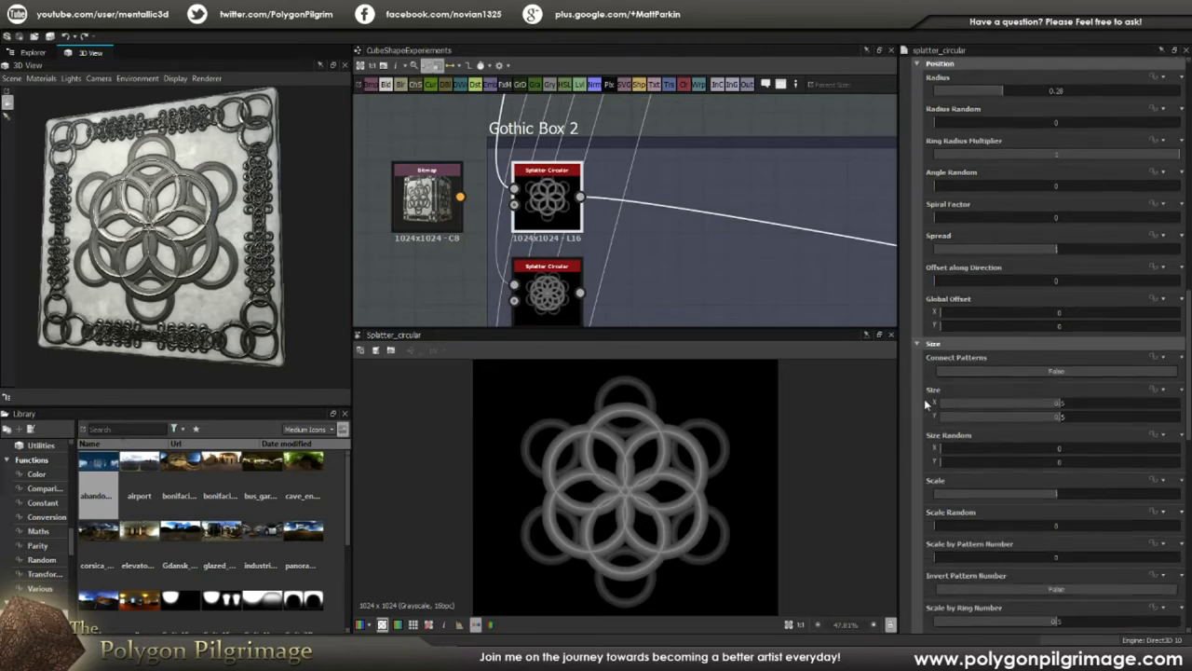
{"action": "scroll", "coordinate": [963, 429], "scroll_direction": "down", "scroll_amount": 3}
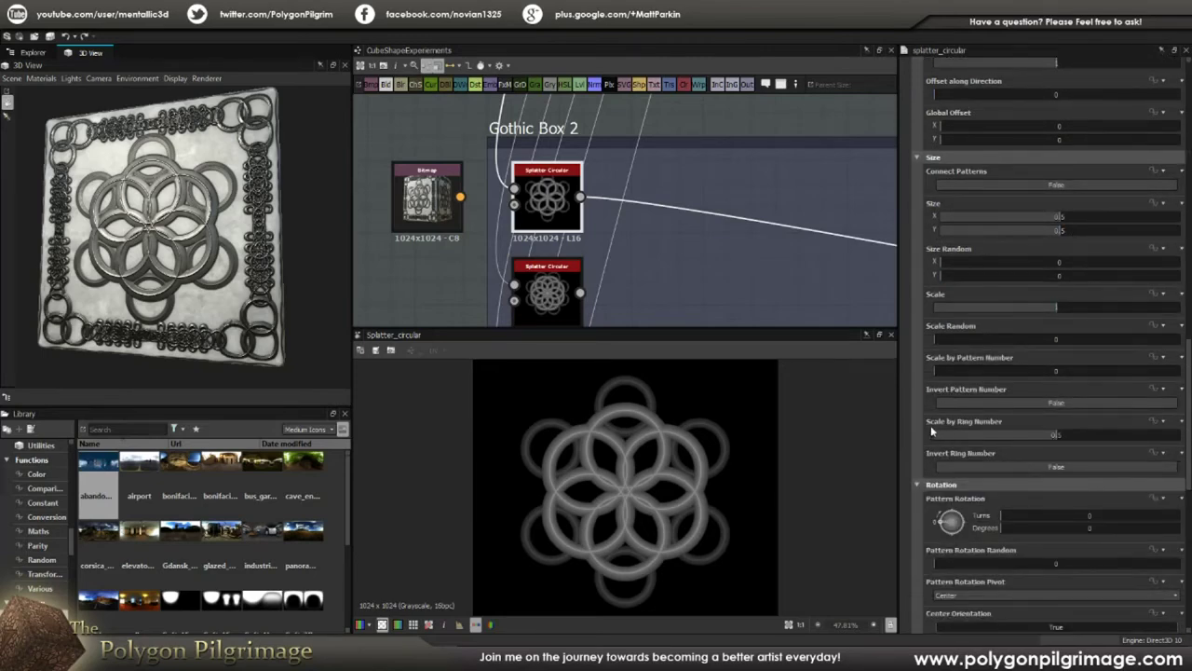
{"action": "scroll", "coordinate": [916, 424], "scroll_direction": "down", "scroll_amount": 13}
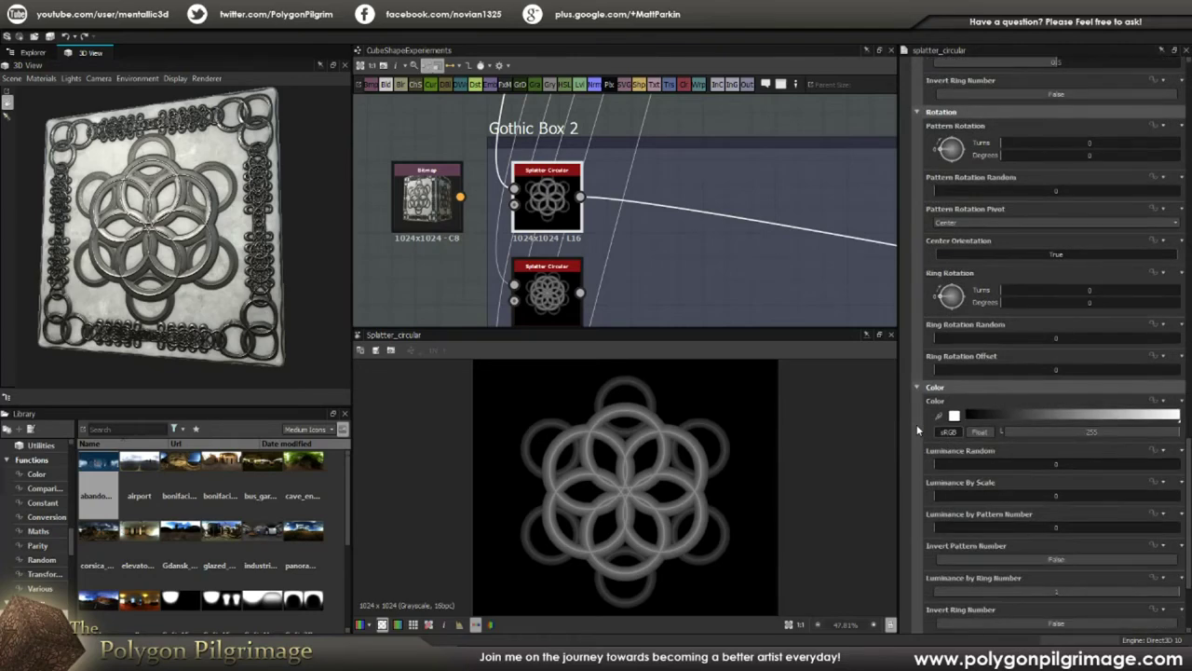
{"action": "scroll", "coordinate": [917, 423], "scroll_direction": "down", "scroll_amount": 1}
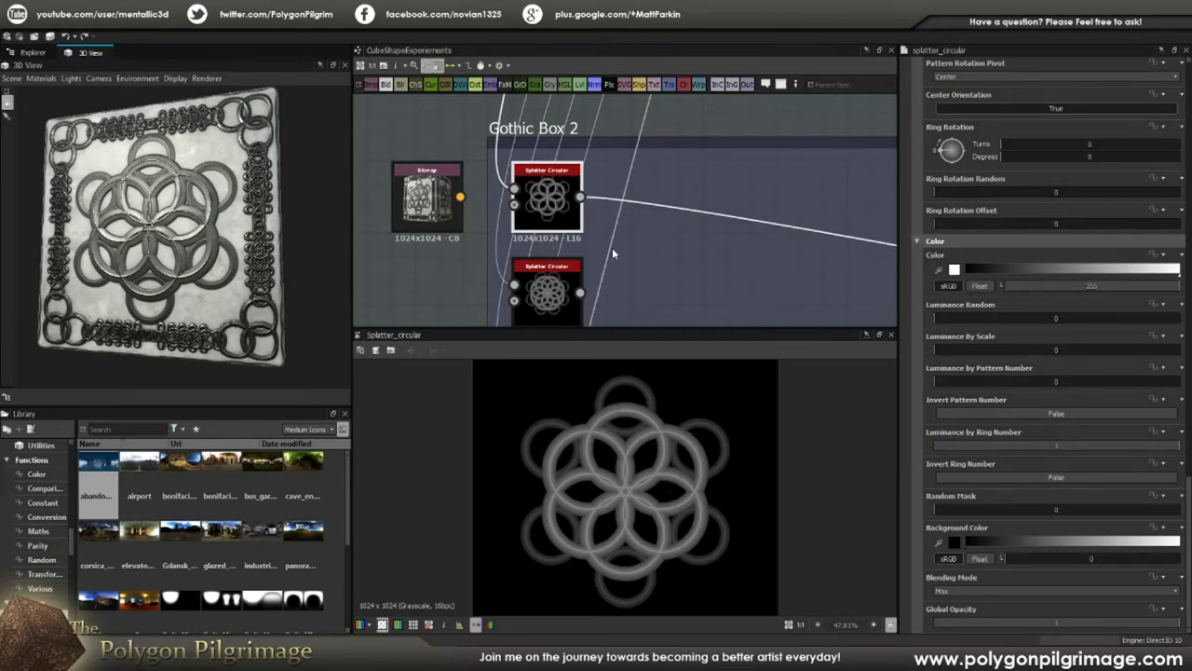
- Preview the second and third Splatter Circular nodes and check their Pattern Amount and Ring Amount settings
{"action": "middle_click_drag", "start_coordinate": [612, 248], "coordinate": [614, 201]}
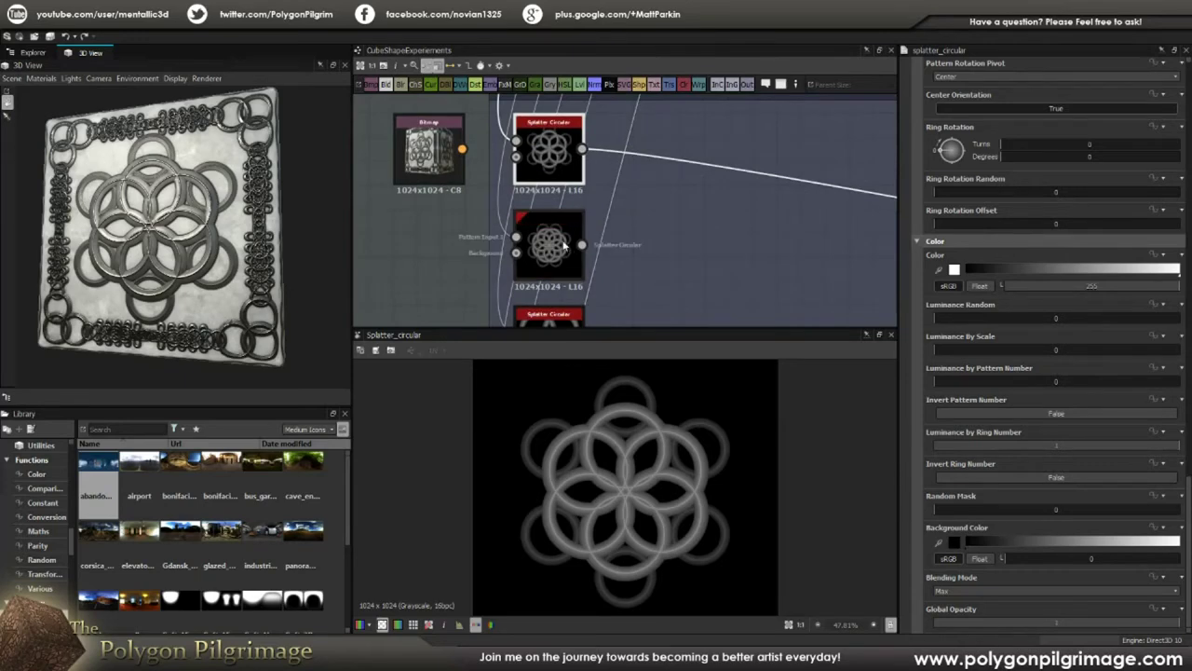
{"action": "left_click", "coordinate": [540, 226]}
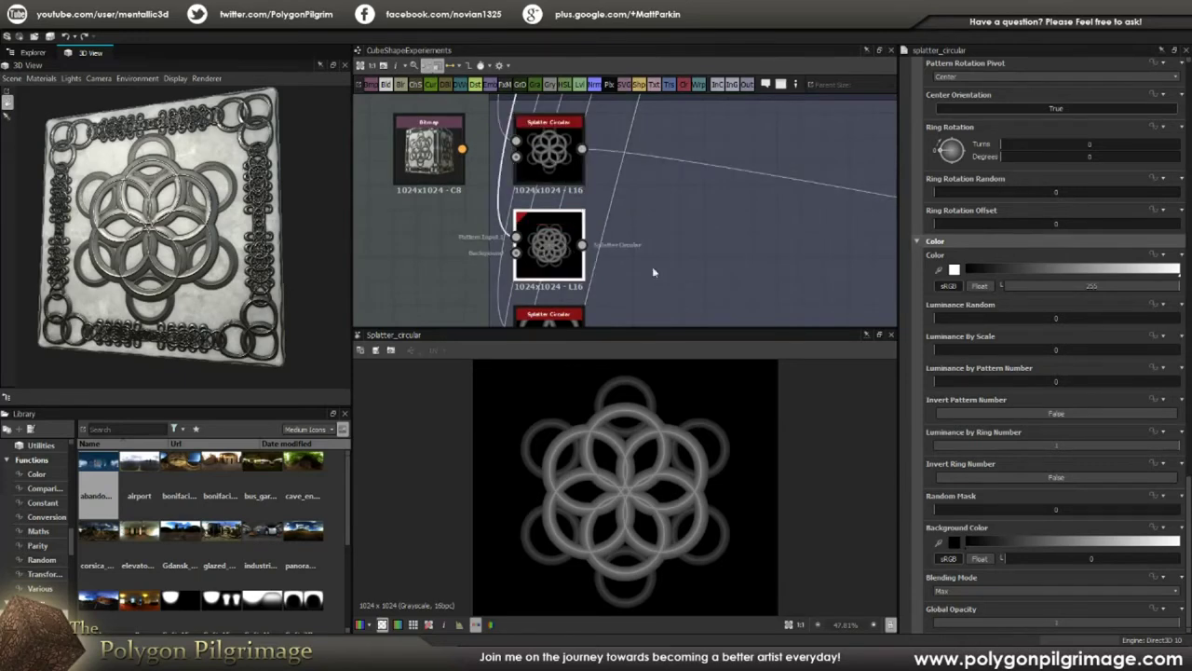
{"action": "scroll", "coordinate": [941, 410], "scroll_direction": "down", "scroll_amount": 4}
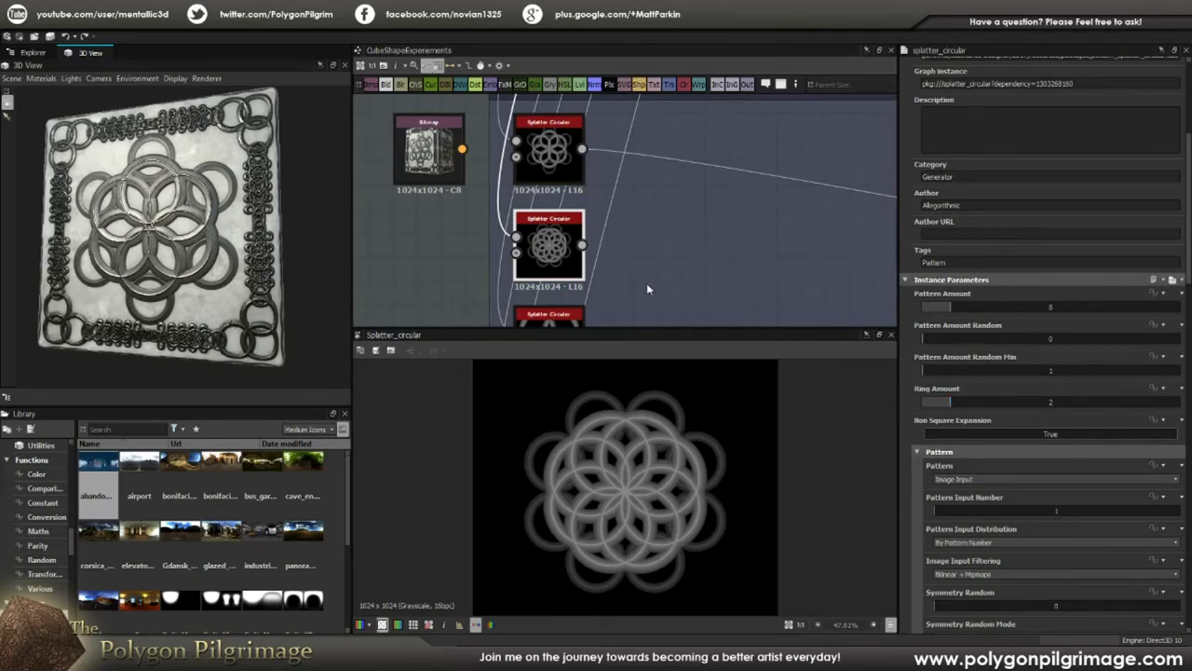
{"action": "middle_click_drag", "start_coordinate": [648, 289], "coordinate": [619, 212]}
{"action": "left_click", "coordinate": [536, 248]}
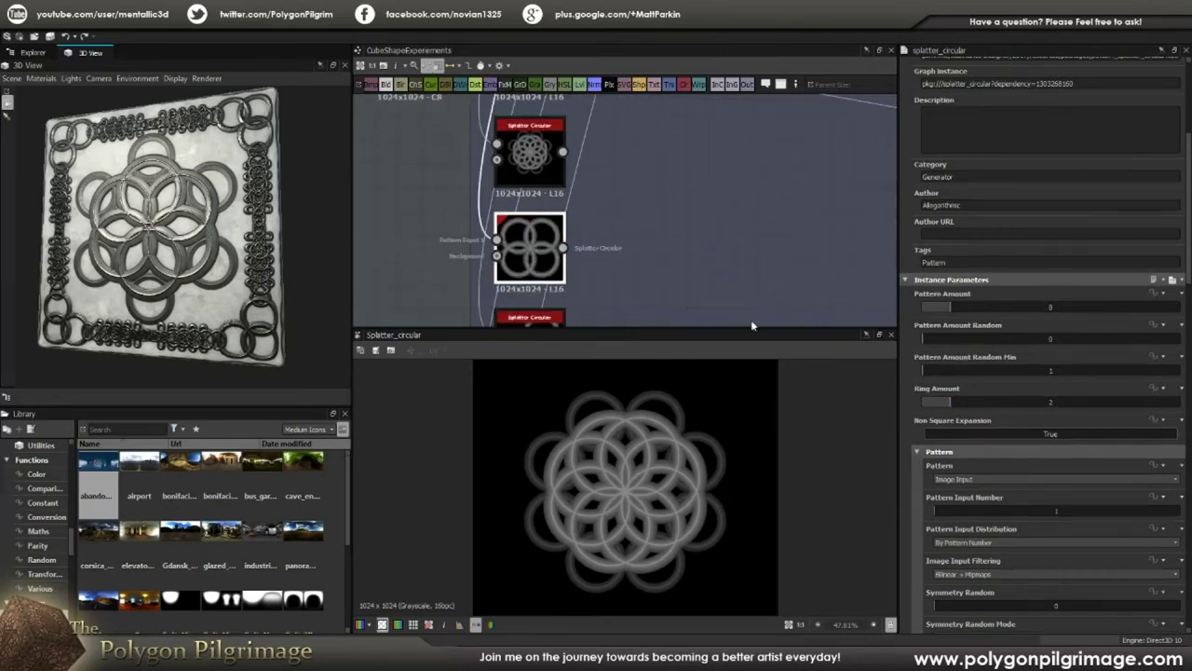
{"action": "scroll", "coordinate": [941, 427], "scroll_direction": "down", "scroll_amount": 2}
{"action": "scroll", "coordinate": [671, 440], "scroll_direction": "down", "scroll_amount": 2}
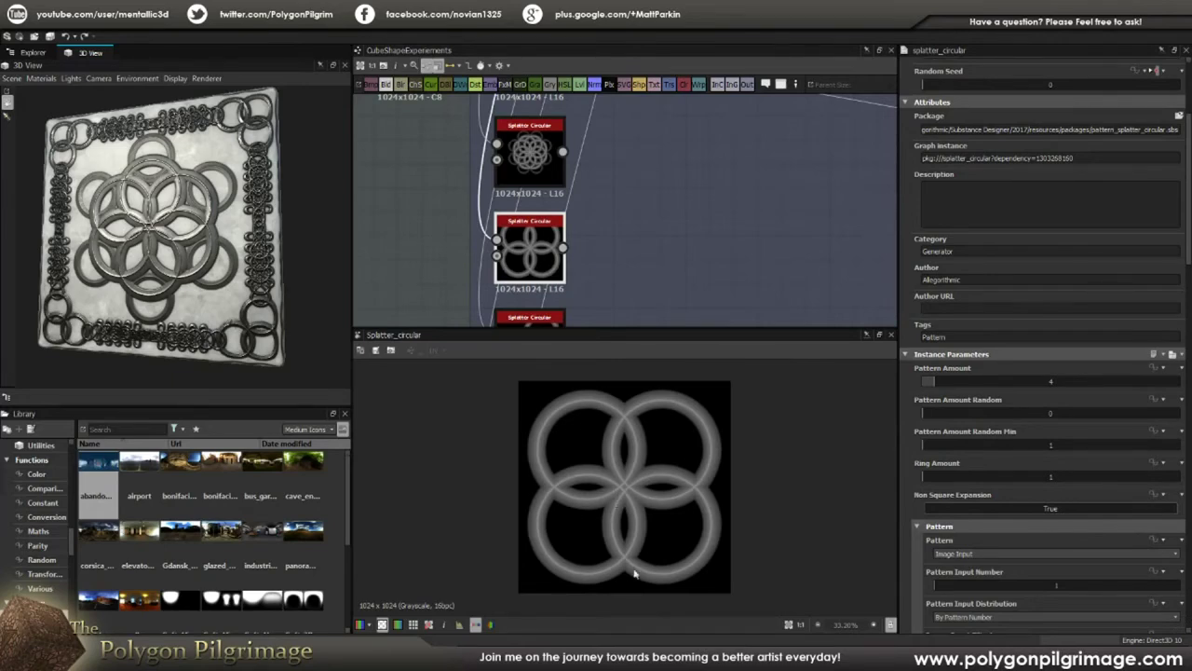
- Preview the fourth Splatter Circular node with the three-ring corner shape and review its parameters through to Random Mask
{"action": "scroll", "coordinate": [989, 455], "scroll_direction": "down", "scroll_amount": 2}
{"action": "middle_click_drag", "start_coordinate": [647, 245], "coordinate": [606, 167]}
{"action": "left_click", "coordinate": [515, 261]}
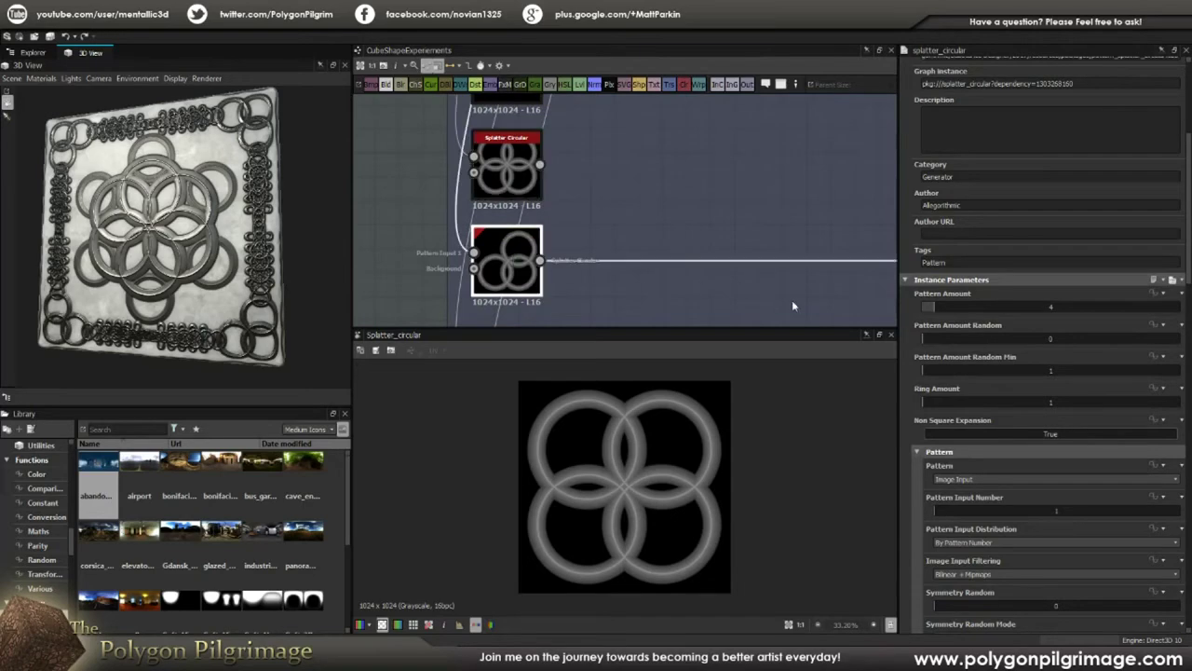
{"action": "scroll", "coordinate": [922, 402], "scroll_direction": "down", "scroll_amount": 10}
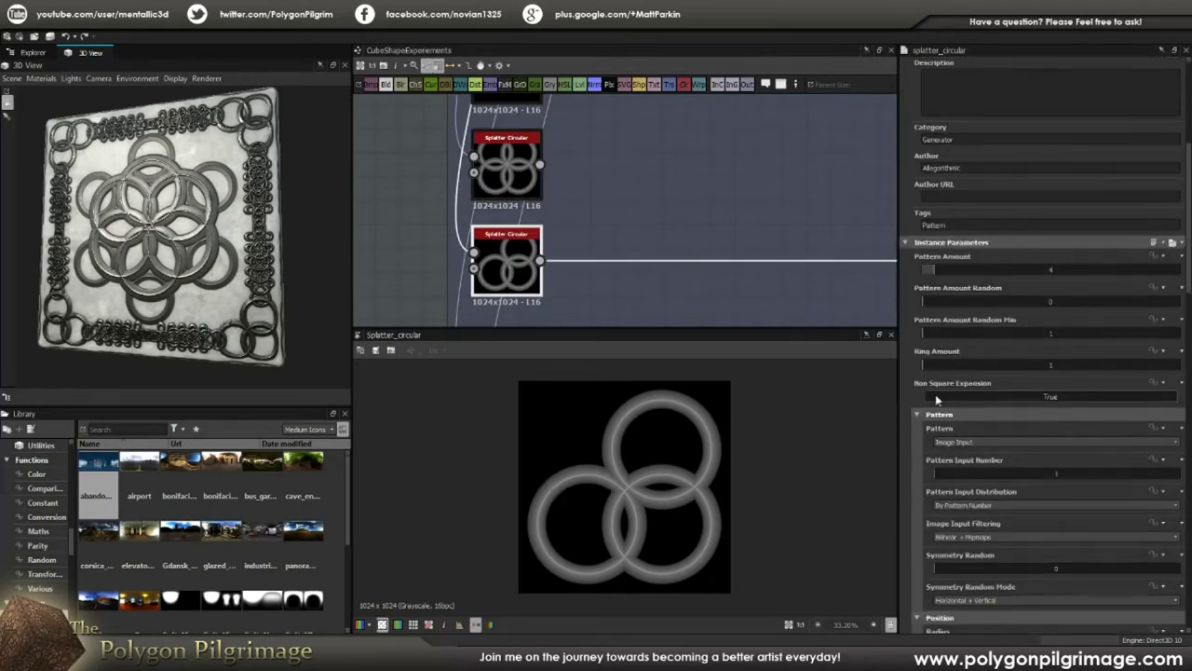
{"action": "scroll", "coordinate": [935, 398], "scroll_direction": "down", "scroll_amount": 18}
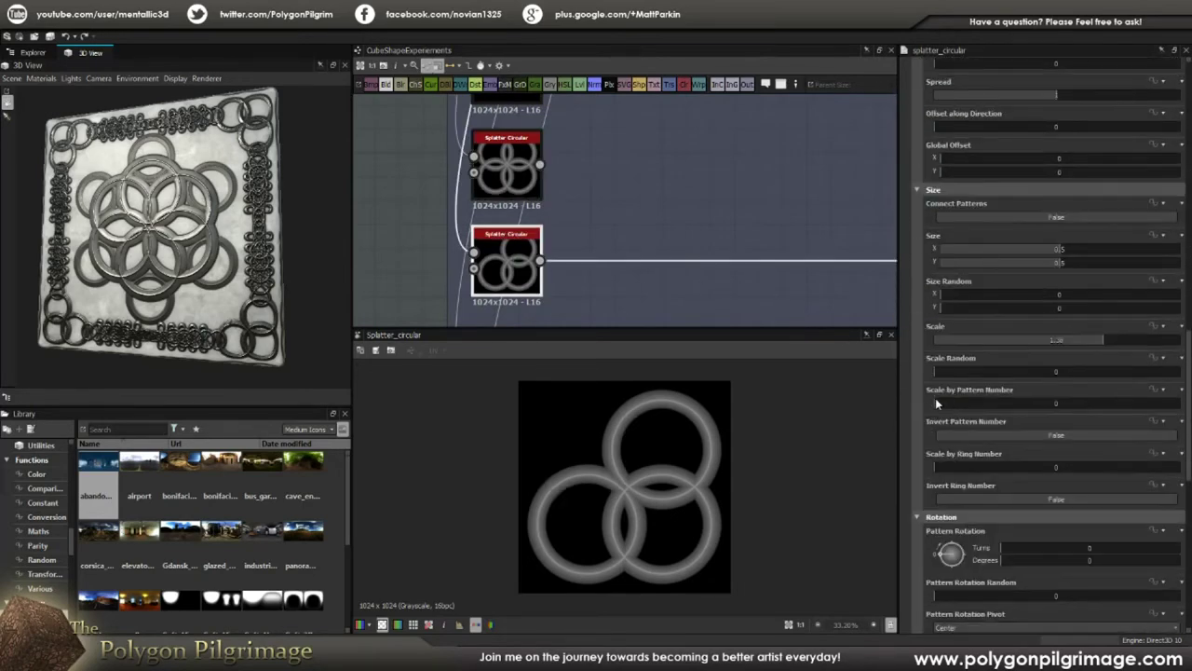
{"action": "scroll", "coordinate": [936, 401], "scroll_direction": "down", "scroll_amount": 7}
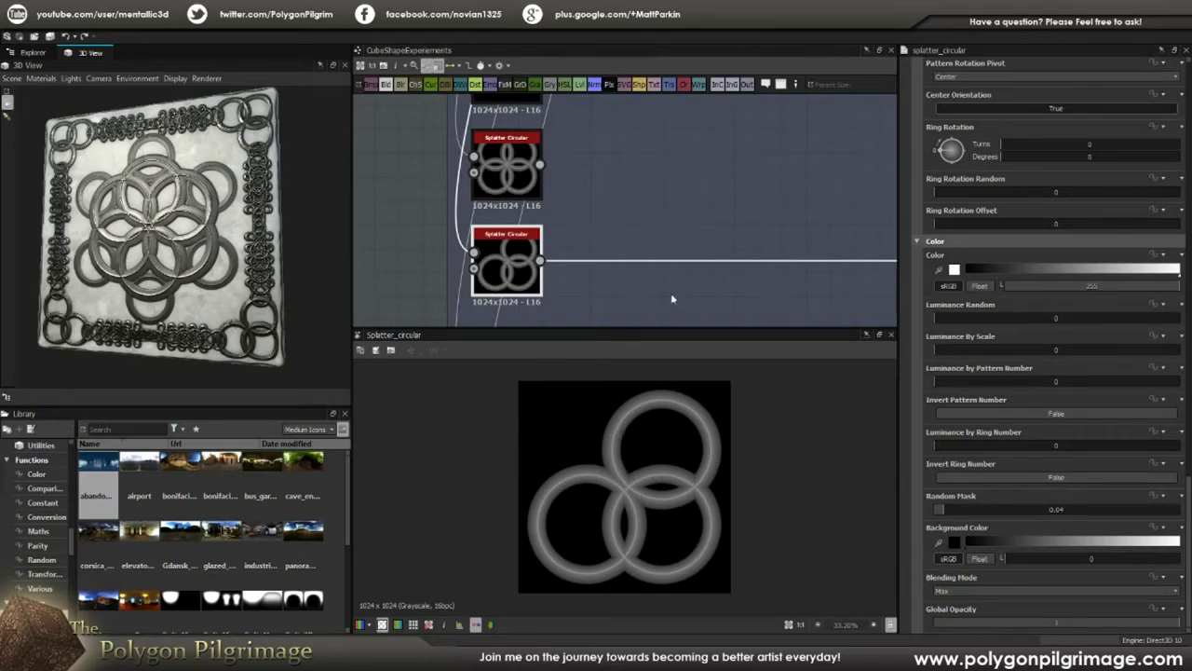
- Preview the corner-ring chain in turn: the first Transformation 2D, the Blend combining all four corners, and the Max (Lighten) Blend after it
{"action": "scroll", "coordinate": [678, 254], "scroll_direction": "down", "scroll_amount": 5}
{"action": "middle_click_drag", "start_coordinate": [756, 257], "coordinate": [528, 217]}
{"action": "middle_click_drag", "start_coordinate": [673, 239], "coordinate": [587, 216]}
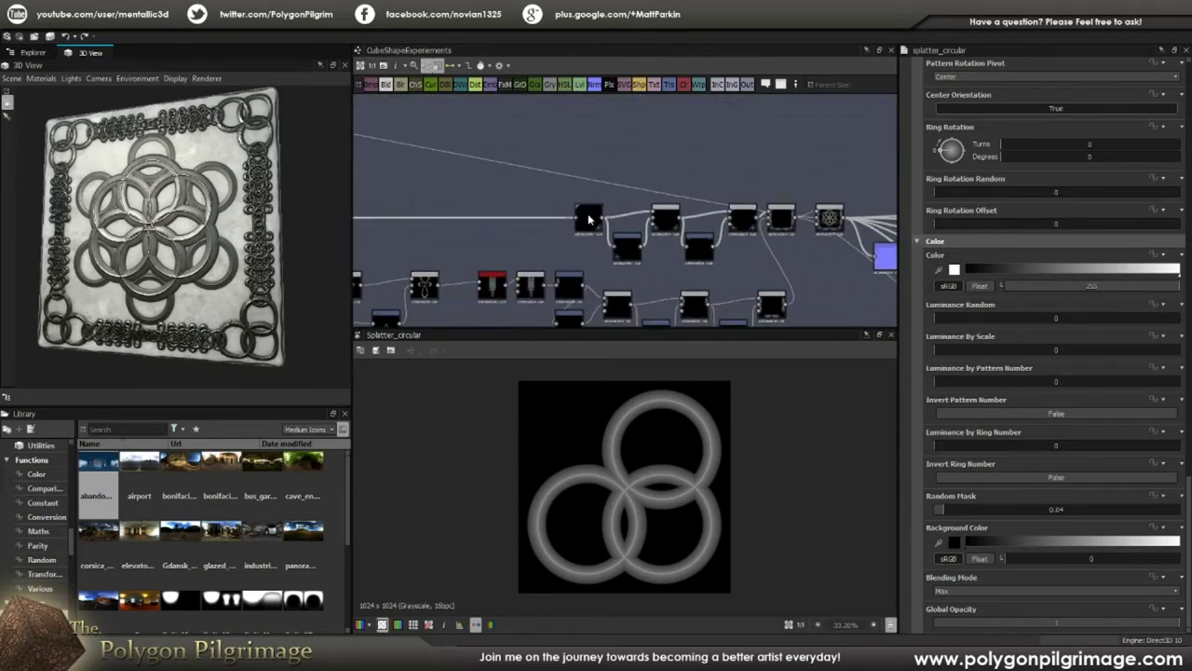
{"action": "scroll", "coordinate": [588, 217], "scroll_direction": "up", "scroll_amount": 2}
{"action": "double_click", "coordinate": [589, 220]}
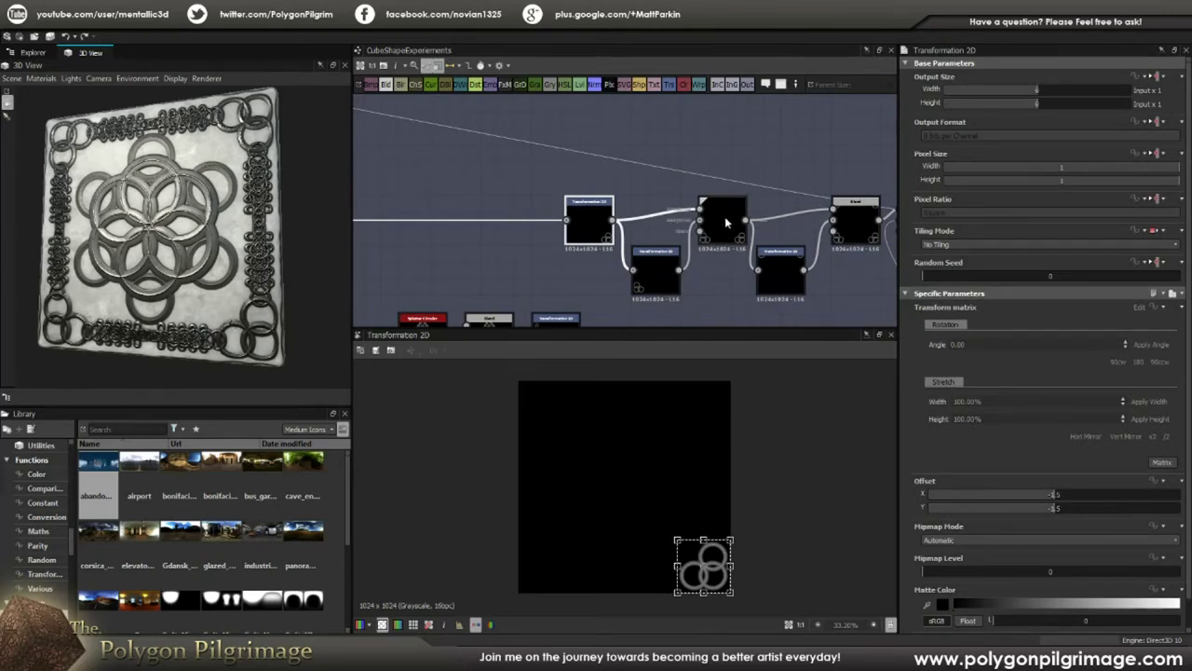
{"action": "double_click", "coordinate": [849, 222]}
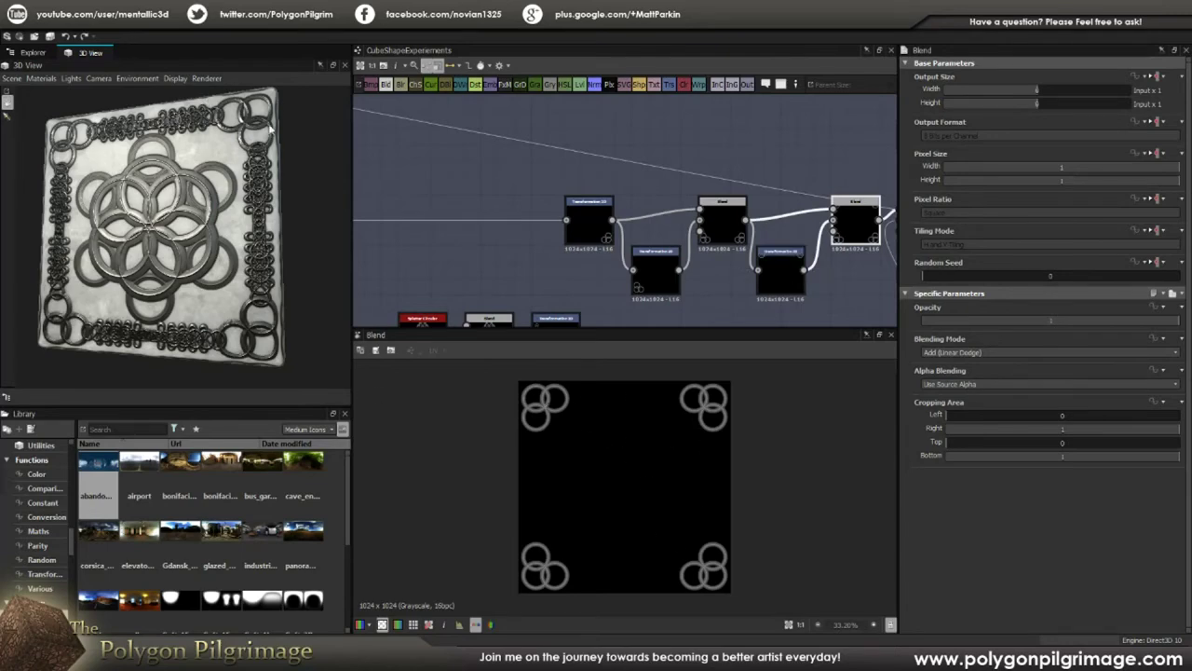
{"action": "middle_click_drag", "start_coordinate": [745, 174], "coordinate": [562, 158]}
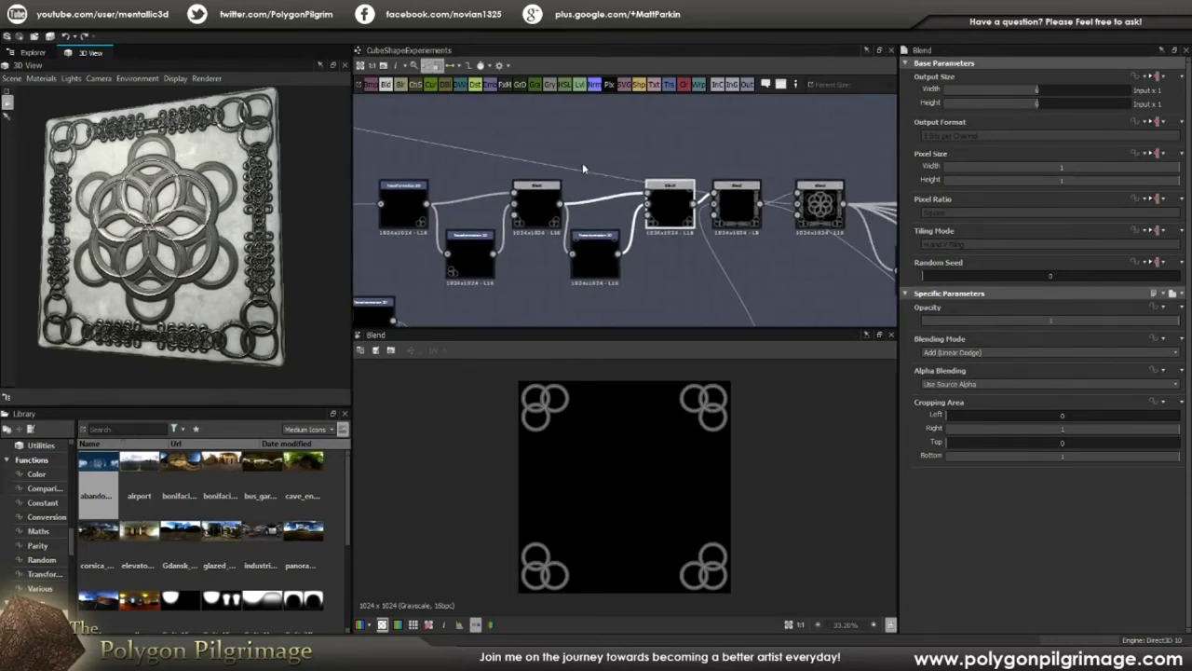
{"action": "double_click", "coordinate": [736, 210]}
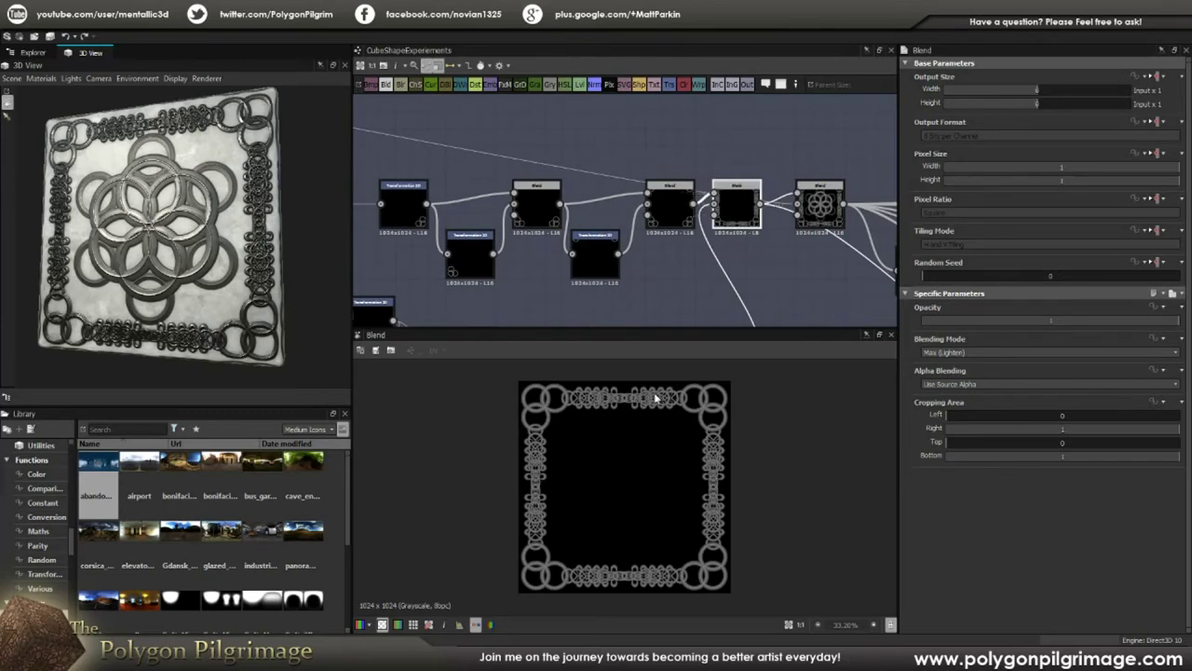
- Preview the Blend feeding the chain-link splatter in the lower node row, and the Shape Mapper node that starts that row
{"action": "middle_click_drag", "start_coordinate": [677, 244], "coordinate": [705, 192]}
{"action": "scroll", "coordinate": [691, 201], "scroll_direction": "down", "scroll_amount": 4}
{"action": "middle_click_drag", "start_coordinate": [618, 237], "coordinate": [737, 241]}
{"action": "middle_click_drag", "start_coordinate": [584, 240], "coordinate": [635, 177]}
{"action": "scroll", "coordinate": [508, 216], "scroll_direction": "up", "scroll_amount": 4}
{"action": "scroll", "coordinate": [669, 181], "scroll_direction": "down", "scroll_amount": 2}
{"action": "middle_click_drag", "start_coordinate": [697, 211], "coordinate": [572, 220]}
{"action": "left_click", "coordinate": [756, 200]}
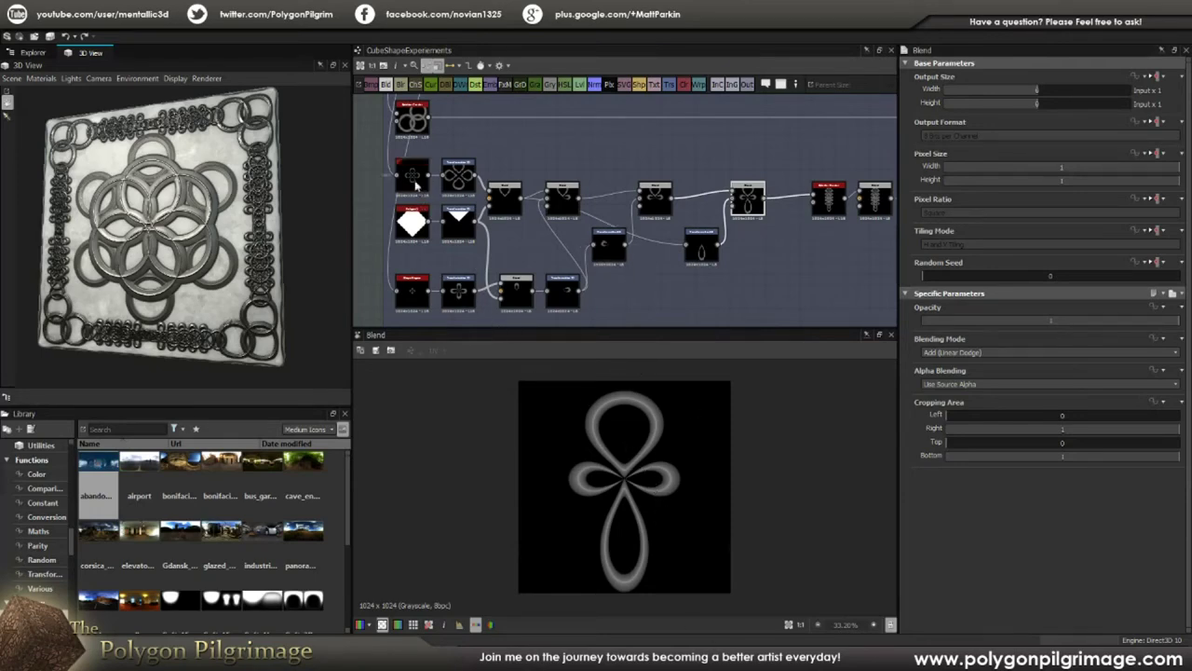
{"action": "scroll", "coordinate": [412, 180], "scroll_direction": "up", "scroll_amount": 2}
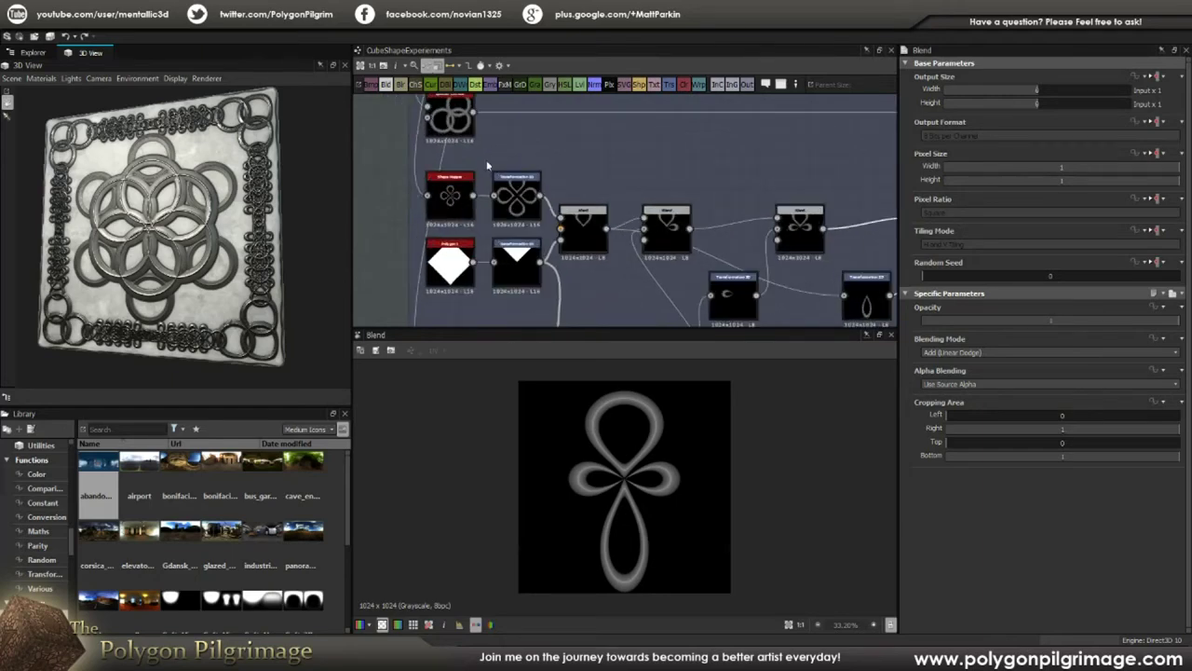
{"action": "left_click", "coordinate": [450, 195]}
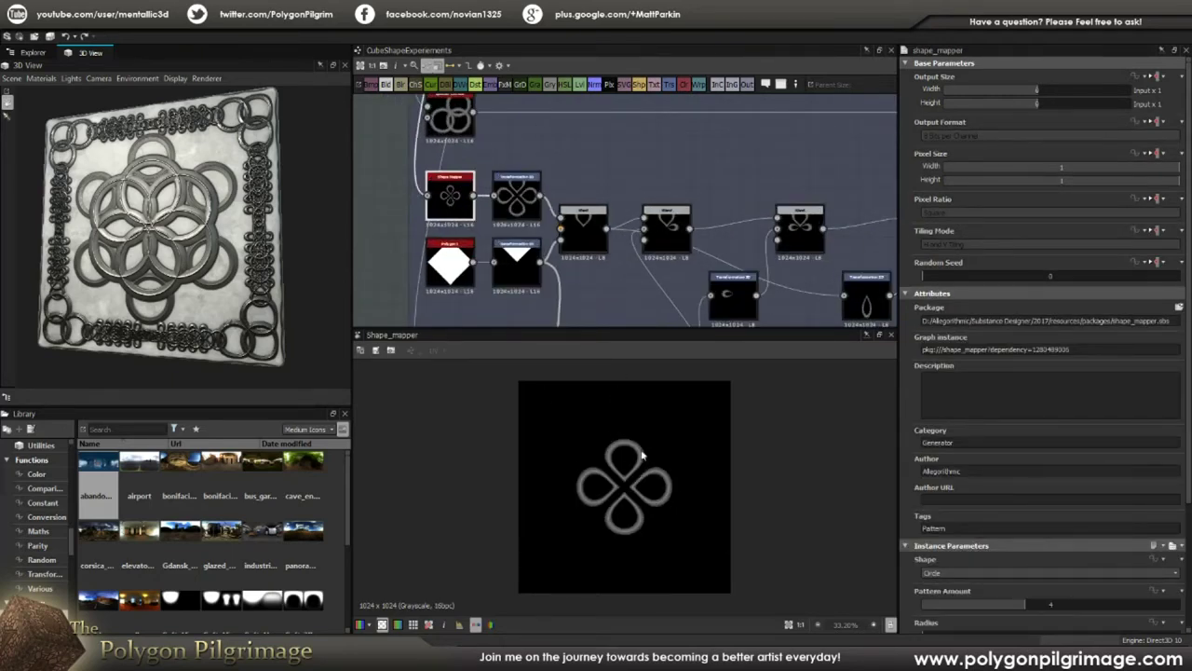
- Review the upper Shape Mapper's Circle shape and pattern parameters, and preview the Transformation 2D that enlarges its four-petal output
{"action": "scroll", "coordinate": [998, 451], "scroll_direction": "down", "scroll_amount": 3}
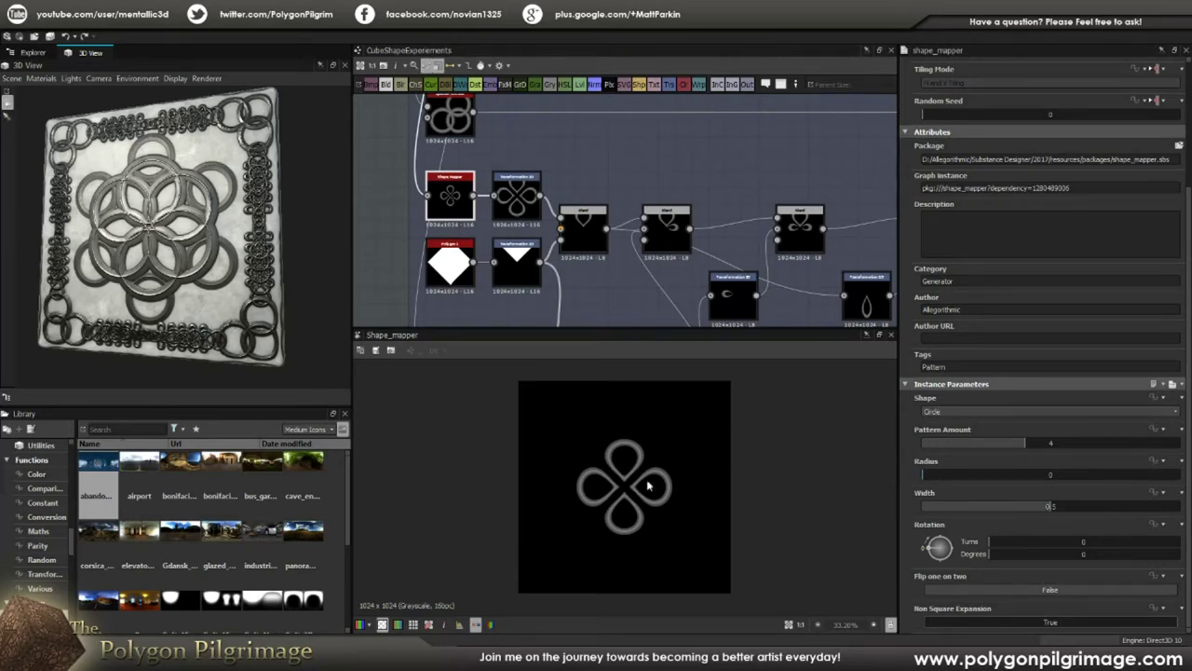
{"action": "double_click", "coordinate": [517, 191]}
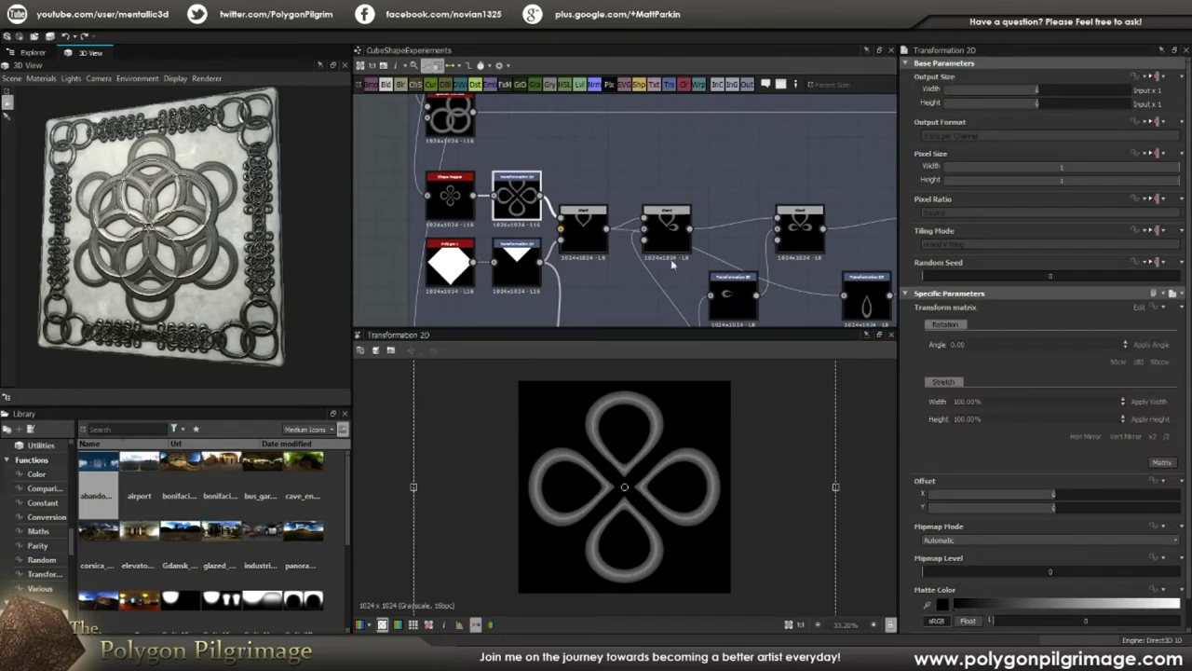
- Preview the Polygon 1 diamond, the Transformation 2D turning it into a triangle mask, and the Blend isolating the upper petal with it
{"action": "middle_click_drag", "start_coordinate": [583, 255], "coordinate": [604, 224]}
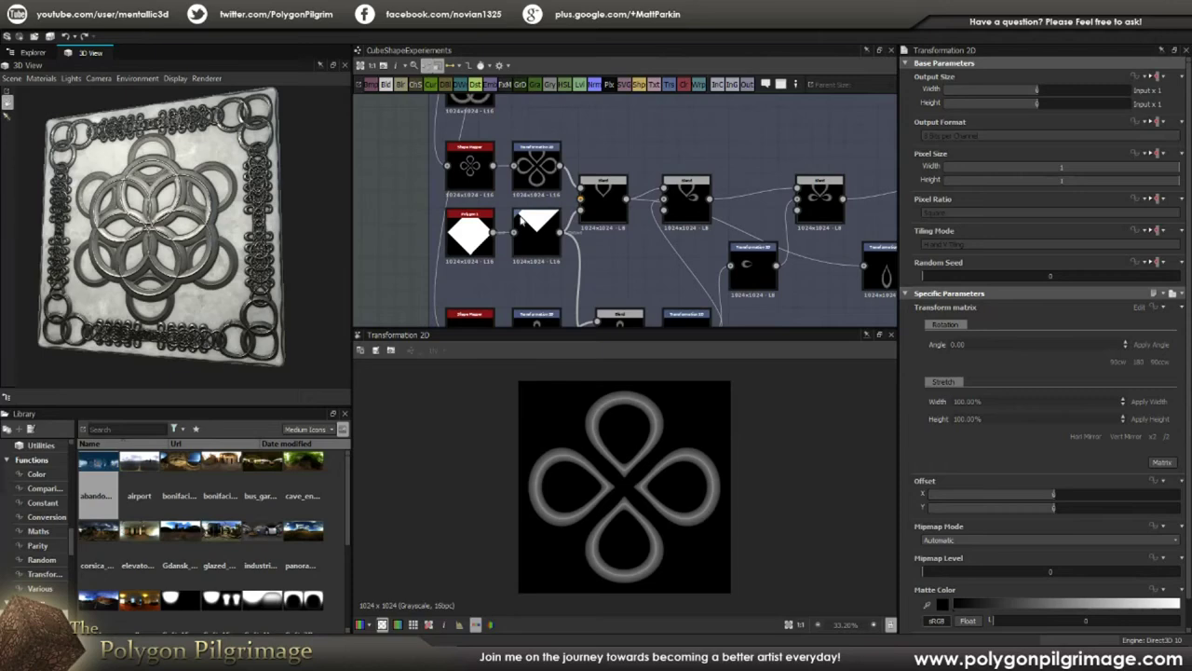
{"action": "double_click", "coordinate": [468, 232]}
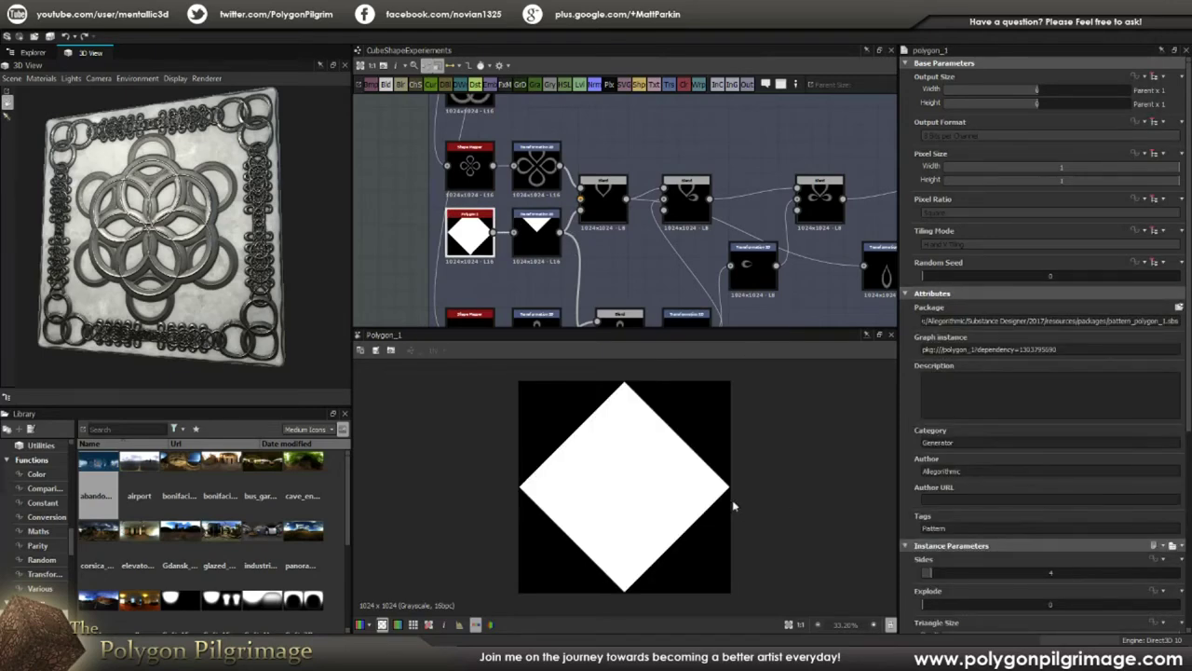
{"action": "scroll", "coordinate": [1023, 527], "scroll_direction": "down", "scroll_amount": 6}
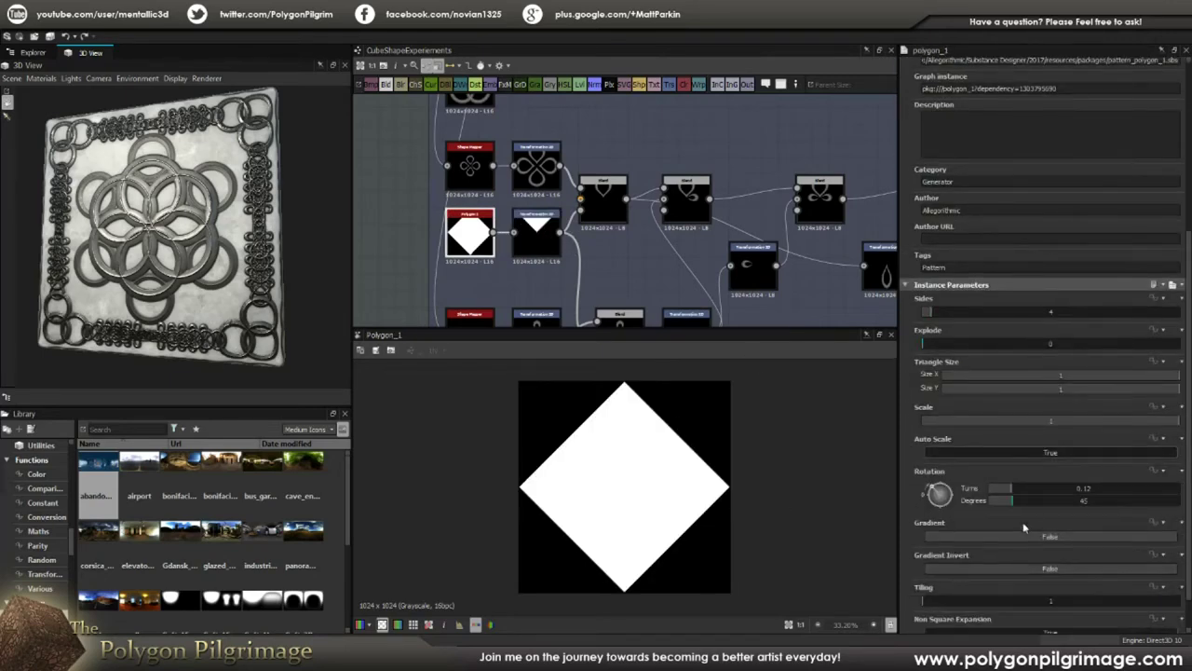
{"action": "double_click", "coordinate": [537, 238]}
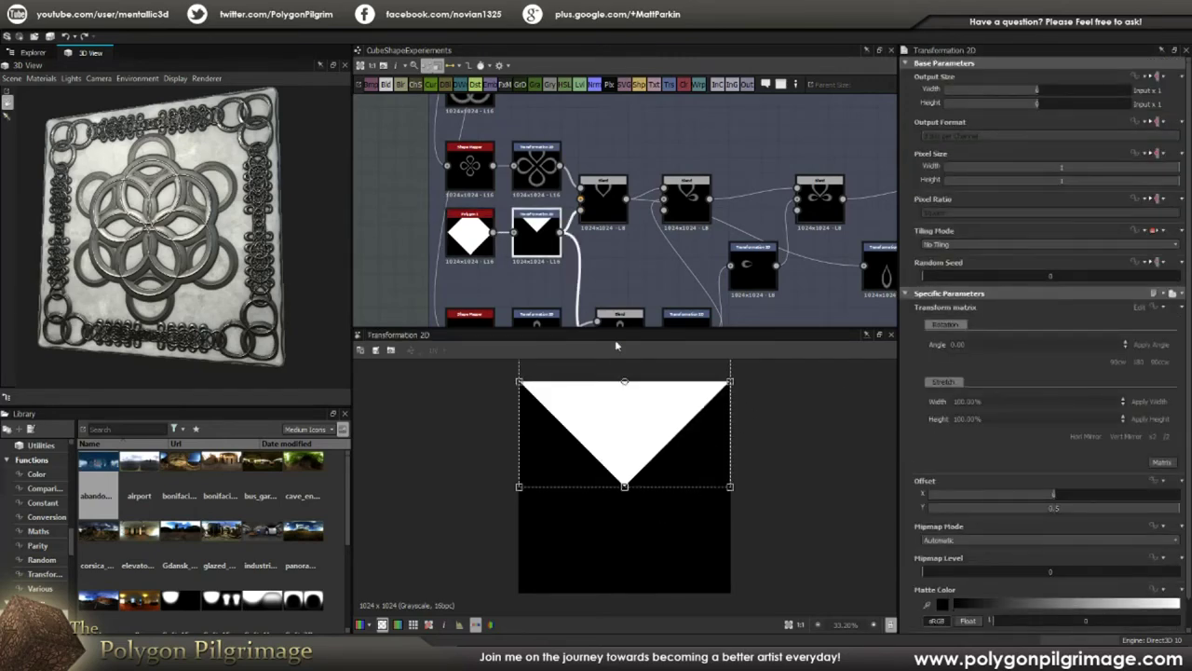
{"action": "double_click", "coordinate": [603, 200]}
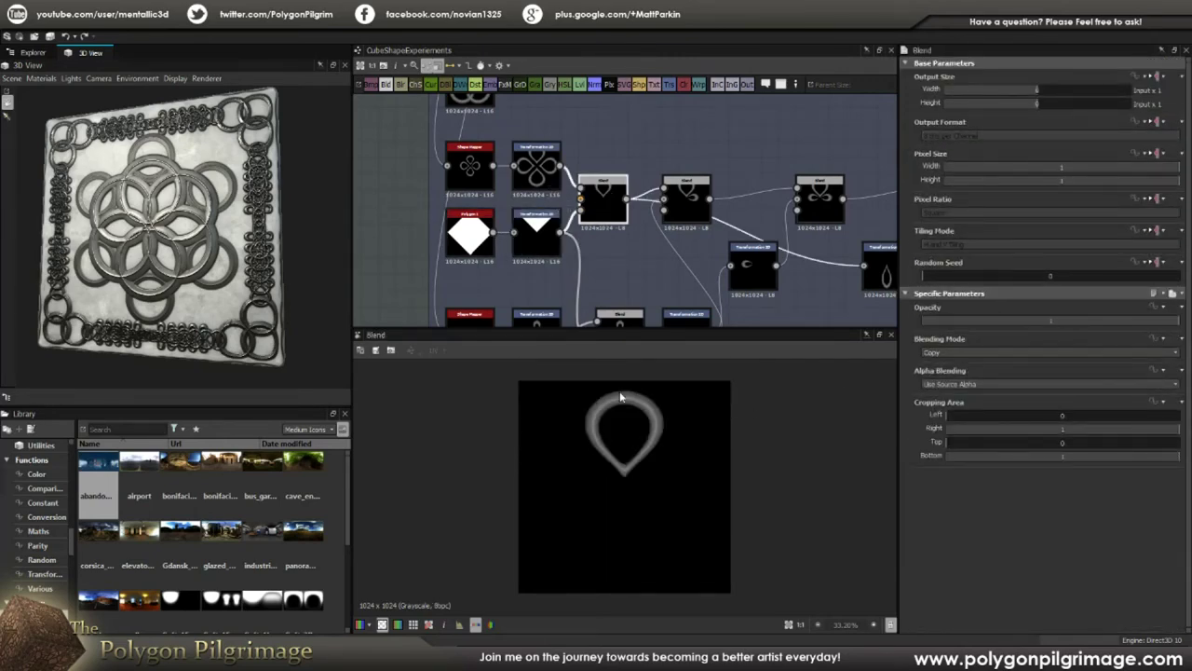
- Preview the lower Shape Mapper with the narrower four-petal shape and review its Pattern Amount, Radius and Width
{"action": "scroll", "coordinate": [616, 218], "scroll_direction": "down", "scroll_amount": 2}
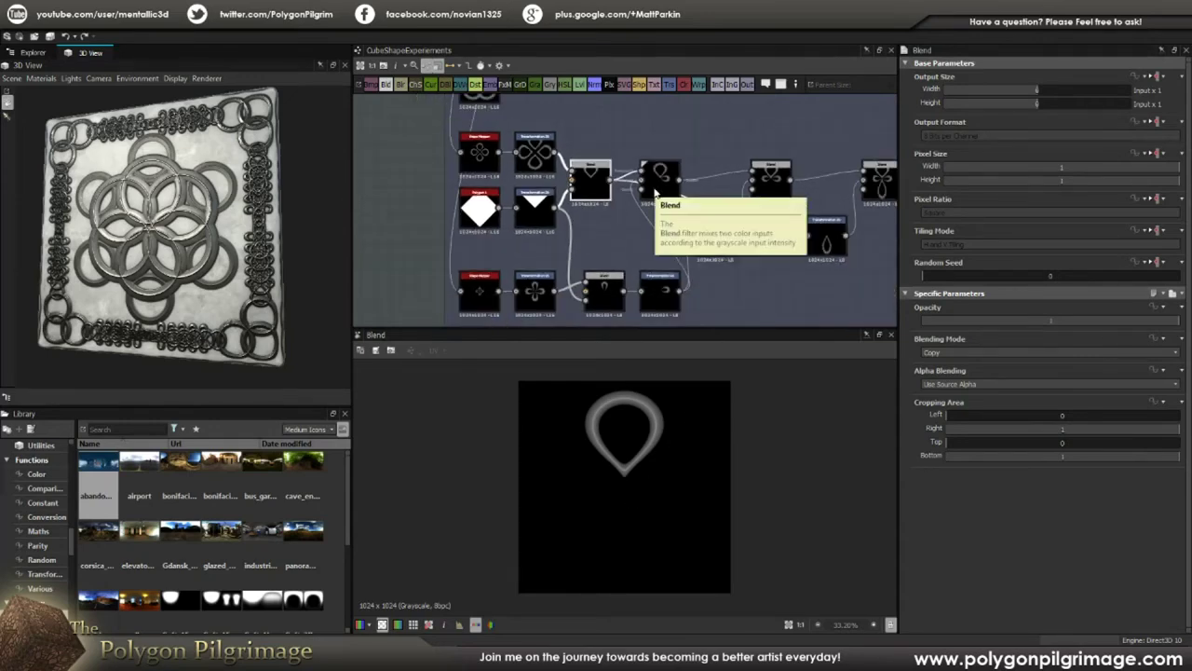
{"action": "double_click", "coordinate": [480, 291]}
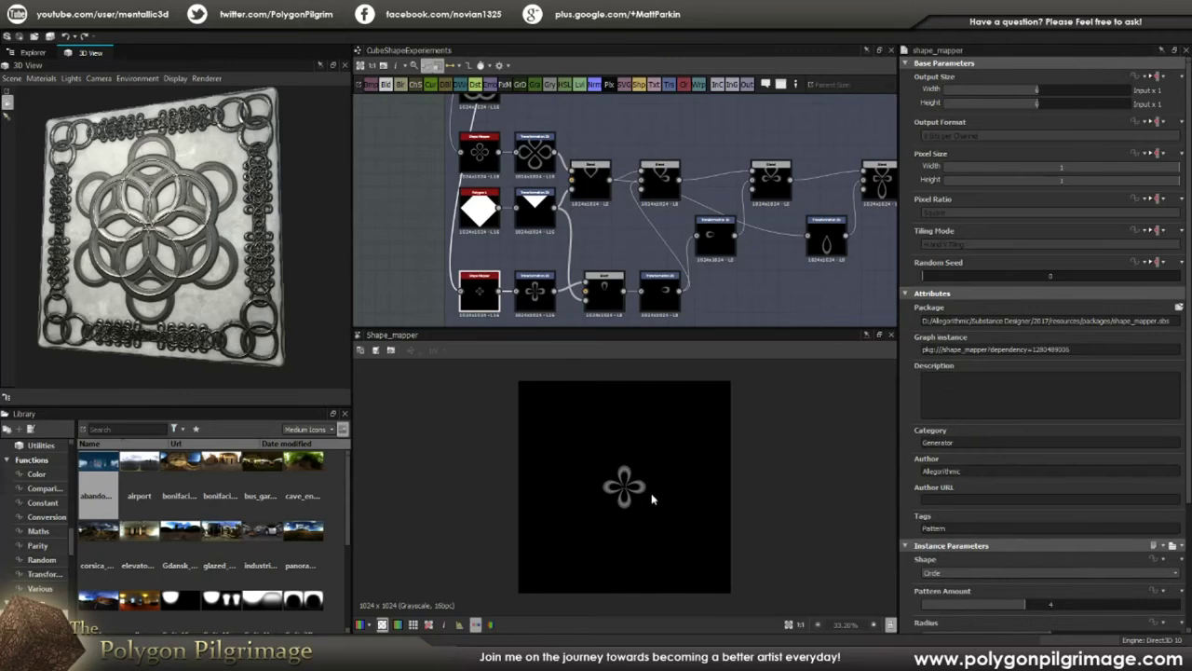
{"action": "scroll", "coordinate": [920, 451], "scroll_direction": "down", "scroll_amount": 3}
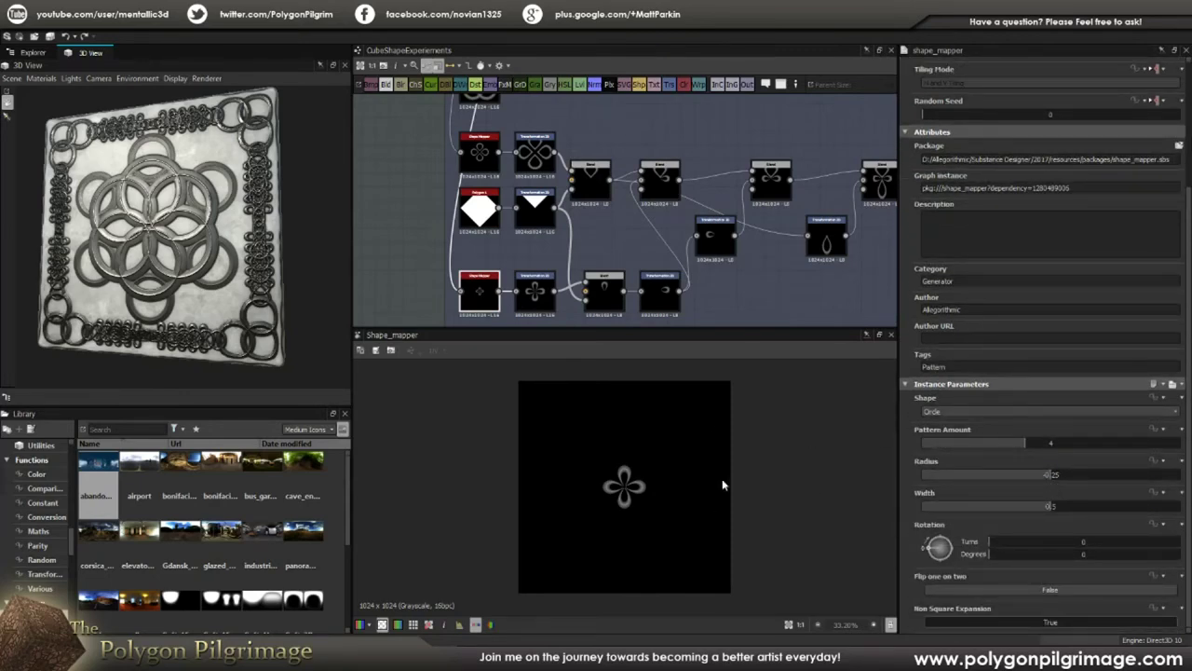
{"action": "scroll", "coordinate": [631, 493], "scroll_direction": "up", "scroll_amount": 8}
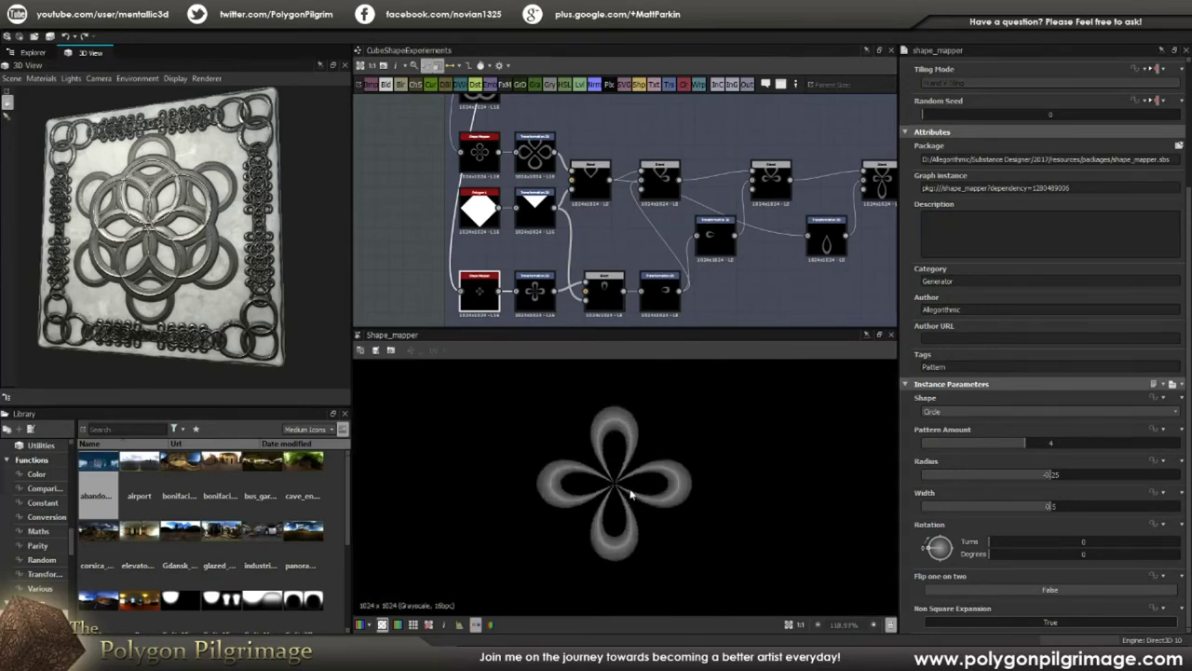
{"action": "scroll", "coordinate": [632, 494], "scroll_direction": "down", "scroll_amount": 5}
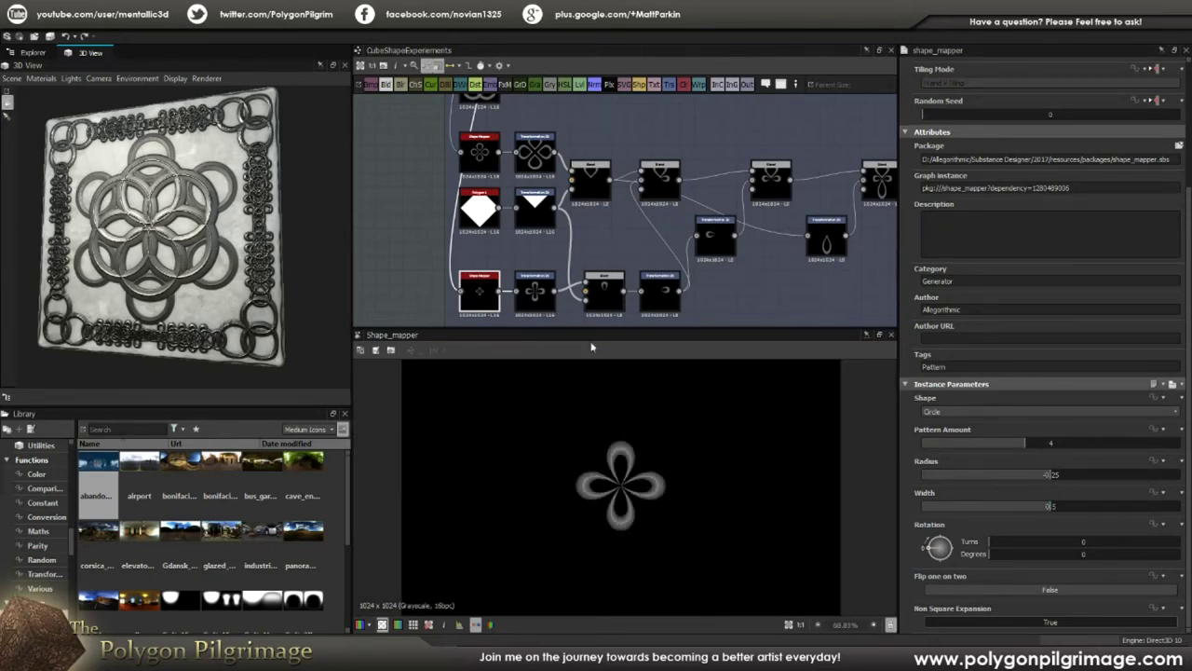
- Preview the lower row's enlarging Transformation 2D, the Blend masking a single narrow petal, and the Transformation 2D rotating it sideways
{"action": "double_click", "coordinate": [534, 290]}
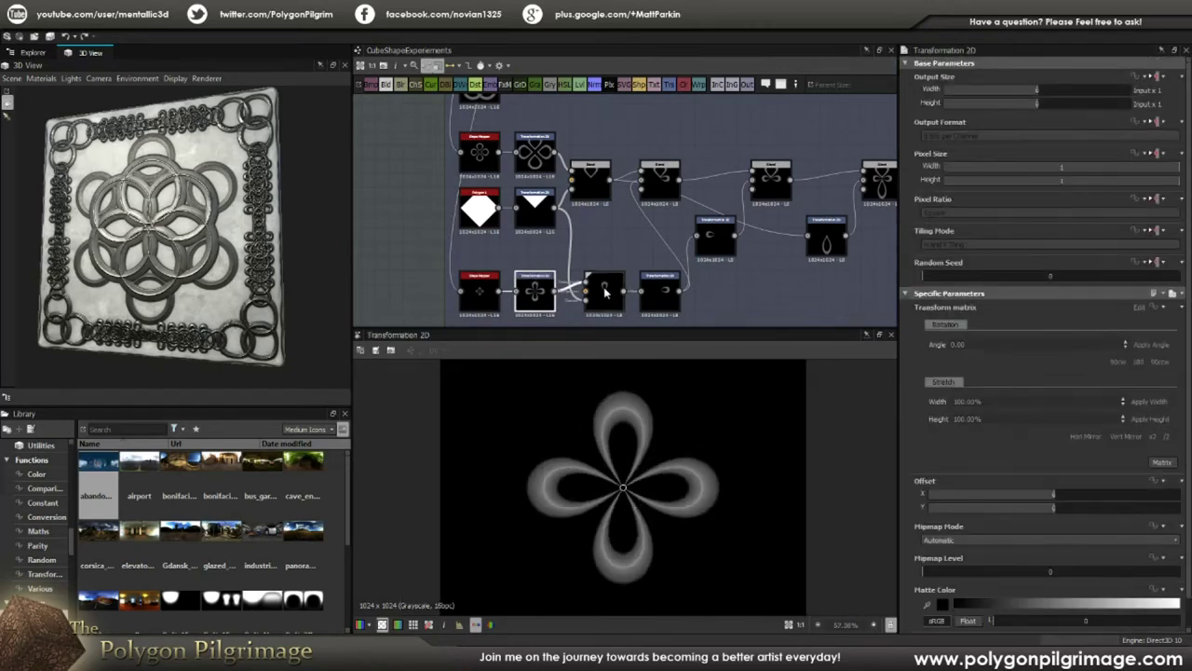
{"action": "double_click", "coordinate": [605, 291]}
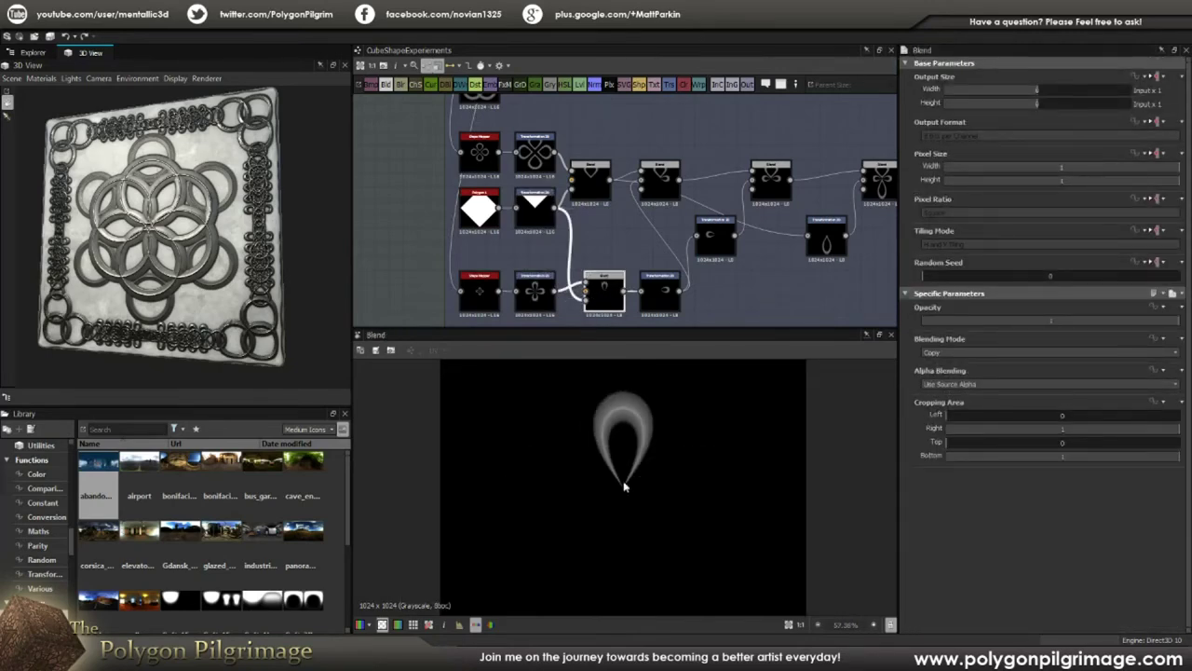
{"action": "scroll", "coordinate": [622, 493], "scroll_direction": "down", "scroll_amount": 1}
{"action": "double_click", "coordinate": [659, 291]}
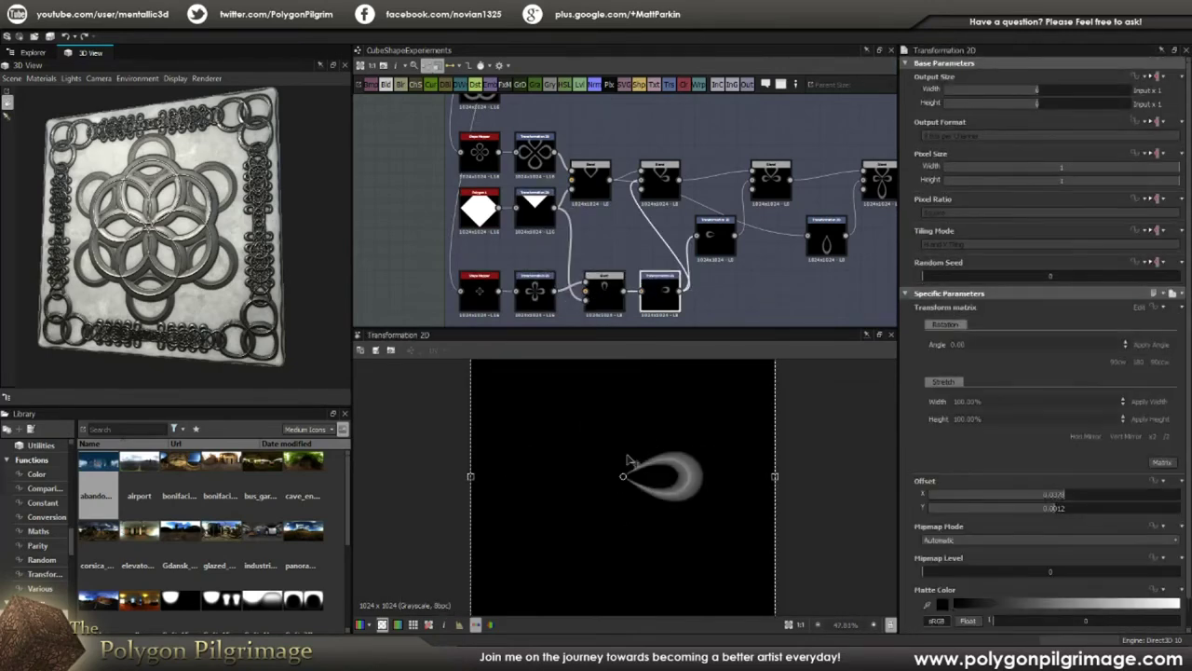
- Preview the two Add (Linear Dodge) Blends that attach the narrow side petals to the upper petal
{"action": "double_click", "coordinate": [660, 183]}
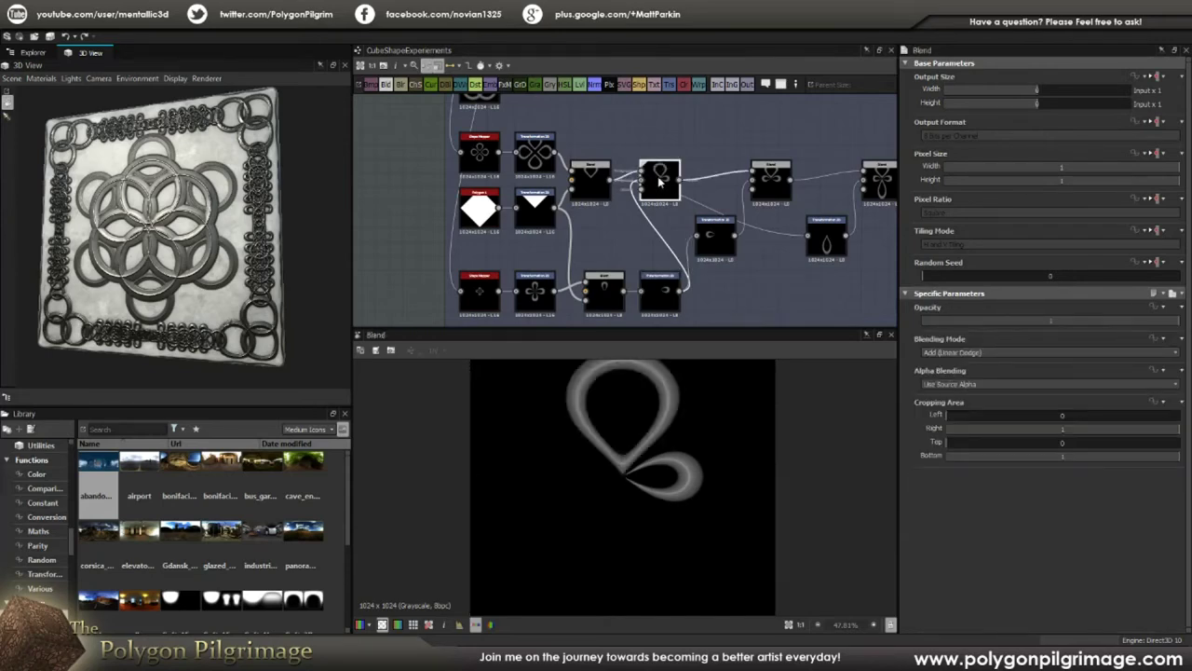
{"action": "double_click", "coordinate": [715, 237]}
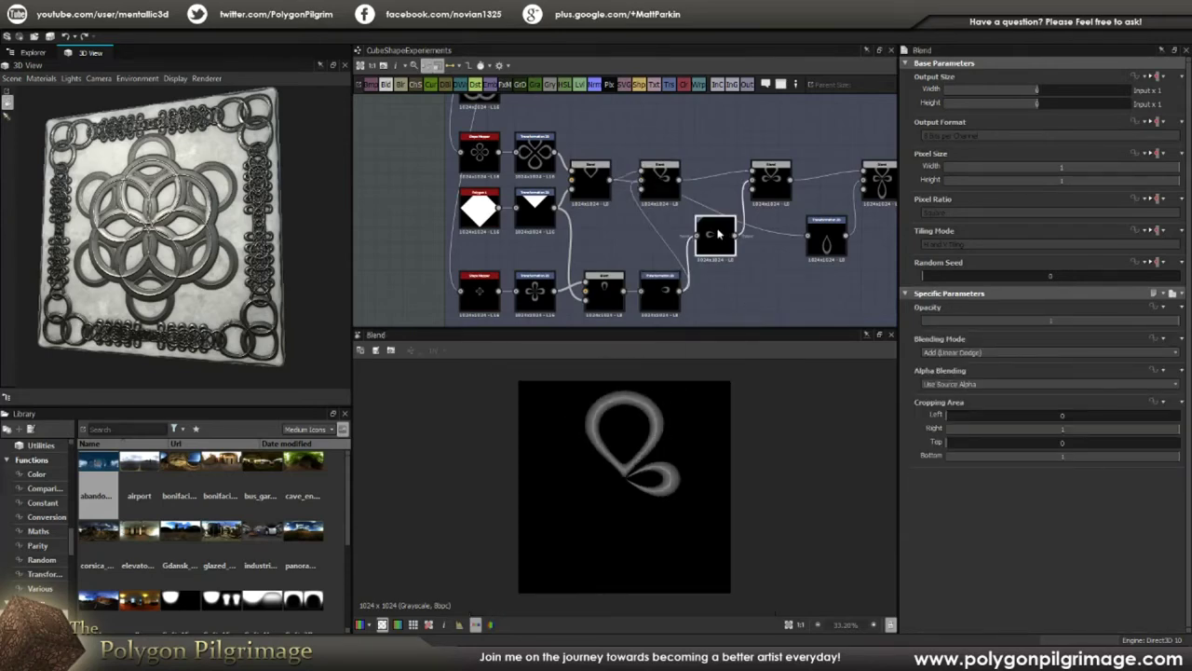
{"action": "double_click", "coordinate": [771, 179]}
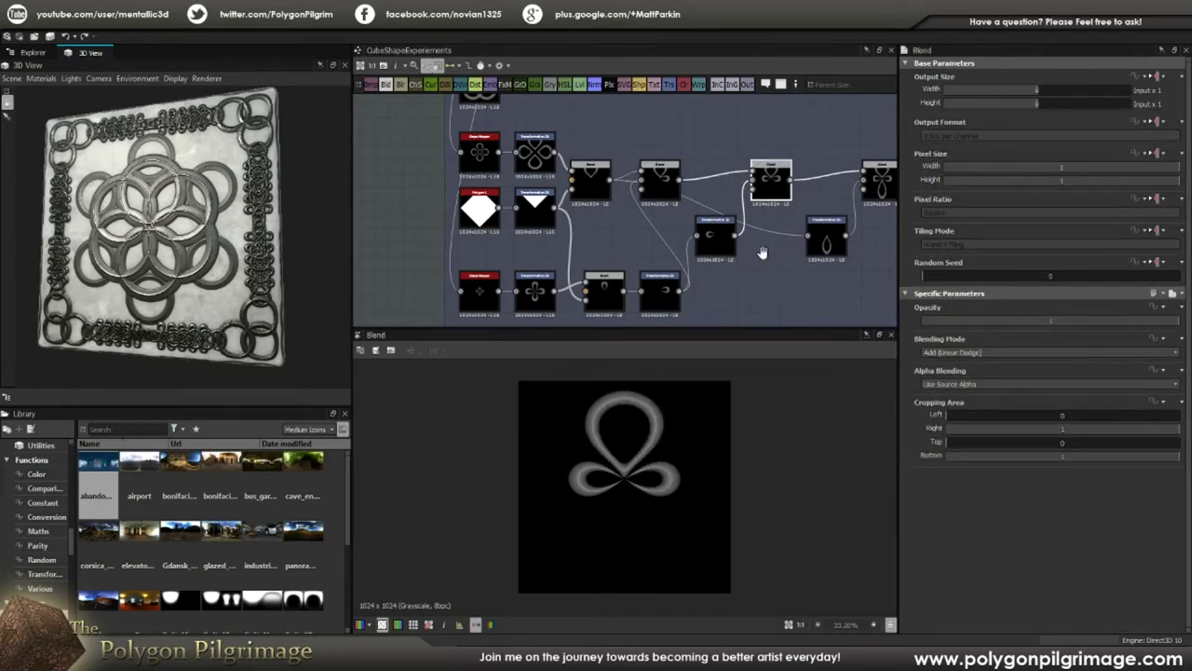
- Preview the single upper petal, the Transformation 2D stretching it into the lower petal, and the Blend completing the four-petal cross
{"action": "middle_click_drag", "start_coordinate": [762, 252], "coordinate": [676, 253]}
{"action": "double_click", "coordinate": [731, 241]}
{"action": "double_click", "coordinate": [496, 183]}
{"action": "left_click", "coordinate": [731, 242]}
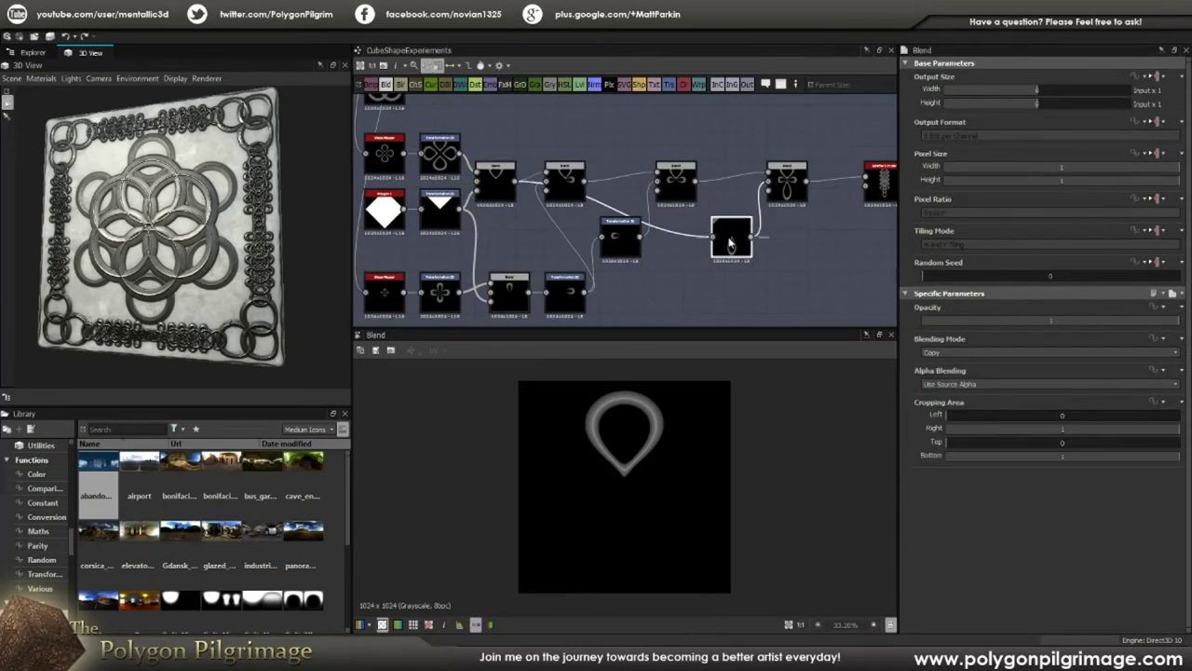
{"action": "double_click", "coordinate": [731, 242]}
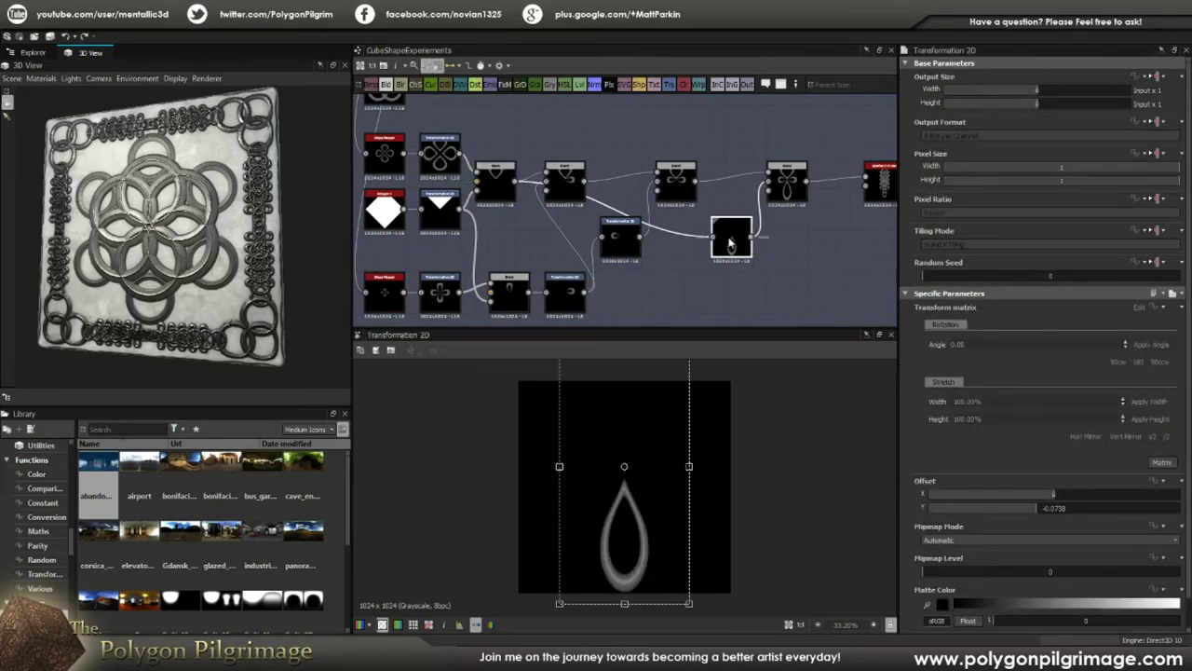
{"action": "double_click", "coordinate": [792, 189]}
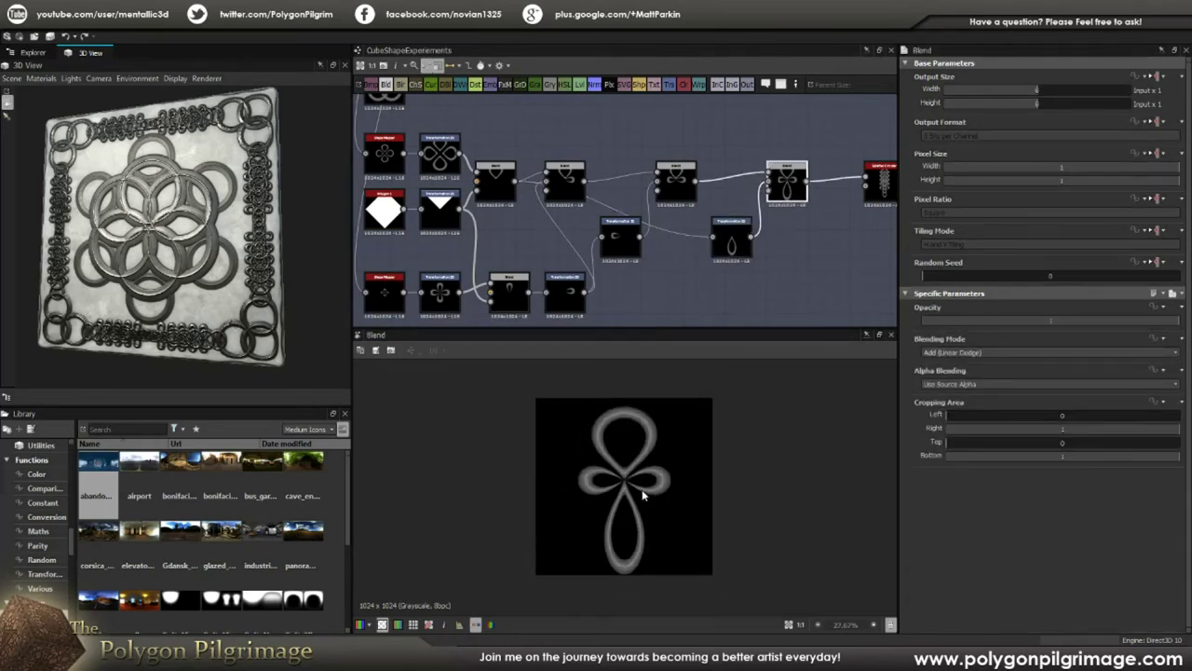
- Preview the Splatter Circular that stacks the cross into a chain and review its Pattern Amount and Ring Amount
{"action": "middle_click_drag", "start_coordinate": [799, 235], "coordinate": [572, 252]}
{"action": "scroll", "coordinate": [644, 210], "scroll_direction": "up", "scroll_amount": 4}
{"action": "middle_click_drag", "start_coordinate": [724, 215], "coordinate": [626, 227]}
{"action": "scroll", "coordinate": [626, 223], "scroll_direction": "down", "scroll_amount": 2}
{"action": "left_click", "coordinate": [601, 213]}
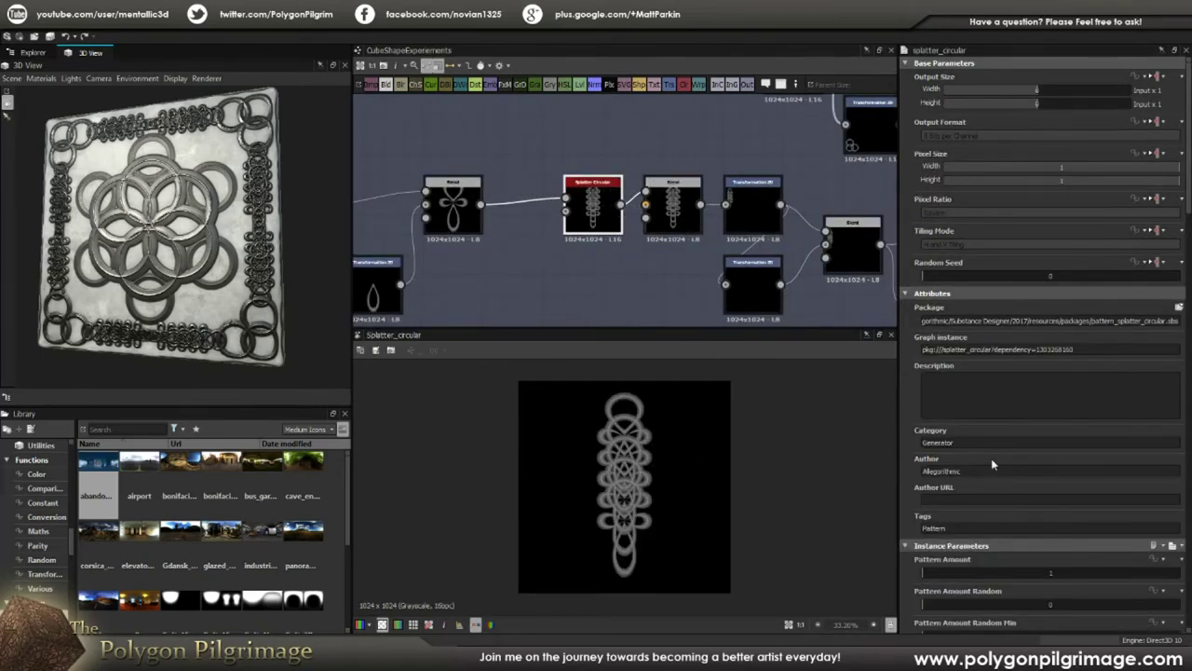
{"action": "scroll", "coordinate": [915, 405], "scroll_direction": "down", "scroll_amount": 5}
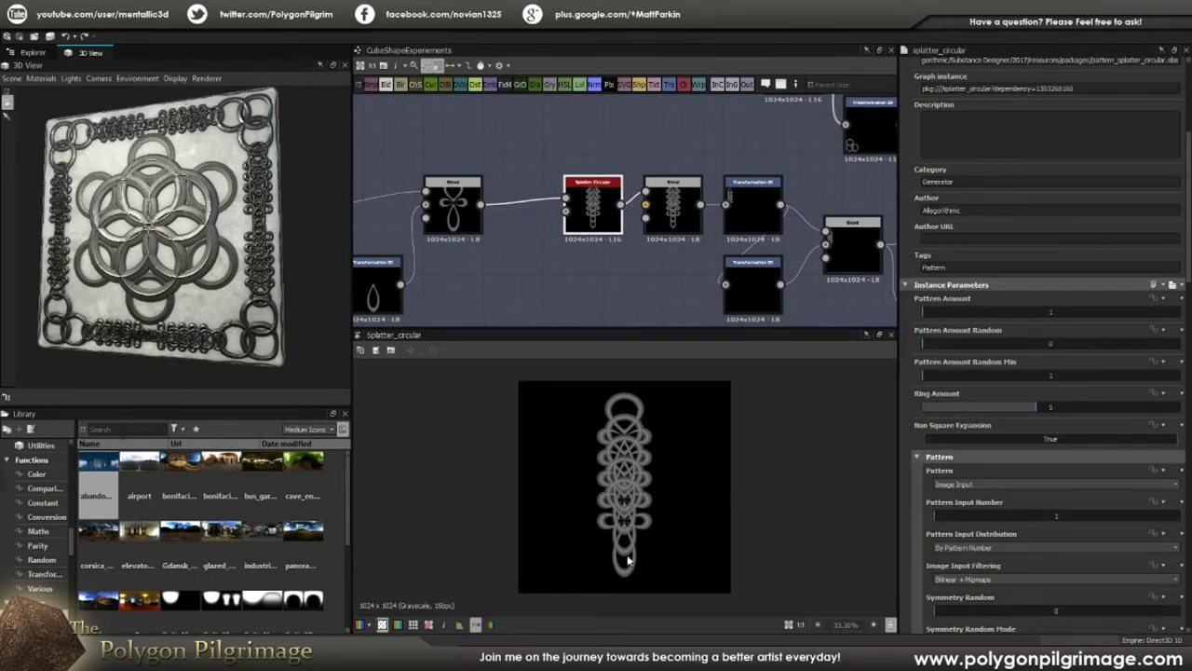
{"action": "scroll", "coordinate": [637, 483], "scroll_direction": "up", "scroll_amount": 3}
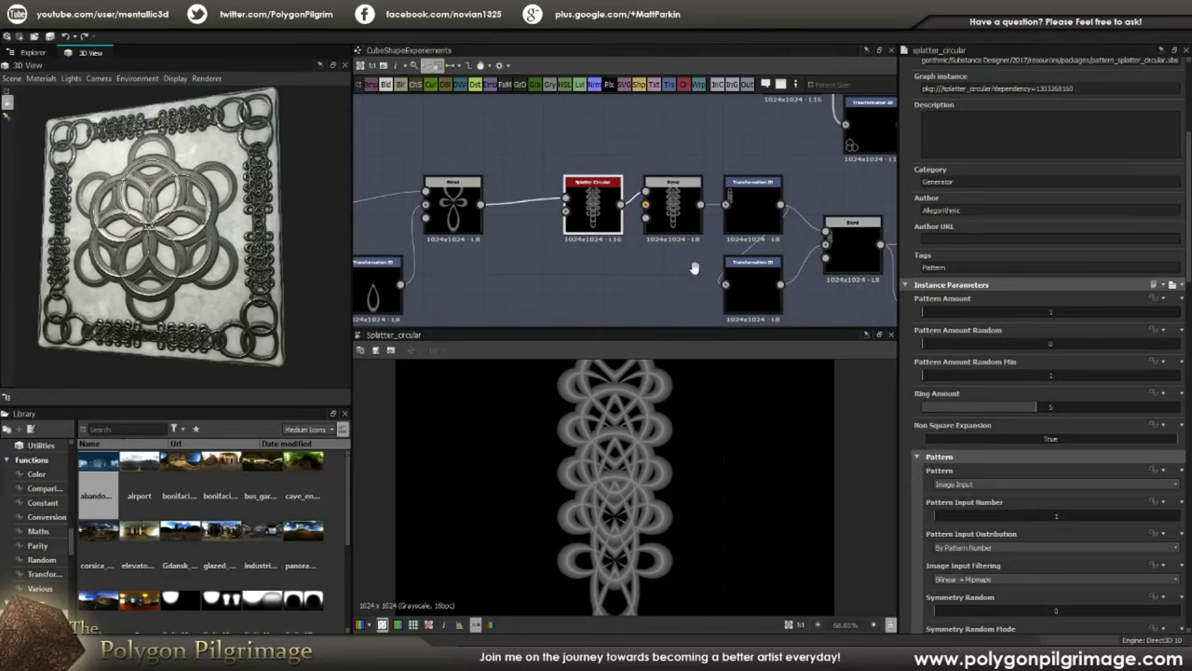
- Preview the Blend after the chain splatter and check its left and right Cropping Area values
{"action": "middle_click_drag", "start_coordinate": [693, 269], "coordinate": [615, 262]}
{"action": "double_click", "coordinate": [592, 207]}
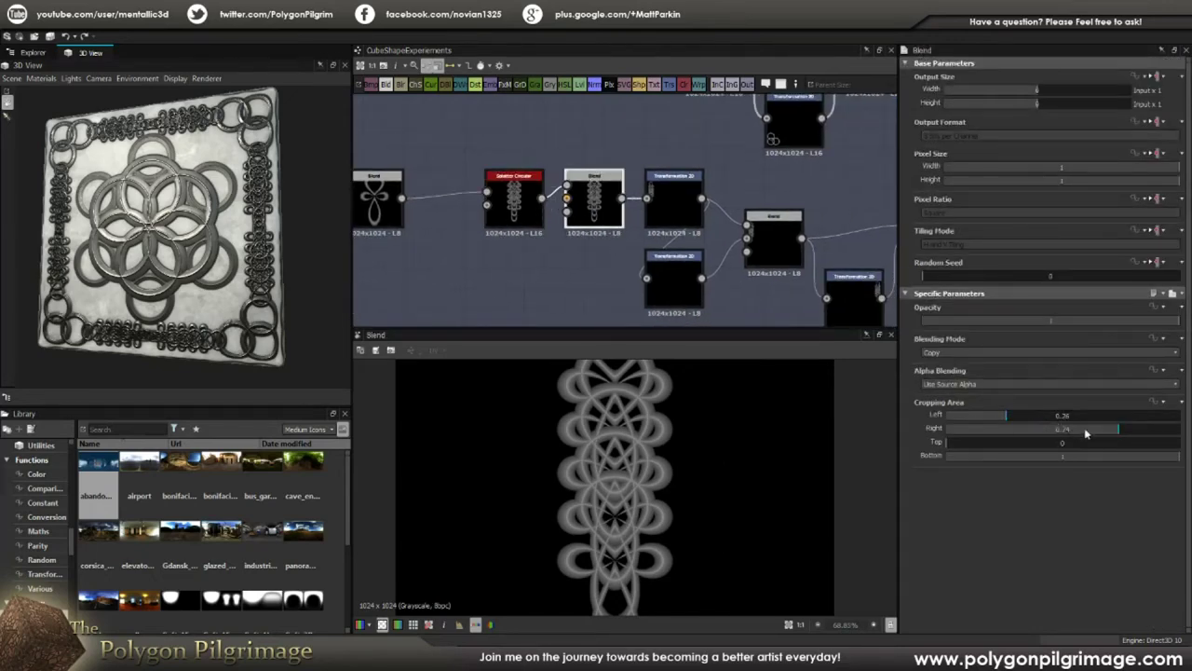
{"action": "scroll", "coordinate": [652, 452], "scroll_direction": "down", "scroll_amount": 3}
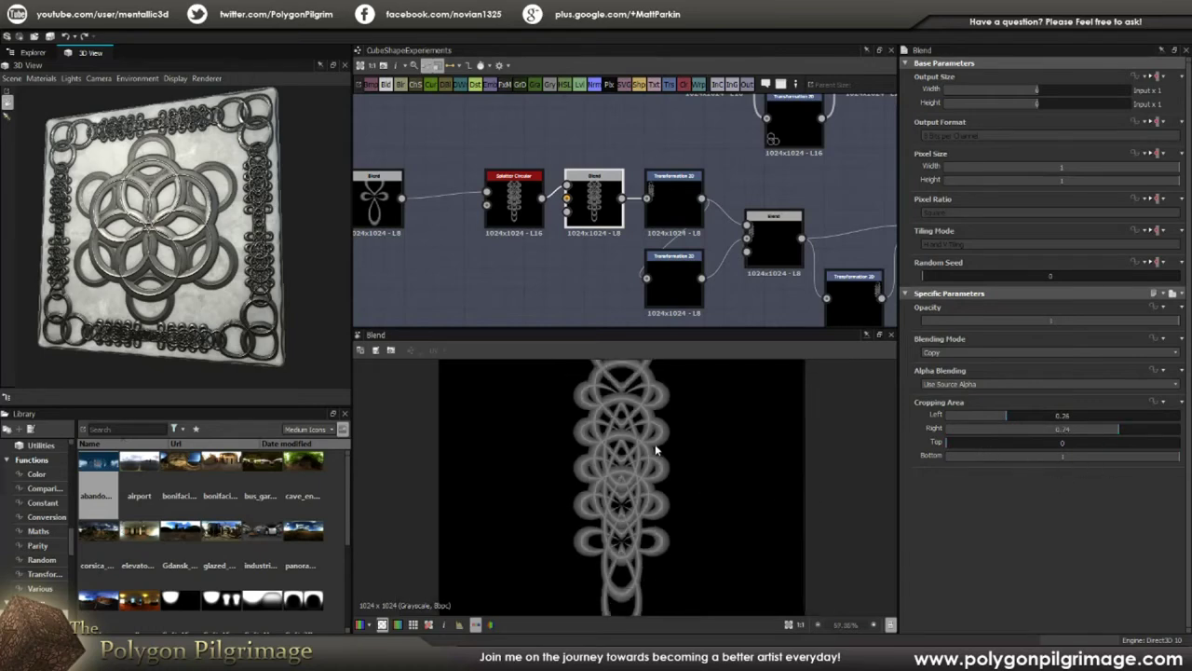
- Preview the Transformation 2D placing the shrunken chain at the edge and the Max (Lighten) Blends repeating it along all four borders
{"action": "middle_click_drag", "start_coordinate": [695, 251], "coordinate": [623, 226]}
{"action": "scroll", "coordinate": [621, 226], "scroll_direction": "down", "scroll_amount": 1}
{"action": "middle_click_drag", "start_coordinate": [729, 215], "coordinate": [614, 219]}
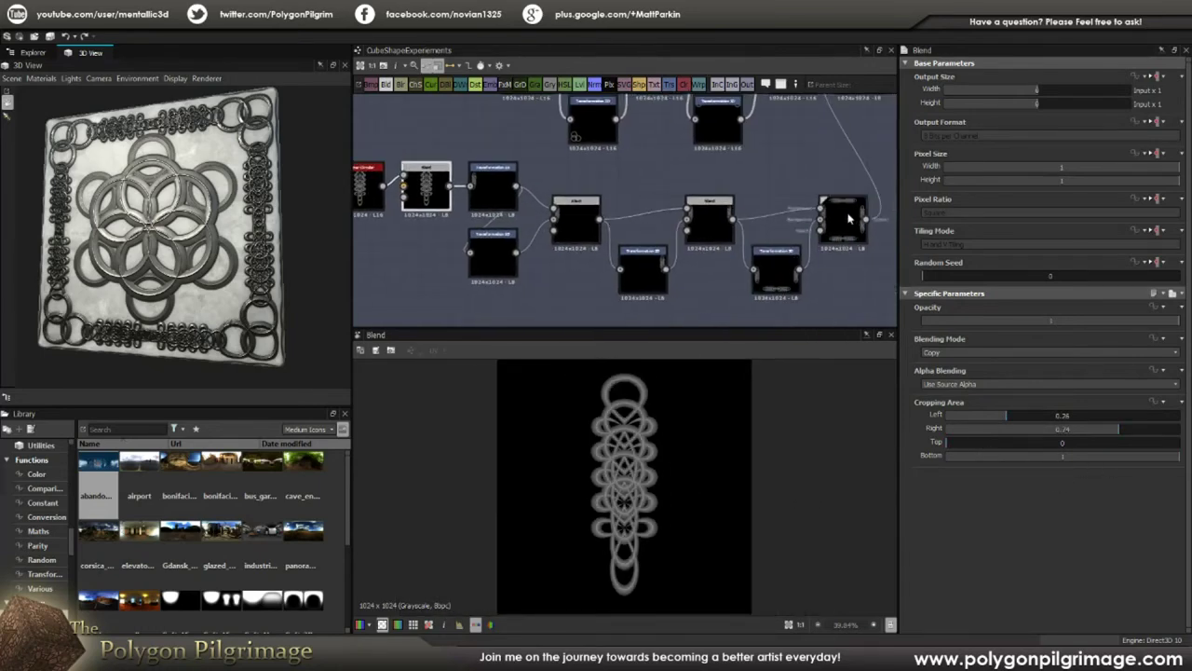
{"action": "double_click", "coordinate": [493, 183]}
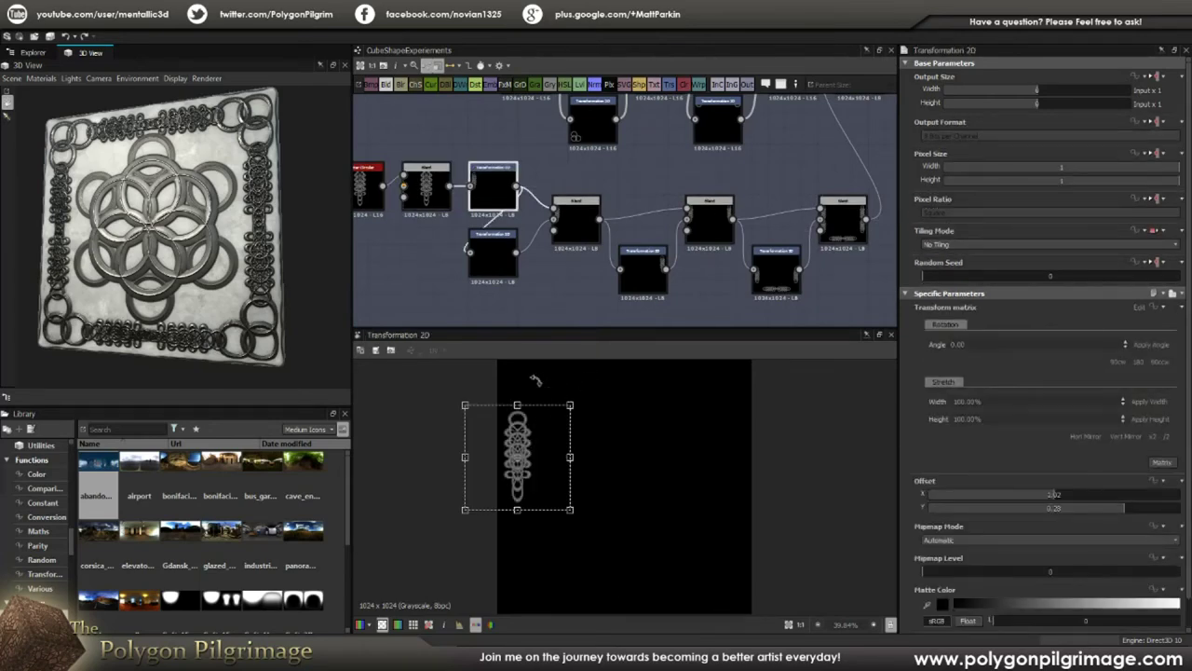
{"action": "double_click", "coordinate": [575, 222]}
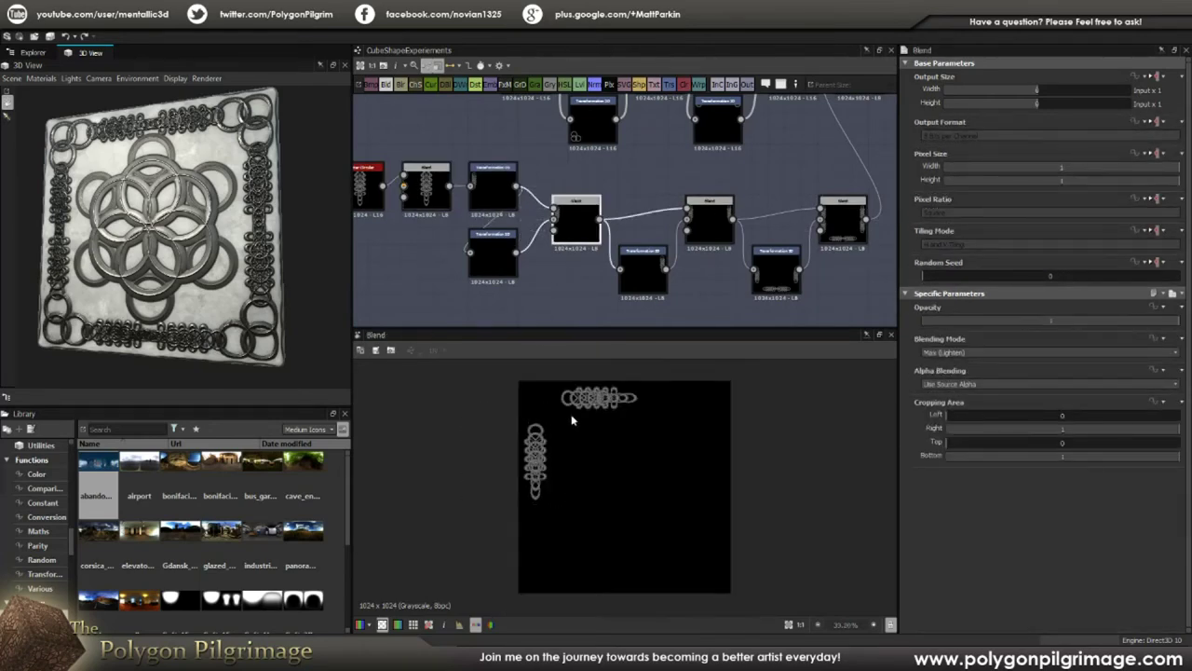
{"action": "double_click", "coordinate": [651, 264]}
{"action": "double_click", "coordinate": [710, 228]}
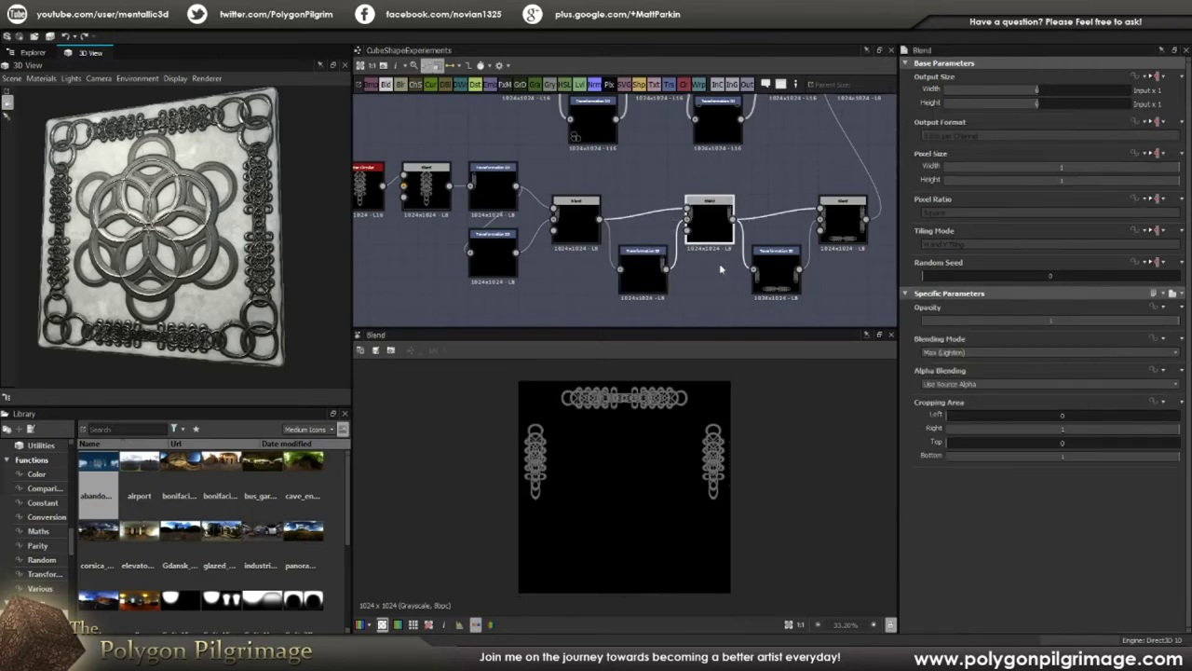
{"action": "double_click", "coordinate": [839, 224]}
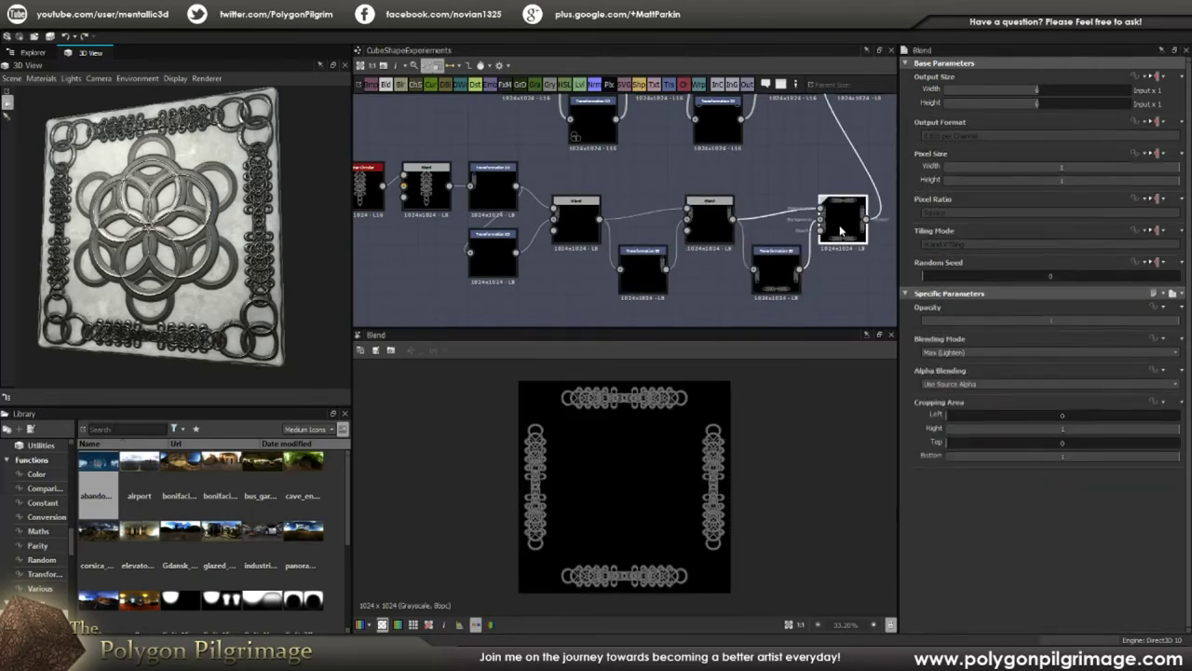
- Preview the Blend joining the chain borders with the corner rings, and the Blend adding the central ring pattern
{"action": "left_click", "coordinate": [760, 197]}
{"action": "middle_click_drag", "start_coordinate": [821, 102], "coordinate": [658, 215]}
{"action": "double_click", "coordinate": [704, 192]}
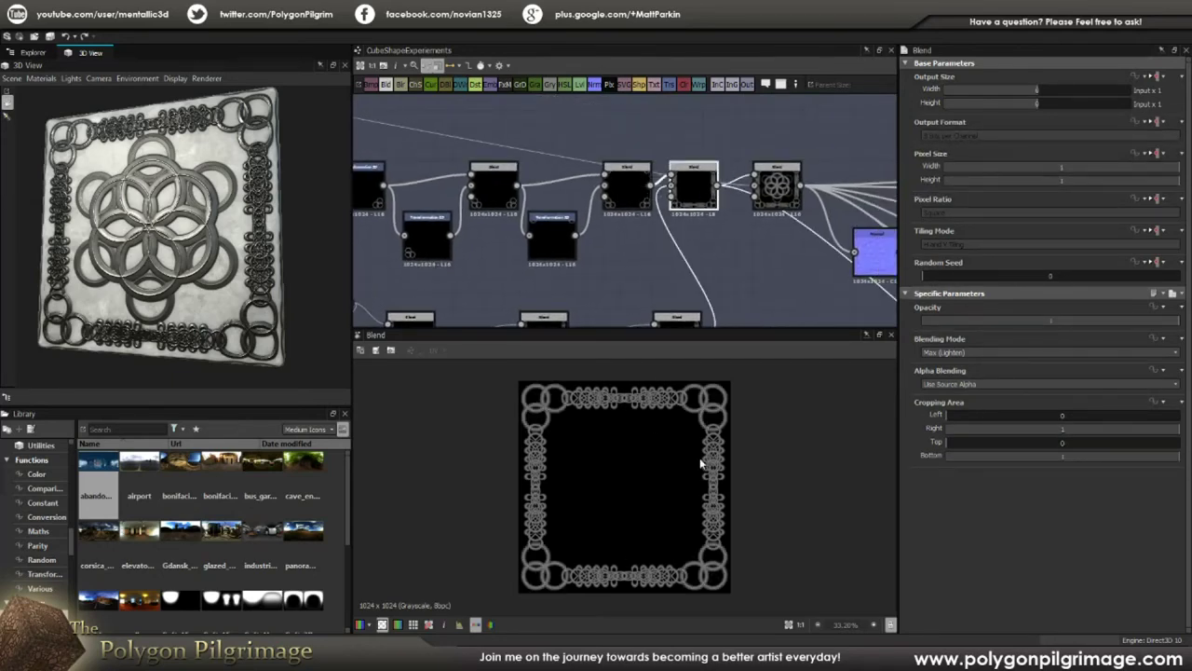
{"action": "scroll", "coordinate": [746, 391], "scroll_direction": "up", "scroll_amount": 1}
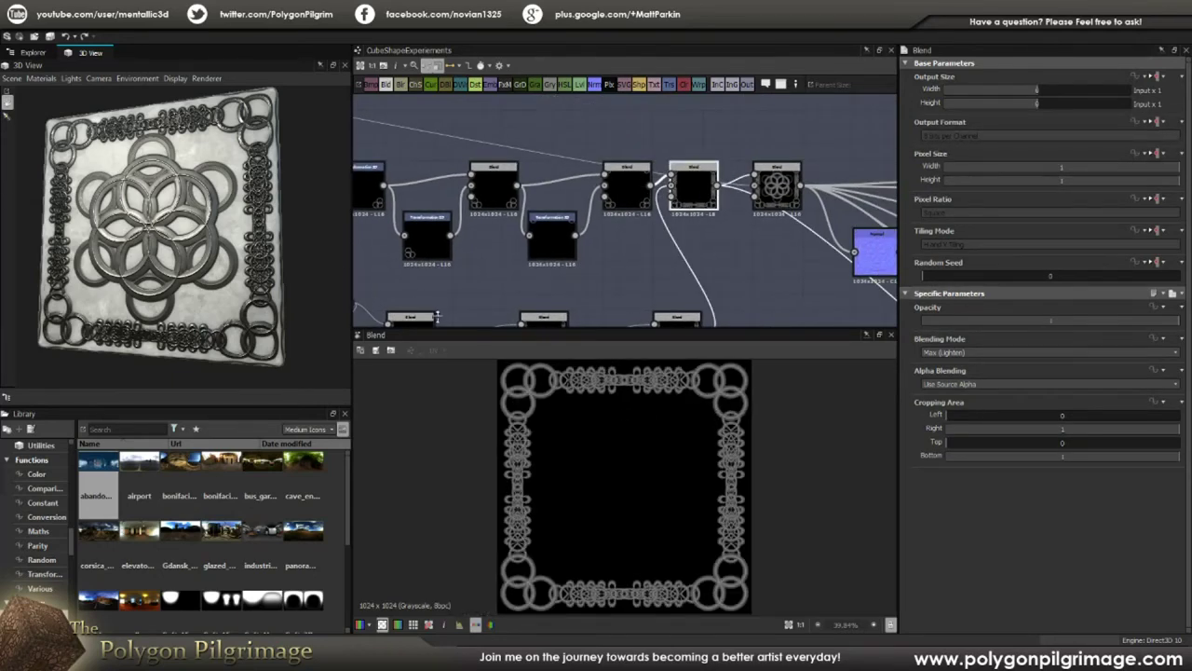
{"action": "double_click", "coordinate": [774, 194]}
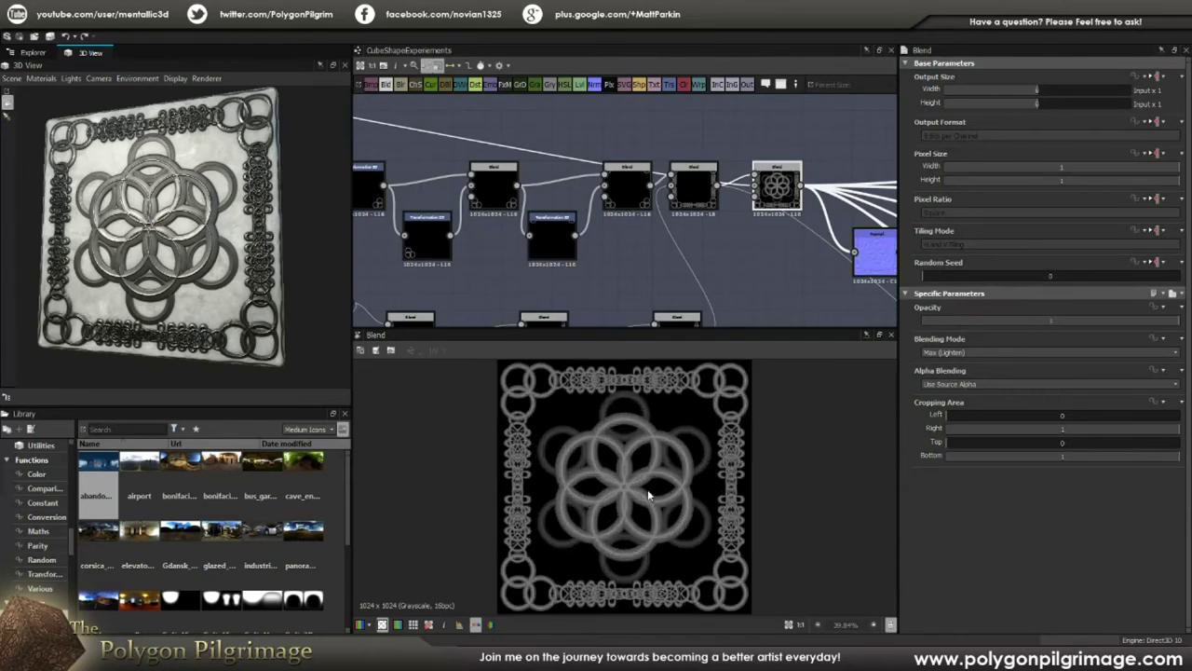
{"action": "scroll", "coordinate": [653, 186], "scroll_direction": "down", "scroll_amount": 5}
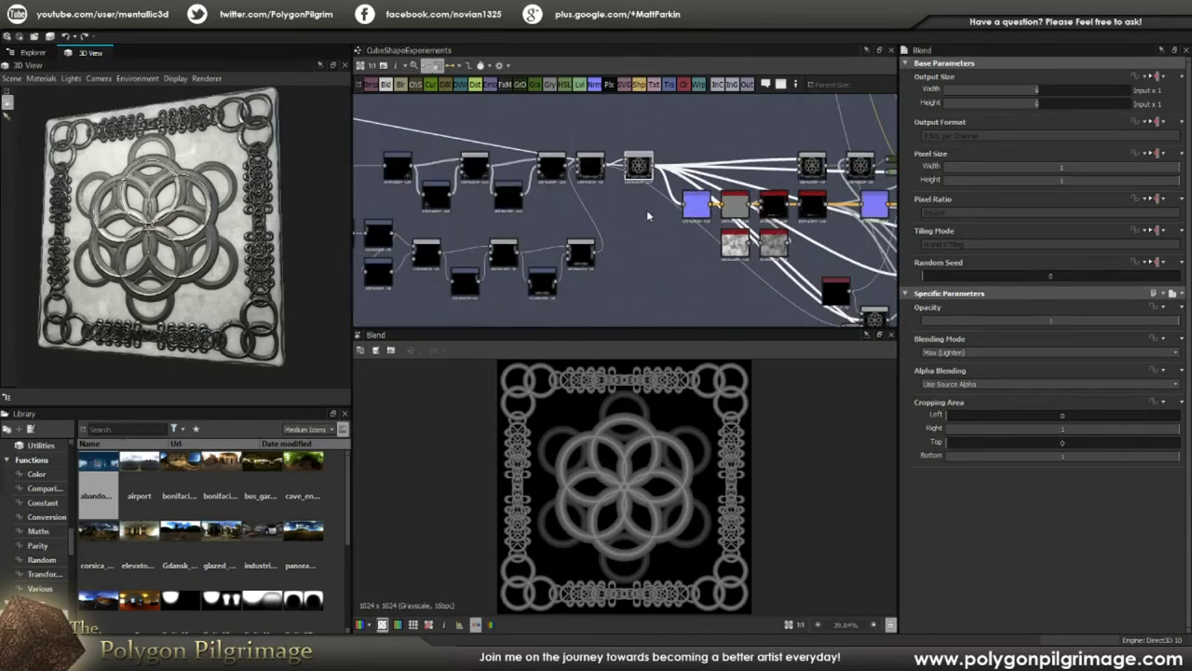
- Preview the Blur HQ Grayscale node at the end of the Edge Dirt chain branching off the combined pattern
{"action": "middle_click_drag", "start_coordinate": [583, 213], "coordinate": [478, 213]}
{"action": "middle_click_drag", "start_coordinate": [632, 226], "coordinate": [598, 172]}
{"action": "scroll", "coordinate": [598, 172], "scroll_direction": "down", "scroll_amount": 1}
{"action": "mouse_move", "coordinate": [627, 110]}
{"action": "middle_mouse_down"}
{"action": "mouse_move", "coordinate": [636, 193]}
{"action": "mouse_move", "coordinate": [628, 115]}
{"action": "middle_mouse_up"}
{"action": "scroll", "coordinate": [599, 185], "scroll_direction": "up", "scroll_amount": 3}
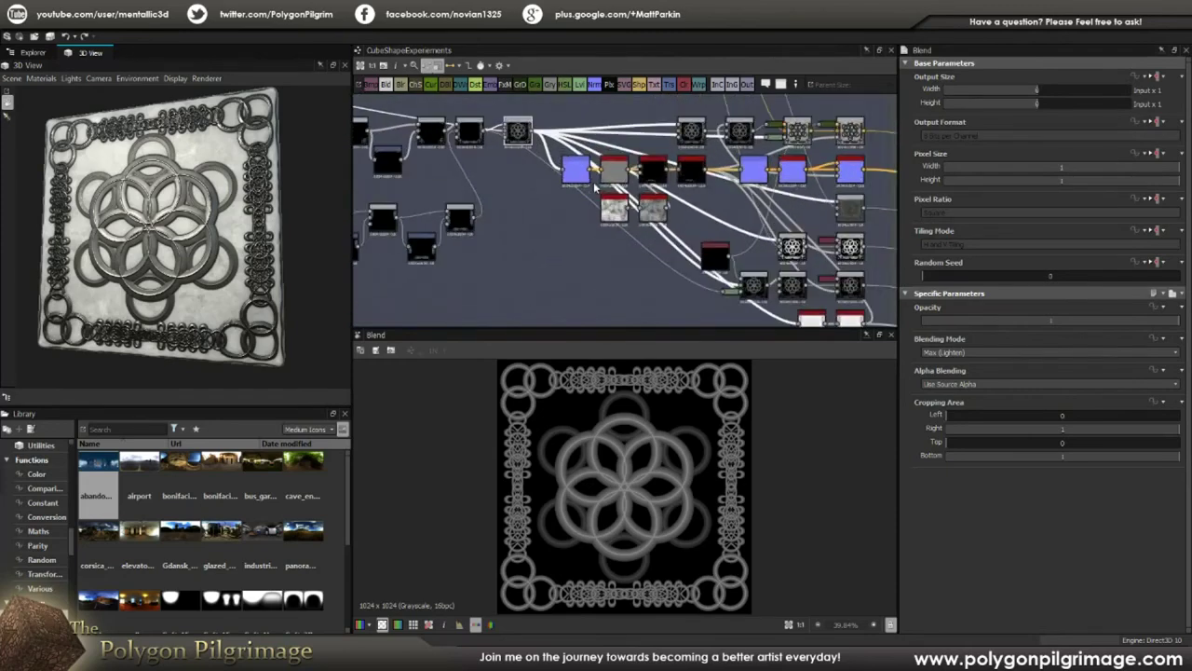
{"action": "middle_click_drag", "start_coordinate": [663, 193], "coordinate": [671, 220]}
{"action": "scroll", "coordinate": [556, 264], "scroll_direction": "down", "scroll_amount": 2}
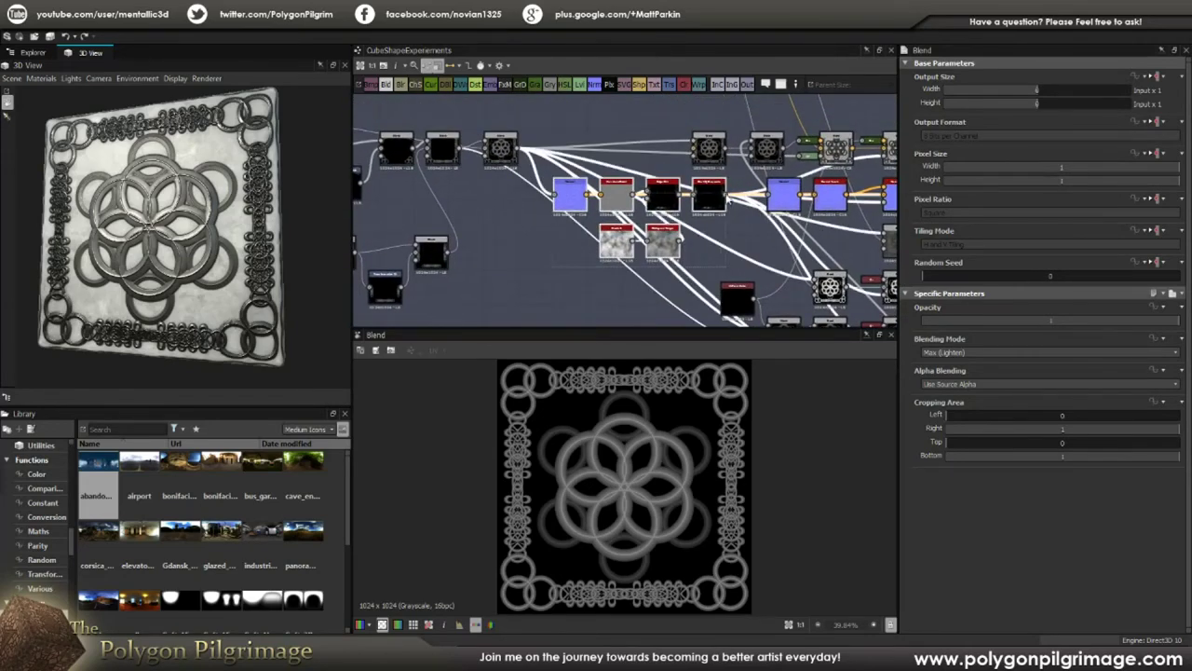
{"action": "scroll", "coordinate": [690, 242], "scroll_direction": "up", "scroll_amount": 2}
{"action": "scroll", "coordinate": [690, 243], "scroll_direction": "up", "scroll_amount": 1}
{"action": "left_click", "coordinate": [689, 217]}
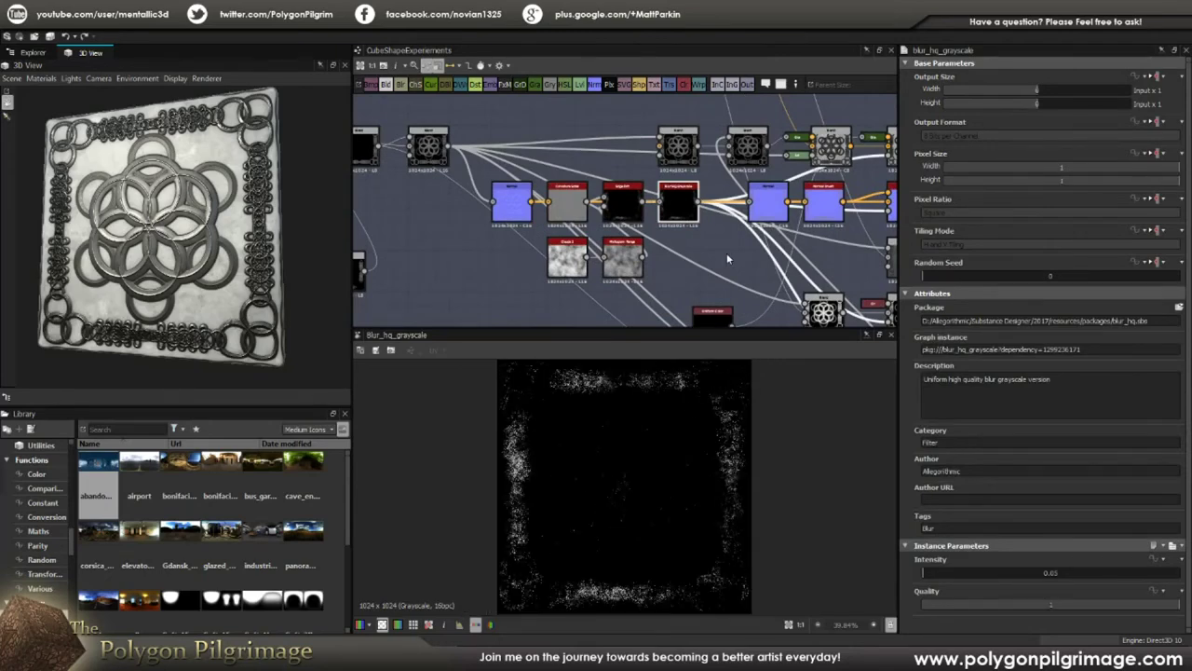
{"action": "scroll", "coordinate": [550, 202], "scroll_direction": "up", "scroll_amount": 1}
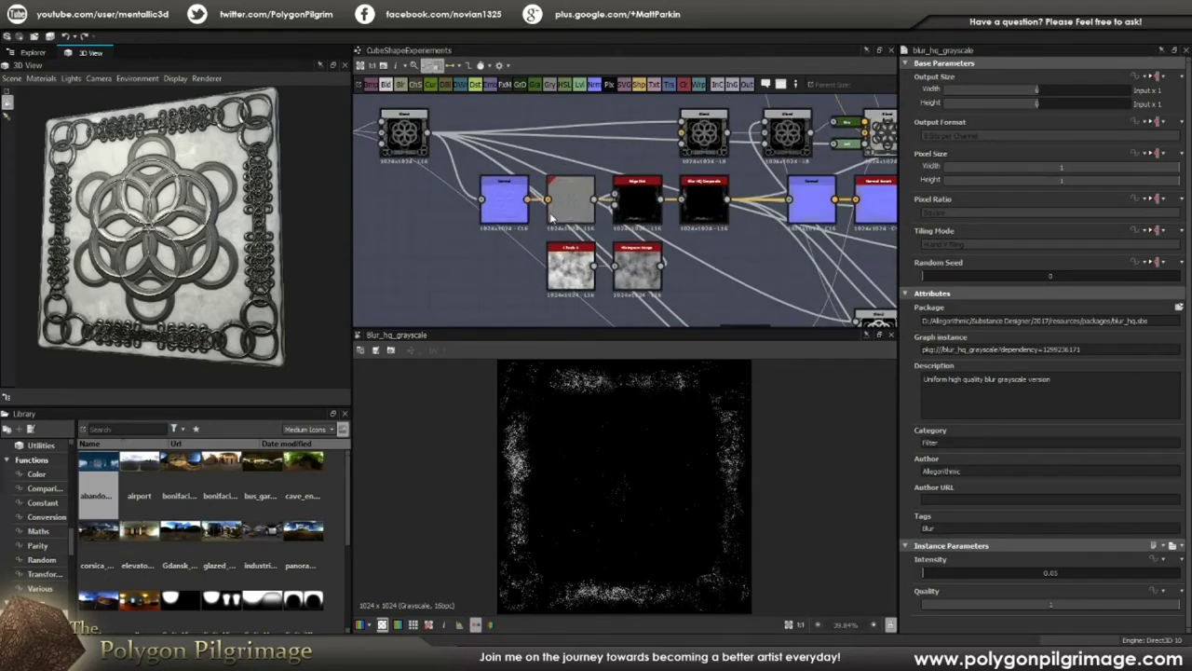
- Preview the Normal, Curvature Sobel and Edge Dirt nodes, along with the Clouds 2 and Histogram Range nodes feeding the Edge Dirt
{"action": "left_click", "coordinate": [504, 200]}
{"action": "left_click", "coordinate": [574, 202]}
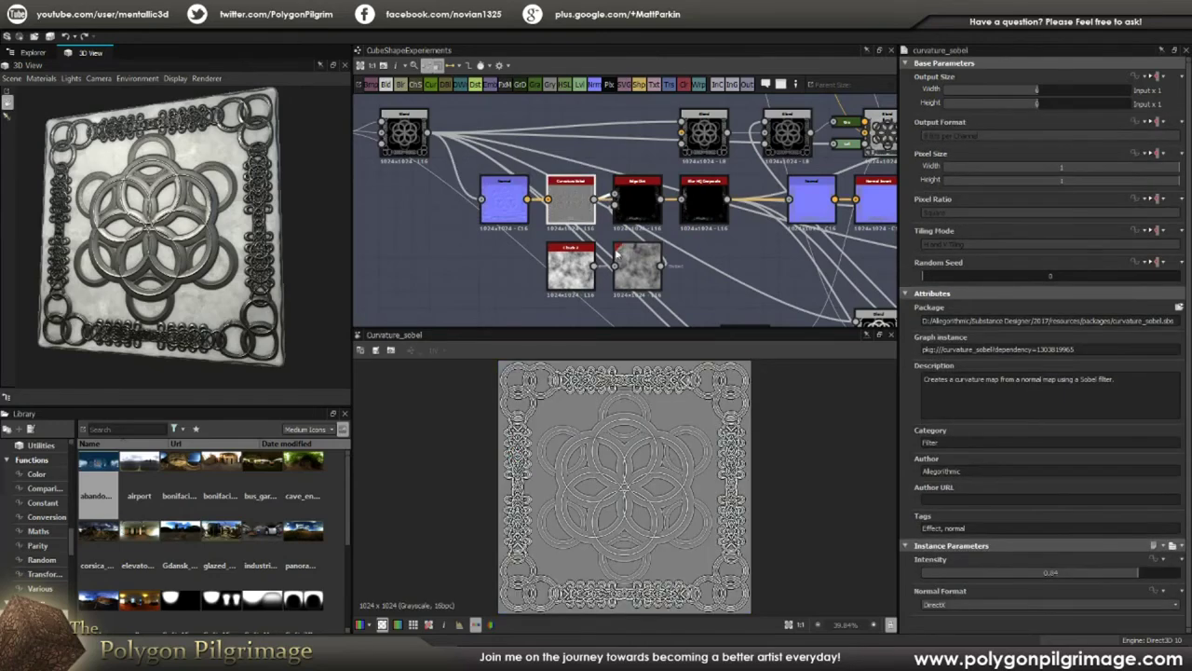
{"action": "scroll", "coordinate": [631, 214], "scroll_direction": "up", "scroll_amount": 1}
{"action": "left_click", "coordinate": [634, 210]}
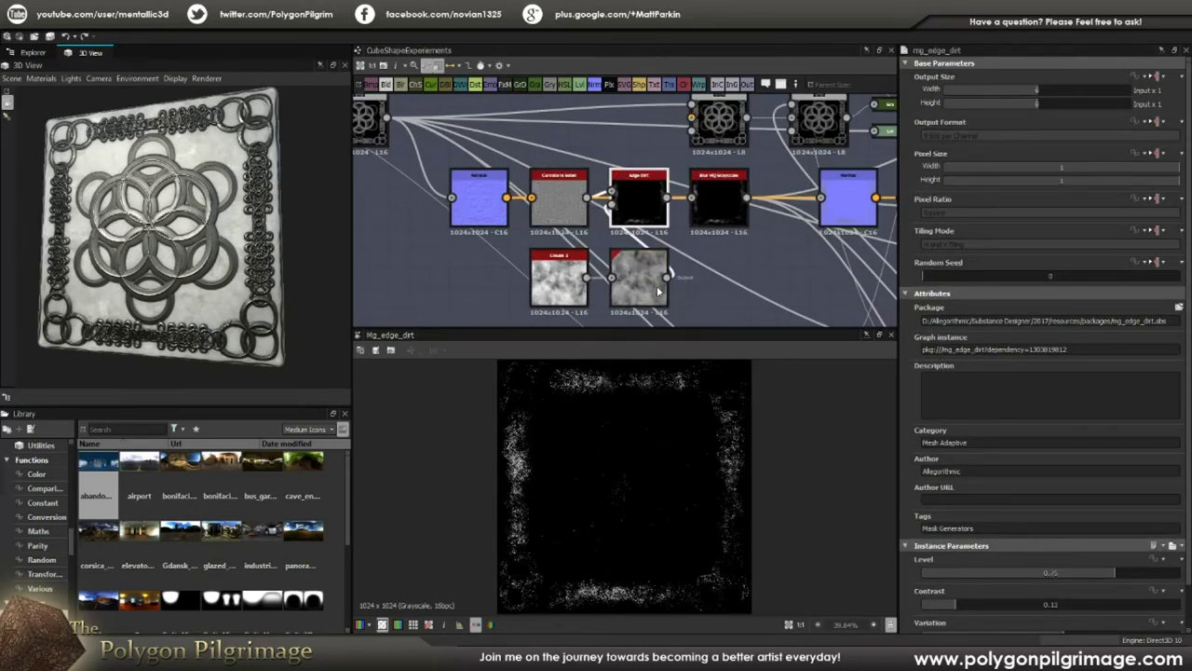
{"action": "left_click", "coordinate": [547, 284]}
{"action": "left_click", "coordinate": [639, 279]}
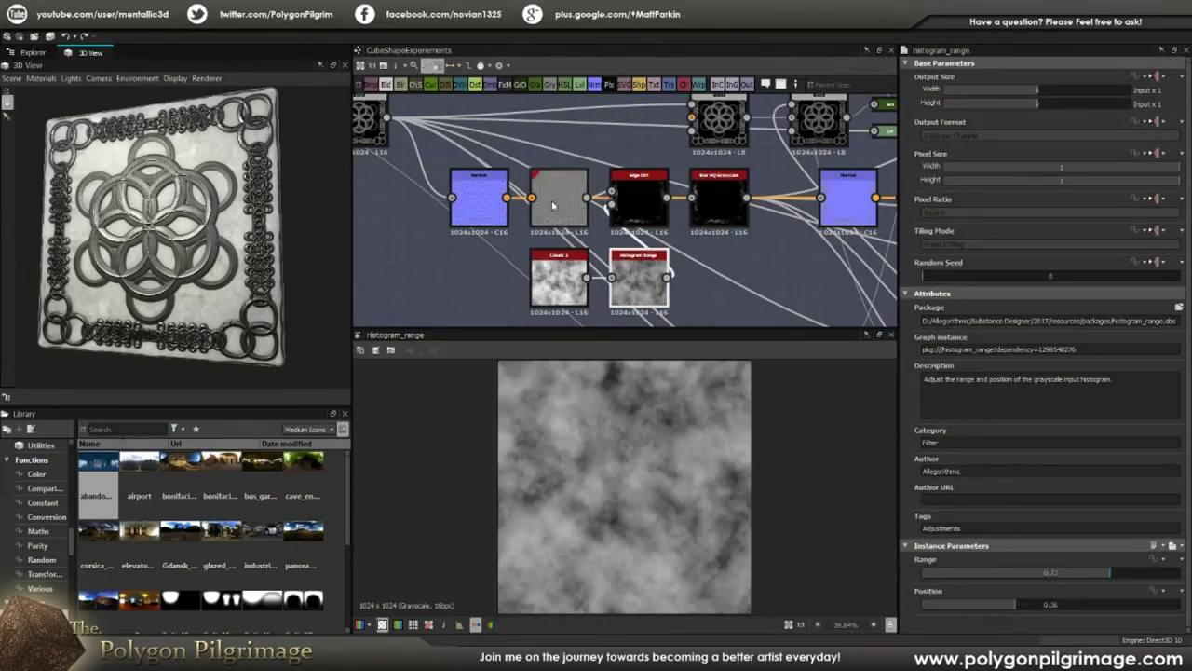
{"action": "left_click", "coordinate": [639, 204]}
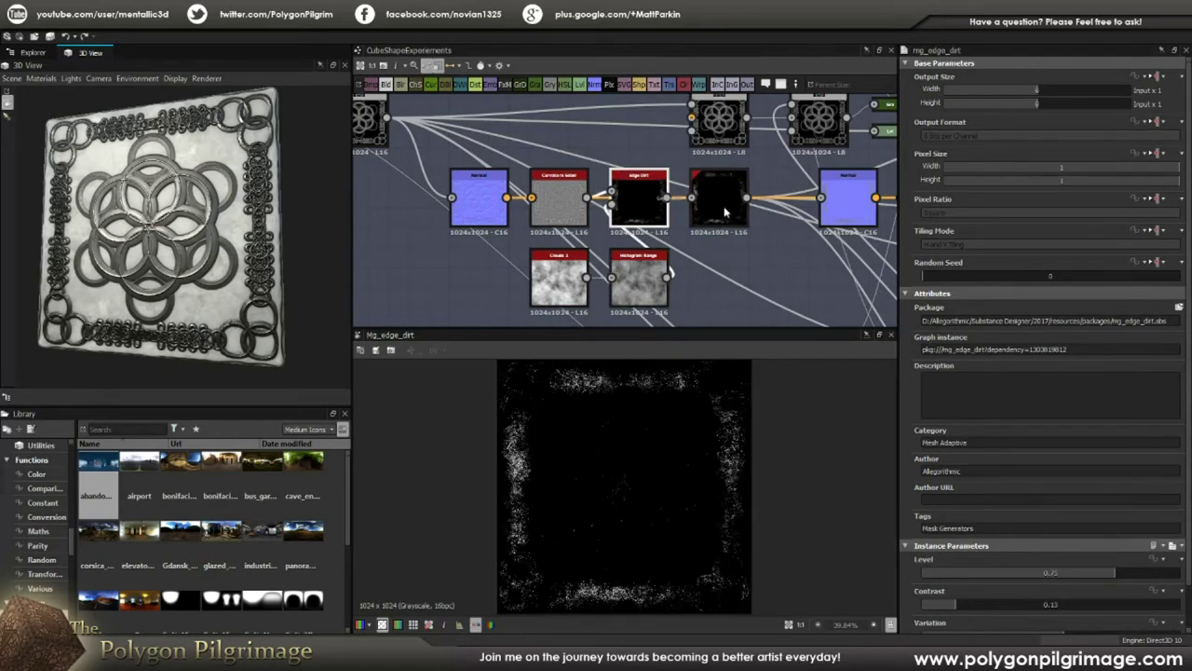
- Inspect the Blur HQ Grayscale output at close range and compare it with the Edge Dirt node
{"action": "left_click", "coordinate": [725, 207]}
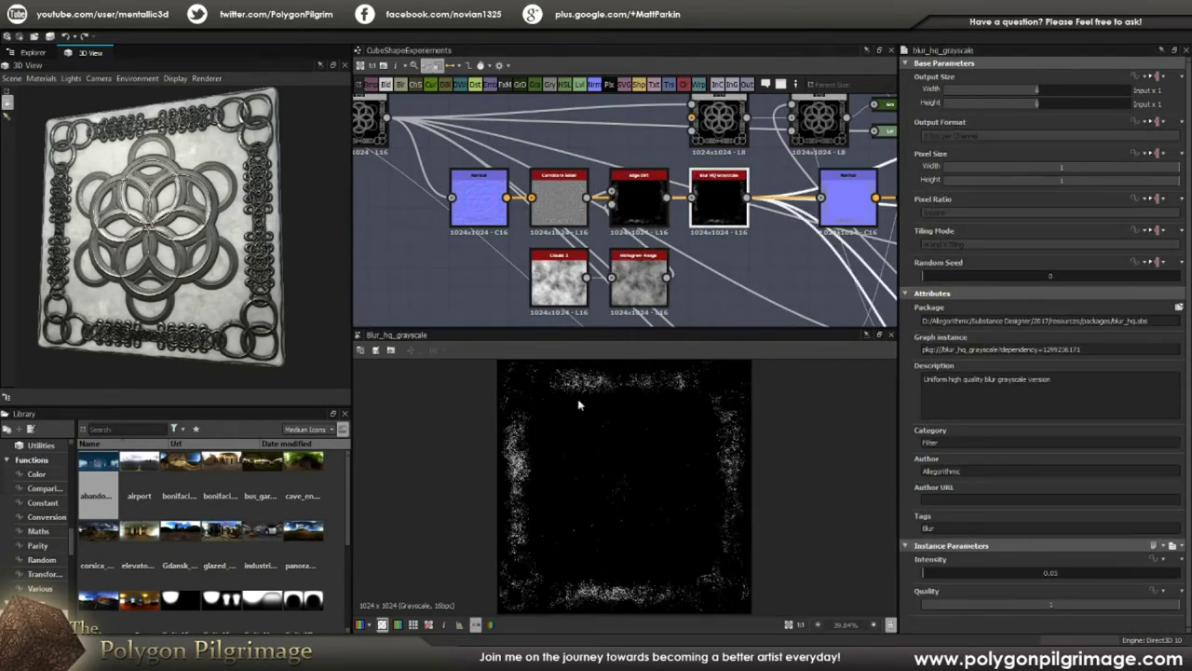
{"action": "scroll", "coordinate": [579, 404], "scroll_direction": "up", "scroll_amount": 8}
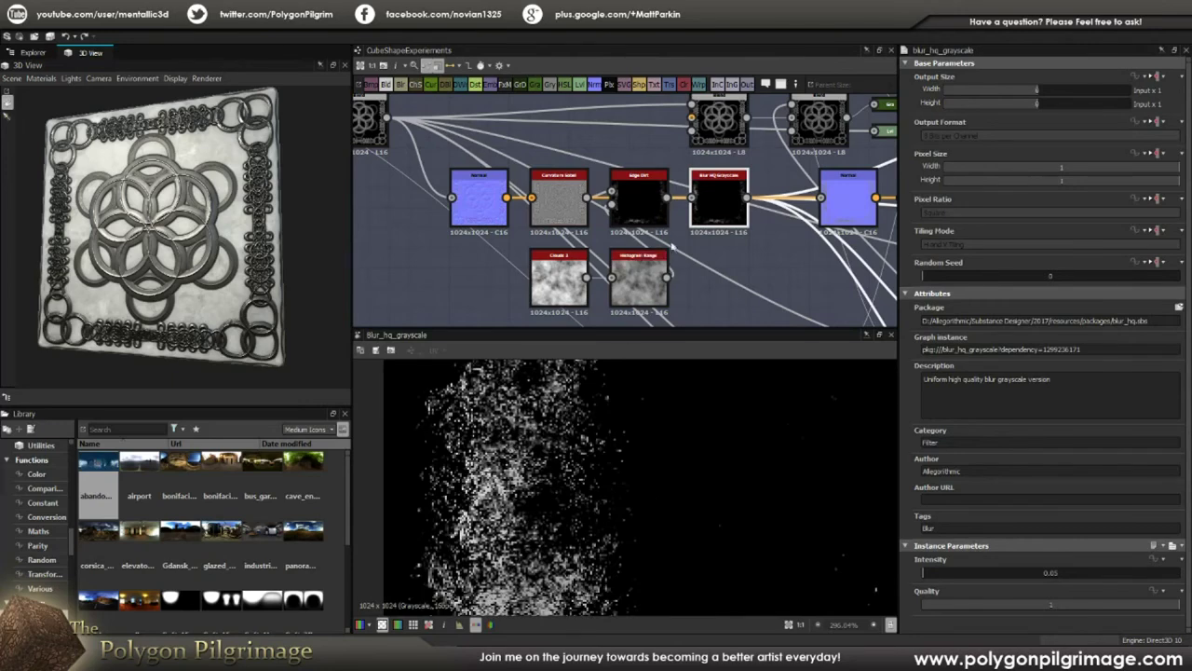
{"action": "left_click", "coordinate": [655, 212]}
{"action": "left_click", "coordinate": [720, 217]}
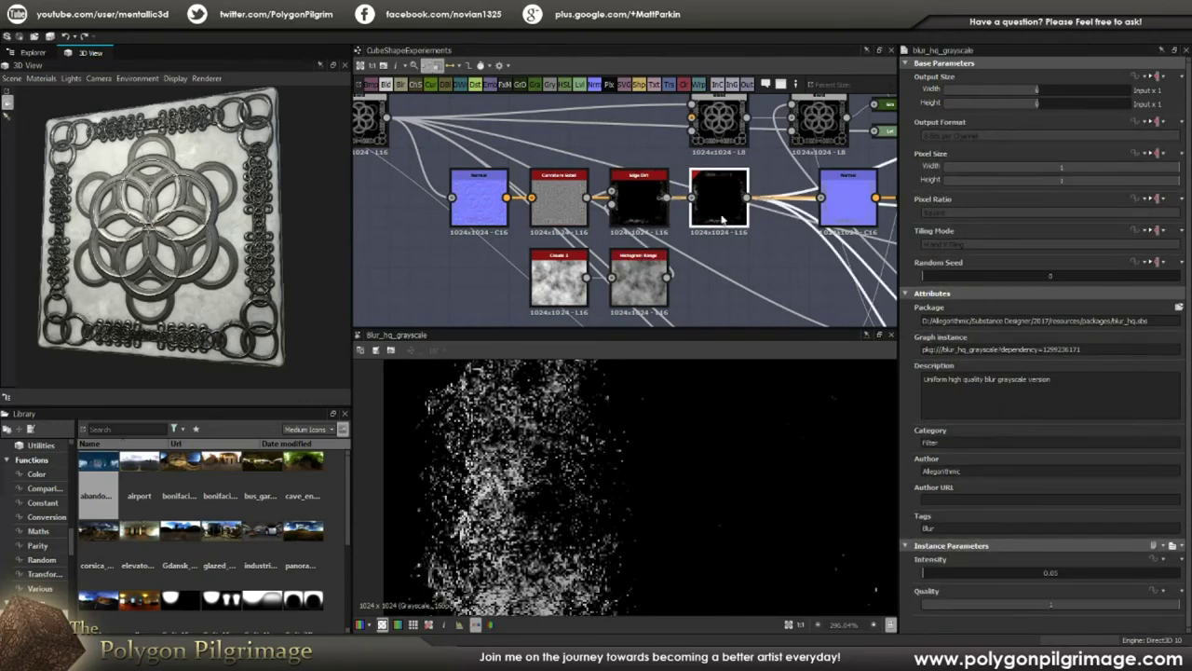
{"action": "scroll", "coordinate": [662, 471], "scroll_direction": "down", "scroll_amount": 7}
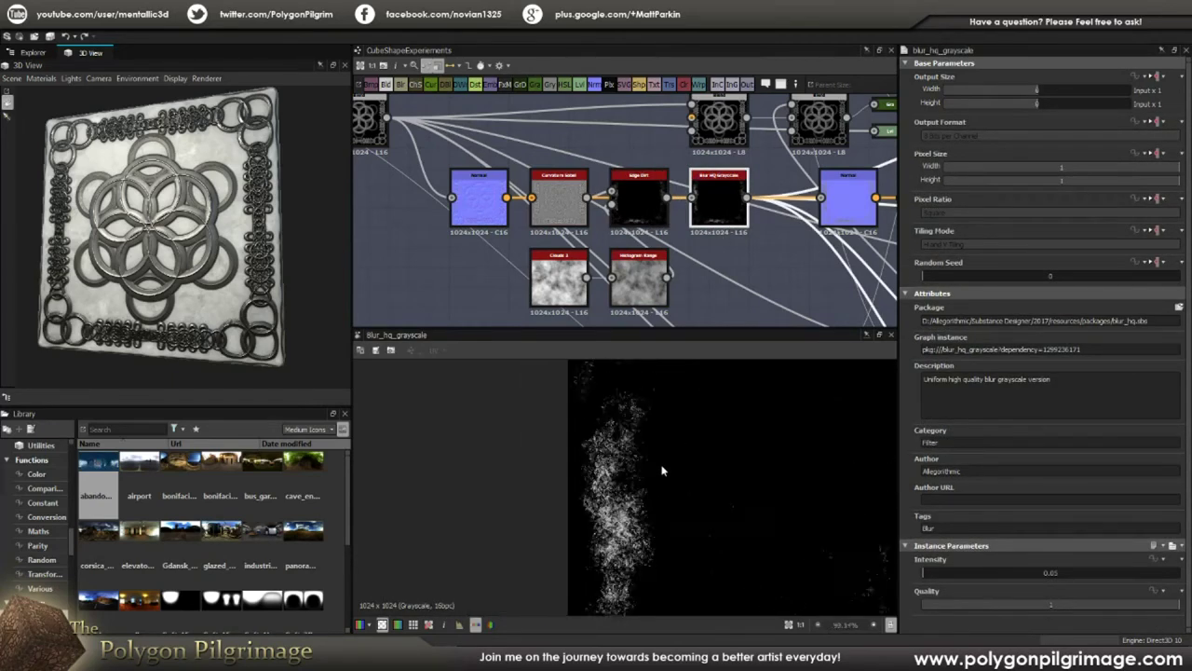
- Preview the Normal generated from the blurred dirt, its Normal Invert, and the Normal Blend that merges it with the pattern normal
{"action": "middle_click_drag", "start_coordinate": [646, 280], "coordinate": [629, 238]}
{"action": "scroll", "coordinate": [628, 237], "scroll_direction": "down", "scroll_amount": 5}
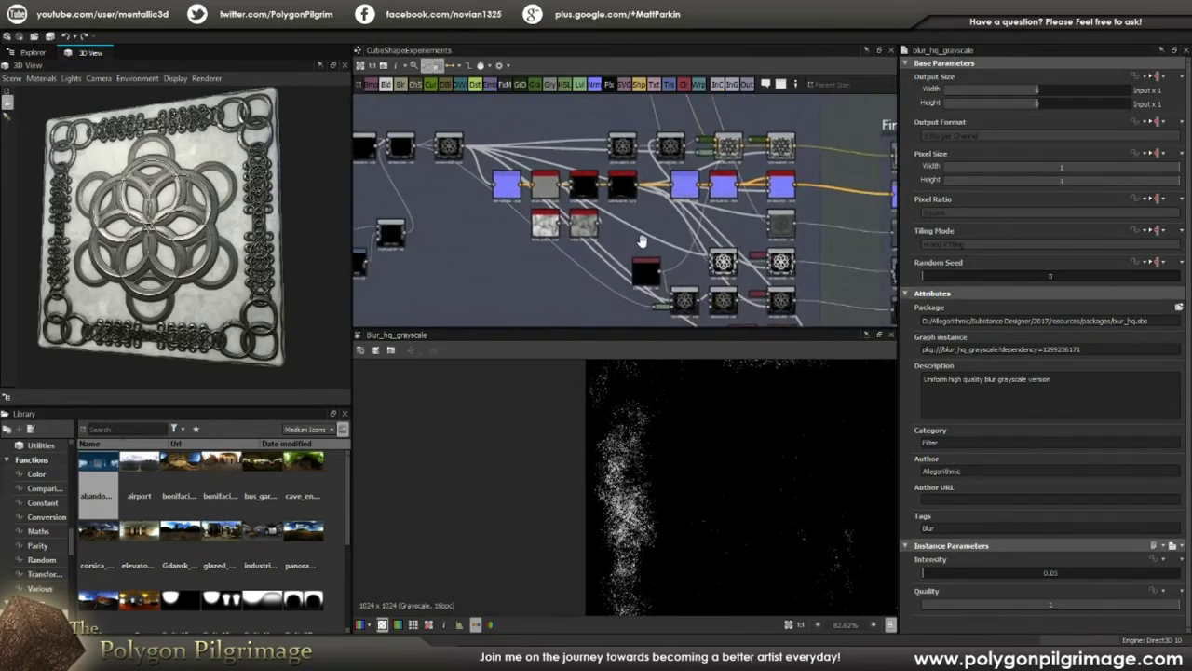
{"action": "double_click", "coordinate": [641, 195]}
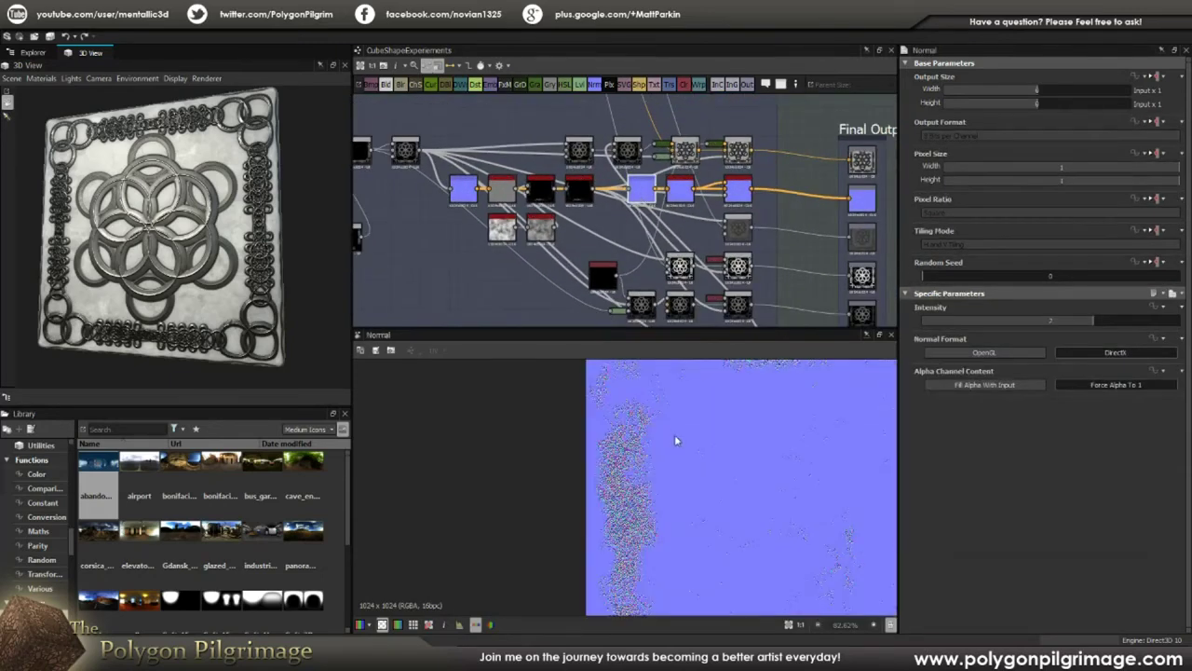
{"action": "double_click", "coordinate": [681, 196]}
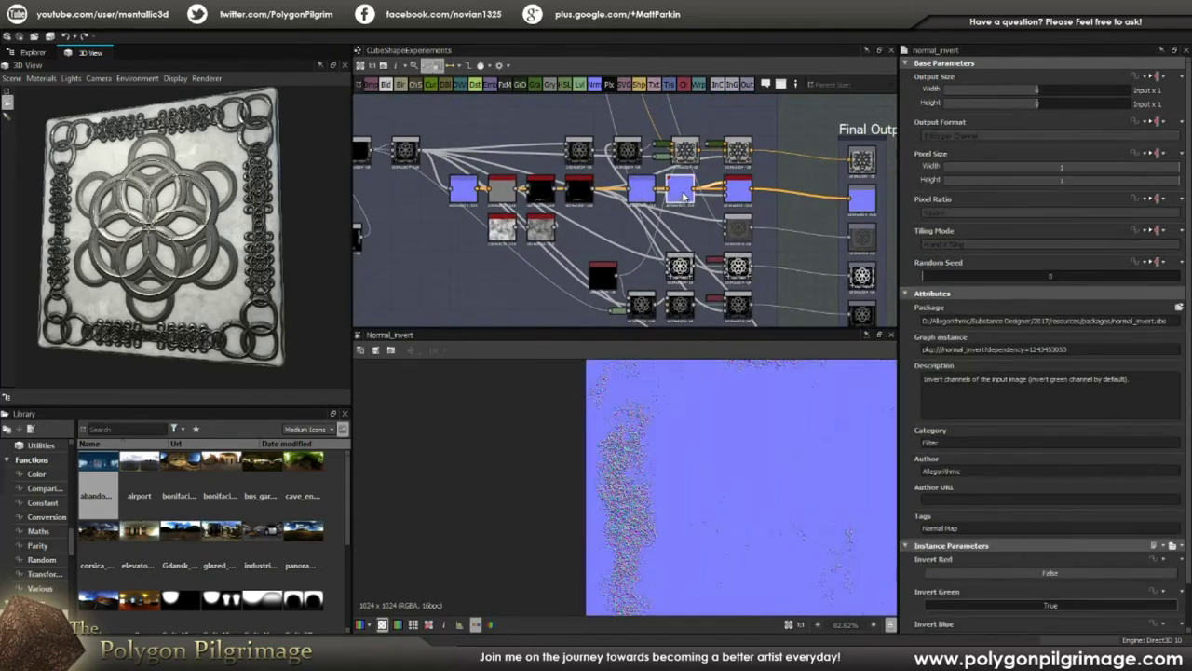
{"action": "double_click", "coordinate": [736, 191]}
{"action": "scroll", "coordinate": [596, 503], "scroll_direction": "up", "scroll_amount": 2}
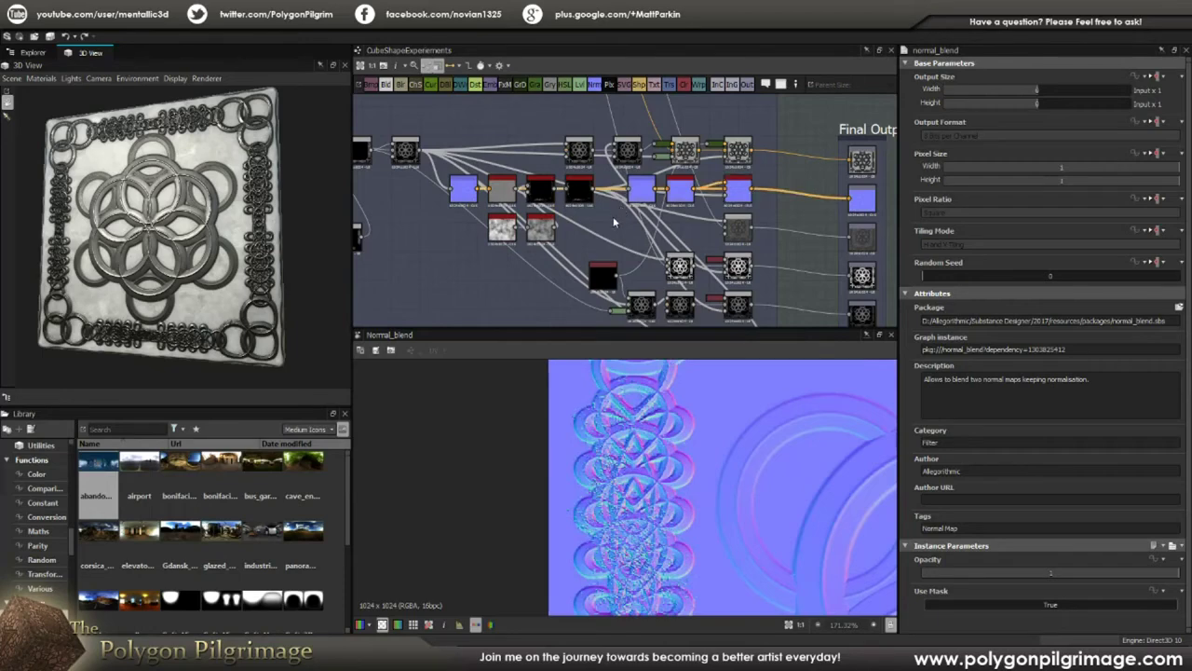
- Examine the dirt detail on the chain borders and corner rings up close in the 3D view
{"action": "left_click_drag", "start_coordinate": [194, 190], "coordinate": [212, 199]}
{"action": "scroll", "coordinate": [166, 201], "scroll_direction": "up", "scroll_amount": 3}
{"action": "middle_click_drag", "start_coordinate": [164, 207], "coordinate": [205, 314]}
{"action": "scroll", "coordinate": [192, 206], "scroll_direction": "up", "scroll_amount": 3}
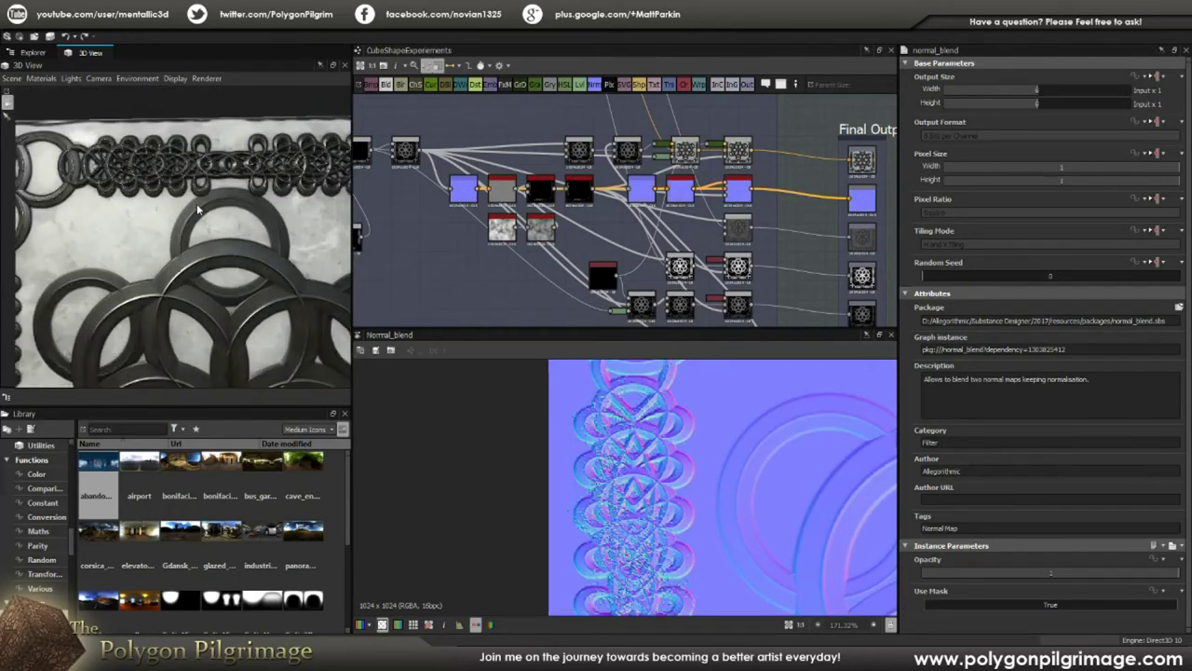
{"action": "scroll", "coordinate": [151, 216], "scroll_direction": "up", "scroll_amount": 1}
{"action": "middle_click_drag", "start_coordinate": [151, 217], "coordinate": [233, 229]}
{"action": "scroll", "coordinate": [232, 230], "scroll_direction": "up", "scroll_amount": 1}
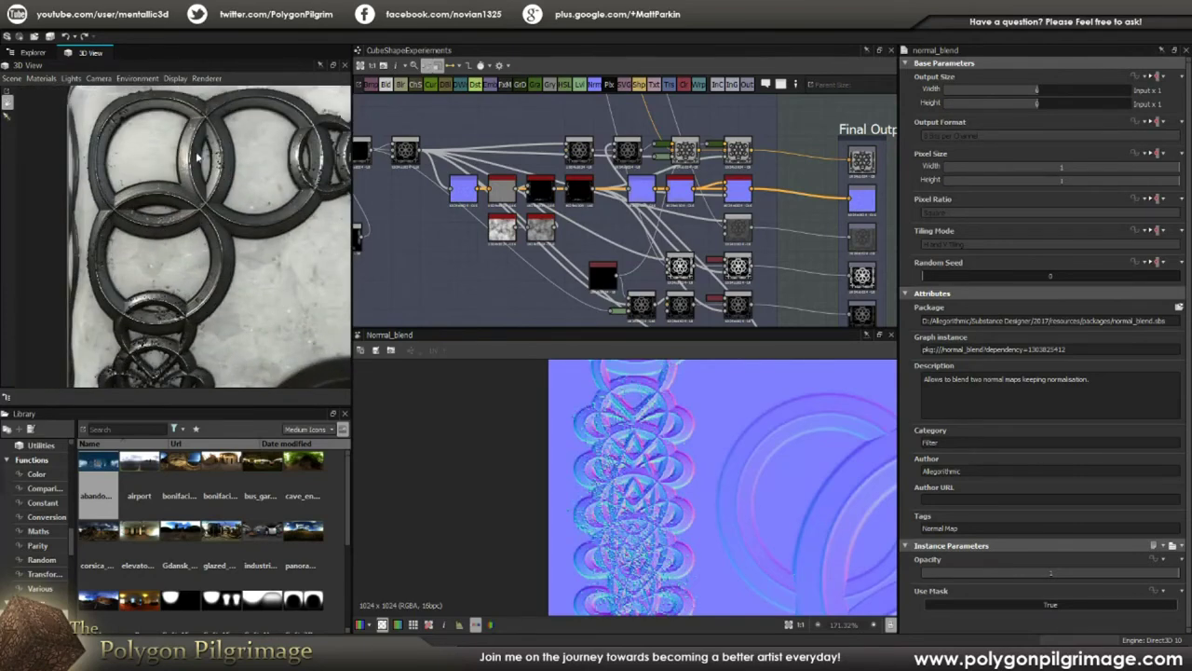
{"action": "scroll", "coordinate": [195, 156], "scroll_direction": "down", "scroll_amount": 5}
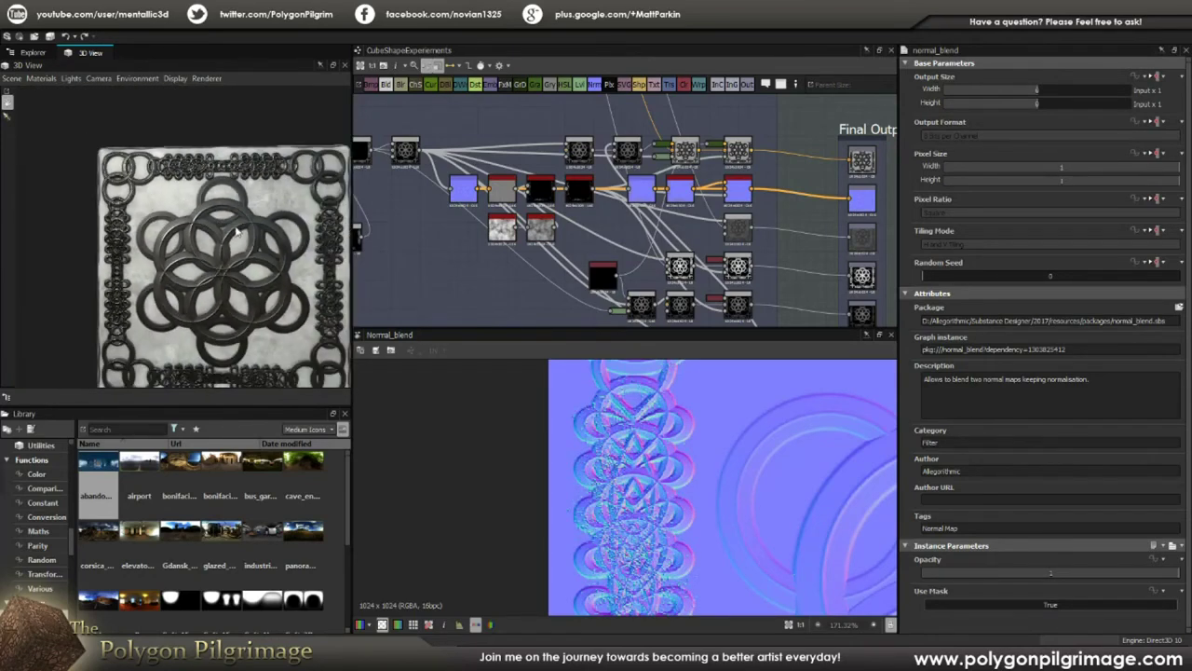
{"action": "left_click_drag", "start_coordinate": [237, 232], "coordinate": [215, 210]}
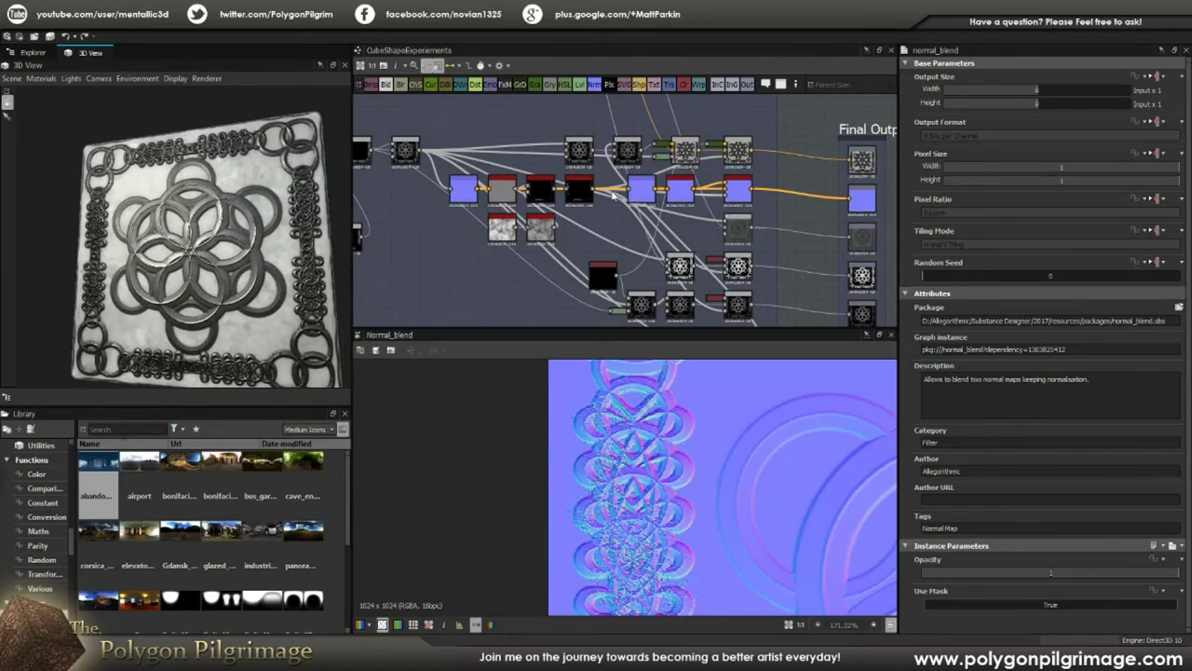
- Preview the Copy Blend fed by the combined pattern and the Multiply Blend beside it
{"action": "double_click", "coordinate": [578, 149]}
{"action": "scroll", "coordinate": [724, 432], "scroll_direction": "down", "scroll_amount": 9}
{"action": "scroll", "coordinate": [725, 437], "scroll_direction": "up", "scroll_amount": 2}
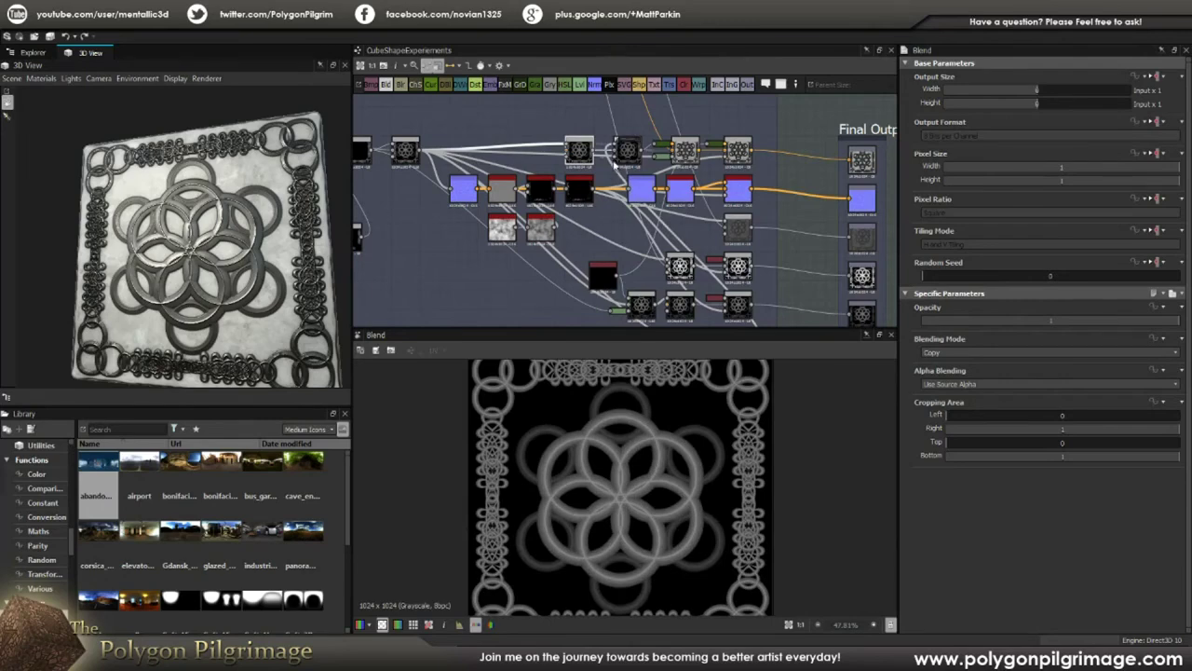
{"action": "double_click", "coordinate": [619, 153]}
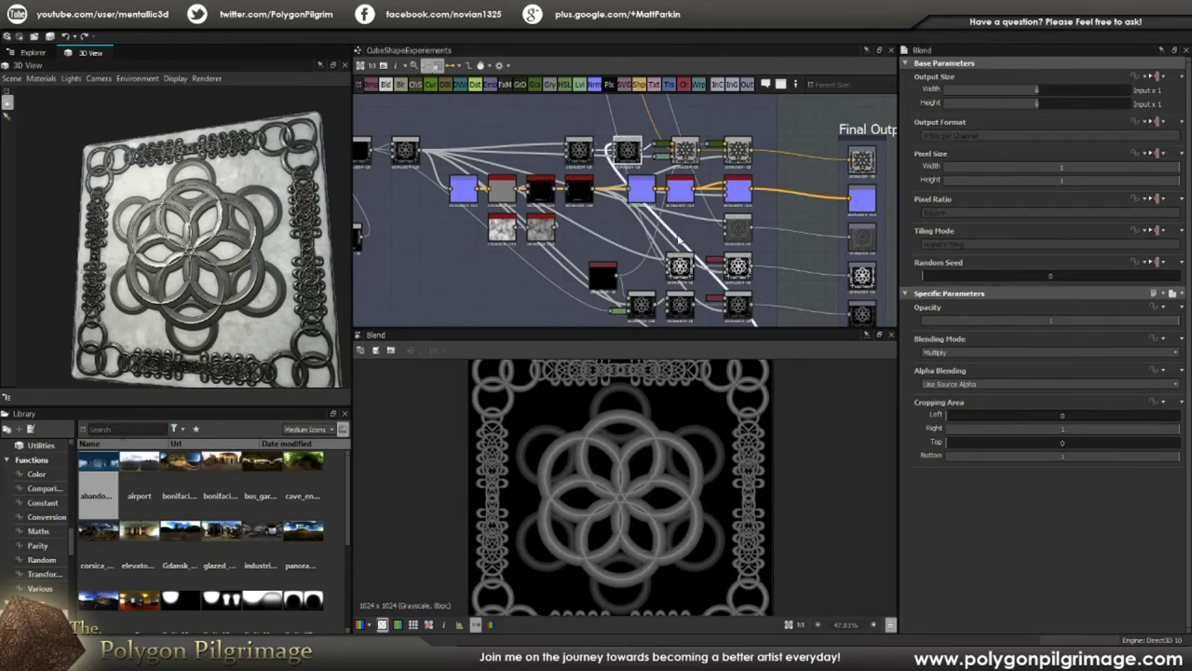
{"action": "middle_click_drag", "start_coordinate": [697, 258], "coordinate": [671, 244]}
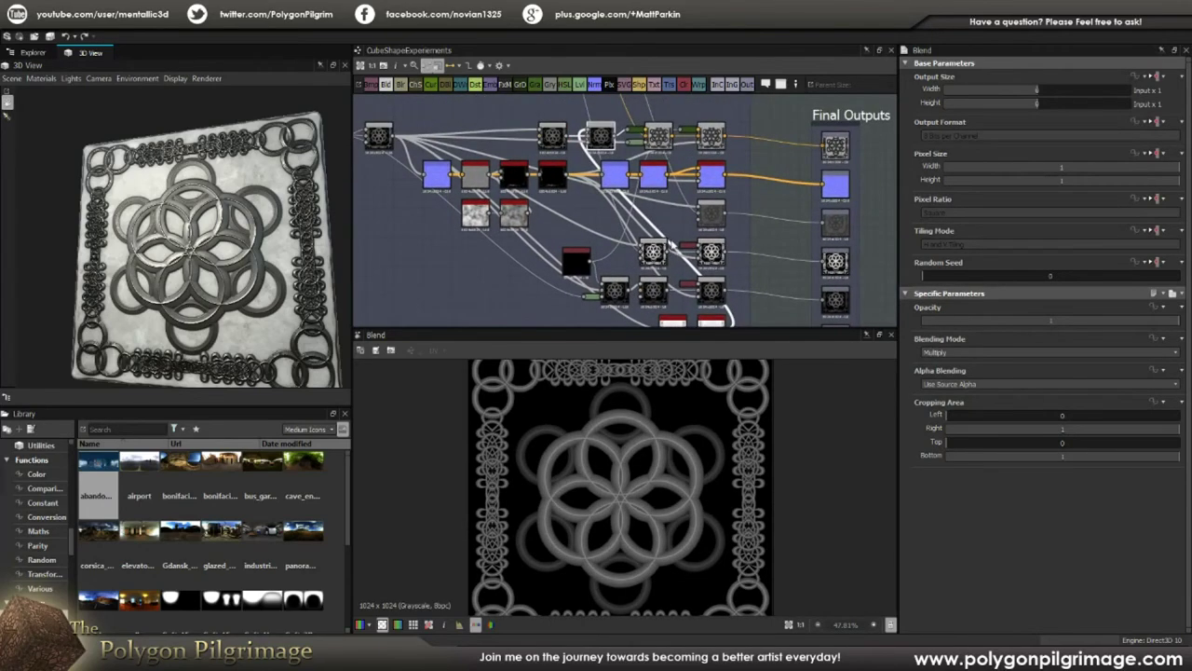
- Preview the color Multiply Blend and the Copy Blend that feed the first final output
{"action": "double_click", "coordinate": [658, 137]}
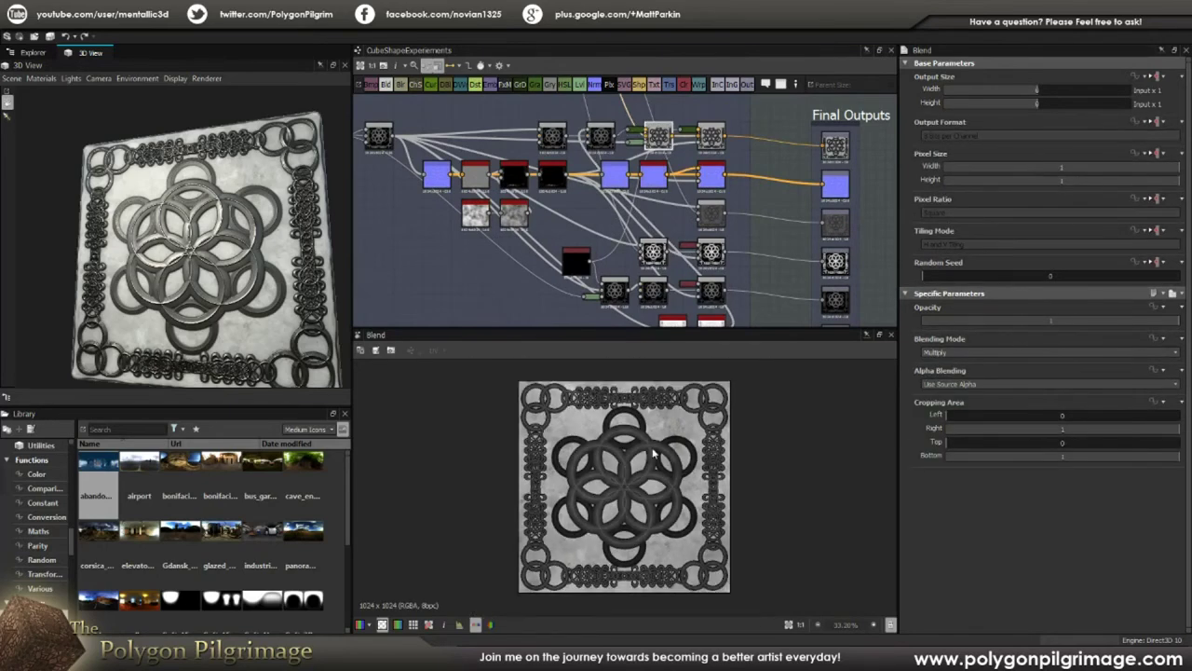
{"action": "middle_click_drag", "start_coordinate": [657, 151], "coordinate": [654, 195]}
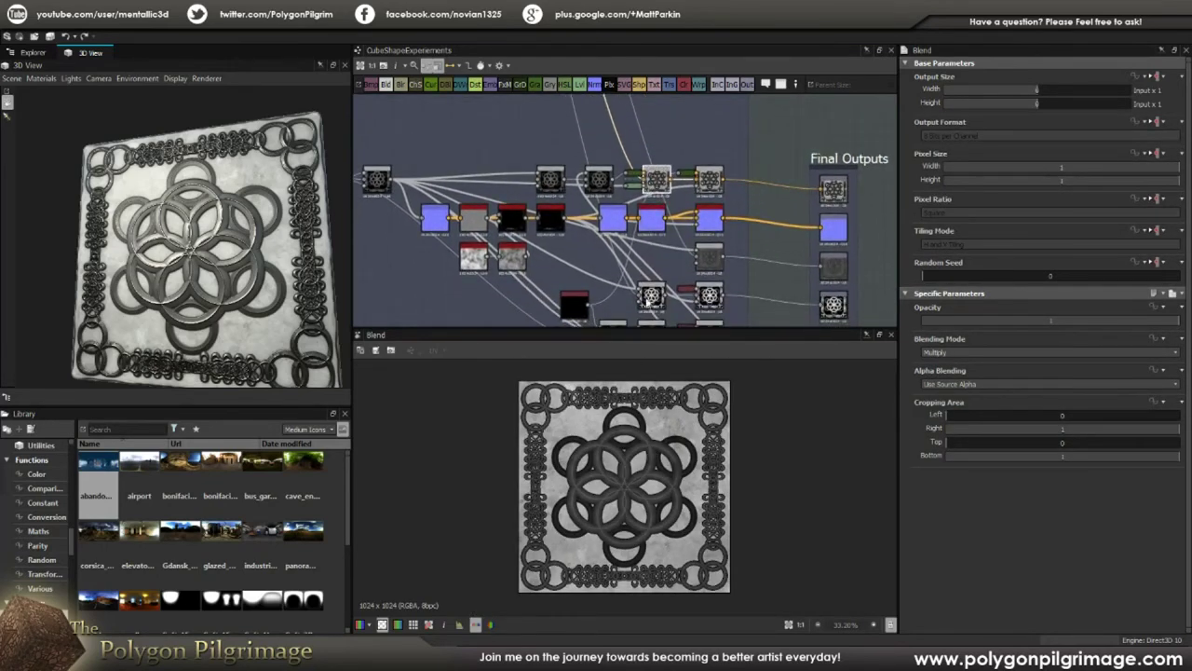
{"action": "double_click", "coordinate": [709, 179]}
{"action": "scroll", "coordinate": [692, 411], "scroll_direction": "up", "scroll_amount": 2}
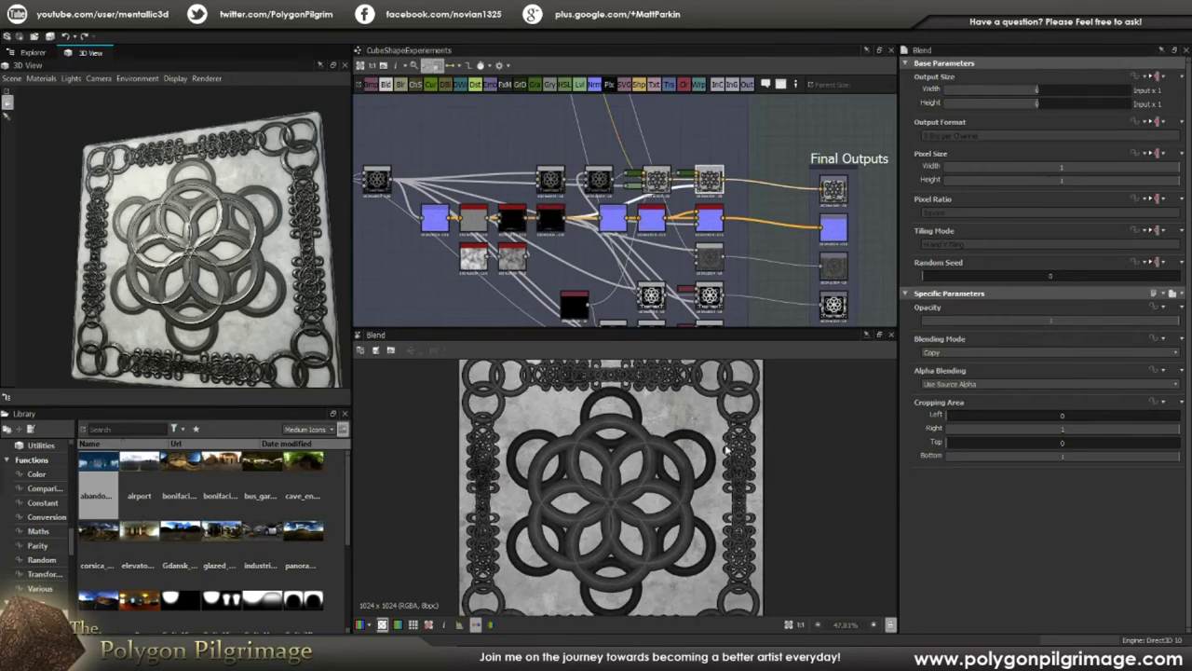
{"action": "scroll", "coordinate": [726, 450], "scroll_direction": "up", "scroll_amount": 2}
- Preview the Blend feeding the third final output and review its opacity and blending mode
{"action": "middle_click_drag", "start_coordinate": [659, 222], "coordinate": [663, 179]}
{"action": "double_click", "coordinate": [716, 186]}
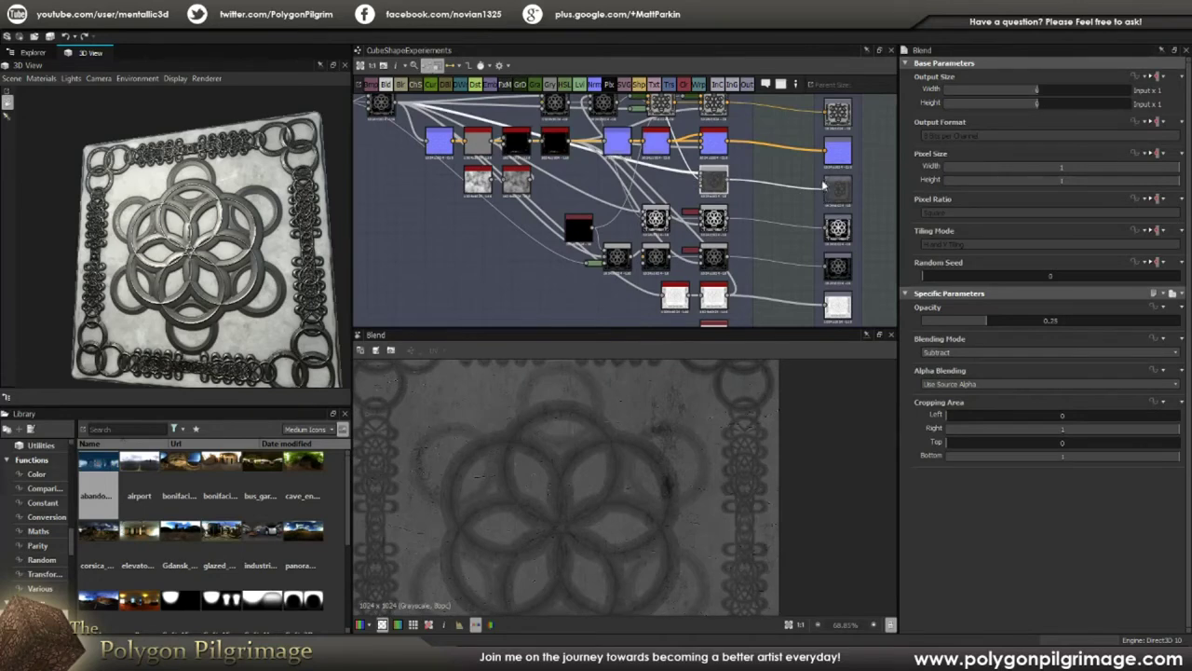
{"action": "scroll", "coordinate": [837, 193], "scroll_direction": "up", "scroll_amount": 4}
{"action": "scroll", "coordinate": [795, 193], "scroll_direction": "down", "scroll_amount": 4}
{"action": "middle_click_drag", "start_coordinate": [634, 186], "coordinate": [687, 217]}
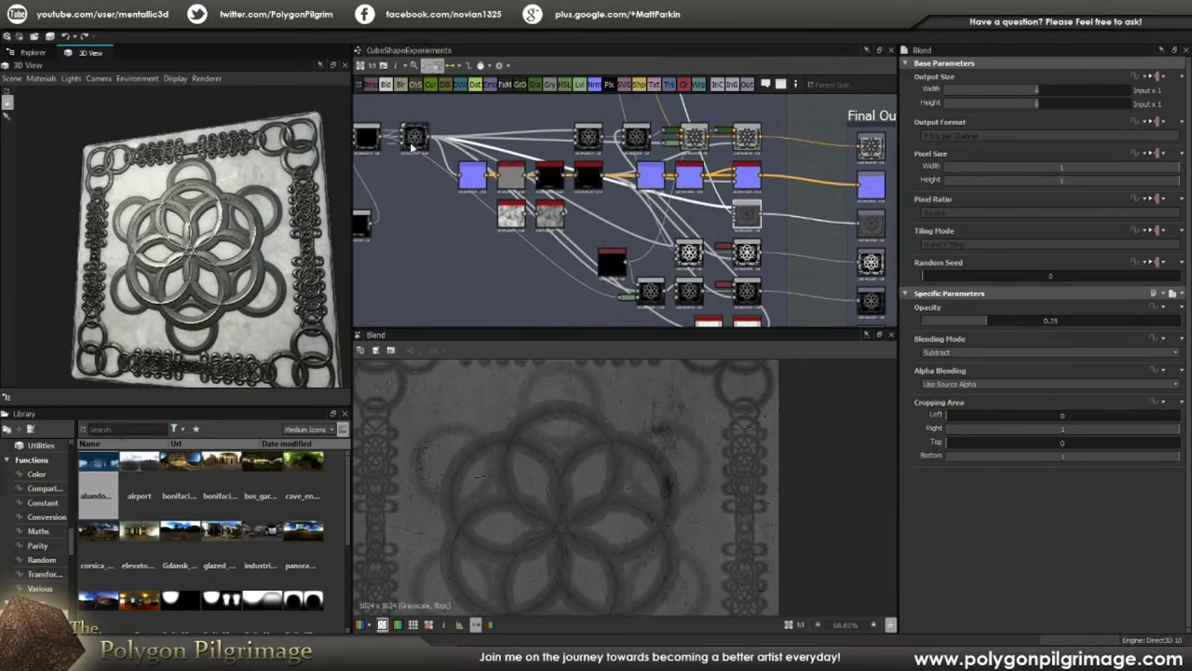
{"action": "double_click", "coordinate": [747, 216]}
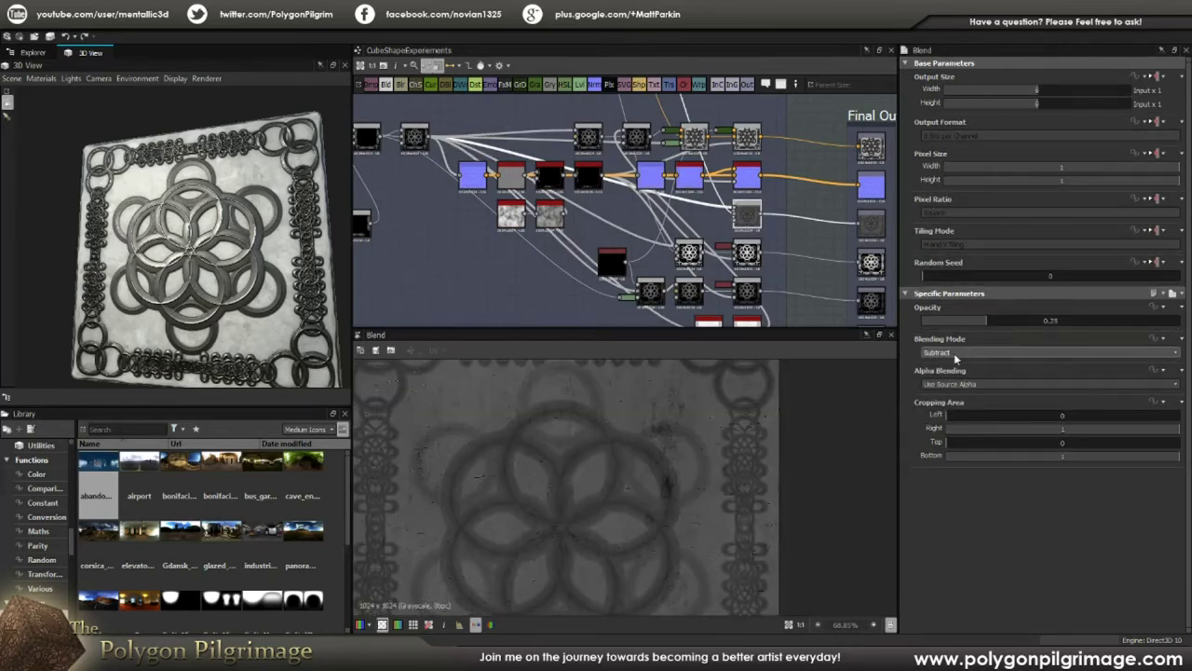
- Trace the input connections of the Subtract Blend back to the color Blend and the blurred dirt mask
{"action": "scroll", "coordinate": [754, 219], "scroll_direction": "up", "scroll_amount": 2}
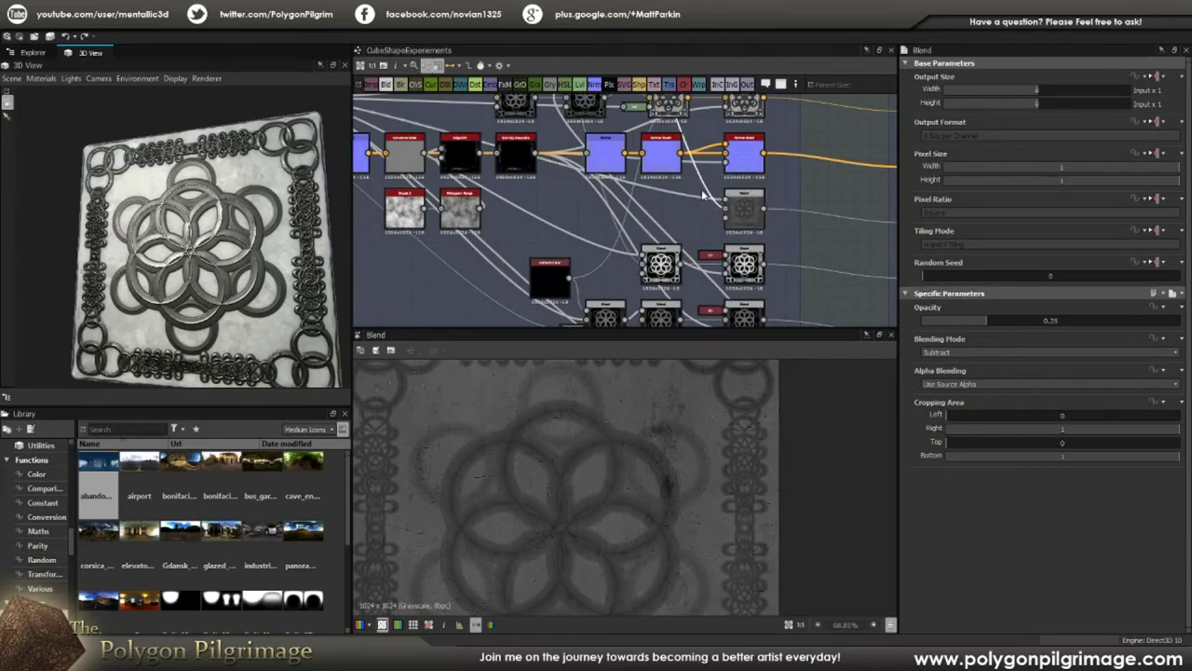
{"action": "scroll", "coordinate": [703, 191], "scroll_direction": "down", "scroll_amount": 3}
{"action": "scroll", "coordinate": [721, 228], "scroll_direction": "up", "scroll_amount": 3}
{"action": "left_click", "coordinate": [722, 228]}
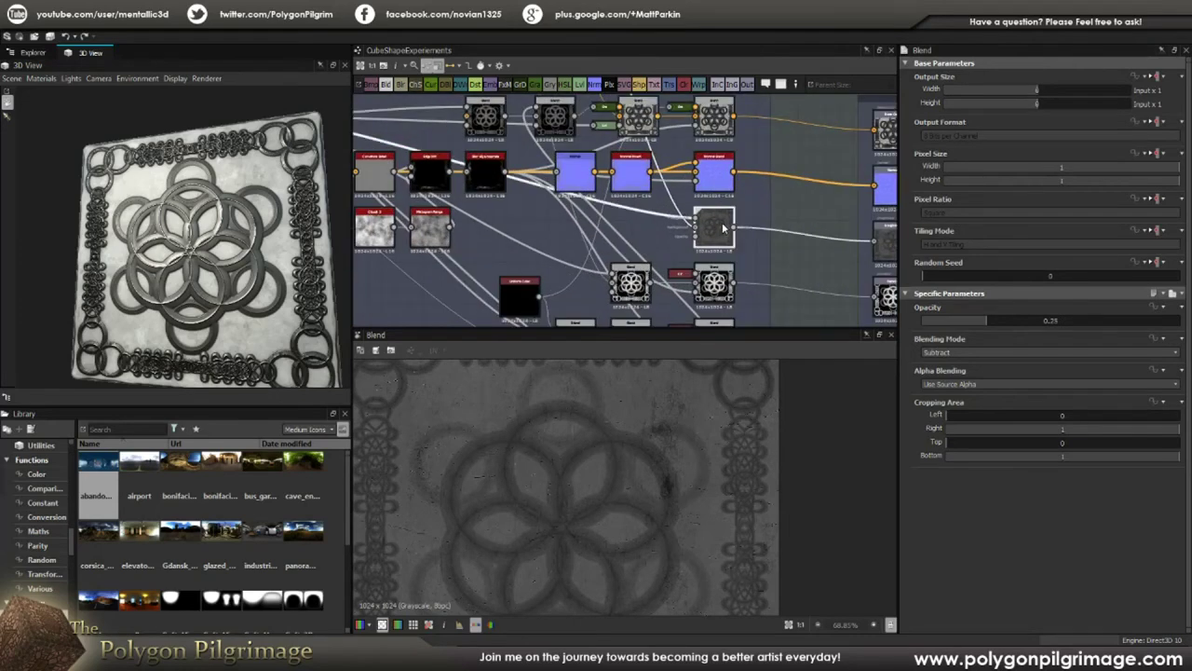
{"action": "scroll", "coordinate": [563, 475], "scroll_direction": "up", "scroll_amount": 2}
{"action": "scroll", "coordinate": [753, 474], "scroll_direction": "down", "scroll_amount": 3}
- Preview the Copy Blend feeding the fourth final output and the Add Sub Blend before it, tracing the latter's input links
{"action": "left_click", "coordinate": [713, 280]}
{"action": "middle_click_drag", "start_coordinate": [713, 280], "coordinate": [712, 261]}
{"action": "double_click", "coordinate": [709, 261]}
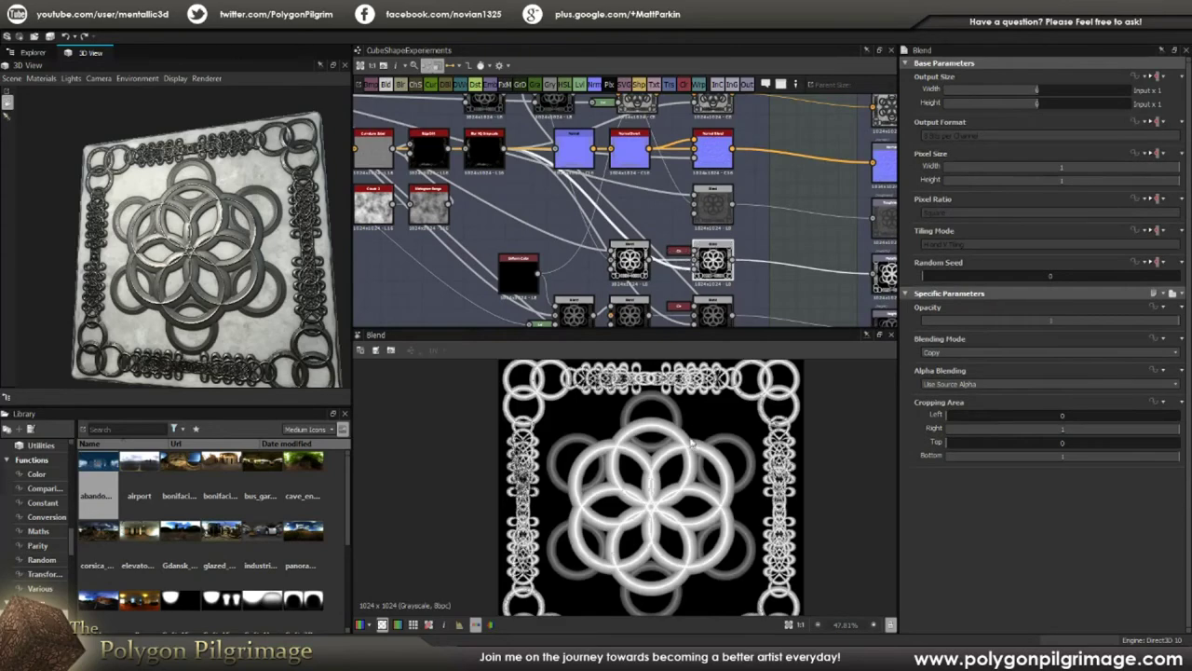
{"action": "scroll", "coordinate": [545, 239], "scroll_direction": "down", "scroll_amount": 2}
{"action": "middle_click_drag", "start_coordinate": [544, 239], "coordinate": [627, 247]}
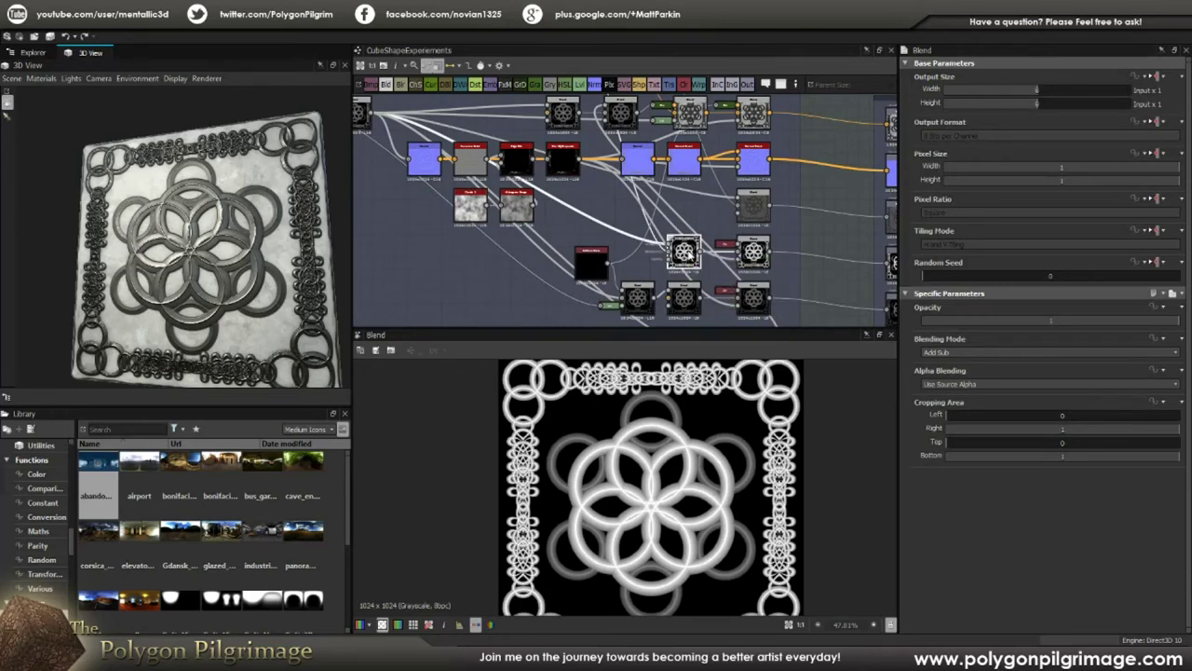
{"action": "scroll", "coordinate": [662, 240], "scroll_direction": "up", "scroll_amount": 2}
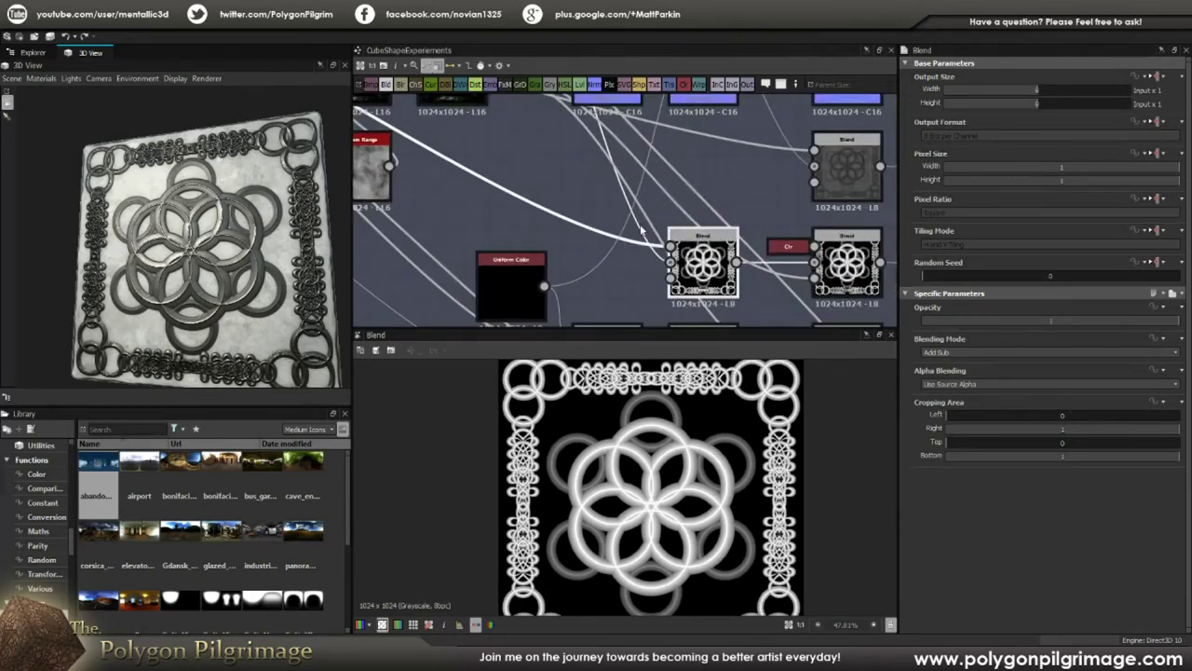
{"action": "scroll", "coordinate": [641, 229], "scroll_direction": "down", "scroll_amount": 4}
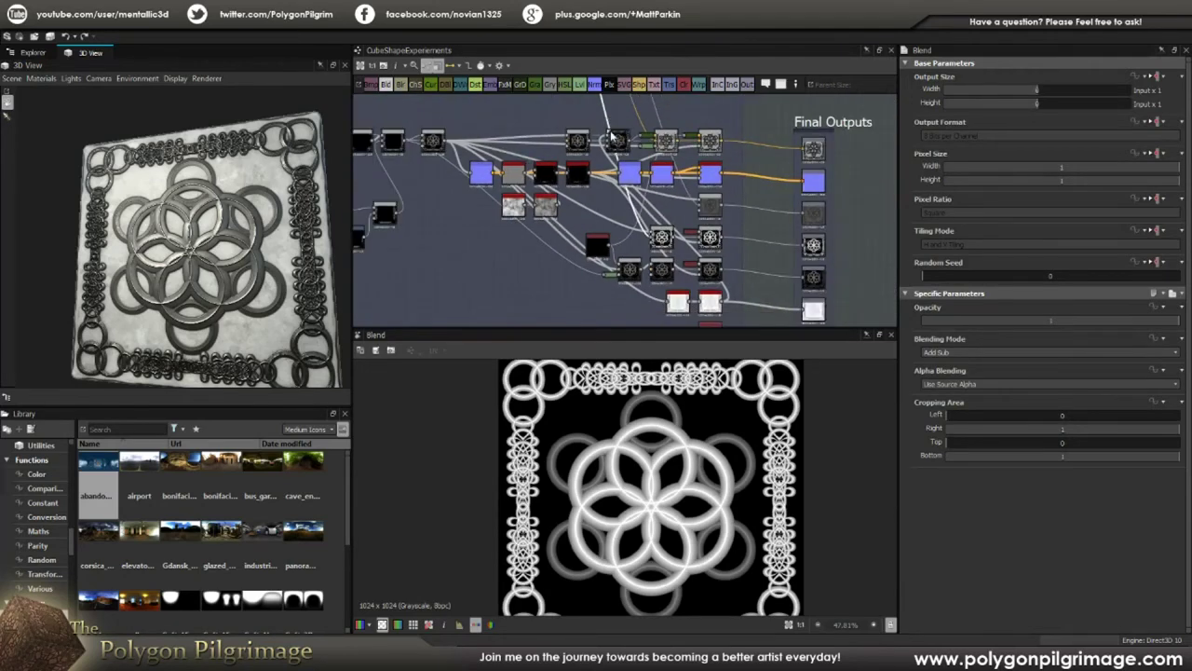
- Trace the input links of the Copy Blend feeding the fourth final output back to the blurred edge mask and inspect its preview
{"action": "middle_click_drag", "start_coordinate": [612, 140], "coordinate": [619, 244]}
{"action": "scroll", "coordinate": [619, 244], "scroll_direction": "up", "scroll_amount": 4}
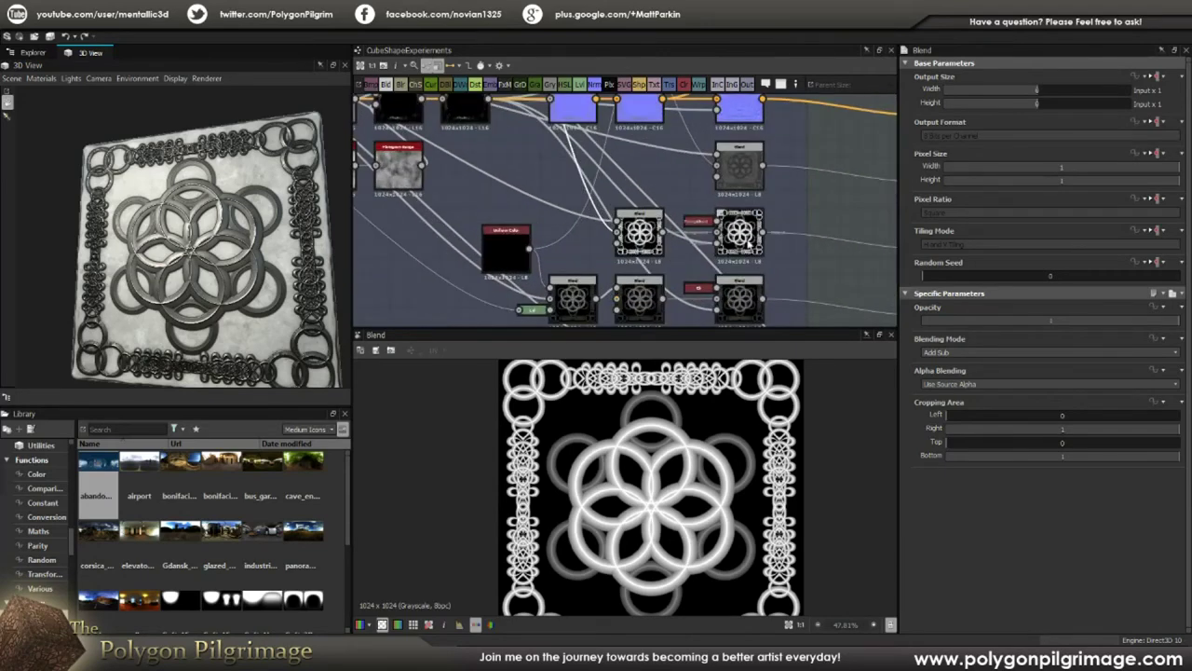
{"action": "key", "text": "ctrl+z"}
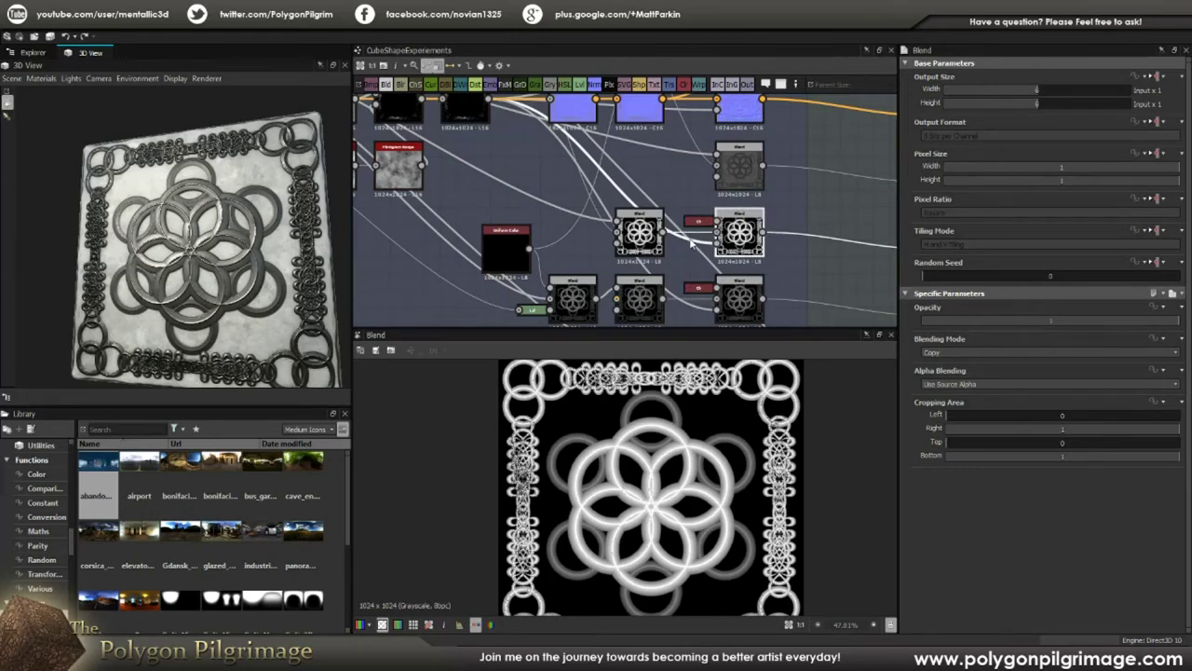
{"action": "middle_click_drag", "start_coordinate": [559, 175], "coordinate": [615, 220]}
{"action": "left_click", "coordinate": [539, 175]}
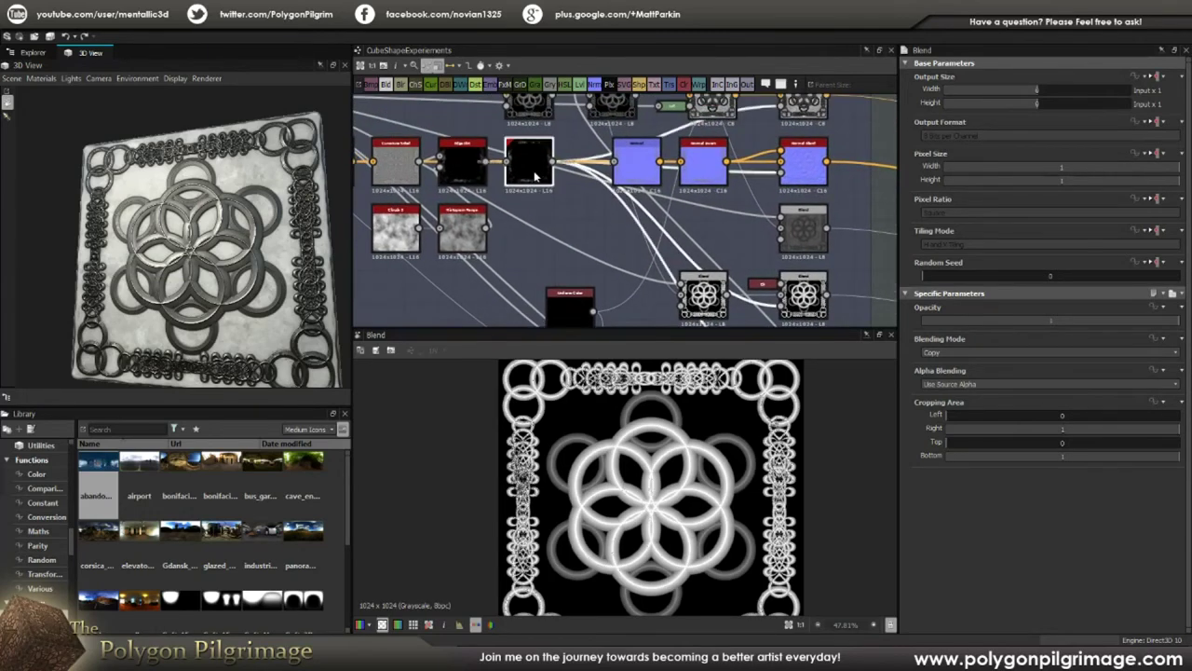
{"action": "middle_click_drag", "start_coordinate": [753, 272], "coordinate": [691, 243]}
{"action": "scroll", "coordinate": [742, 267], "scroll_direction": "up", "scroll_amount": 1}
{"action": "left_click", "coordinate": [743, 268]}
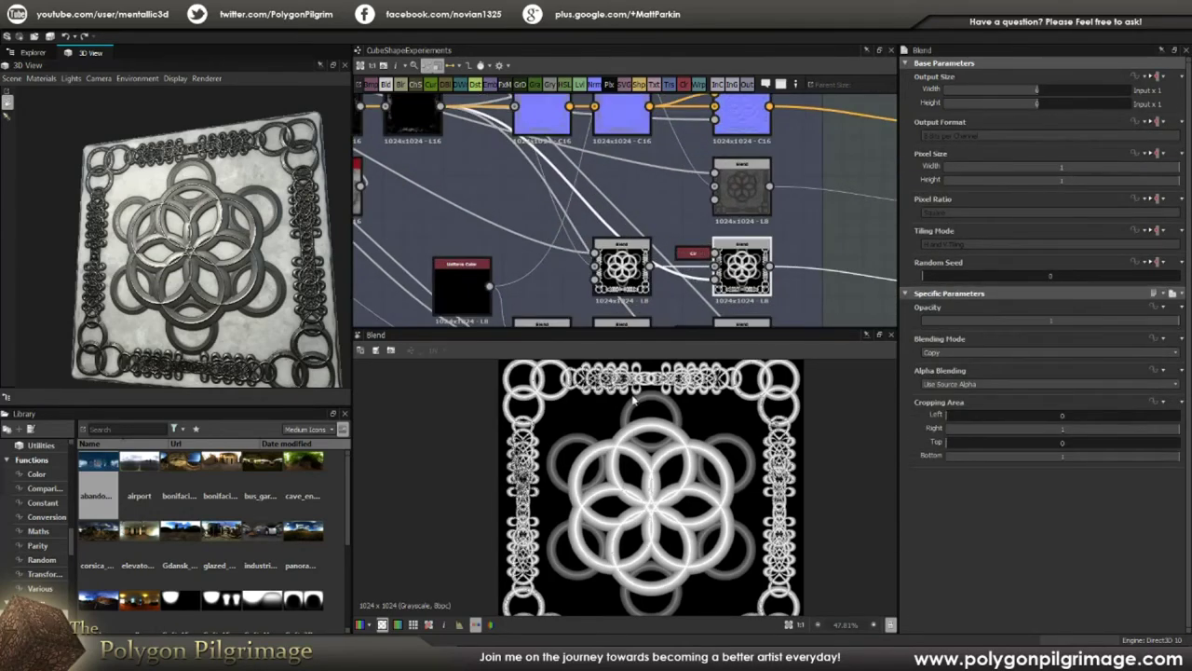
{"action": "scroll", "coordinate": [614, 371], "scroll_direction": "up", "scroll_amount": 3}
{"action": "scroll", "coordinate": [615, 371], "scroll_direction": "down", "scroll_amount": 4}
{"action": "scroll", "coordinate": [718, 248], "scroll_direction": "down", "scroll_amount": 2}
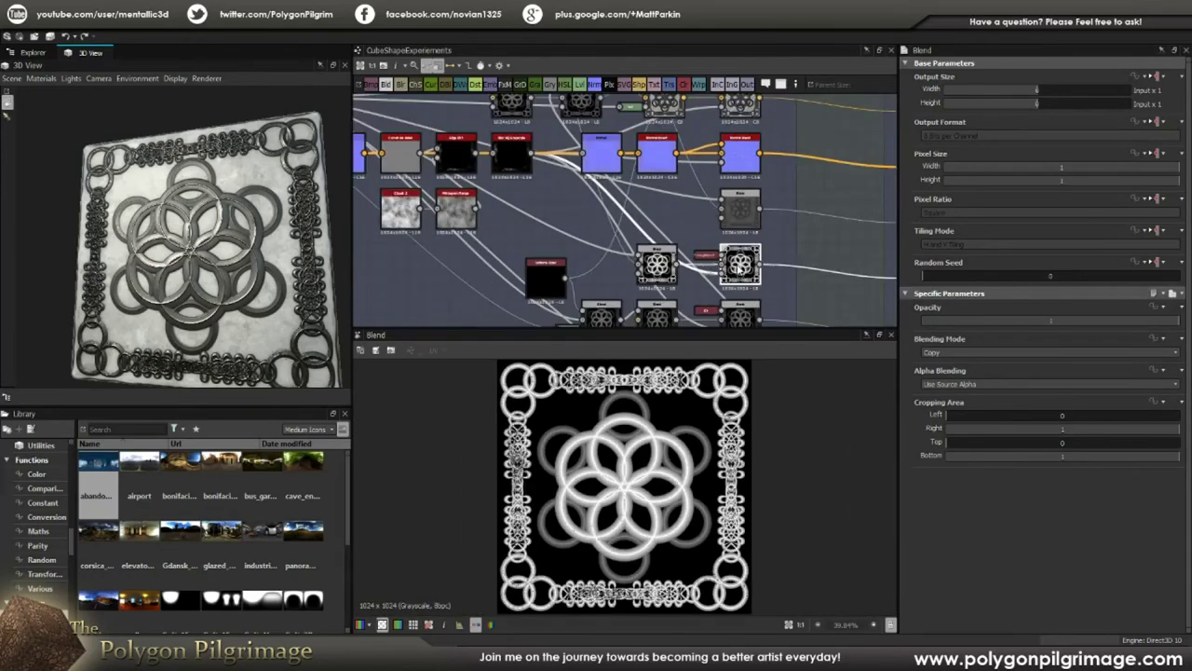
- Preview the Blend feeding the fifth final output and the Copy Blend before it
{"action": "scroll", "coordinate": [718, 248], "scroll_direction": "up", "scroll_amount": 4}
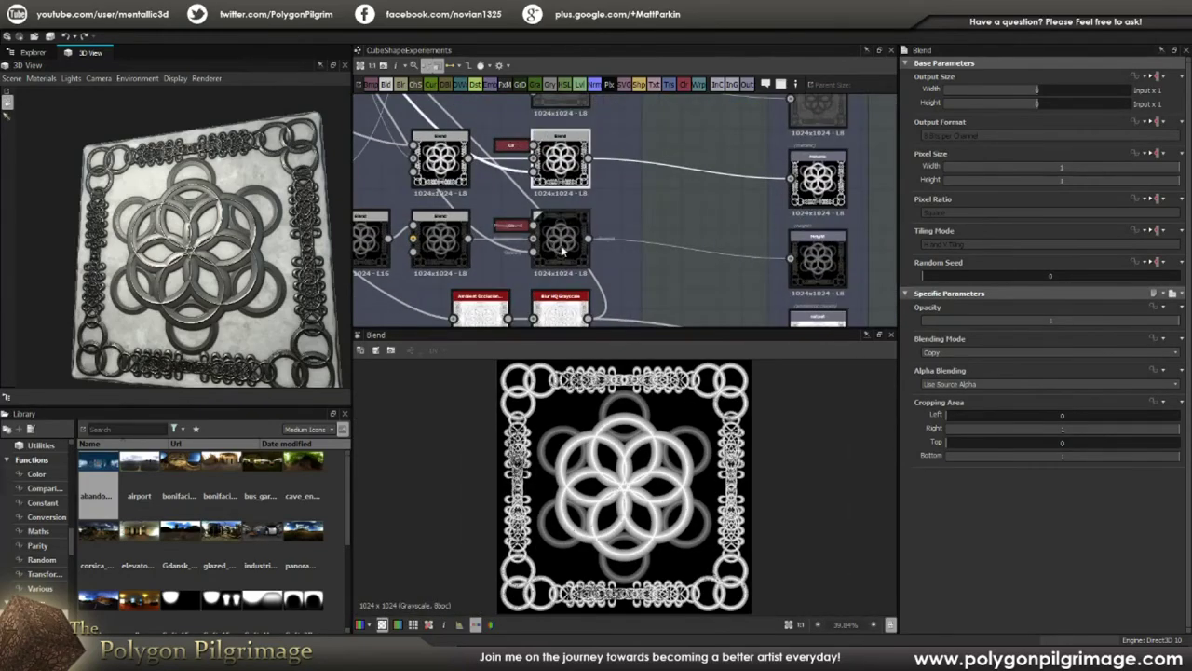
{"action": "double_click", "coordinate": [562, 244]}
{"action": "middle_click_drag", "start_coordinate": [561, 240], "coordinate": [745, 253]}
{"action": "double_click", "coordinate": [547, 253]}
{"action": "double_click", "coordinate": [634, 264]}
{"action": "middle_click_drag", "start_coordinate": [537, 247], "coordinate": [684, 301]}
{"action": "scroll", "coordinate": [685, 301], "scroll_direction": "down", "scroll_amount": 2}
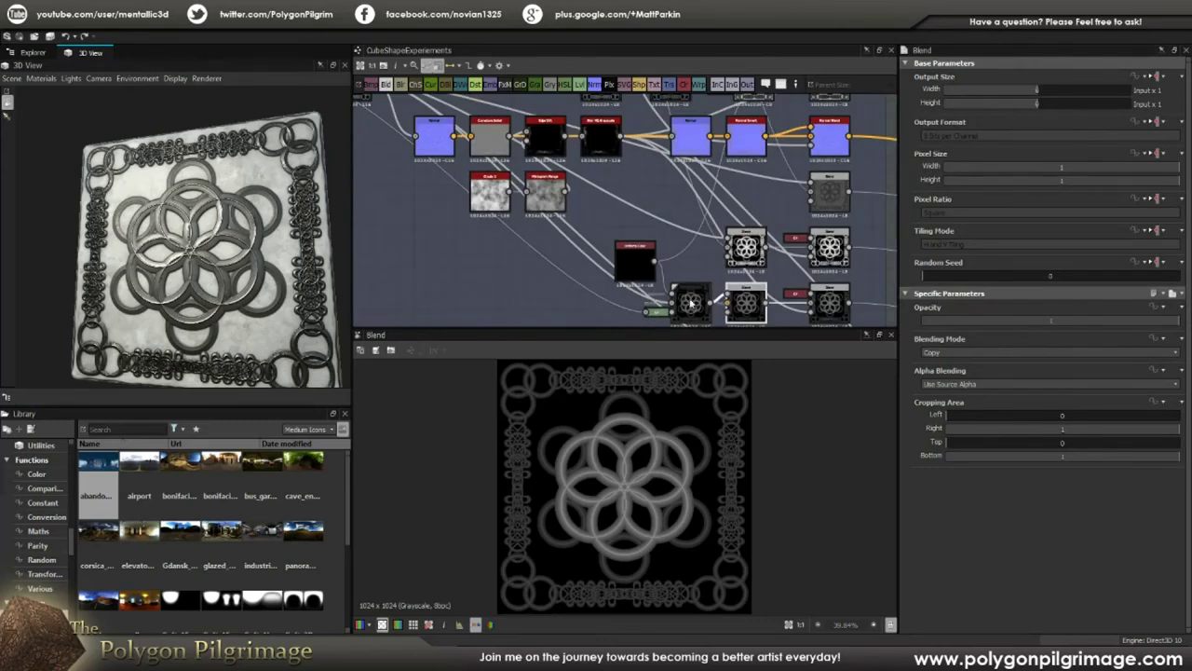
- Trace the fifth output's Blend chain back to the combined Gothic Box 2 pattern and check the final Copy Blend's inputs
{"action": "middle_click_drag", "start_coordinate": [581, 249], "coordinate": [730, 290]}
{"action": "scroll", "coordinate": [729, 290], "scroll_direction": "down", "scroll_amount": 2}
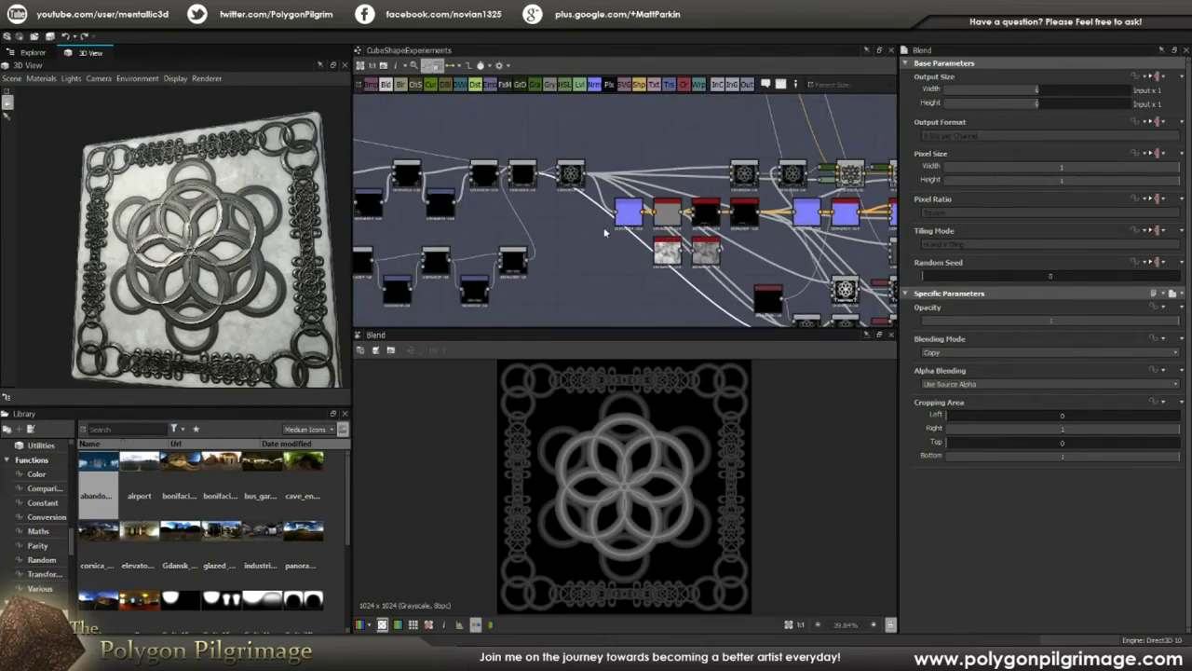
{"action": "middle_click_drag", "start_coordinate": [826, 281], "coordinate": [637, 196]}
{"action": "scroll", "coordinate": [669, 249], "scroll_direction": "up", "scroll_amount": 3}
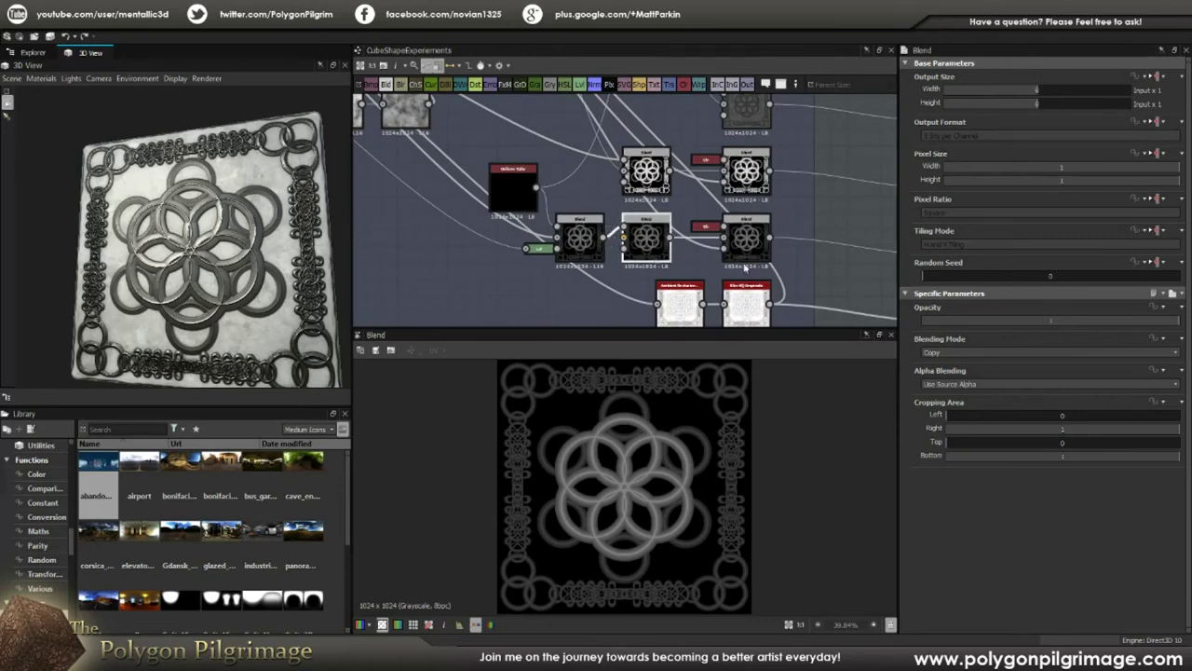
{"action": "left_click", "coordinate": [745, 250]}
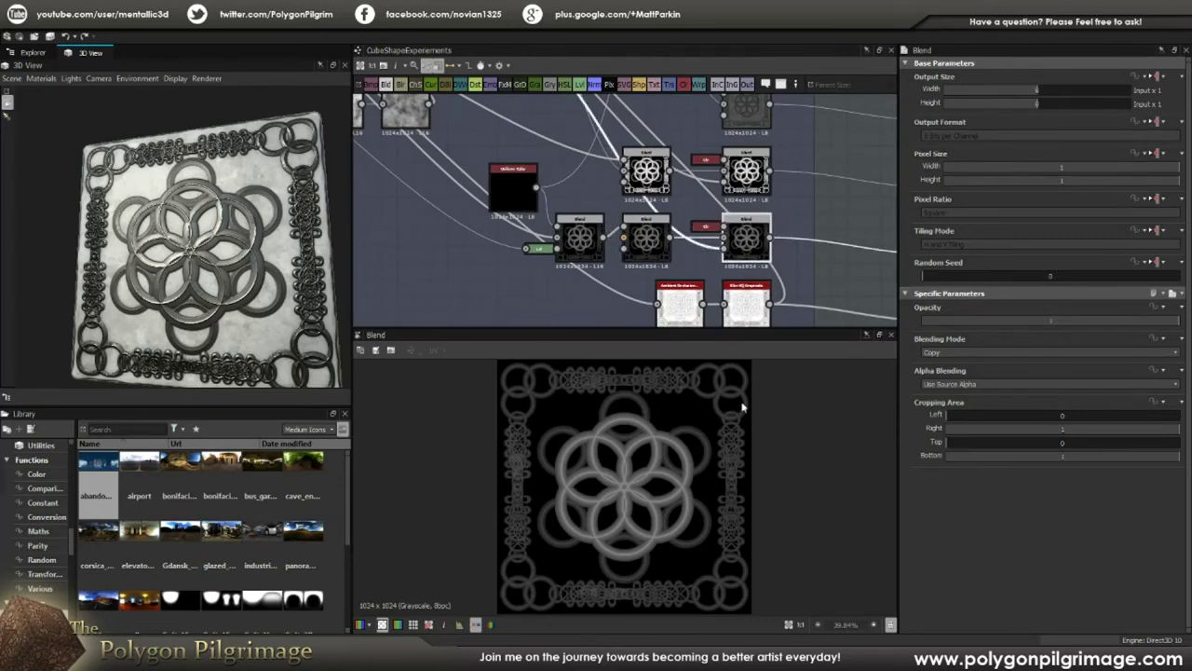
- Preview the Ambient Occlusion node and the Blur HQ Grayscale after it, and review their instance parameters
{"action": "middle_click_drag", "start_coordinate": [670, 256], "coordinate": [648, 196]}
{"action": "left_click", "coordinate": [656, 244]}
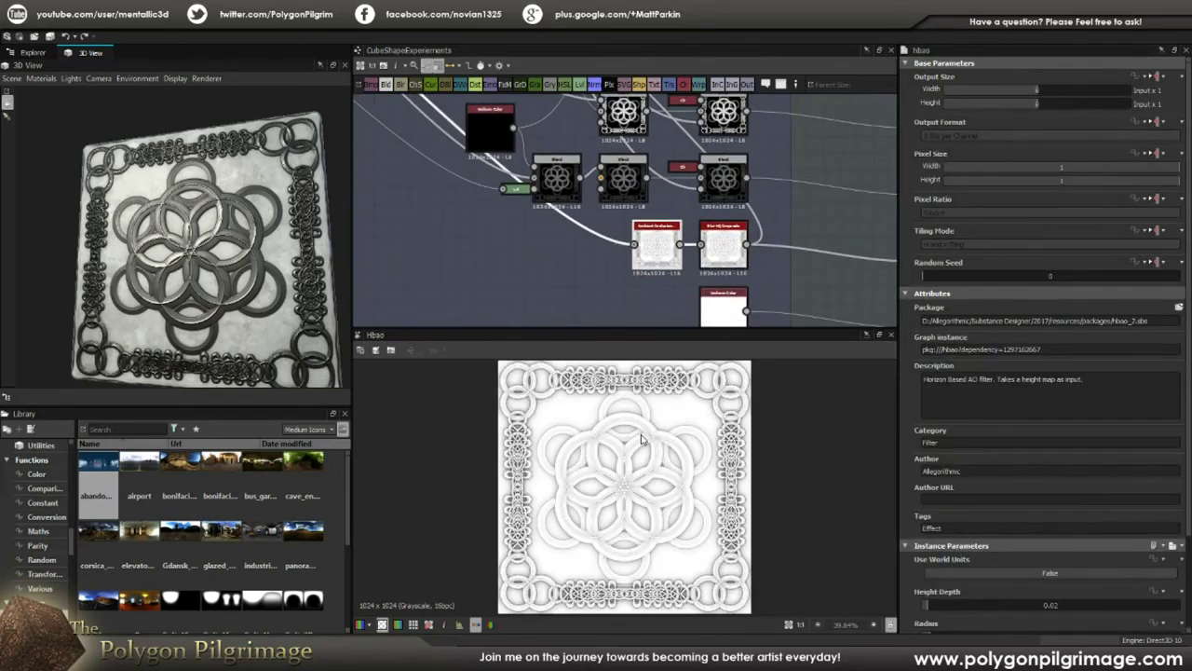
{"action": "scroll", "coordinate": [976, 429], "scroll_direction": "down", "scroll_amount": 3}
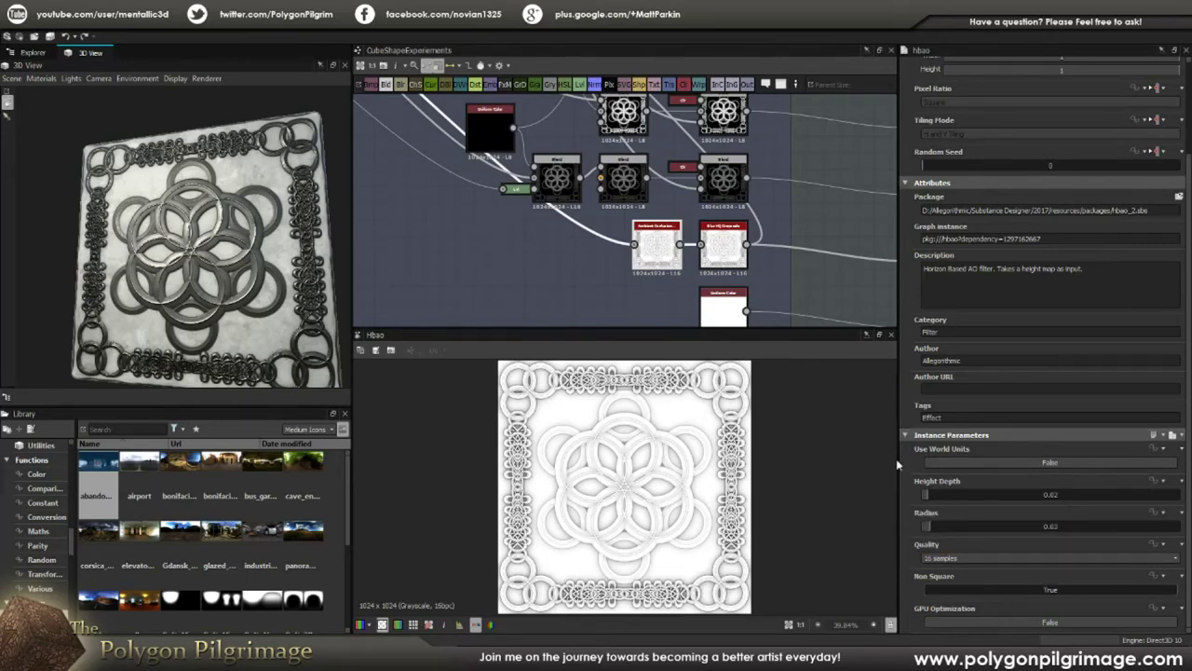
{"action": "double_click", "coordinate": [724, 244]}
{"action": "scroll", "coordinate": [674, 474], "scroll_direction": "up", "scroll_amount": 3}
{"action": "scroll", "coordinate": [674, 474], "scroll_direction": "up", "scroll_amount": 2}
{"action": "scroll", "coordinate": [671, 244], "scroll_direction": "down", "scroll_amount": 6}
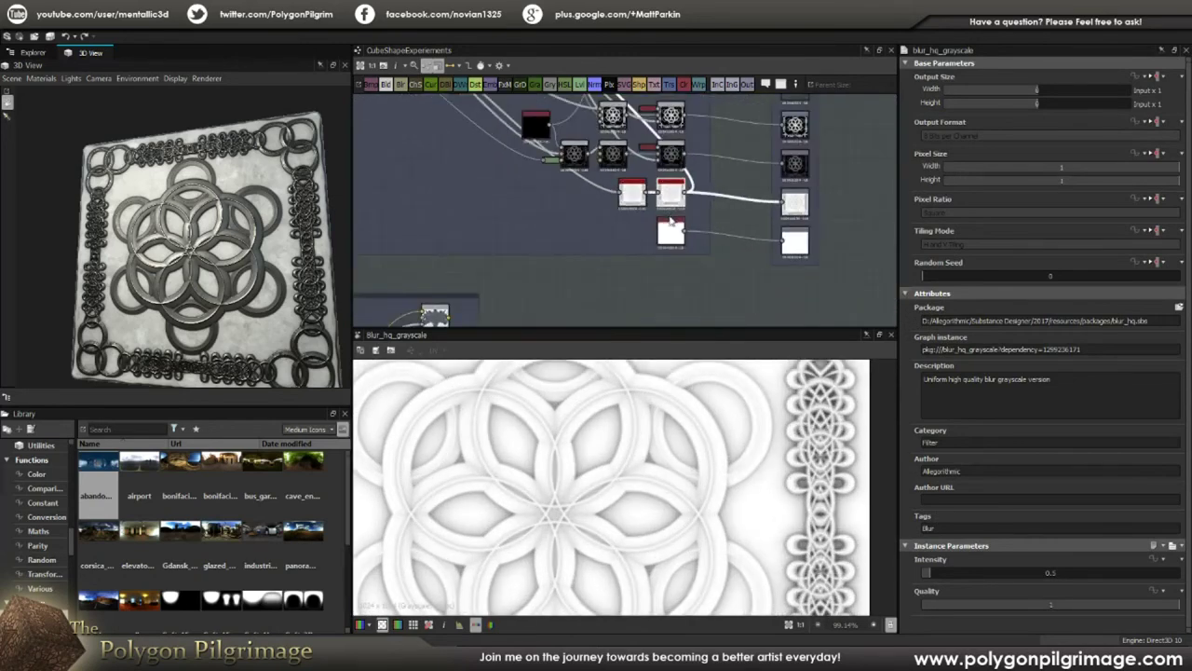
{"action": "scroll", "coordinate": [670, 244], "scroll_direction": "down", "scroll_amount": 3}
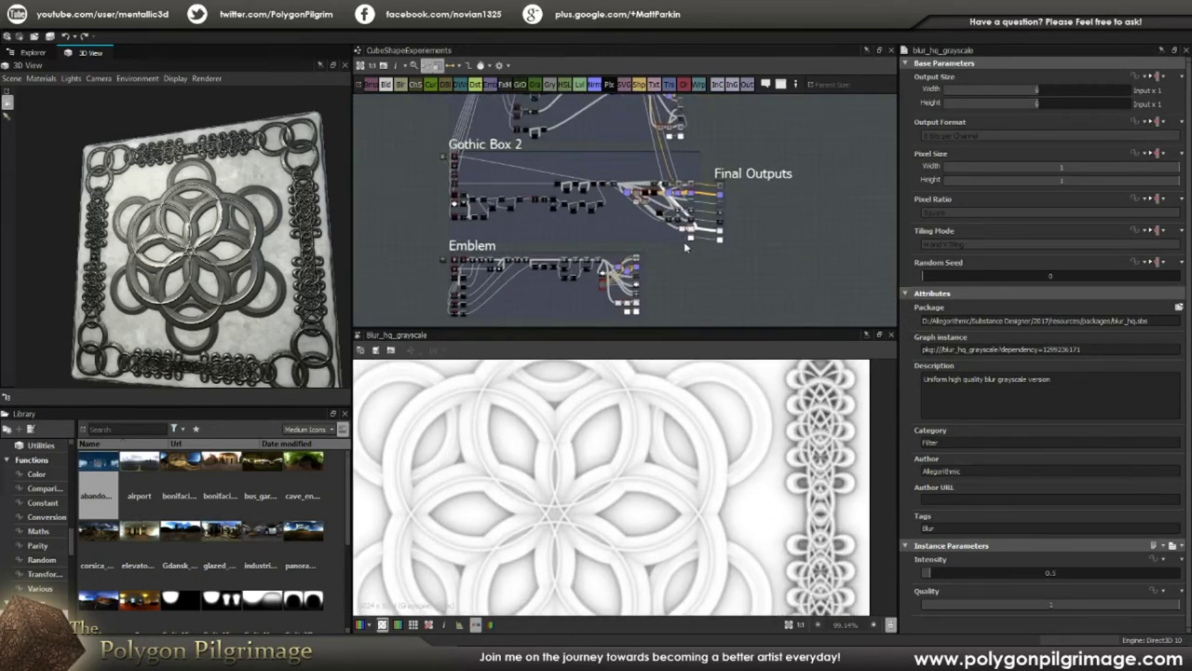
- Move the Final Outputs frame with its output nodes beside the end of the Emblem frame
{"action": "left_click_drag", "start_coordinate": [283, 223], "coordinate": [274, 229]}
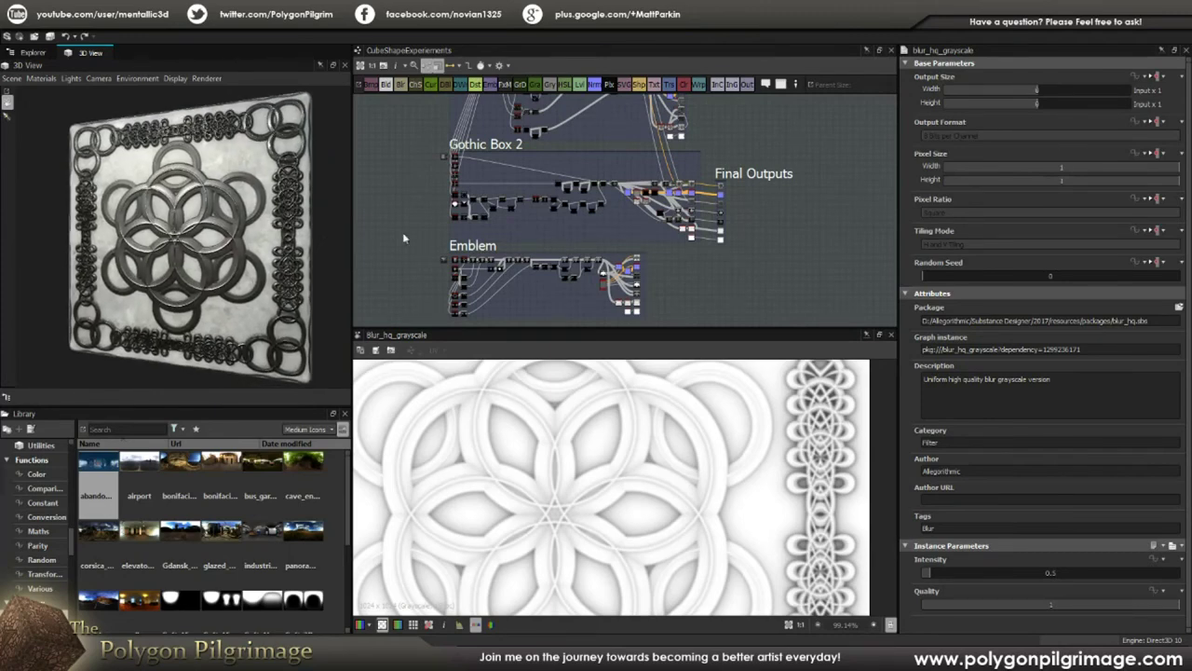
{"action": "scroll", "coordinate": [731, 182], "scroll_direction": "up", "scroll_amount": 2}
{"action": "left_click_drag", "start_coordinate": [725, 178], "coordinate": [652, 296]}
{"action": "scroll", "coordinate": [720, 282], "scroll_direction": "up", "scroll_amount": 5}
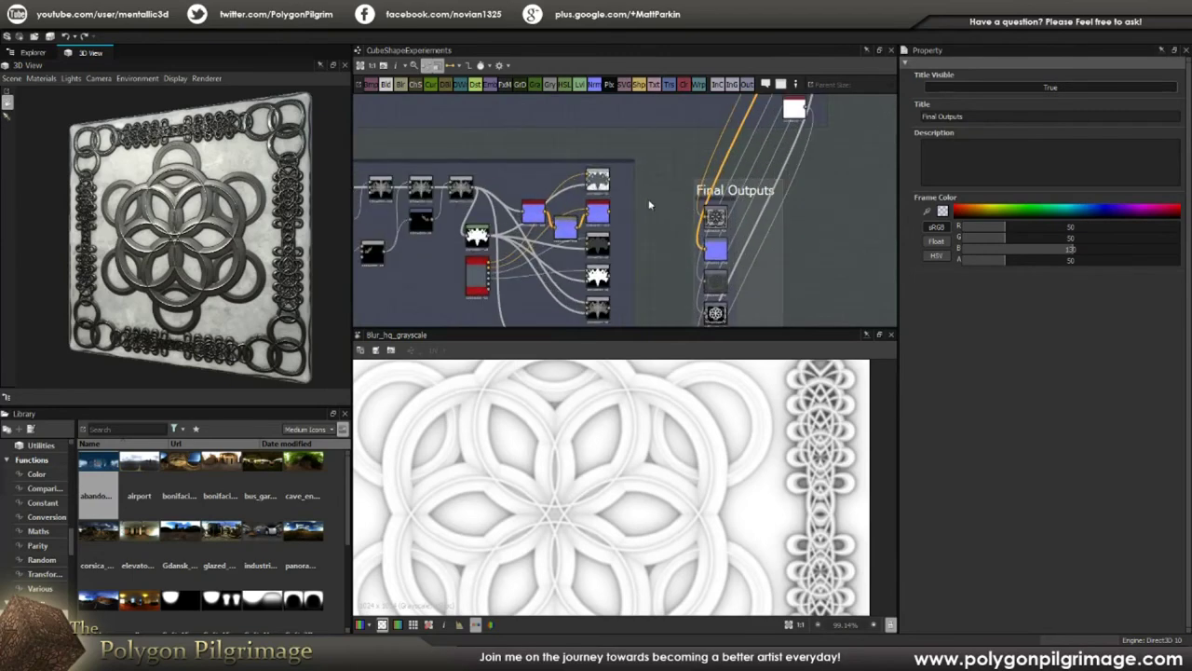
{"action": "left_click_drag", "start_coordinate": [708, 186], "coordinate": [698, 156]}
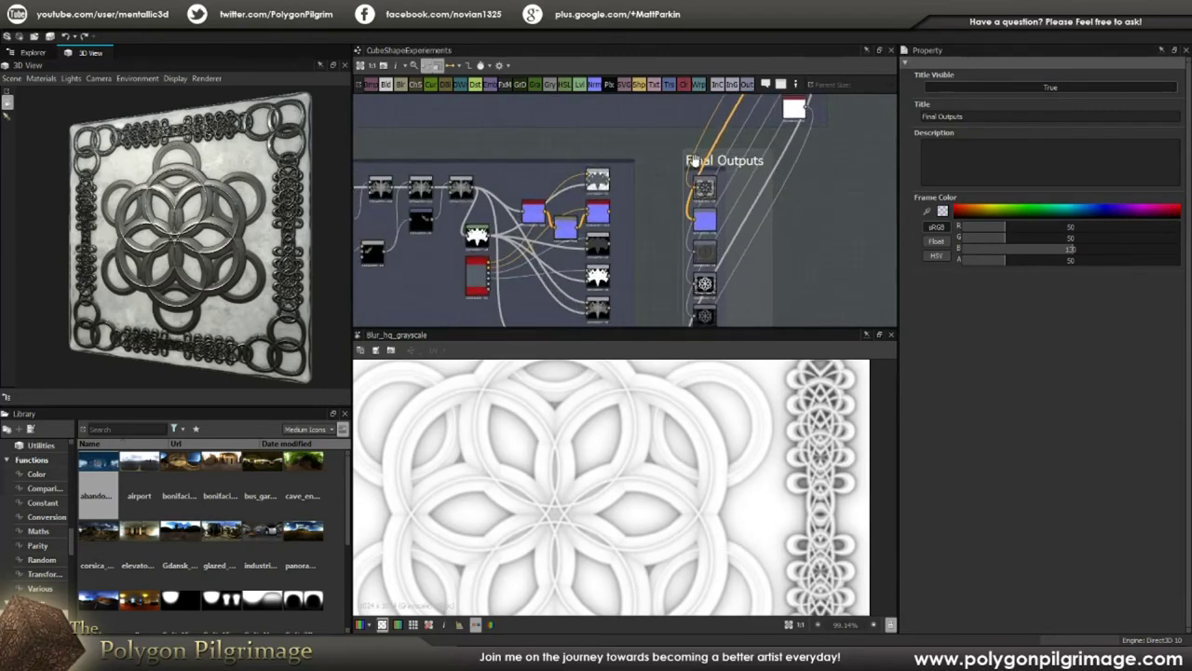
- Connect the Emblem frame's first five result nodes, starting with color and normal, to the first five final outputs in order
{"action": "left_click_drag", "start_coordinate": [611, 182], "coordinate": [697, 188]}
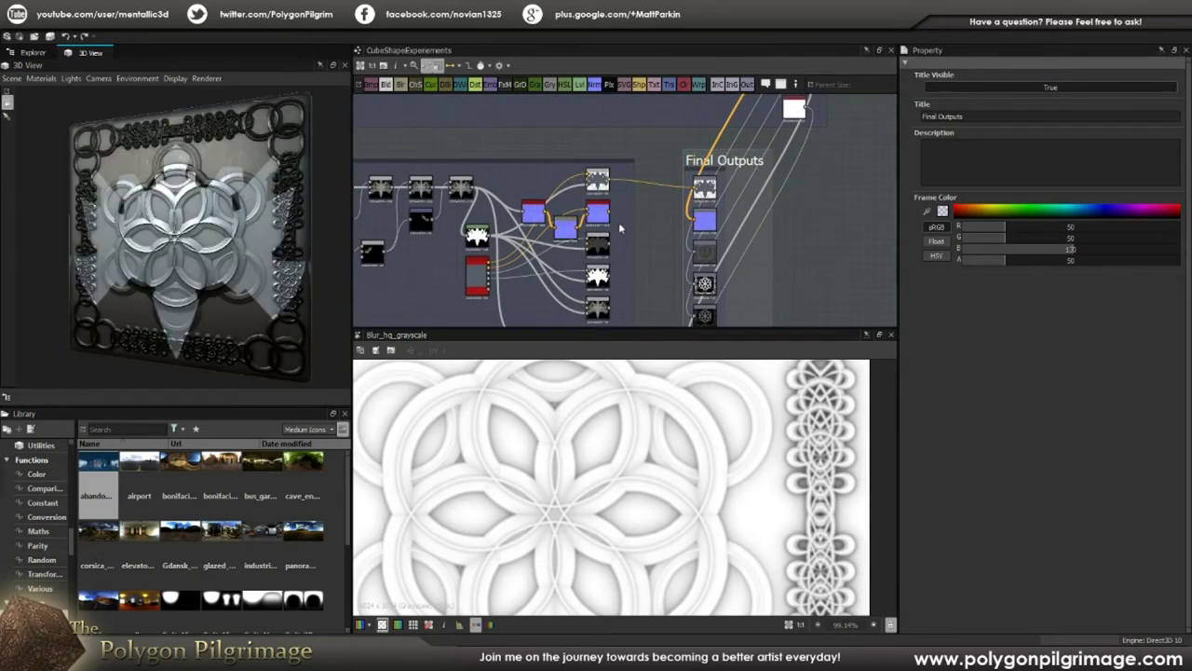
{"action": "left_click_drag", "start_coordinate": [610, 213], "coordinate": [695, 253]}
{"action": "middle_click_drag", "start_coordinate": [680, 272], "coordinate": [683, 222]}
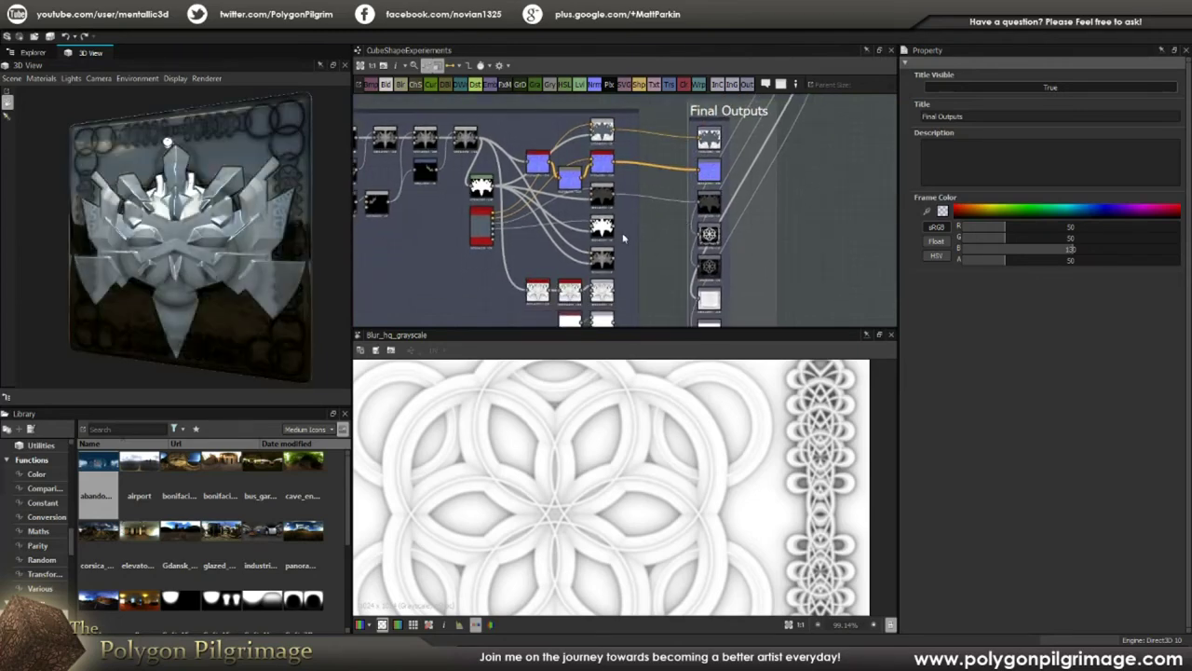
{"action": "left_click_drag", "start_coordinate": [615, 227], "coordinate": [696, 234]}
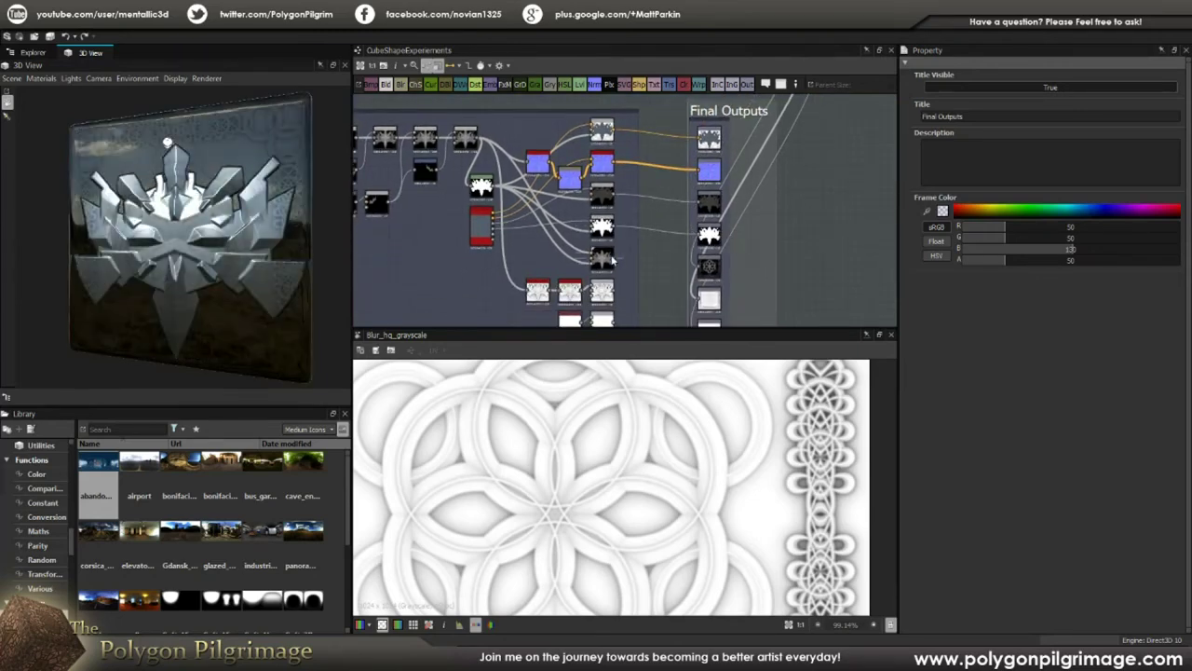
{"action": "left_click_drag", "start_coordinate": [613, 262], "coordinate": [699, 269]}
- Connect the Emblem's ambient occlusion and plain white result nodes to the last two final outputs and inspect the emblem in 3D
{"action": "middle_click_drag", "start_coordinate": [603, 293], "coordinate": [611, 235]}
{"action": "left_click_drag", "start_coordinate": [623, 234], "coordinate": [737, 242]}
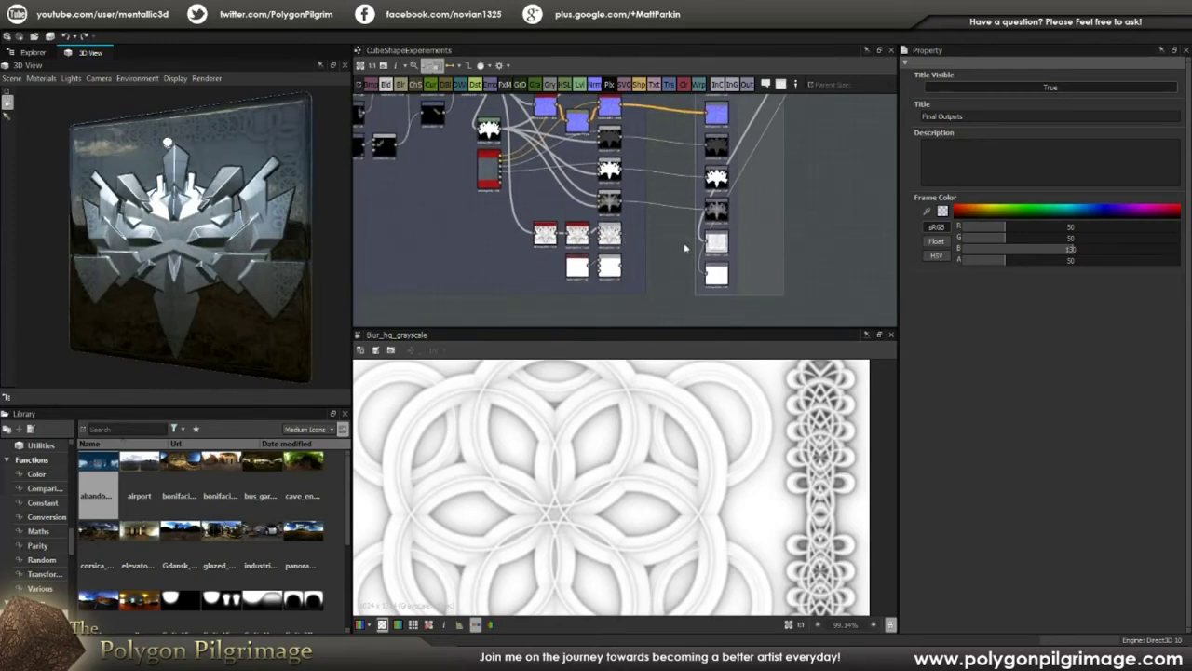
{"action": "left_click_drag", "start_coordinate": [623, 236], "coordinate": [711, 243]}
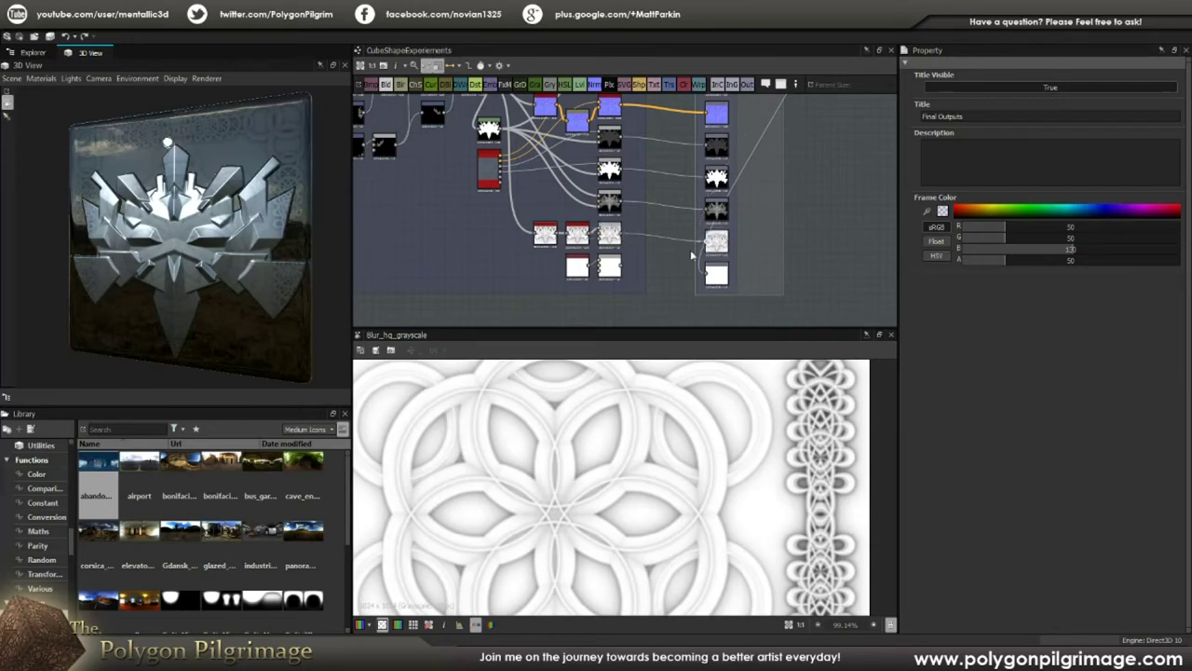
{"action": "left_click_drag", "start_coordinate": [623, 269], "coordinate": [707, 274]}
{"action": "scroll", "coordinate": [683, 259], "scroll_direction": "down", "scroll_amount": 3}
{"action": "left_click_drag", "start_coordinate": [270, 251], "coordinate": [265, 230]}
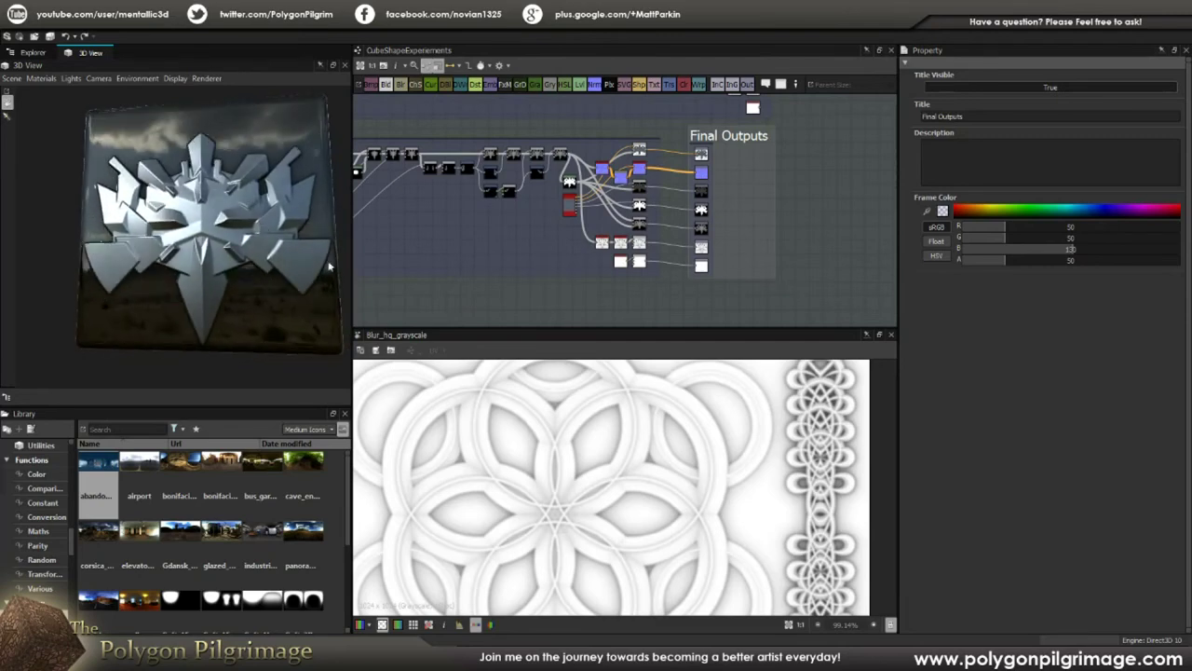
- Preview the Base Color final output and compare it with the emblem in the 3D view
{"action": "scroll", "coordinate": [680, 214], "scroll_direction": "down", "scroll_amount": 2}
{"action": "scroll", "coordinate": [638, 241], "scroll_direction": "up", "scroll_amount": 2}
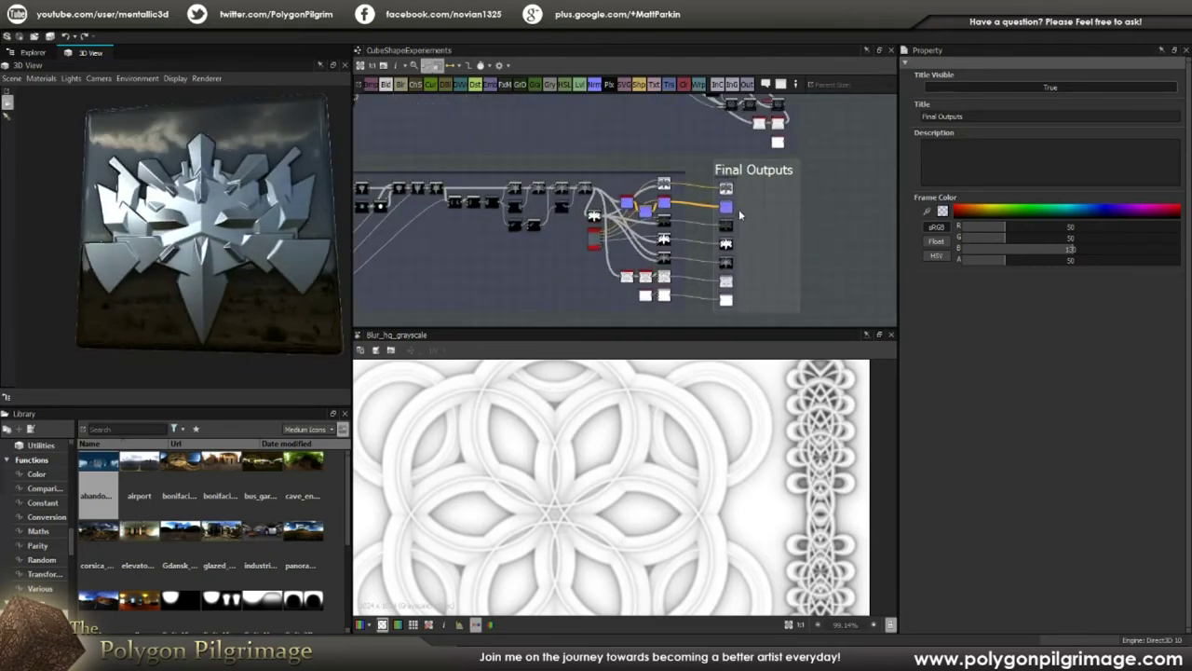
{"action": "double_click", "coordinate": [726, 188]}
{"action": "scroll", "coordinate": [605, 437], "scroll_direction": "down", "scroll_amount": 4}
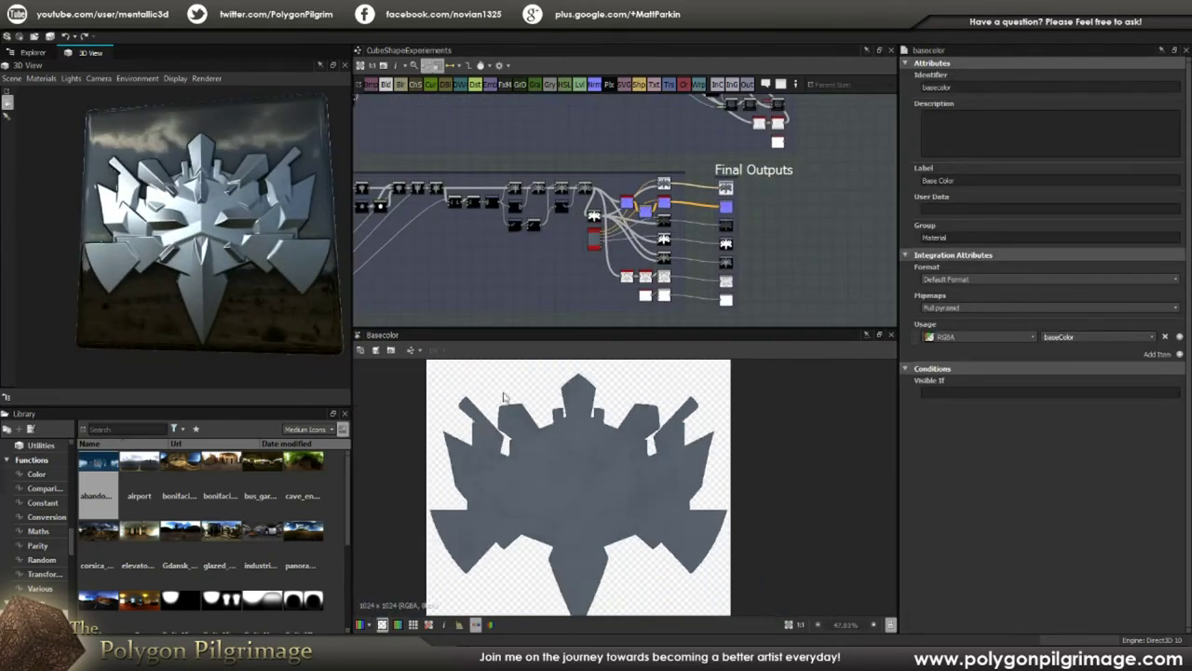
{"action": "mouse_move", "coordinate": [224, 216]}
{"action": "left_mouse_down"}
{"action": "mouse_move", "coordinate": [243, 227]}
{"action": "mouse_move", "coordinate": [220, 222]}
{"action": "left_mouse_up"}
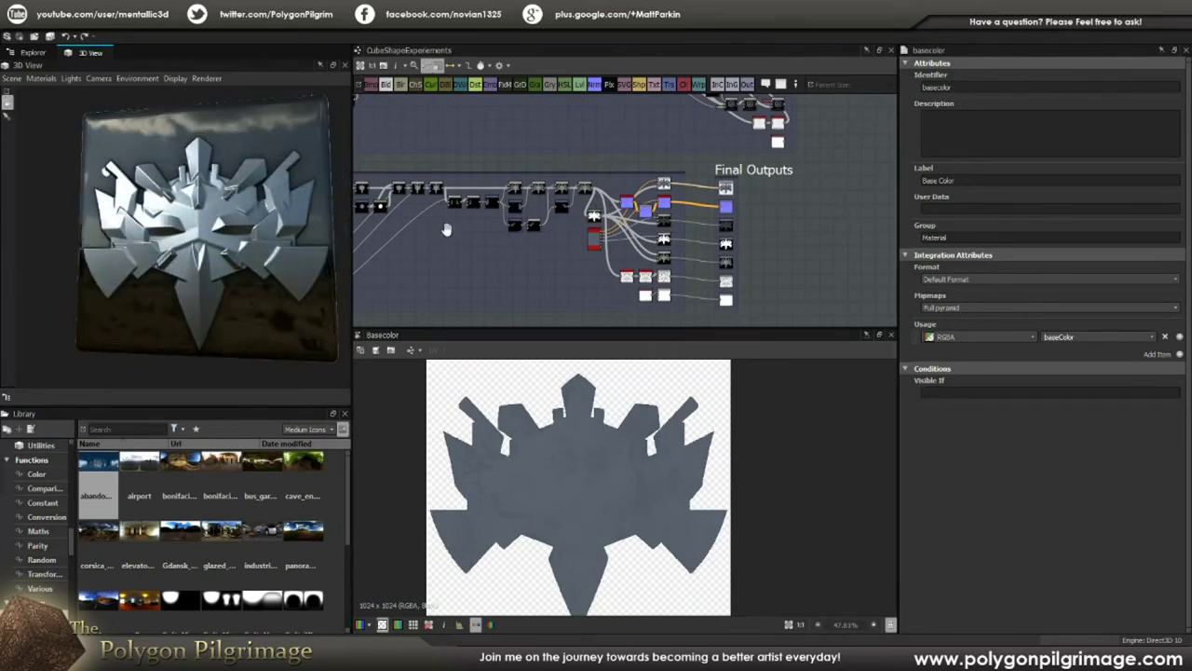
- Preview the first Cube 3D node in the Emblem frame and review its orientation, size and scale parameters
{"action": "middle_click_drag", "start_coordinate": [451, 225], "coordinate": [669, 230]}
{"action": "scroll", "coordinate": [586, 205], "scroll_direction": "up", "scroll_amount": 6}
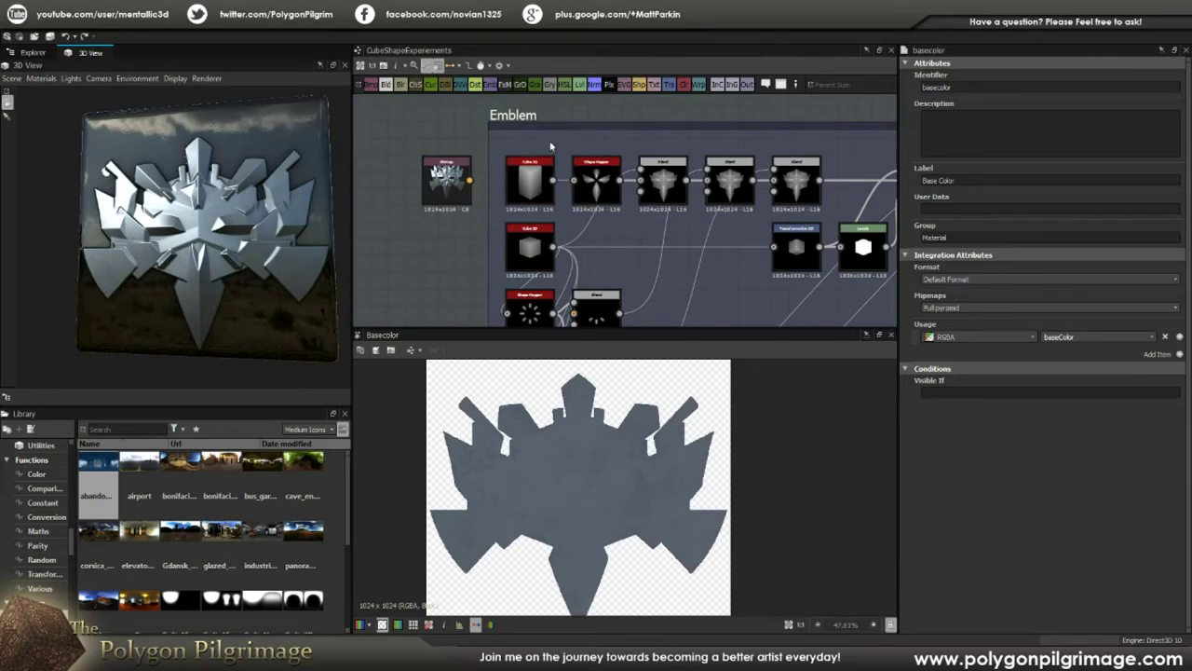
{"action": "double_click", "coordinate": [543, 176]}
{"action": "scroll", "coordinate": [548, 483], "scroll_direction": "down", "scroll_amount": 3}
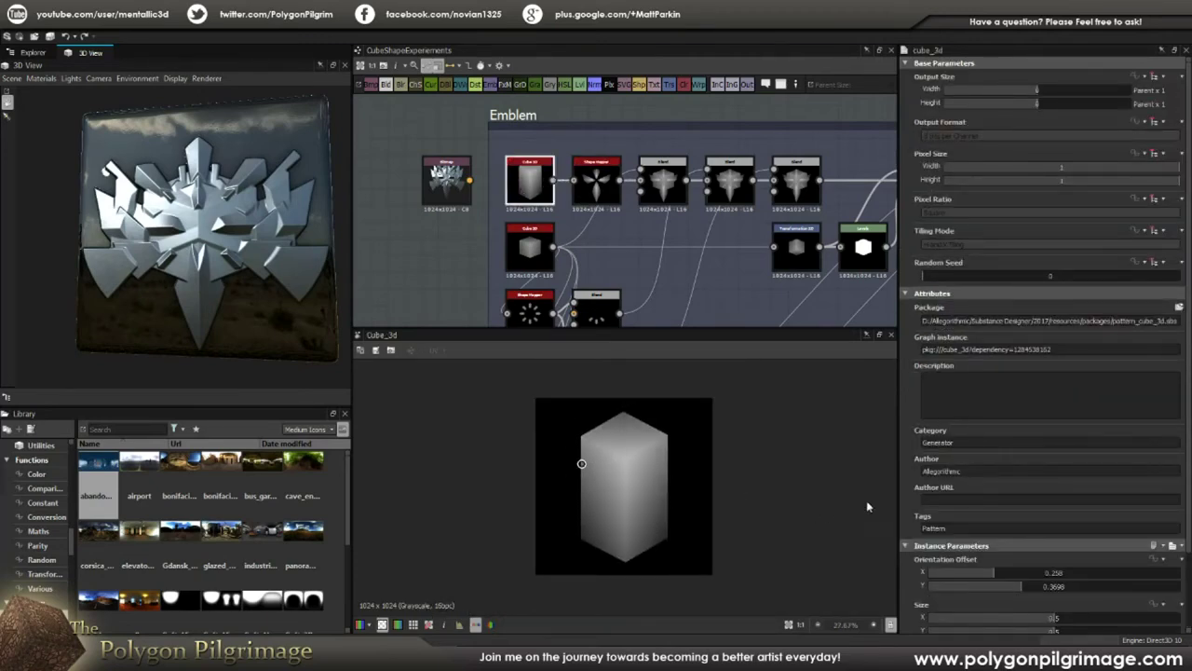
{"action": "scroll", "coordinate": [1108, 500], "scroll_direction": "down", "scroll_amount": 3}
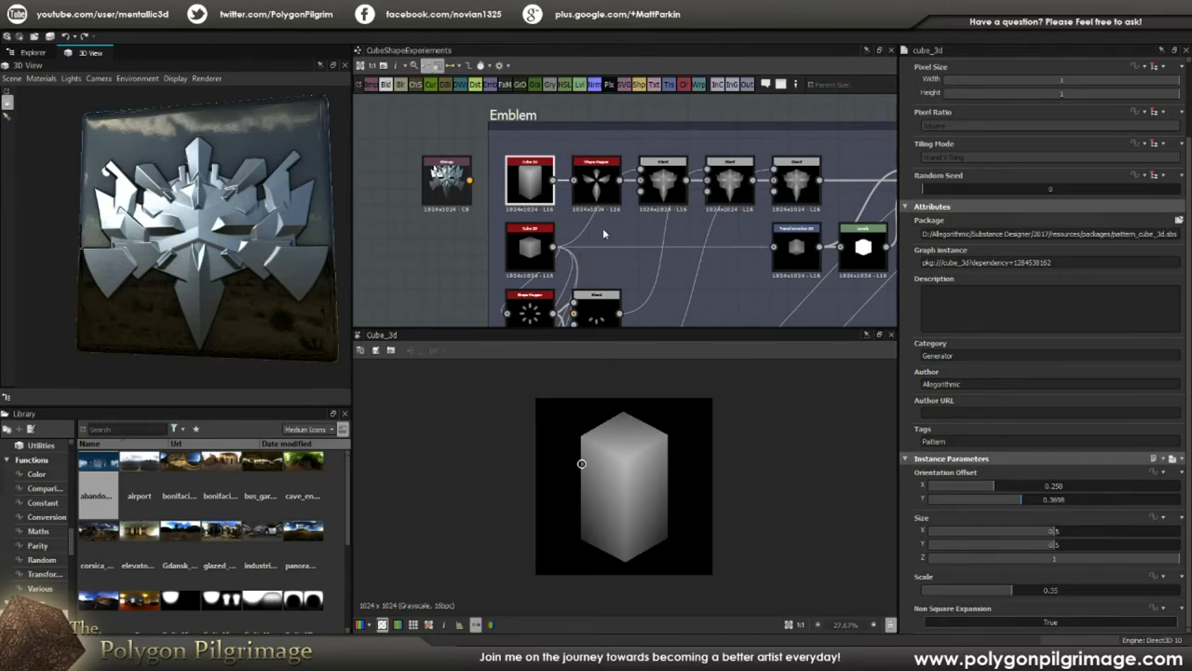
- Preview the Shape Mapper fed by the first Cube 3D and review its shape, pattern amount, segments, width and rotation
{"action": "double_click", "coordinate": [597, 185]}
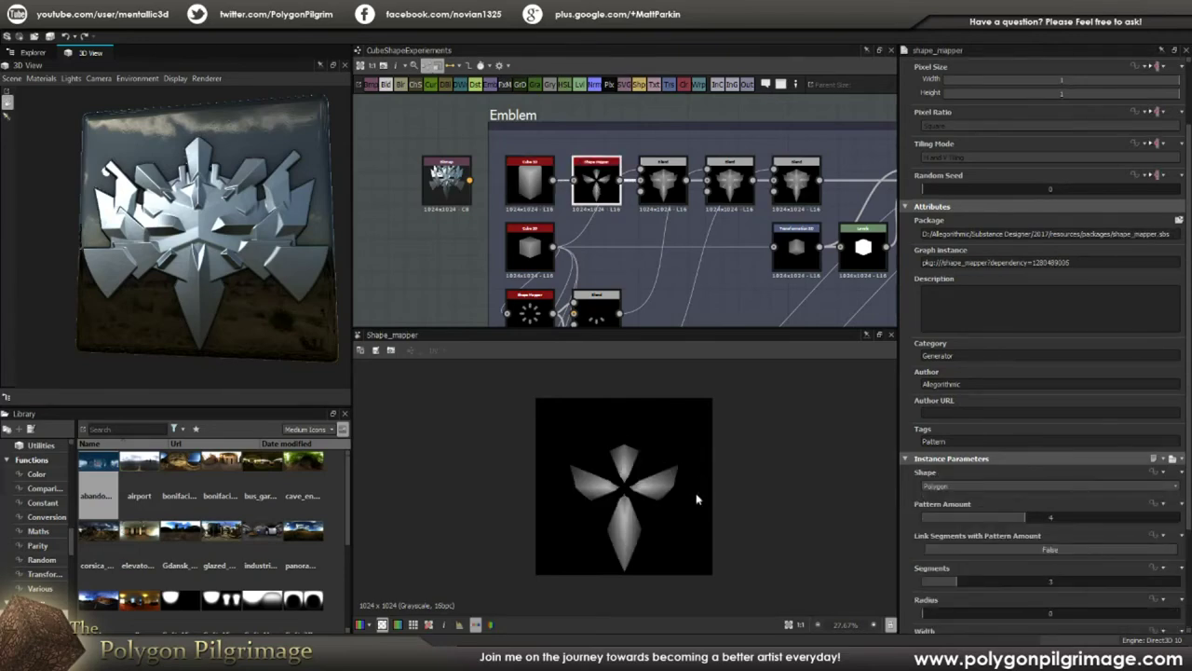
{"action": "scroll", "coordinate": [1034, 437], "scroll_direction": "down", "scroll_amount": 3}
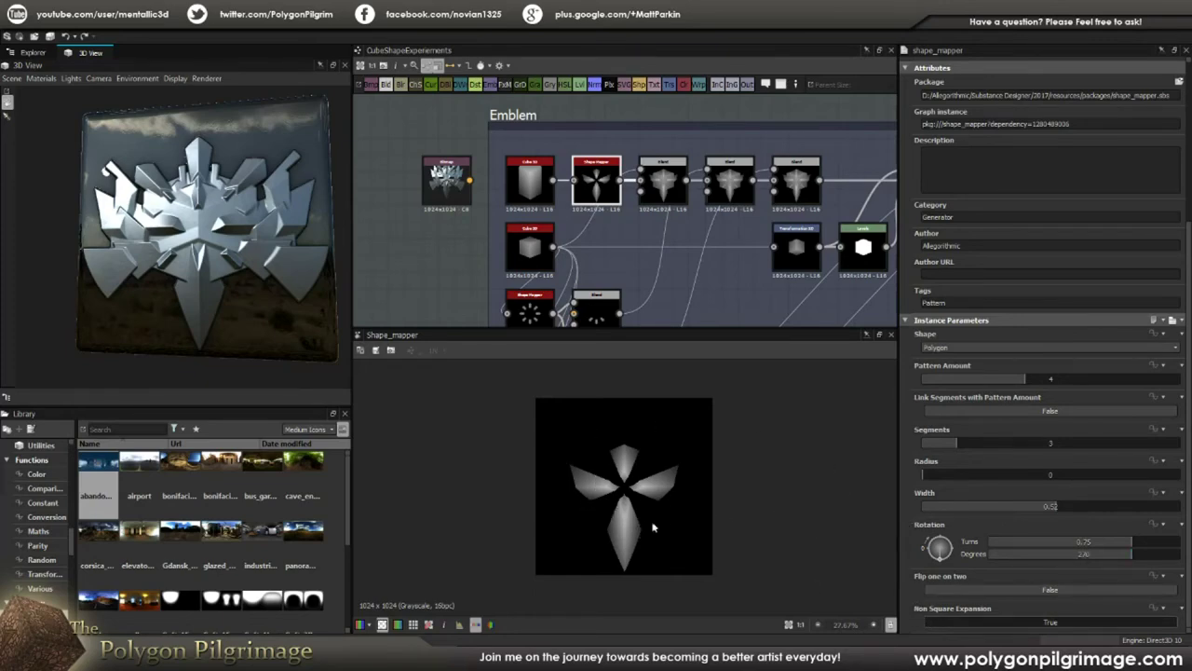
{"action": "scroll", "coordinate": [670, 506], "scroll_direction": "up", "scroll_amount": 3}
{"action": "scroll", "coordinate": [669, 506], "scroll_direction": "down", "scroll_amount": 2}
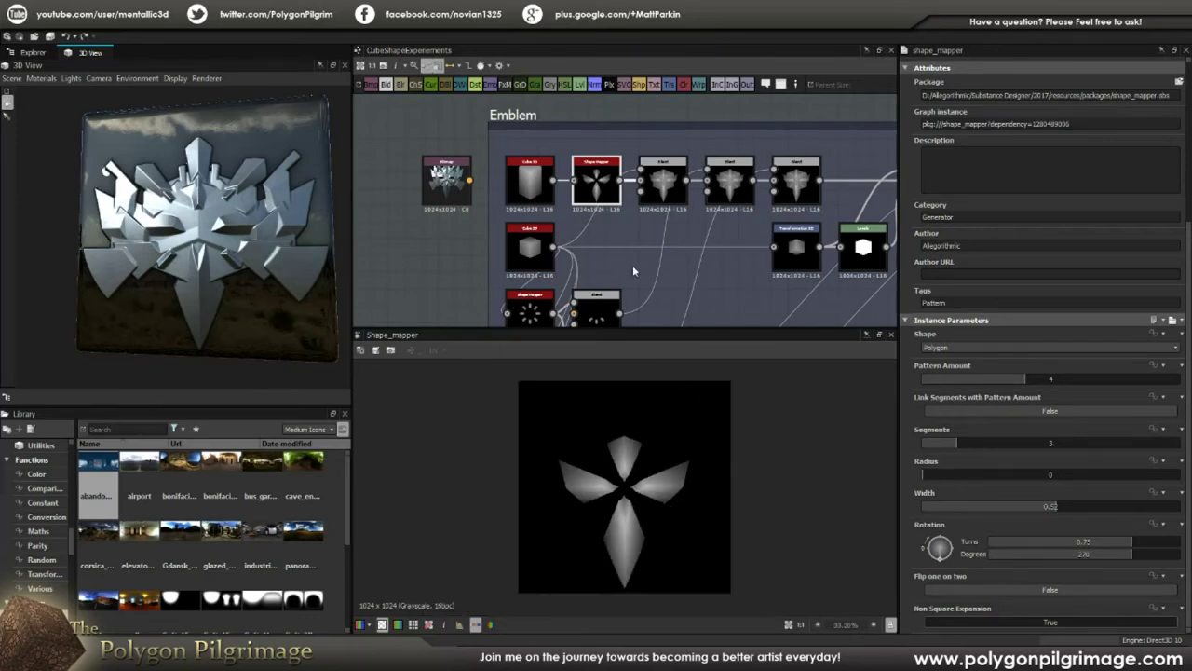
- Preview the Emblem frame's second Cube 3D and the circular Shape Mapper below it, including their instance parameters
{"action": "middle_click_drag", "start_coordinate": [677, 289], "coordinate": [689, 249]}
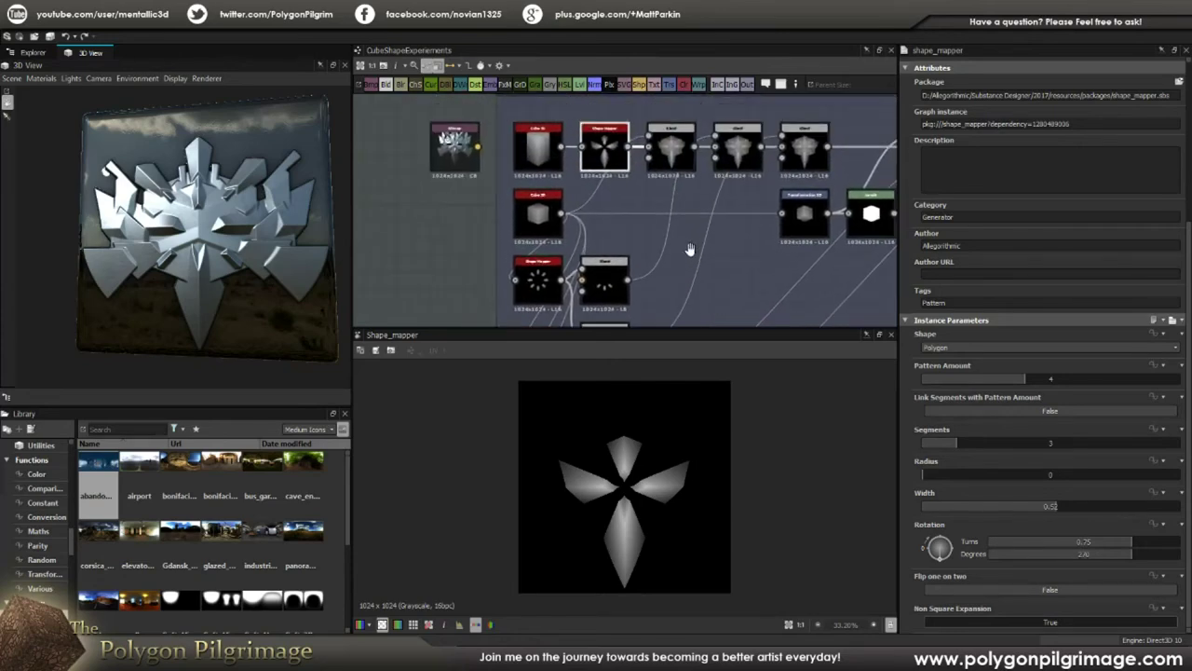
{"action": "double_click", "coordinate": [537, 214]}
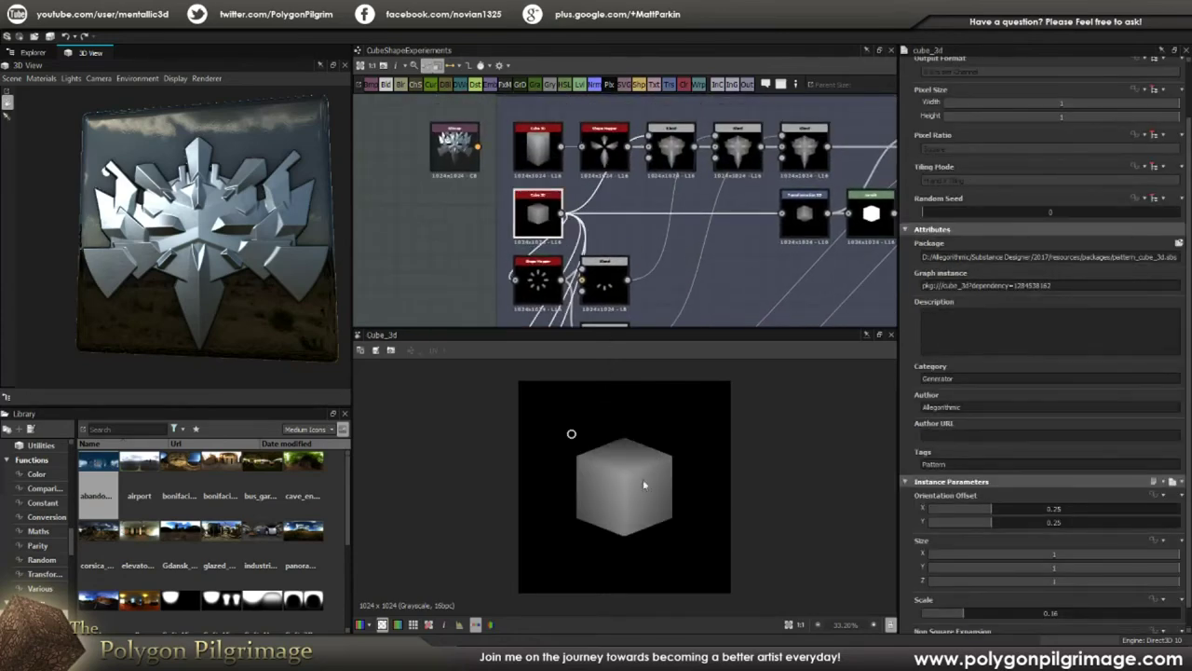
{"action": "middle_click_drag", "start_coordinate": [785, 264], "coordinate": [786, 176]}
{"action": "double_click", "coordinate": [545, 199]}
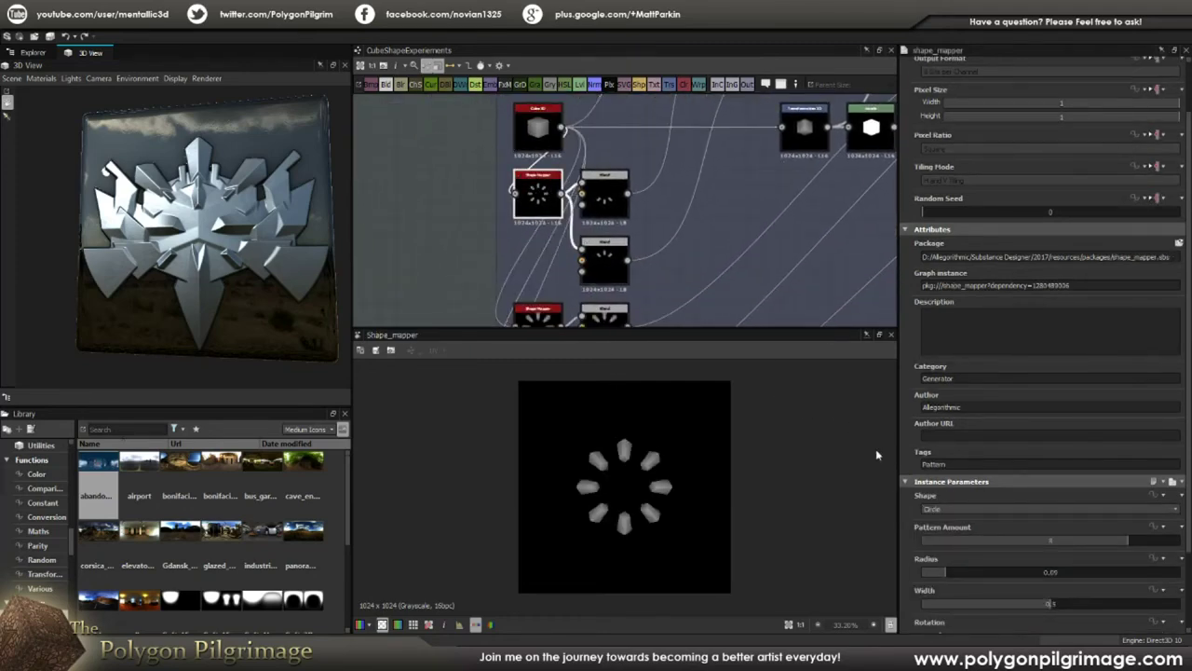
- Review the circular Shape Mapper's instance parameters and pattern, and preview the larger eight-segment Shape Mapper below it
{"action": "scroll", "coordinate": [934, 475], "scroll_direction": "down", "scroll_amount": 1}
{"action": "scroll", "coordinate": [934, 475], "scroll_direction": "down", "scroll_amount": 2}
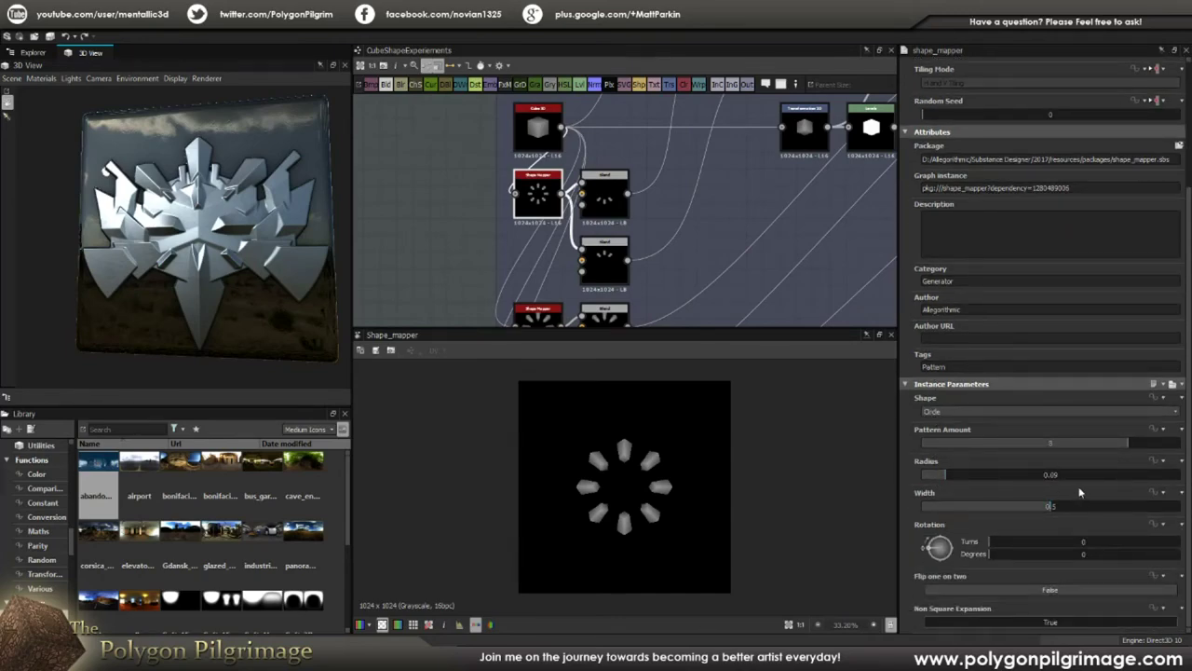
{"action": "scroll", "coordinate": [627, 482], "scroll_direction": "up", "scroll_amount": 2}
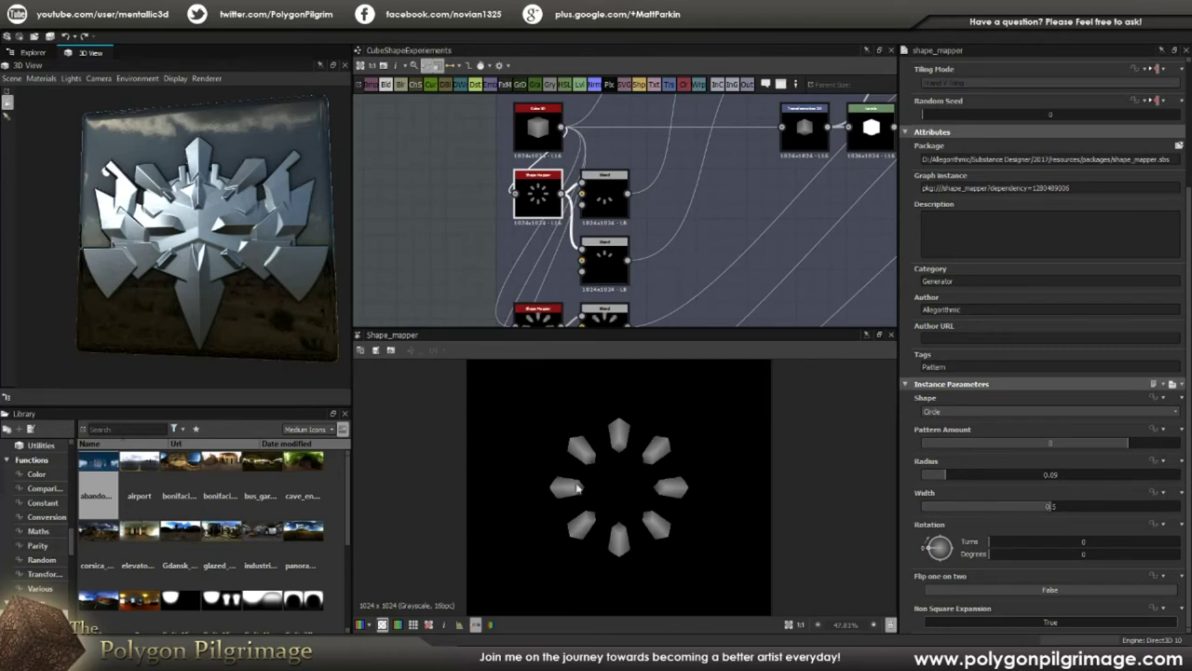
{"action": "middle_click_drag", "start_coordinate": [655, 277], "coordinate": [652, 156]}
{"action": "double_click", "coordinate": [555, 245]}
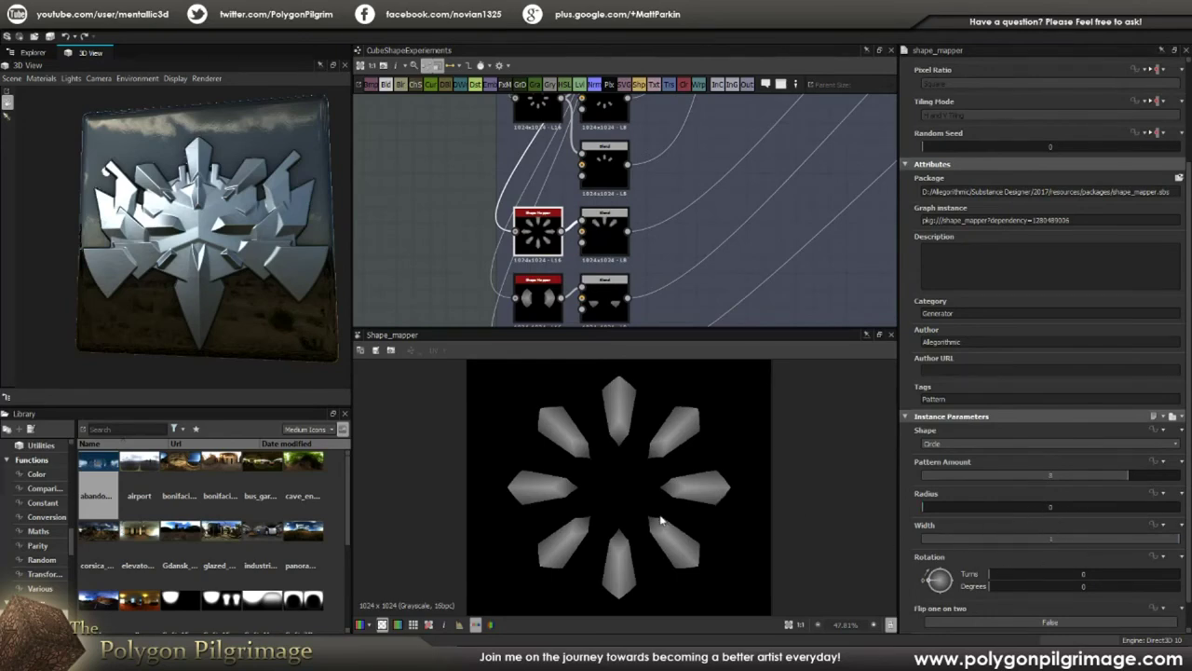
{"action": "scroll", "coordinate": [661, 521], "scroll_direction": "down", "scroll_amount": 1}
- Preview the two-segment Shape Mapper in the lower part of the Emblem frame and inspect the similar one beneath it
{"action": "middle_click_drag", "start_coordinate": [654, 260], "coordinate": [650, 180]}
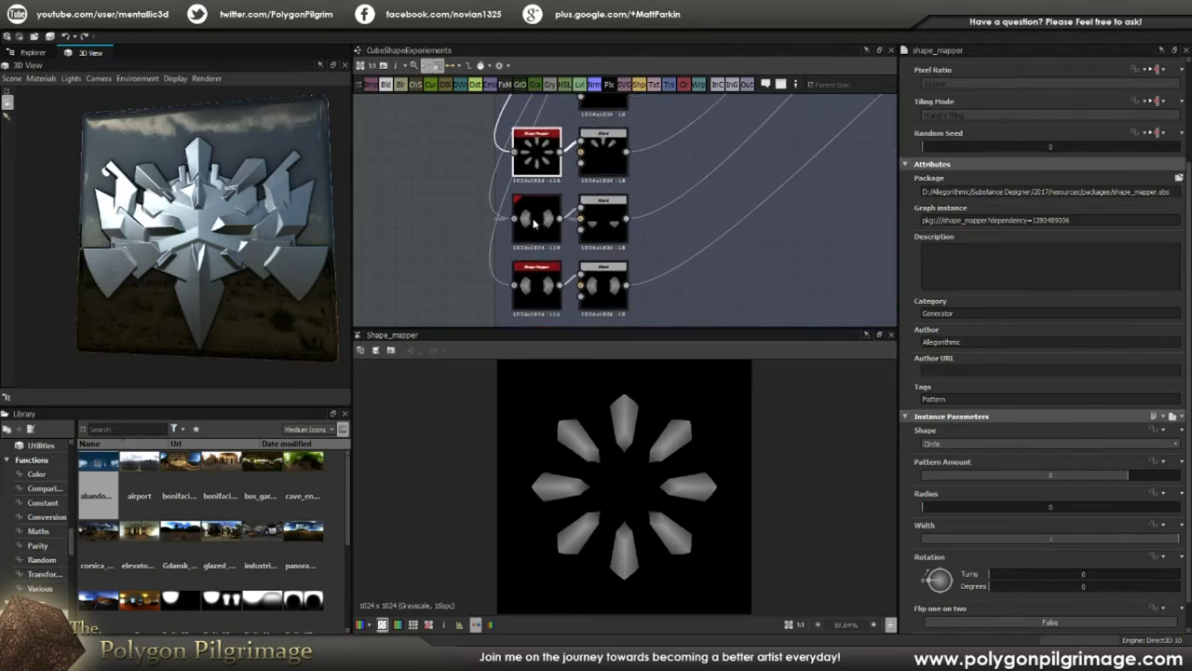
{"action": "double_click", "coordinate": [526, 226]}
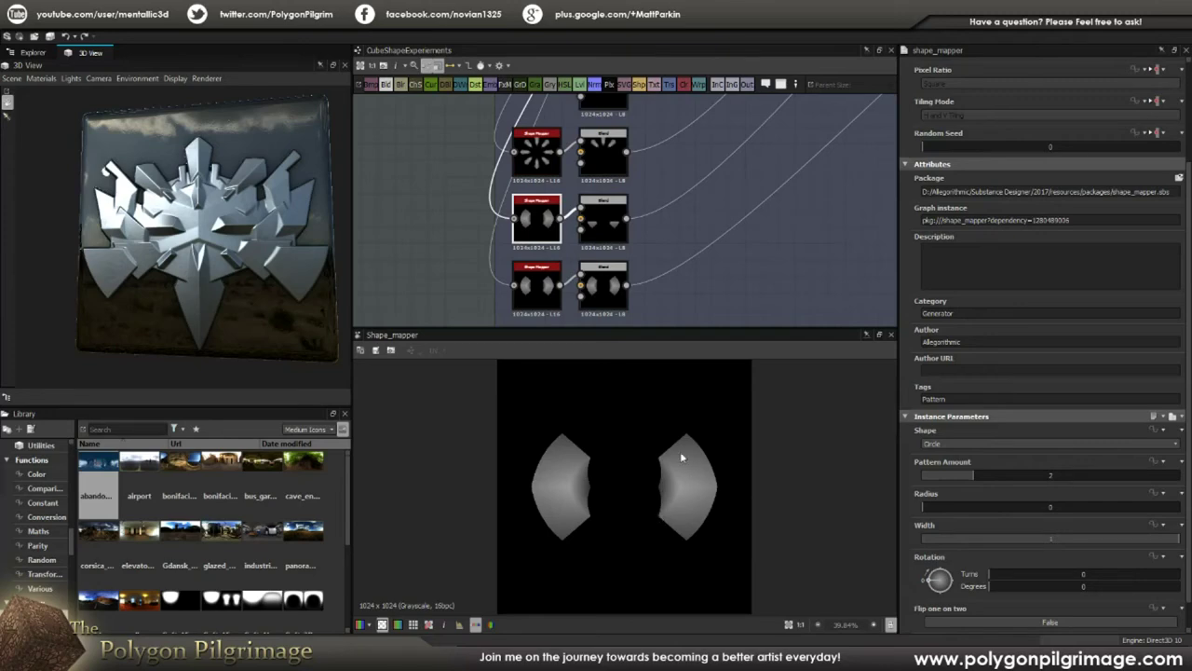
{"action": "middle_click_drag", "start_coordinate": [680, 287], "coordinate": [694, 252]}
{"action": "left_click", "coordinate": [553, 253]}
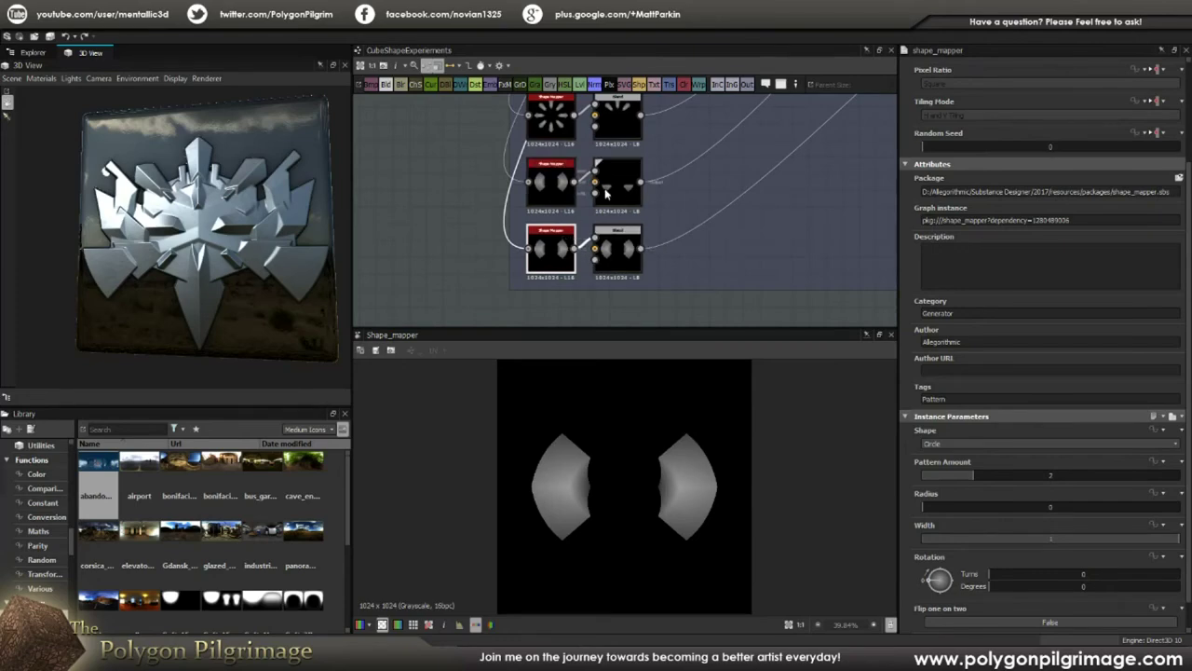
{"action": "left_click", "coordinate": [729, 175]}
{"action": "middle_click_drag", "start_coordinate": [725, 157], "coordinate": [688, 188]}
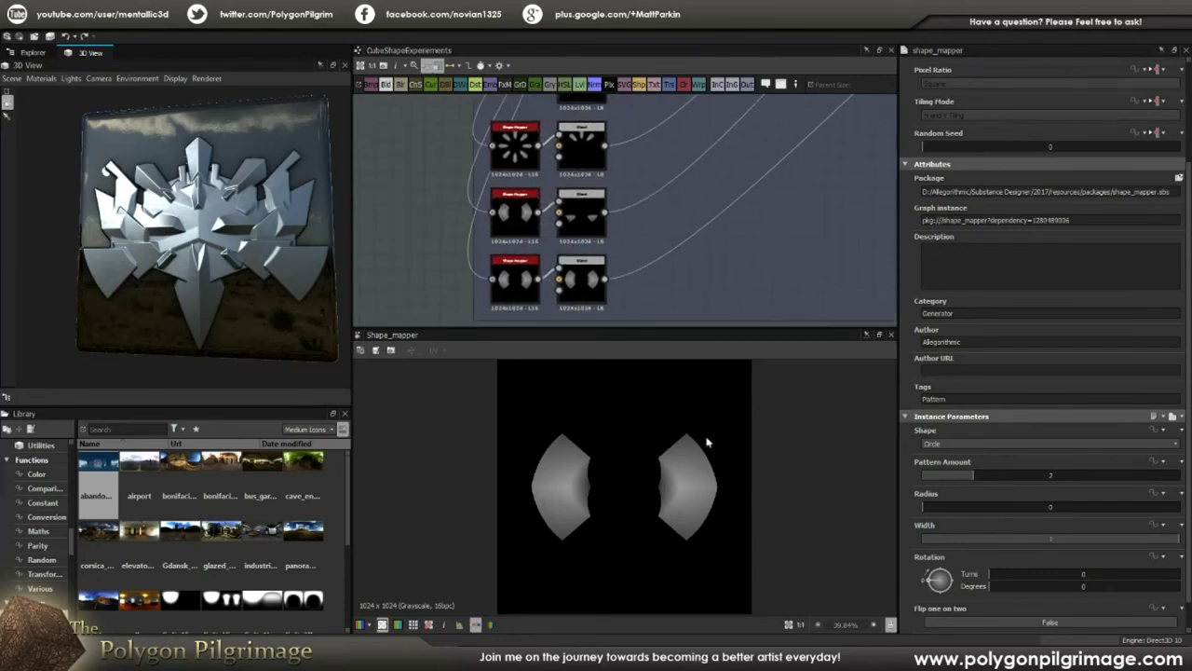
- Preview the polygon Shape Mapper in the Emblem frame's first row and the Blend that combines it with the second Cube 3D
{"action": "middle_click_drag", "start_coordinate": [571, 121], "coordinate": [599, 186]}
{"action": "middle_click_drag", "start_coordinate": [768, 140], "coordinate": [648, 280]}
{"action": "scroll", "coordinate": [643, 204], "scroll_direction": "down", "scroll_amount": 3}
{"action": "scroll", "coordinate": [578, 177], "scroll_direction": "up", "scroll_amount": 3}
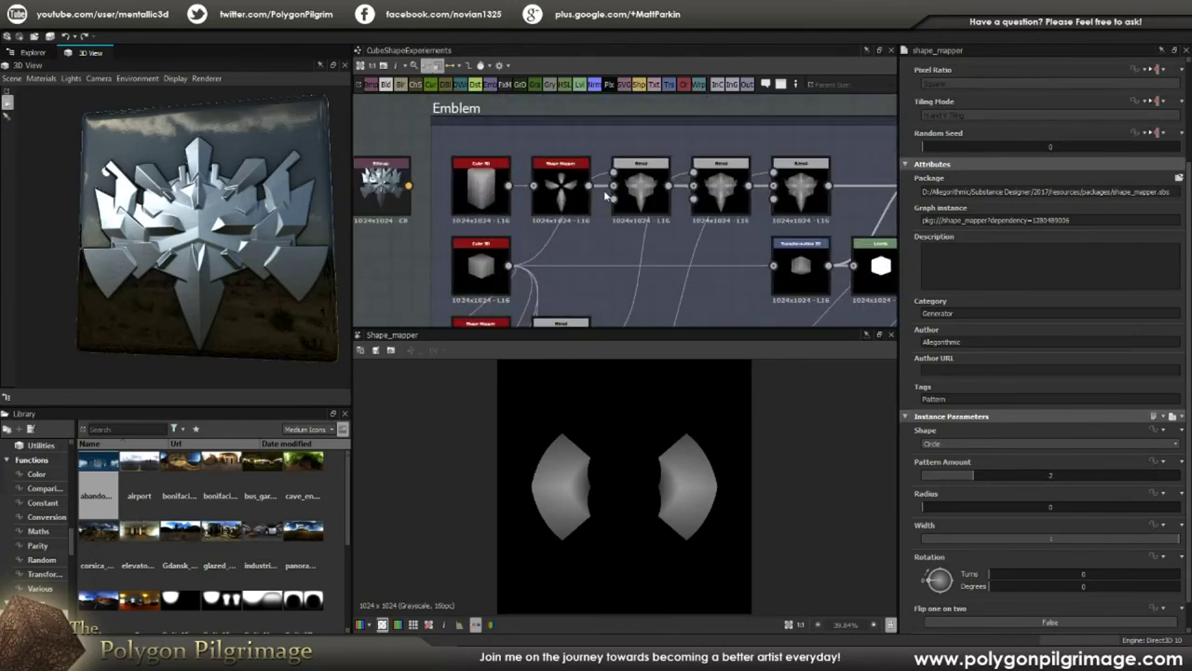
{"action": "scroll", "coordinate": [558, 195], "scroll_direction": "up", "scroll_amount": 2}
{"action": "left_click", "coordinate": [558, 194]}
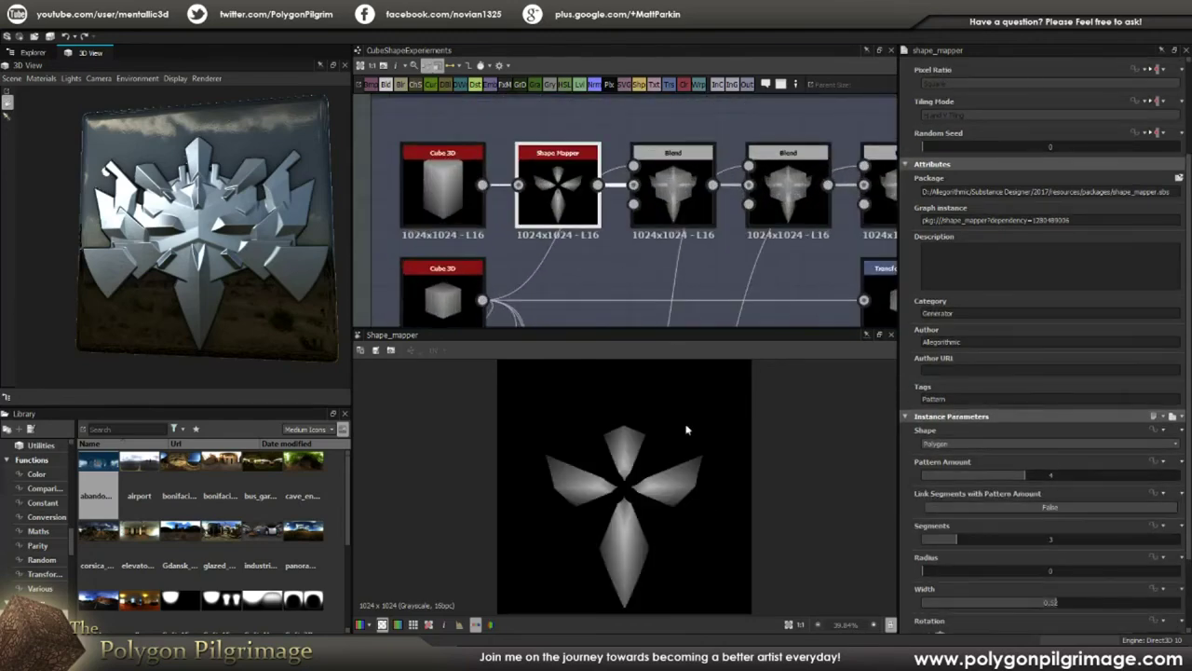
{"action": "left_click", "coordinate": [685, 196]}
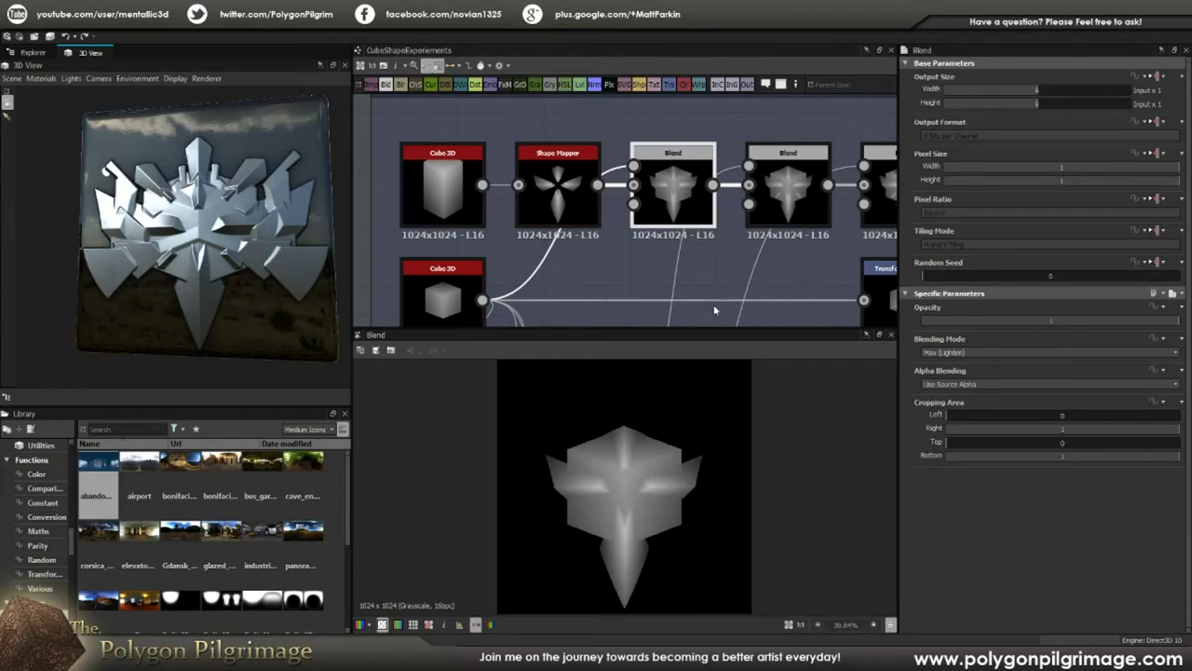
- Preview the second Blend in the Emblem's first row and trace its added detail to the small circular Shape Mapper and its cropping Blend
{"action": "scroll", "coordinate": [686, 232], "scroll_direction": "down", "scroll_amount": 2}
{"action": "scroll", "coordinate": [233, 259], "scroll_direction": "up", "scroll_amount": 1}
{"action": "left_click_drag", "start_coordinate": [233, 259], "coordinate": [224, 257]}
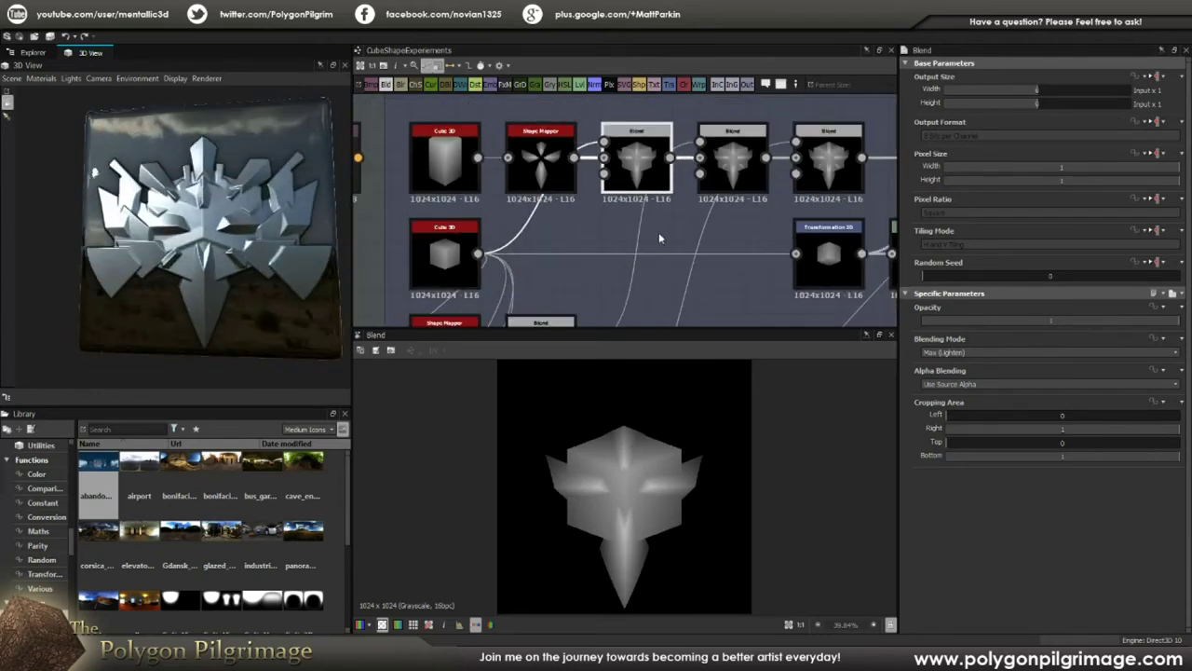
{"action": "scroll", "coordinate": [658, 237], "scroll_direction": "down", "scroll_amount": 3}
{"action": "left_click", "coordinate": [716, 160]}
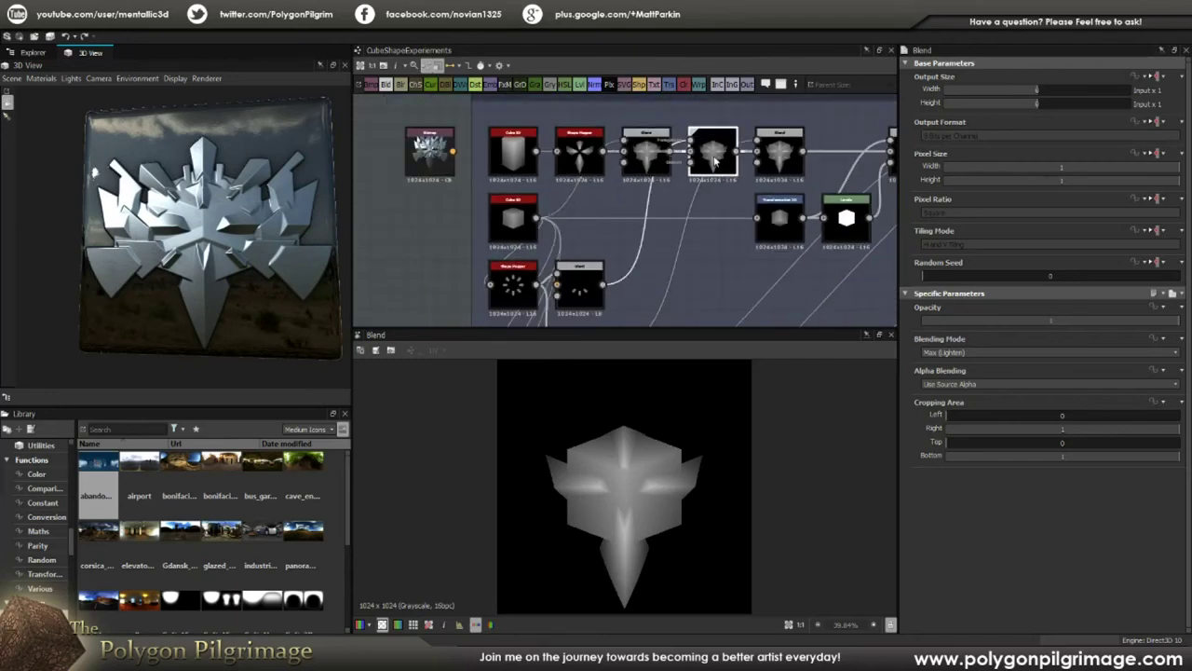
{"action": "left_click", "coordinate": [512, 295]}
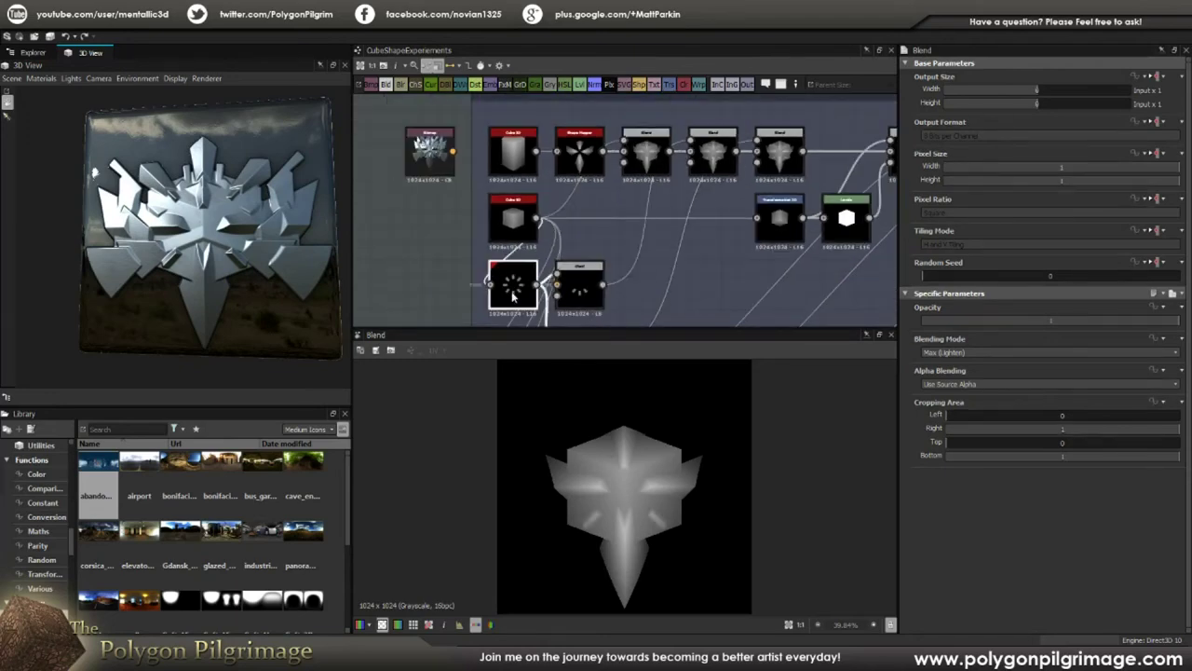
{"action": "double_click", "coordinate": [512, 294]}
{"action": "double_click", "coordinate": [580, 286]}
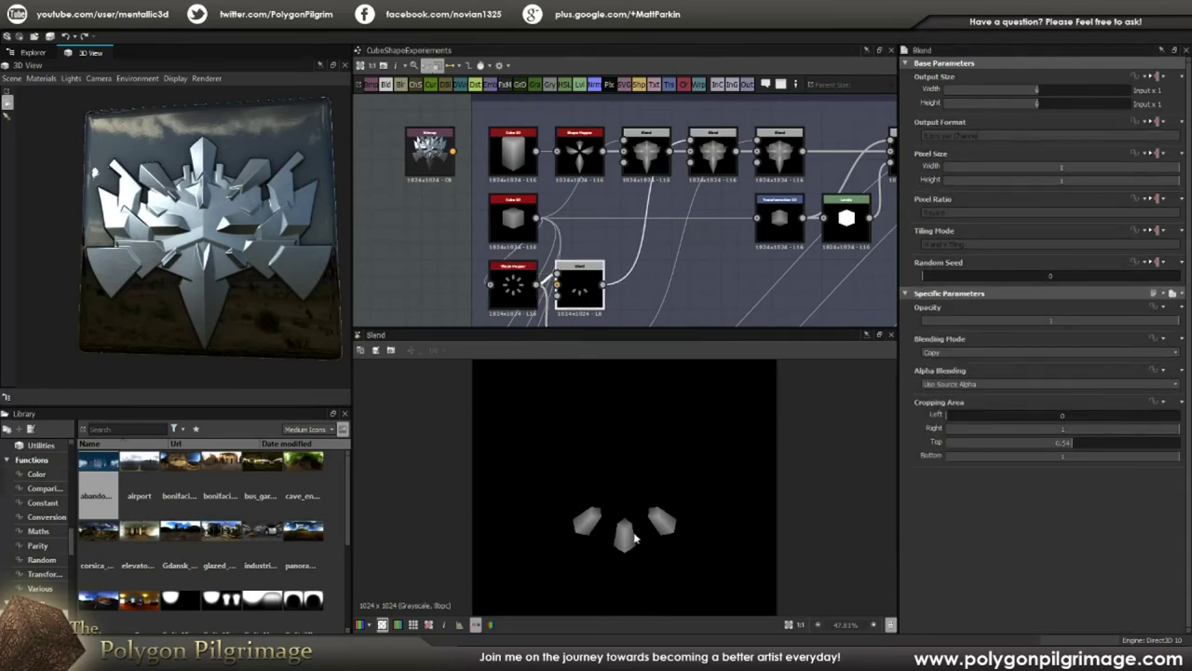
{"action": "double_click", "coordinate": [719, 149]}
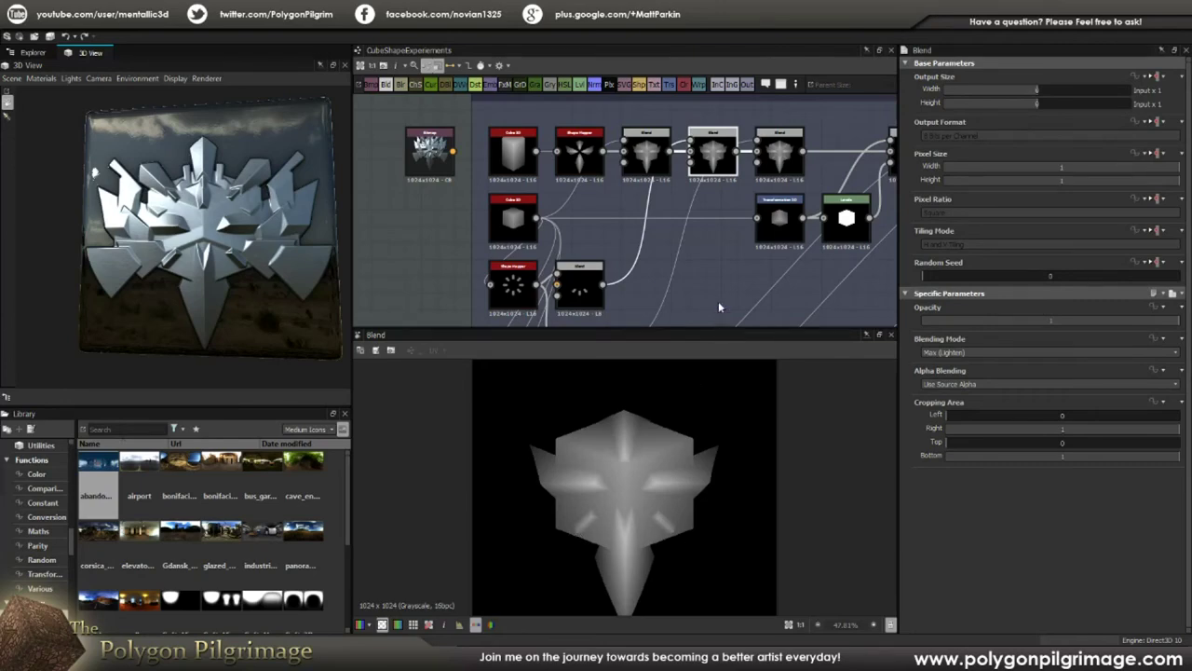
- Preview the Blend that crops out the small circular pattern's upper segments and the third first-row Blend that adds them
{"action": "scroll", "coordinate": [713, 240], "scroll_direction": "down", "scroll_amount": 2}
{"action": "scroll", "coordinate": [605, 308], "scroll_direction": "up", "scroll_amount": 1}
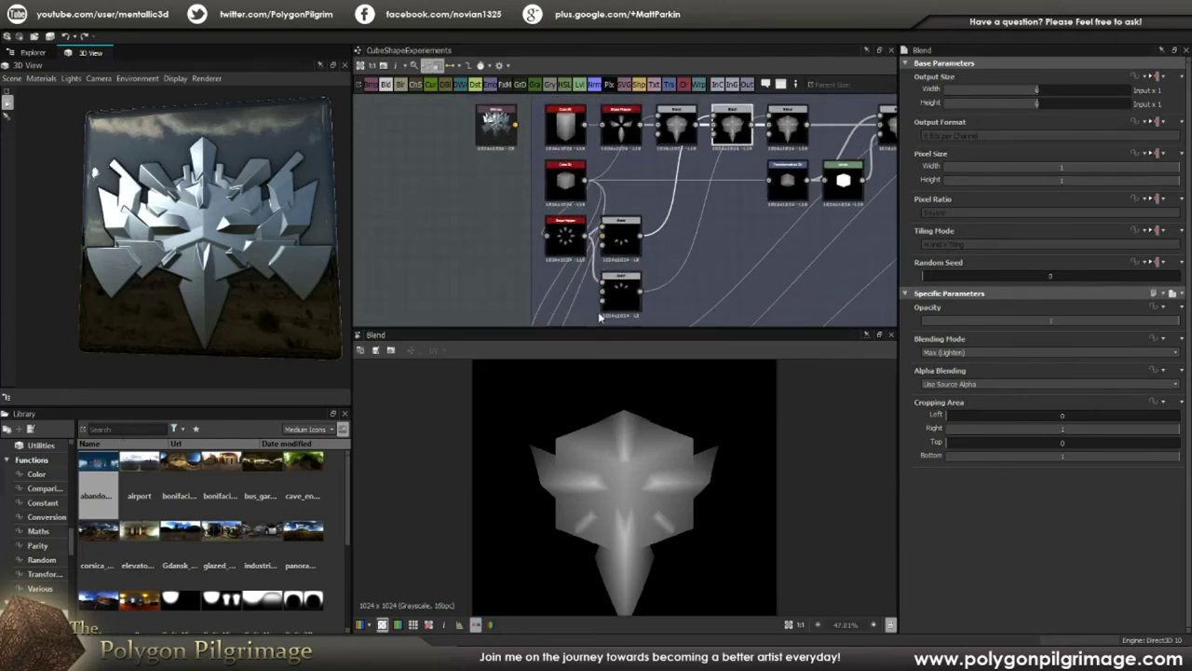
{"action": "double_click", "coordinate": [621, 293]}
{"action": "double_click", "coordinate": [788, 128]}
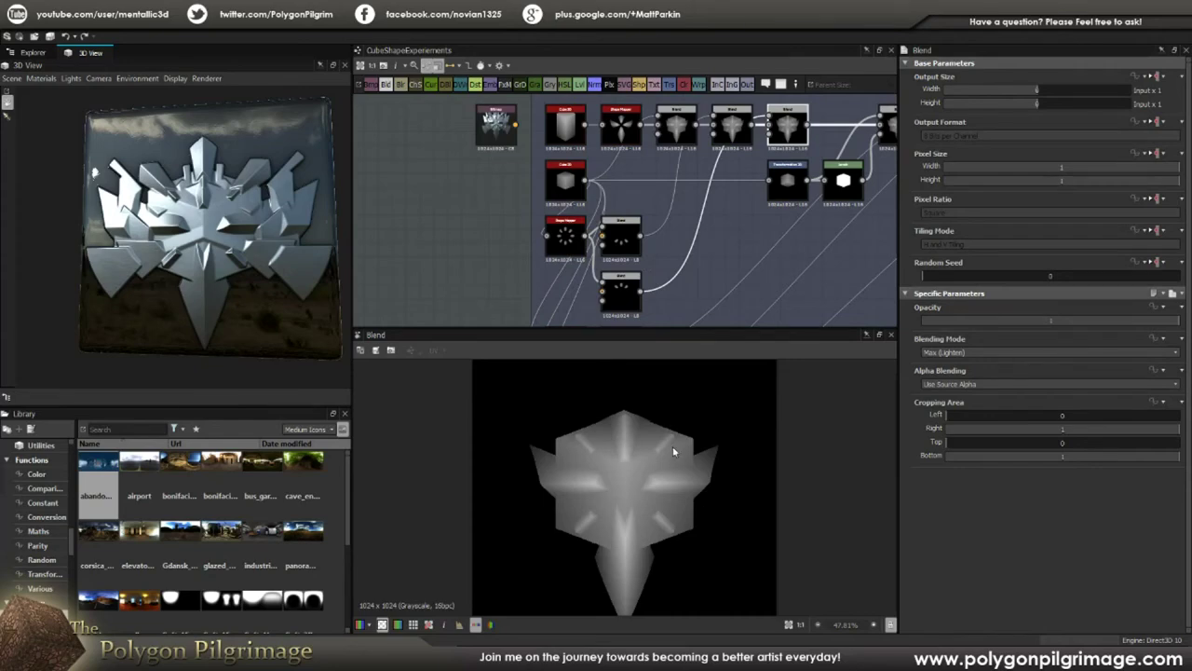
- Inspect the Transformation 2D and Levels mask made from the second Cube 3D, and preview the fourth first-row Blend they feed
{"action": "middle_click_drag", "start_coordinate": [755, 228], "coordinate": [659, 234]}
{"action": "left_click", "coordinate": [802, 133]}
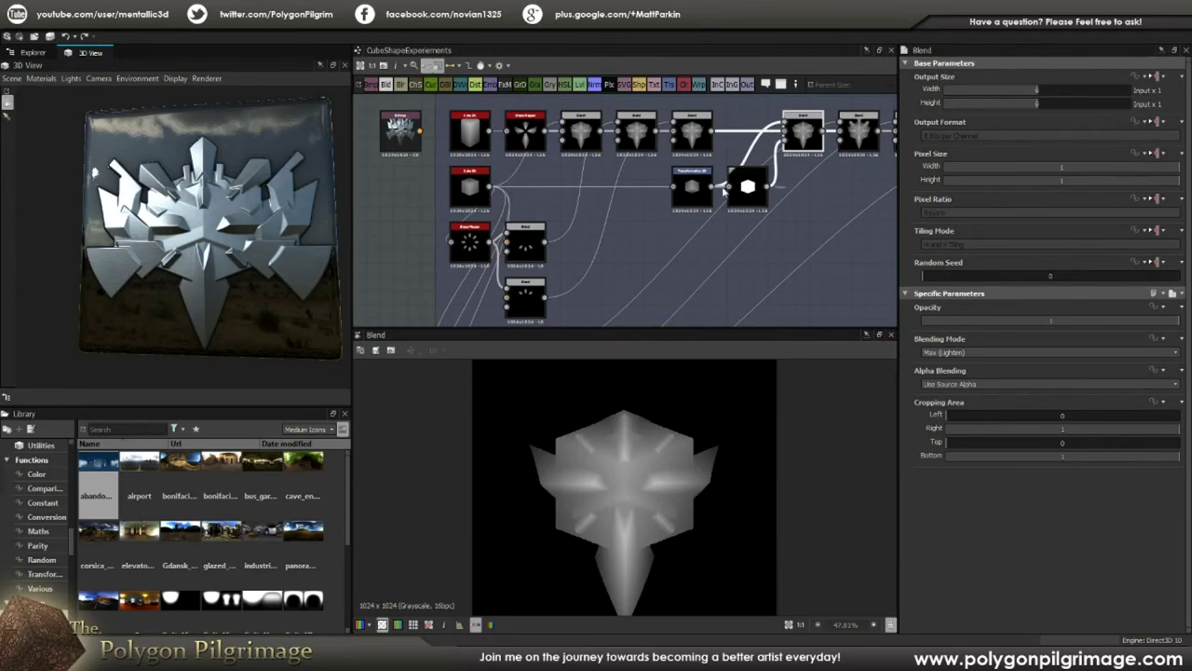
{"action": "left_click", "coordinate": [678, 179]}
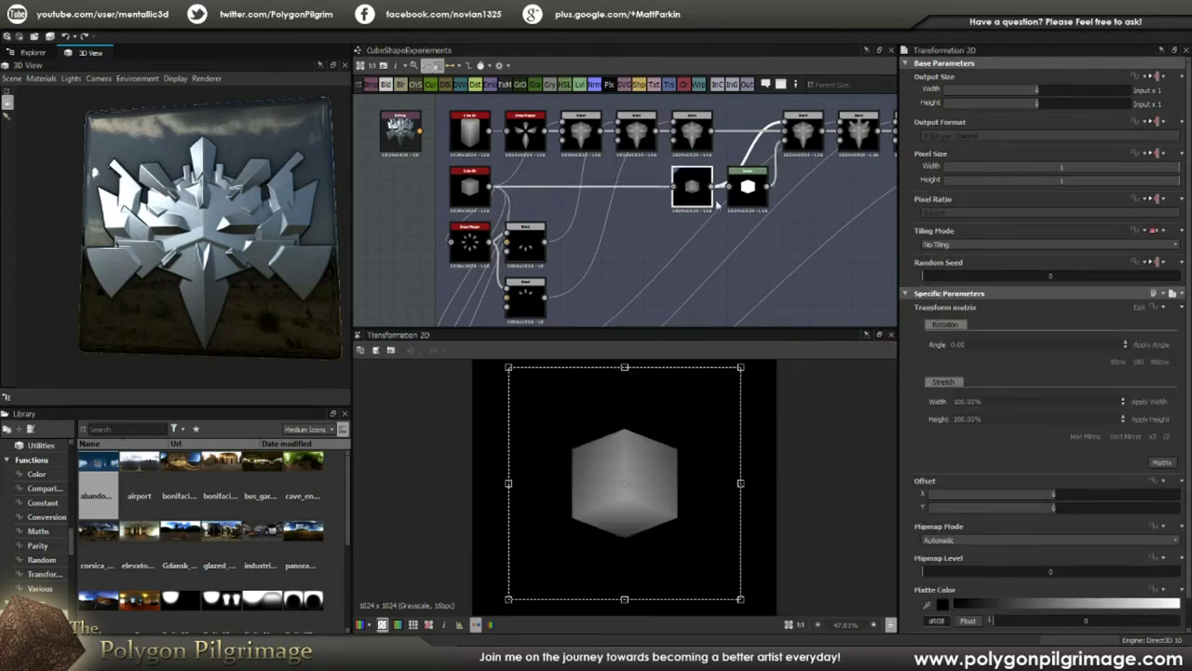
{"action": "left_click", "coordinate": [747, 190]}
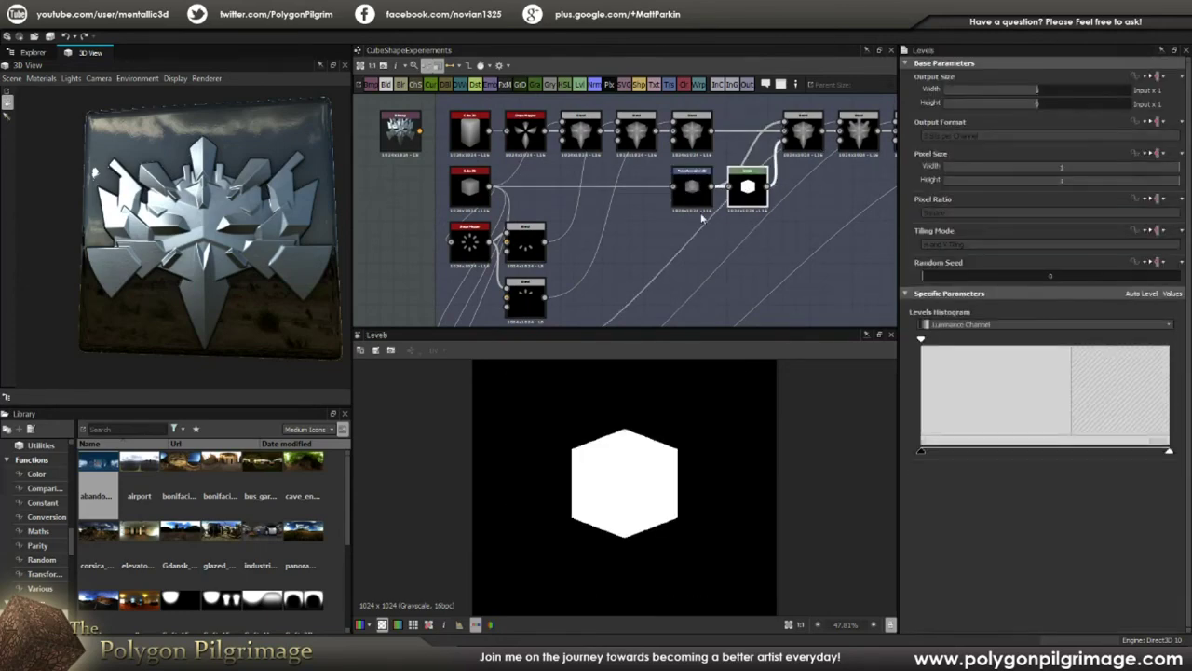
{"action": "left_click", "coordinate": [804, 140]}
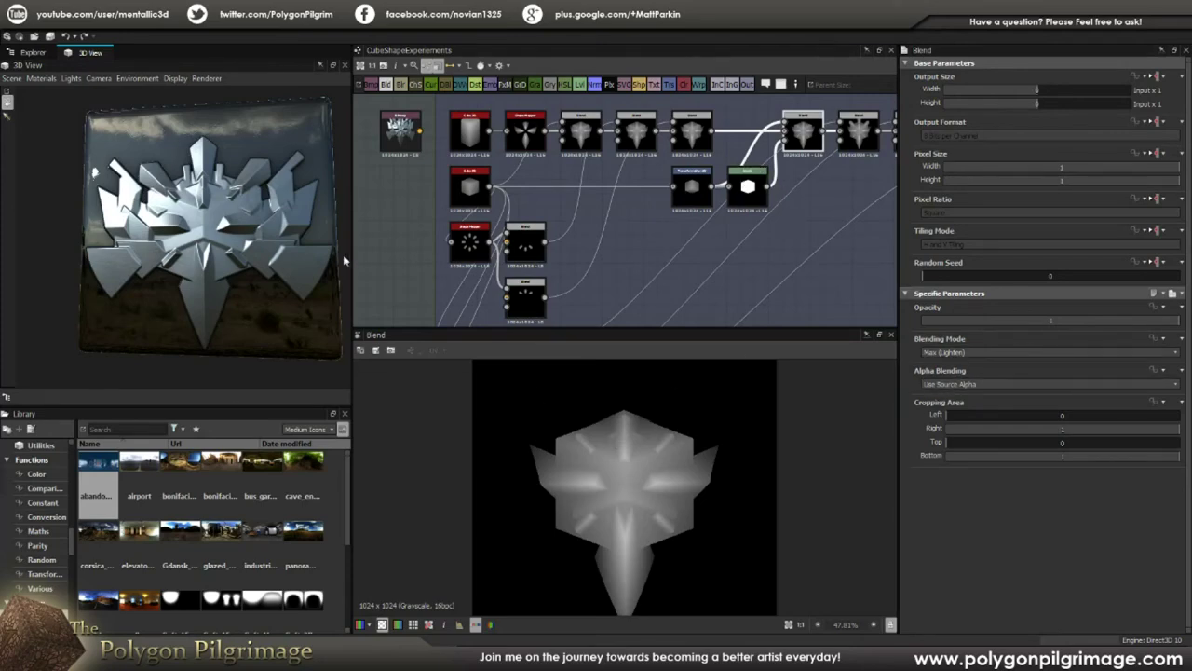
- Preview the fifth first-row Blend and trace its upper spikes to the larger circular Shape Mapper and the Blend cropping it
{"action": "middle_click_drag", "start_coordinate": [800, 226], "coordinate": [701, 216]}
{"action": "double_click", "coordinate": [759, 134]}
{"action": "middle_click_drag", "start_coordinate": [549, 304], "coordinate": [606, 247]}
{"action": "scroll", "coordinate": [606, 247], "scroll_direction": "down", "scroll_amount": 1}
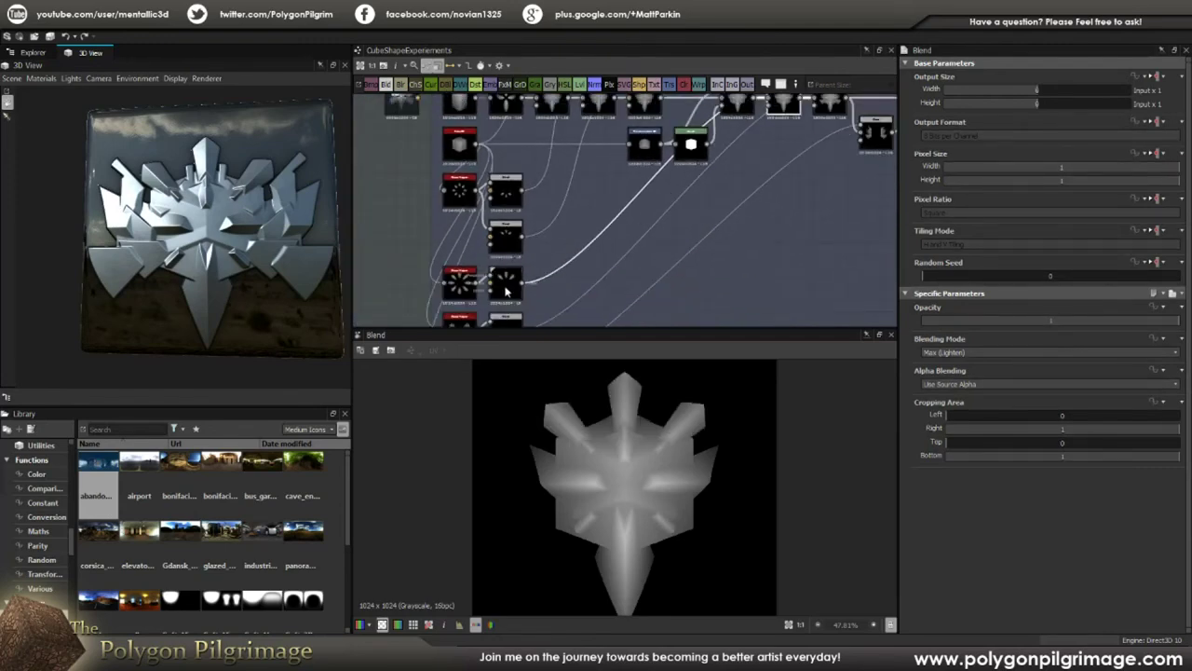
{"action": "double_click", "coordinate": [459, 282]}
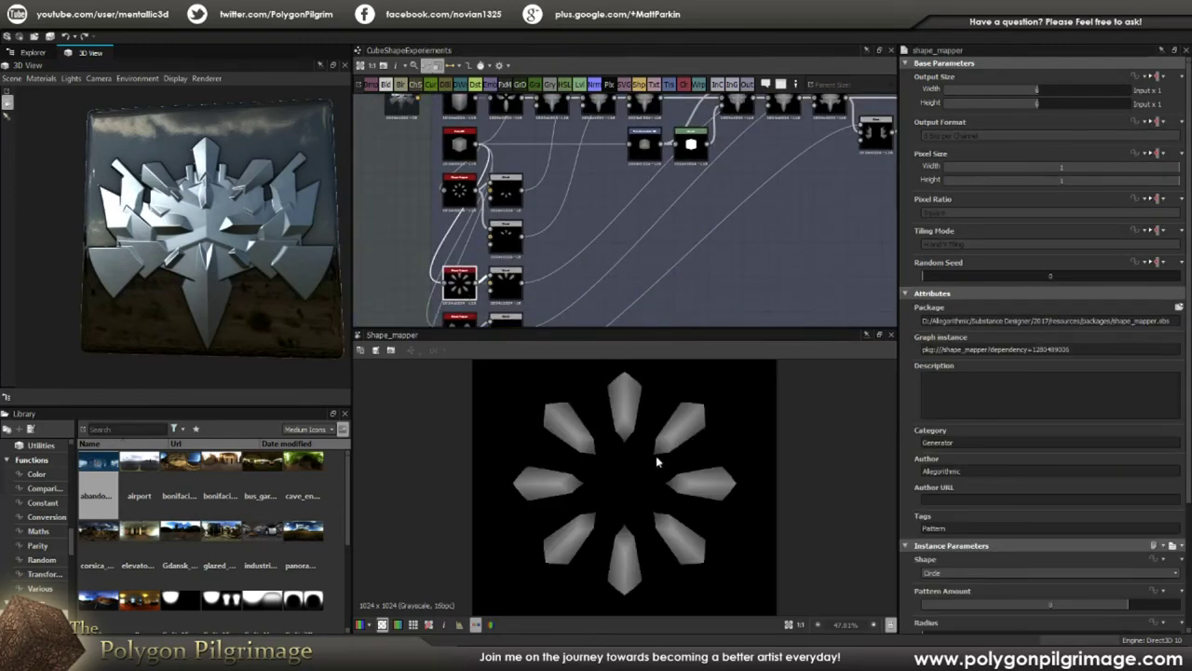
{"action": "double_click", "coordinate": [461, 188]}
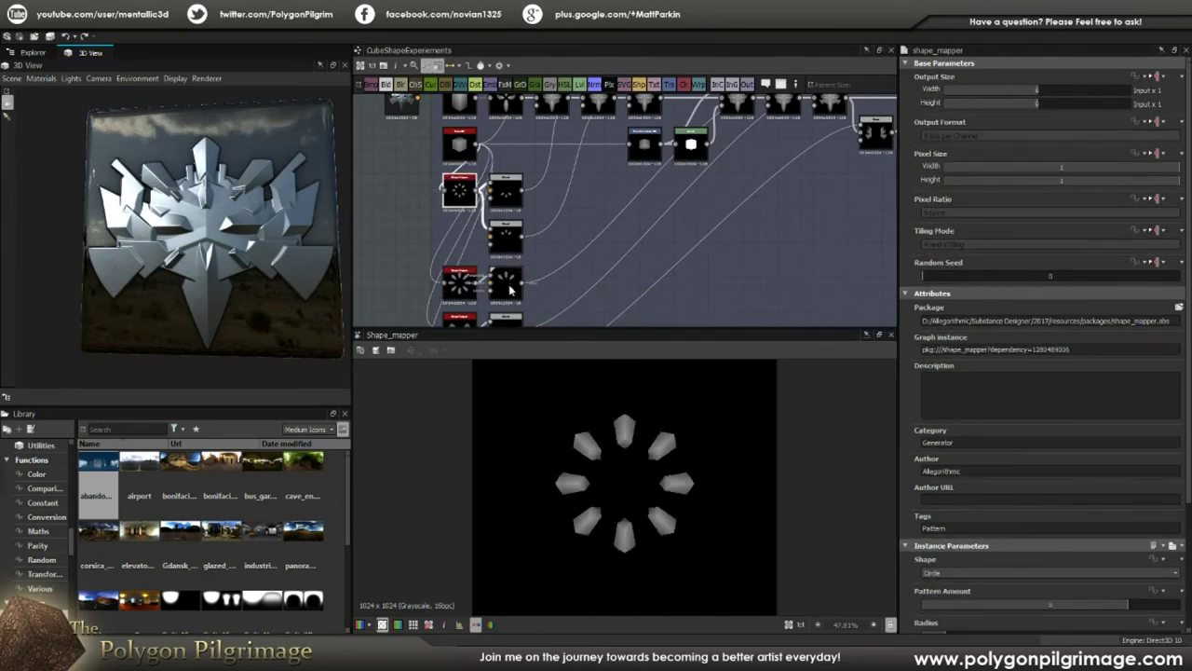
{"action": "double_click", "coordinate": [508, 287]}
{"action": "middle_click_drag", "start_coordinate": [764, 206], "coordinate": [707, 266]}
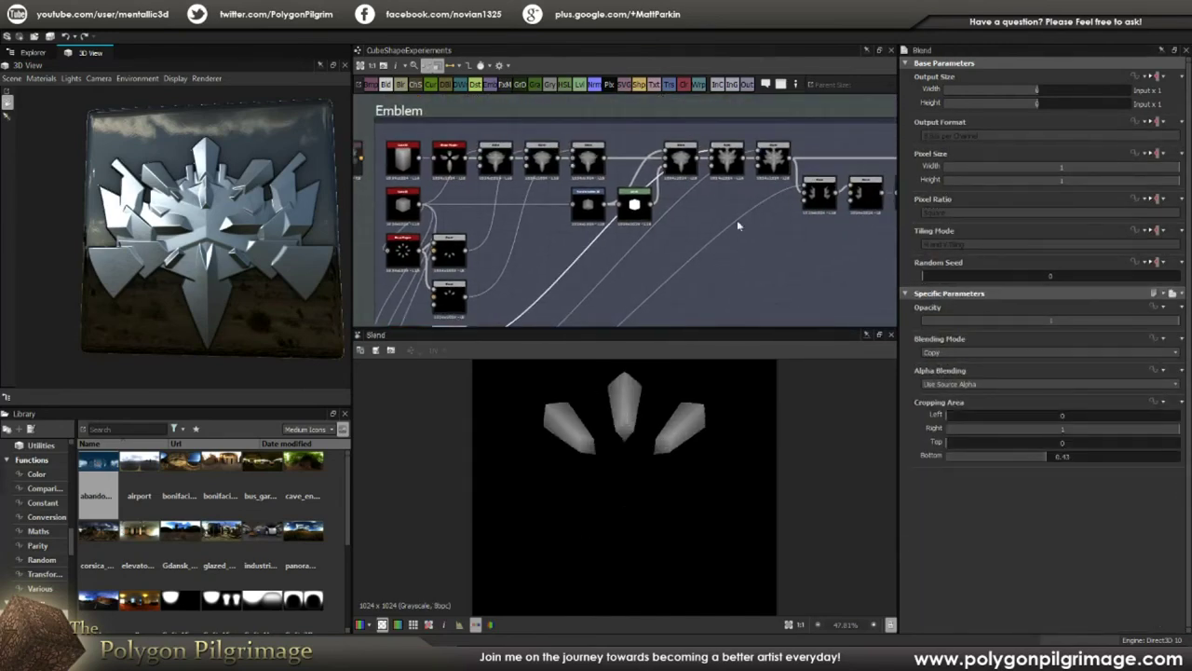
{"action": "double_click", "coordinate": [728, 158]}
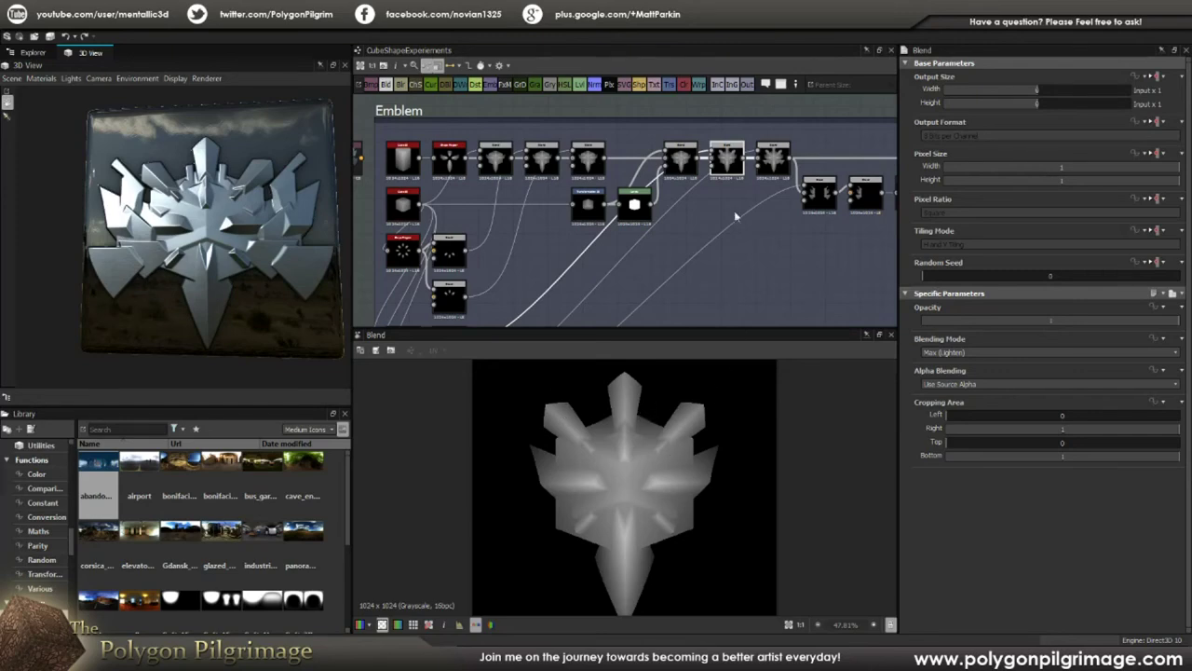
- Preview the sixth first-row Blend and trace its lower wings to the two-segment Shape Mapper and the Blend cropping it
{"action": "middle_click_drag", "start_coordinate": [730, 269], "coordinate": [735, 230]}
{"action": "scroll", "coordinate": [723, 224], "scroll_direction": "down", "scroll_amount": 1}
{"action": "middle_click_drag", "start_coordinate": [660, 244], "coordinate": [623, 263]}
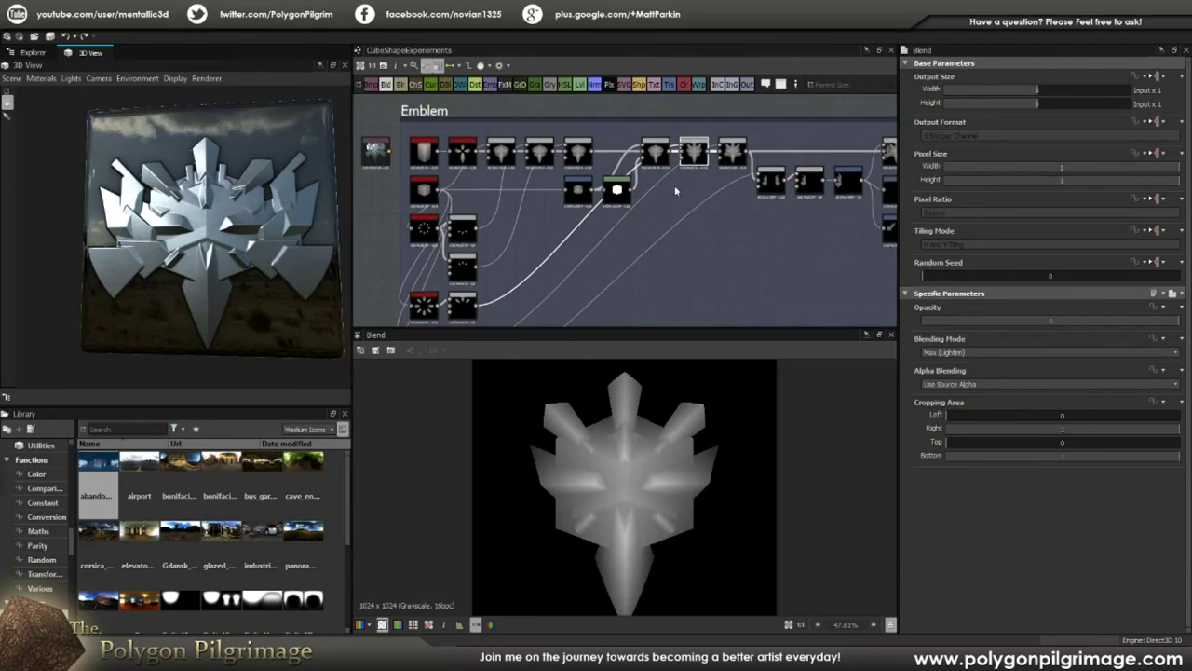
{"action": "scroll", "coordinate": [684, 190], "scroll_direction": "up", "scroll_amount": 1}
{"action": "double_click", "coordinate": [744, 147]}
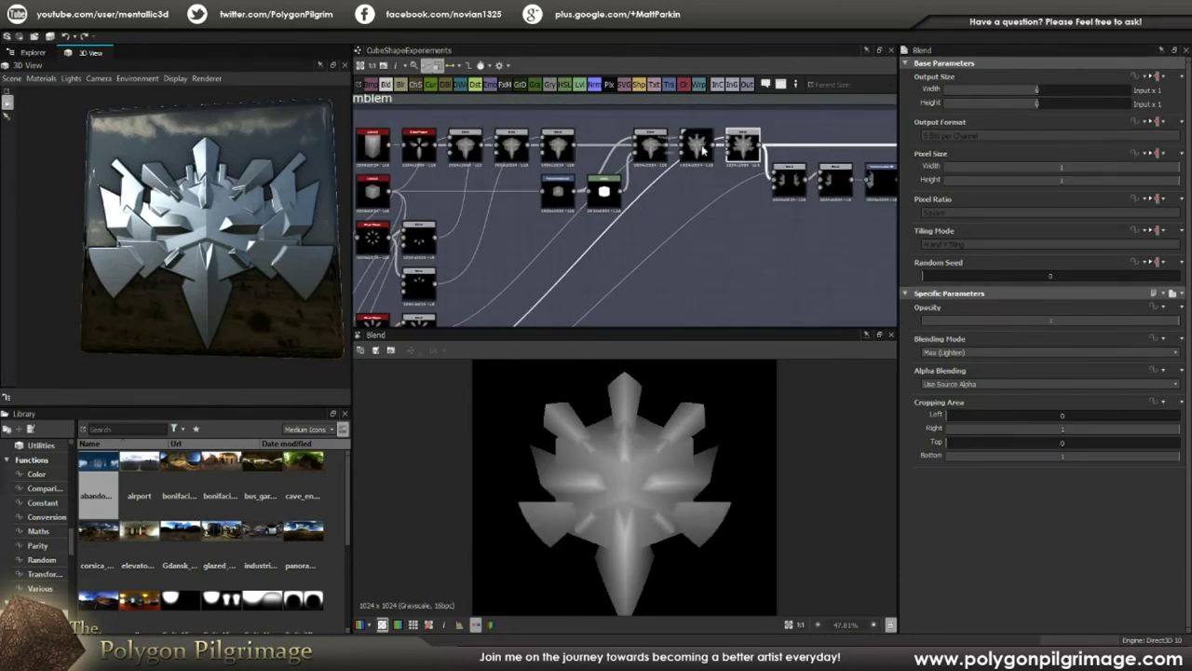
{"action": "middle_click_drag", "start_coordinate": [623, 308], "coordinate": [649, 187]}
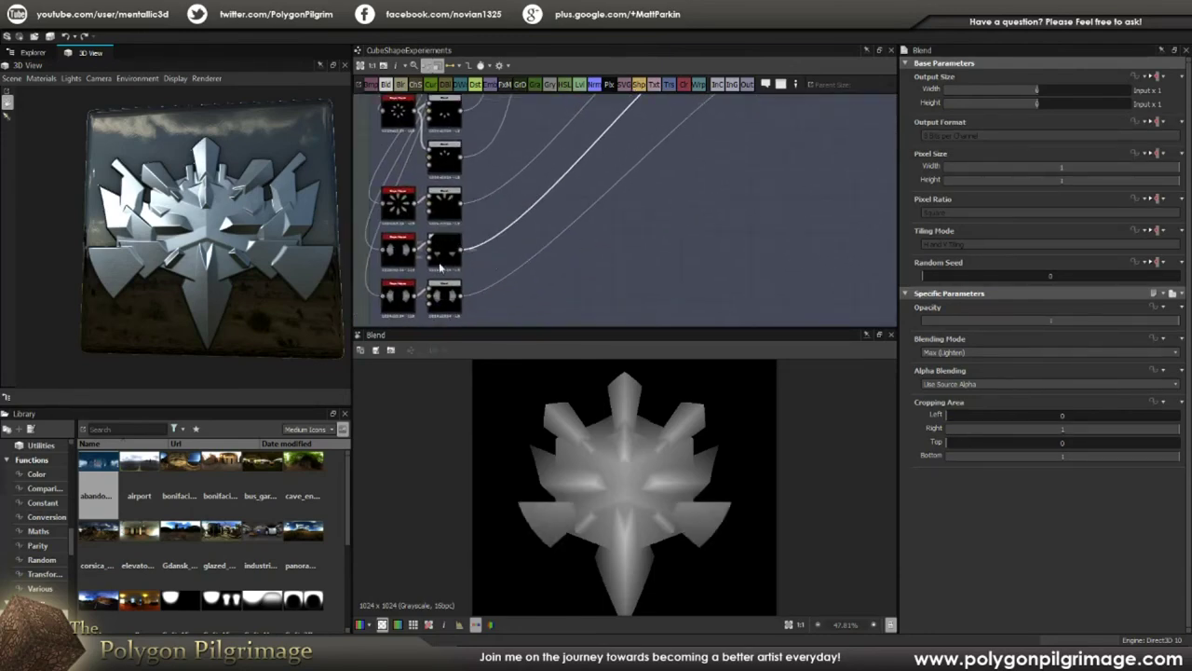
{"action": "double_click", "coordinate": [444, 256]}
{"action": "double_click", "coordinate": [399, 256]}
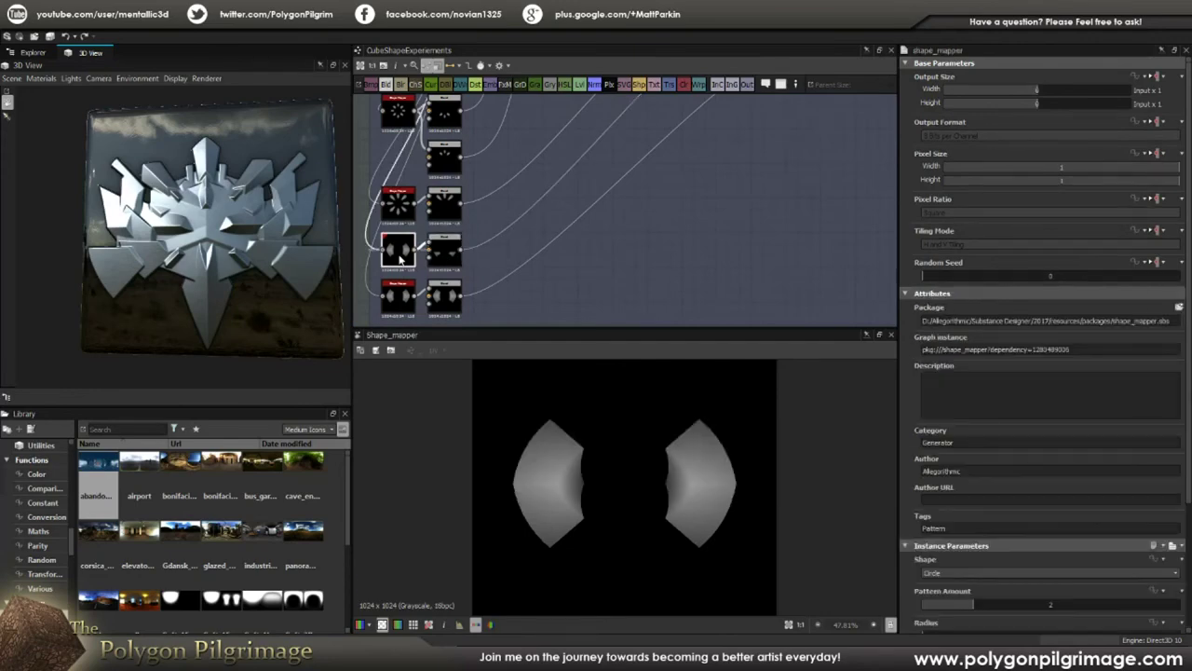
{"action": "double_click", "coordinate": [444, 254]}
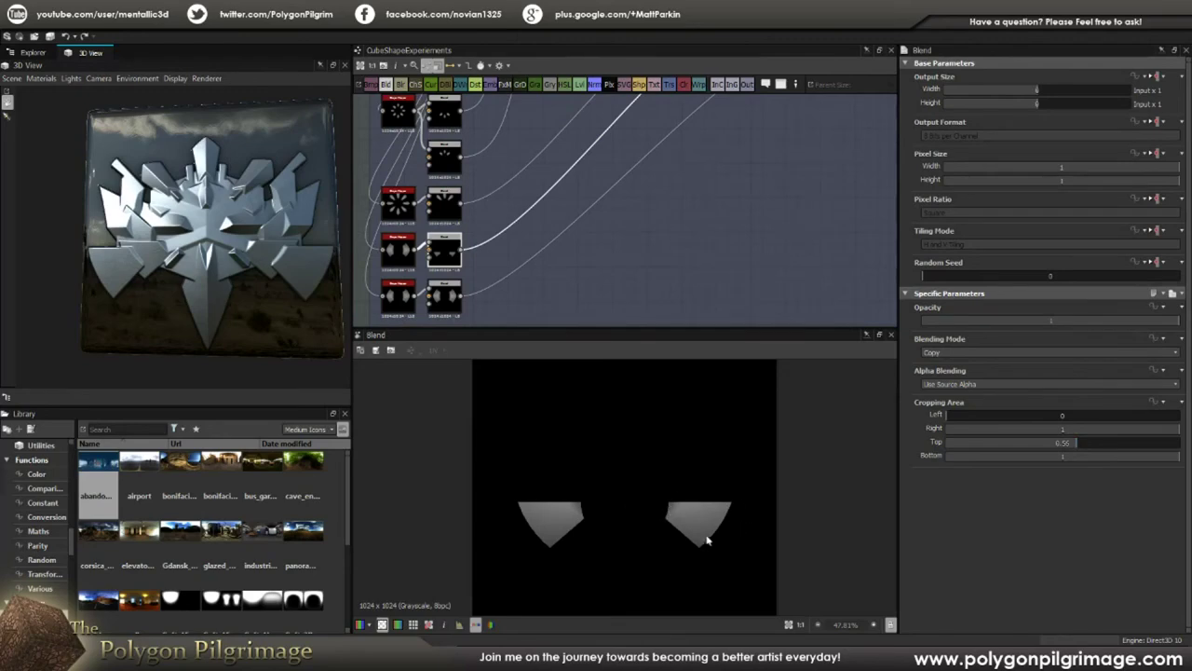
- Compare the sixth first-row Blend with the fifth to examine the added lower wings on the whole emblem
{"action": "middle_click_drag", "start_coordinate": [789, 179], "coordinate": [662, 263]}
{"action": "middle_click_drag", "start_coordinate": [745, 185], "coordinate": [732, 262]}
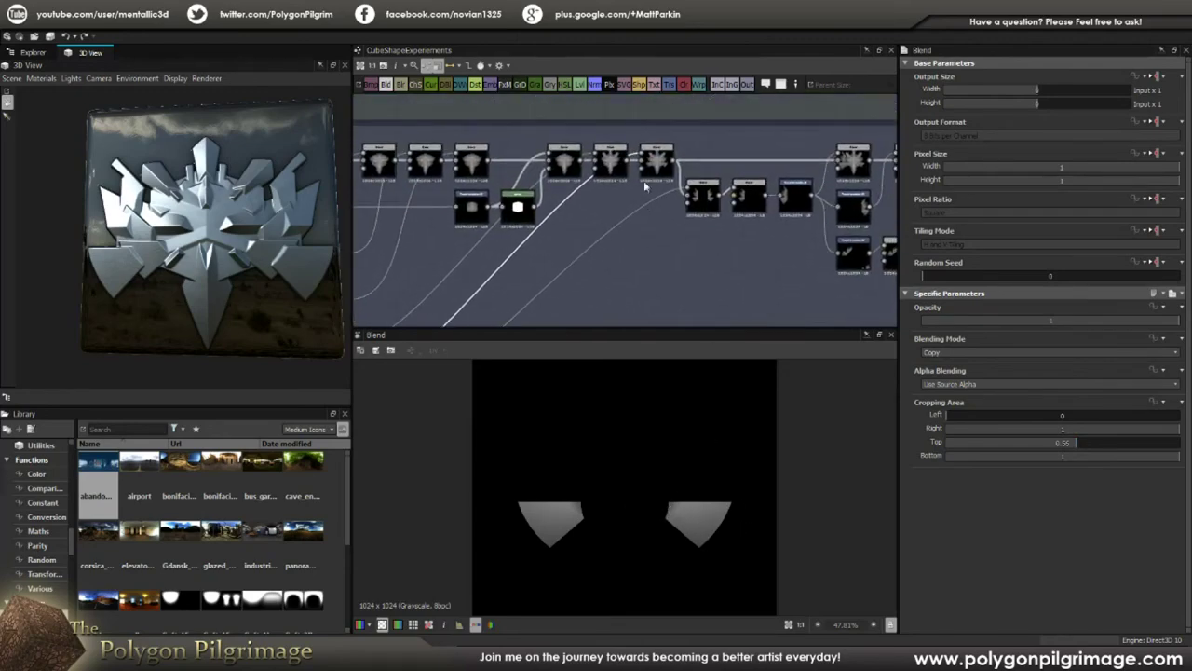
{"action": "double_click", "coordinate": [657, 161]}
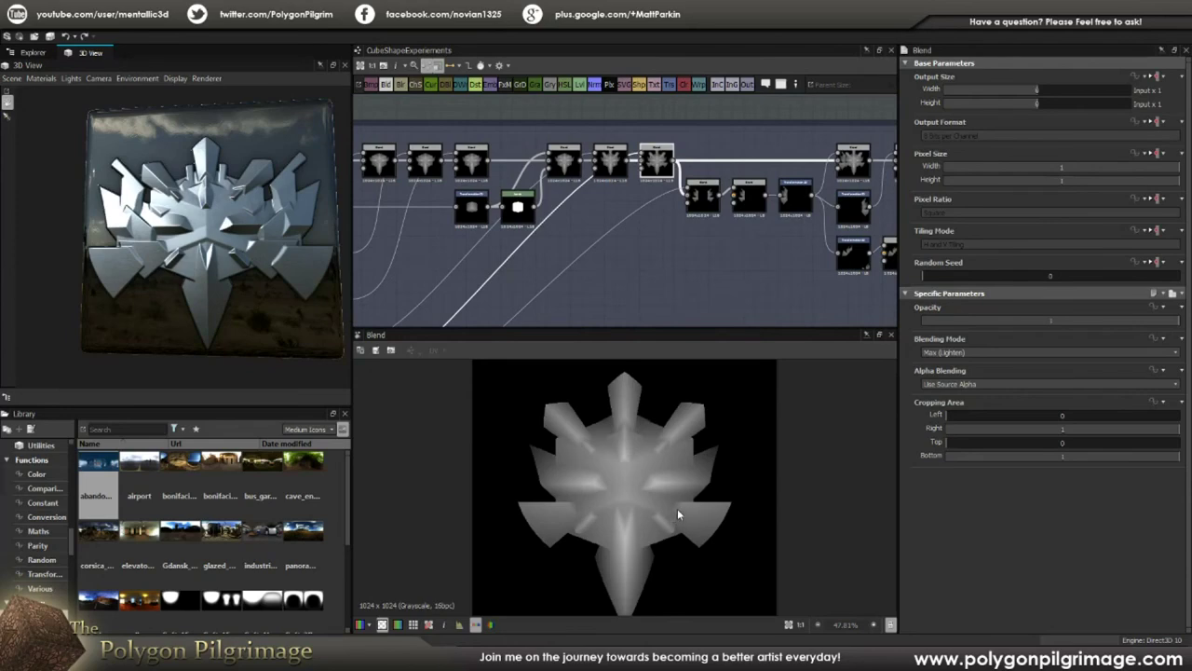
{"action": "double_click", "coordinate": [612, 168]}
{"action": "double_click", "coordinate": [660, 173]}
{"action": "scroll", "coordinate": [613, 516], "scroll_direction": "down", "scroll_amount": 2}
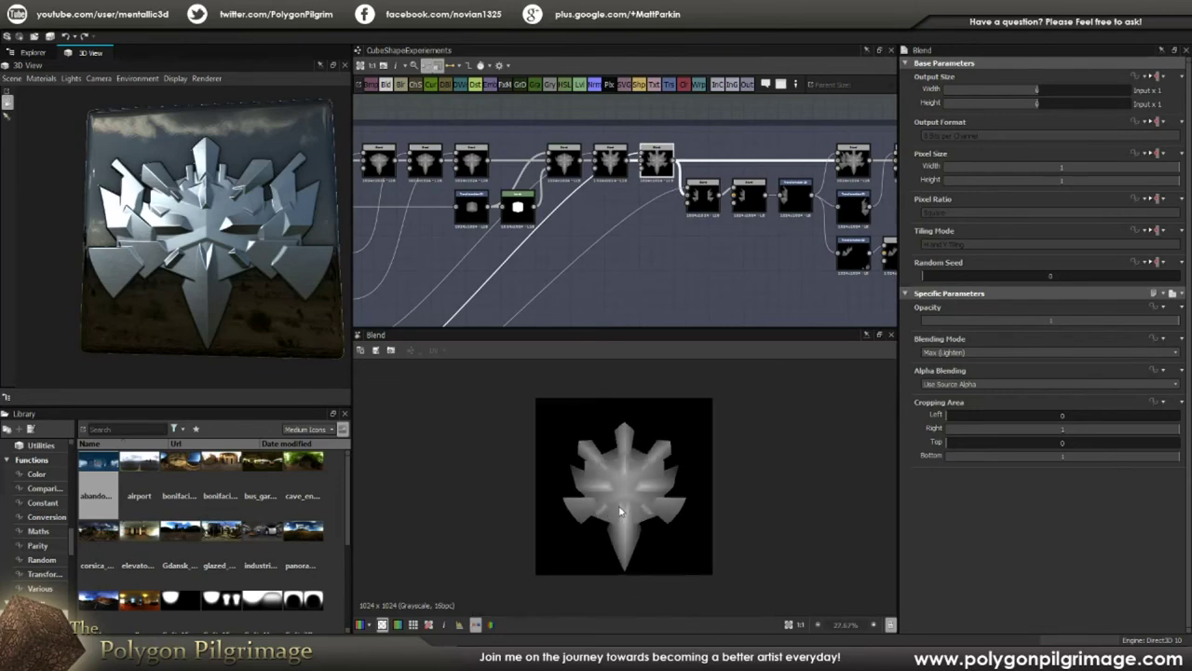
{"action": "middle_click_drag", "start_coordinate": [715, 214], "coordinate": [596, 218]}
{"action": "scroll", "coordinate": [560, 207], "scroll_direction": "up", "scroll_amount": 2}
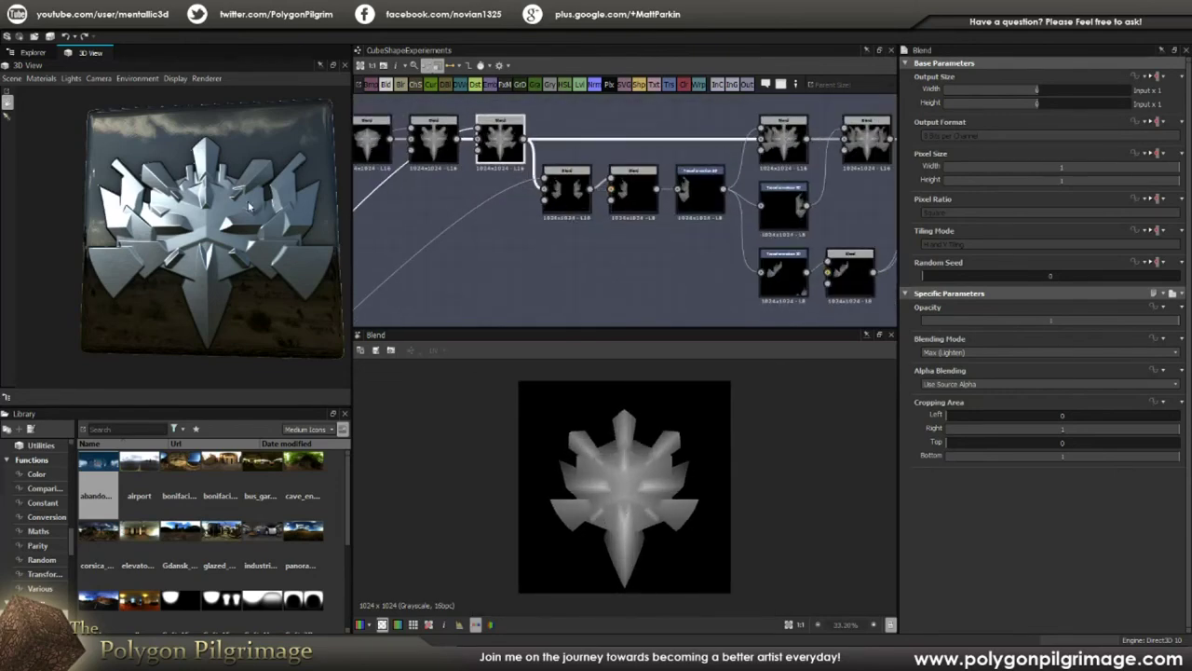
- Preview the Min (Darken) Blend that isolates the side pieces, and compare it with the curved-segment Blend and the sixth first-row Blend feeding it
{"action": "double_click", "coordinate": [571, 191]}
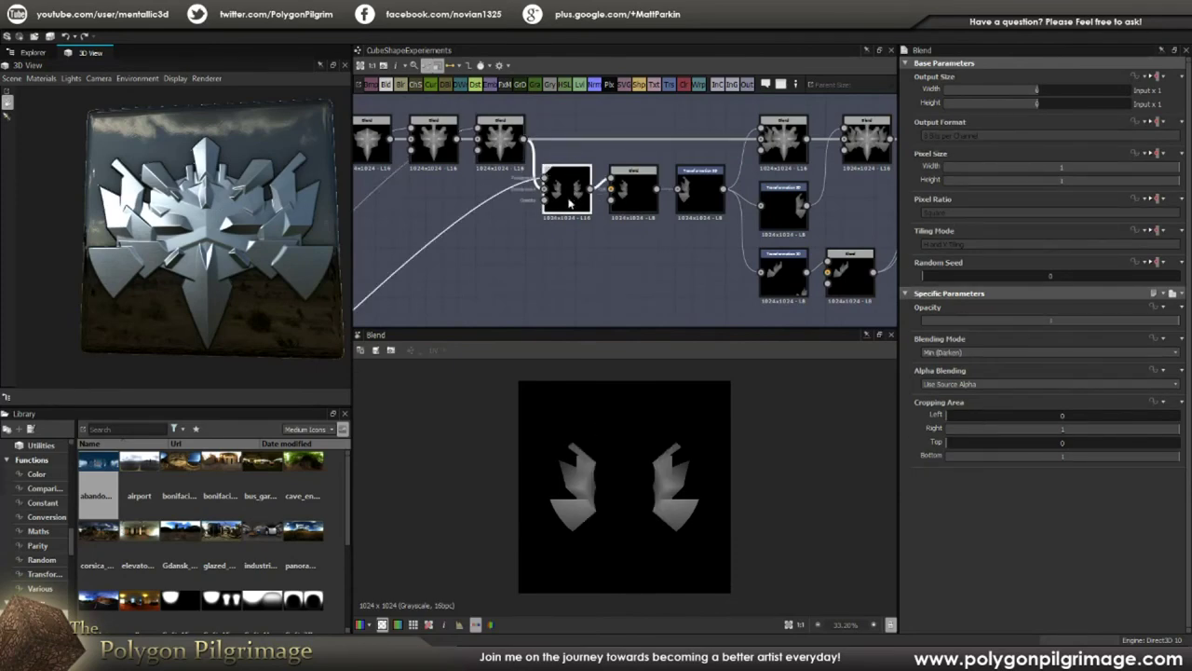
{"action": "middle_click_drag", "start_coordinate": [526, 245], "coordinate": [656, 204]}
{"action": "scroll", "coordinate": [656, 205], "scroll_direction": "down", "scroll_amount": 2}
{"action": "middle_click_drag", "start_coordinate": [579, 270], "coordinate": [692, 222]}
{"action": "double_click", "coordinate": [521, 265]}
{"action": "middle_click_drag", "start_coordinate": [722, 183], "coordinate": [670, 218]}
{"action": "scroll", "coordinate": [670, 218], "scroll_direction": "up", "scroll_amount": 2}
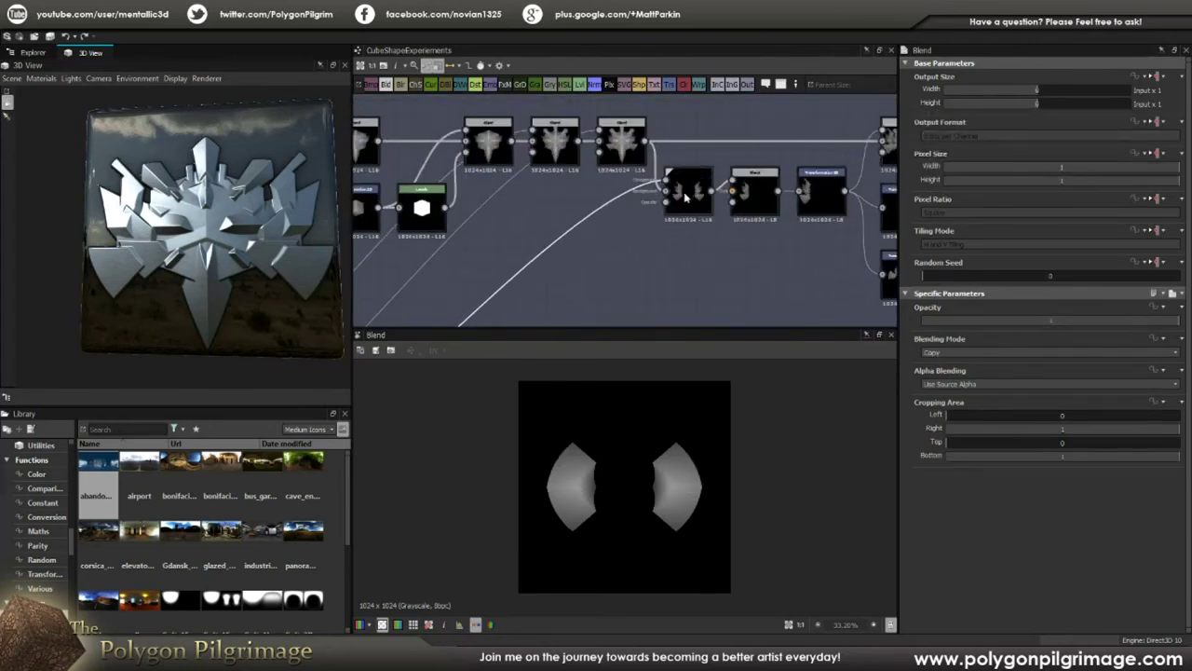
{"action": "double_click", "coordinate": [613, 143]}
{"action": "double_click", "coordinate": [689, 199]}
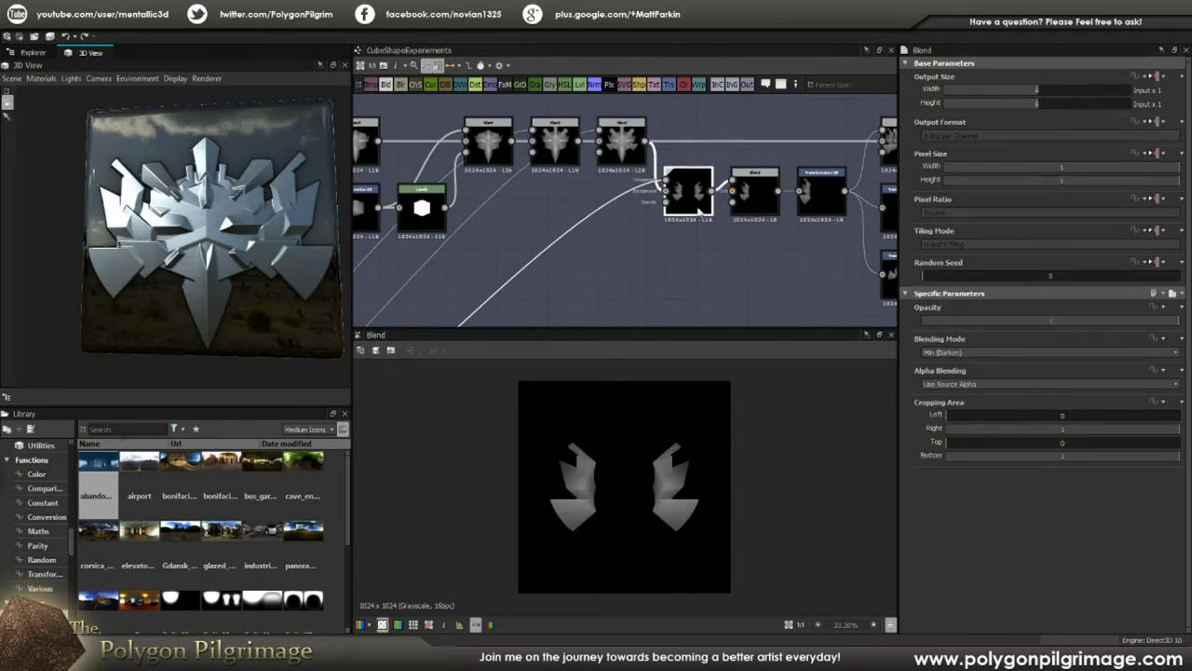
{"action": "scroll", "coordinate": [668, 491], "scroll_direction": "up", "scroll_amount": 1}
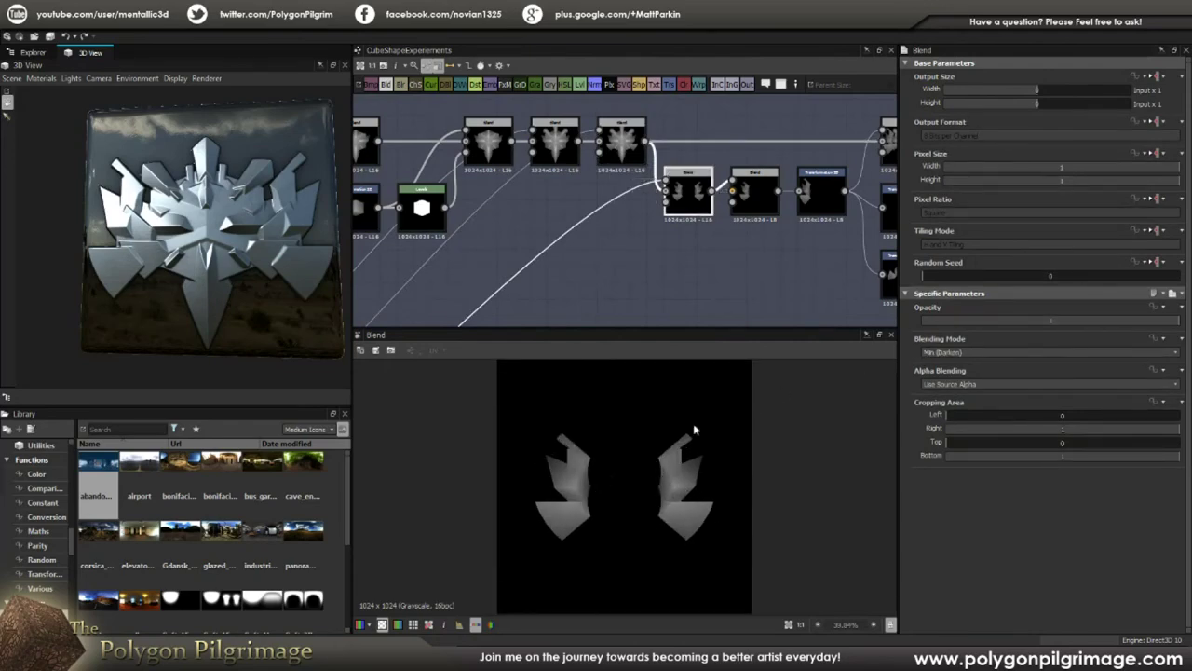
- Preview the Blend that crops the side pieces to a single wing and the Transformation 2D that shifts that wing outward
{"action": "middle_click_drag", "start_coordinate": [756, 257], "coordinate": [676, 248]}
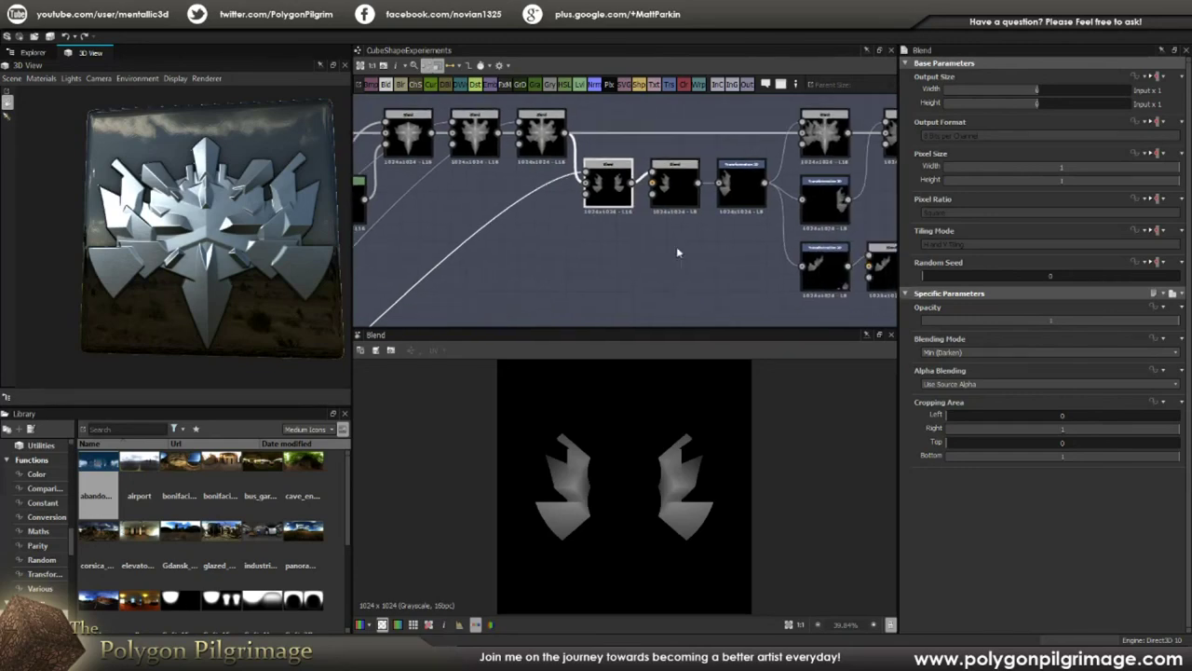
{"action": "double_click", "coordinate": [676, 186]}
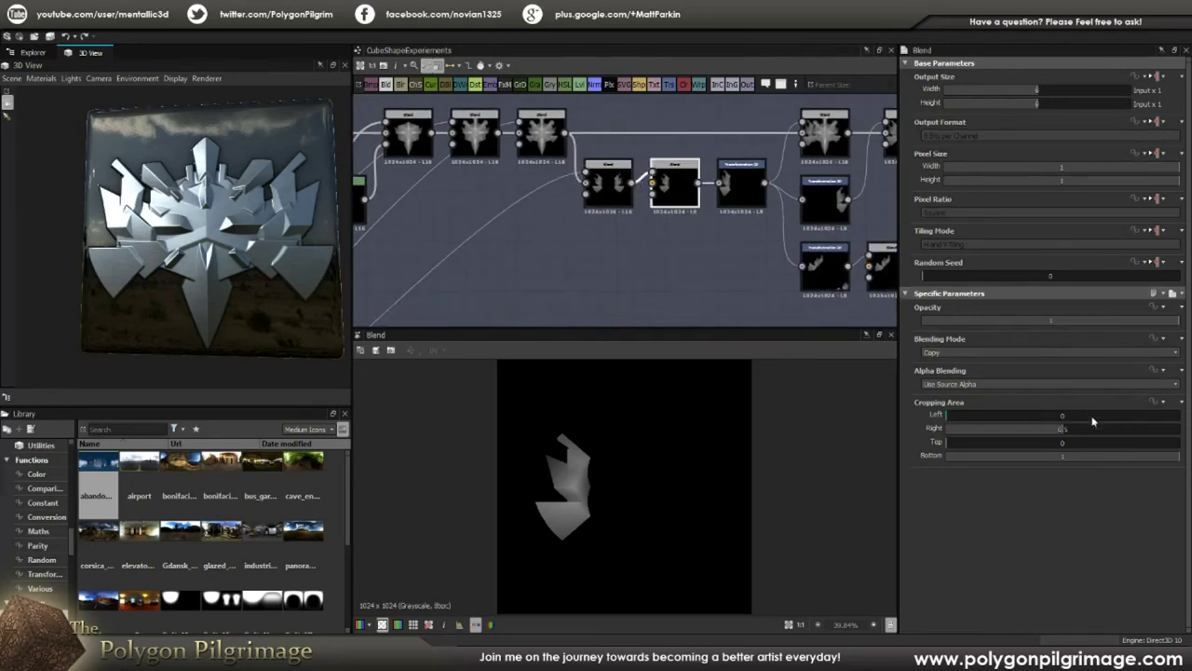
{"action": "double_click", "coordinate": [728, 190]}
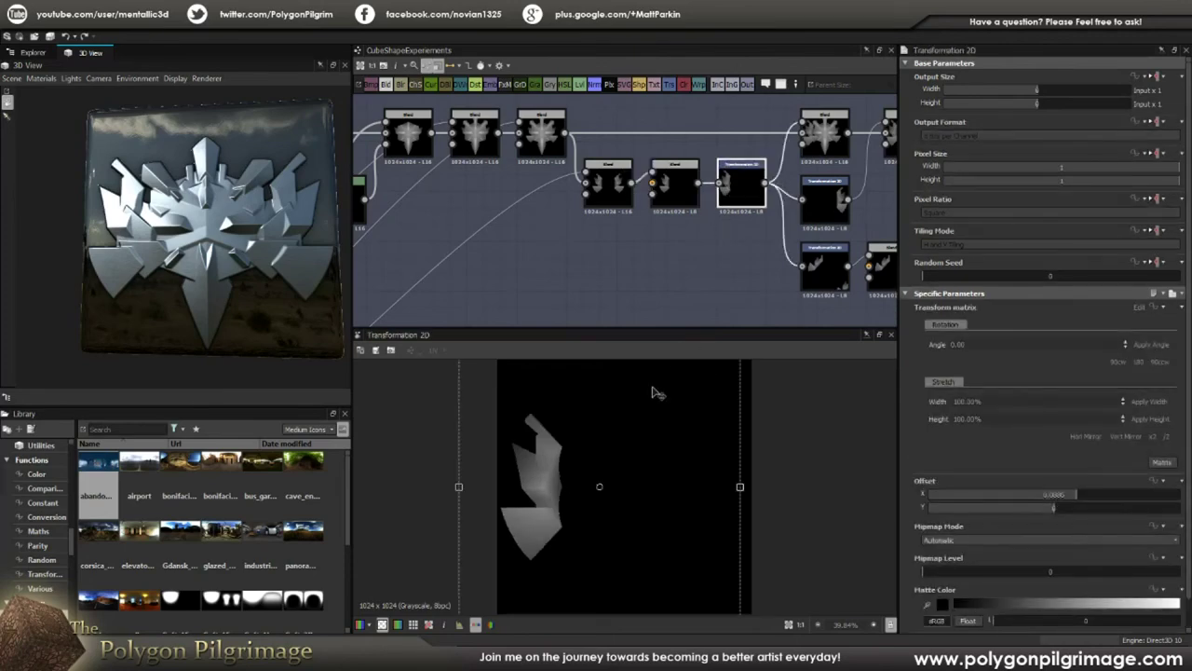
{"action": "scroll", "coordinate": [636, 504], "scroll_direction": "down", "scroll_amount": 2}
- Preview the eighth first-row Blend and identify the Transformation 2D that supplies the opposite outer wing
{"action": "middle_click_drag", "start_coordinate": [751, 238], "coordinate": [609, 252]}
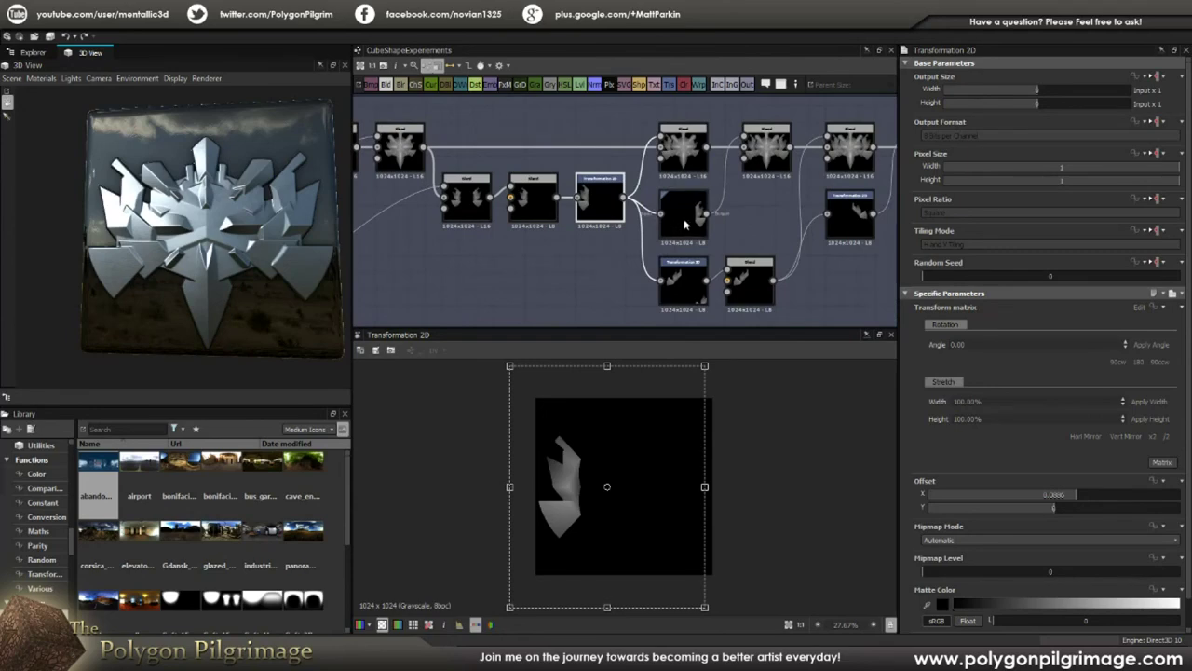
{"action": "double_click", "coordinate": [757, 152]}
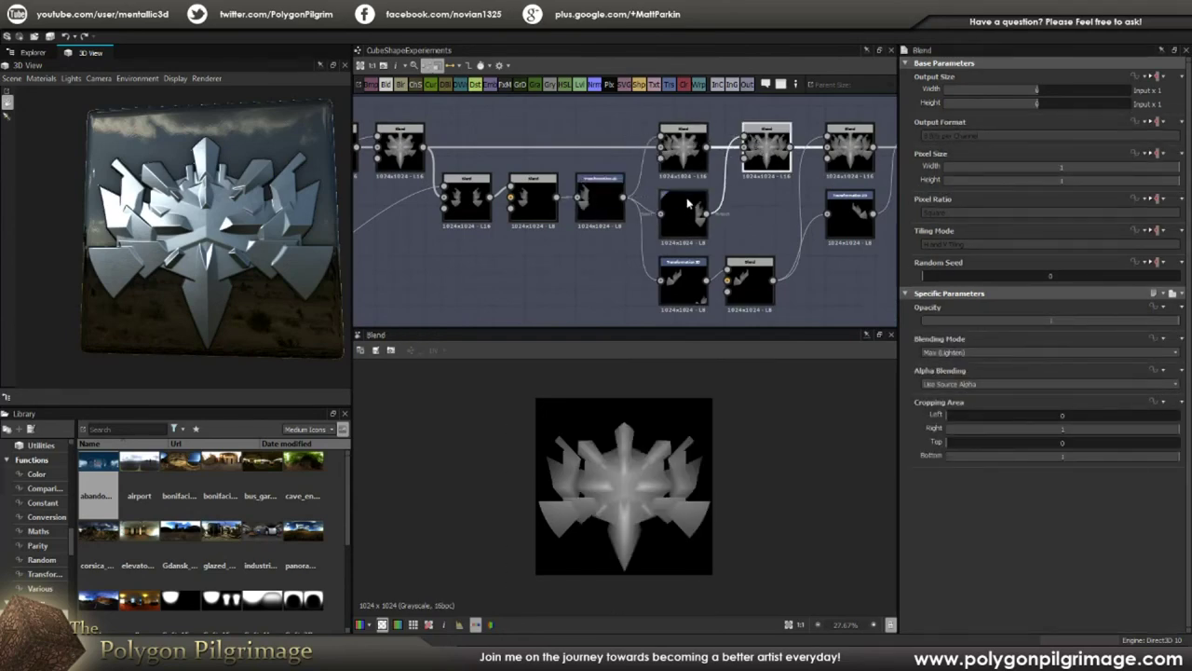
{"action": "mouse_move", "coordinate": [670, 228]}
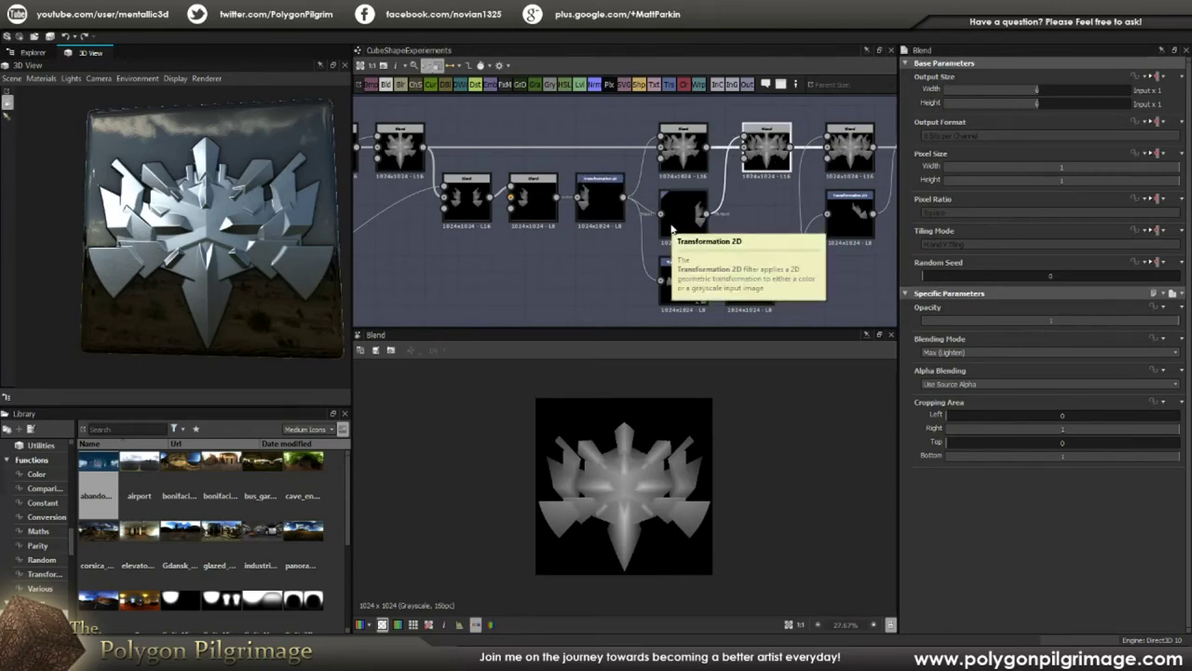
{"action": "scroll", "coordinate": [624, 498], "scroll_direction": "up", "scroll_amount": 2}
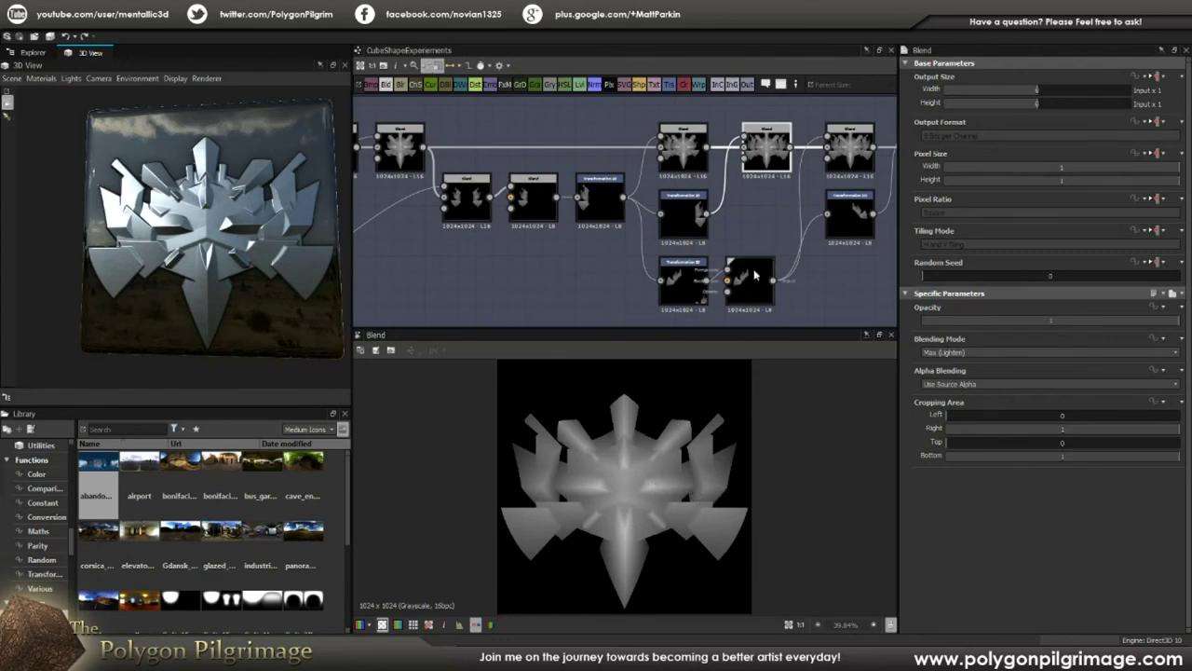
- Inspect the Transformation 2D that rotates the wing and the Blend that crops off its tiled leftover
{"action": "middle_click_drag", "start_coordinate": [764, 220], "coordinate": [730, 206]}
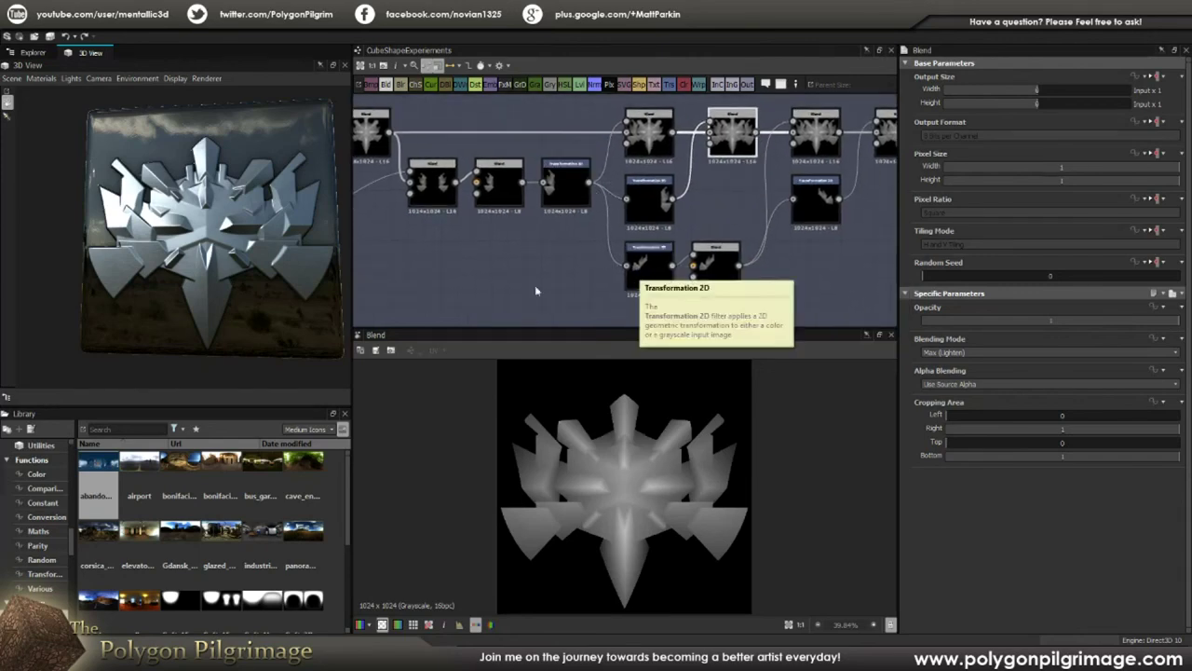
{"action": "left_click", "coordinate": [637, 268]}
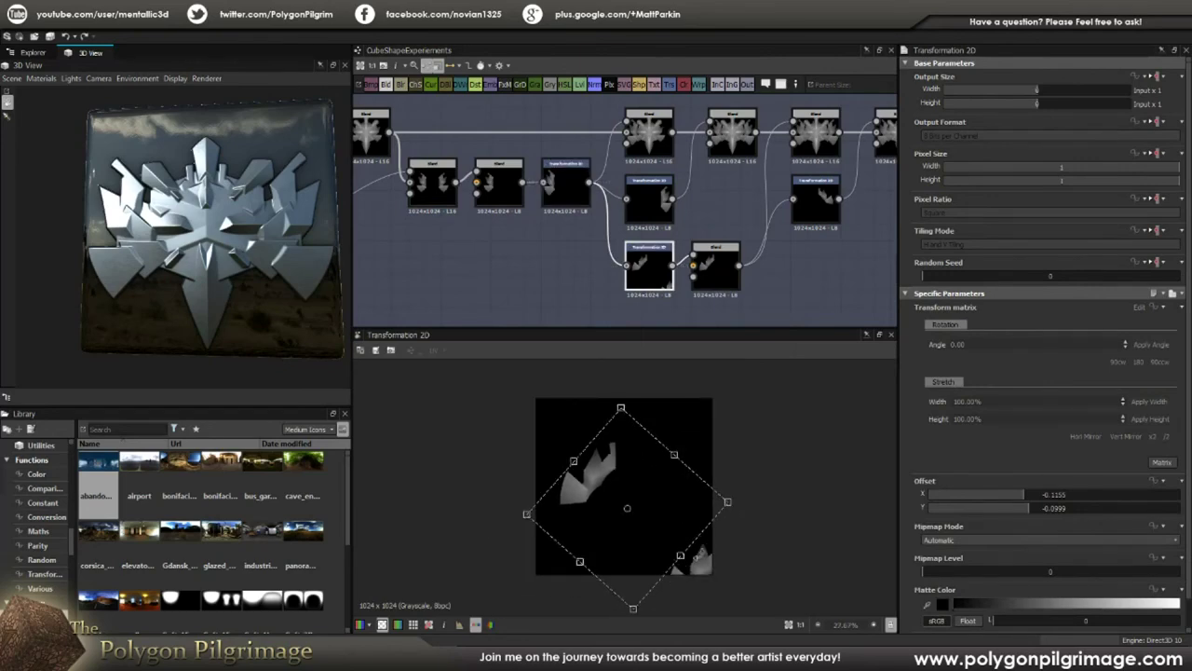
{"action": "left_click", "coordinate": [723, 264]}
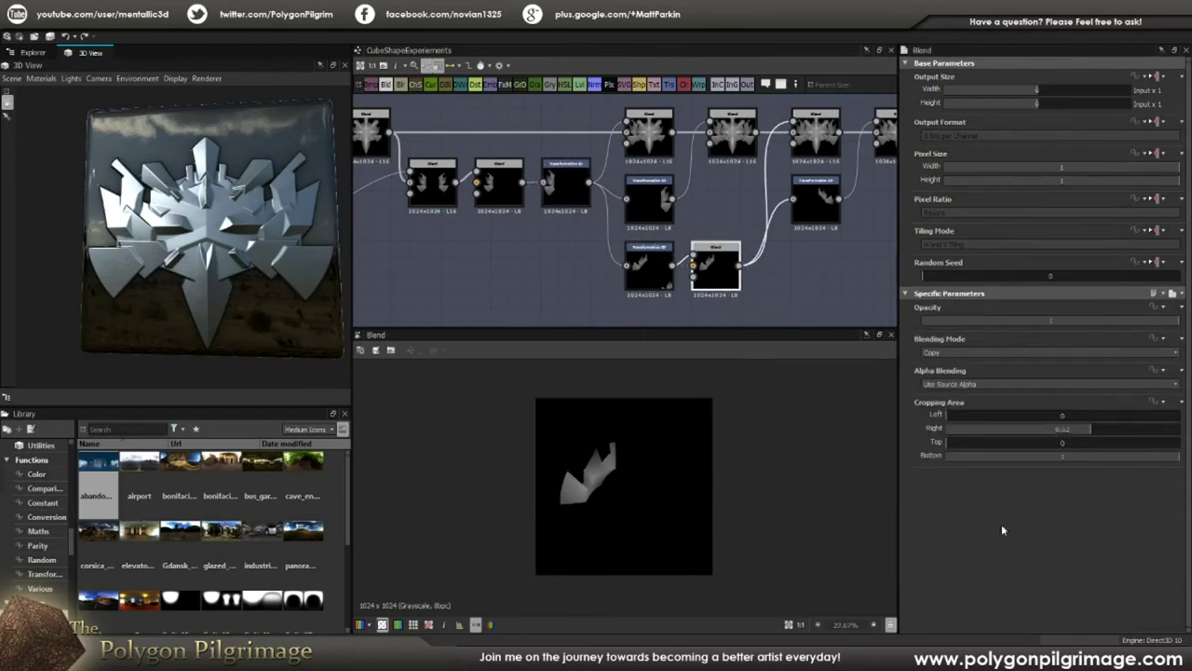
- Preview the ninth first-row Blend to examine the rotated wing added to one side of the emblem
{"action": "middle_click_drag", "start_coordinate": [777, 270], "coordinate": [702, 291]}
{"action": "left_click", "coordinate": [659, 149]}
{"action": "left_click", "coordinate": [742, 160]}
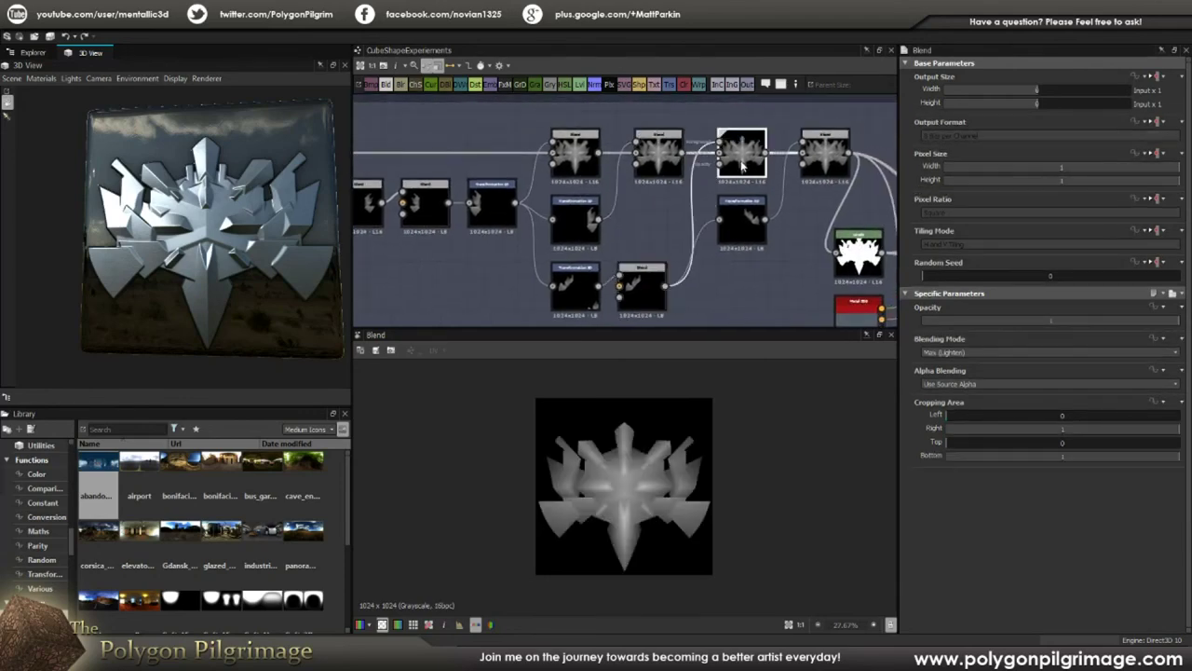
{"action": "scroll", "coordinate": [593, 494], "scroll_direction": "up", "scroll_amount": 2}
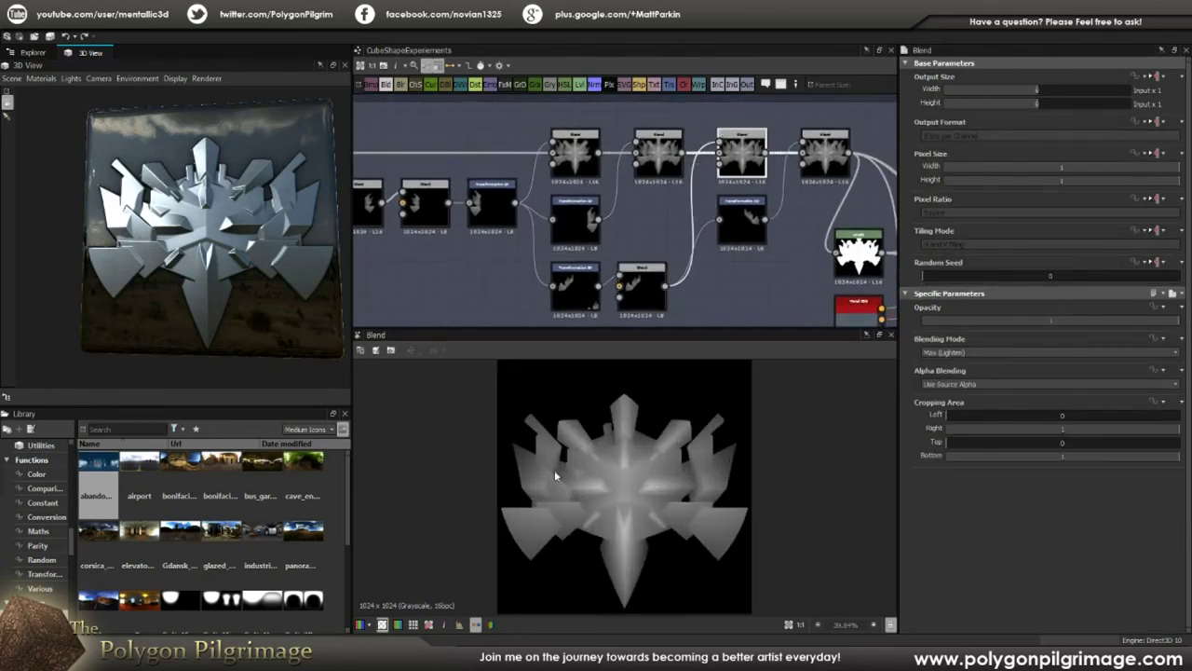
{"action": "scroll", "coordinate": [623, 482], "scroll_direction": "down", "scroll_amount": 1}
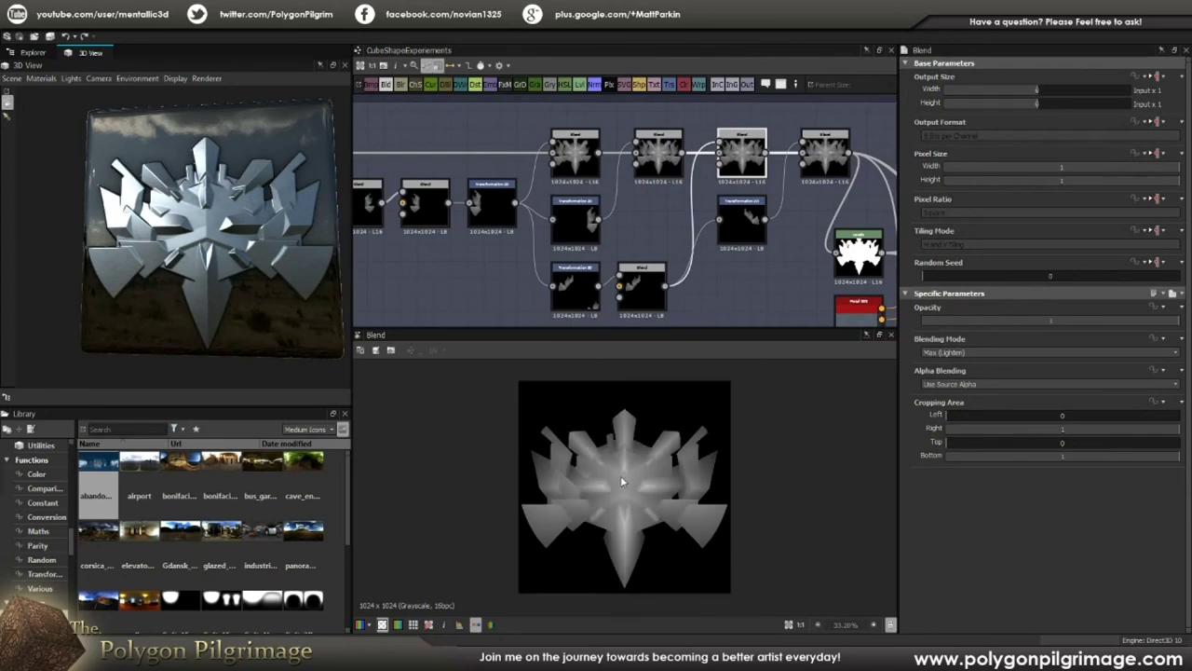
- Preview the last first-row Blend and compare the completed height shape with the emblem in the 3D view
{"action": "left_click", "coordinate": [823, 154]}
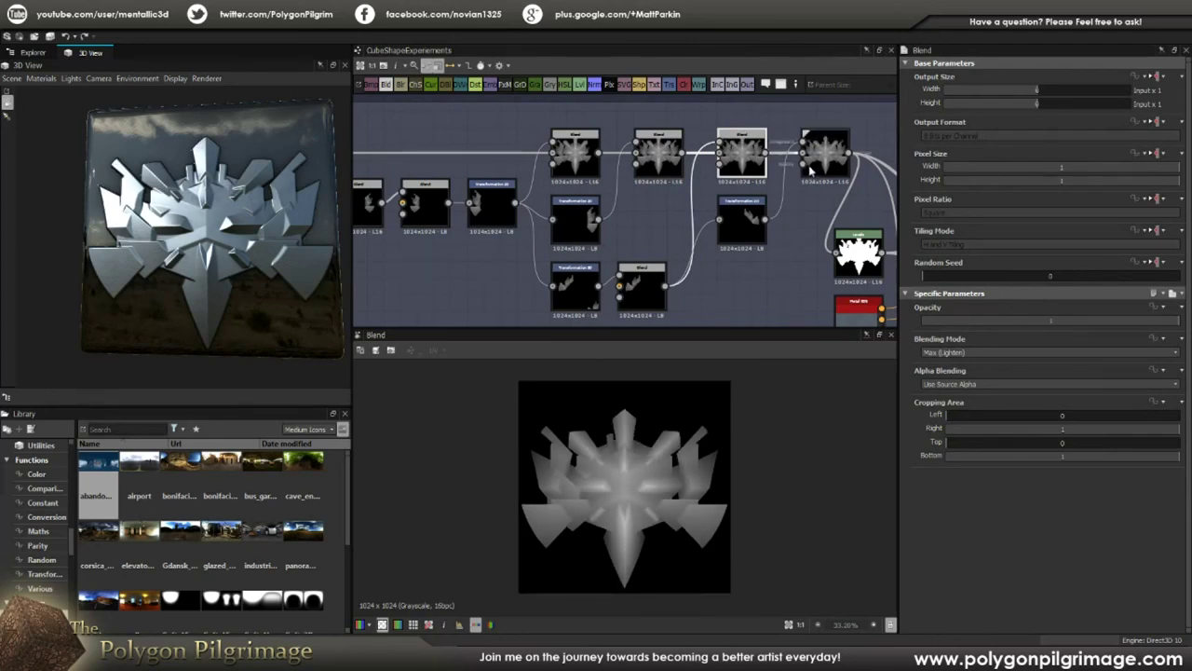
{"action": "scroll", "coordinate": [689, 481], "scroll_direction": "up", "scroll_amount": 2}
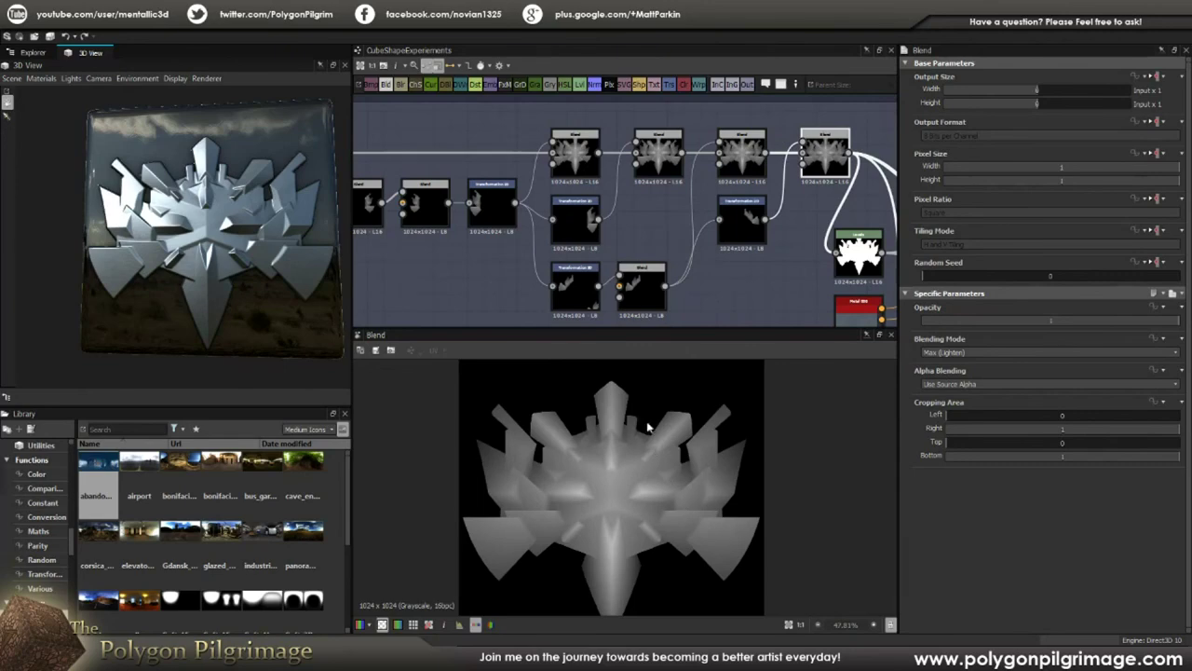
{"action": "scroll", "coordinate": [632, 230], "scroll_direction": "down", "scroll_amount": 3}
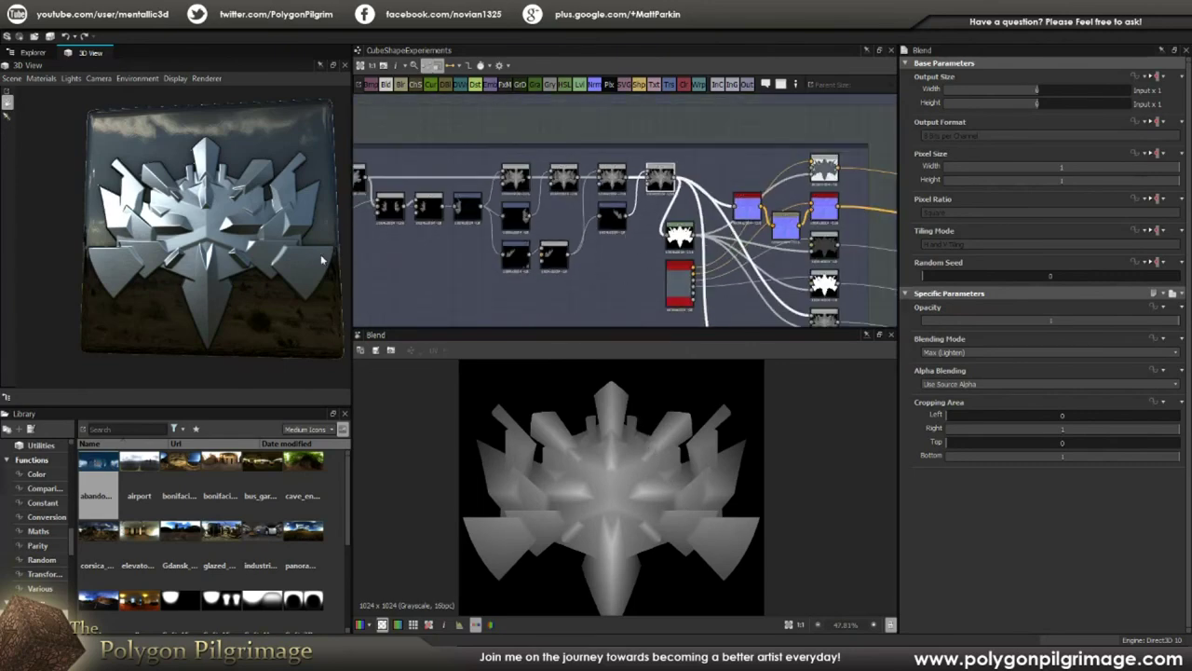
{"action": "scroll", "coordinate": [300, 262], "scroll_direction": "down", "scroll_amount": 1}
{"action": "left_click_drag", "start_coordinate": [300, 261], "coordinate": [275, 258]}
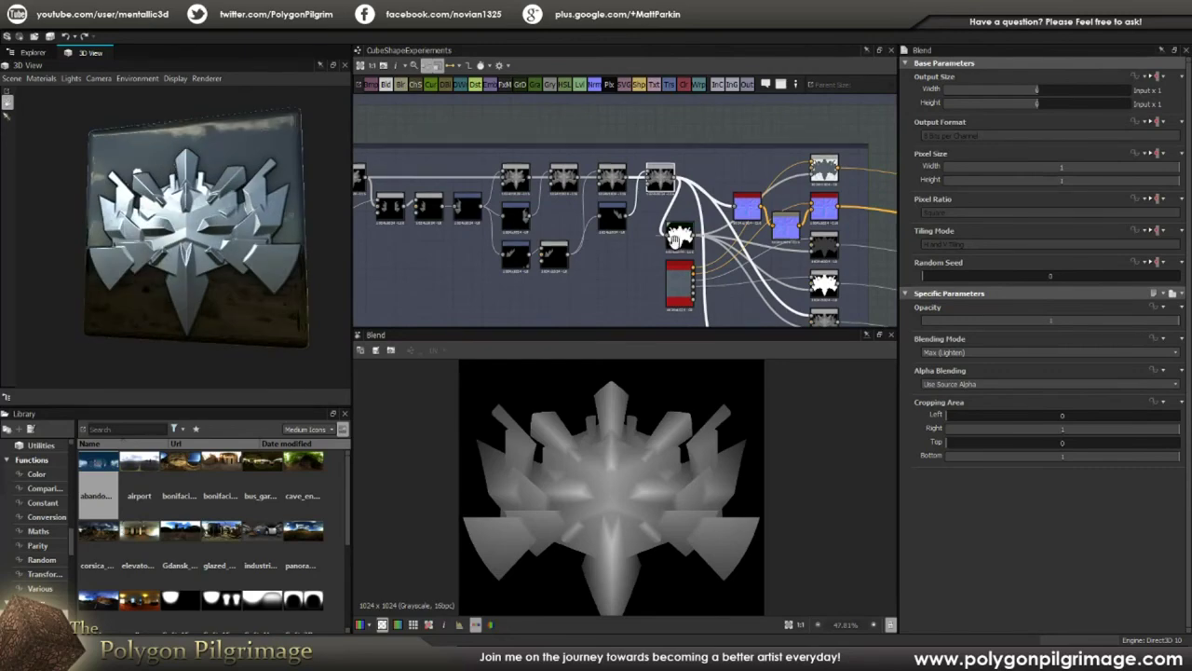
- Survey the material nodes fed by the last first-row Blend up to the final outputs, and examine the emblem's 3D shading from another angle
{"action": "middle_click_drag", "start_coordinate": [766, 288], "coordinate": [712, 221]}
{"action": "scroll", "coordinate": [713, 222], "scroll_direction": "down", "scroll_amount": 1}
{"action": "scroll", "coordinate": [713, 222], "scroll_direction": "down", "scroll_amount": 1}
{"action": "middle_click_drag", "start_coordinate": [780, 274], "coordinate": [752, 250]}
{"action": "middle_click_drag", "start_coordinate": [669, 182], "coordinate": [663, 193]}
{"action": "scroll", "coordinate": [662, 193], "scroll_direction": "up", "scroll_amount": 1}
{"action": "left_click_drag", "start_coordinate": [622, 171], "coordinate": [834, 312]}
{"action": "mouse_move", "coordinate": [247, 253]}
{"action": "left_mouse_down"}
{"action": "mouse_move", "coordinate": [304, 232]}
{"action": "mouse_move", "coordinate": [233, 257]}
{"action": "left_mouse_up"}
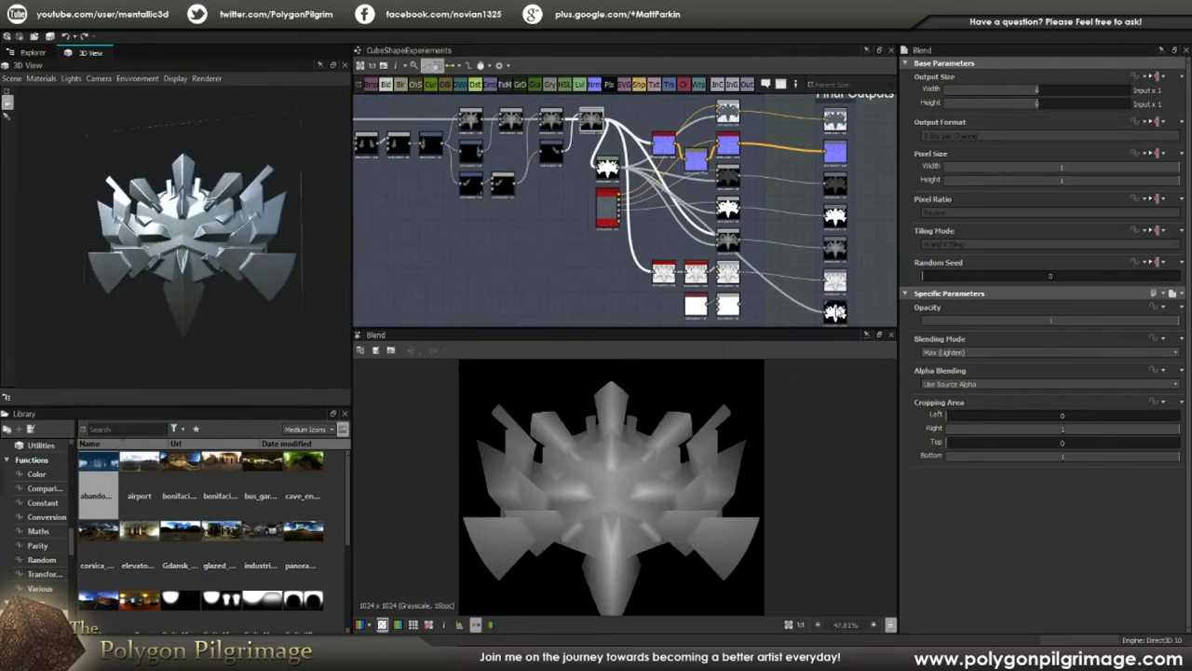
- Preview the colour Blend feeding the first final output and trace its inputs to the metal material node
{"action": "middle_click_drag", "start_coordinate": [659, 178], "coordinate": [636, 217]}
{"action": "scroll", "coordinate": [649, 209], "scroll_direction": "up", "scroll_amount": 1}
{"action": "double_click", "coordinate": [718, 147]}
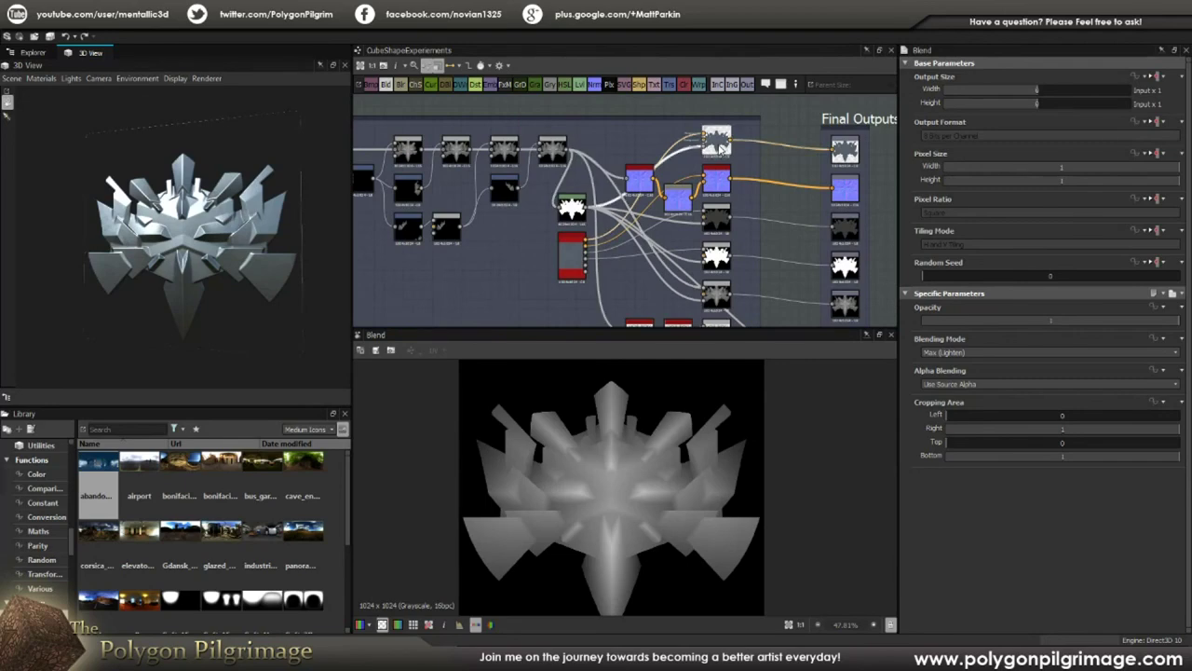
{"action": "scroll", "coordinate": [572, 263], "scroll_direction": "up", "scroll_amount": 4}
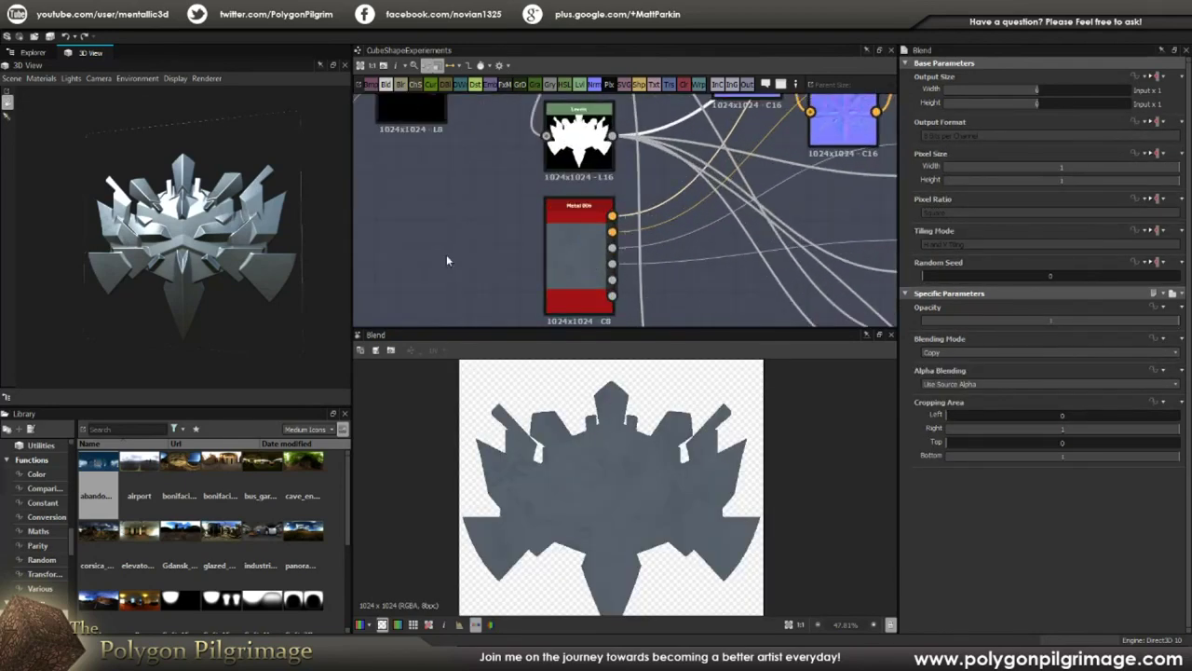
{"action": "scroll", "coordinate": [539, 235], "scroll_direction": "up", "scroll_amount": 1}
{"action": "scroll", "coordinate": [539, 234], "scroll_direction": "down", "scroll_amount": 3}
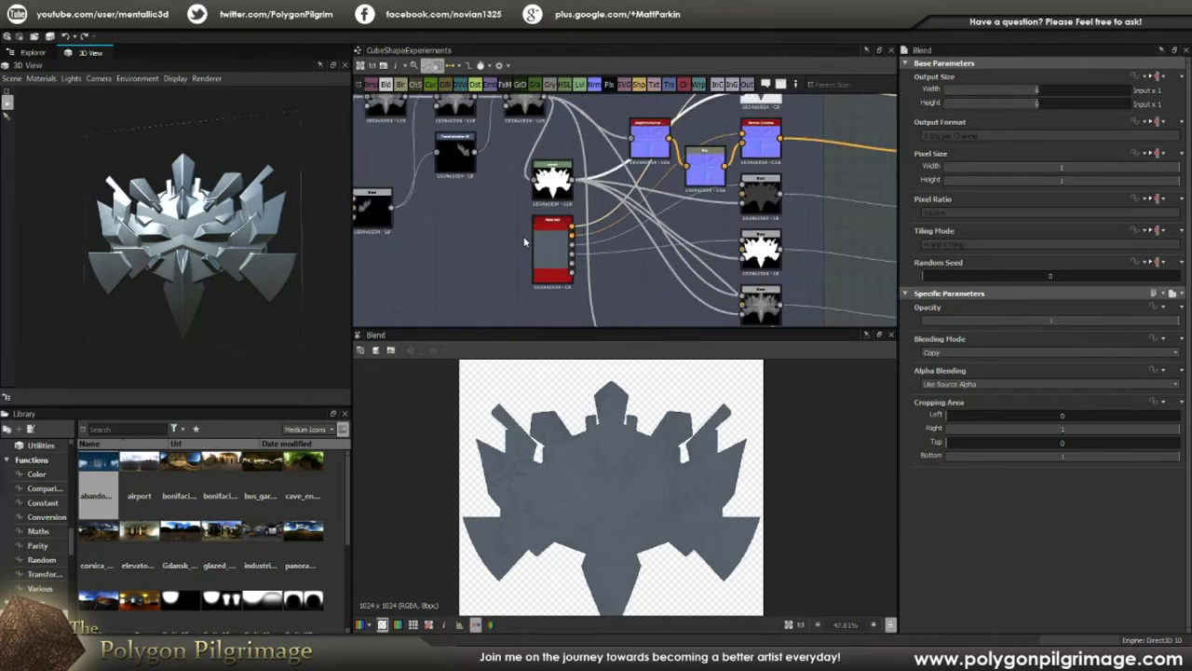
{"action": "middle_click_drag", "start_coordinate": [629, 225], "coordinate": [613, 263]}
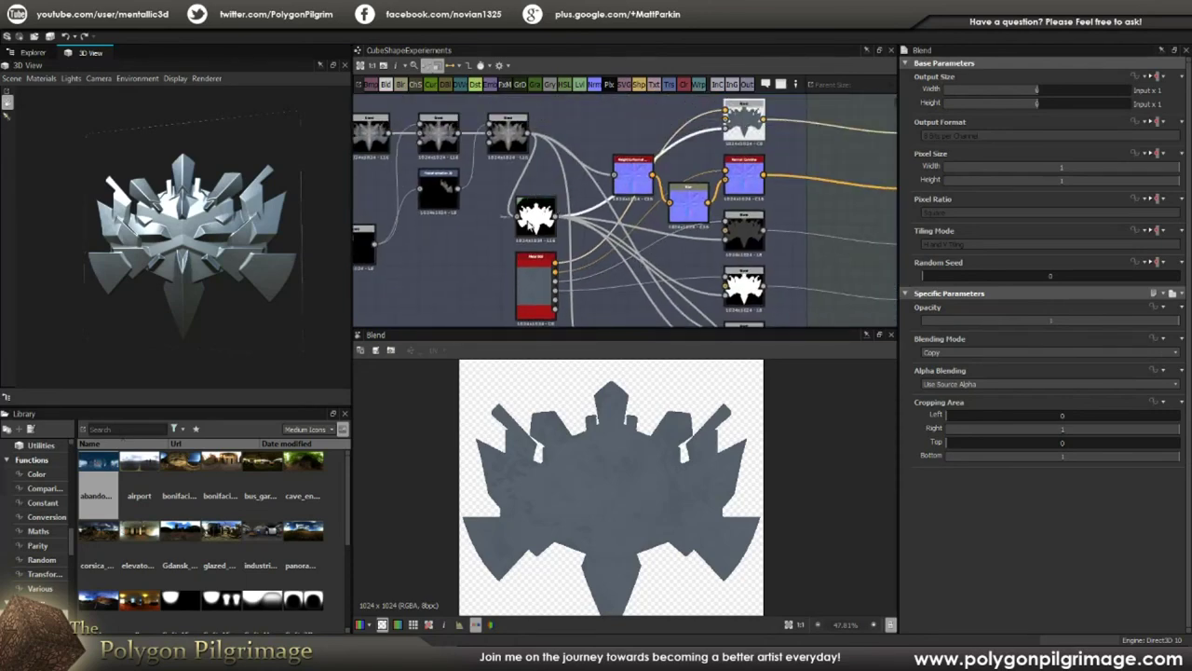
- Inspect the Levels silhouette mask and compare it with the masked metal colour Blend
{"action": "double_click", "coordinate": [536, 216]}
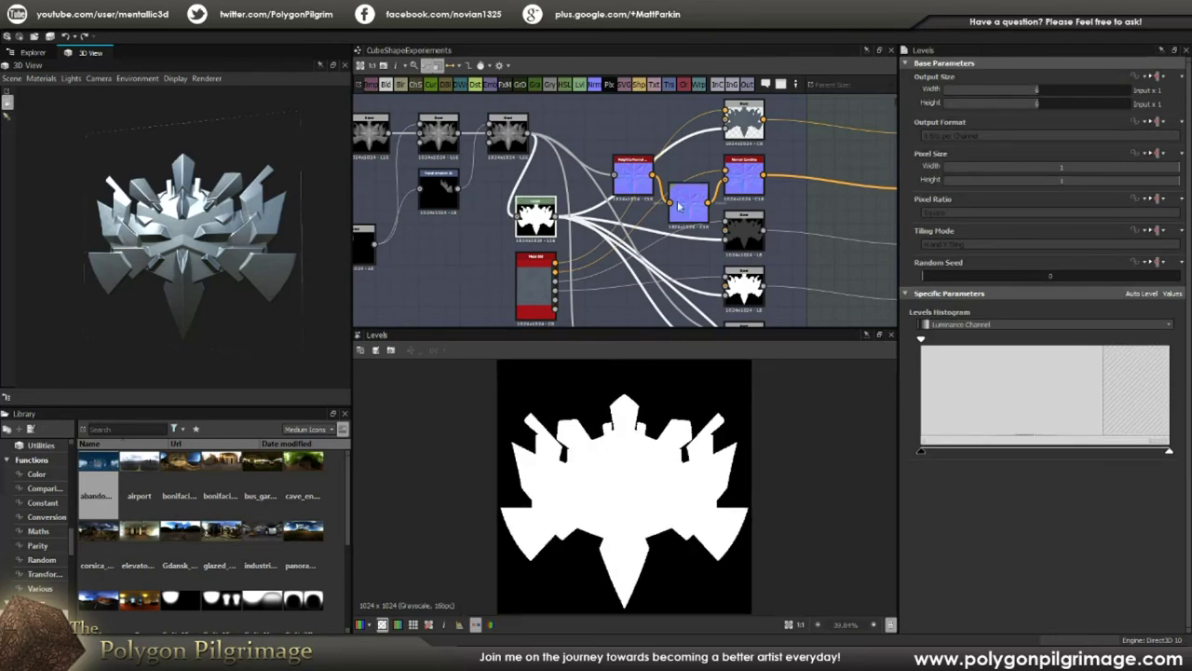
{"action": "double_click", "coordinate": [746, 123]}
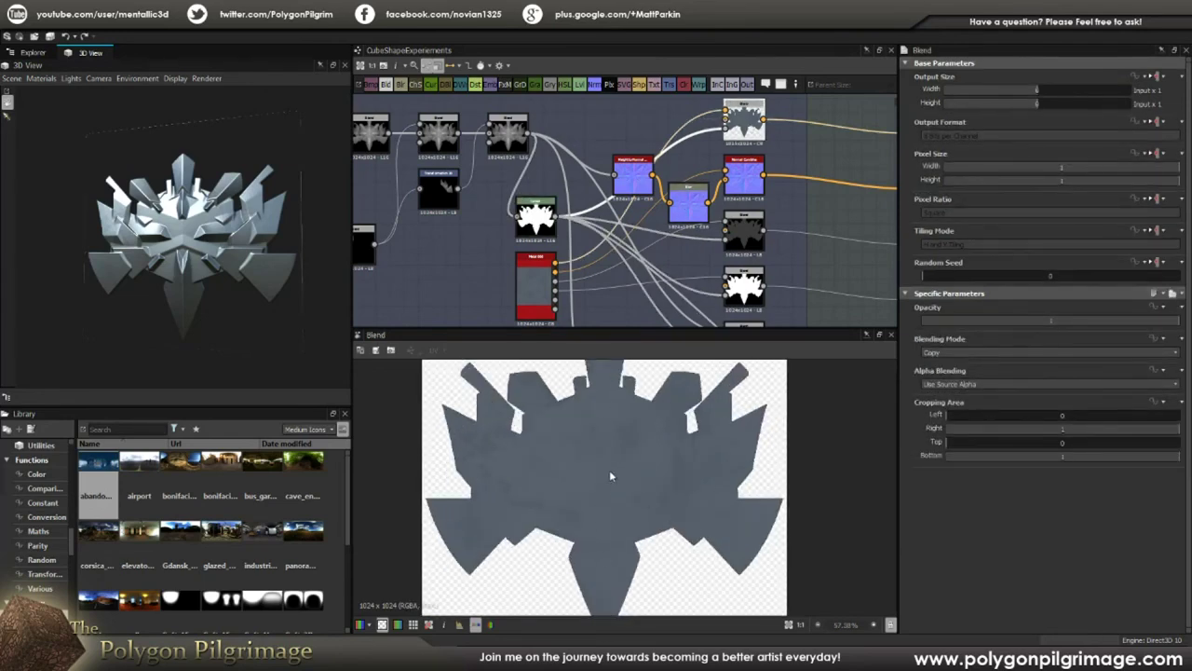
{"action": "scroll", "coordinate": [610, 476], "scroll_direction": "down", "scroll_amount": 3}
{"action": "scroll", "coordinate": [642, 424], "scroll_direction": "up", "scroll_amount": 2}
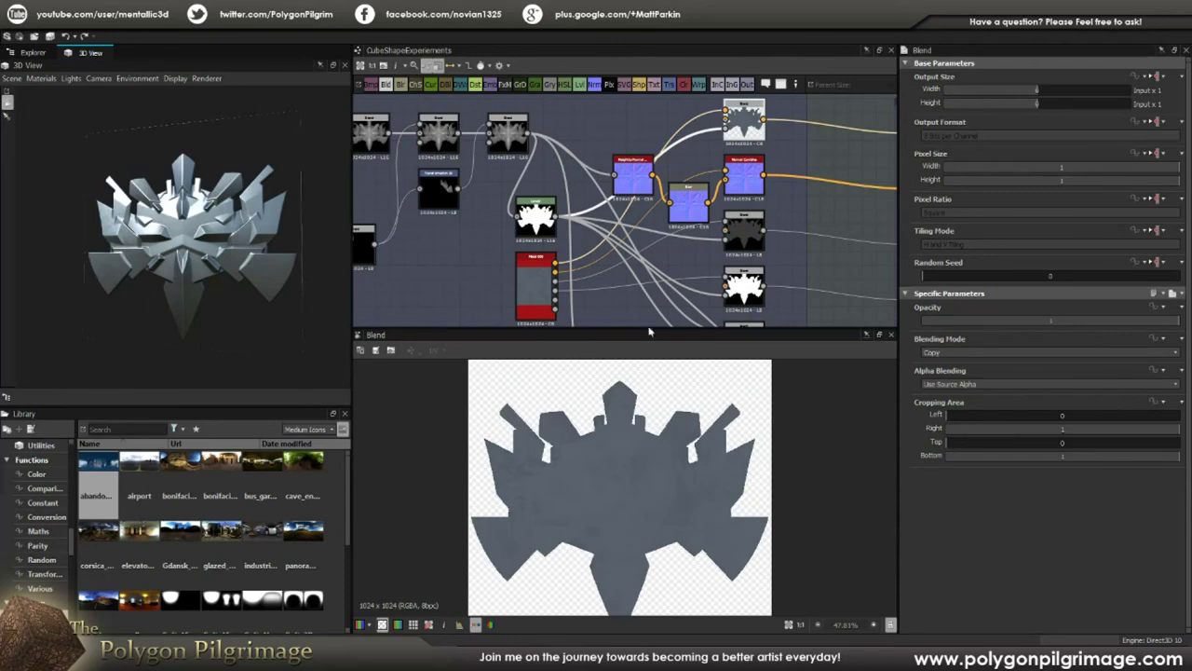
- Preview the HBAO node's ambient occlusion up close and compare it with the blur_hq_grayscale node that smooths it
{"action": "scroll", "coordinate": [649, 253], "scroll_direction": "down", "scroll_amount": 3}
{"action": "double_click", "coordinate": [621, 289]}
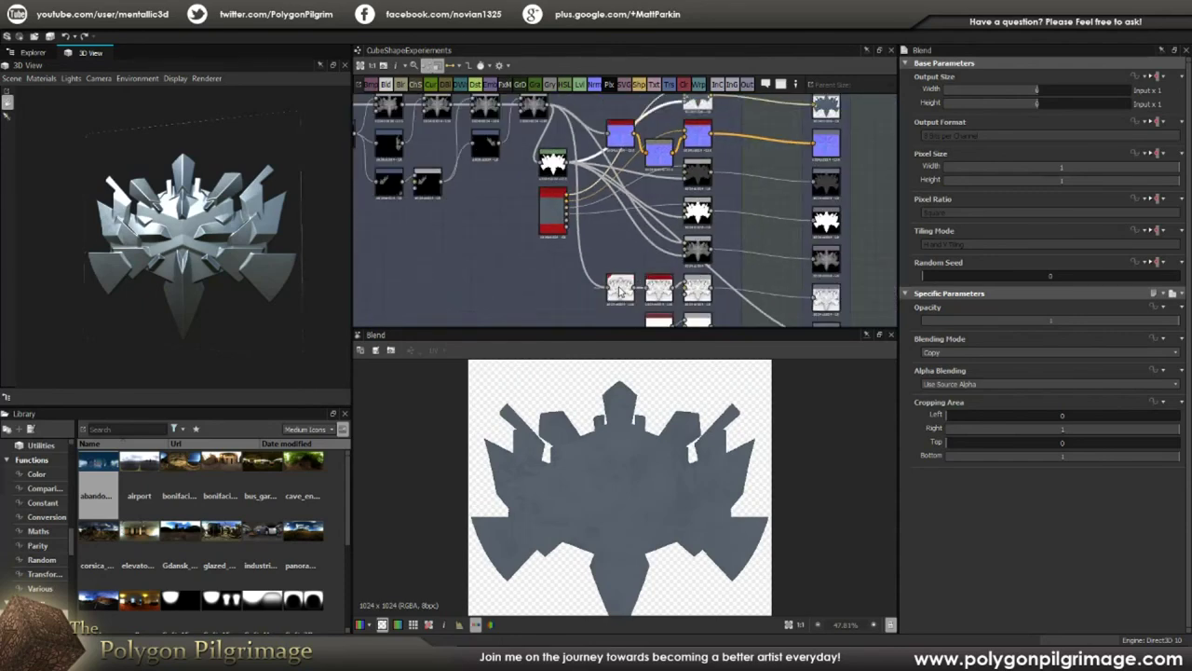
{"action": "scroll", "coordinate": [644, 488], "scroll_direction": "up", "scroll_amount": 6}
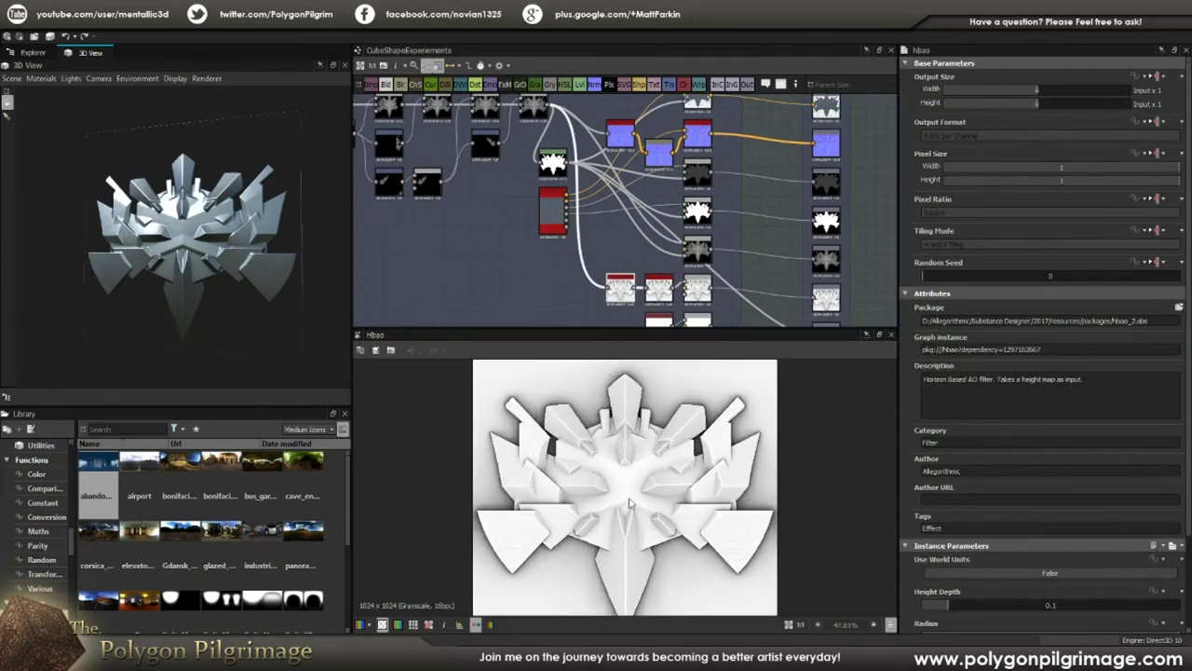
{"action": "scroll", "coordinate": [741, 536], "scroll_direction": "down", "scroll_amount": 1}
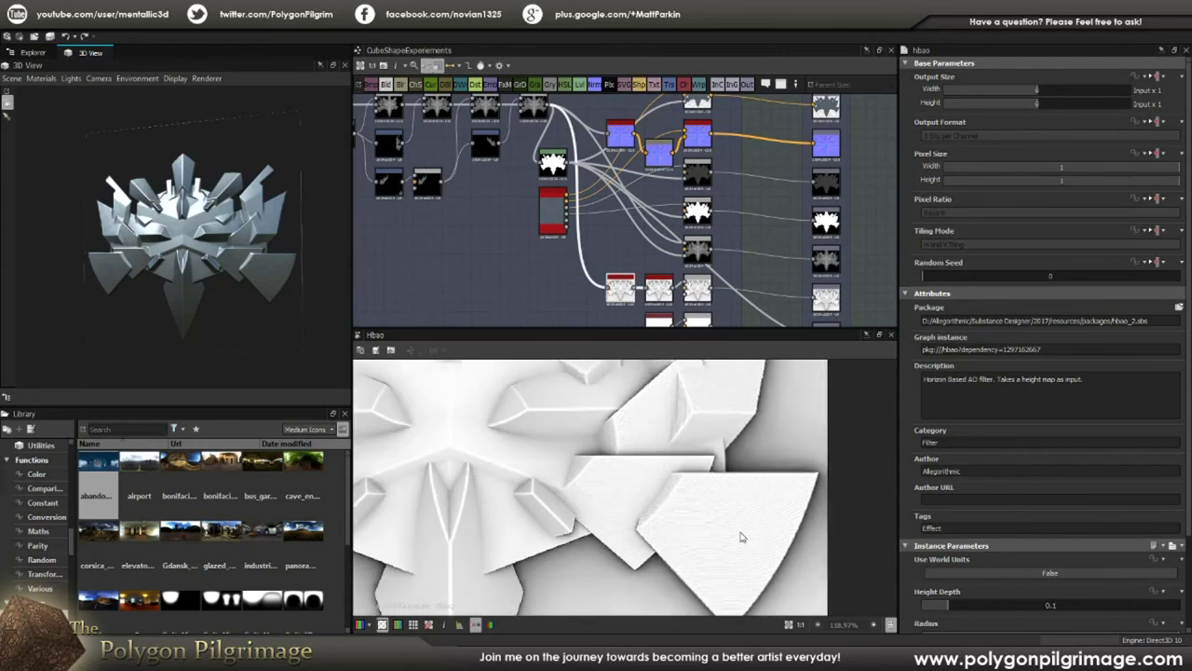
{"action": "double_click", "coordinate": [657, 293]}
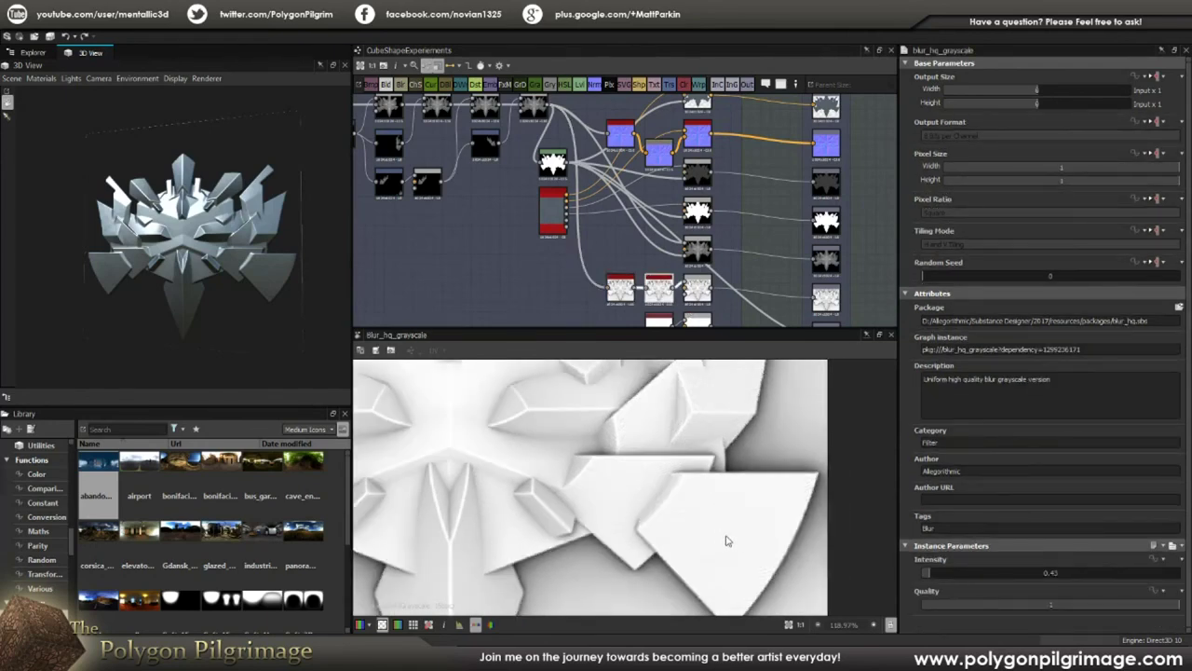
{"action": "scroll", "coordinate": [628, 443], "scroll_direction": "down", "scroll_amount": 7}
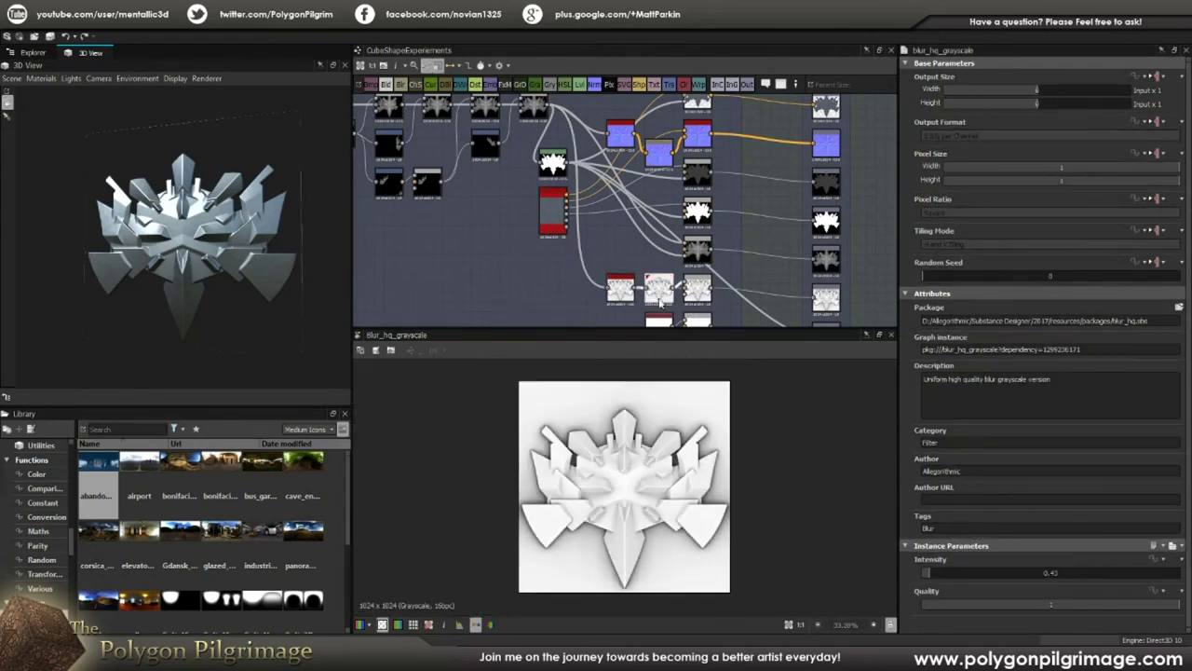
- Preview the normal_combine node and examine the emblem's combined normal map up close
{"action": "middle_click_drag", "start_coordinate": [655, 204], "coordinate": [649, 265]}
{"action": "scroll", "coordinate": [699, 216], "scroll_direction": "up", "scroll_amount": 1}
{"action": "double_click", "coordinate": [691, 197]}
{"action": "scroll", "coordinate": [677, 393], "scroll_direction": "up", "scroll_amount": 3}
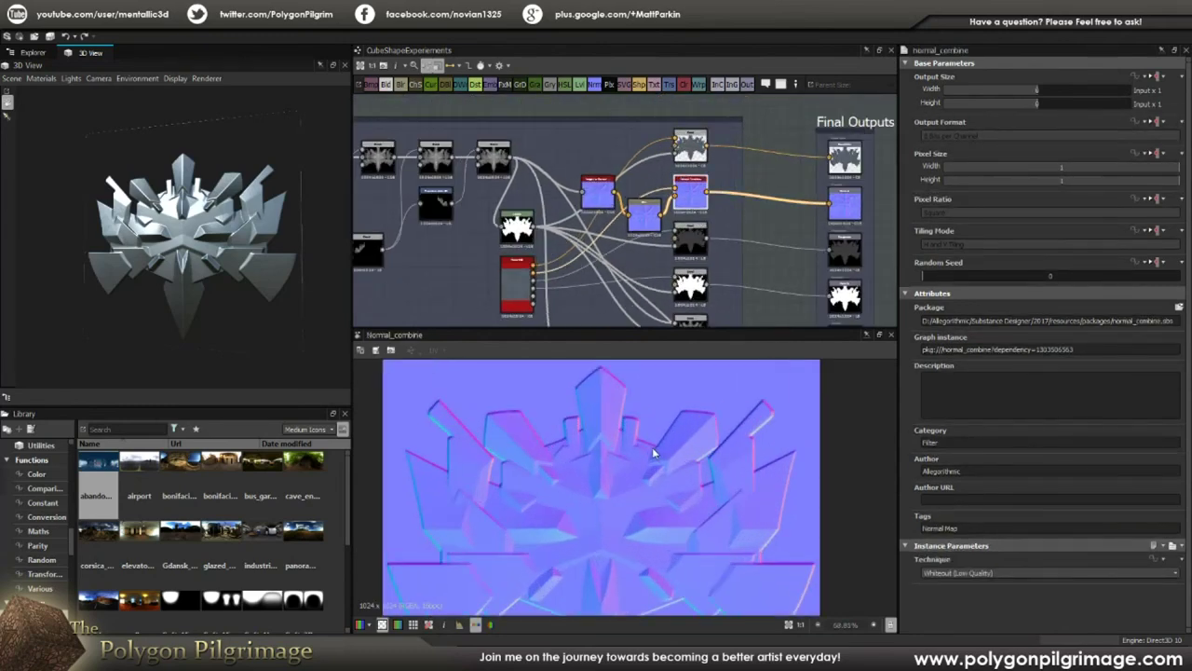
- Preview the height_to_normal_world_units_2 node and compare its normal map with the normal_combine result and the 3D emblem
{"action": "double_click", "coordinate": [594, 193]}
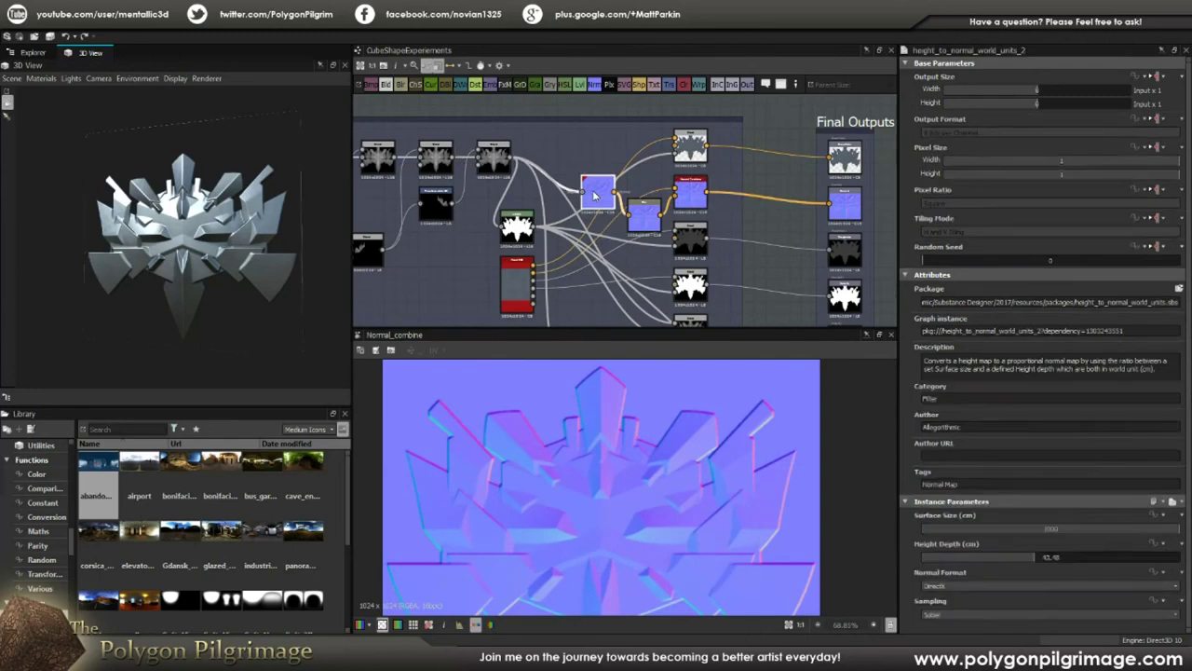
{"action": "scroll", "coordinate": [586, 177], "scroll_direction": "up", "scroll_amount": 2}
{"action": "double_click", "coordinate": [682, 260]}
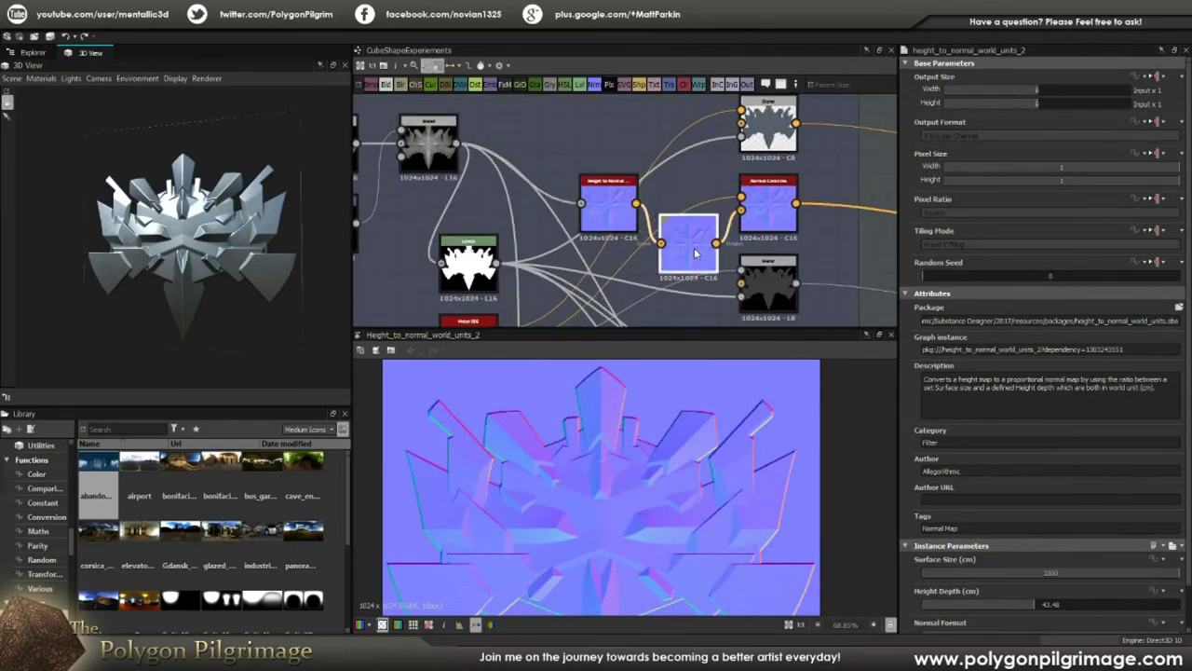
{"action": "double_click", "coordinate": [778, 203]}
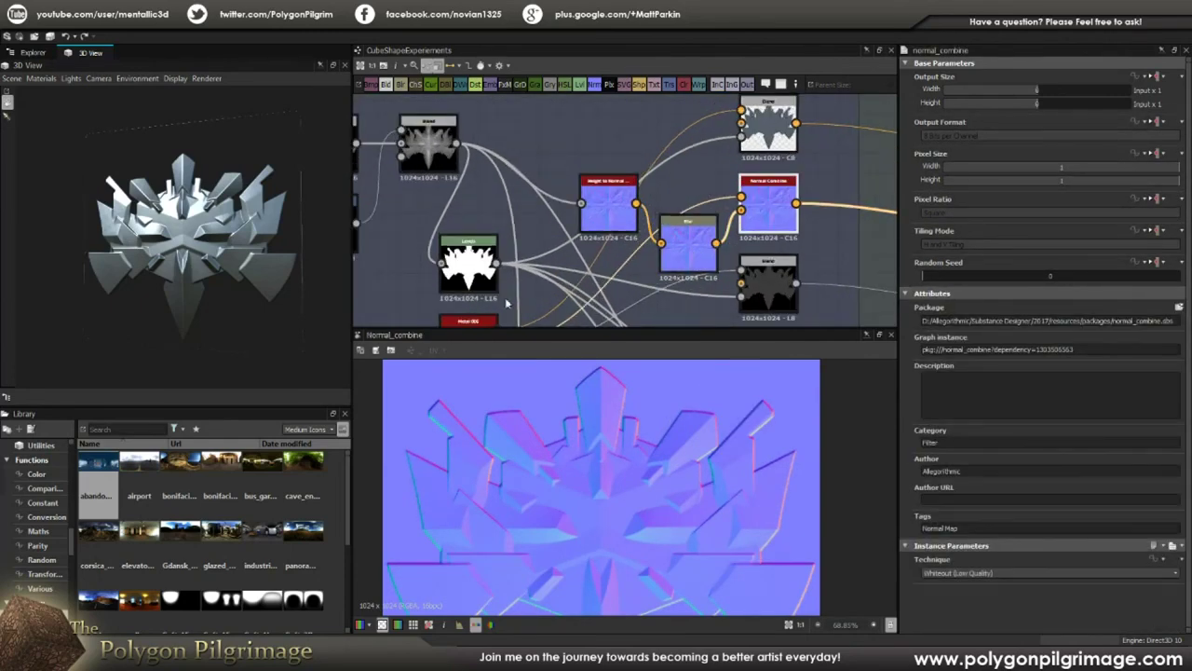
{"action": "left_click_drag", "start_coordinate": [260, 234], "coordinate": [280, 228]}
- Preview the dark grey Blend below normal_combine, trace its links to the metal material node, and inspect its Levels silhouette mask
{"action": "middle_click_drag", "start_coordinate": [650, 233], "coordinate": [654, 199]}
{"action": "scroll", "coordinate": [654, 199], "scroll_direction": "down", "scroll_amount": 2}
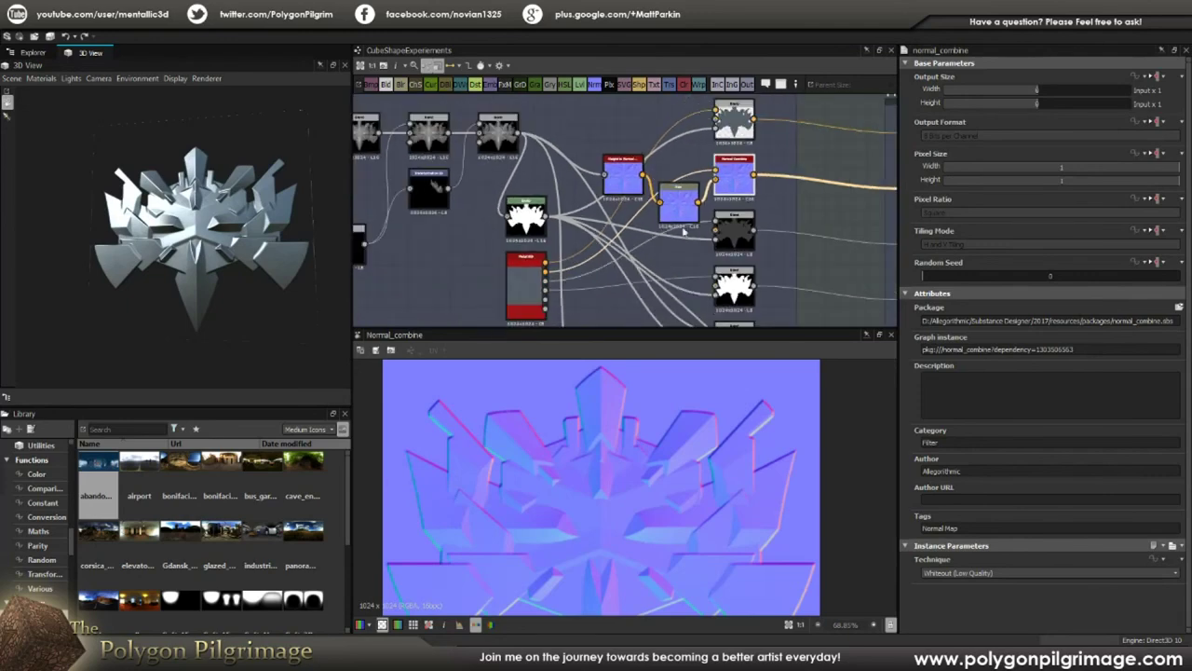
{"action": "double_click", "coordinate": [729, 231]}
{"action": "scroll", "coordinate": [764, 228], "scroll_direction": "up", "scroll_amount": 2}
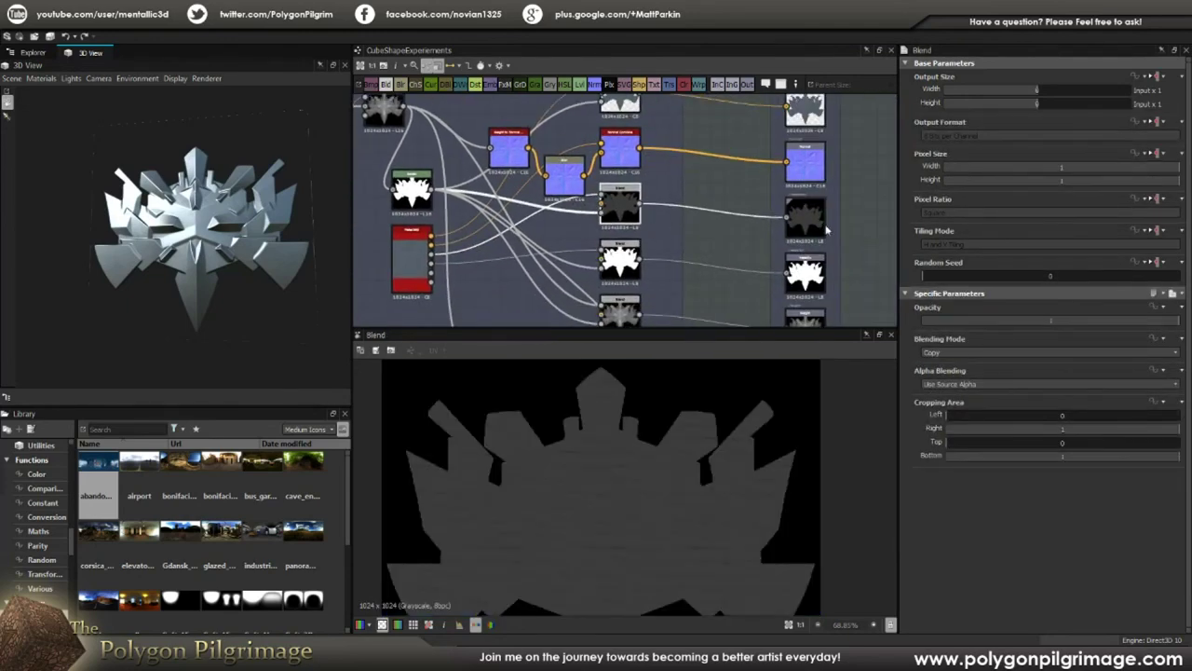
{"action": "scroll", "coordinate": [811, 226], "scroll_direction": "up", "scroll_amount": 1}
{"action": "middle_click_drag", "start_coordinate": [591, 230], "coordinate": [751, 227]}
{"action": "scroll", "coordinate": [580, 182], "scroll_direction": "down", "scroll_amount": 2}
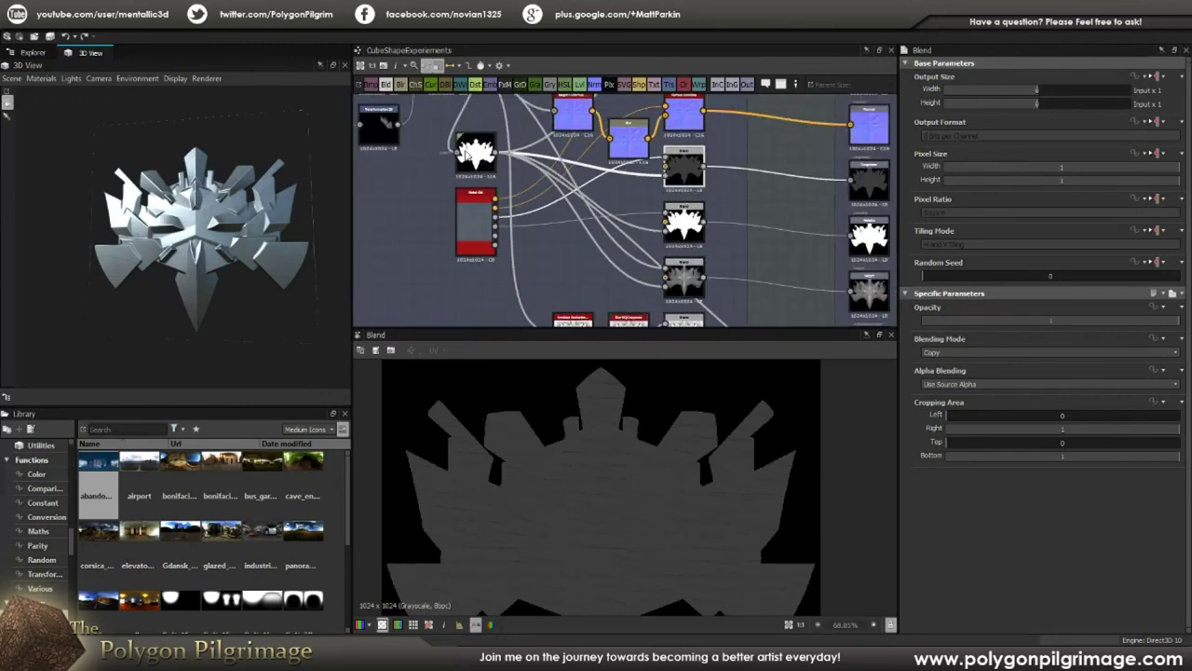
{"action": "double_click", "coordinate": [470, 150]}
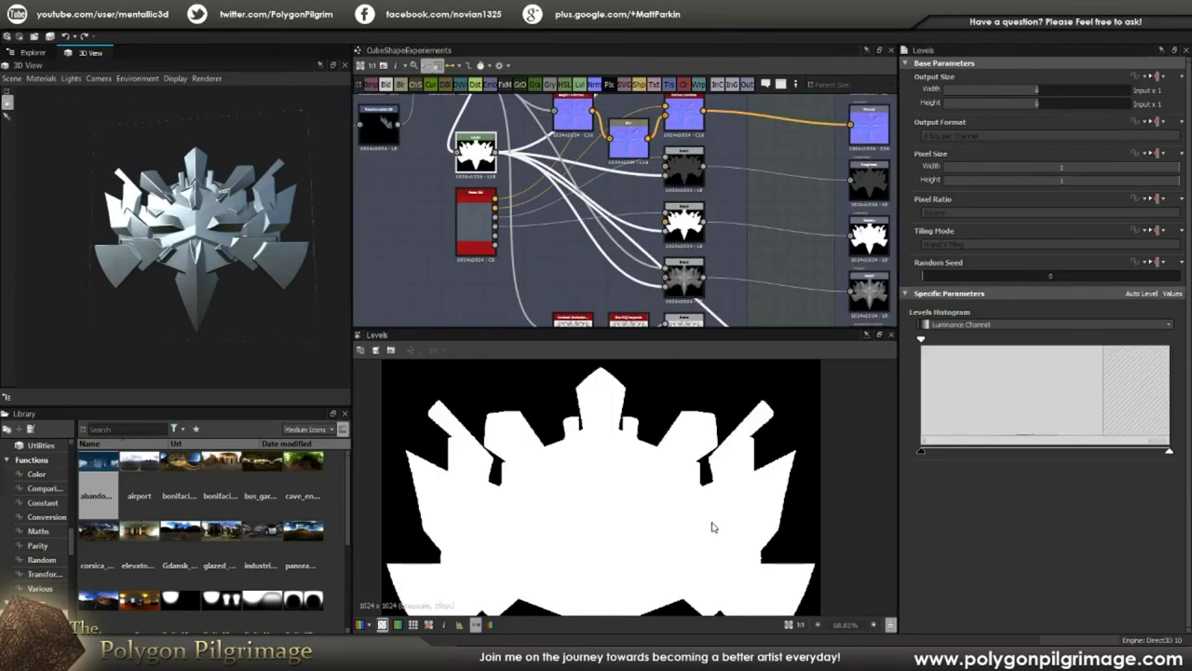
- Compare the grayscale height Blend with the white silhouette Blend above it, examining the white mask up close
{"action": "double_click", "coordinate": [681, 275]}
{"action": "scroll", "coordinate": [710, 235], "scroll_direction": "up", "scroll_amount": 2}
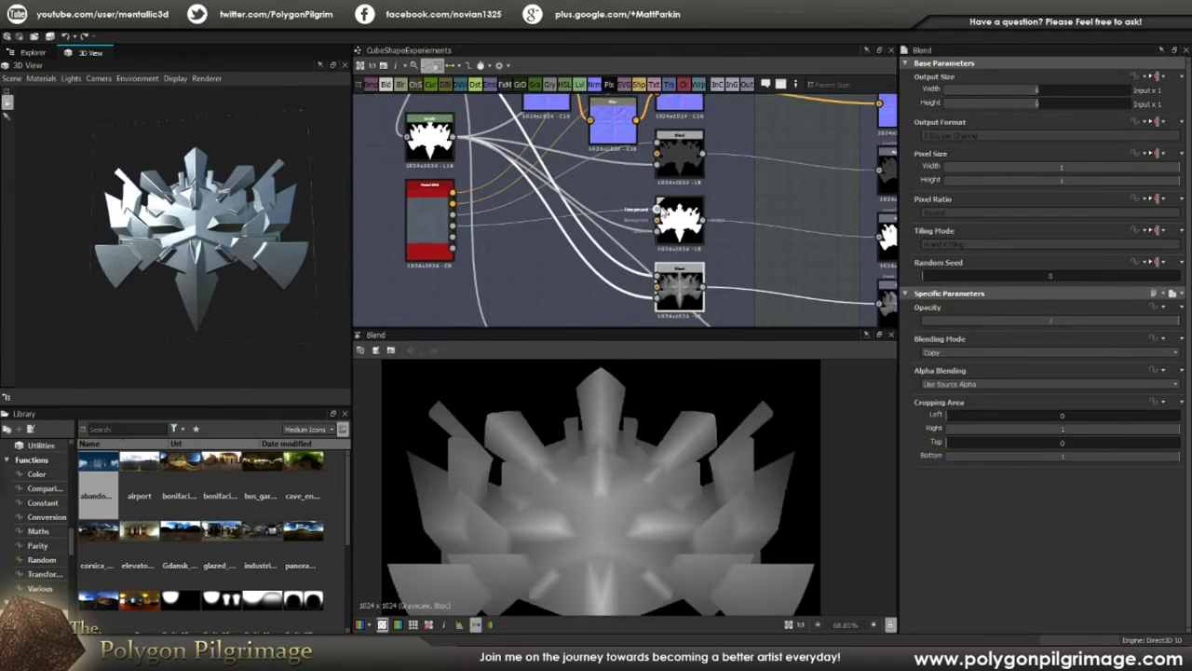
{"action": "double_click", "coordinate": [679, 221]}
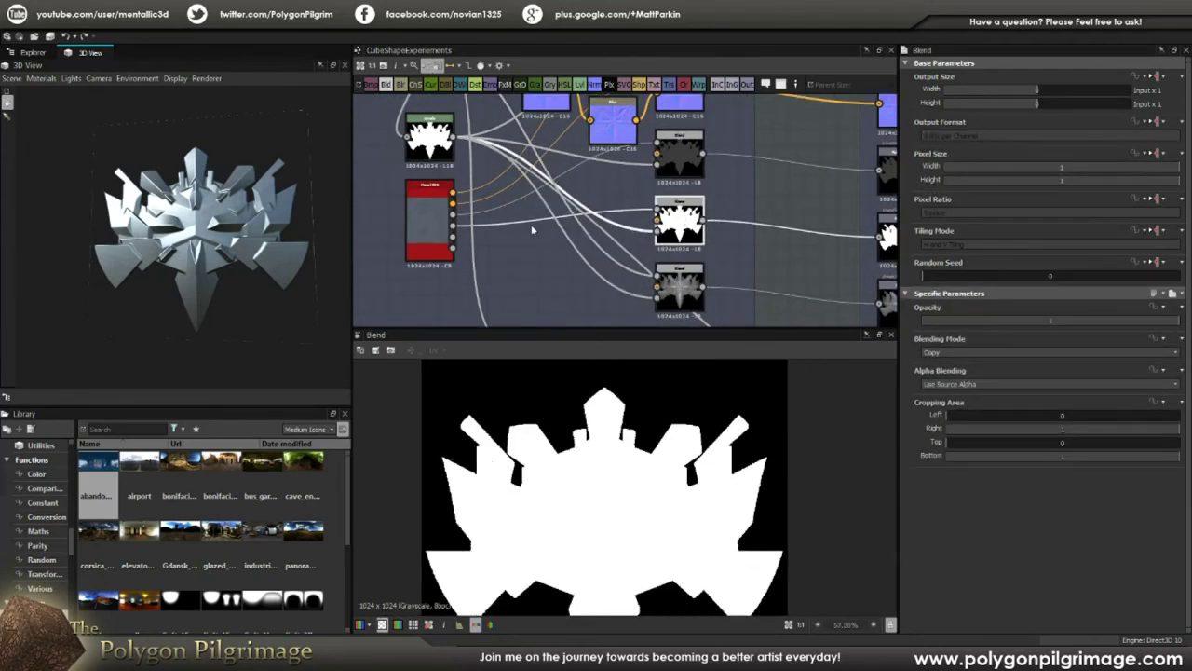
{"action": "scroll", "coordinate": [615, 489], "scroll_direction": "up", "scroll_amount": 4}
{"action": "scroll", "coordinate": [599, 489], "scroll_direction": "down", "scroll_amount": 3}
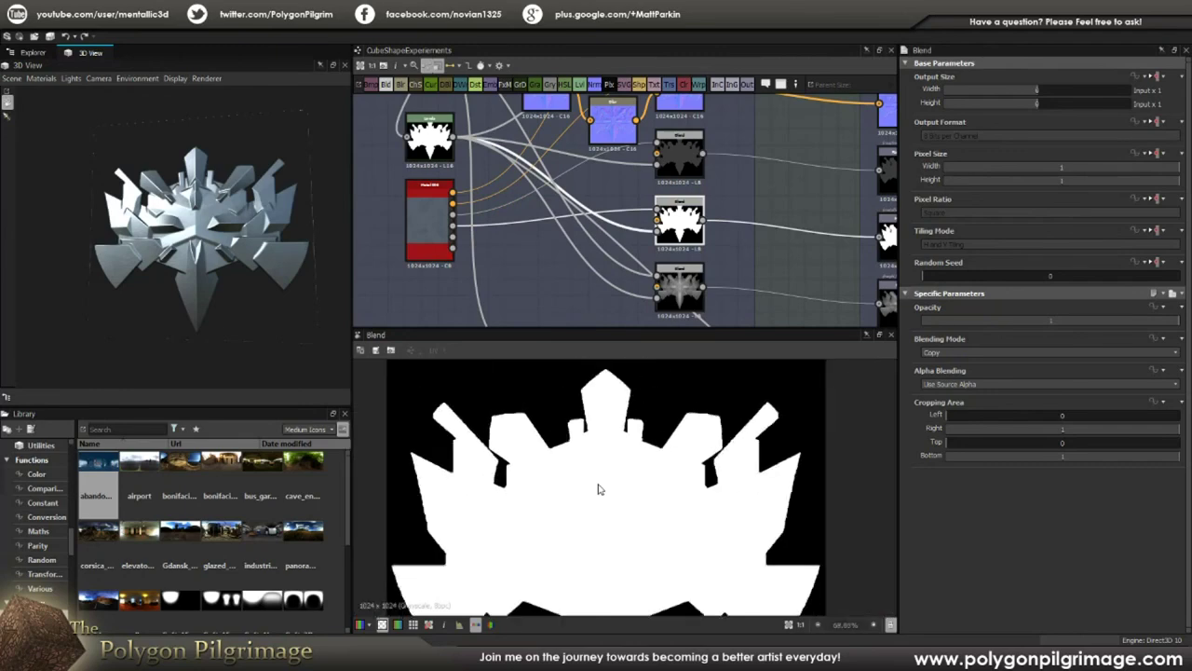
{"action": "scroll", "coordinate": [701, 225], "scroll_direction": "down", "scroll_amount": 1}
{"action": "middle_click_drag", "start_coordinate": [701, 224], "coordinate": [683, 189]}
{"action": "scroll", "coordinate": [642, 247], "scroll_direction": "up", "scroll_amount": 2}
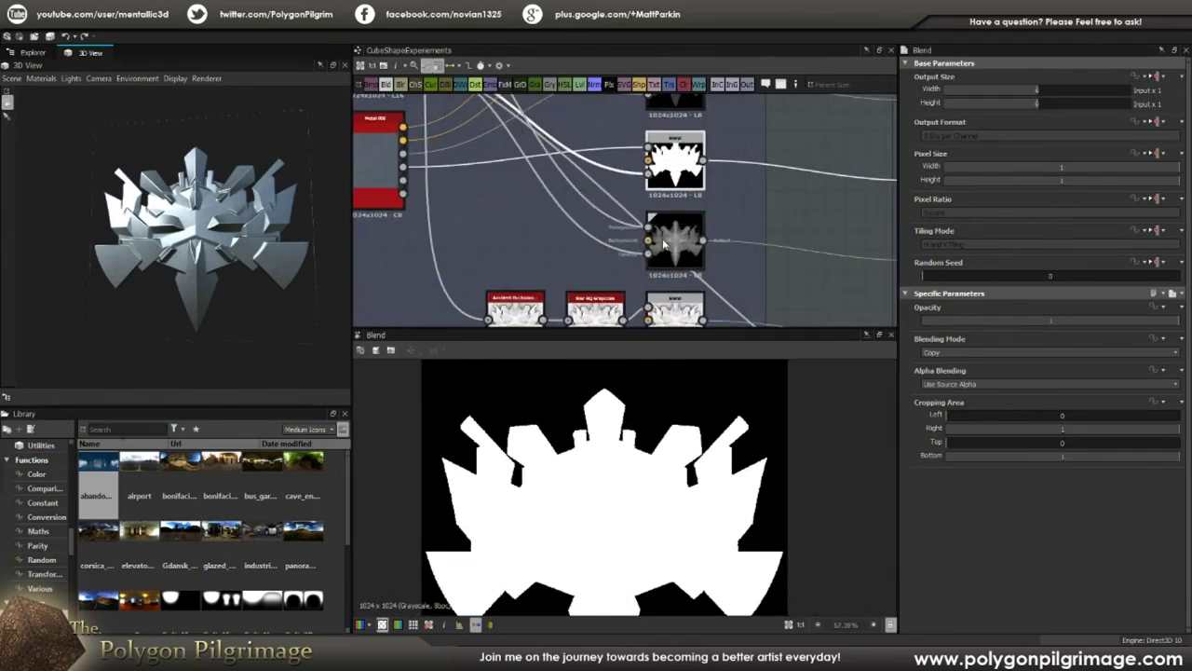
- Preview the height Blend and trace its links from the final emblem Blend to the Final Outputs, checking the 3D emblem
{"action": "double_click", "coordinate": [669, 242]}
{"action": "scroll", "coordinate": [568, 220], "scroll_direction": "down", "scroll_amount": 3}
{"action": "middle_click_drag", "start_coordinate": [529, 191], "coordinate": [565, 260]}
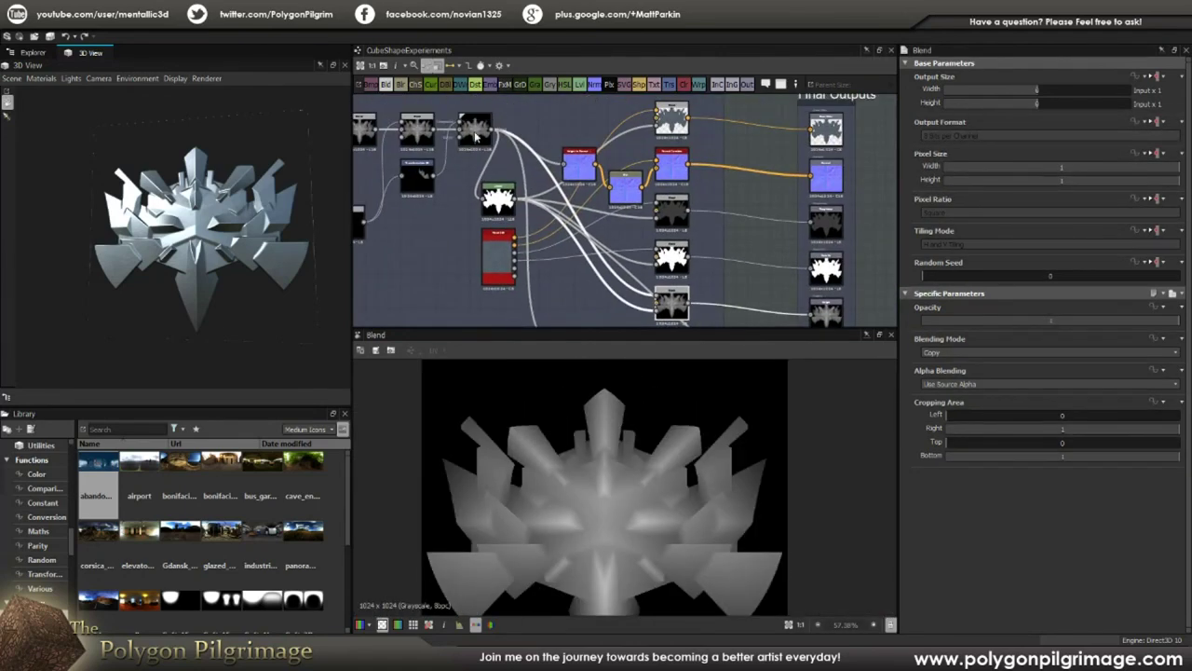
{"action": "middle_click_drag", "start_coordinate": [721, 306], "coordinate": [696, 251]}
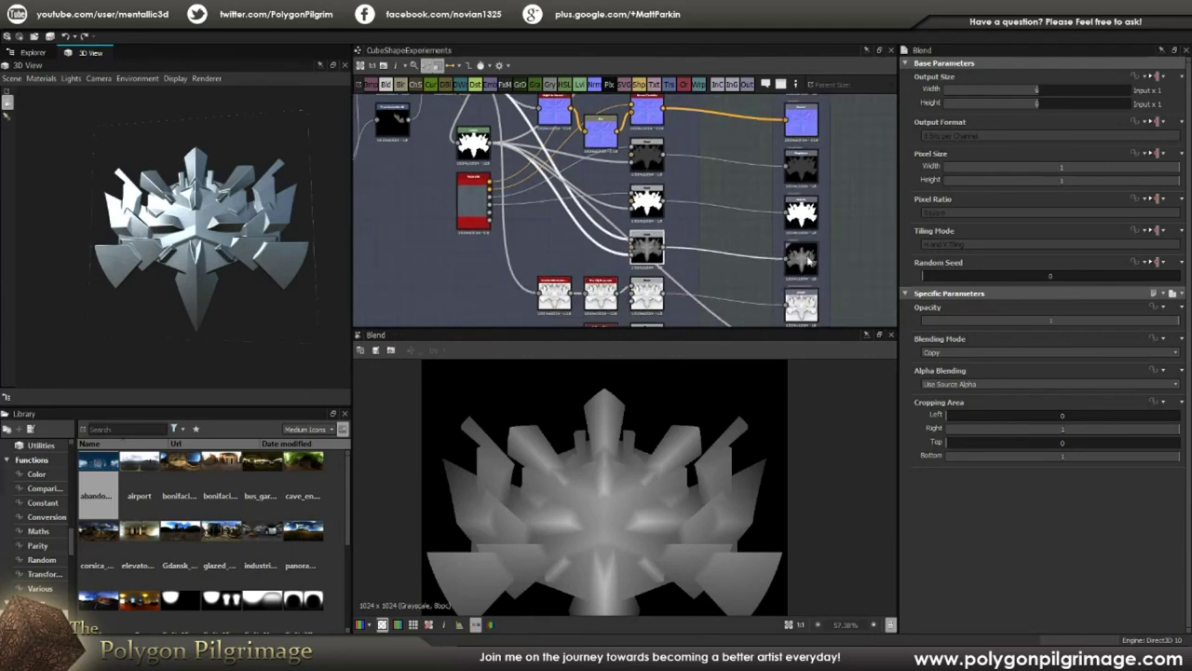
{"action": "middle_click_drag", "start_coordinate": [666, 292], "coordinate": [675, 212]}
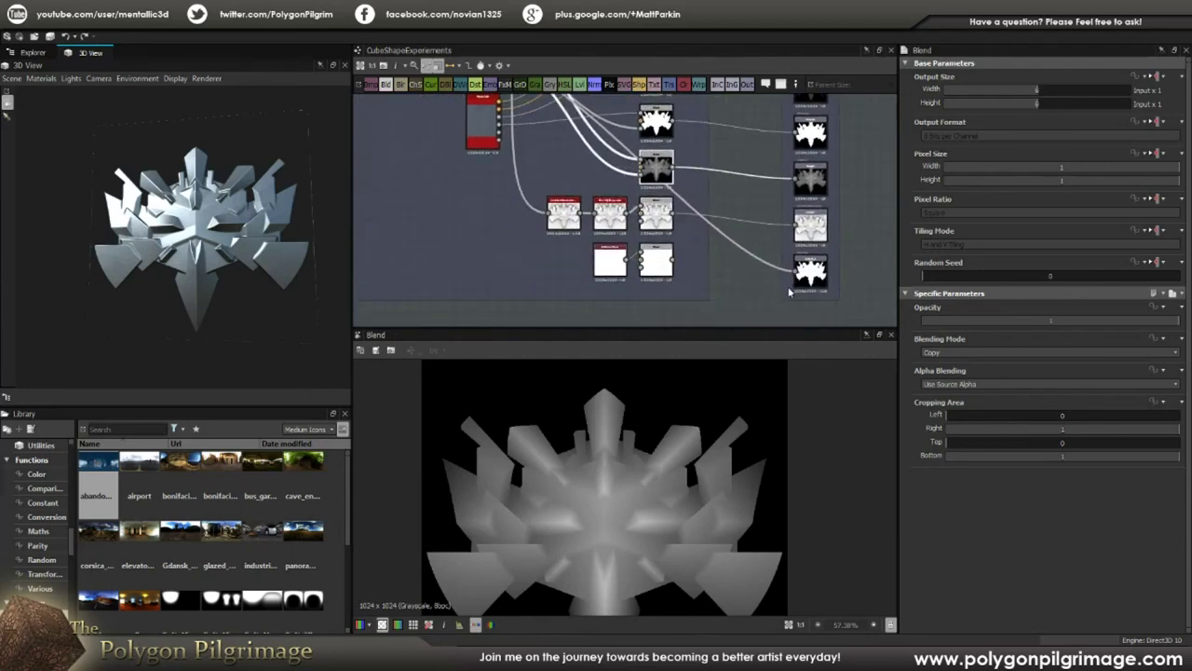
{"action": "scroll", "coordinate": [620, 264], "scroll_direction": "down", "scroll_amount": 2}
{"action": "middle_click_drag", "start_coordinate": [636, 150], "coordinate": [618, 180]}
{"action": "scroll", "coordinate": [617, 179], "scroll_direction": "up", "scroll_amount": 2}
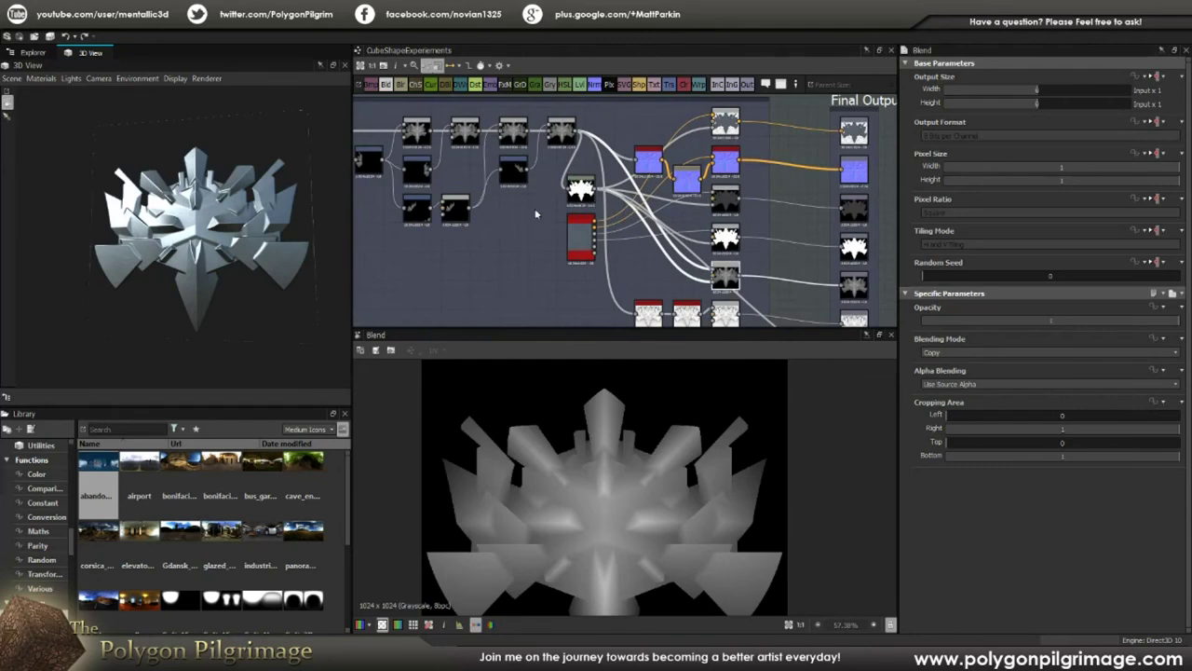
{"action": "left_click_drag", "start_coordinate": [279, 227], "coordinate": [250, 228]}
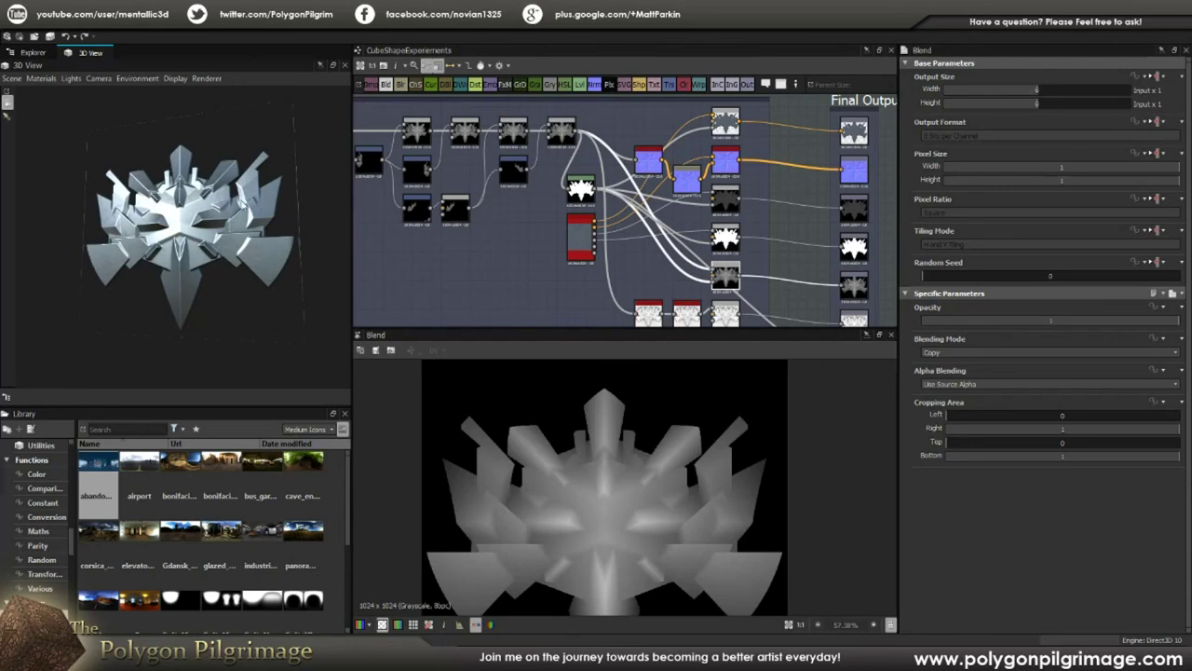
- Survey the whole CubeShapeExperiements graph from the Stylized Scale Mail Armor frame down to the Emblem frame
{"action": "scroll", "coordinate": [712, 237], "scroll_direction": "down", "scroll_amount": 5}
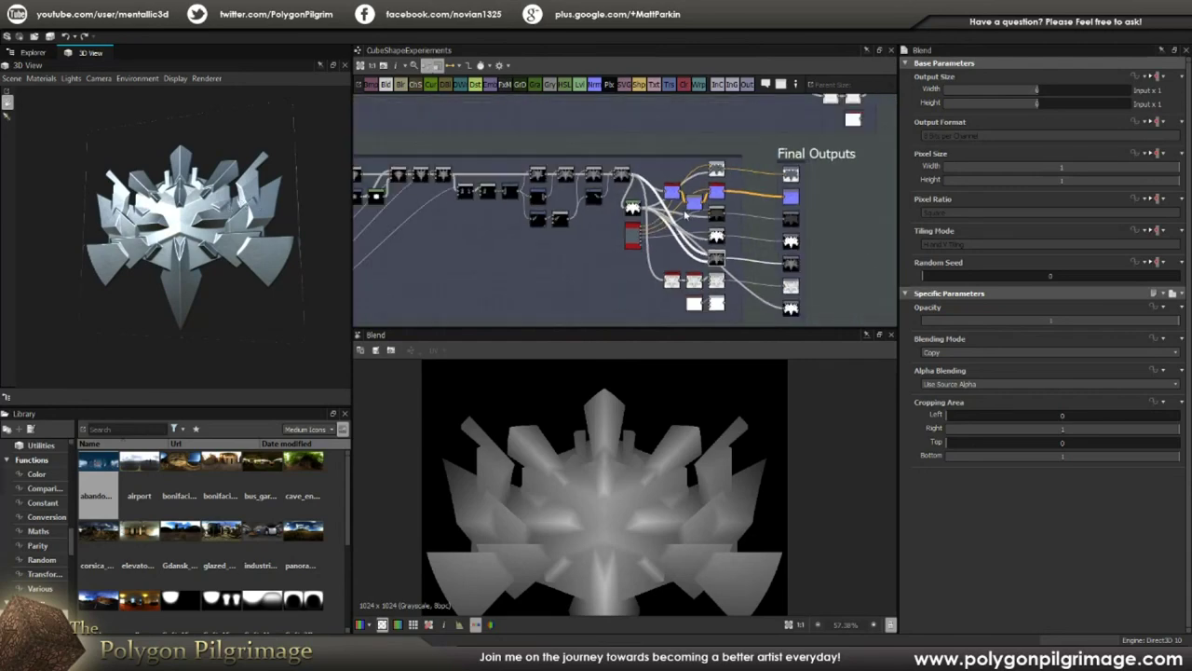
{"action": "scroll", "coordinate": [670, 223], "scroll_direction": "down", "scroll_amount": 5}
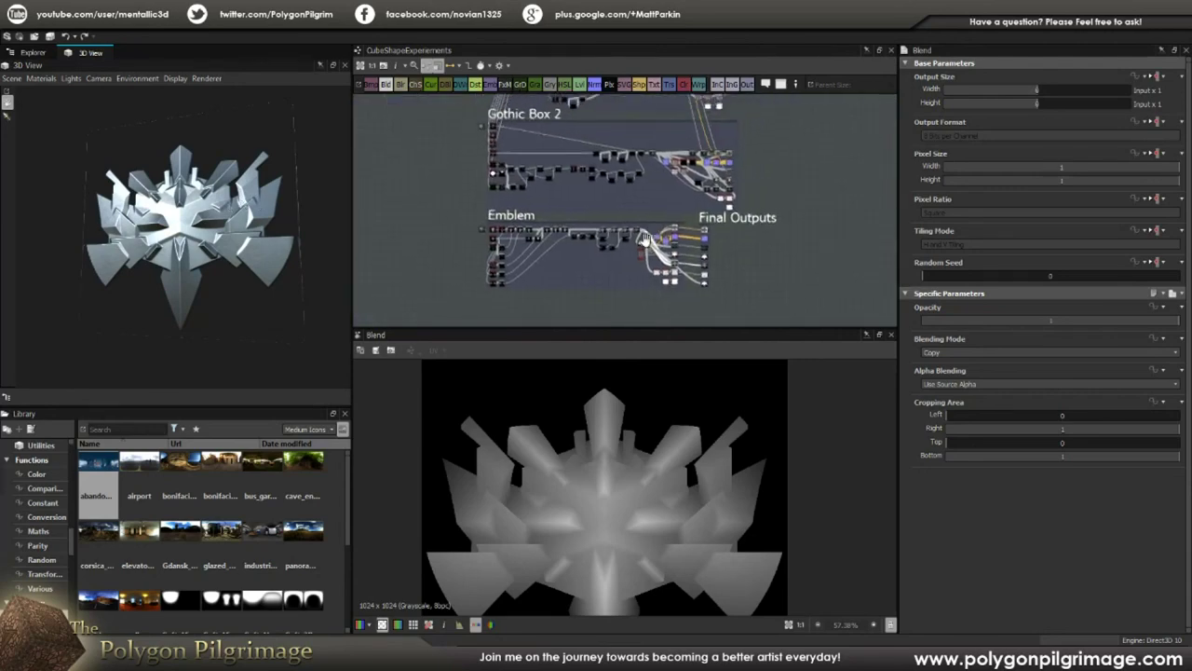
{"action": "scroll", "coordinate": [652, 244], "scroll_direction": "down", "scroll_amount": 4}
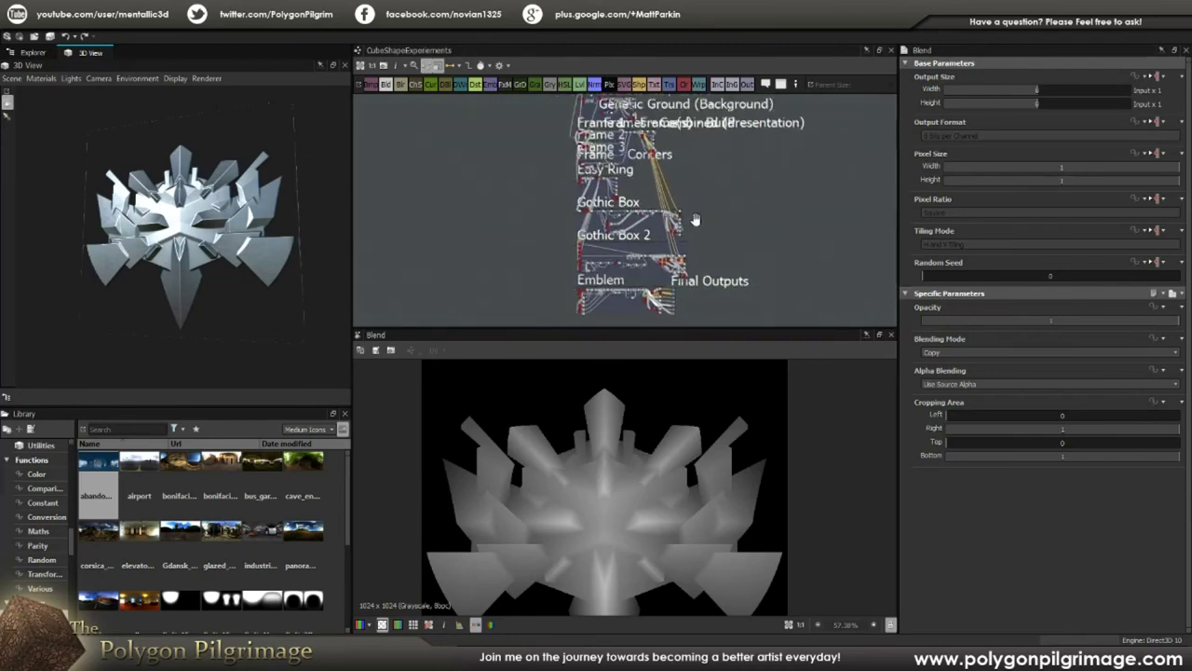
{"action": "scroll", "coordinate": [594, 190], "scroll_direction": "up", "scroll_amount": 3}
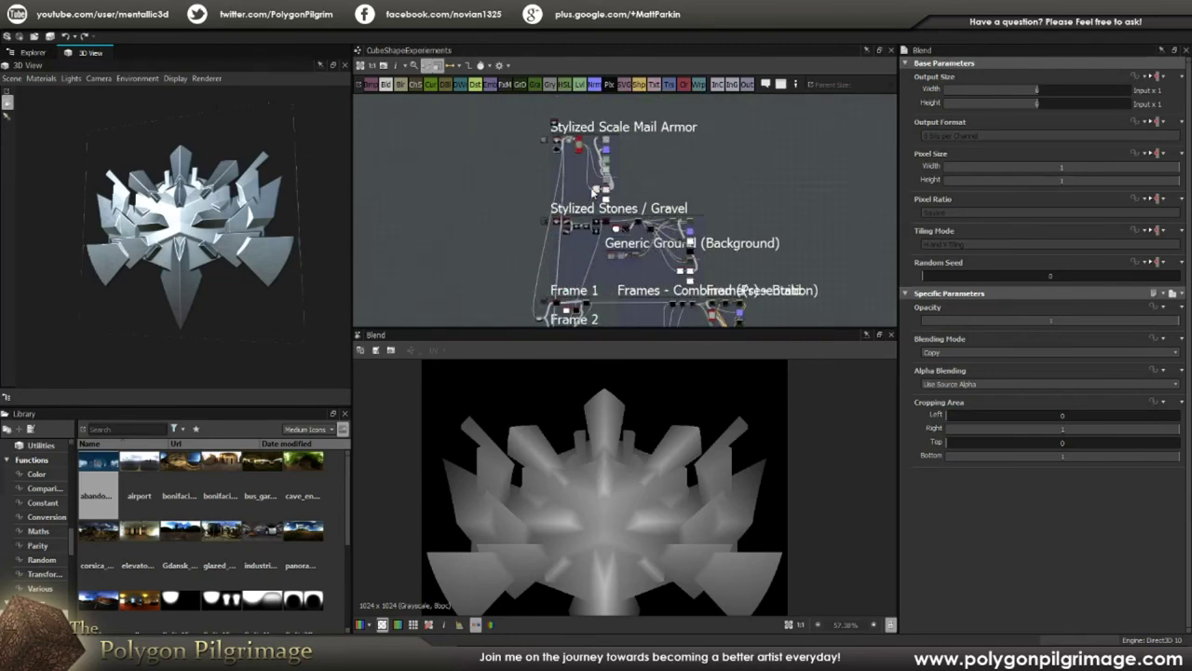
{"action": "middle_click_drag", "start_coordinate": [730, 181], "coordinate": [733, 142]}
{"action": "mouse_move", "coordinate": [719, 220]}
{"action": "middle_mouse_down"}
{"action": "mouse_move", "coordinate": [716, 246]}
{"action": "mouse_move", "coordinate": [680, 147]}
{"action": "middle_mouse_up"}
{"action": "scroll", "coordinate": [673, 221], "scroll_direction": "up", "scroll_amount": 2}
{"action": "scroll", "coordinate": [677, 226], "scroll_direction": "down", "scroll_amount": 3}
{"action": "mouse_move", "coordinate": [689, 235]}
{"action": "middle_mouse_down"}
{"action": "mouse_move", "coordinate": [682, 186]}
{"action": "mouse_move", "coordinate": [693, 177]}
{"action": "mouse_move", "coordinate": [700, 194]}
{"action": "mouse_move", "coordinate": [698, 182]}
{"action": "middle_mouse_up"}
{"action": "scroll", "coordinate": [729, 235], "scroll_direction": "up", "scroll_amount": 1}
{"action": "scroll", "coordinate": [729, 234], "scroll_direction": "up", "scroll_amount": 2}
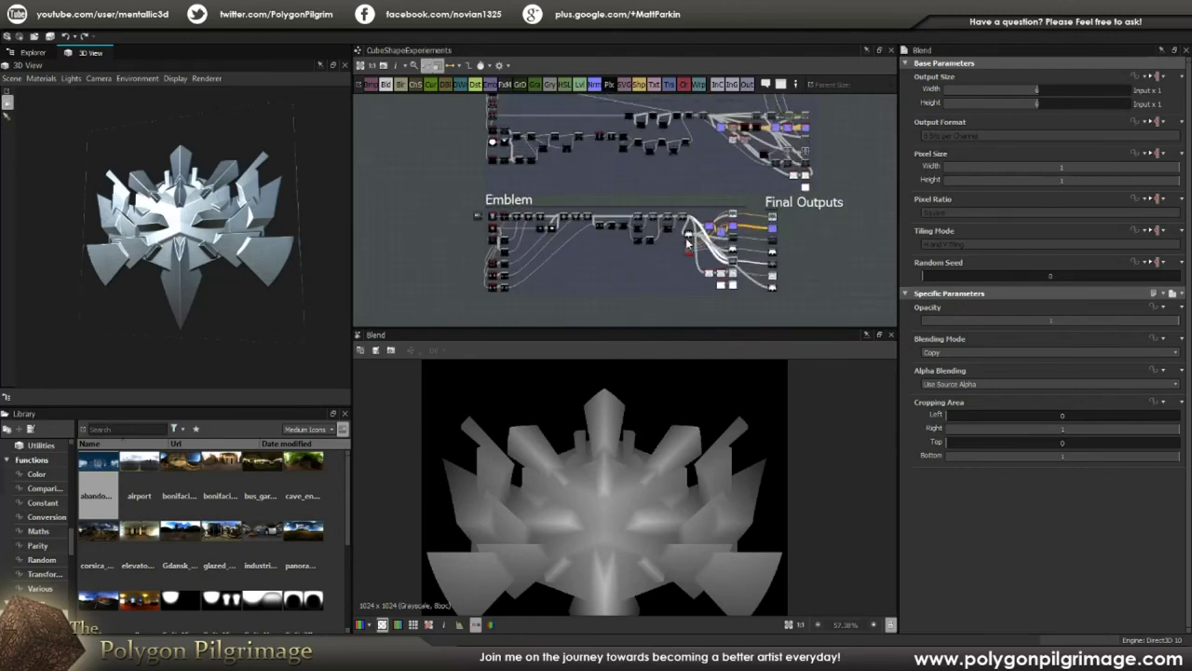
- Examine the starting cube shapes of the Emblem frame, and review the overview of all frames alongside the 3D emblem
{"action": "middle_click_drag", "start_coordinate": [571, 232], "coordinate": [610, 236]}
{"action": "scroll", "coordinate": [510, 223], "scroll_direction": "up", "scroll_amount": 9}
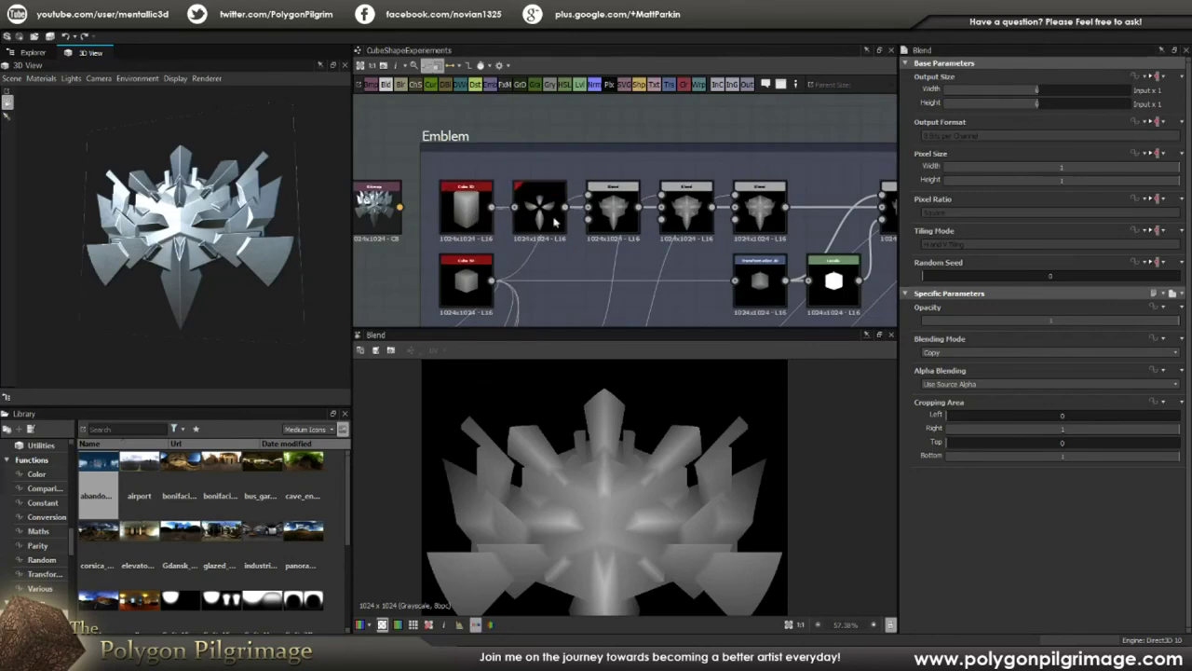
{"action": "scroll", "coordinate": [606, 231], "scroll_direction": "down", "scroll_amount": 8}
{"action": "scroll", "coordinate": [615, 236], "scroll_direction": "down", "scroll_amount": 3}
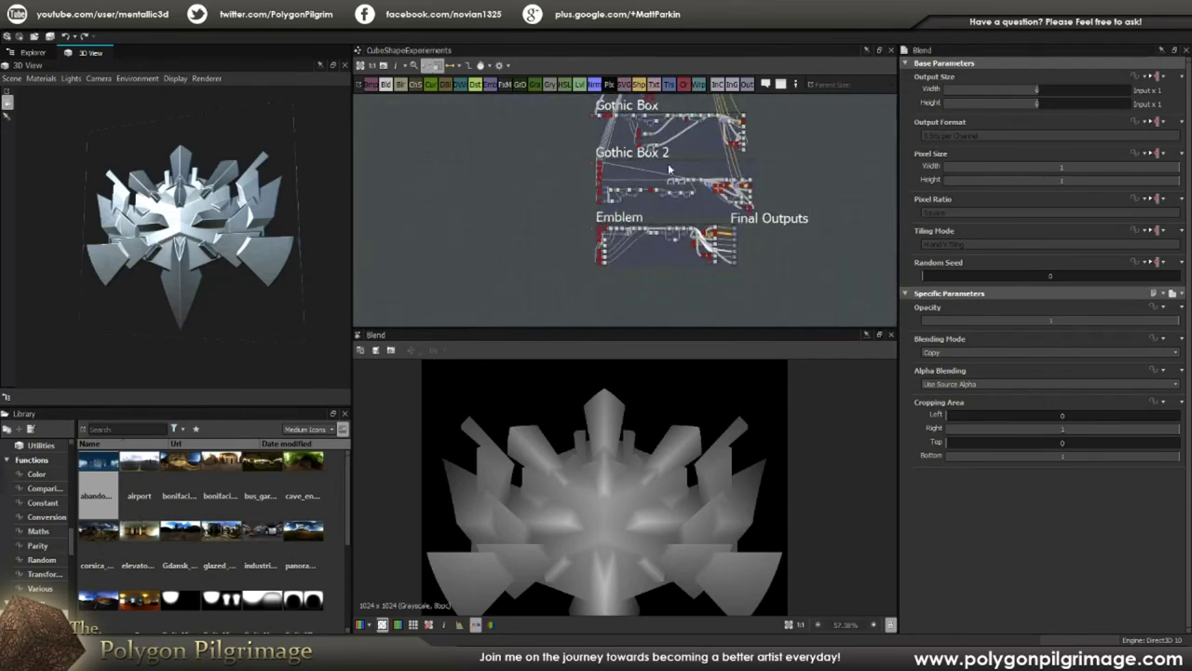
{"action": "scroll", "coordinate": [656, 199], "scroll_direction": "down", "scroll_amount": 3}
{"action": "middle_click_drag", "start_coordinate": [656, 198], "coordinate": [648, 244]}
{"action": "left_click_drag", "start_coordinate": [246, 207], "coordinate": [197, 179]}
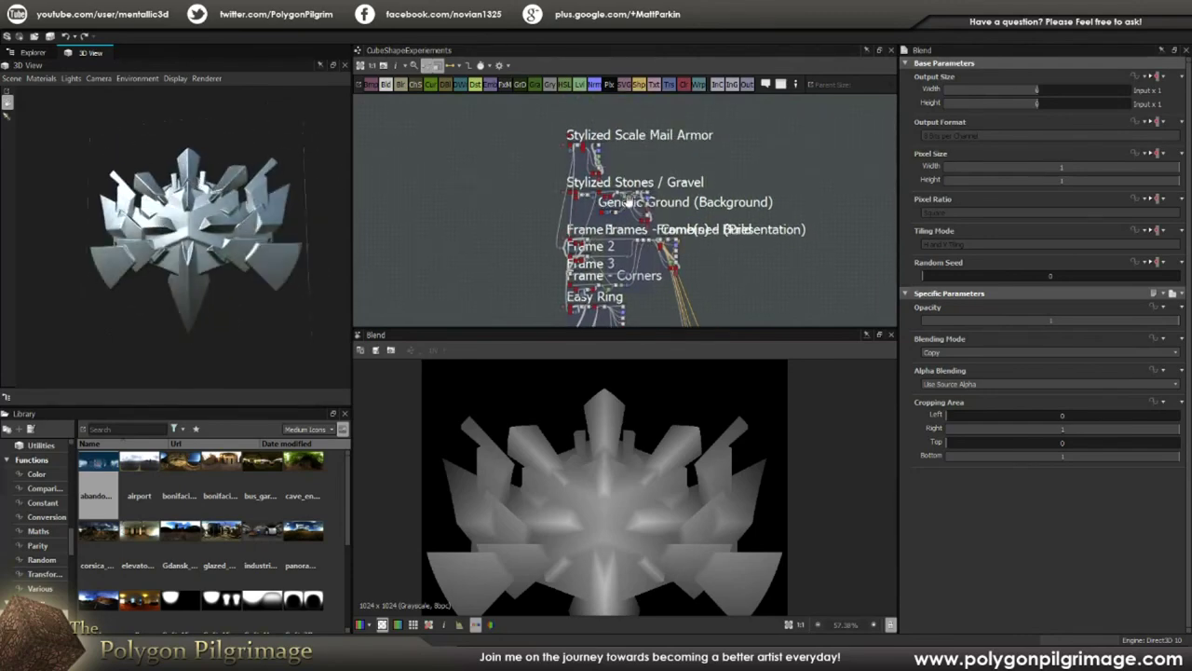
{"action": "scroll", "coordinate": [630, 198], "scroll_direction": "down", "scroll_amount": 2}
{"action": "middle_click_drag", "start_coordinate": [734, 226], "coordinate": [702, 228]}
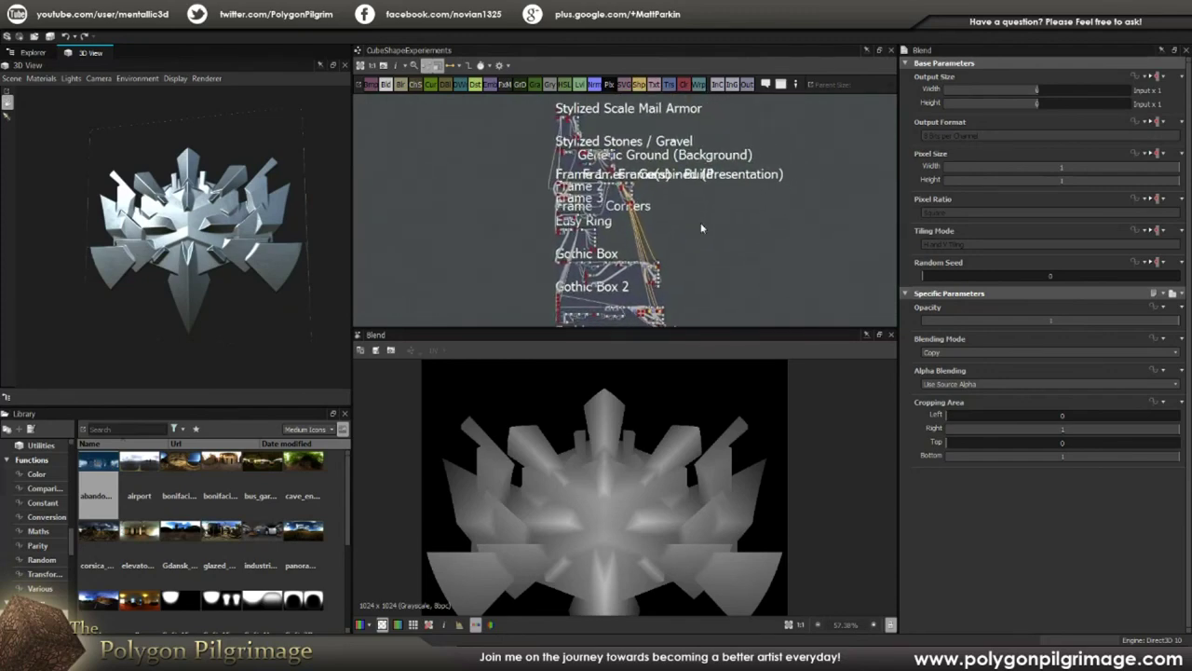